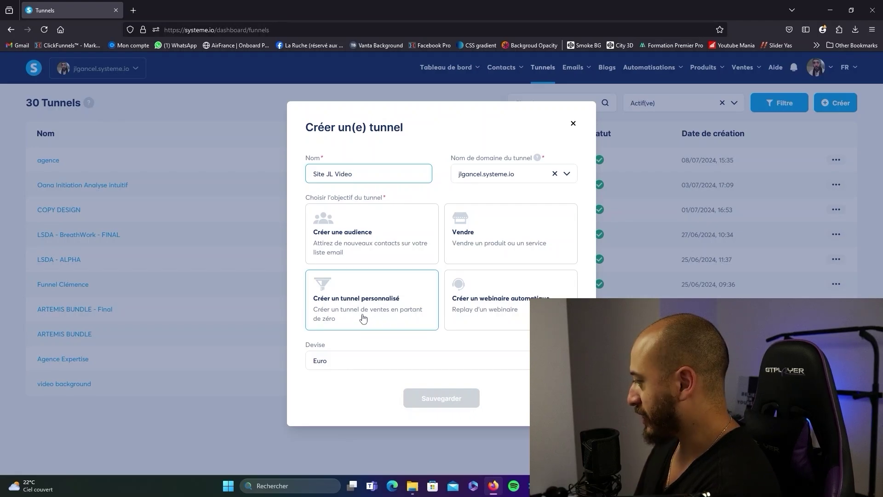
Create the funnel Site JL Video with the custom funnel objective.
click(359, 315)
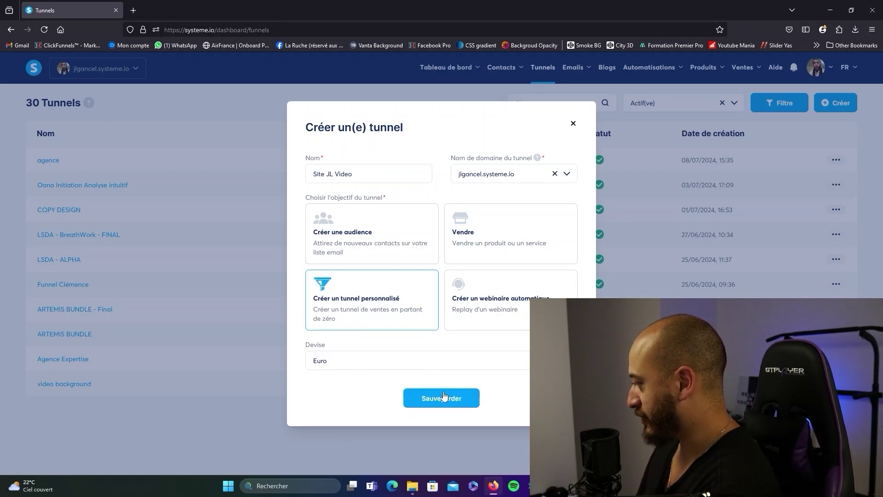
click(441, 399)
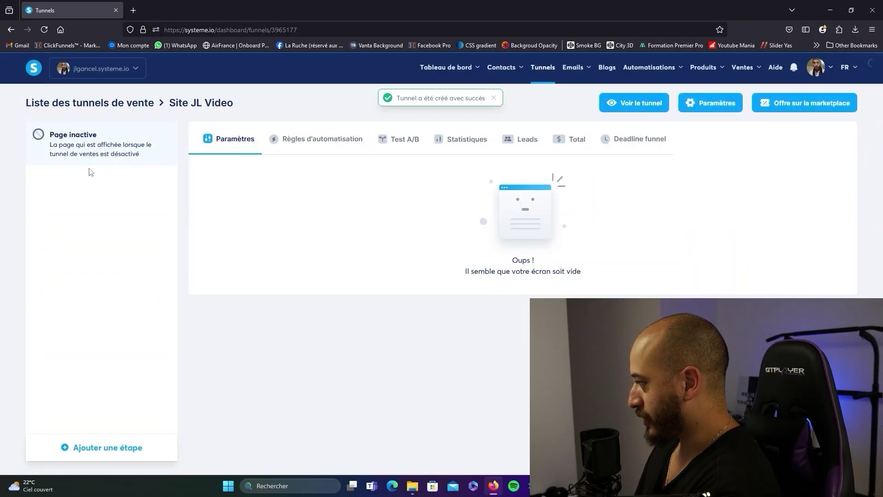
Add a funnel step named Accueil with the type Page de vente.
click(109, 452)
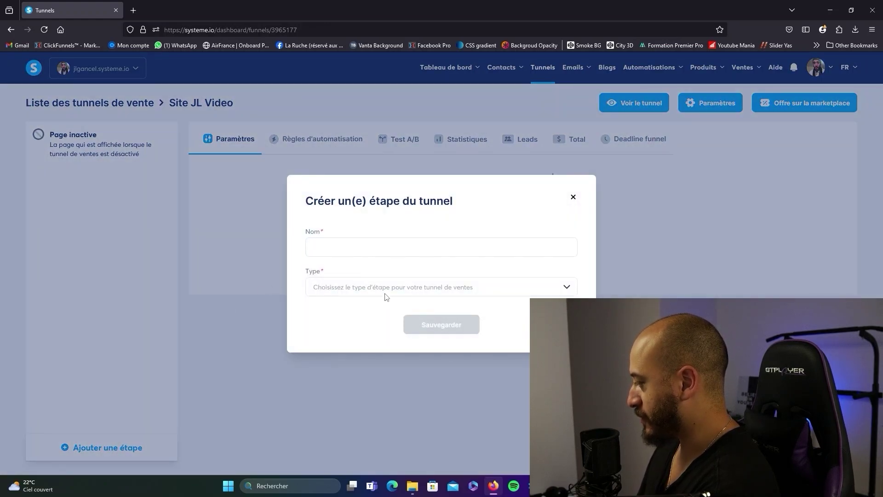
click(370, 244)
text(Acc)
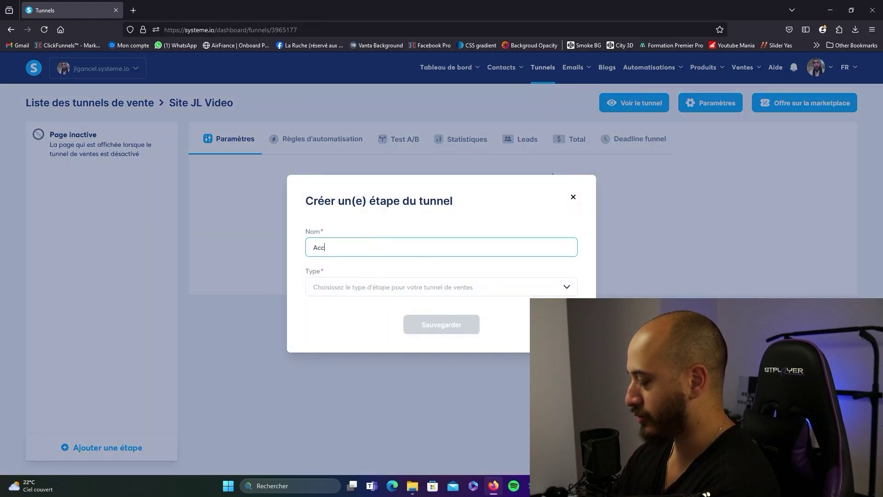
text(ueil)
click(342, 289)
scroll(356, 343, down, 2)
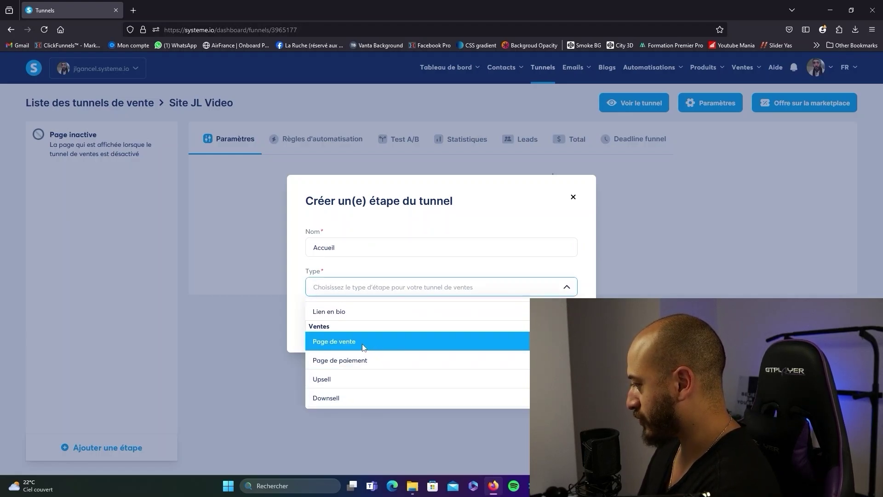
click(363, 347)
click(444, 323)
Apply the blank template to the Accueil page and open the page for editing.
scroll(534, 222, down, 4)
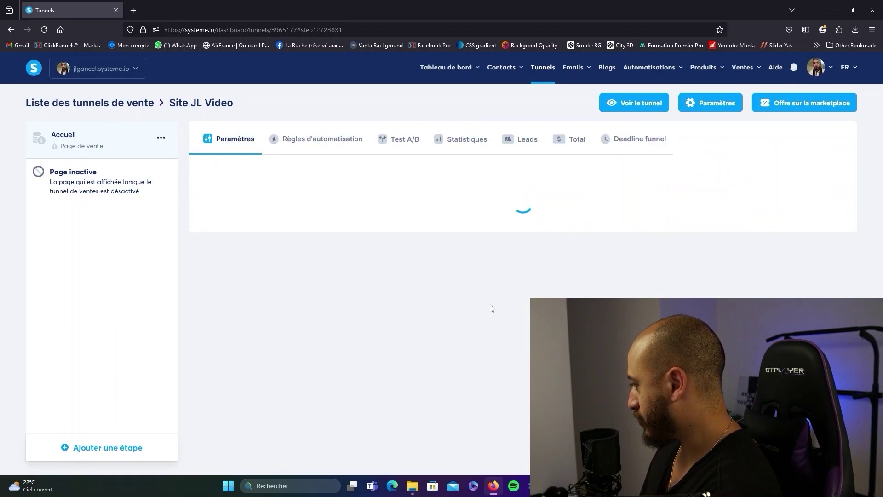
mouse_move(262, 343)
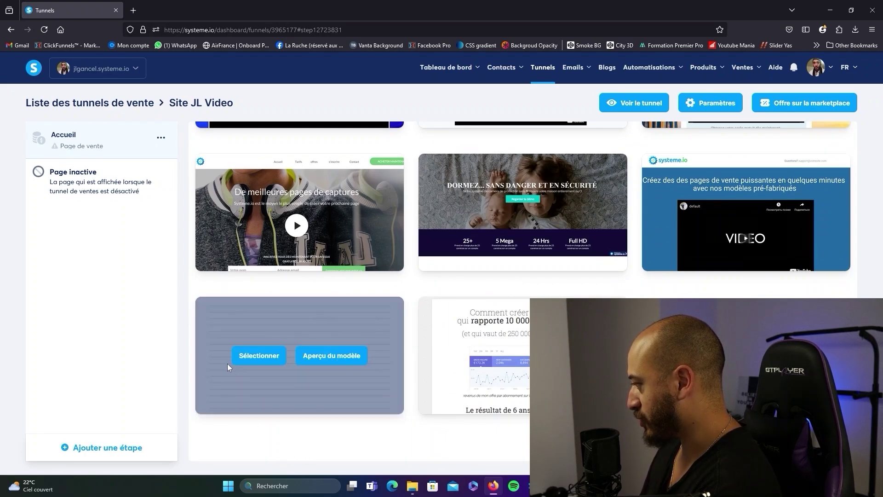
click(259, 355)
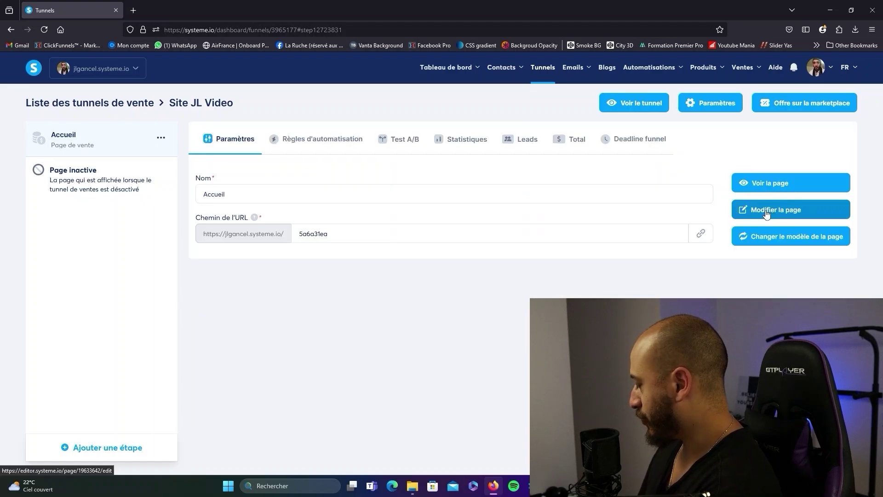
click(767, 213)
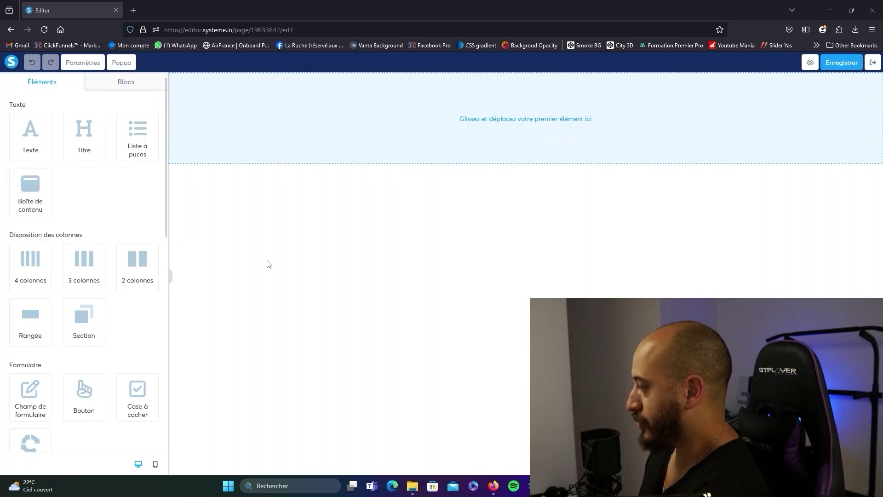
Add a section to the empty page and set its content width to Large.
drag(84, 322, 345, 120)
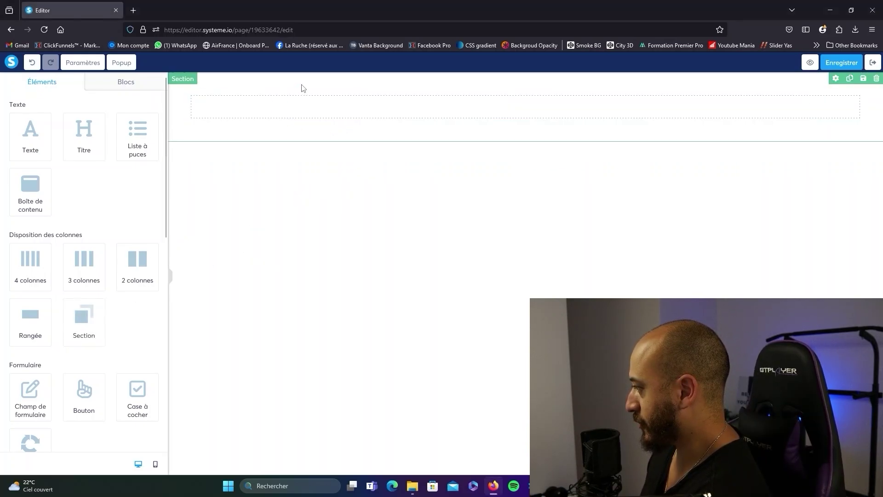
click(265, 87)
scroll(65, 310, down, 4)
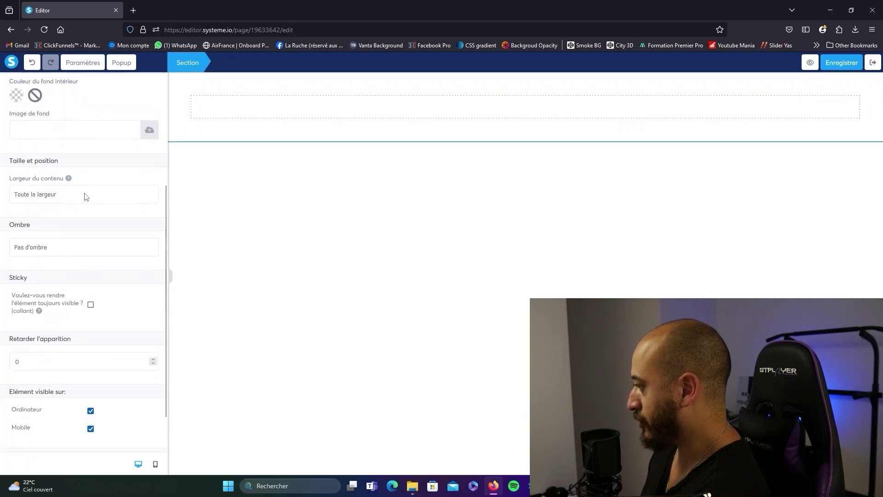
click(86, 196)
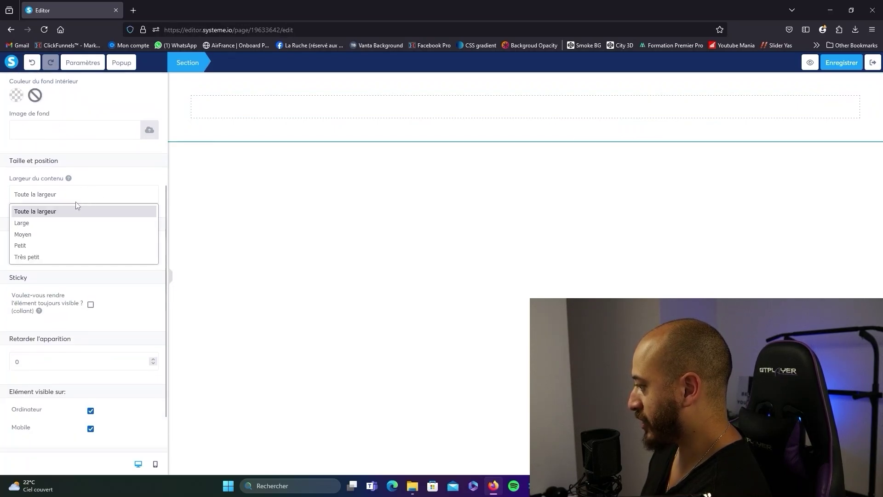
click(53, 223)
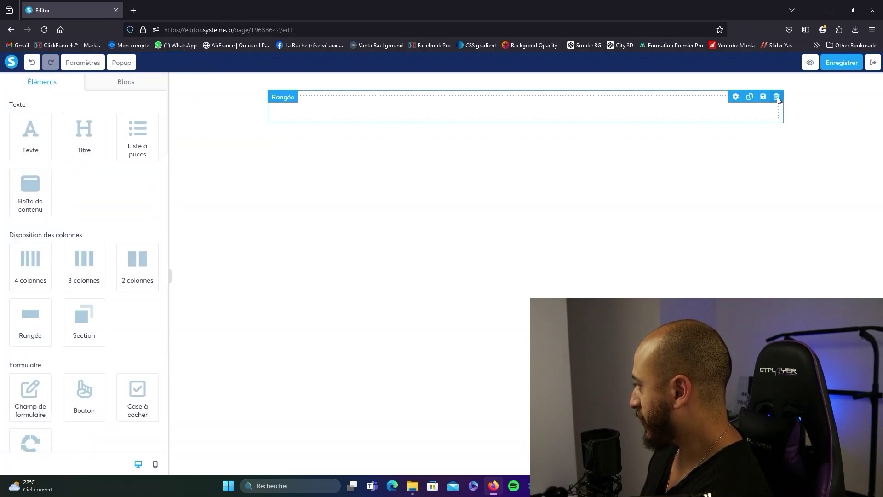
Replace the section's default row with a two-column layout and place an image in the right column.
click(777, 97)
click(485, 278)
drag(134, 270, 400, 108)
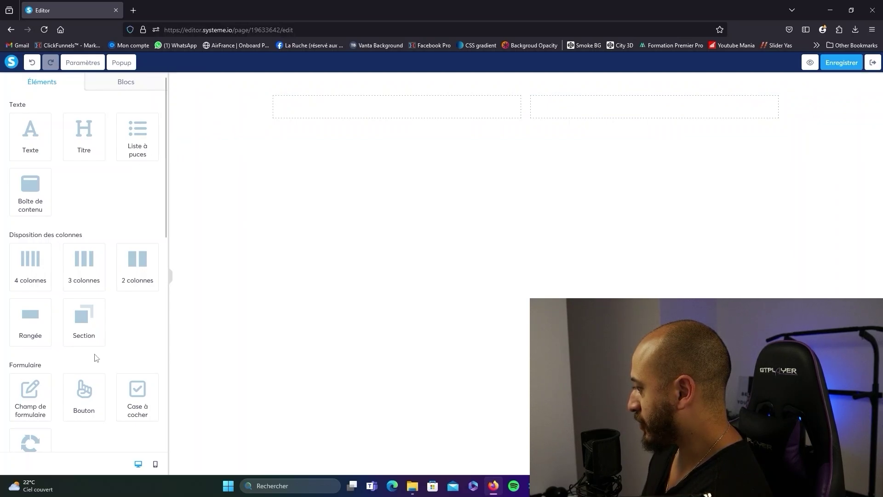
scroll(123, 253, down, 7)
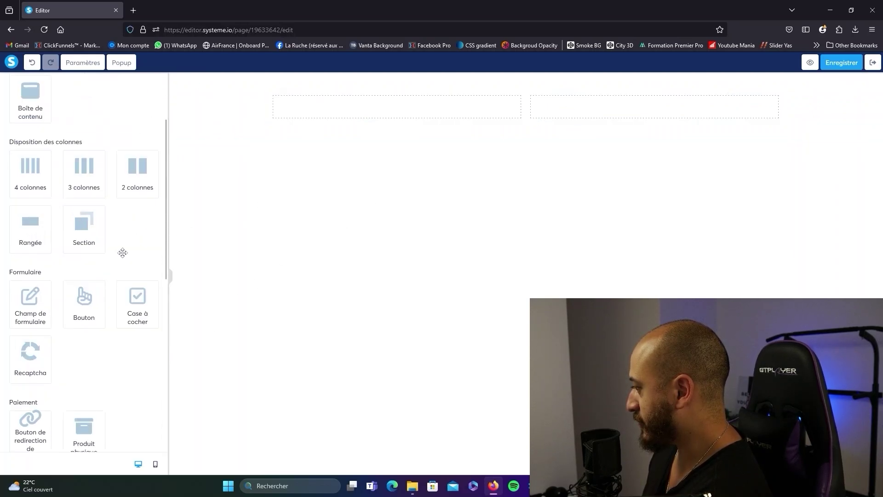
drag(27, 270, 603, 115)
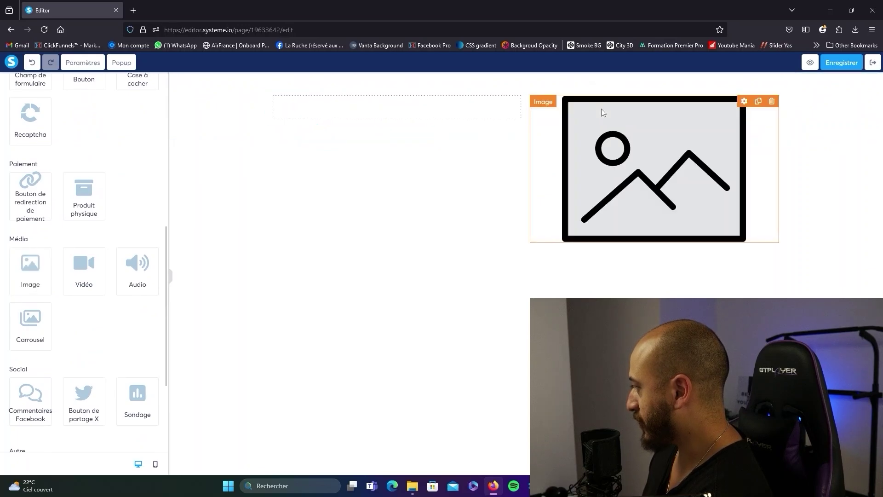
Set the section's background colour to black.
click(208, 128)
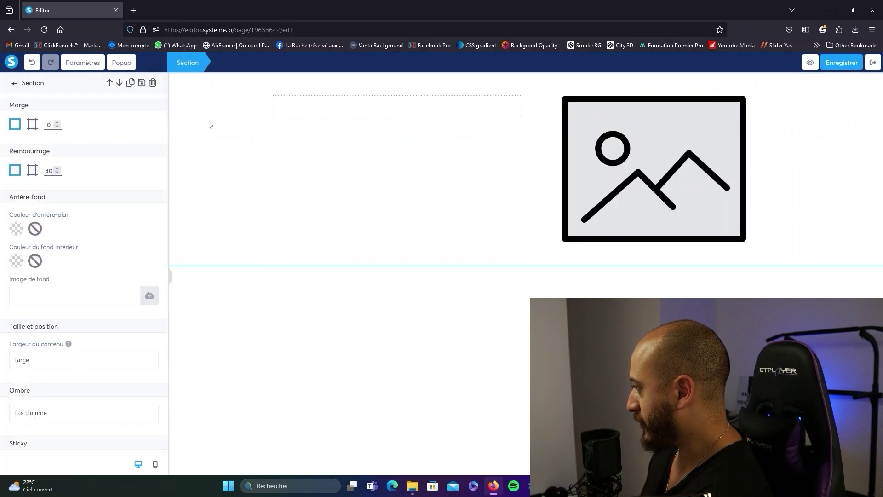
click(17, 233)
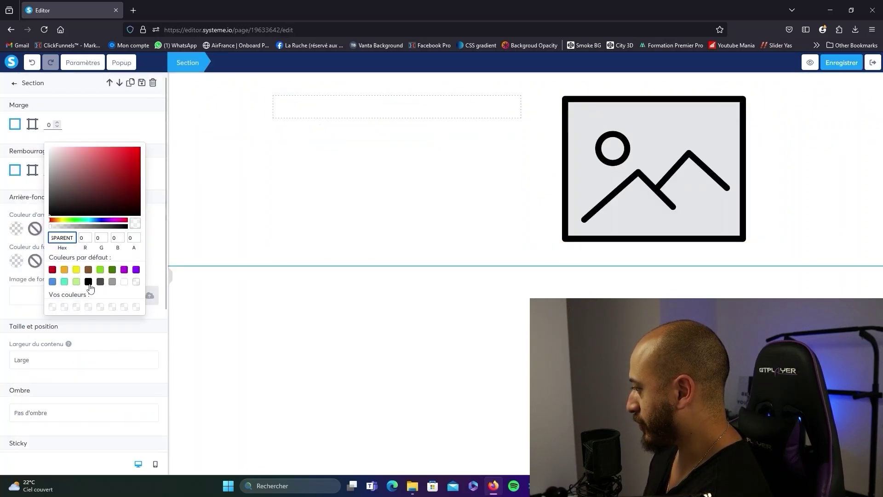
click(89, 282)
click(406, 338)
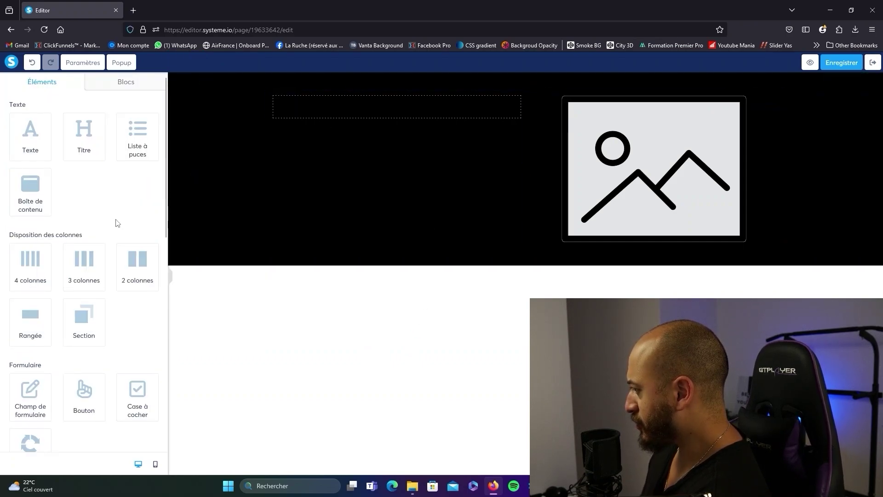
Add a title element to the left column, colour its text white and align it left.
drag(82, 129, 361, 116)
click(445, 112)
double_click(445, 112)
click(440, 95)
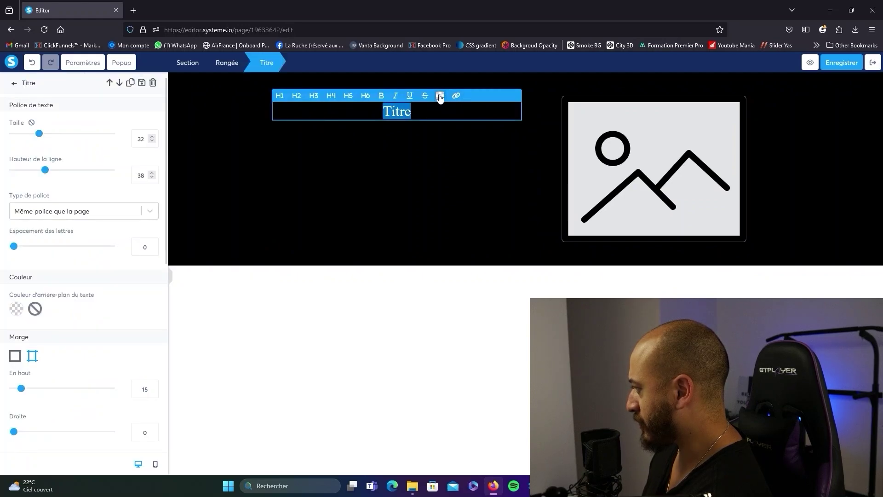
scroll(47, 359, down, 5)
click(35, 447)
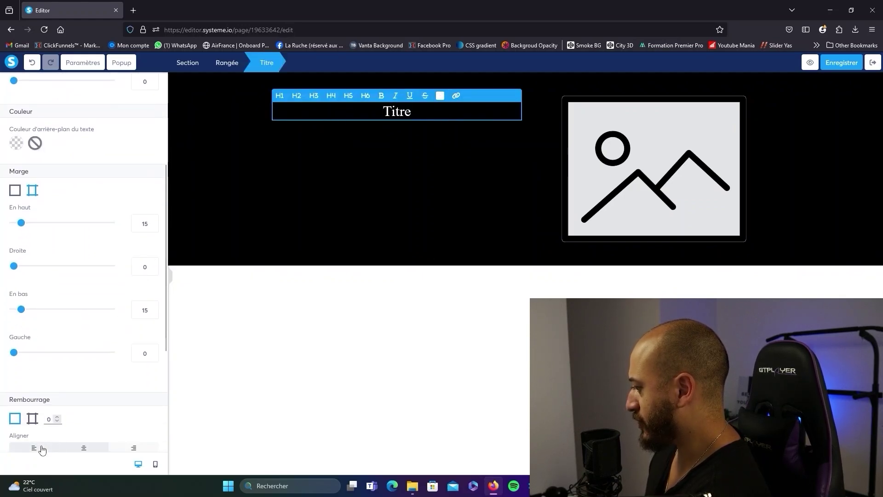
click(308, 308)
Add a text element below the title, colour its text white and align it left.
drag(27, 133, 327, 119)
click(410, 146)
triple_click(411, 146)
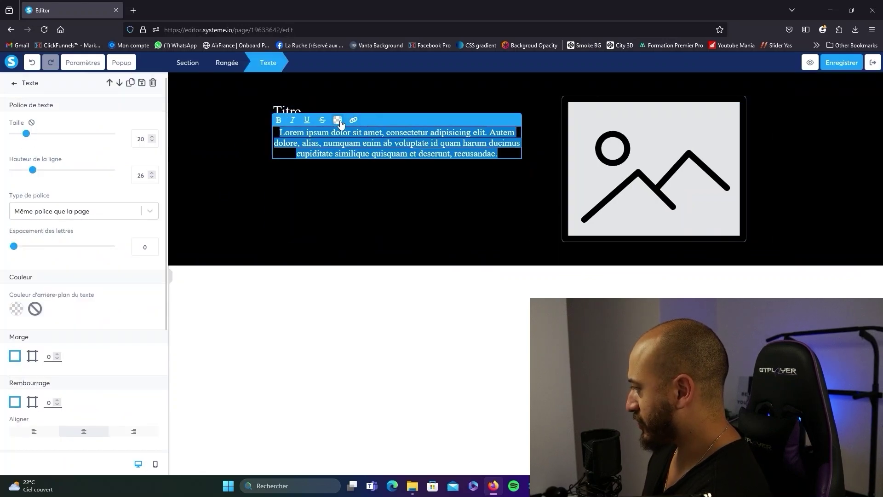
click(337, 120)
click(415, 250)
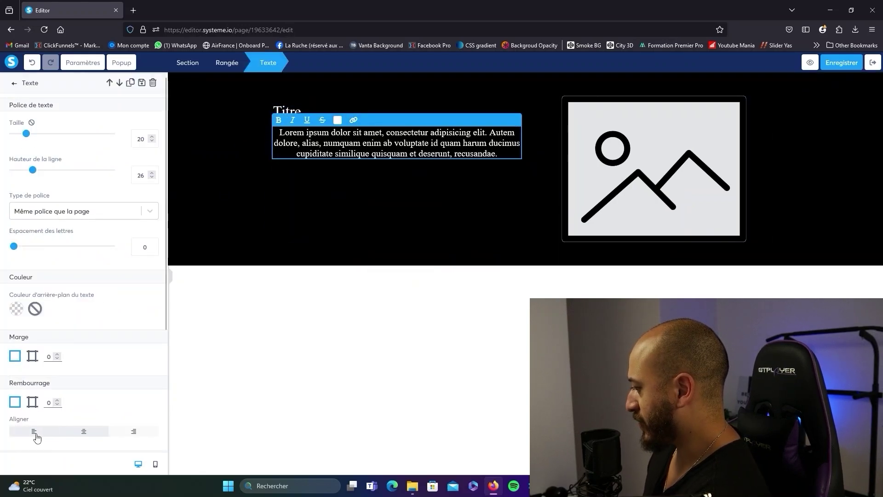
click(35, 432)
click(327, 358)
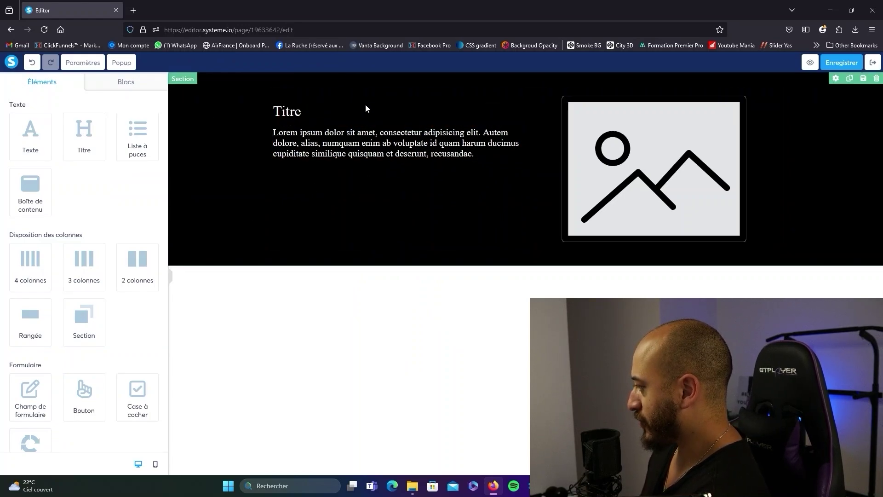
Set the page's default text font to the Google font Montserrat.
click(84, 63)
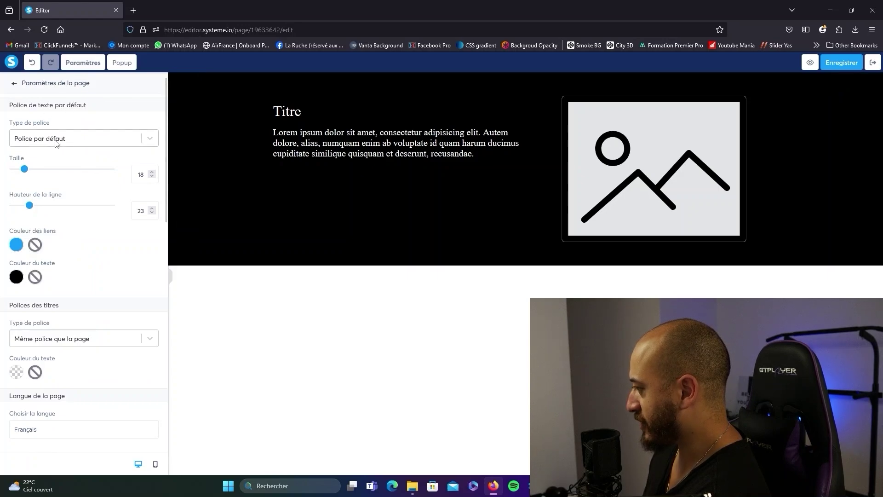
click(386, 153)
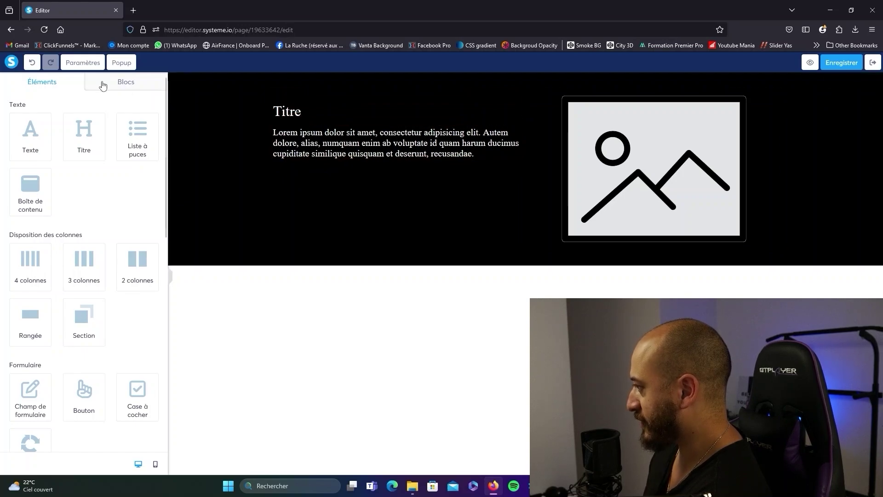
click(81, 63)
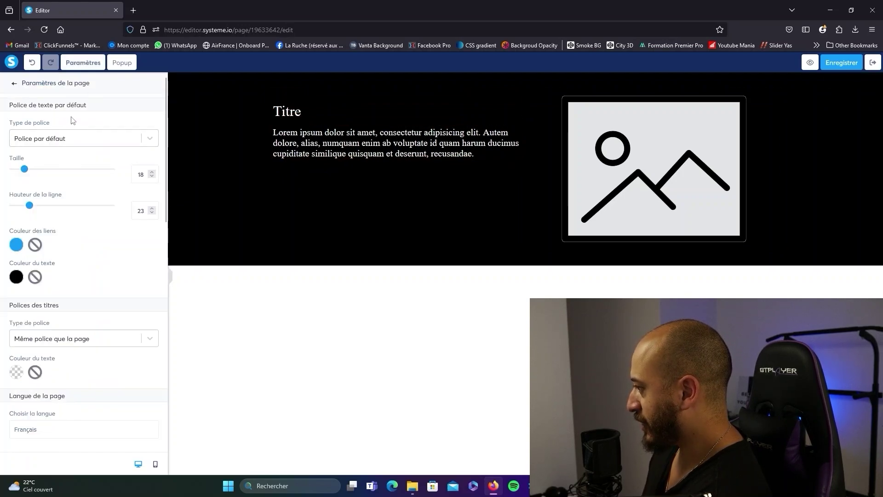
click(92, 142)
click(67, 197)
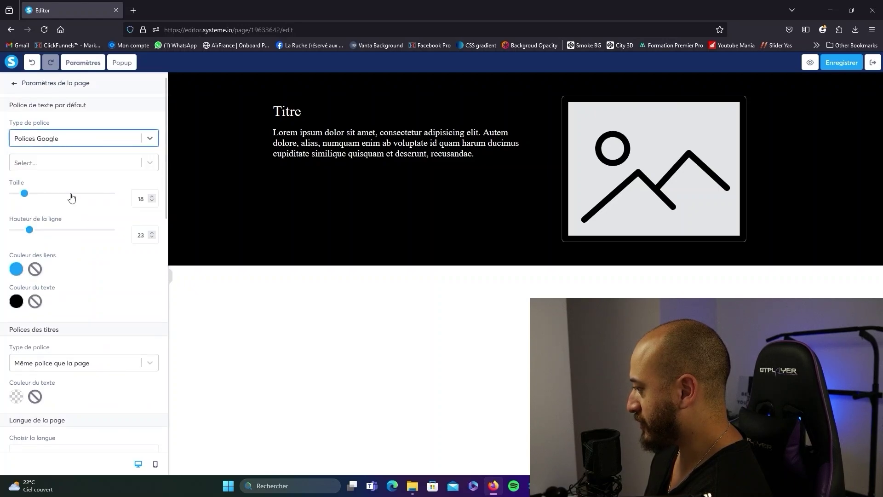
click(73, 163)
click(55, 211)
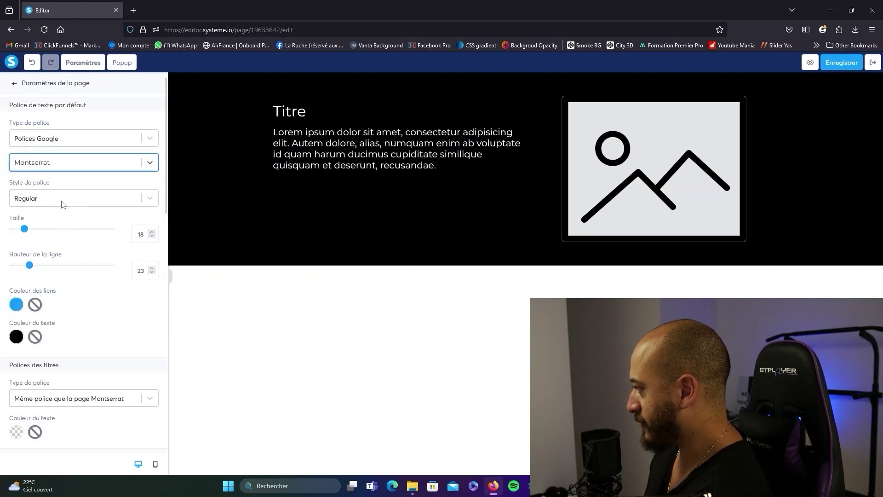
Set the page's title font to the Google font Poppins.
scroll(71, 209, down, 8)
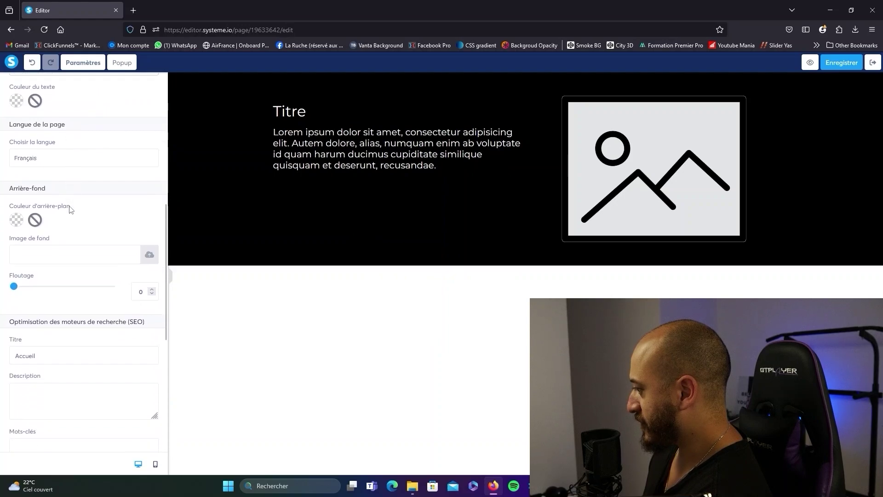
scroll(71, 209, down, 2)
scroll(74, 193, up, 6)
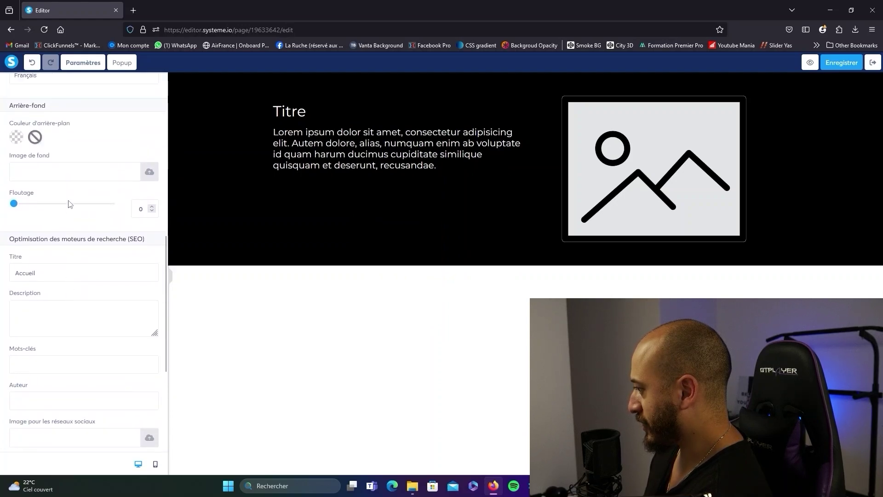
click(102, 154)
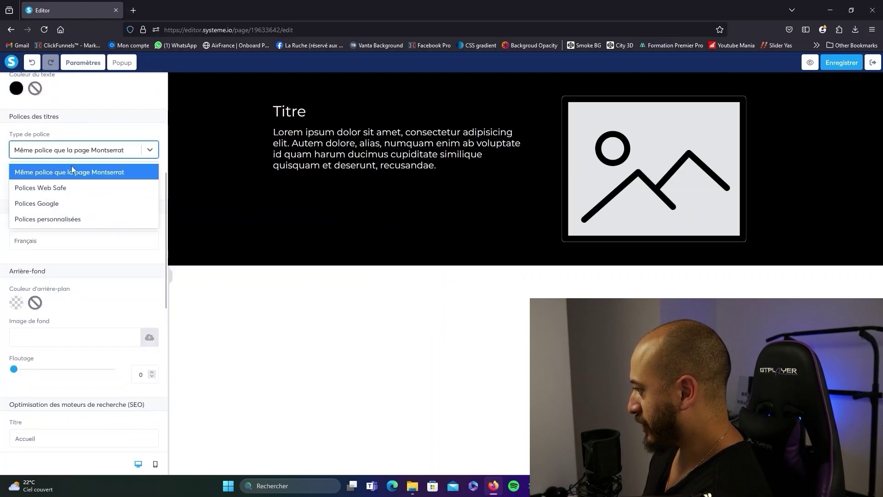
click(57, 202)
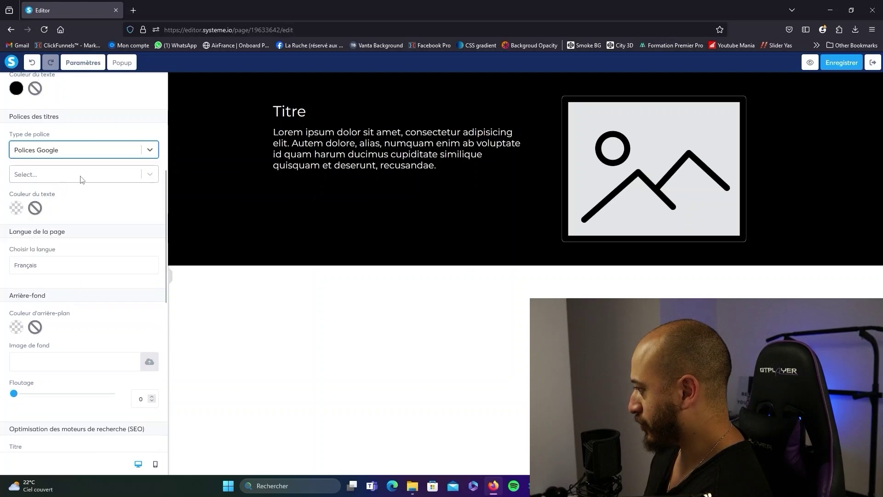
click(84, 179)
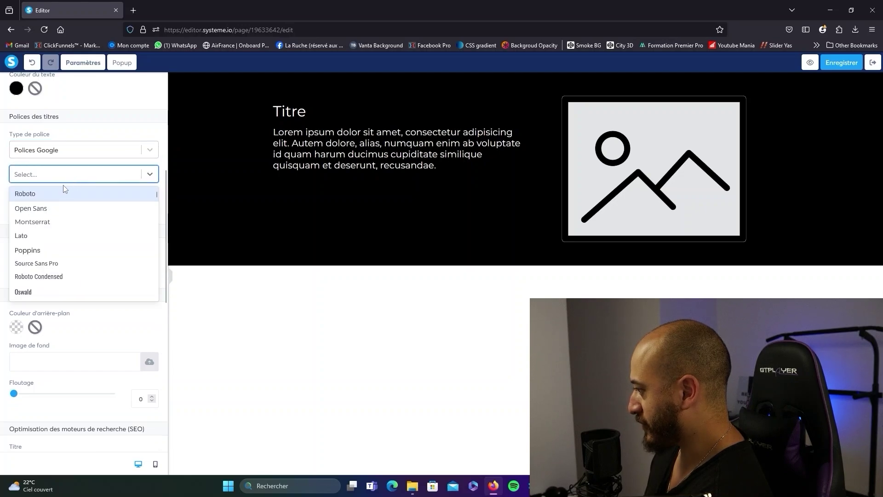
click(51, 250)
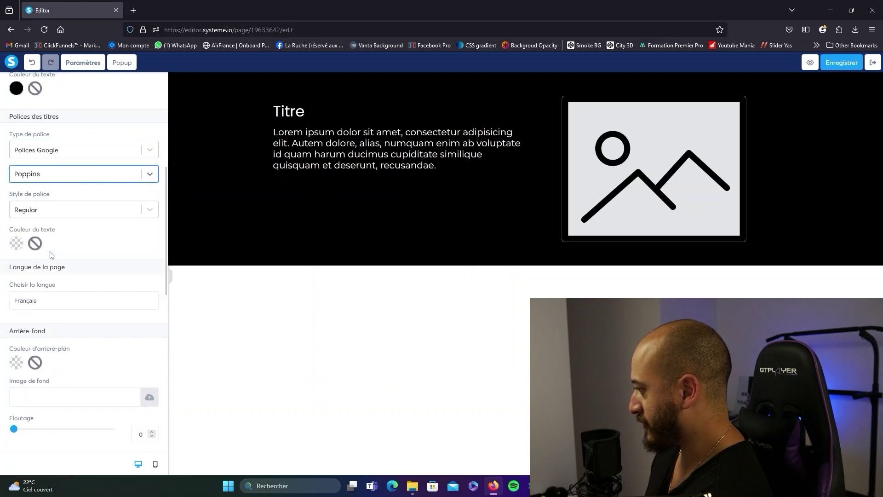
Set the page's title font style to Medium 500 and leave the page settings.
click(99, 210)
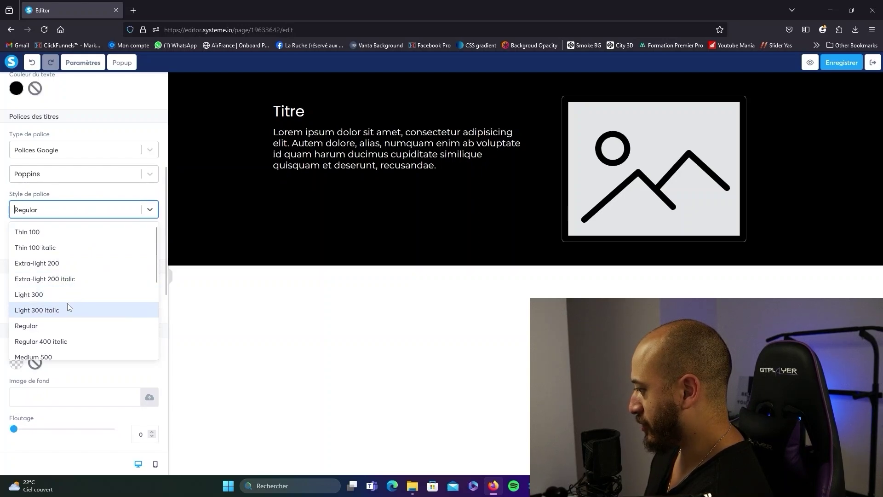
scroll(68, 307, down, 2)
click(65, 282)
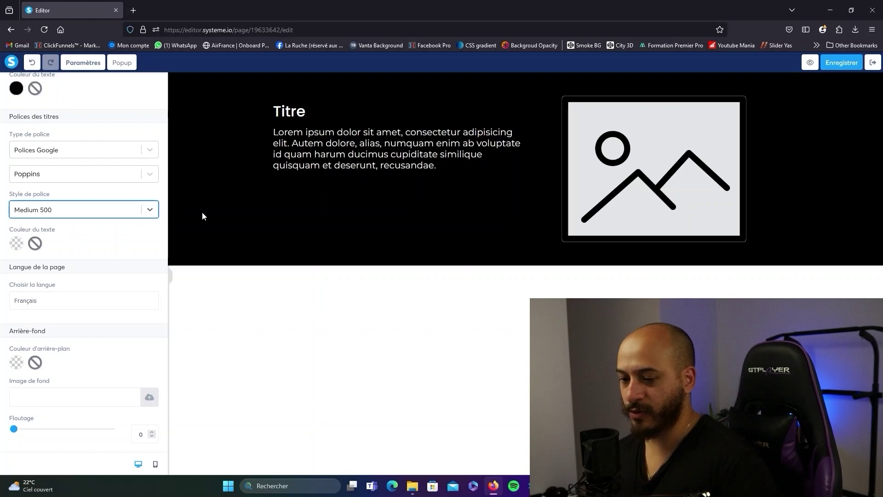
click(83, 62)
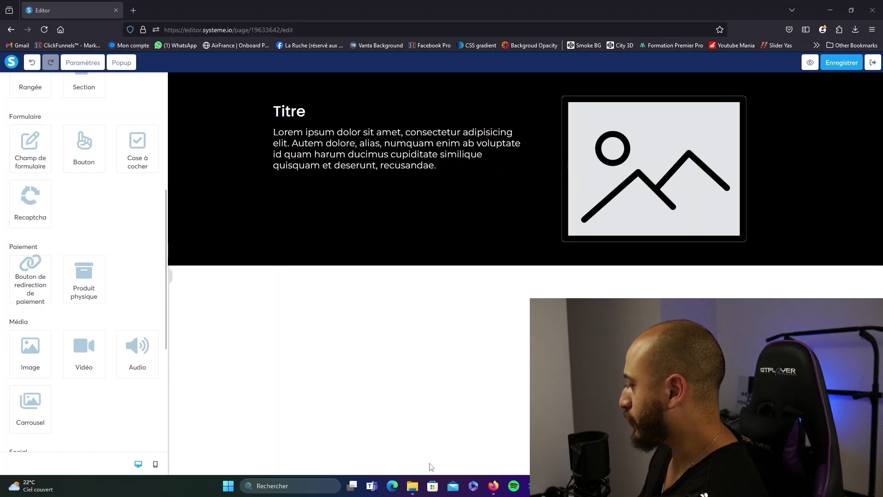
Switch to File Explorer and preview the portrait JLG-2.jpg from the photo delivery folder.
click(433, 432)
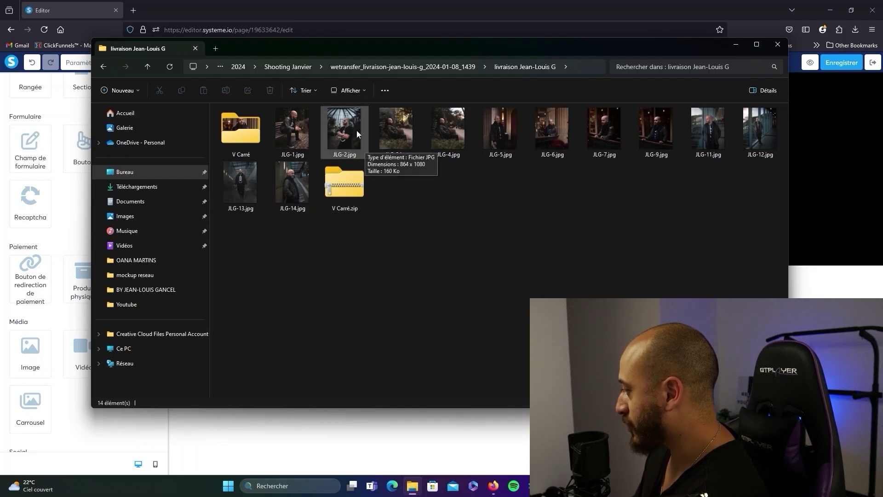
drag(442, 50, 463, 112)
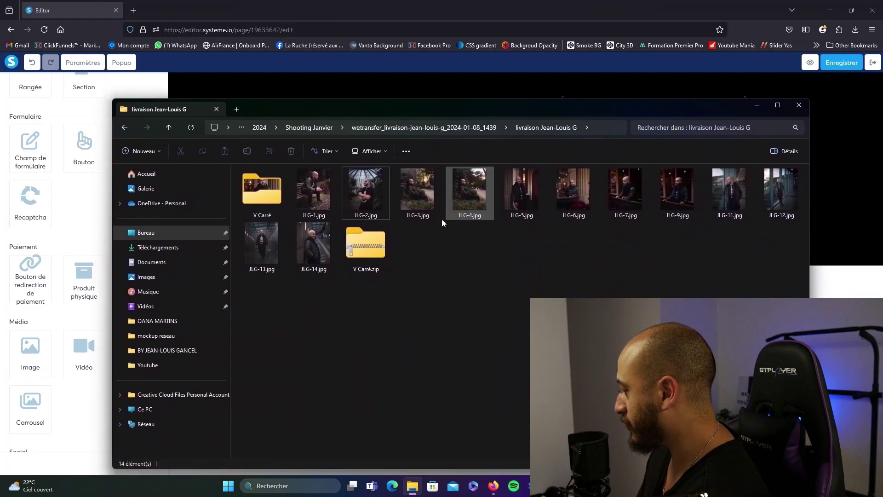
double_click(372, 194)
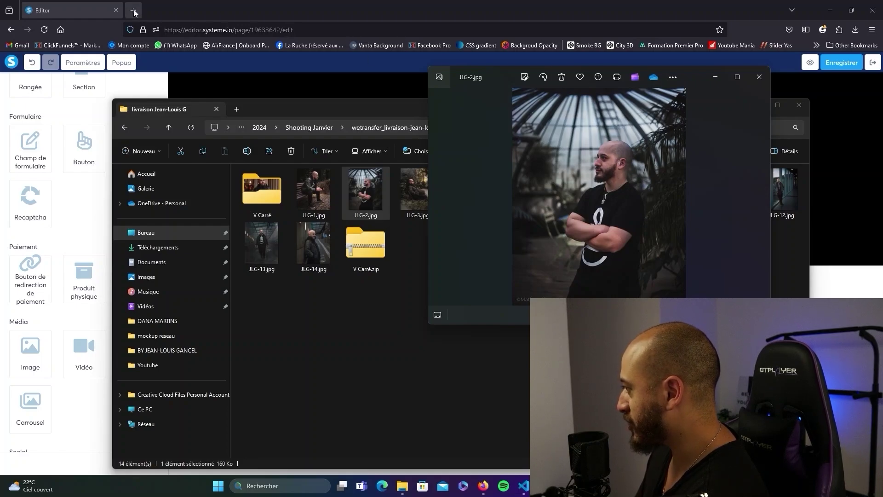
Open remove.bg in a new browser tab and sign in to the account.
click(135, 11)
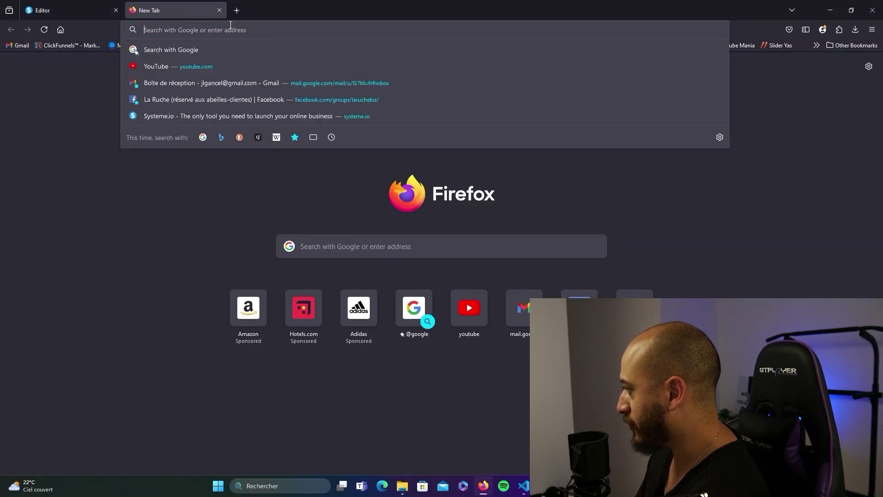
text(remove.bg)
key(Return)
click(789, 70)
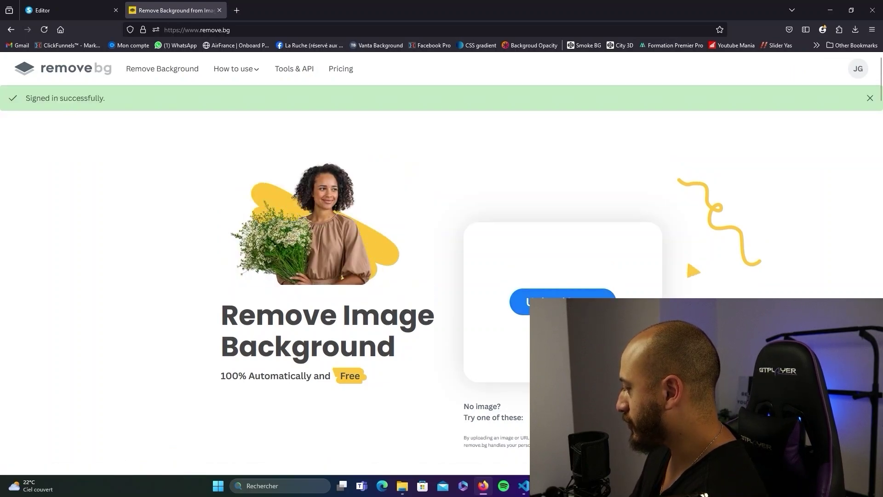
Upload the JLG-2.jpg portrait for background removal and download the cutout in HD for 1 credit.
click(388, 257)
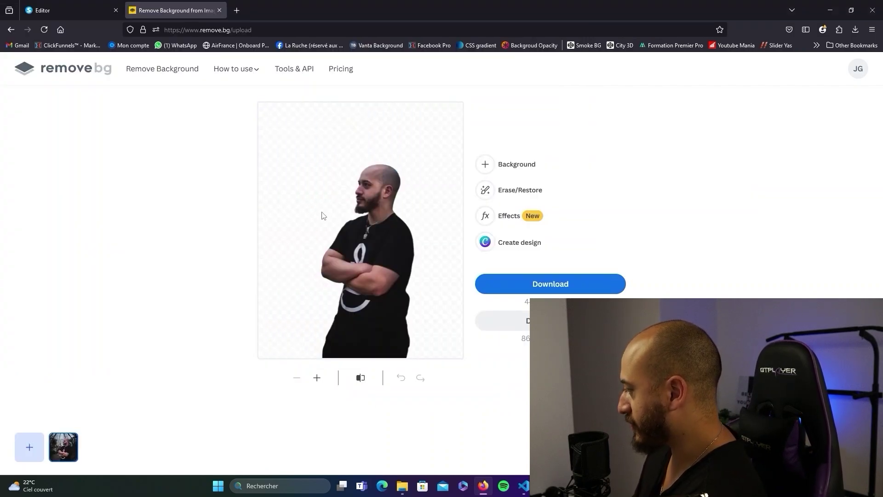
click(526, 323)
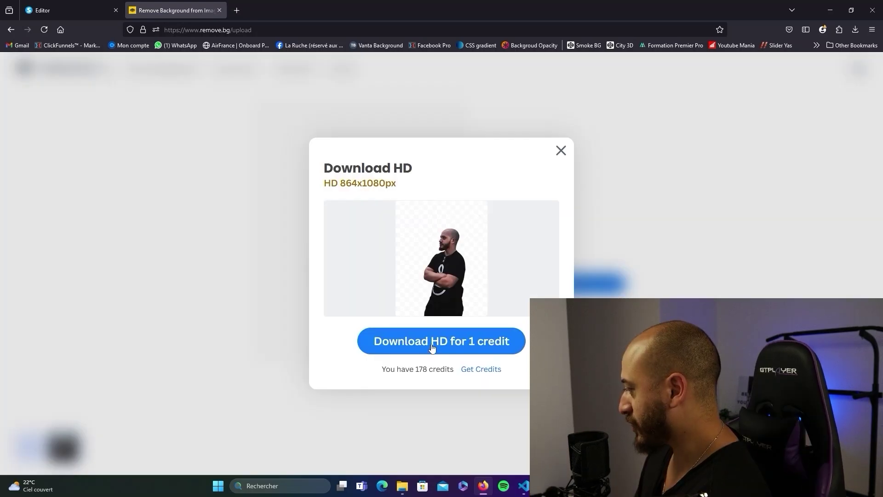
click(432, 346)
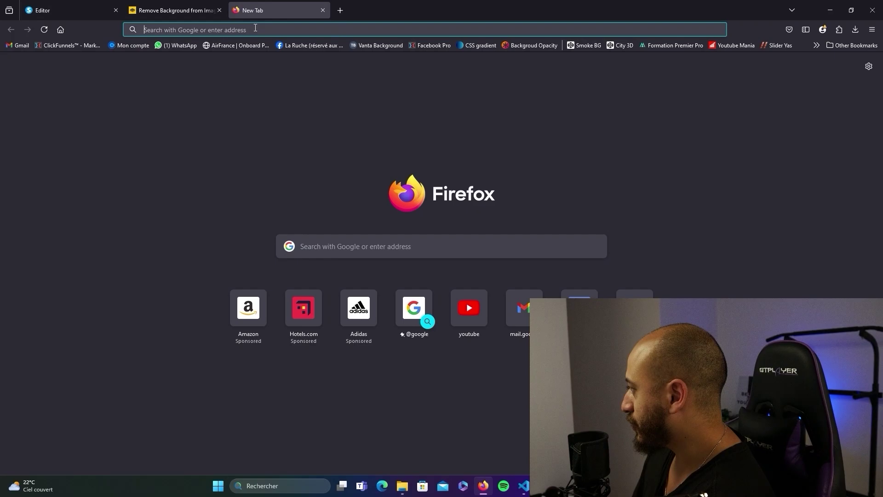
Switch to Canva in a new browser tab and open the recent 600 × 1000 px design.
click(256, 29)
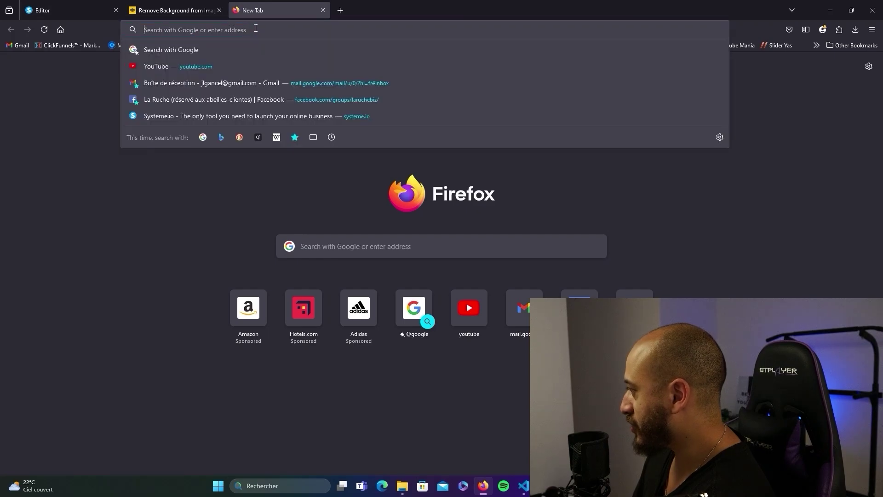
text(can)
key(Return)
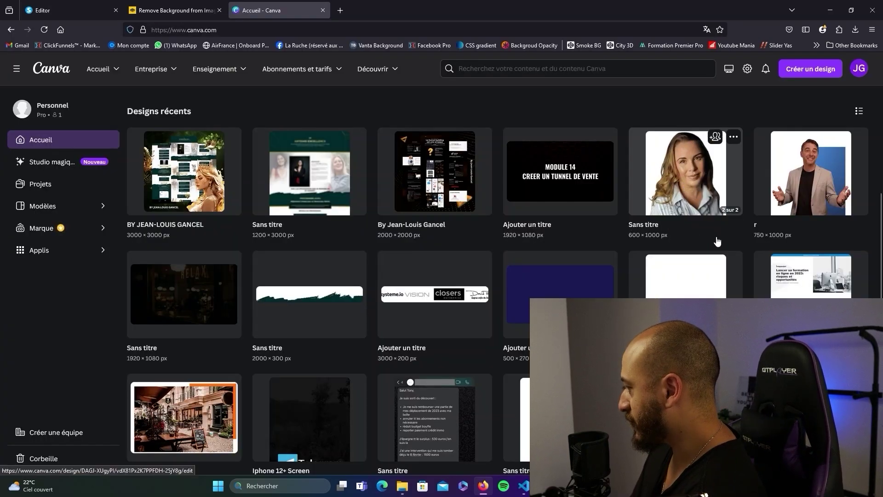
click(666, 174)
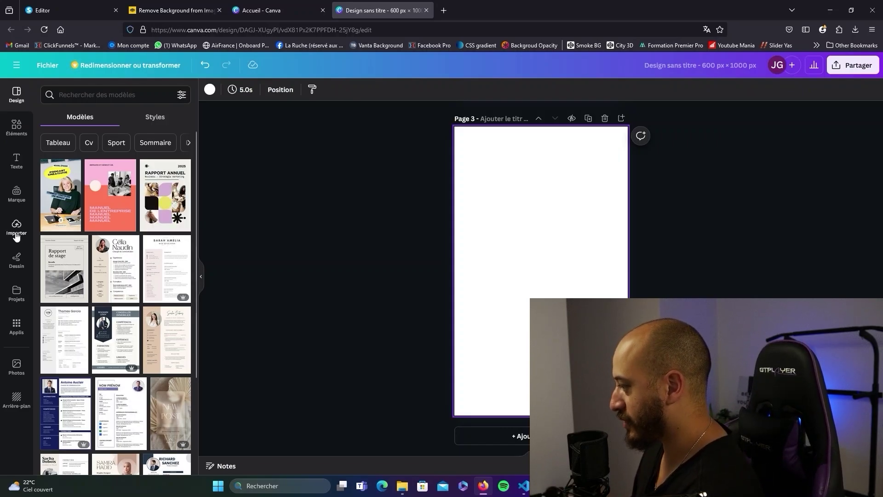
Add the uploaded cutout portrait to the blank page 3 and enlarge it until the man fills the page.
click(17, 227)
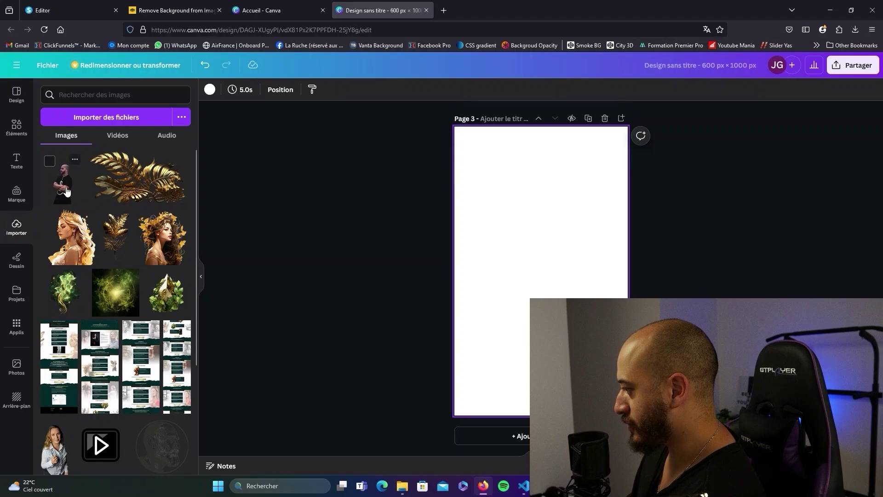
click(64, 191)
drag(546, 264, 575, 342)
drag(516, 279, 360, 74)
drag(531, 266, 560, 315)
drag(388, 134, 367, 107)
drag(546, 304, 548, 246)
Add a round shape from the elements search "rond", enlarge it to almost the page width and centre it over the portrait.
click(17, 125)
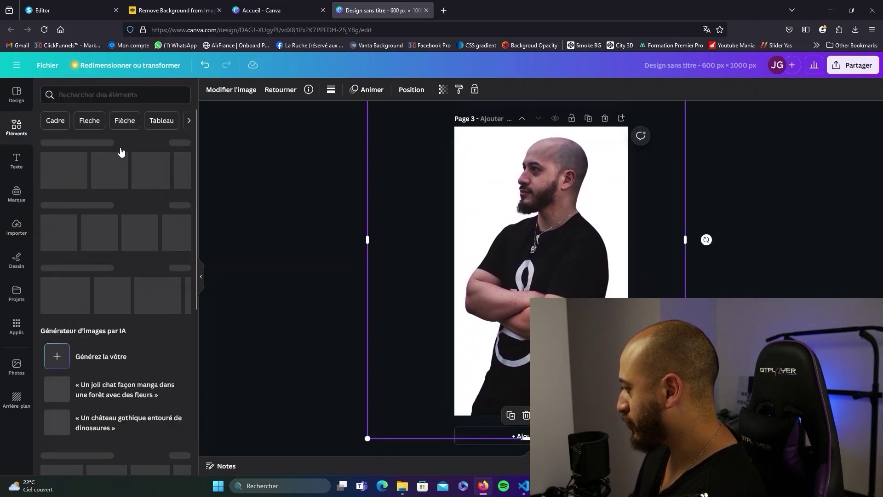
click(83, 97)
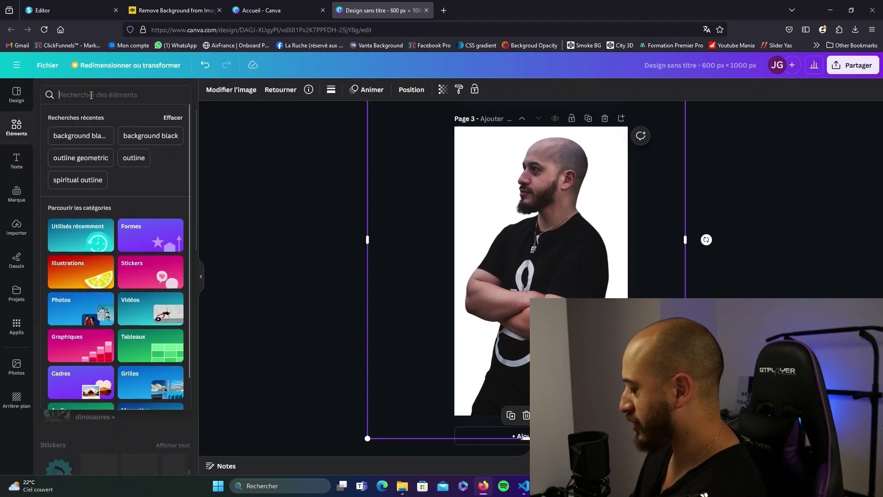
text(rond)
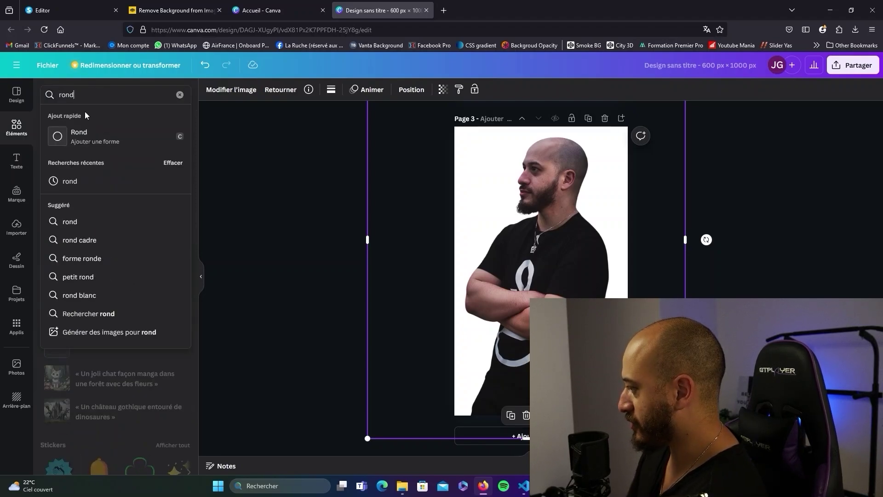
key(Return)
drag(504, 240, 444, 173)
drag(506, 252, 527, 235)
drag(588, 279, 616, 303)
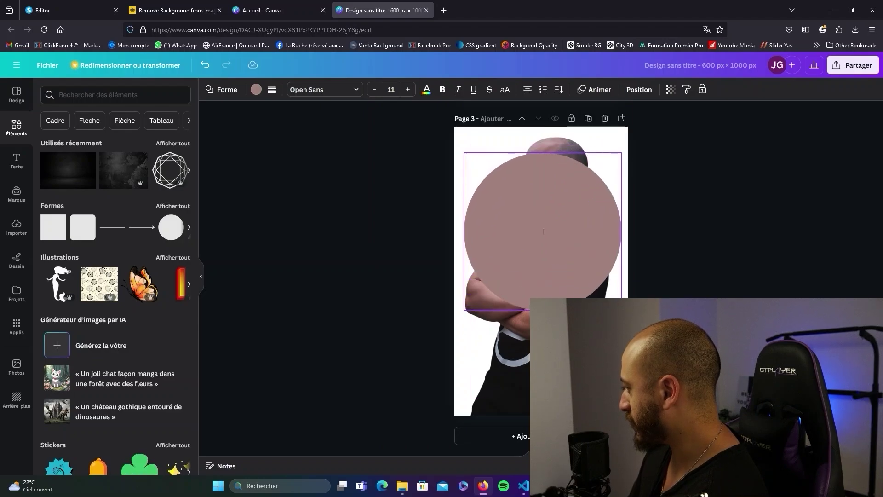
drag(542, 233, 575, 242)
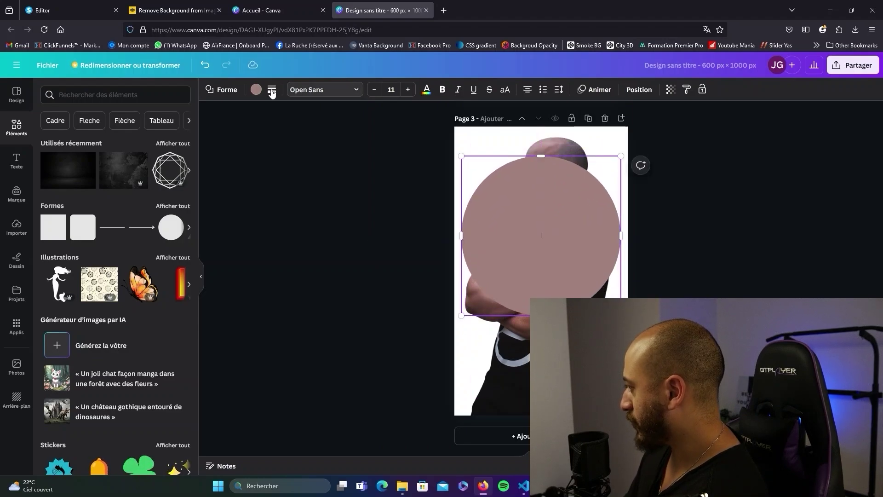
Change the circle's fill to the dark blue default solid colour.
click(256, 89)
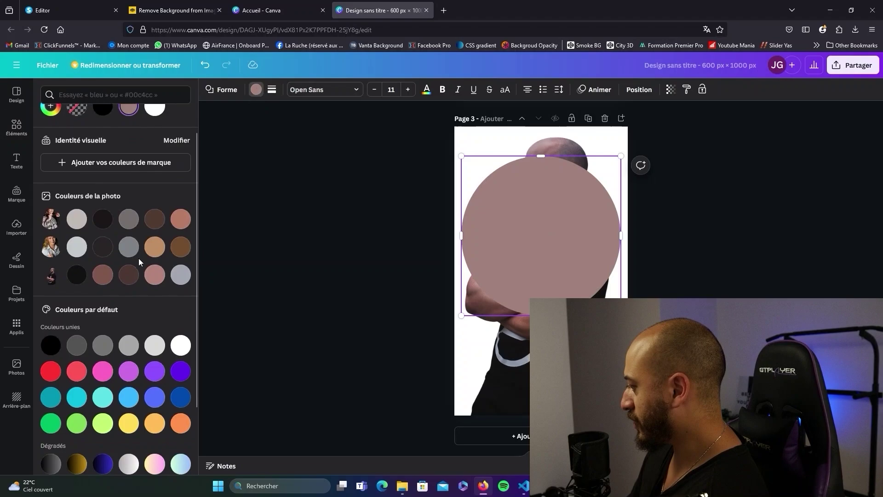
scroll(139, 258, down, 3)
click(182, 338)
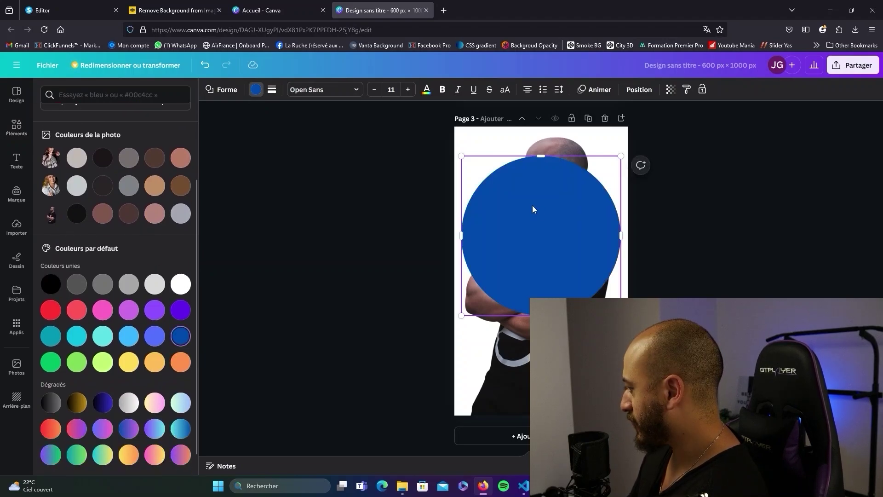
Send the blue circle behind the portrait and move it slightly down to shoulder height.
right_click(532, 205)
mouse_move(598, 299)
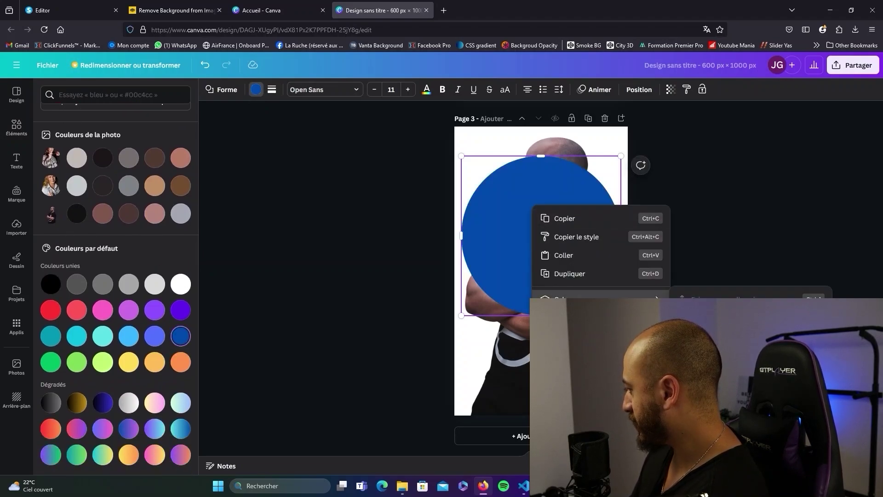
click(717, 301)
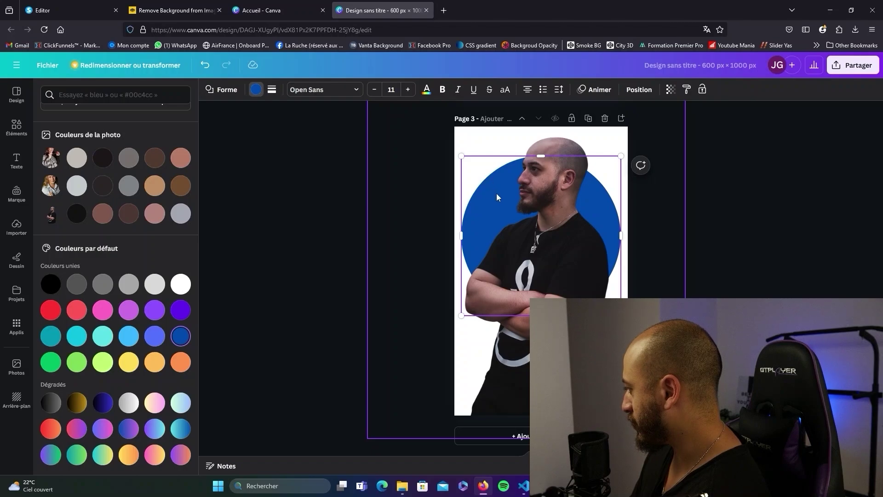
drag(496, 196, 498, 219)
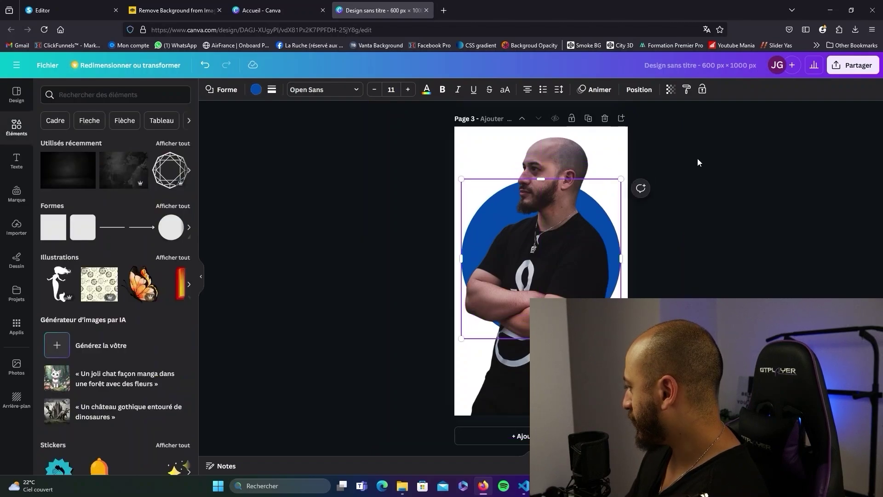
Download only page 3 as a compressed PNG with a transparent background.
click(853, 65)
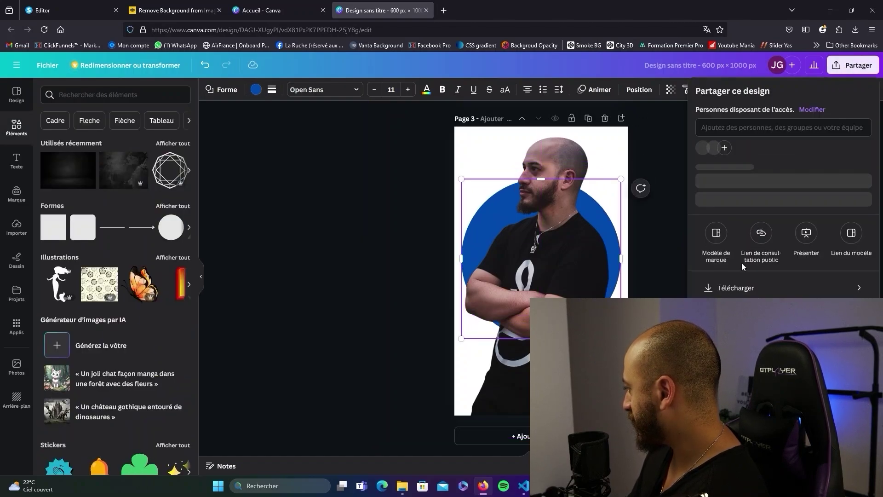
click(727, 281)
click(713, 210)
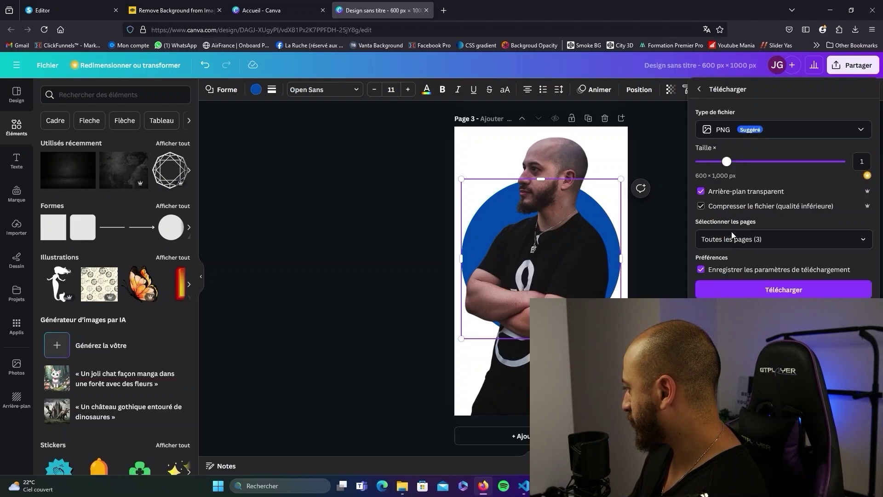
click(736, 240)
click(744, 267)
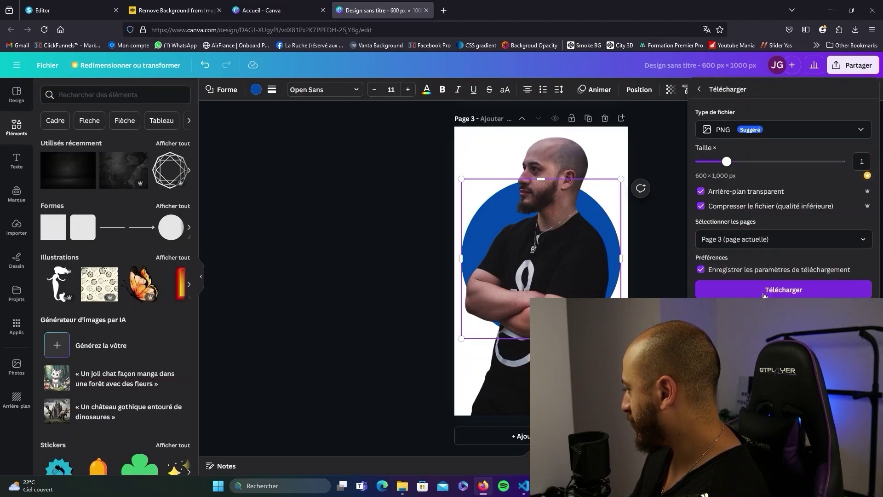
click(777, 290)
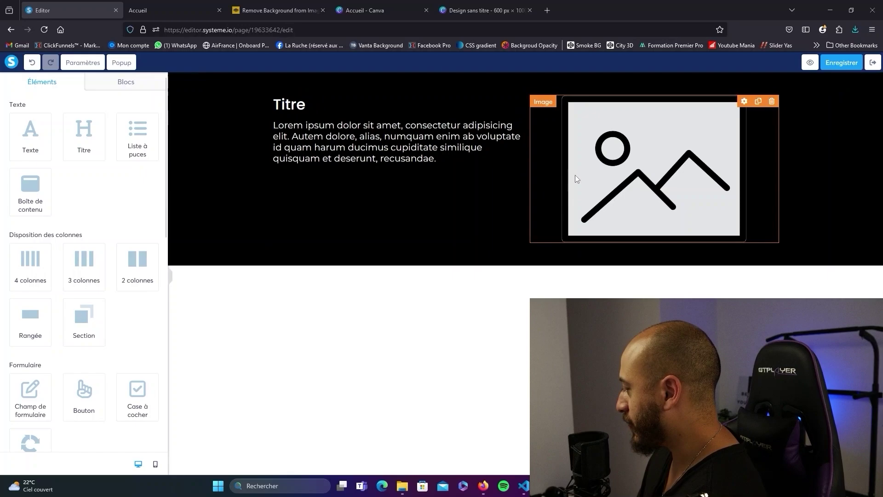
Switch back to the systeme.io editor and replace the placeholder image beside the text with Designsanstitre15.png.
click(606, 183)
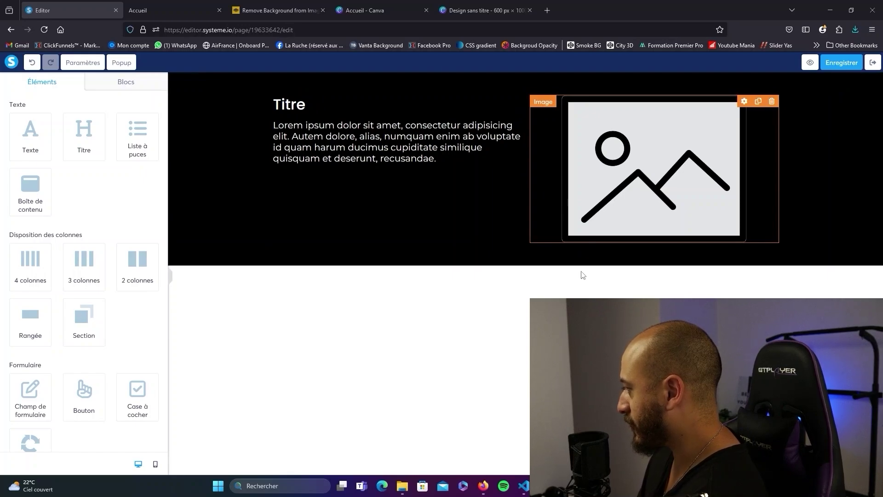
click(150, 128)
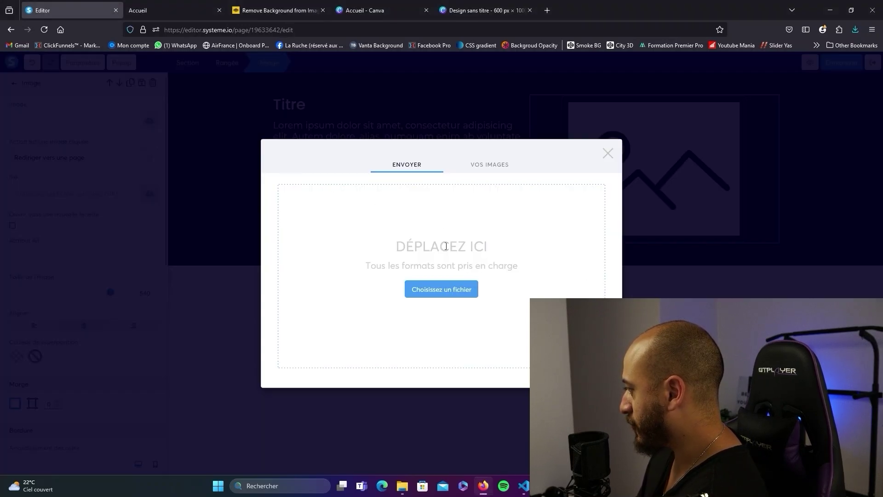
key(Escape)
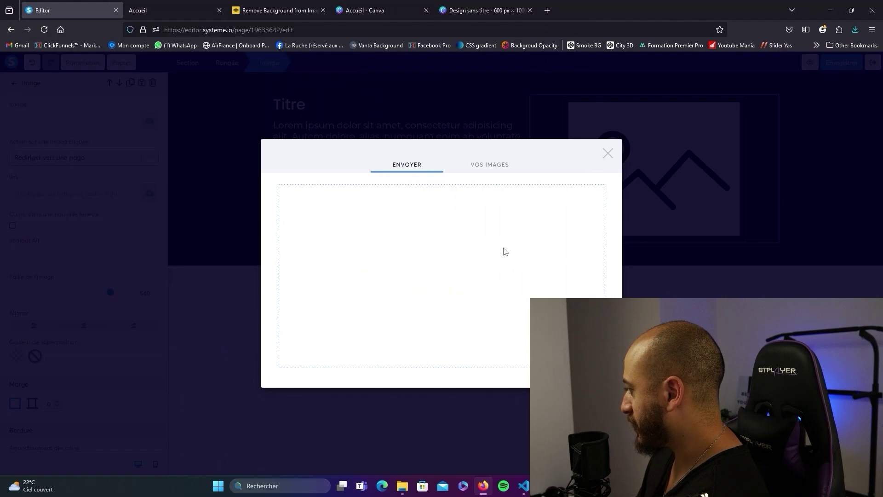
click(305, 198)
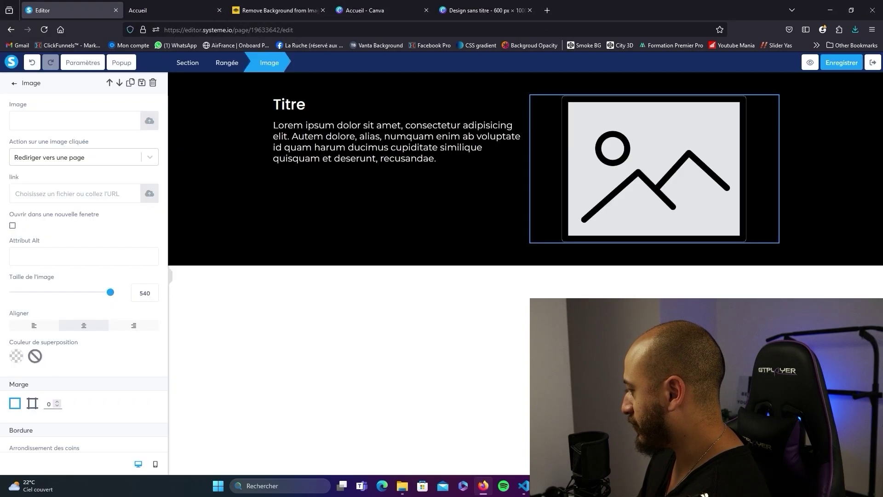
Set the size of the portrait image beside the text to 400.
scroll(570, 288, down, 1)
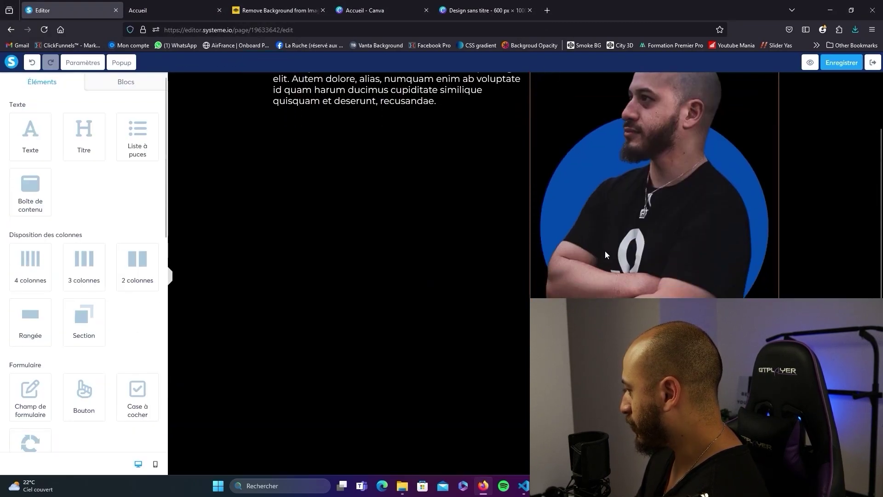
scroll(496, 239, up, 1)
click(543, 239)
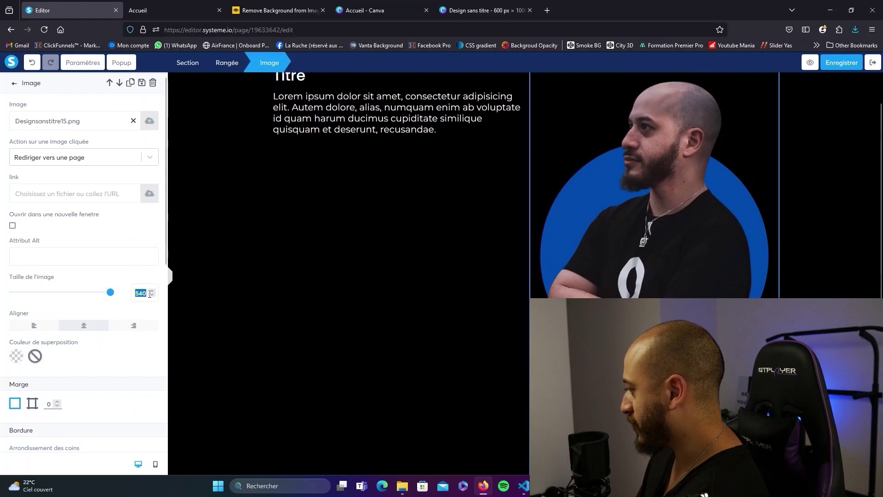
text(400)
click(435, 375)
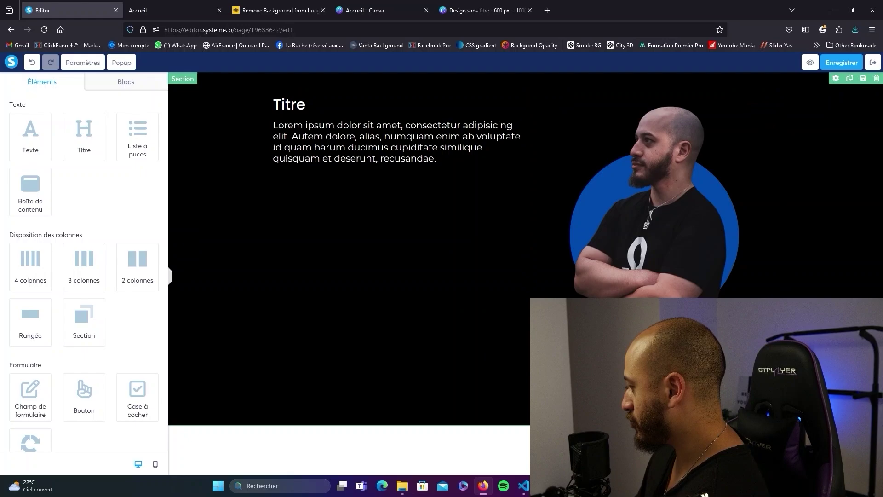
Set individual padding sides for the black section and reduce its bottom padding to 0.
click(223, 299)
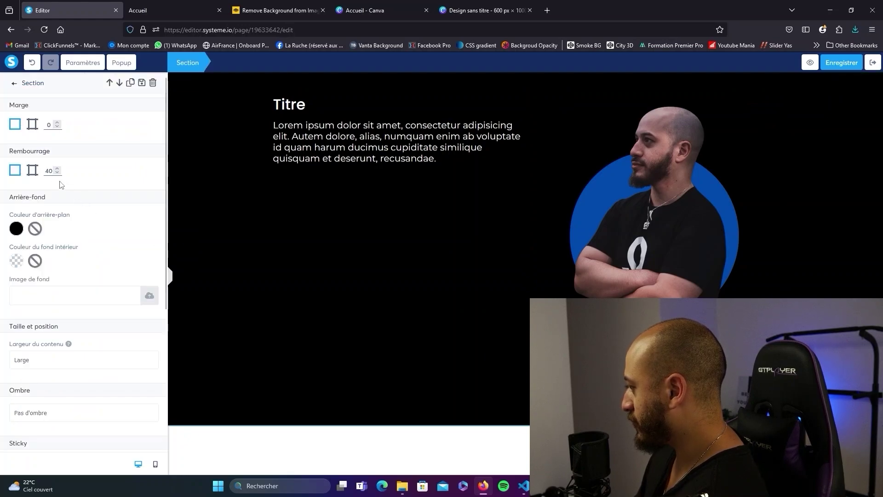
click(32, 174)
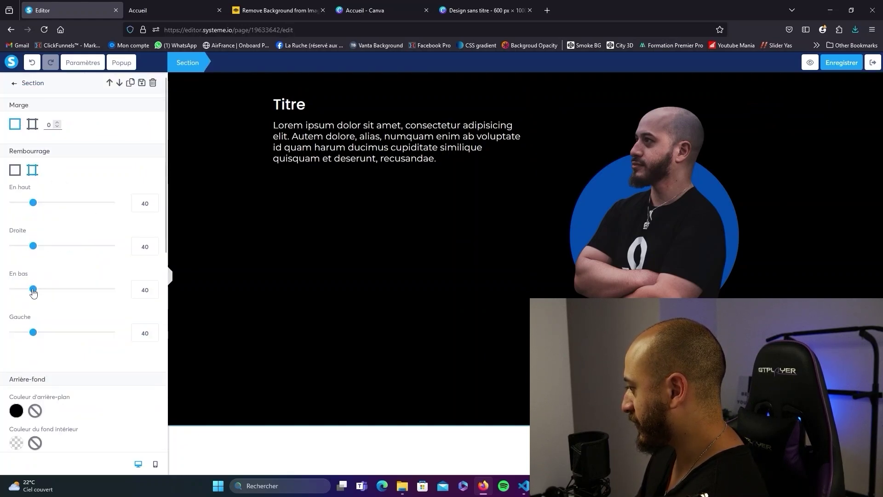
drag(33, 290, 14, 289)
click(522, 366)
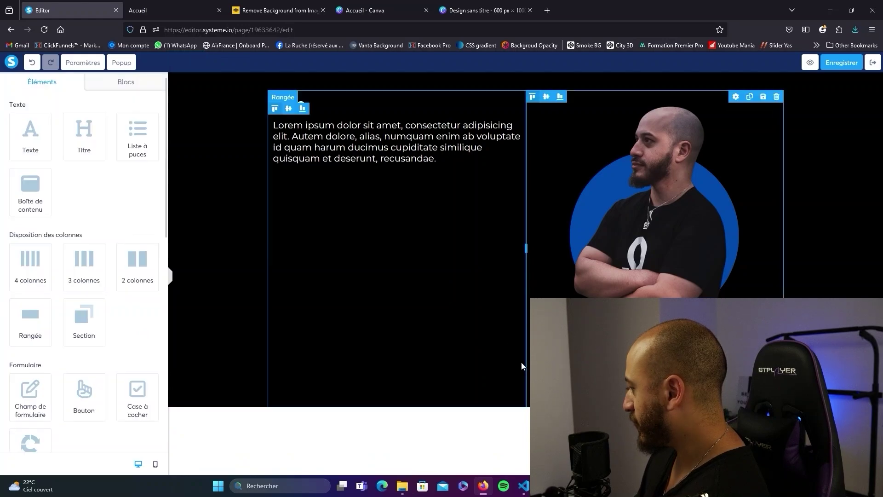
Set individual padding sides for the two-column row and reduce its bottom padding to 0.
click(514, 364)
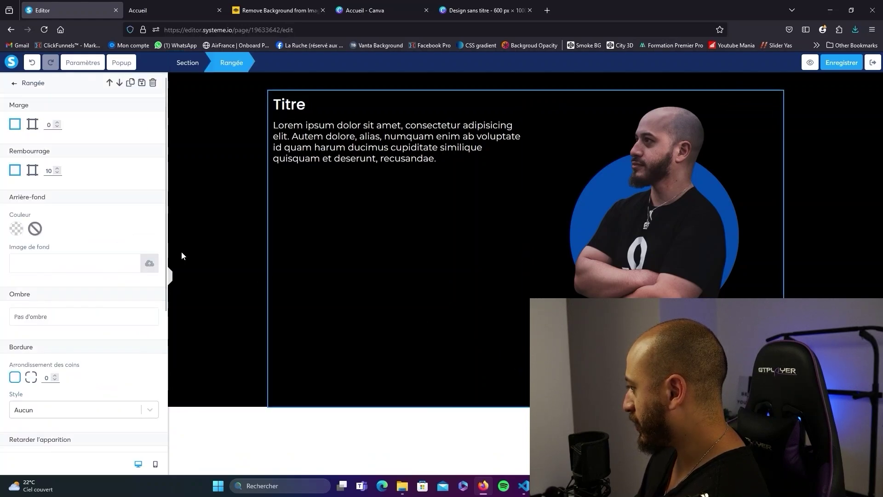
click(32, 170)
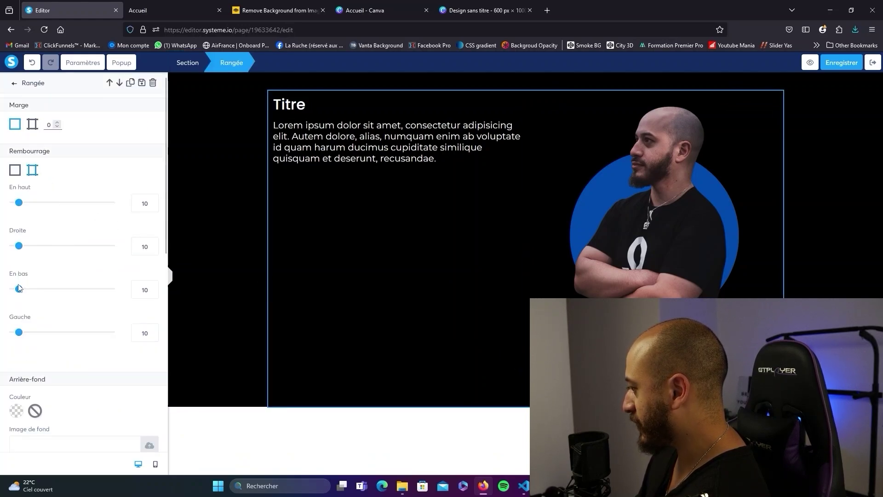
drag(5, 291, 179, 305)
key(Escape)
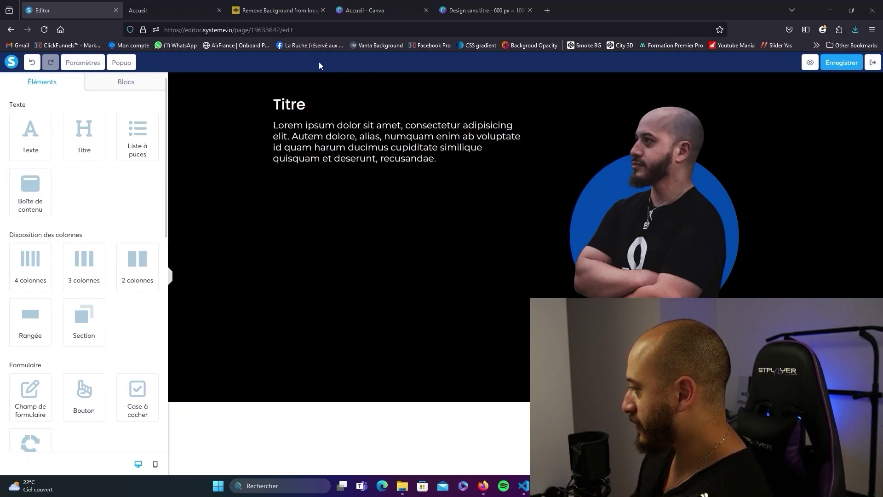
Replace the placeholder title text with "DESIGNEZ DES BEAUX SITES INTERNET".
click(345, 107)
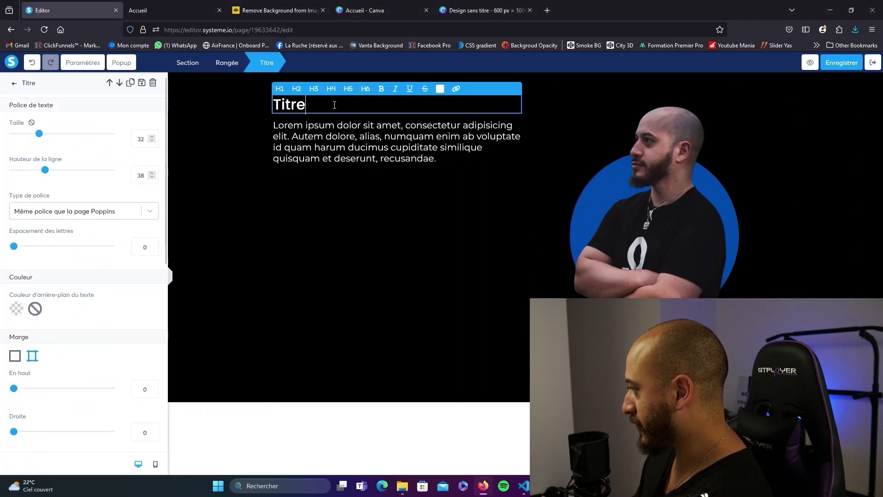
drag(334, 105, 278, 105)
text(DESI)
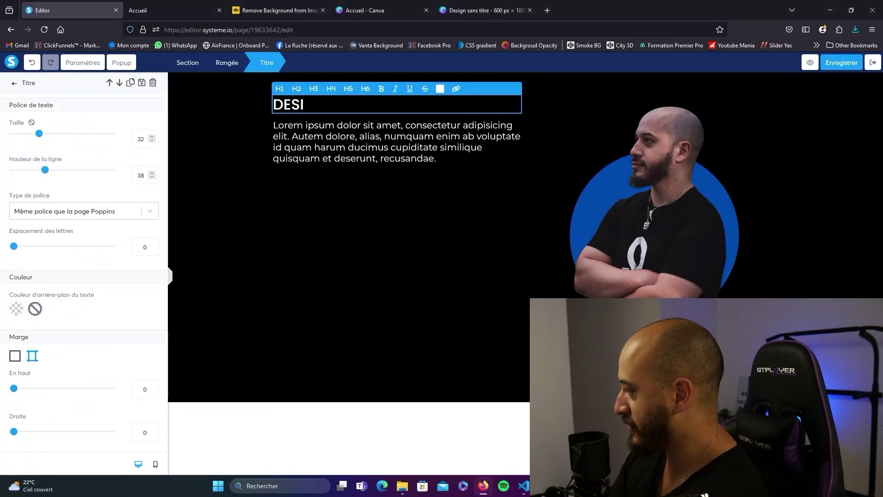
text(GNEZ DES BEAUX SITES I)
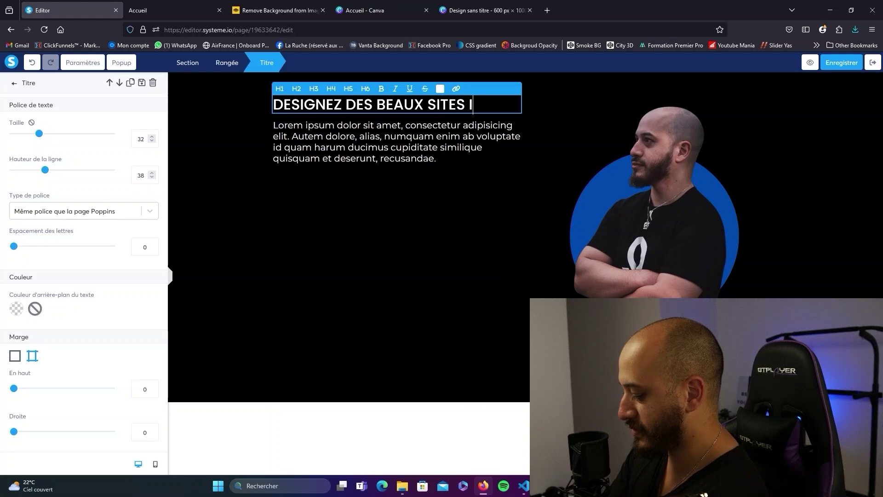
text(NTERNET)
Set the title's font size to 52 and make all of its text bold.
scroll(83, 334, down, 3)
scroll(115, 207, up, 3)
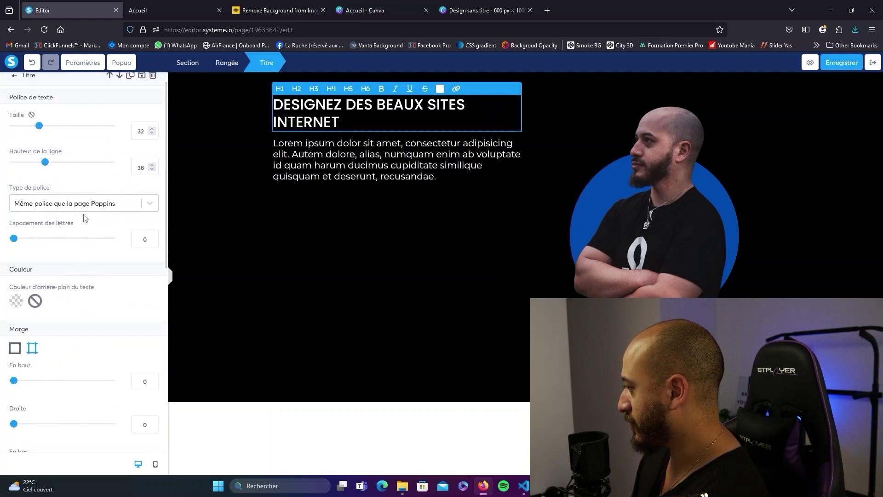
drag(39, 134, 60, 139)
triple_click(433, 131)
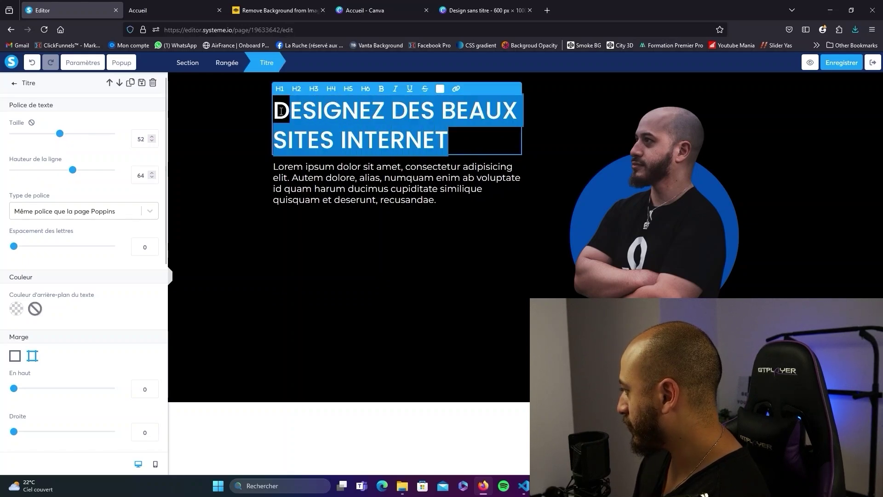
click(381, 88)
click(433, 271)
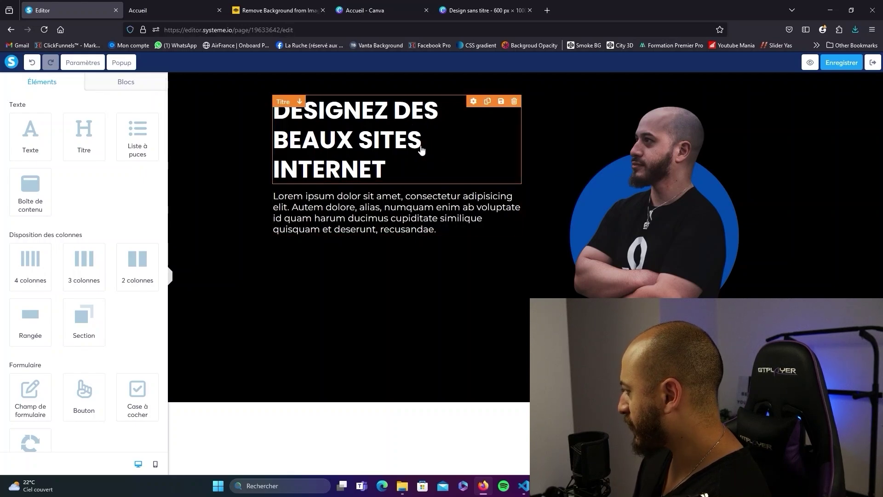
Set the title's top margin to 80 and its right margin to -50.
triple_click(428, 148)
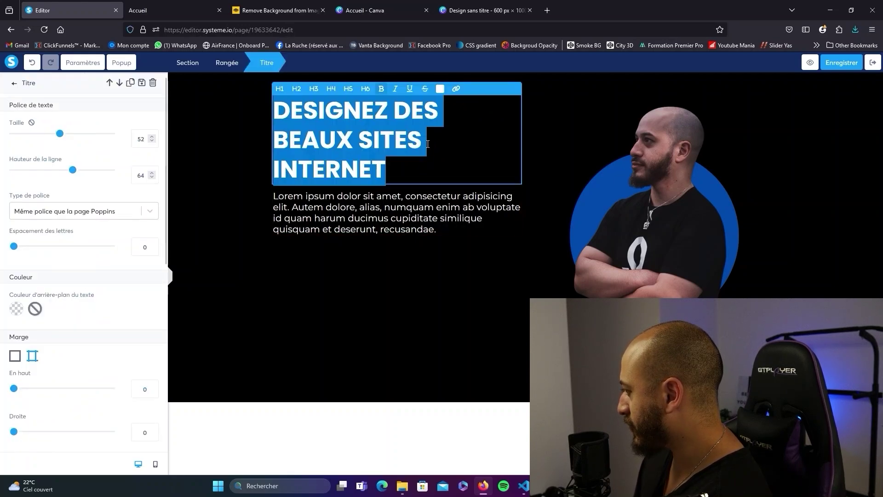
scroll(111, 223, down, 4)
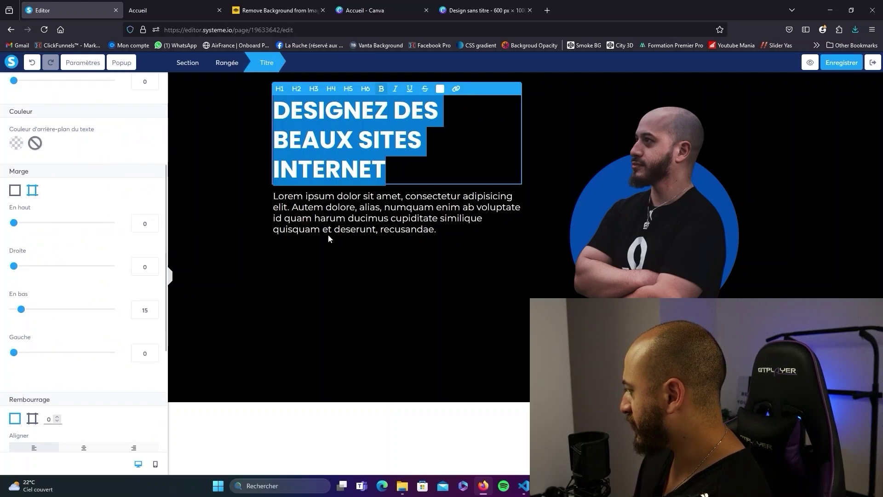
click(142, 223)
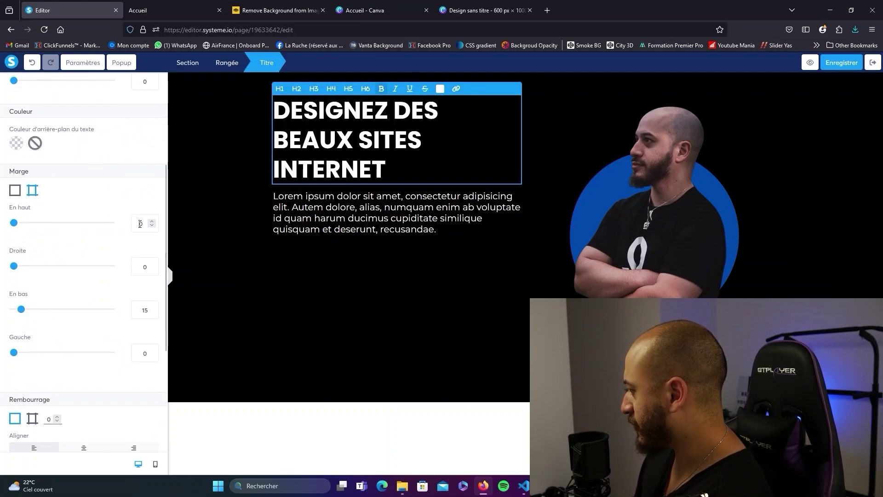
text(8)
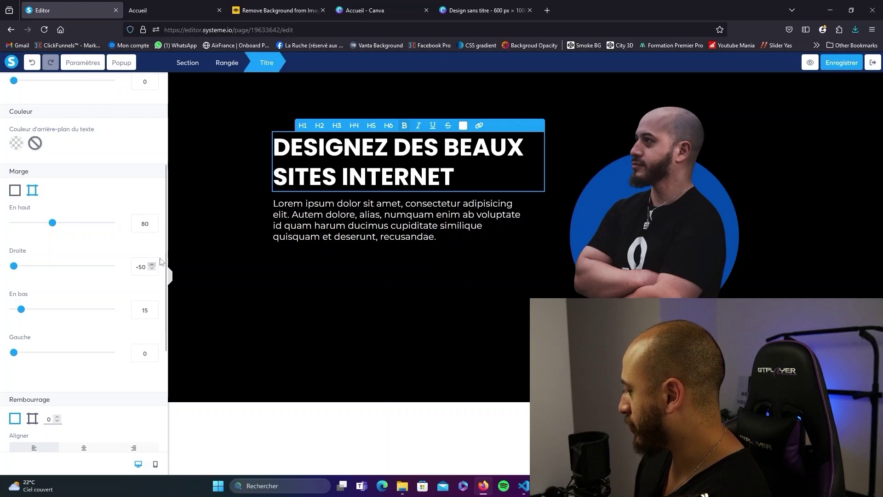
Increase the title's font size in single increments to slightly more than 61.
scroll(143, 182, up, 3)
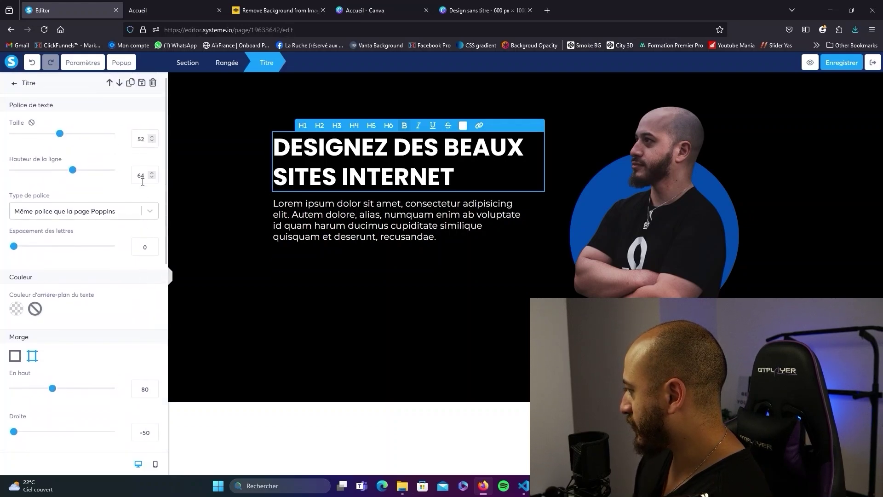
click(152, 137)
click(152, 137)
click(152, 137)
click(152, 137)
click(153, 137)
click(152, 137)
double_click(152, 138)
click(152, 138)
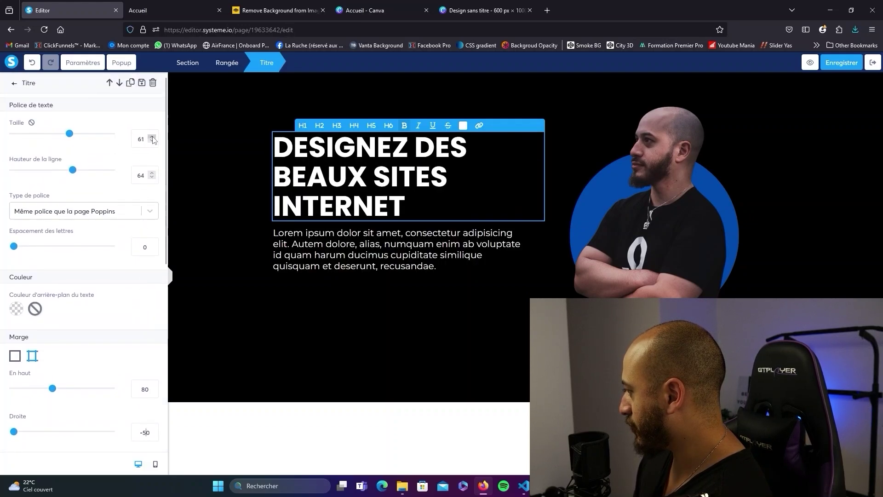
click(152, 137)
click(153, 137)
Set the title's right margin to -150 so its text extends towards the portrait.
scroll(130, 233, down, 5)
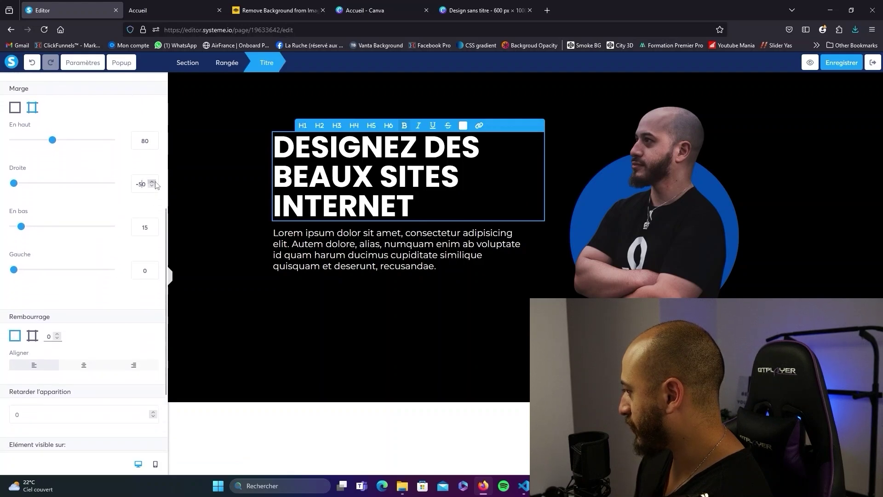
click(152, 186)
click(152, 186)
click(152, 186)
click(152, 186)
double_click(152, 186)
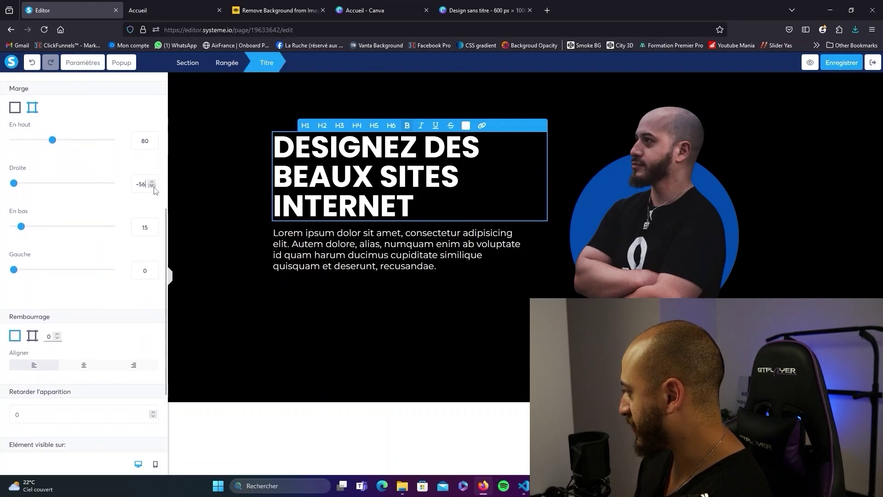
click(152, 186)
double_click(152, 186)
key(BackSpace)
key(BackSpace)
text(150)
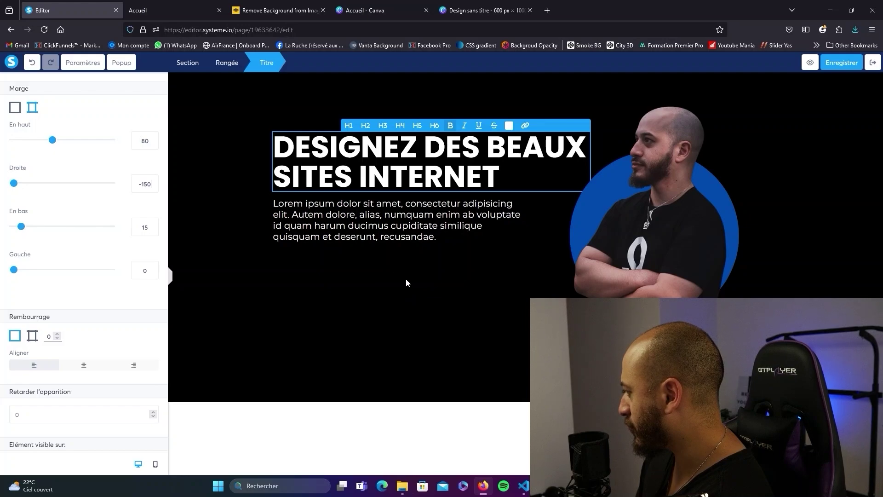
Replace the placeholder paragraph with "Apprennez le funnel design pour créer des beaux sites internet et des beaux tunnels de vente. Puis ensuite vendre un site à 3000€".
click(406, 204)
drag(437, 237, 275, 205)
text(App)
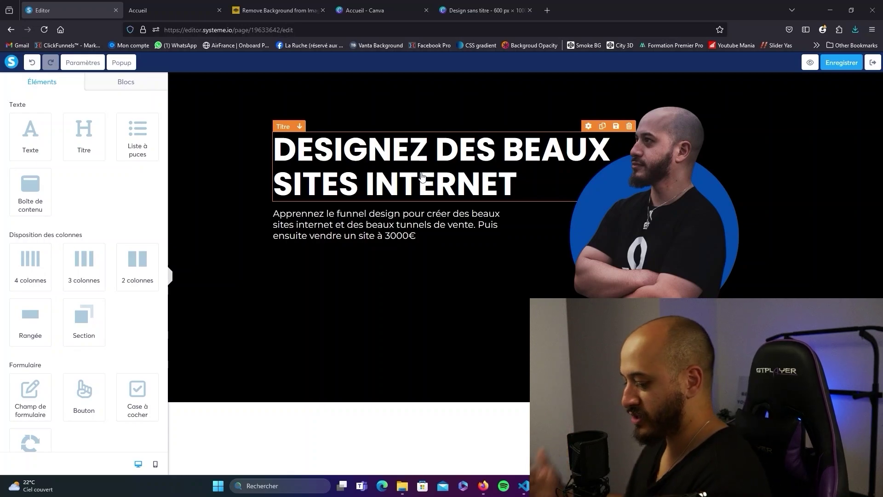
Set individual margins for the two-column row, with both the right and left margins at -50.
click(268, 172)
scroll(64, 216, down, 5)
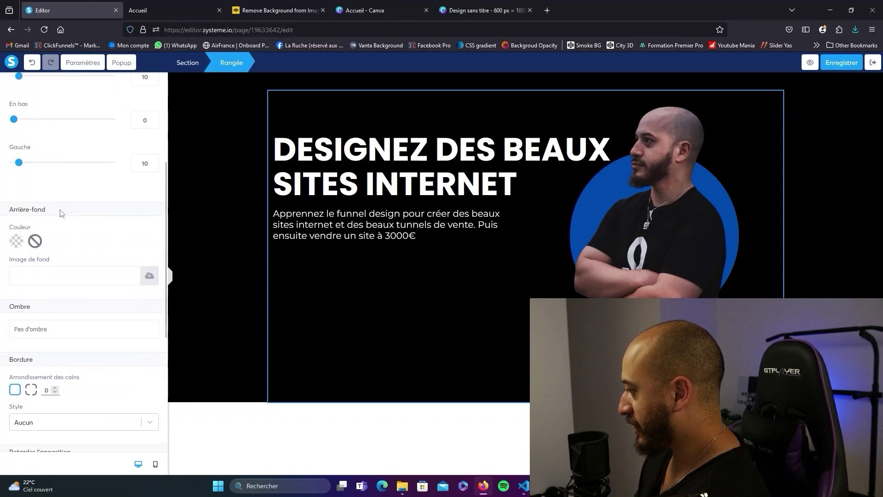
scroll(64, 216, up, 5)
click(33, 125)
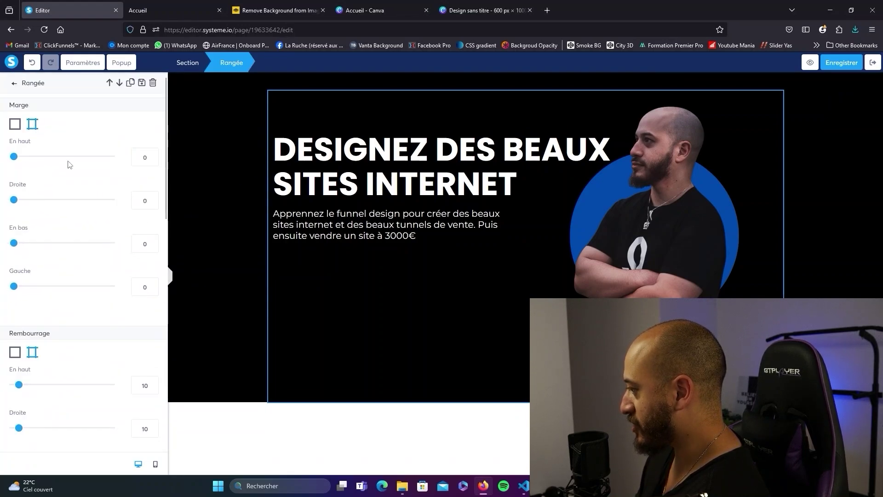
double_click(140, 200)
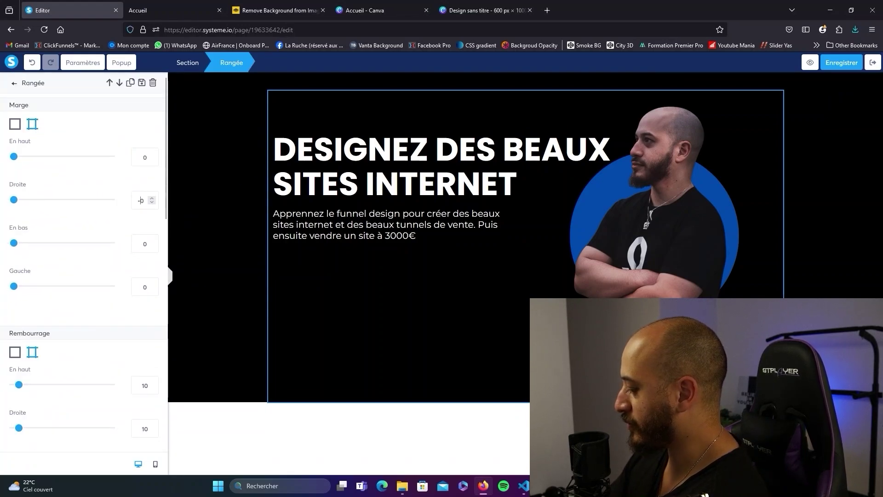
text(-50)
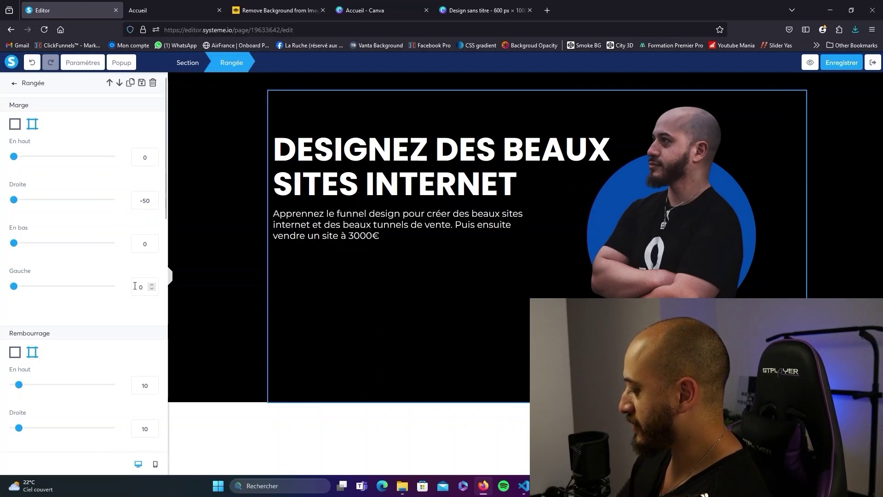
text(5)
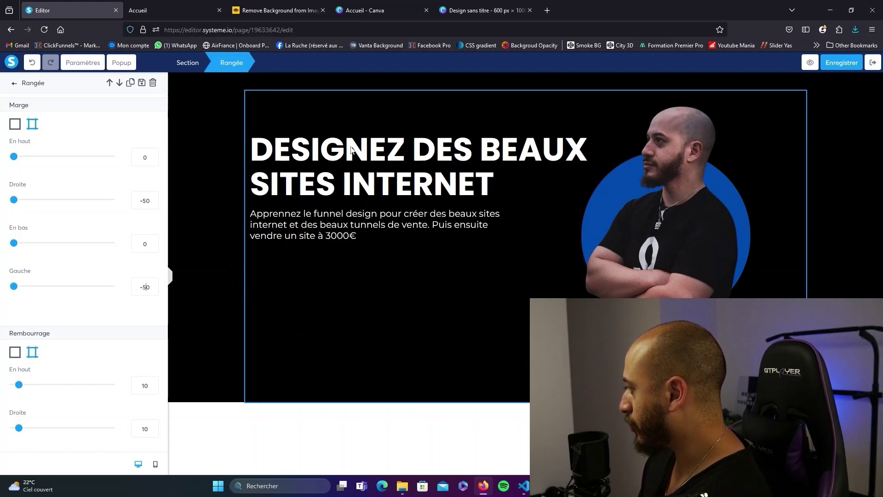
Increase the title's top margin to slightly more than 106 to move the heading and paragraph down.
double_click(334, 159)
scroll(143, 261, down, 4)
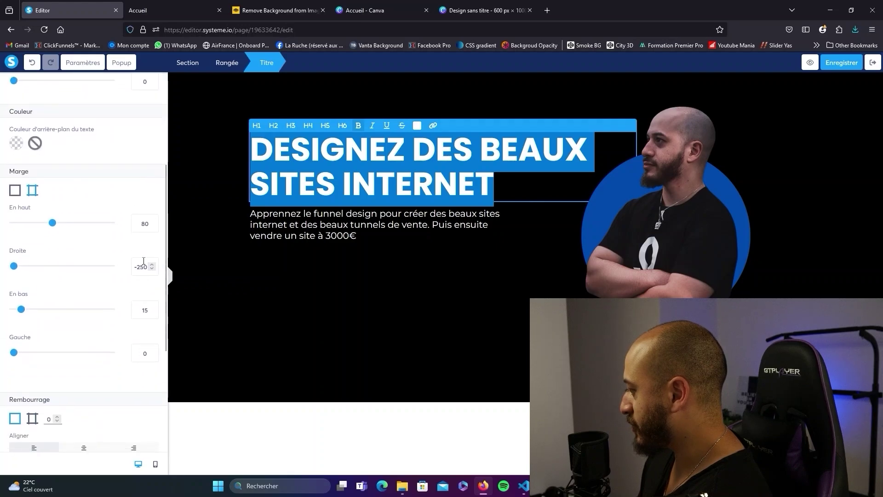
click(152, 222)
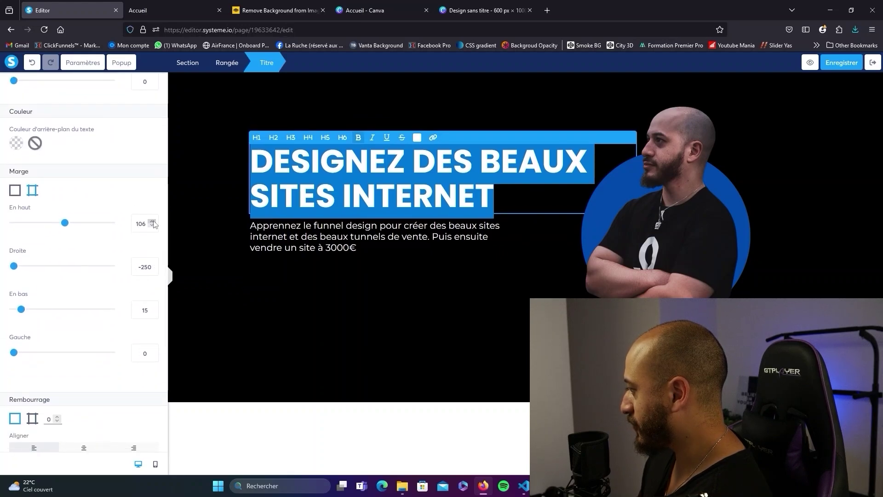
Save the page and open its preview.
click(205, 188)
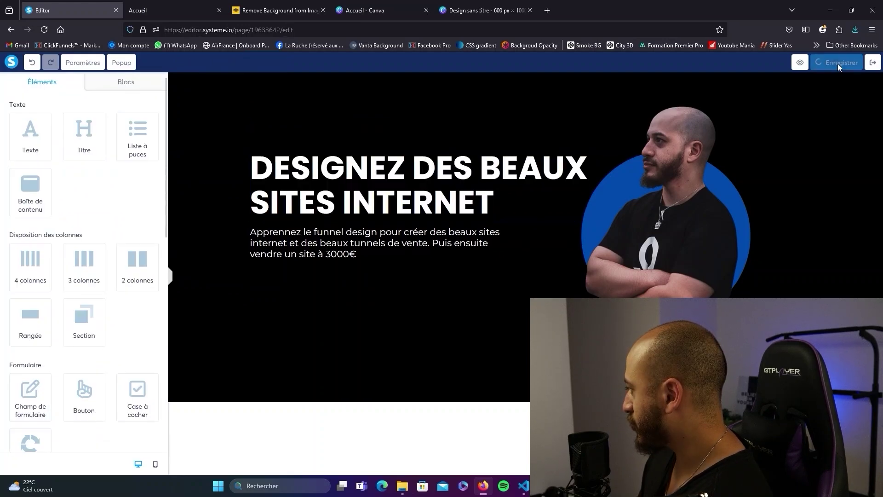
click(810, 62)
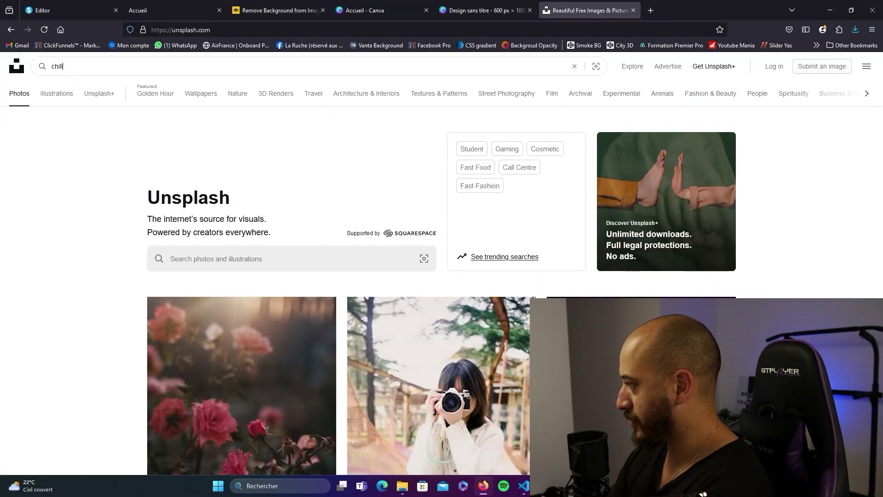
On Unsplash, search for "chill cafe" and browse the photo results.
text(cafe)
key(Return)
scroll(527, 193, down, 10)
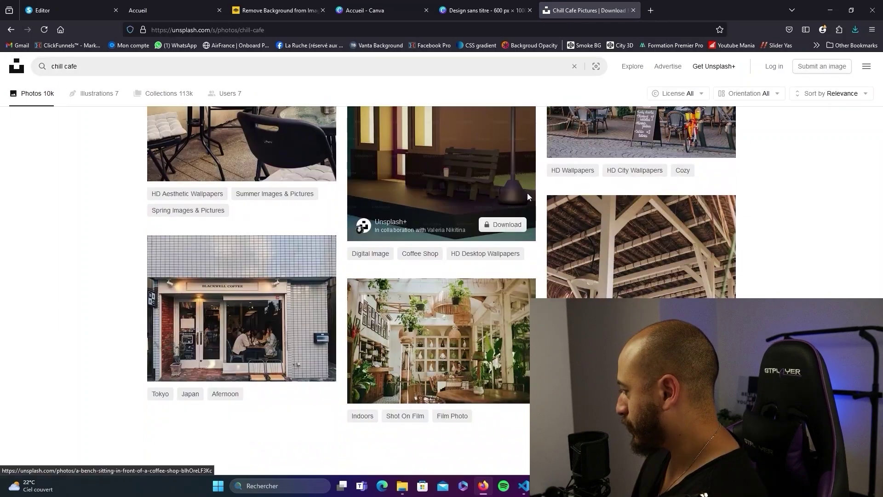
Choose the free Unsplash photo of a laptop beside a glass of coffee and download it.
click(428, 384)
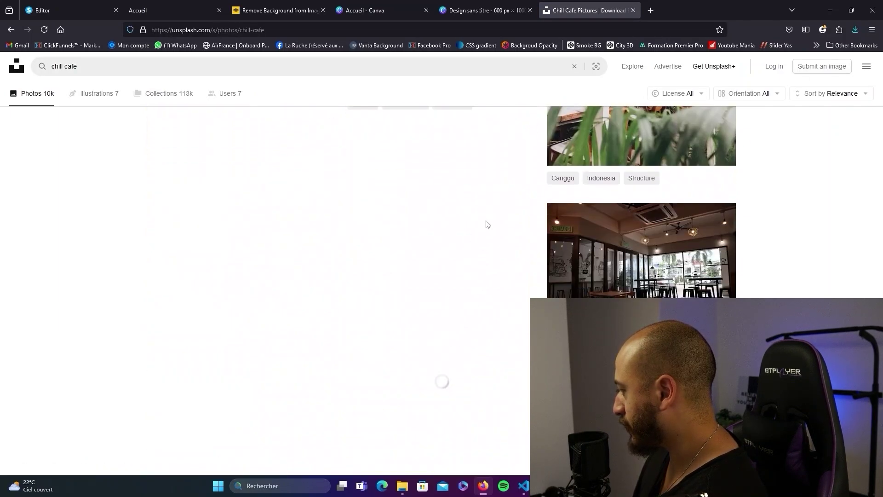
scroll(485, 222, up, 8)
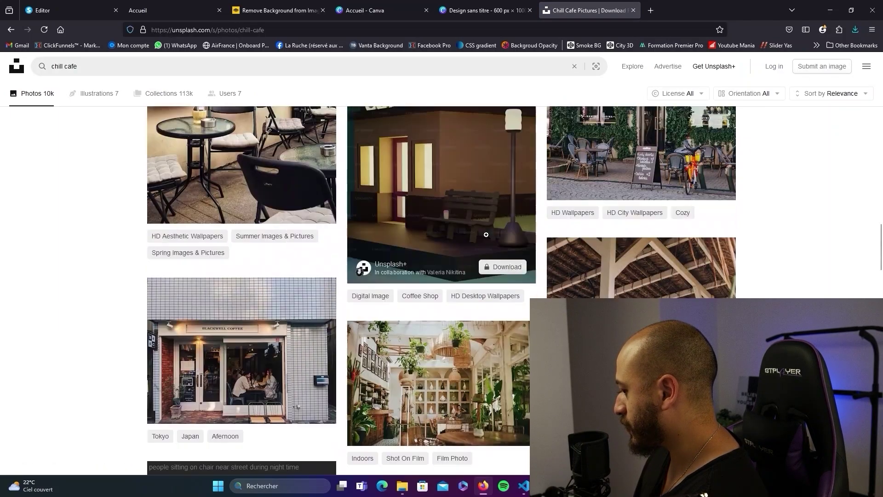
click(486, 234)
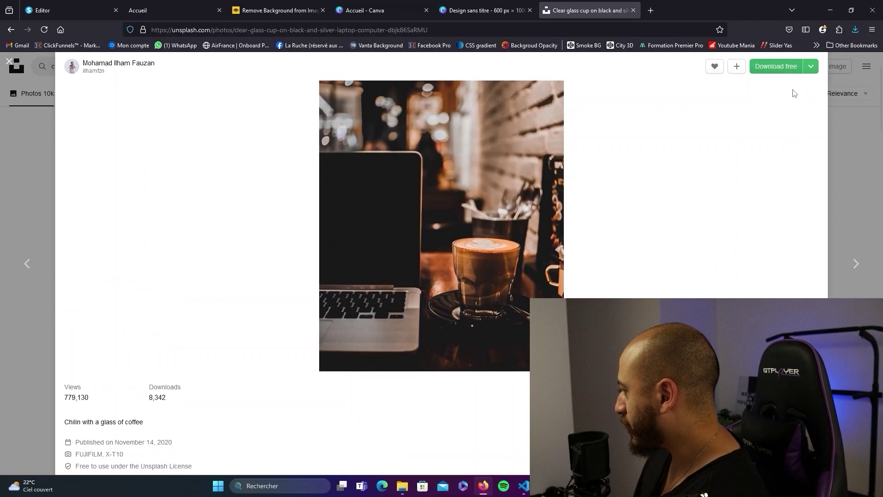
click(810, 67)
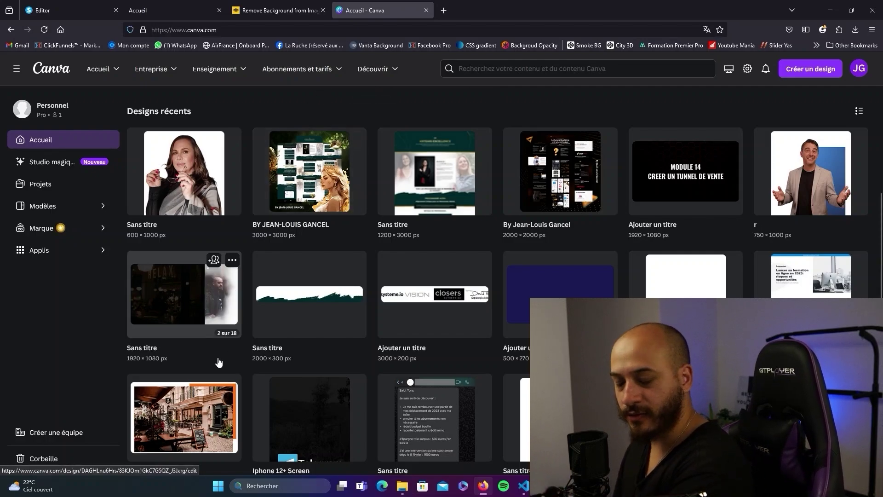
Open the 1920 × 1080 px design in Canva and fill blank page 2 with a diagonal gradient starting from black.
click(188, 301)
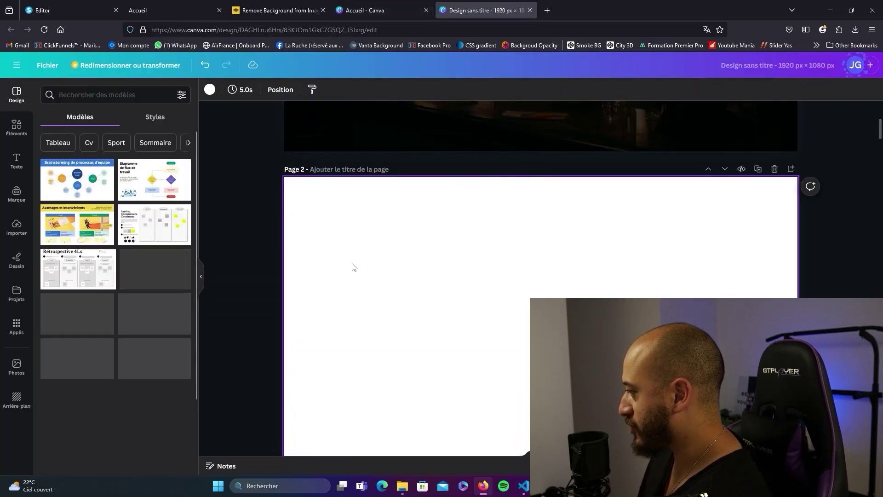
click(209, 90)
click(51, 145)
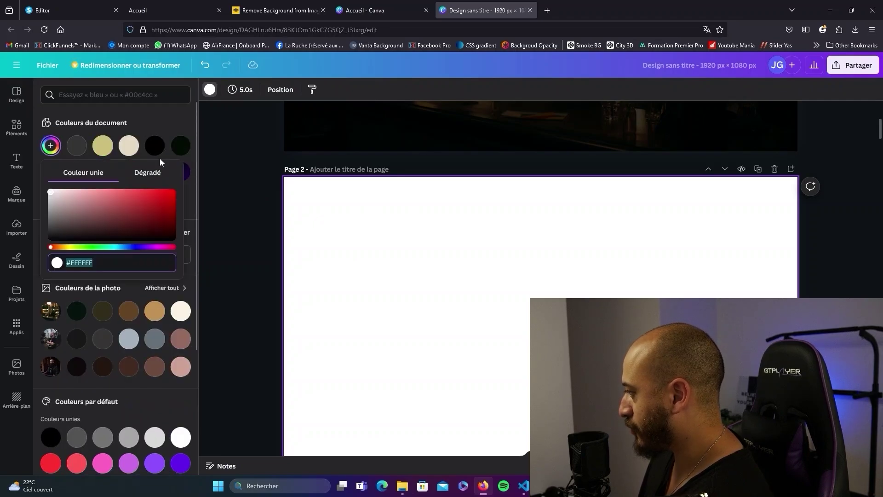
click(147, 172)
click(57, 214)
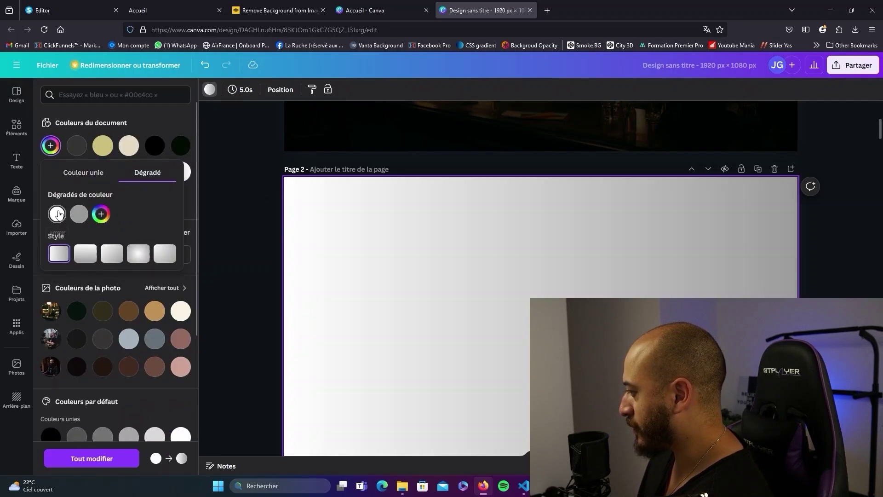
drag(158, 282, 182, 285)
click(88, 211)
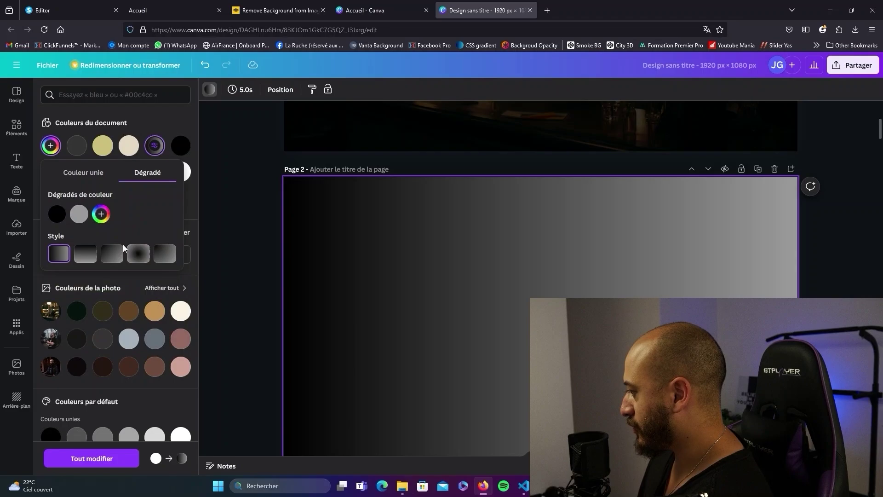
click(111, 257)
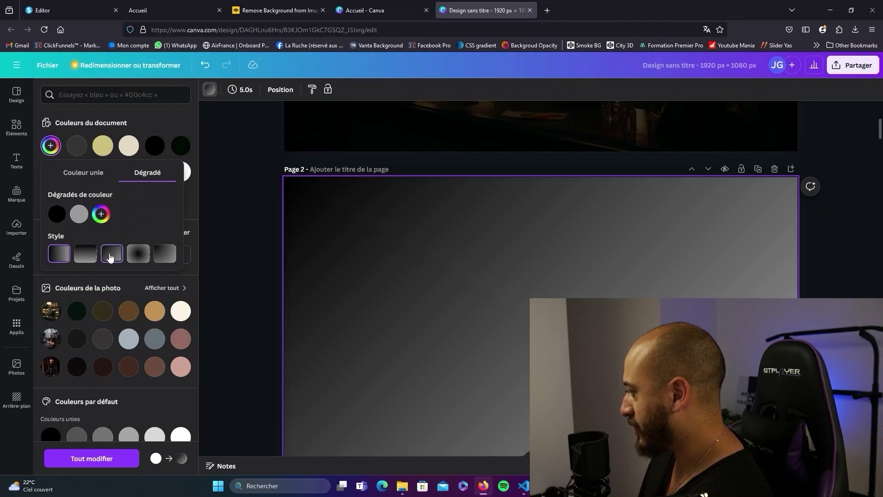
Set the second colour of page 2's gradient to dark navy #090129.
scroll(252, 233, up, 1)
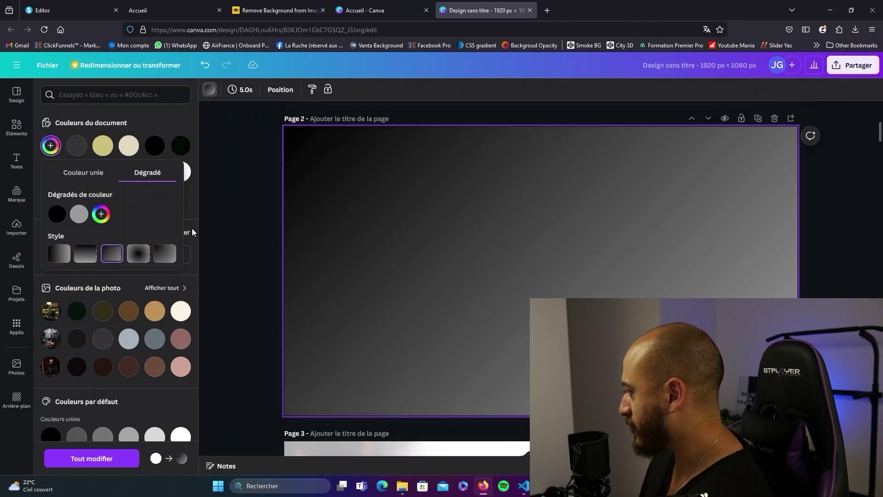
click(82, 220)
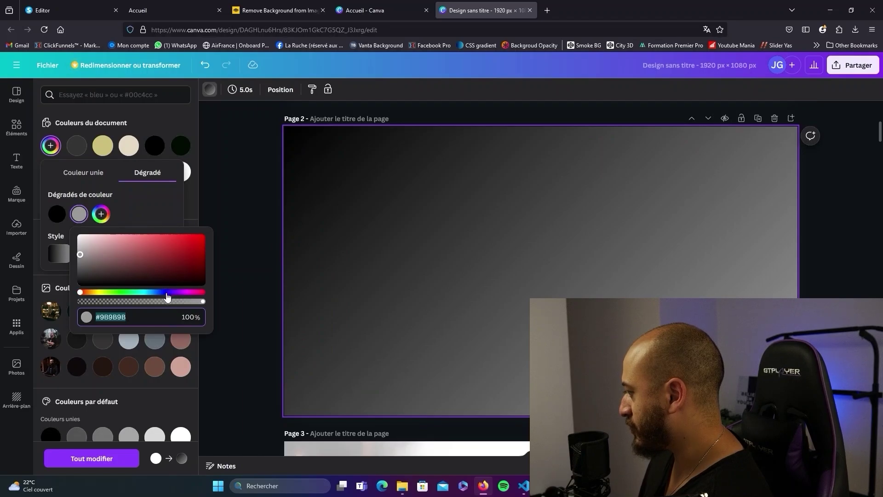
click(167, 294)
click(195, 266)
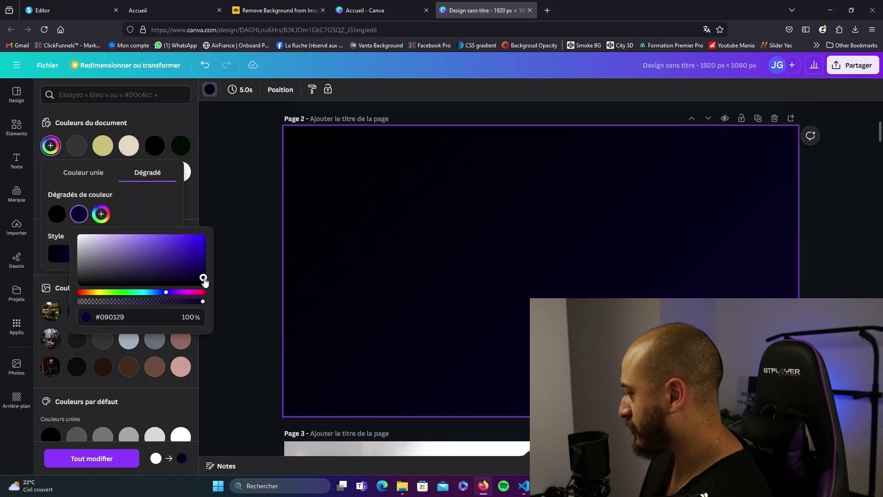
click(237, 213)
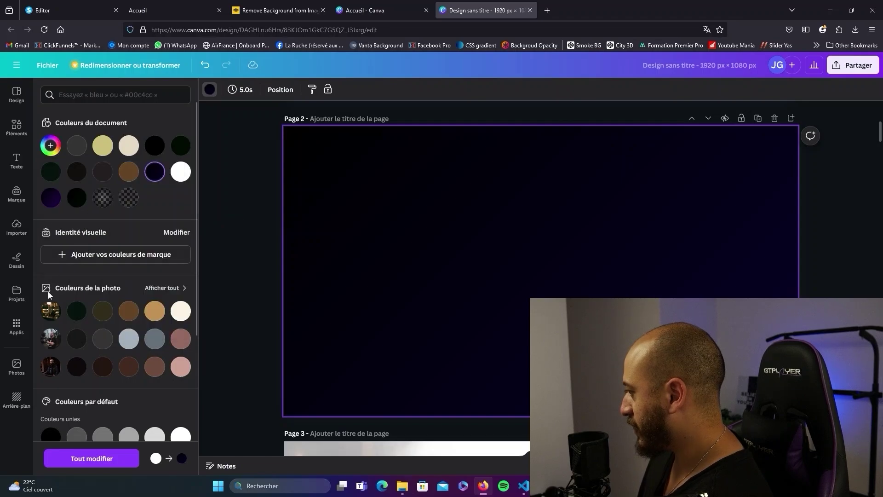
Fill page 2 with the uploaded laptop and coffee photo at transparency 6, and open the design's sharing and download options.
click(17, 227)
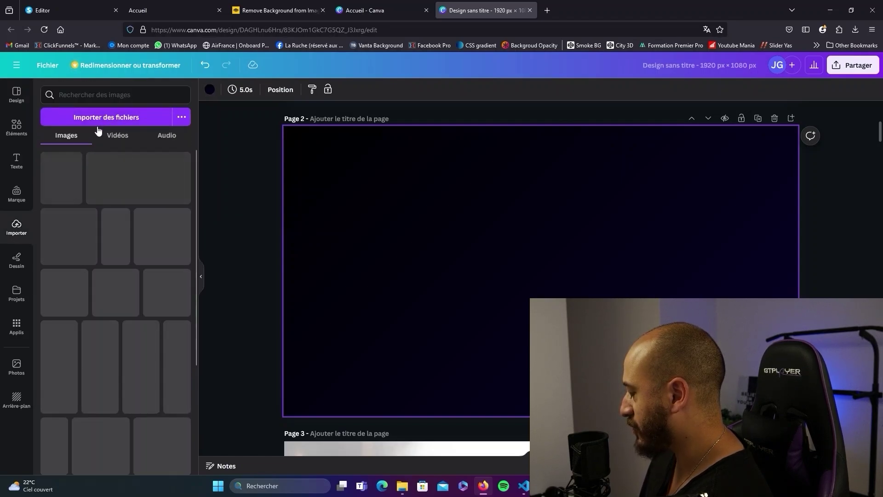
drag(147, 171, 291, 209)
click(443, 89)
drag(412, 129, 363, 132)
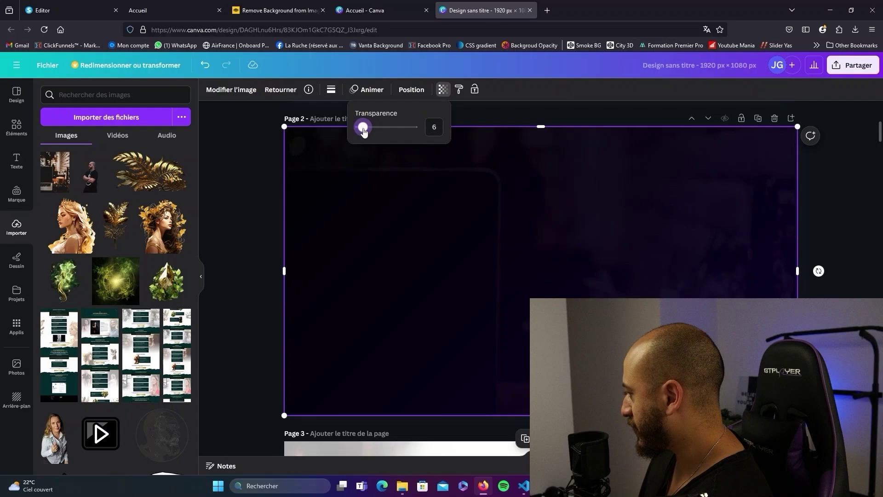
click(853, 65)
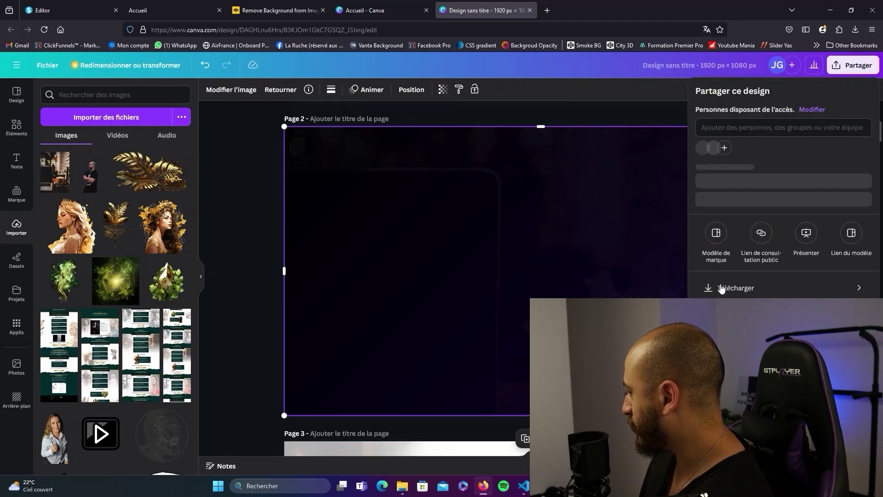
Switch to the systeme.io editor, add a button below the hero paragraph and align it left.
key(ctrl+2)
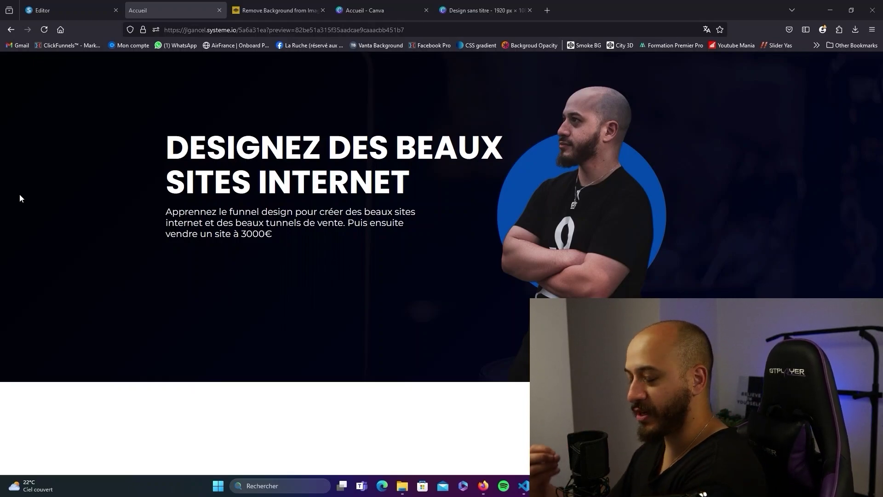
click(42, 10)
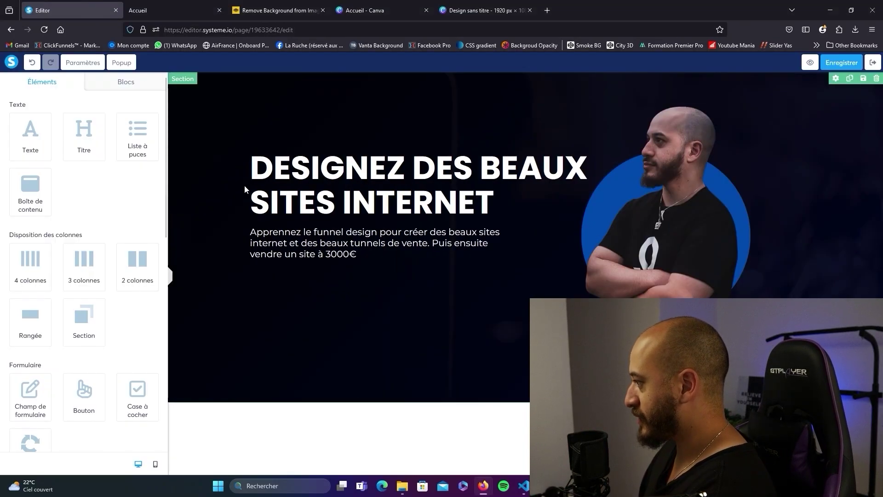
scroll(67, 226, down, 3)
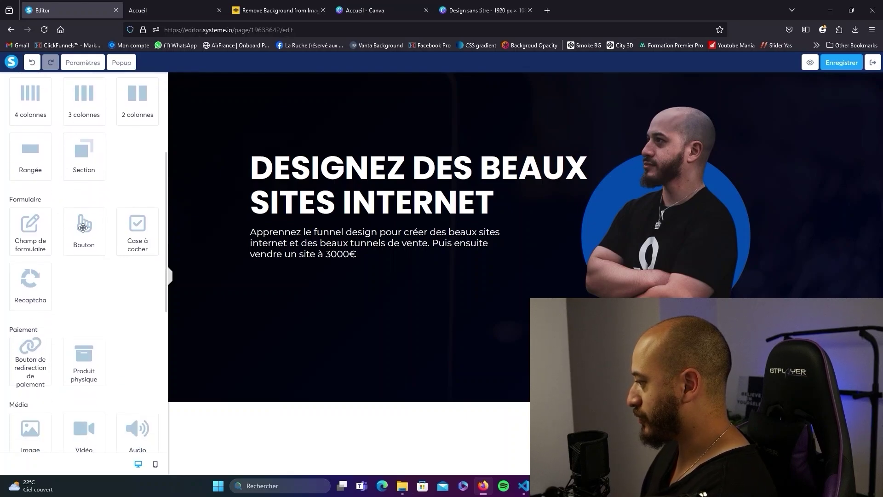
drag(83, 227, 315, 271)
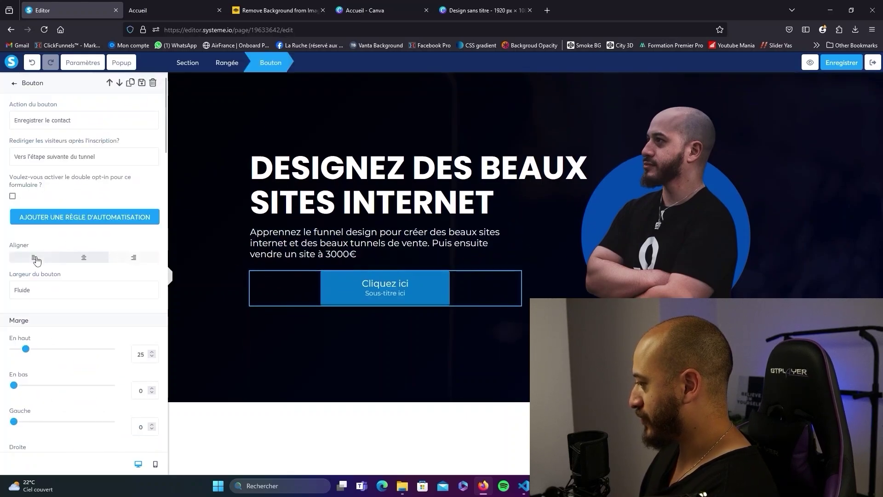
click(34, 258)
Set the button's corner rounding to 0 and remove its bottom border.
scroll(92, 258, down, 7)
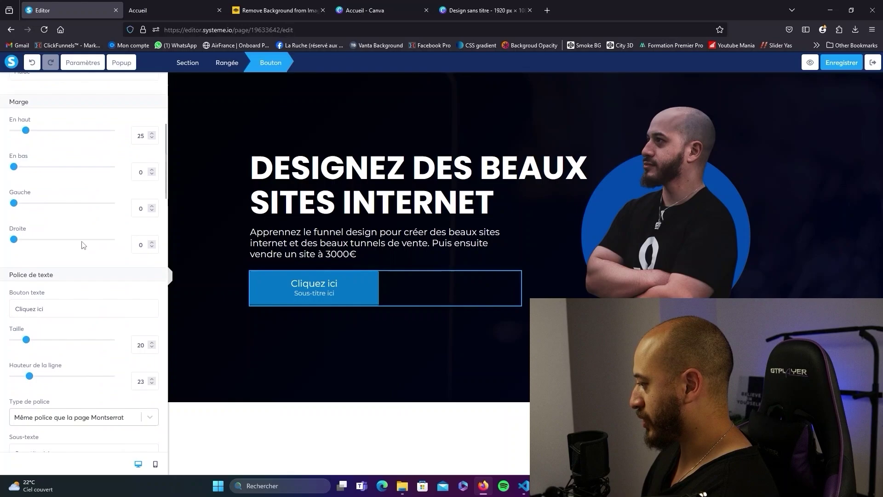
scroll(84, 231, down, 12)
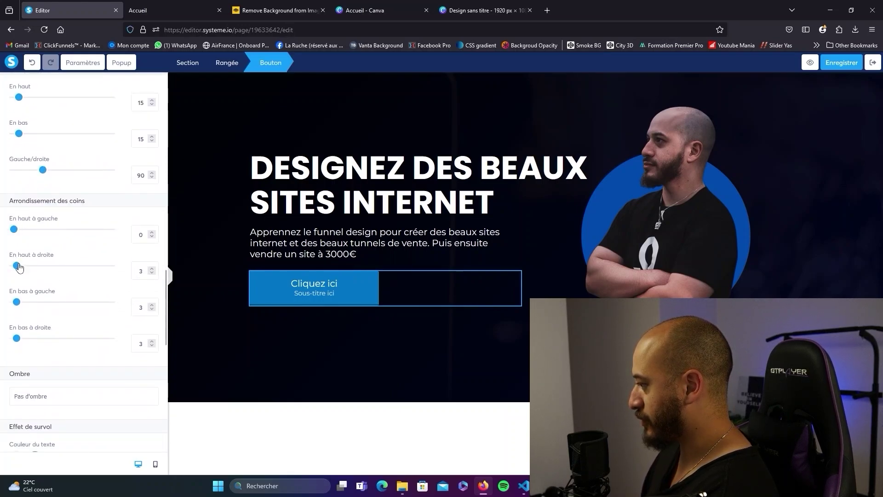
scroll(65, 276, down, 10)
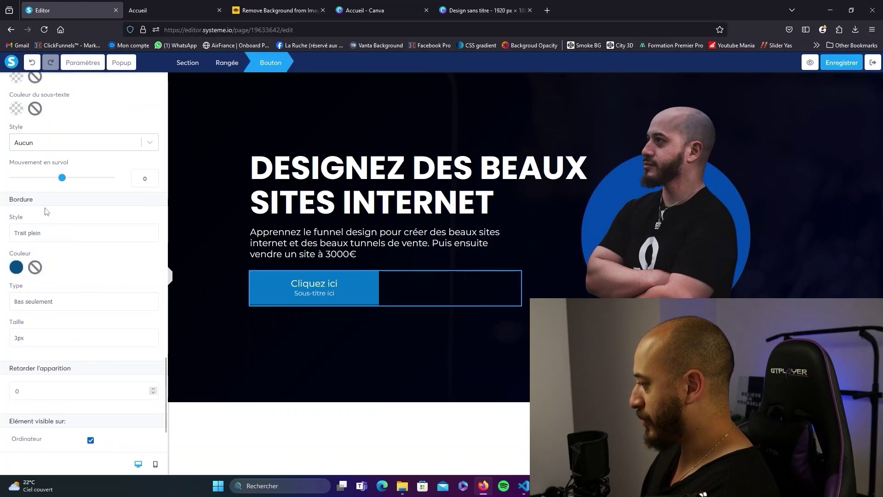
click(60, 233)
click(51, 249)
Clear the button's subtext and set its main text to "Prendre rendez-vous".
scroll(51, 249, up, 20)
drag(51, 297, 4, 295)
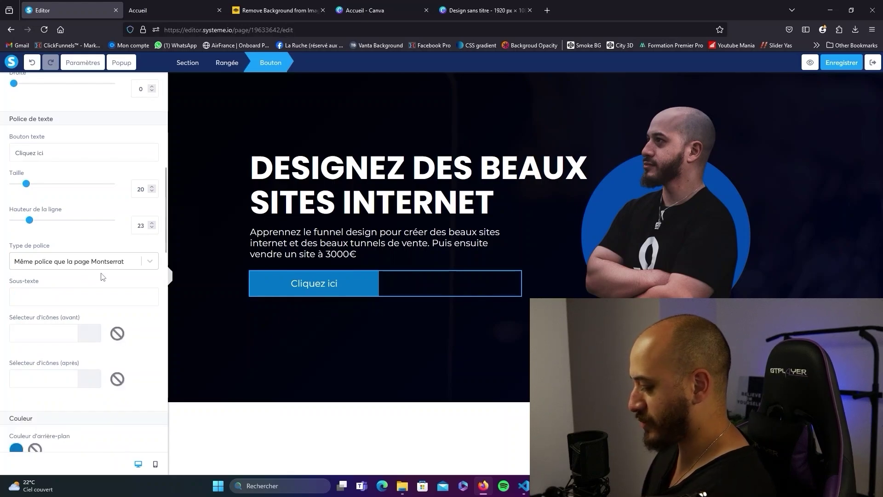
scroll(102, 271, up, 7)
scroll(80, 245, up, 1)
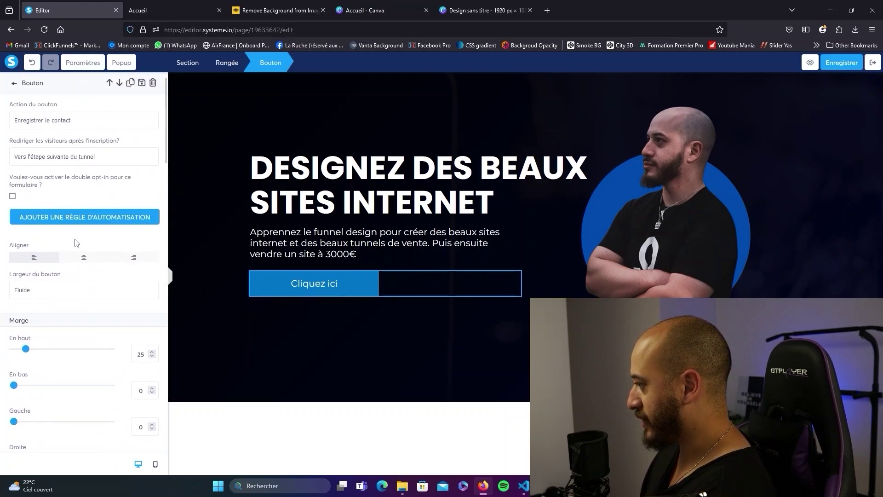
scroll(52, 205, down, 7)
drag(45, 197, 4, 196)
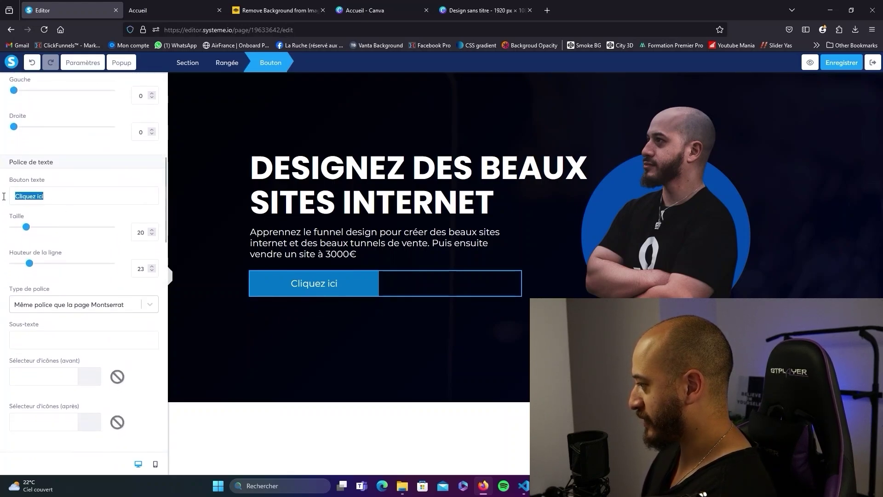
text(Prendre rendez-vous)
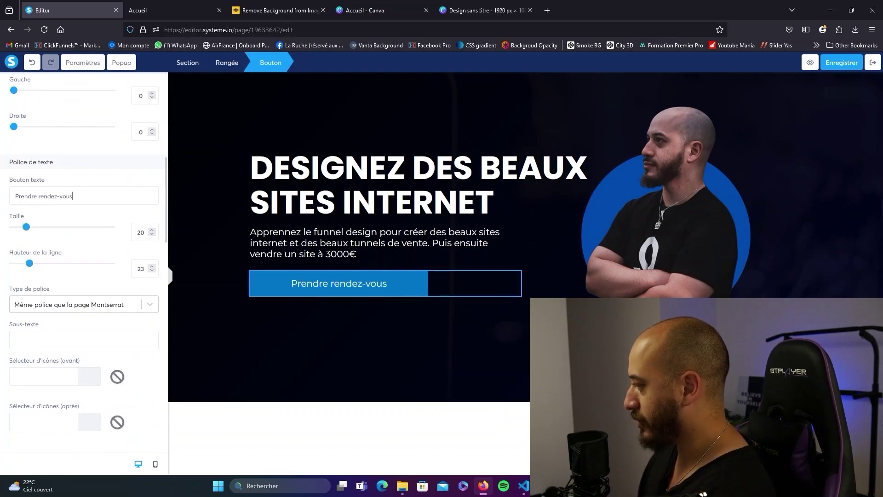
Set the button's padding to 25 at the top and bottom and 50 on the left and right.
scroll(117, 225, up, 4)
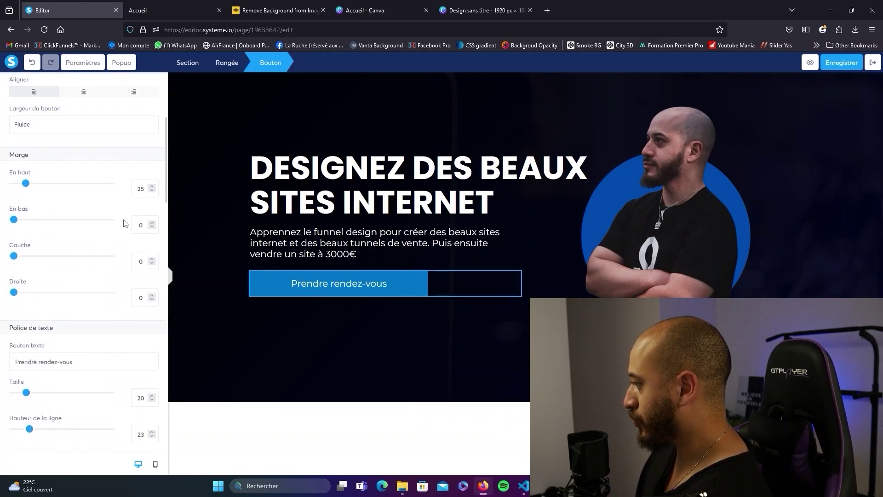
scroll(123, 241, down, 10)
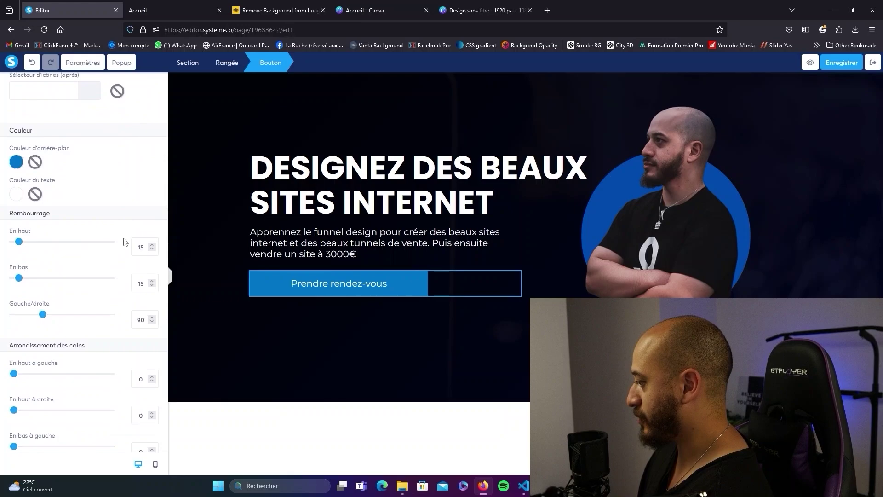
double_click(142, 247)
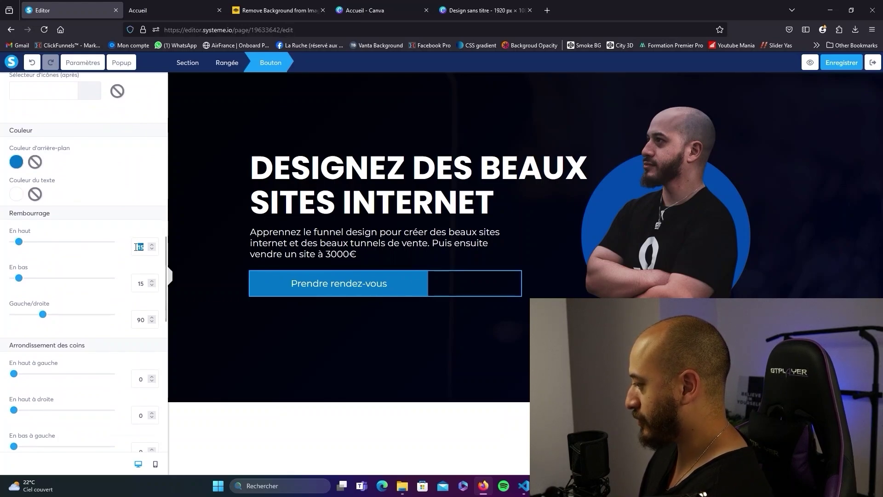
text(20)
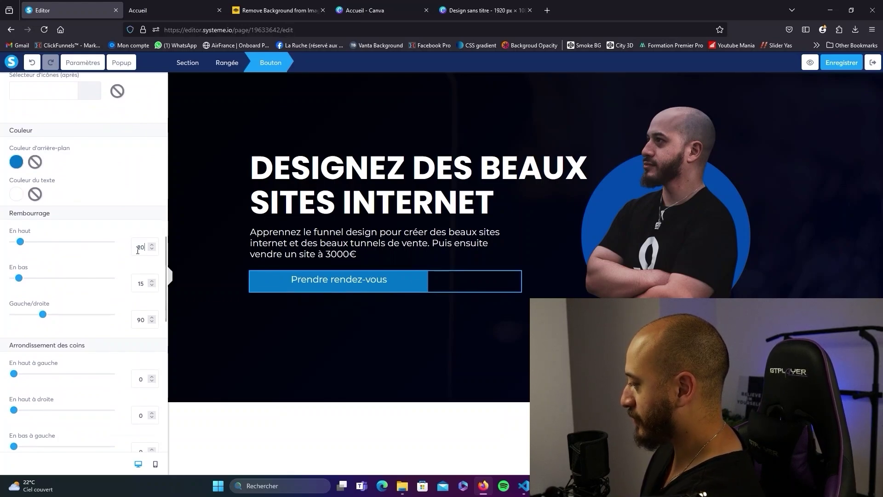
key(BackSpace)
text(5)
key(Tab)
text(25)
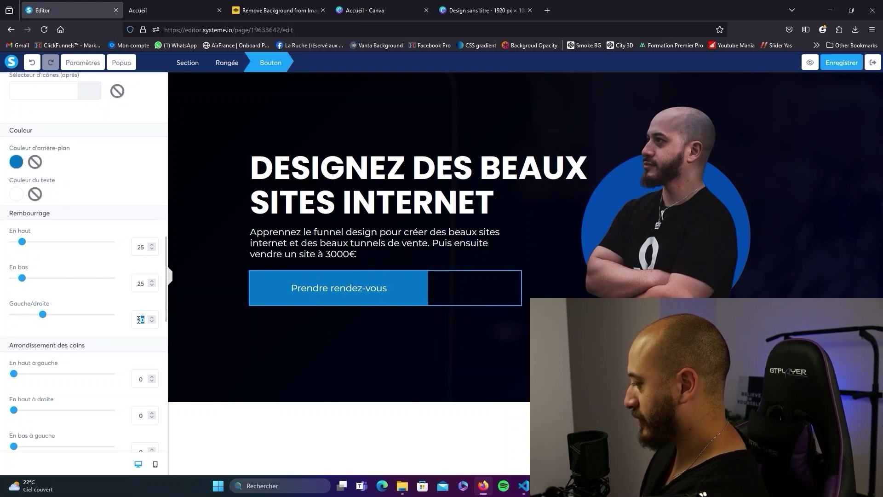
text(50)
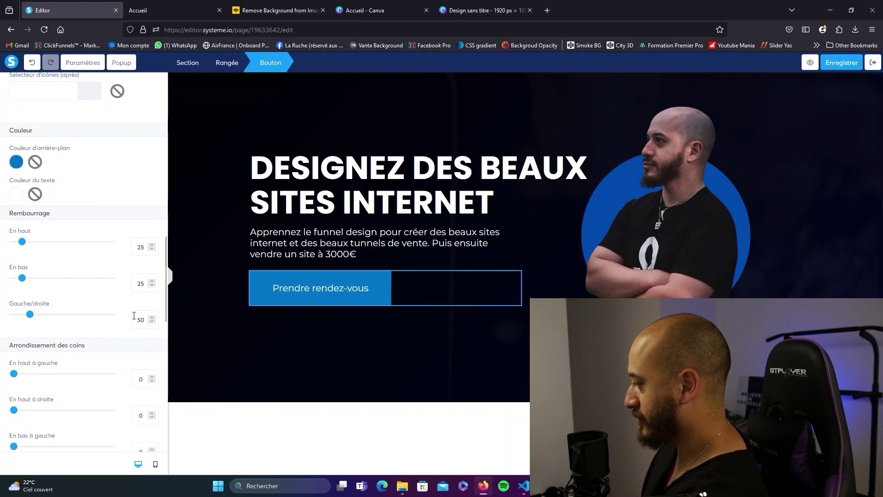
Search the icons for an arrow and add a circled right arrow before the button's text.
scroll(55, 177, up, 4)
click(47, 217)
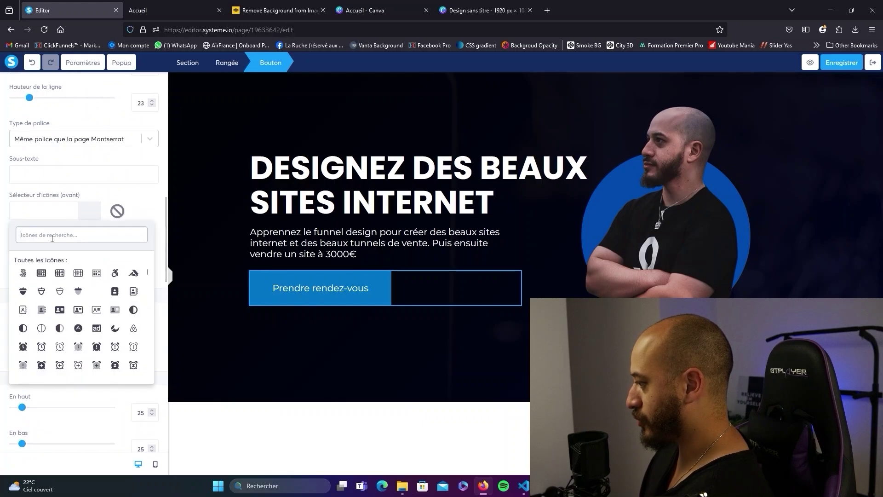
click(54, 238)
text(arrown)
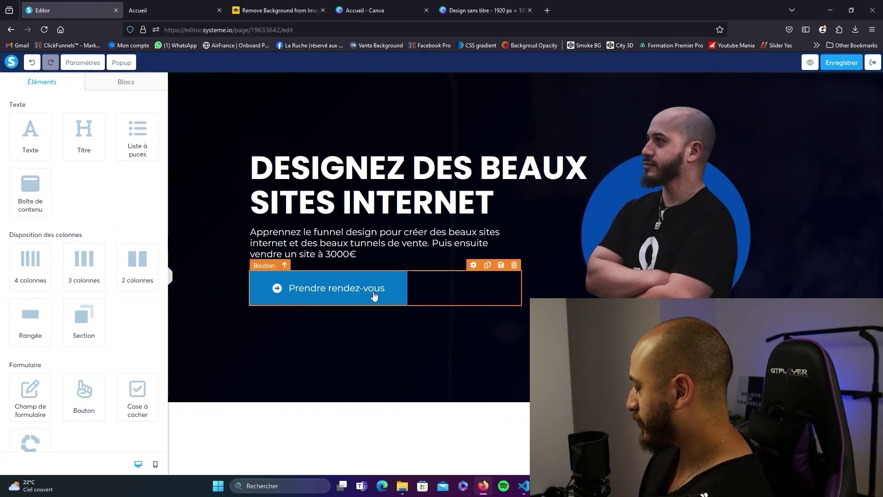
Set the "Prendre rendez-vous" button's action to "Rediriger vers une page" and save the page.
click(387, 294)
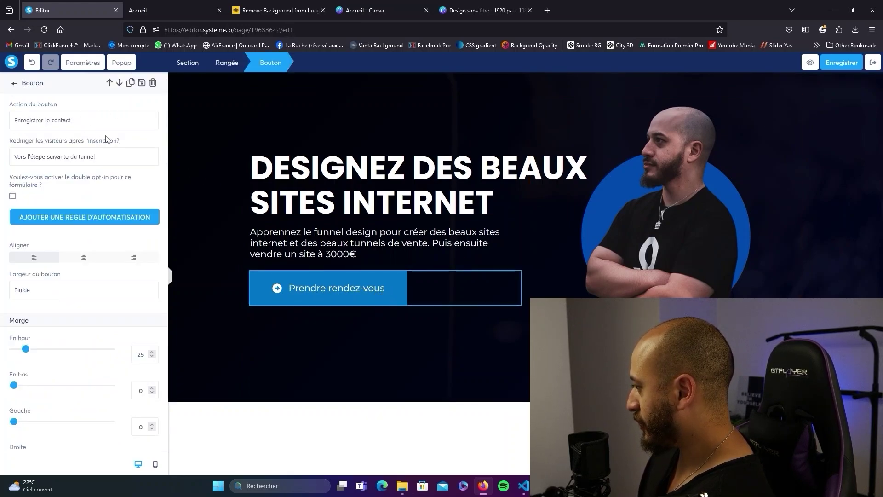
click(85, 122)
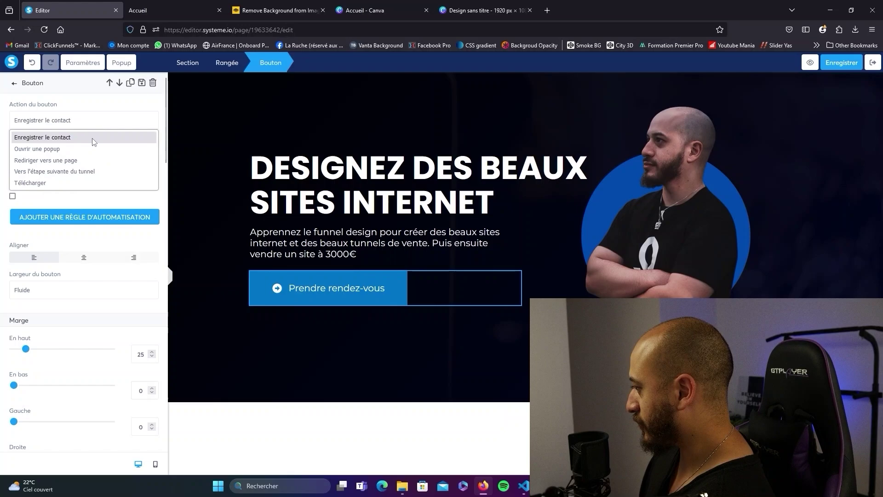
click(85, 161)
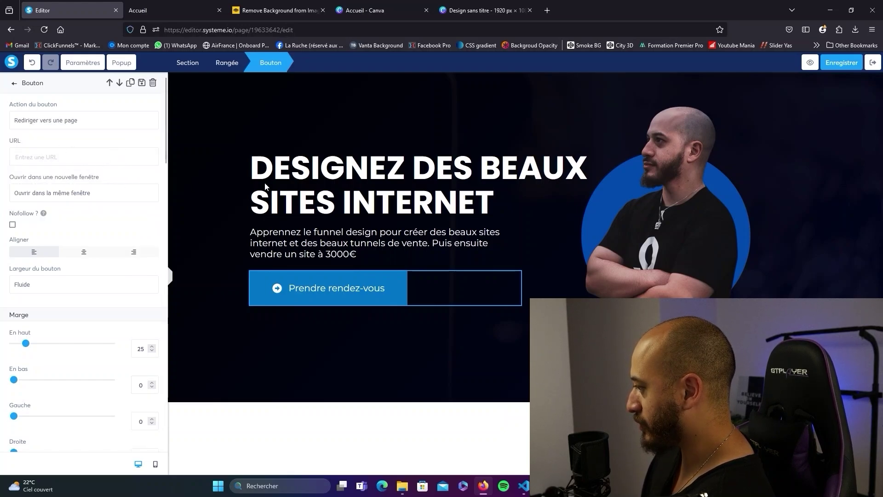
click(840, 63)
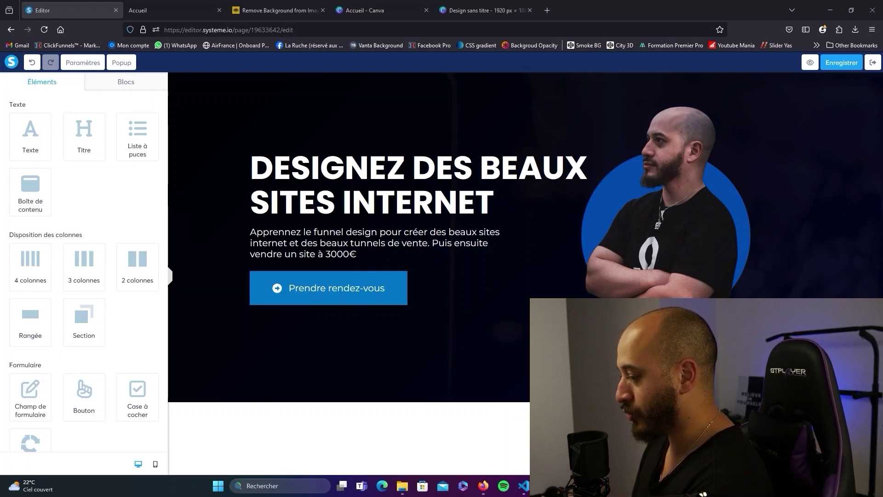
Add a new section directly below the hero section and set its padding to 10.
drag(84, 322, 280, 404)
click(253, 433)
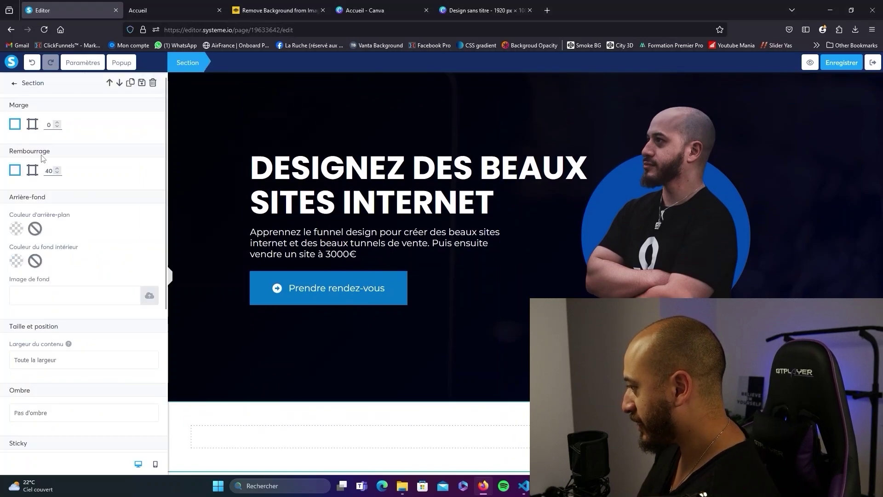
drag(48, 170, 39, 171)
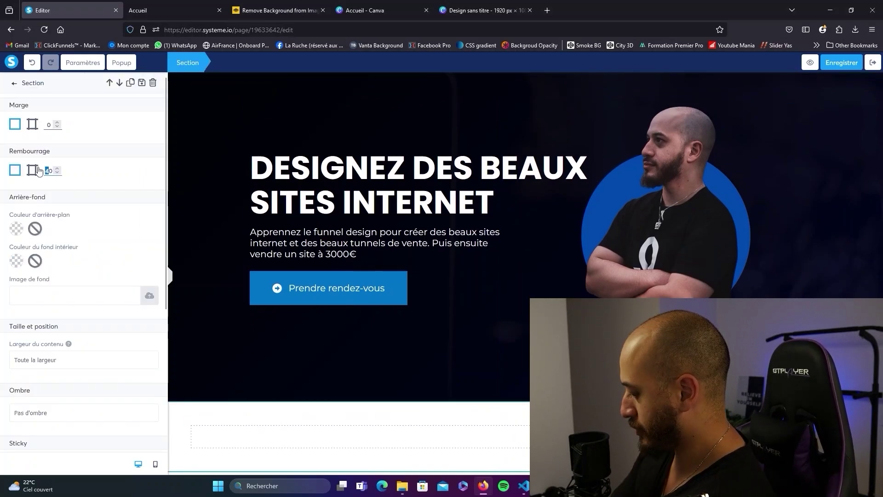
text(0)
key(Escape)
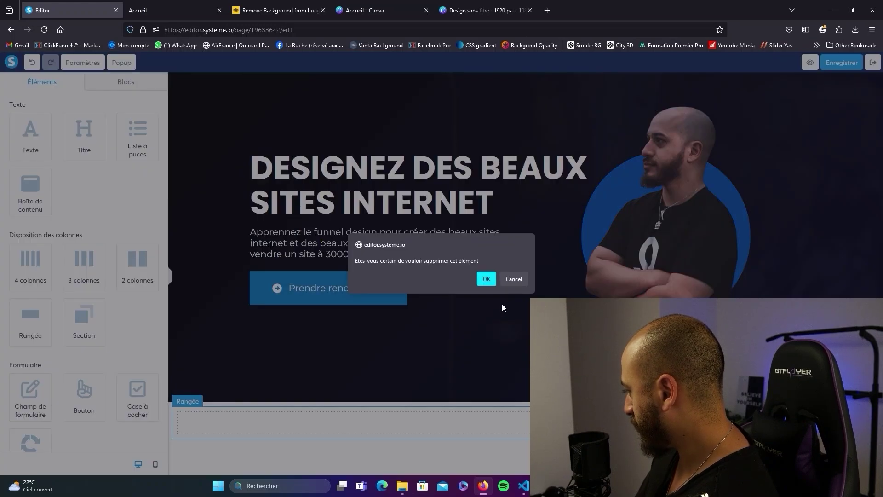
Replace the new section's default row with a two-column row and set the section's content width to "Large".
key(Return)
drag(137, 263, 414, 428)
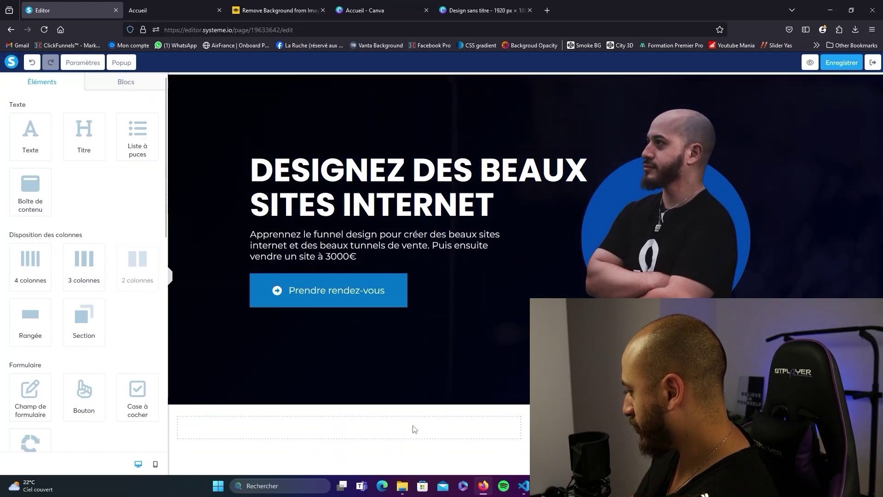
scroll(69, 276, down, 2)
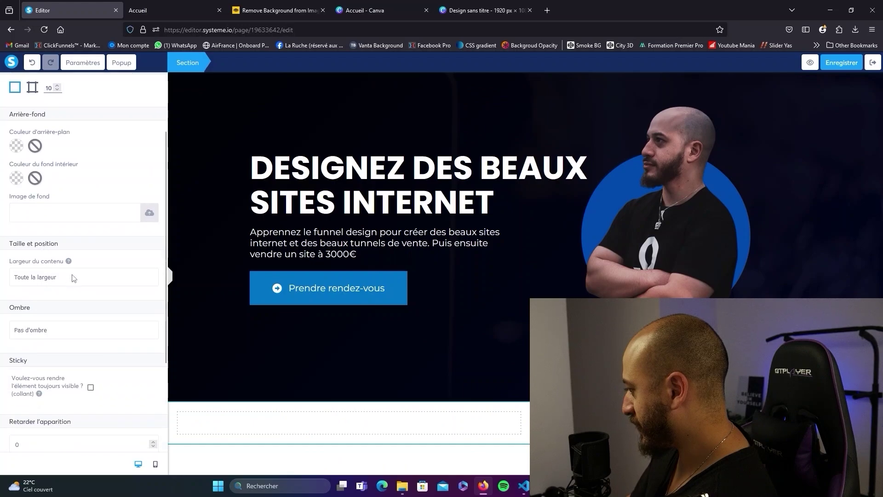
click(82, 277)
click(66, 305)
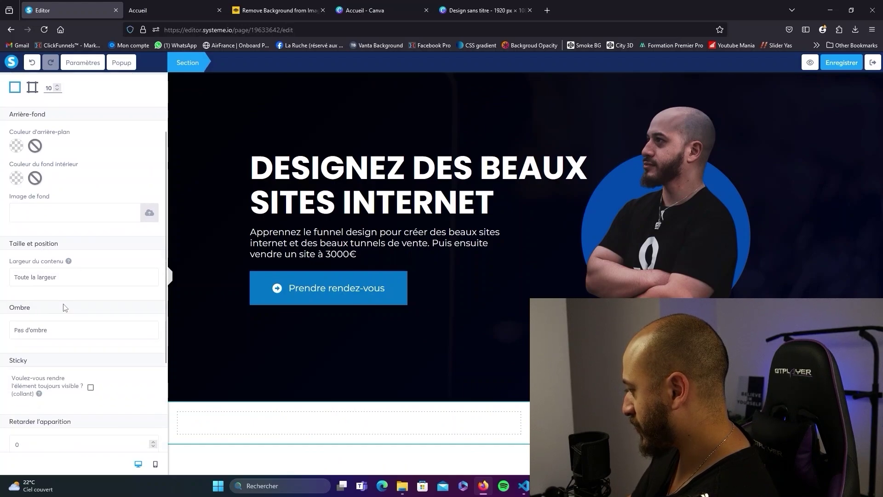
click(373, 398)
Insert the partner logo strip as an image in the first column of the new section.
scroll(83, 322, down, 5)
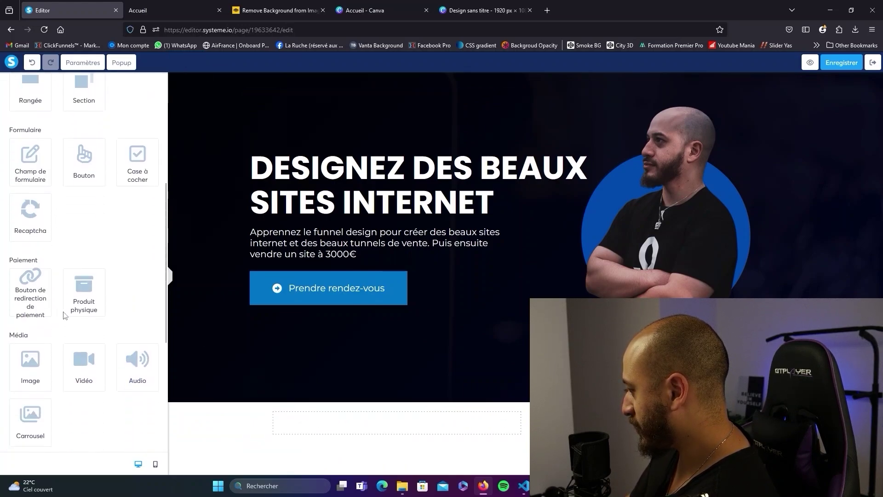
drag(30, 349, 360, 436)
scroll(83, 276, down, 2)
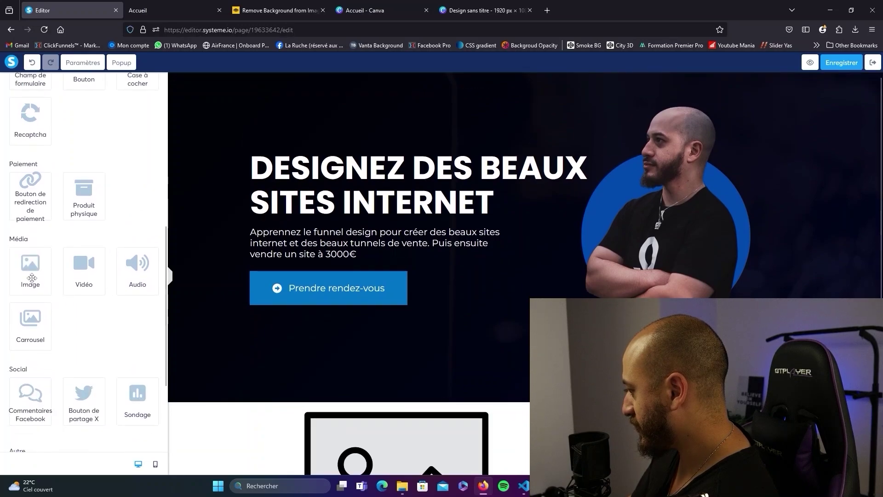
scroll(322, 368, down, 2)
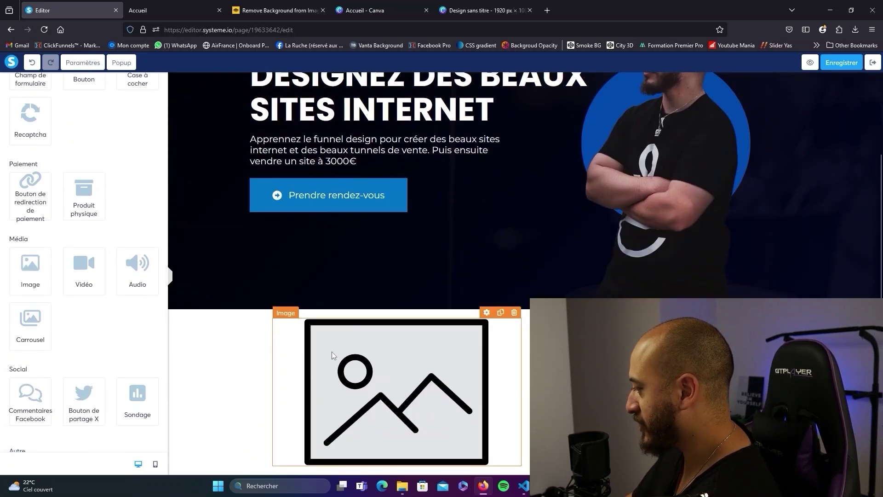
key(ctrl+z)
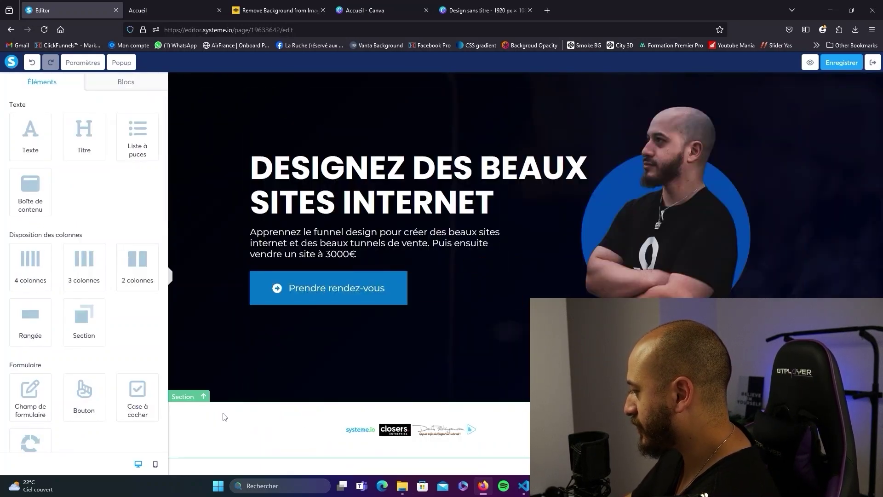
Set the logo section's background colour to black.
click(224, 417)
click(16, 228)
click(89, 281)
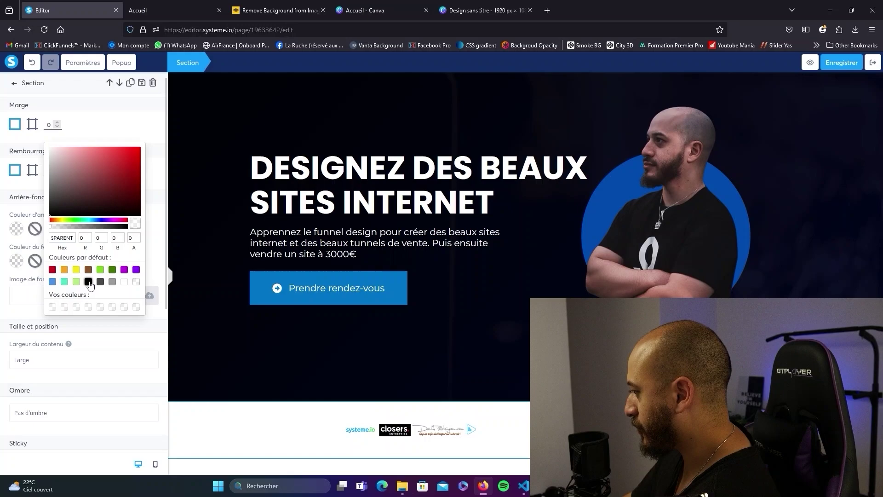
key(Escape)
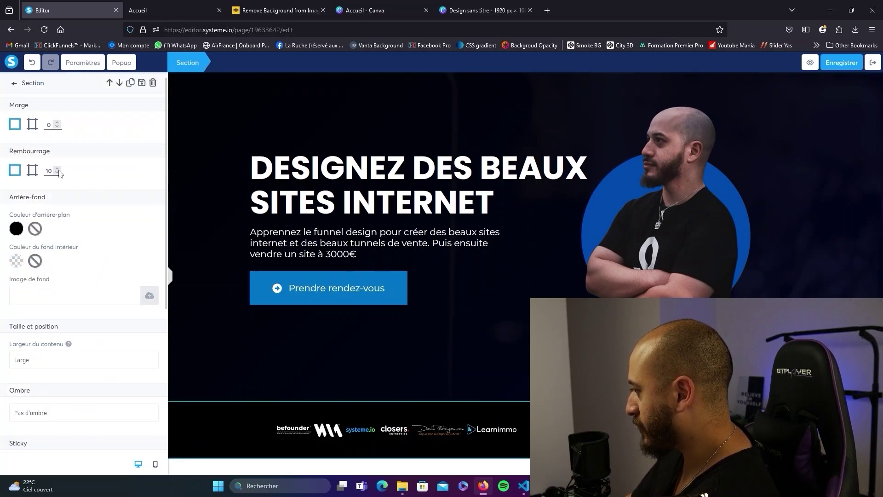
Set the logo section's padding to 0, reduce the padding of its row, and save the page.
click(32, 171)
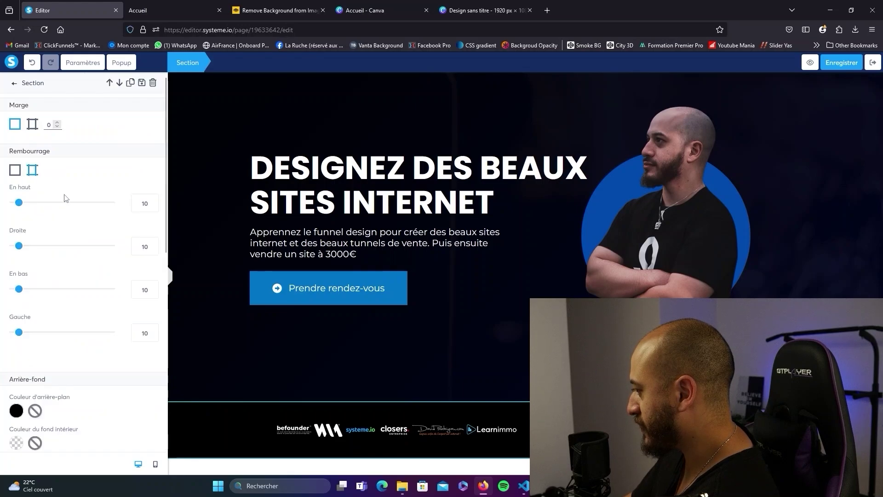
click(15, 171)
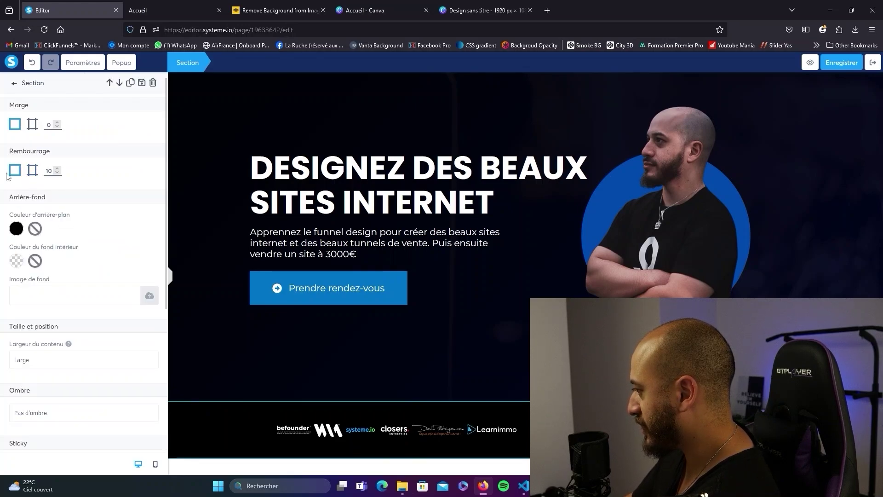
text(0)
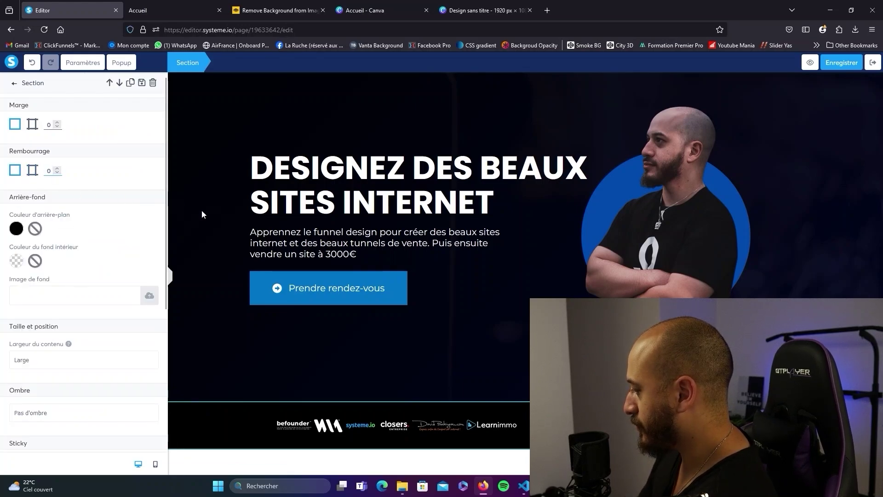
click(276, 425)
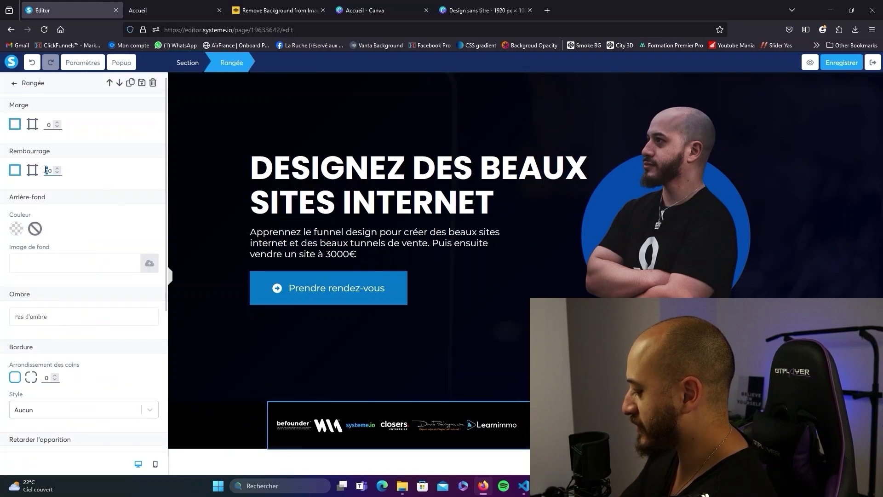
key(Escape)
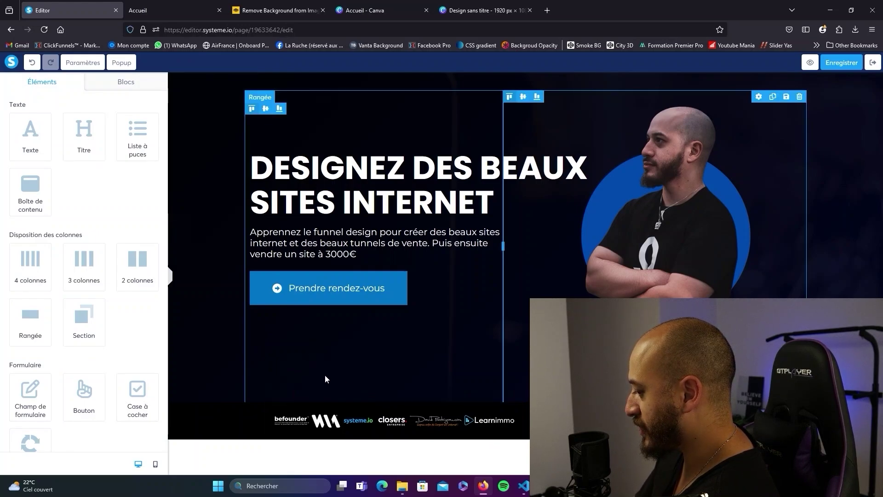
click(841, 63)
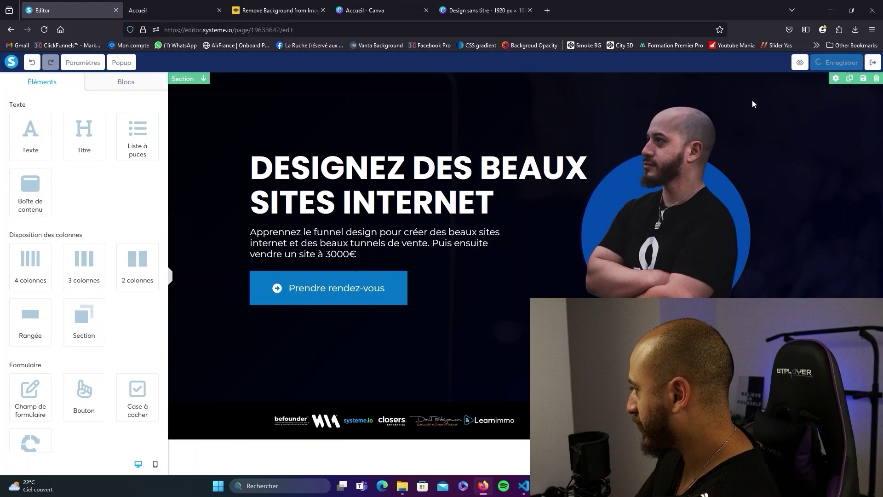
Add another section below the logo strip and place a "Code HTML" element in it.
scroll(58, 411, down, 10)
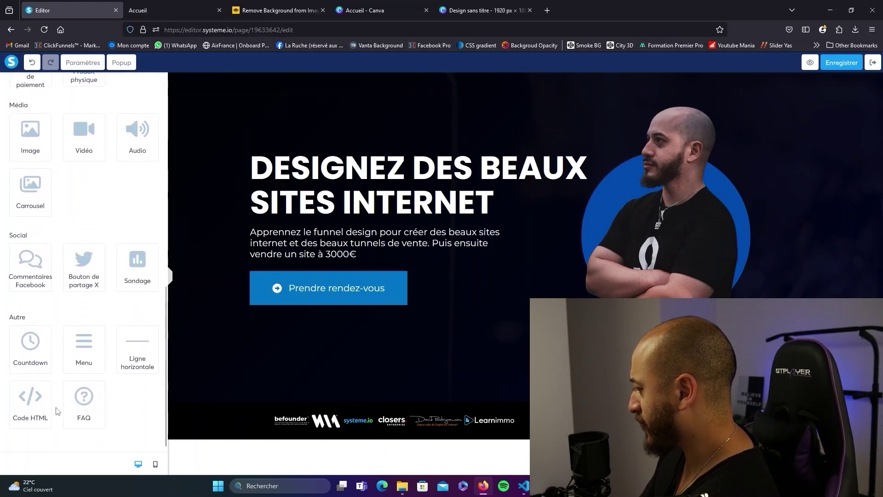
scroll(79, 334, up, 5)
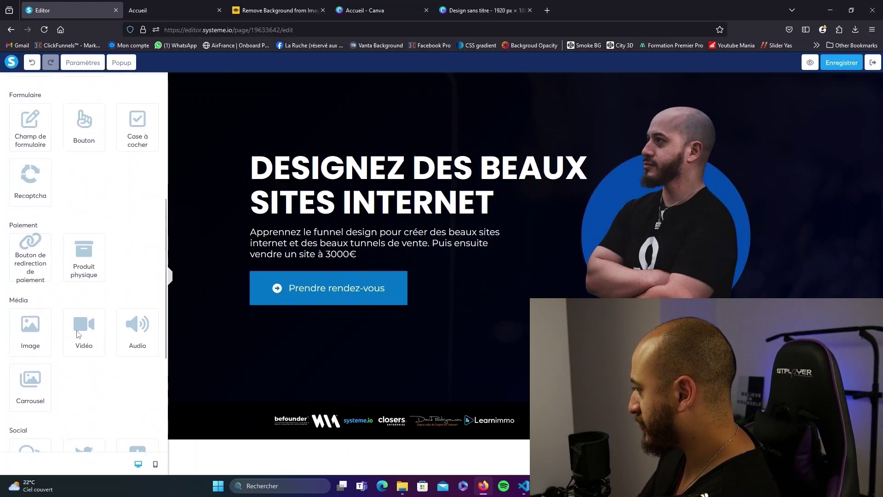
scroll(80, 331, up, 3)
drag(80, 190, 308, 451)
scroll(48, 373, down, 7)
scroll(48, 373, down, 1)
drag(30, 402, 329, 444)
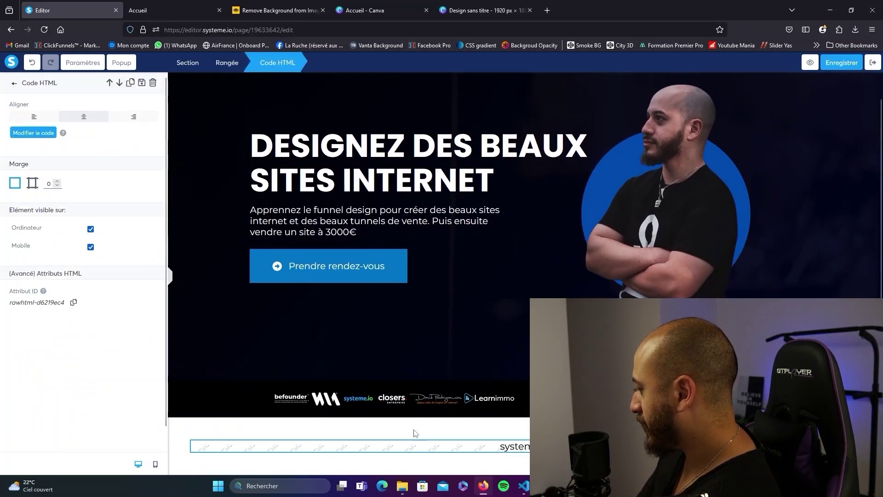
Replace the HTML element's default heading code with an empty <style> block.
click(33, 133)
click(280, 155)
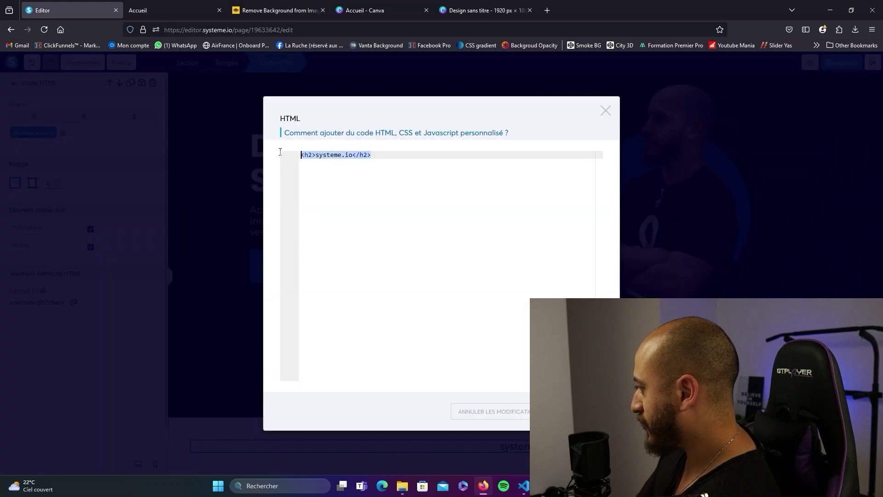
key(BackSpace)
text(<ds)
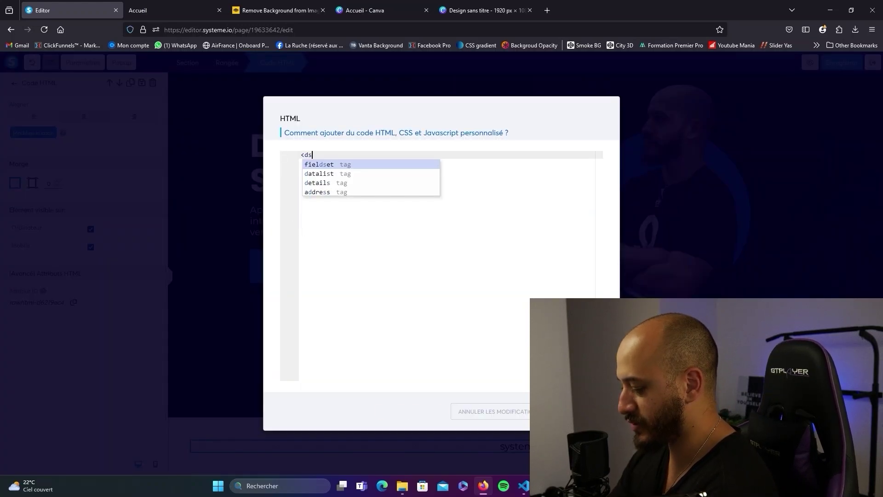
key(BackSpace)
key(BackSpace)
text(style>)
key(Return)
key(Return)
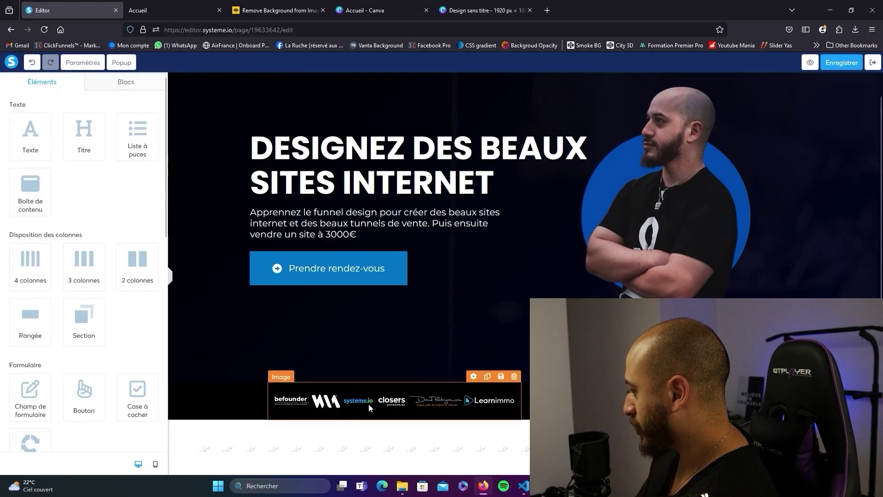
Copy the HTML attribute IDs of the two images in the logo section.
click(395, 400)
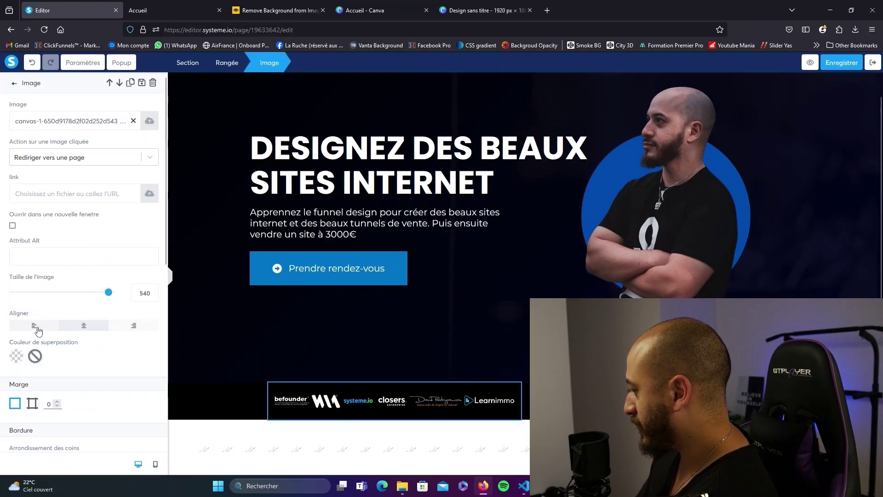
scroll(62, 322, down, 3)
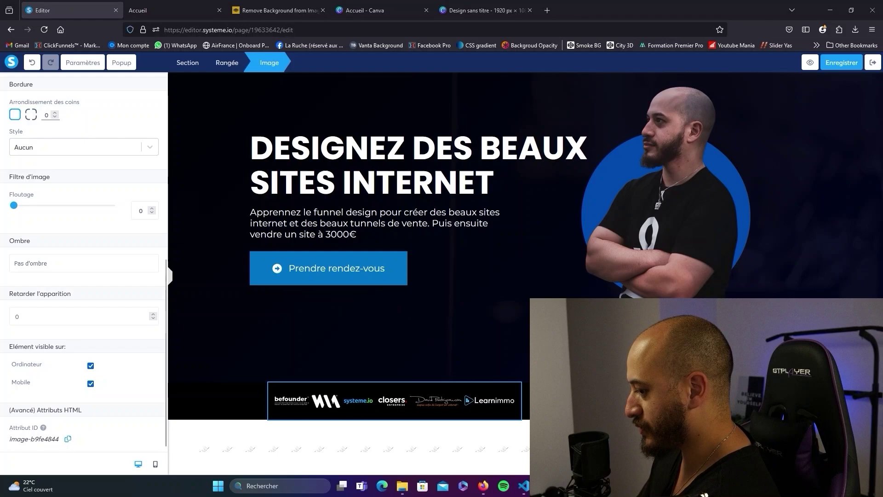
click(394, 400)
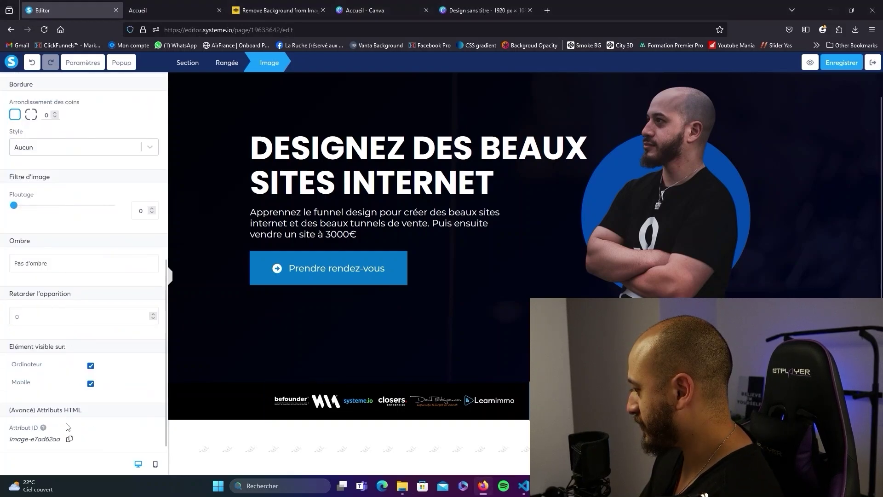
Paste image-b9fe4844 and image-e7ad62aa on separate lines inside the style block and prefix each with # as an ID selector.
click(358, 447)
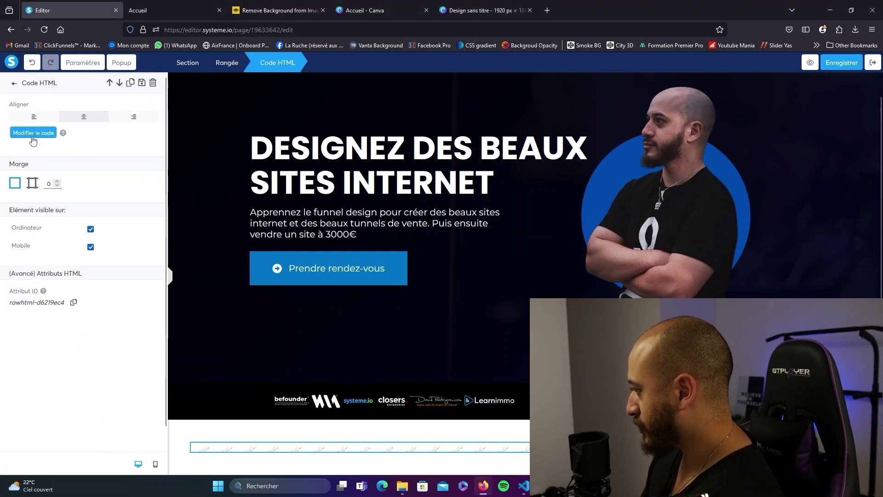
click(33, 132)
click(340, 163)
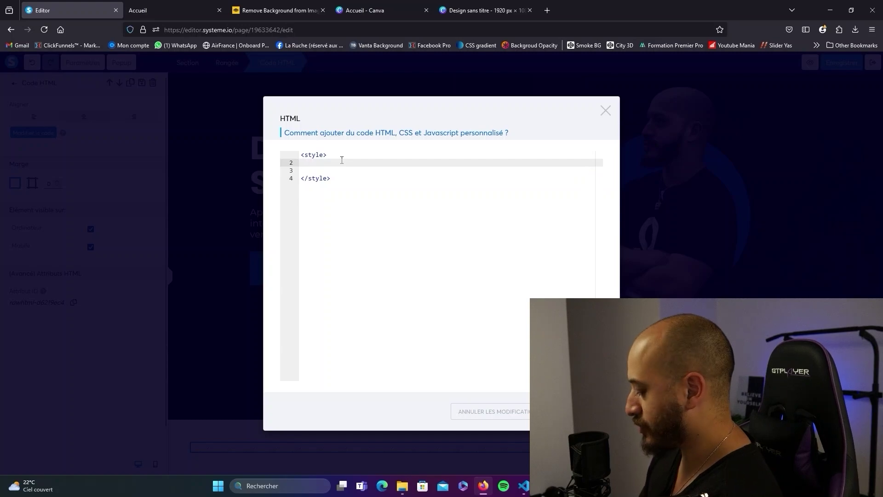
text(image-b9fe4844 image-e7ad62aa)
click(341, 161)
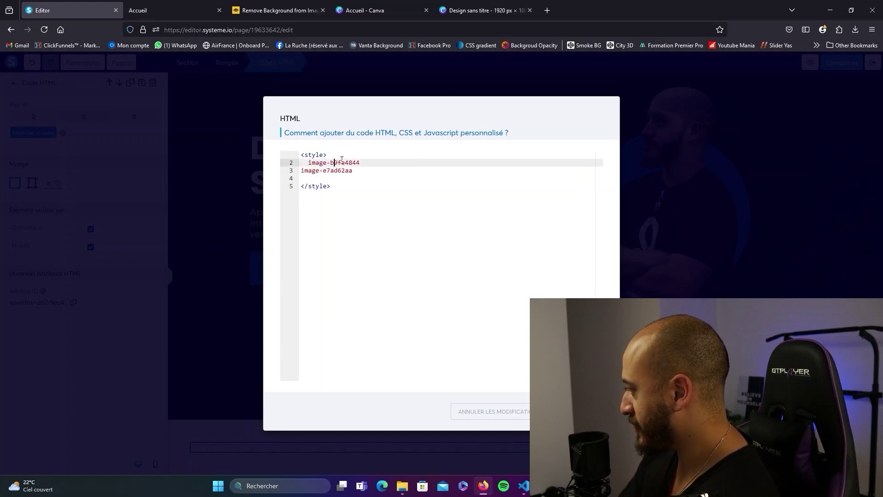
text(#)
click(302, 170)
text(#)
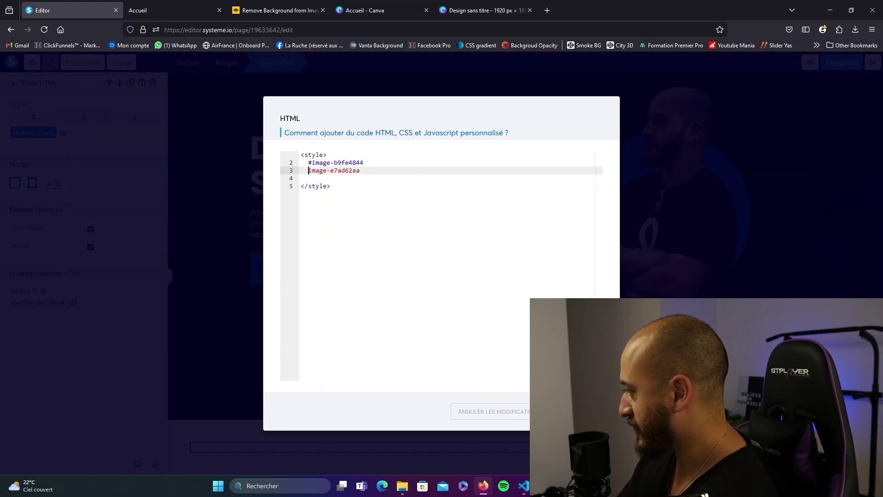
Join the two image ID selectors on one line, separated by a comma, in the style block.
key(Down)
key(Up)
key(BackSpace)
key(BackSpace)
key(BackSpace)
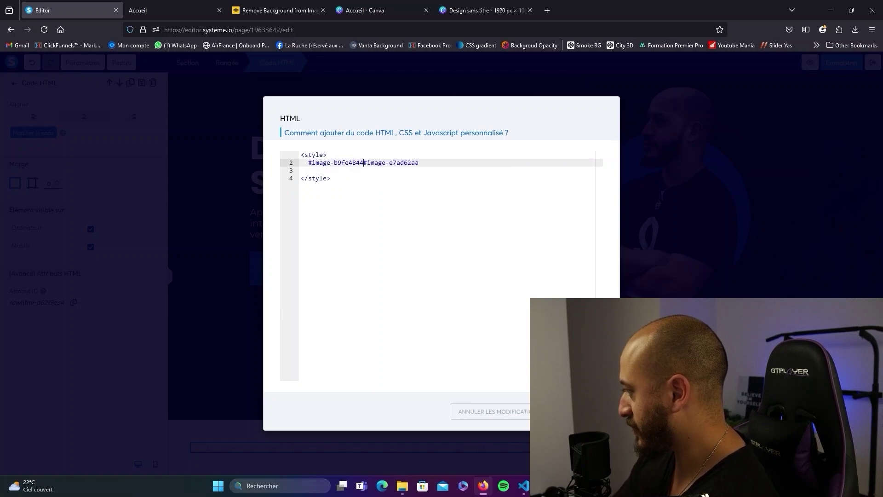
text(, )
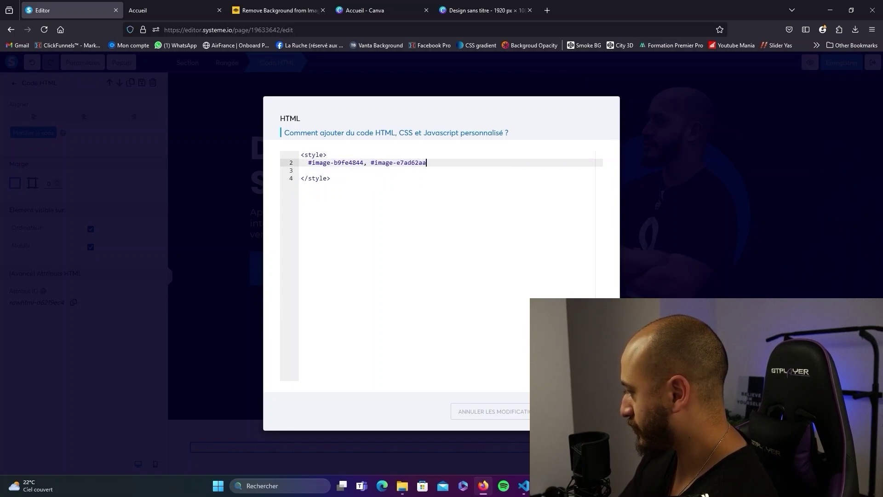
Give the two image selectors a CSS rule with filter: grayscale(1).
text({)
key(Return)
text(filter)
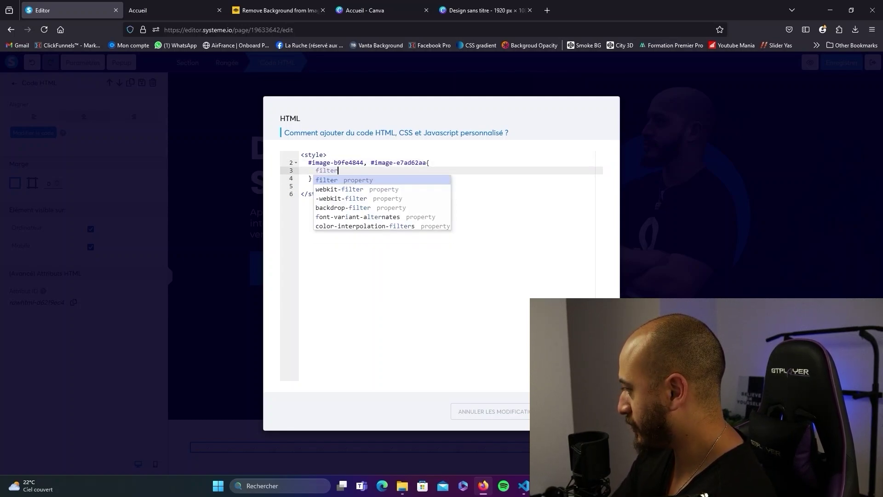
text(: gray)
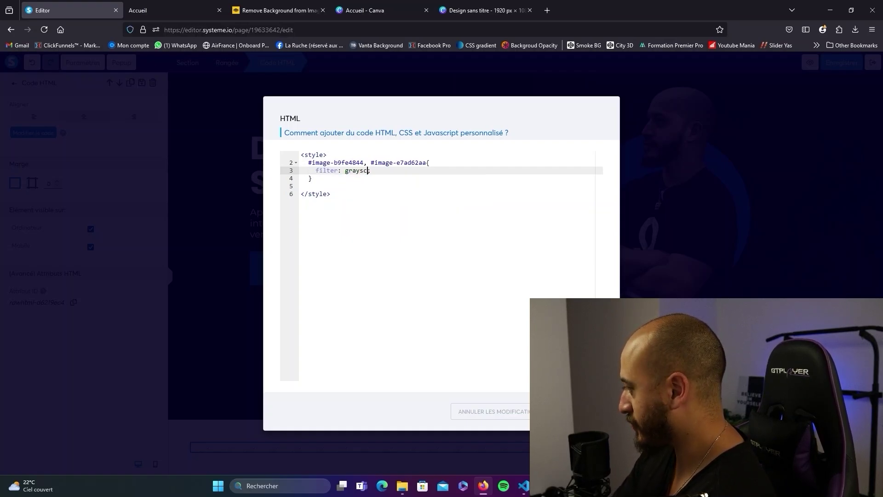
text(scale(1))
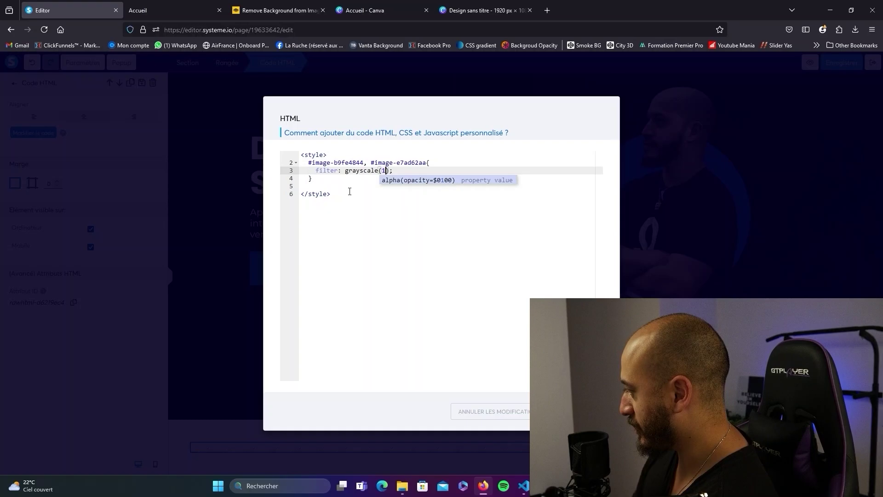
key(Down)
key(Down)
key(Down)
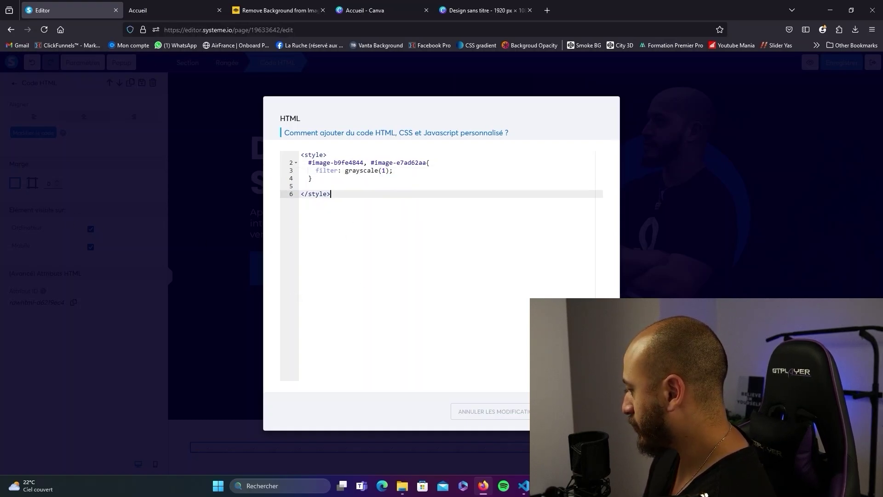
Save the HTML code and the page, and check the logo strip in the page preview.
click(566, 412)
click(817, 68)
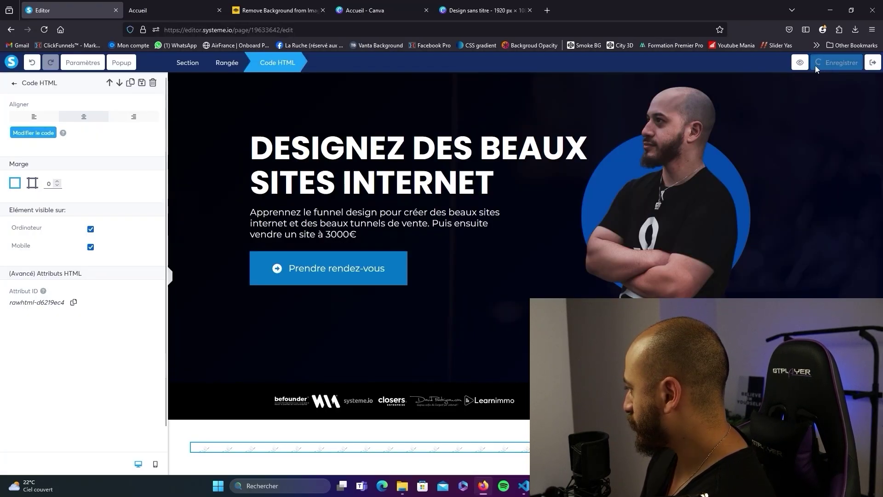
click(183, 5)
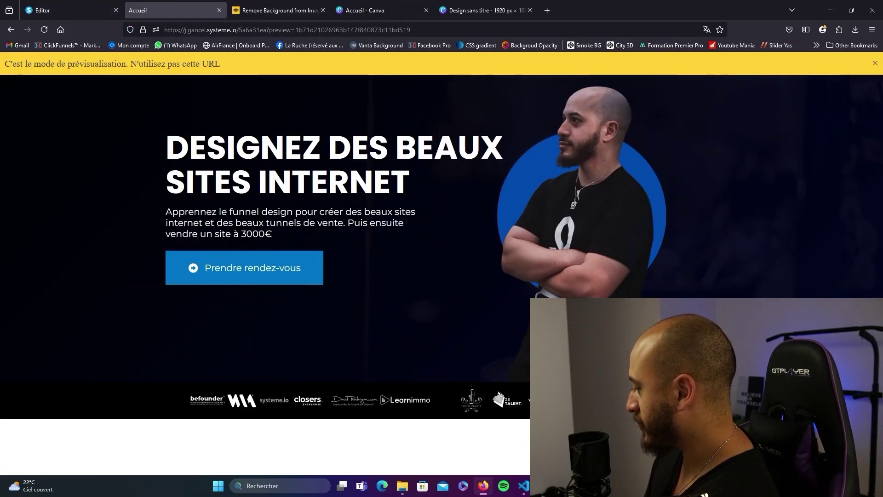
click(874, 64)
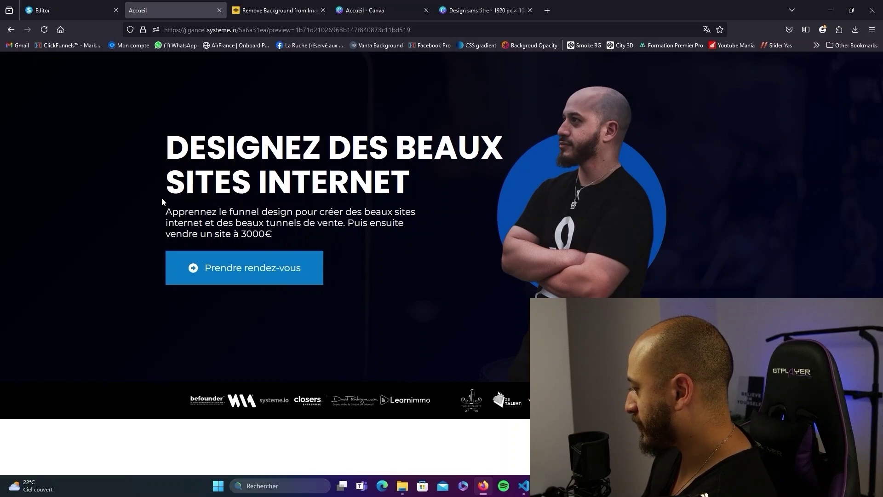
Set the logo strip section's background colour to 0C0C0C, and save and preview the page.
click(84, 7)
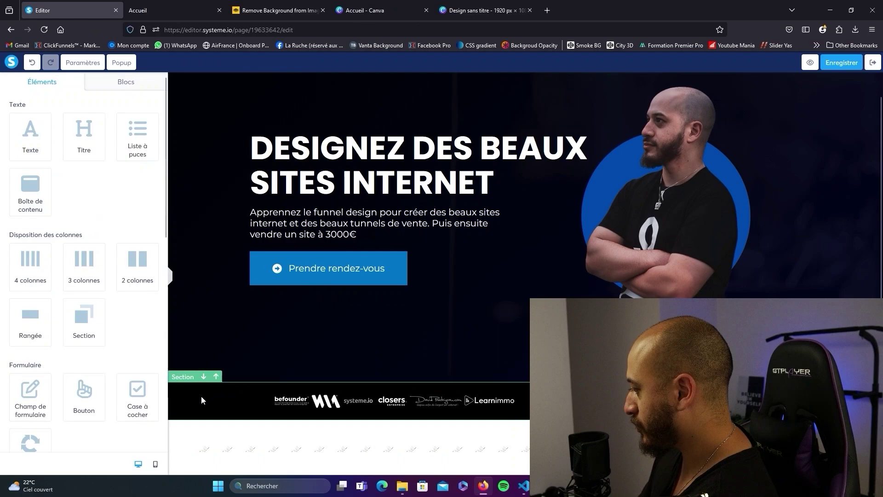
click(171, 300)
click(16, 228)
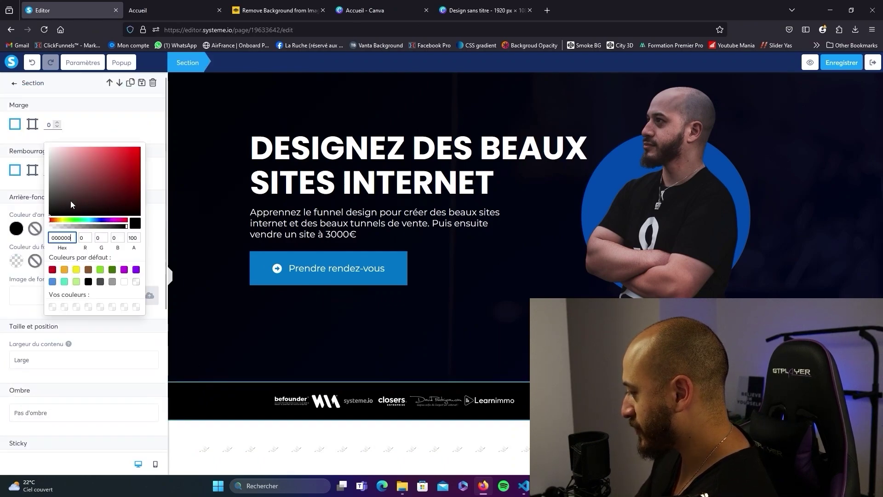
drag(52, 215, 50, 214)
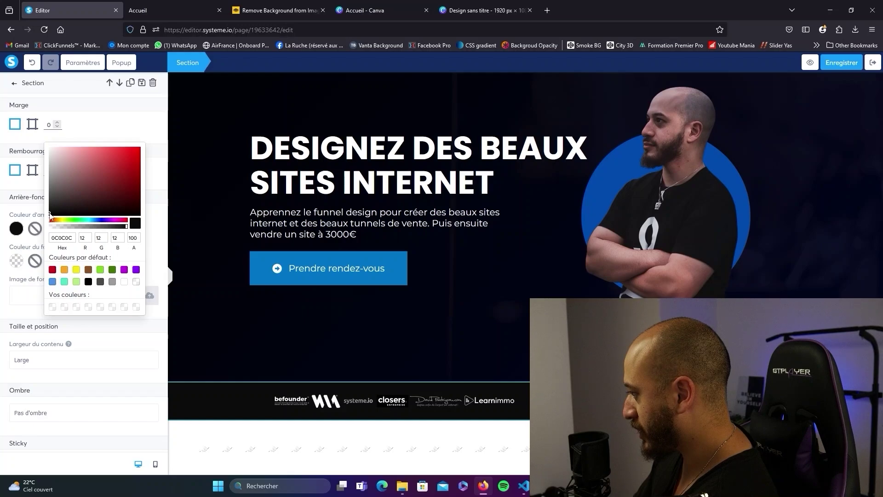
click(254, 360)
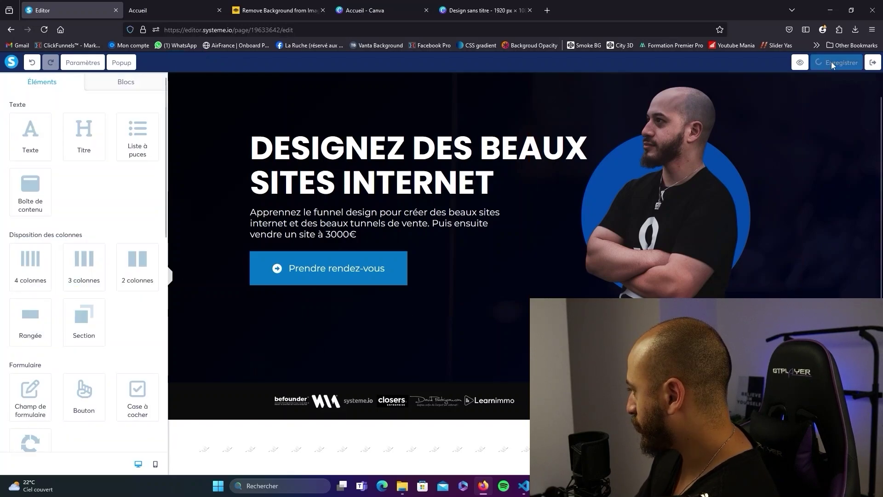
click(809, 62)
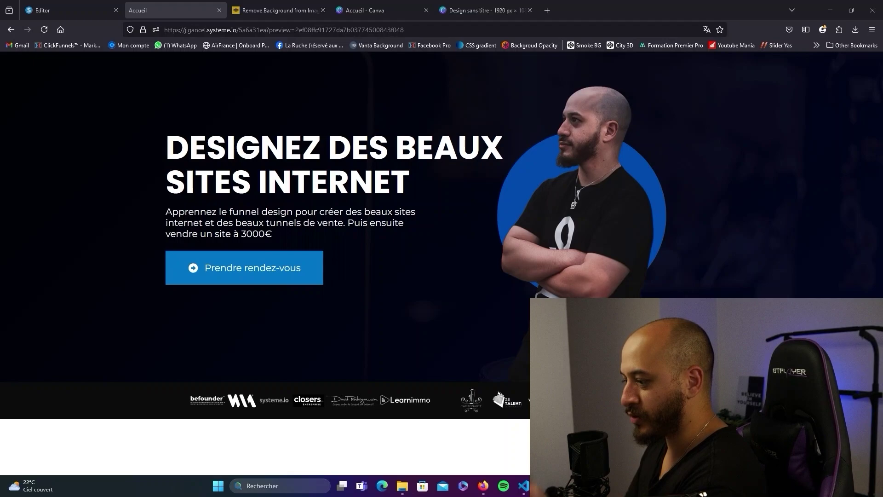
Insert a new section between the logo strip and the HTML code section, with its content width set to Large.
key(ctrl+shift+Tab)
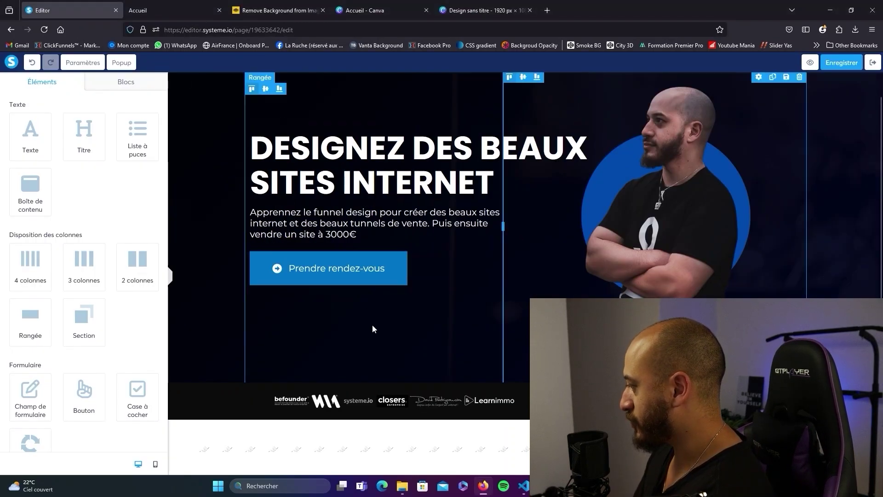
drag(80, 321, 260, 425)
click(268, 366)
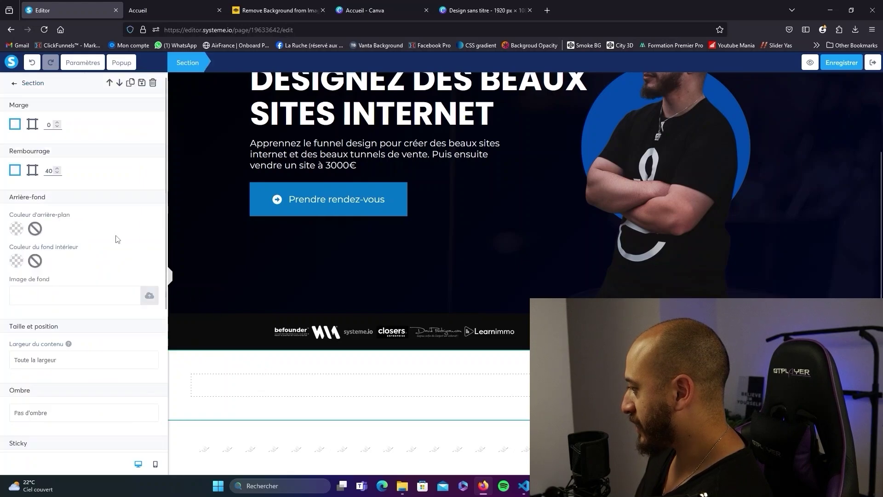
scroll(39, 190, down, 3)
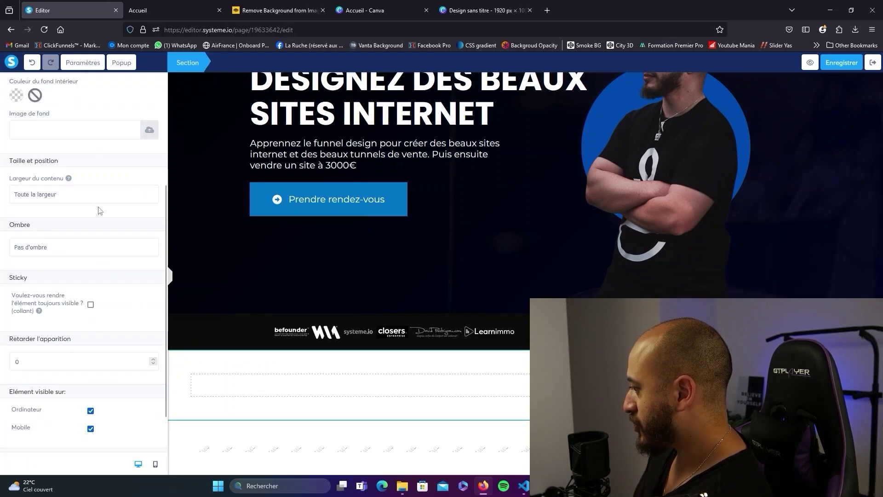
click(102, 193)
click(81, 224)
click(295, 355)
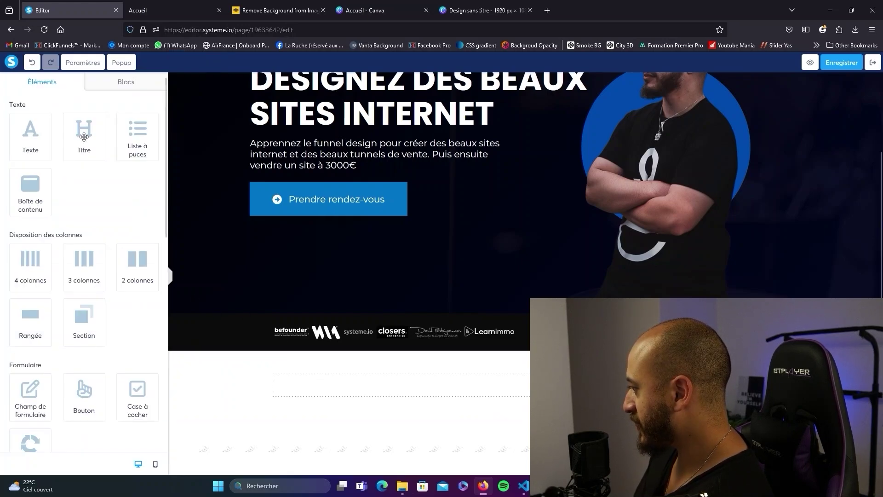
Add a title reading "Etudes de cas :" to the new section and make it bold.
drag(83, 133, 517, 381)
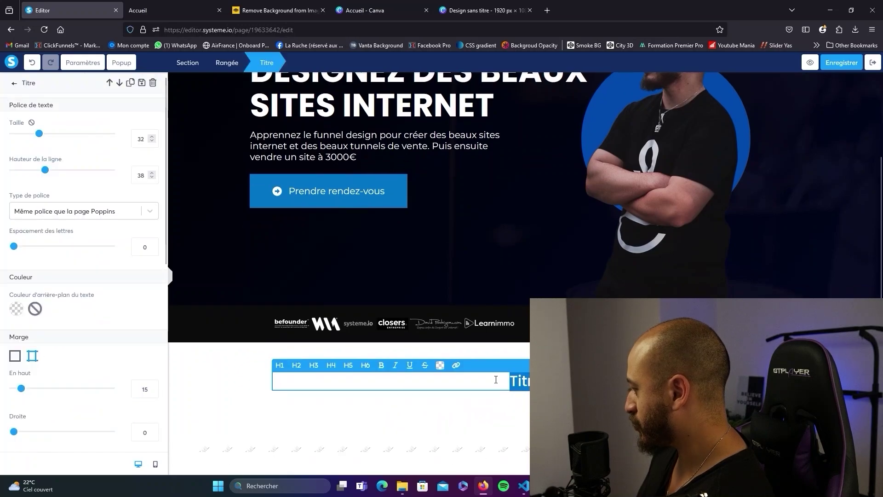
text(Etudes de)
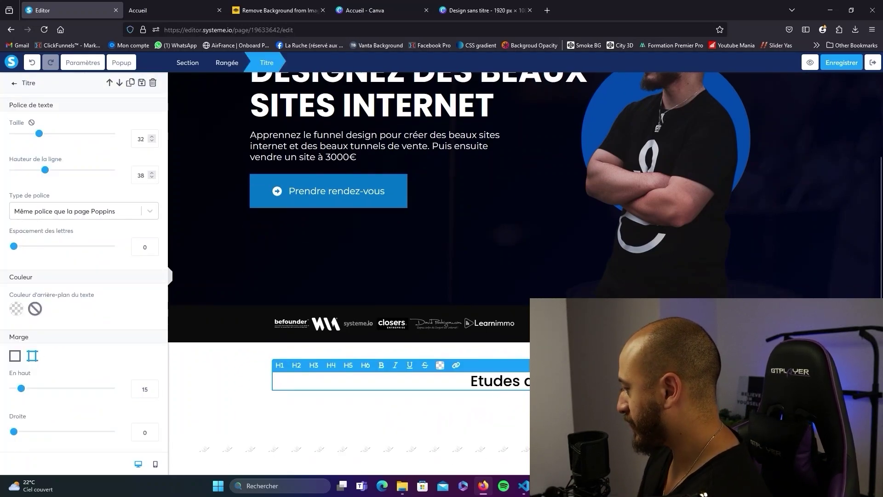
key(ctrl+a)
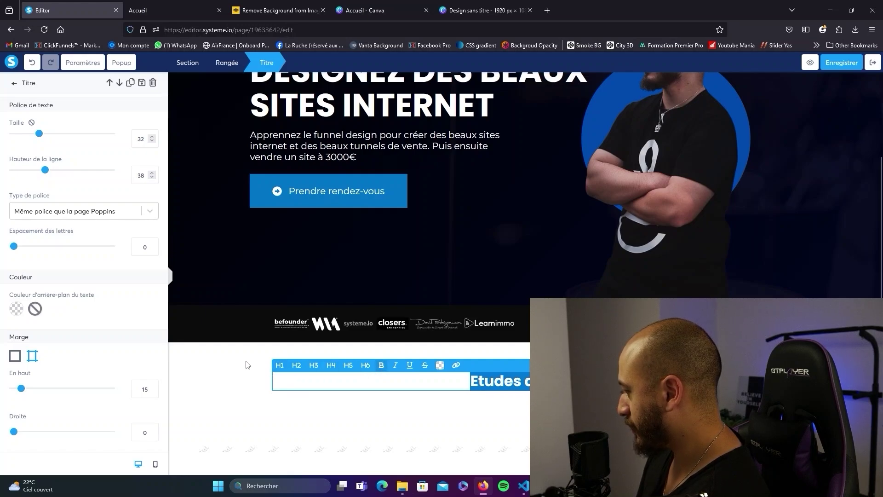
click(247, 364)
Add a three-column row under the title and place a video element in each column.
scroll(113, 288, down, 3)
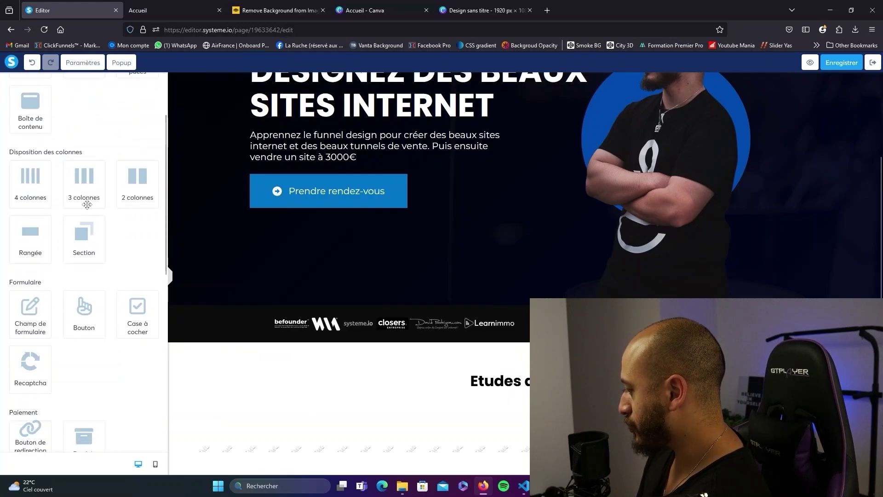
drag(89, 186, 435, 405)
scroll(82, 267, down, 5)
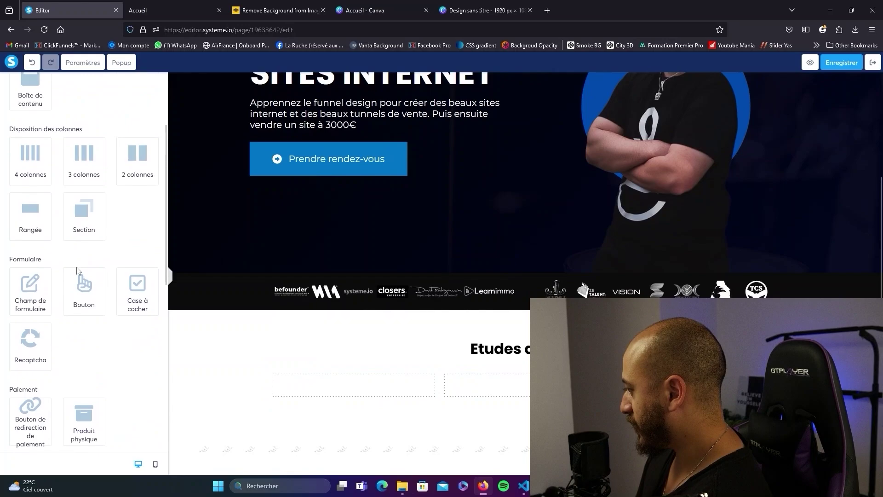
scroll(82, 266, down, 1)
drag(83, 264, 336, 385)
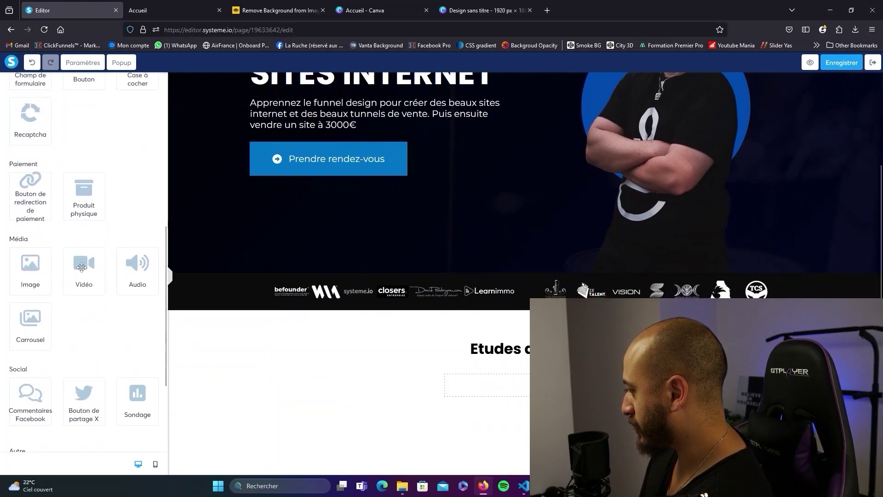
scroll(205, 276, down, 2)
Set the case-study section's top and bottom padding to 80 and preview the page.
click(207, 281)
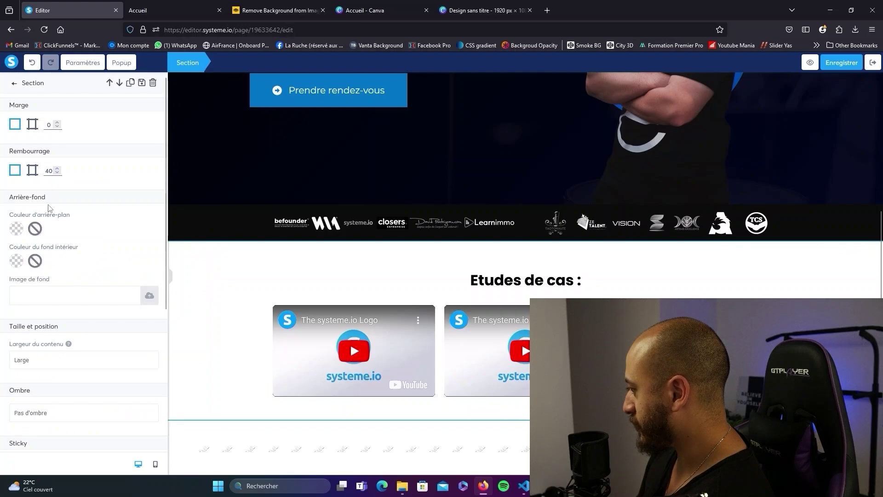
click(32, 171)
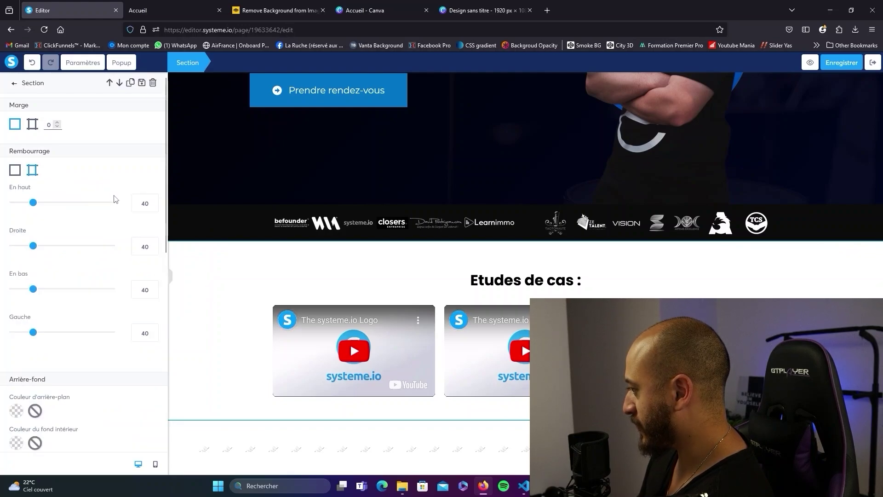
double_click(138, 203)
text(80)
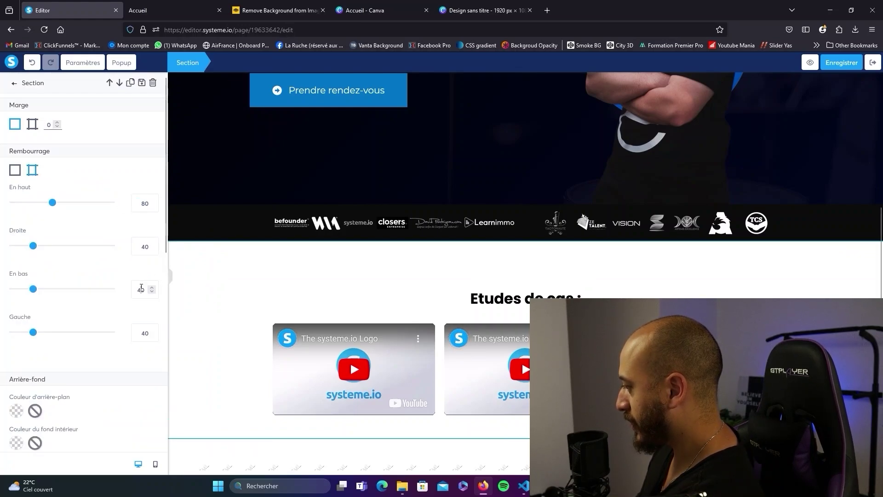
double_click(141, 289)
text(80)
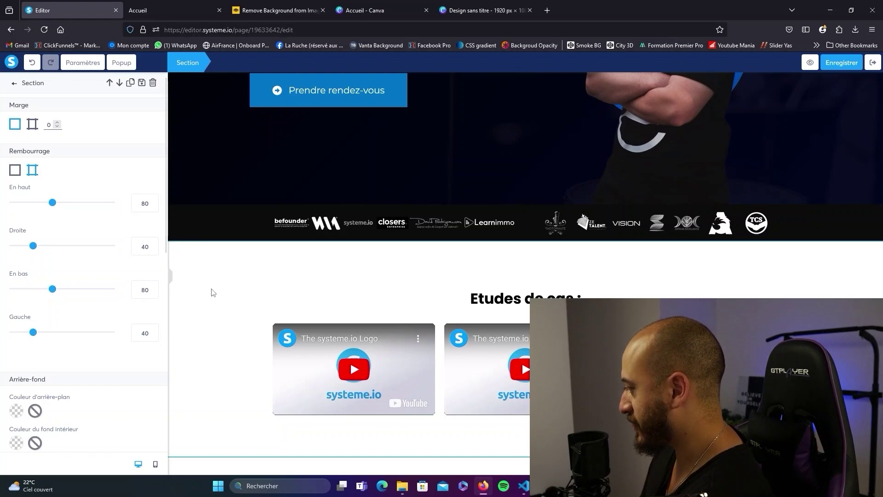
click(810, 63)
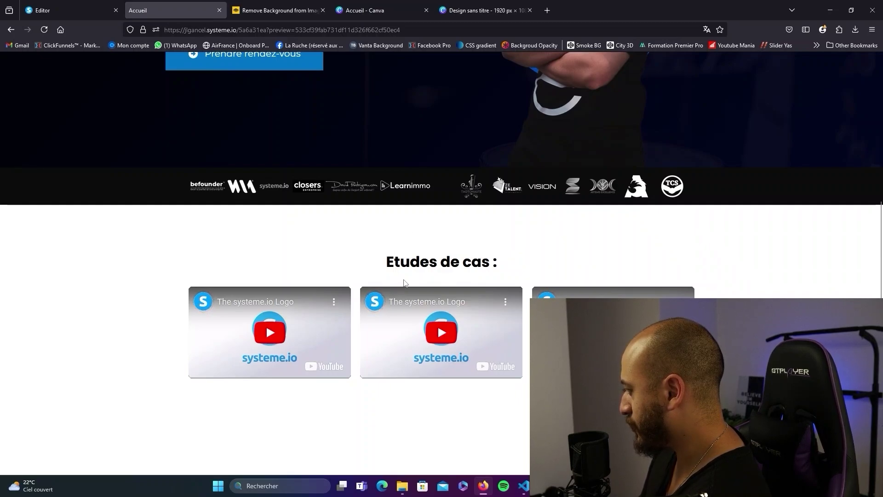
Increase the top margin of the three-video row to separate it from the title.
key(ctrl+shift+Tab)
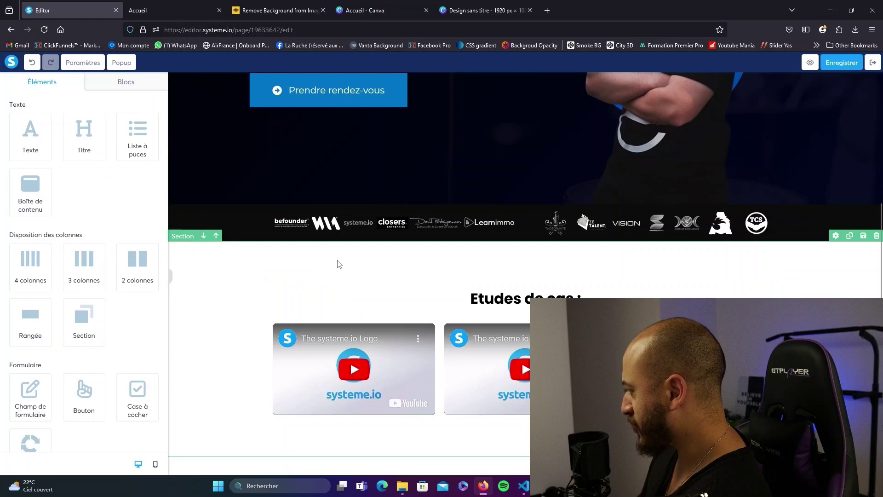
click(182, 217)
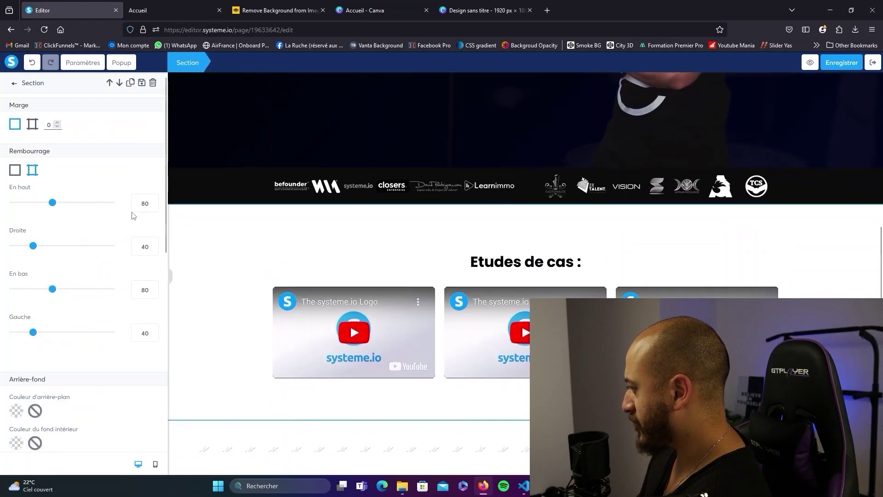
click(345, 288)
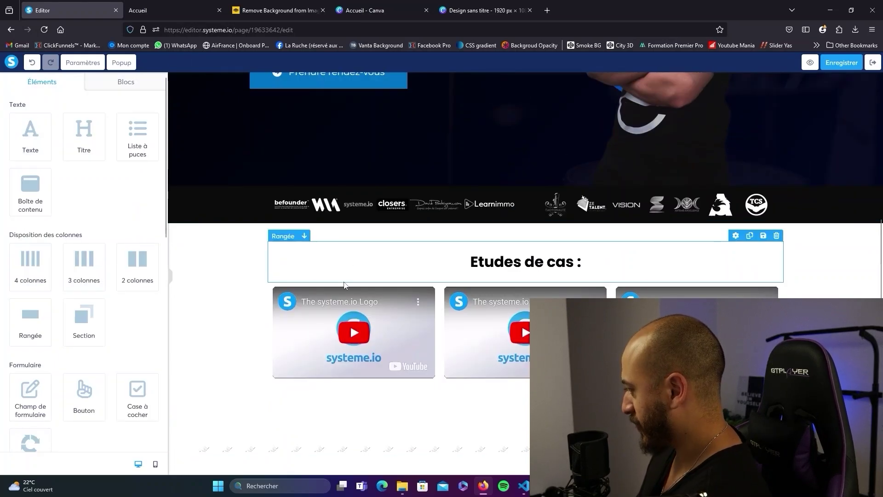
click(345, 288)
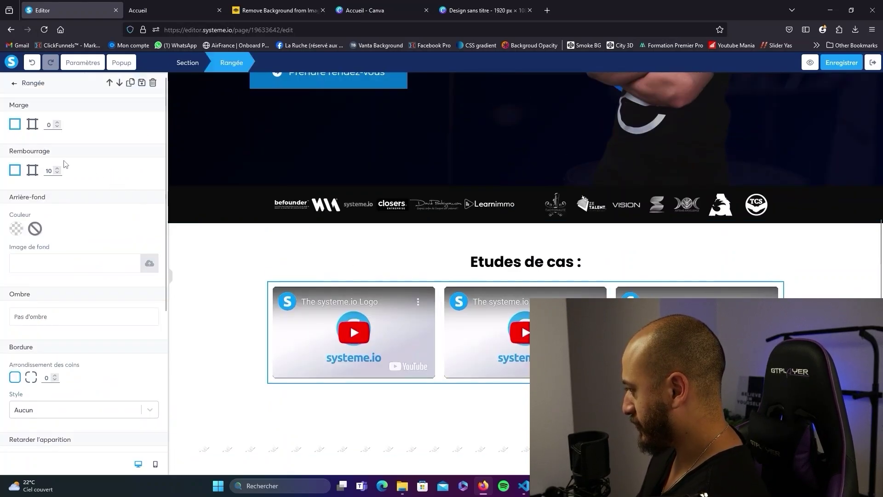
click(33, 124)
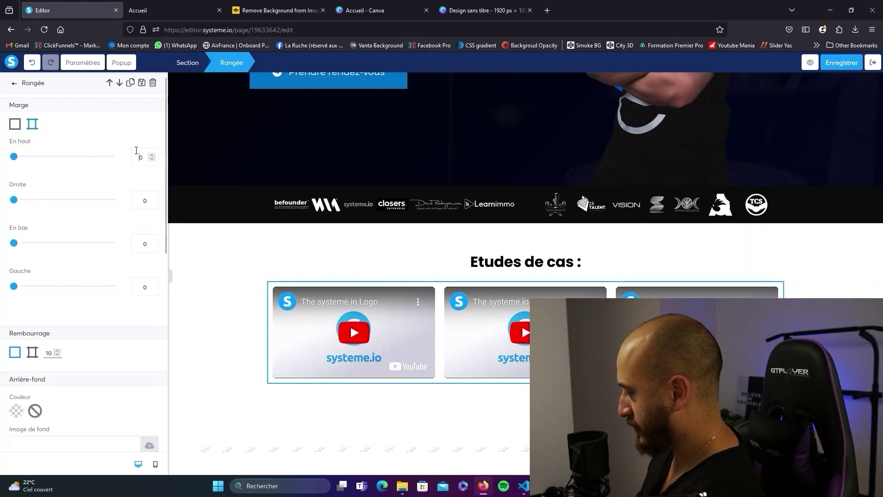
key(Escape)
Copy the attribute ID of the "Etudes de cas :" title.
double_click(591, 264)
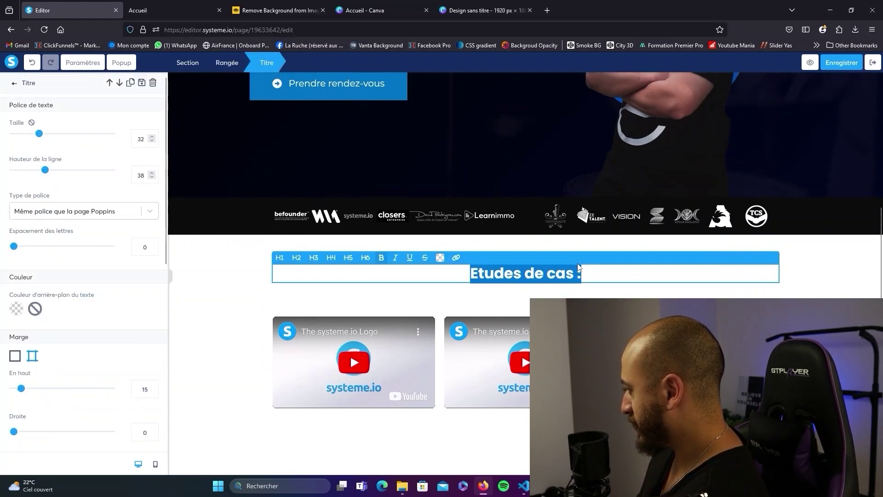
scroll(104, 238, down, 7)
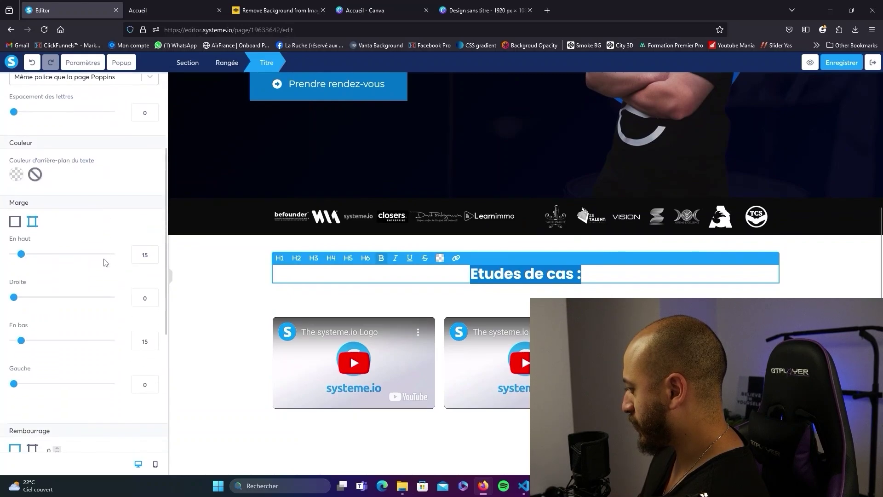
click(257, 278)
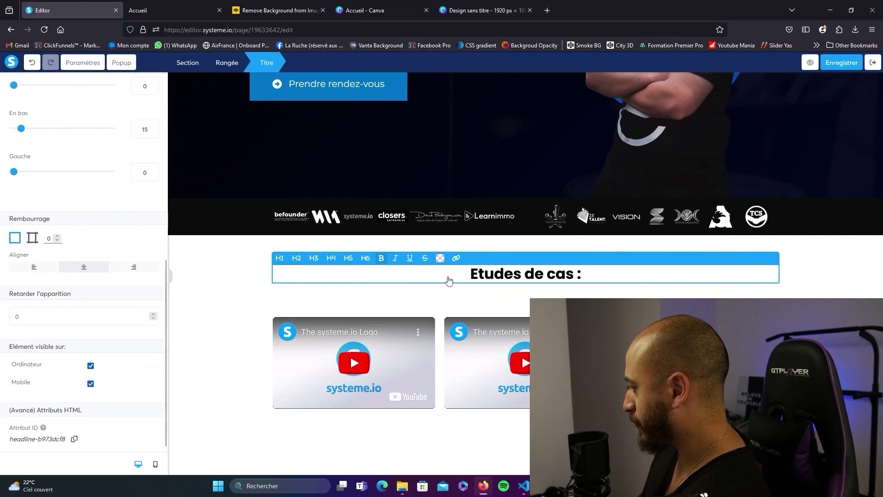
double_click(607, 280)
scroll(57, 320, down, 6)
click(75, 439)
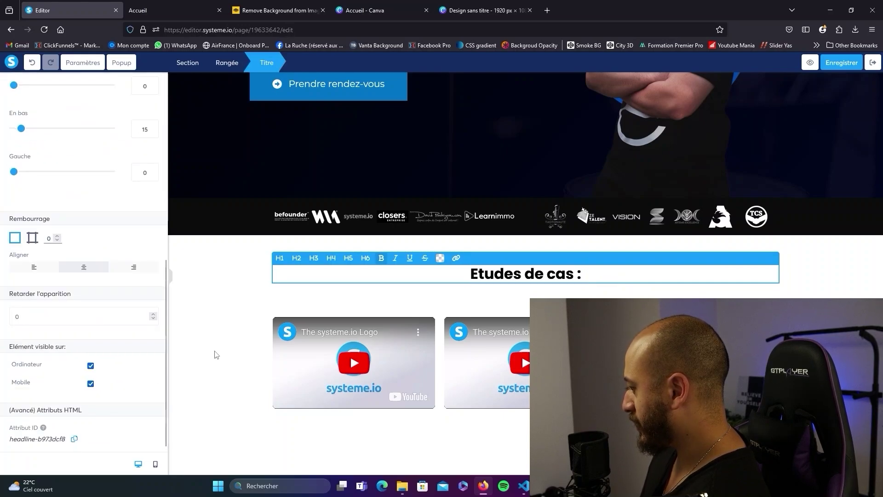
Open the page's custom HTML code and add an empty CSS rule for #headline-b973dcf8 below the grayscale rule.
click(310, 456)
scroll(388, 460, down, 1)
double_click(387, 460)
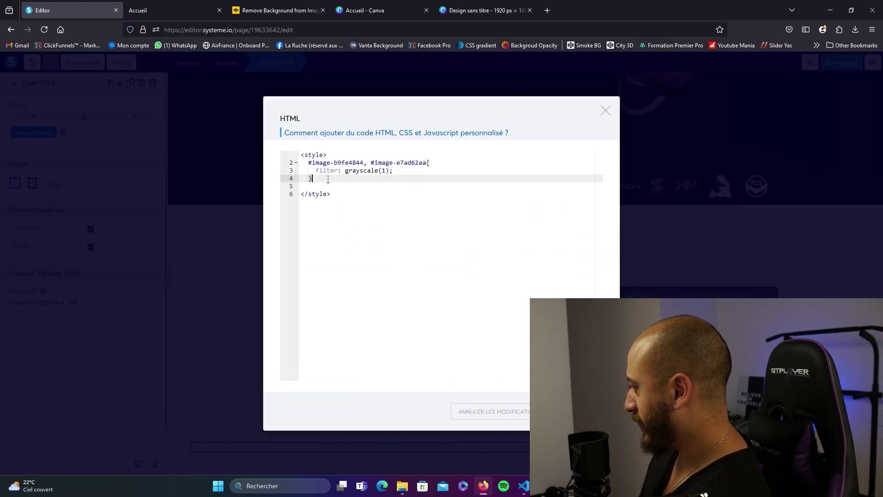
key(Return)
key(Return)
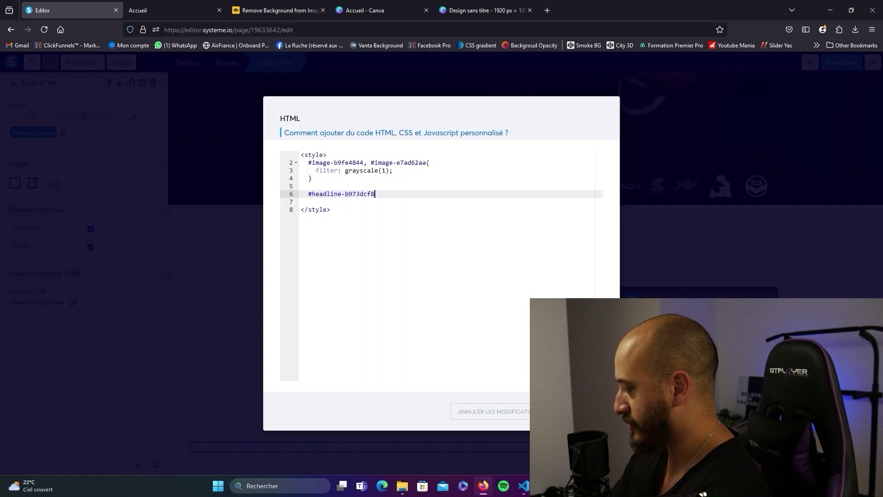
key(Return)
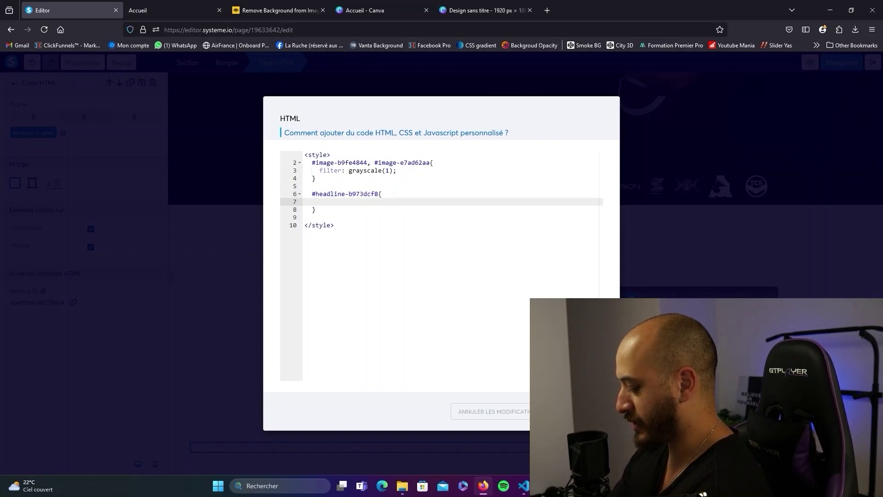
Set text-transform to uppercase in the #headline-b973dcf8 rule.
text(text-tr)
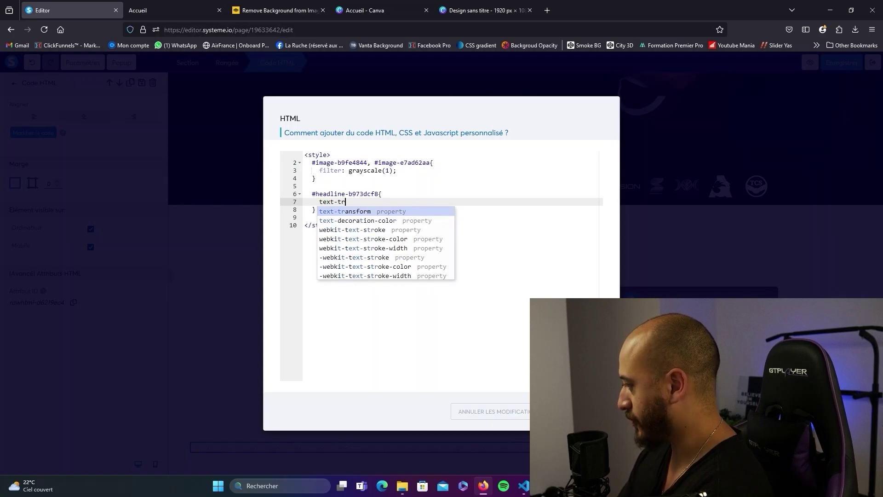
key(Return)
text(up)
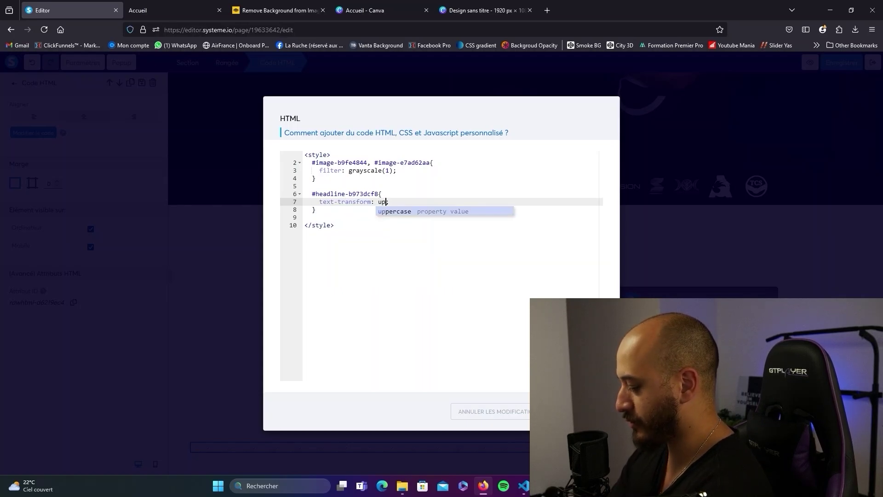
text(p)
key(Return)
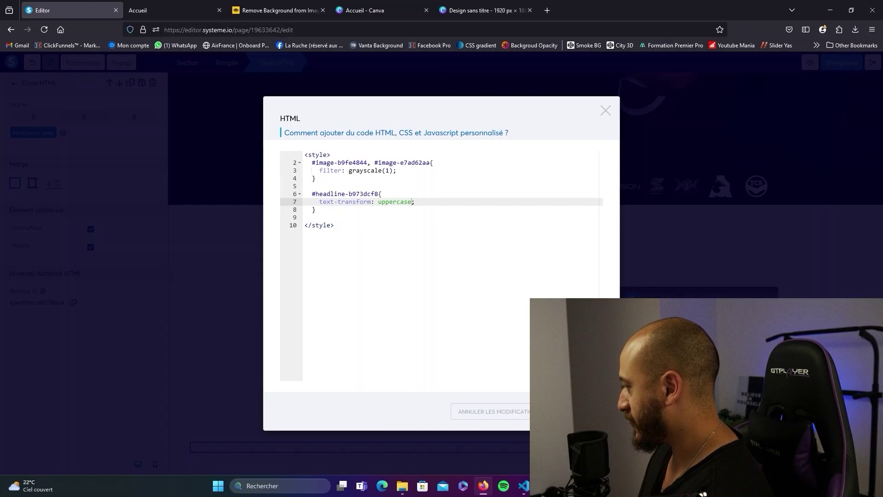
Save the custom code and the page, and check the case-study title in the page preview.
click(575, 411)
click(834, 64)
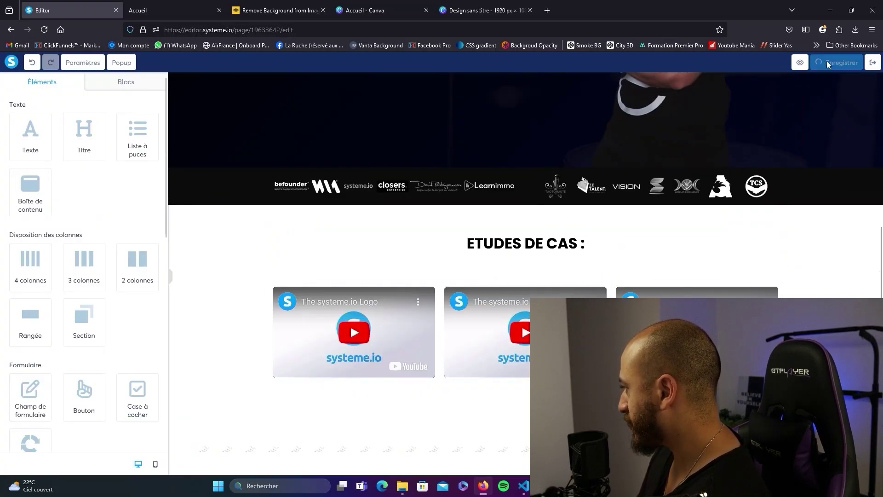
key(ctrl+Tab)
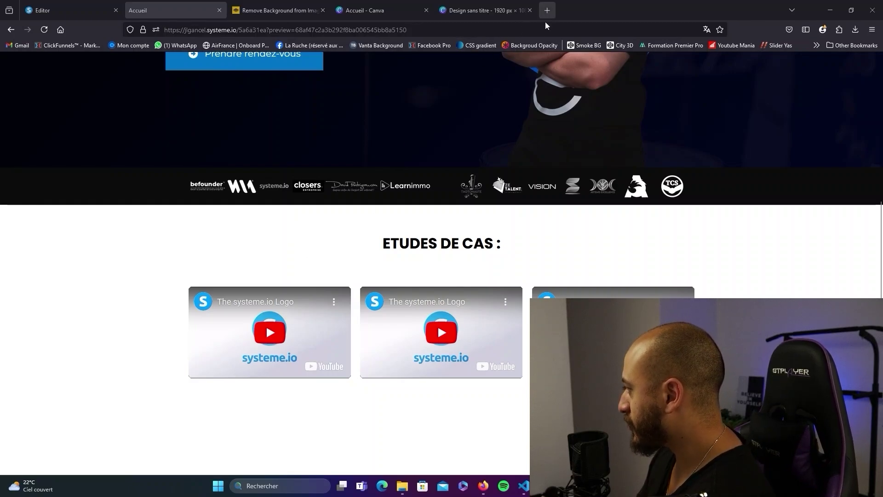
Search unsplash.com for "chill vibe" and download the "Don't ask why" neon sign photo in Medium (1920 x 1280).
click(547, 11)
text(unsplash.com)
key(Return)
text(chil)
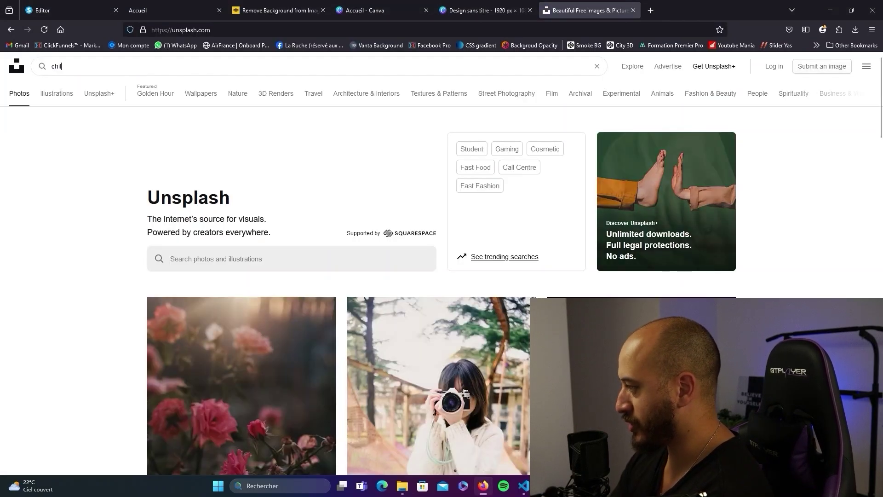
text(l vibe)
key(Return)
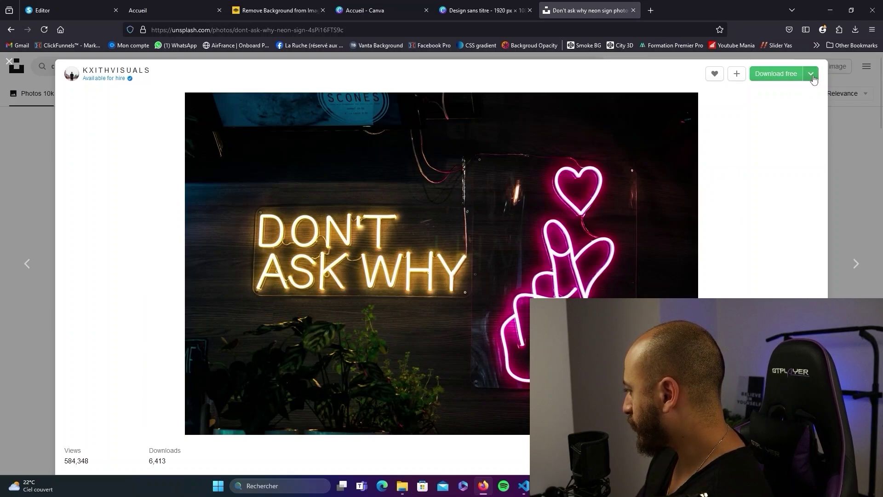
click(811, 74)
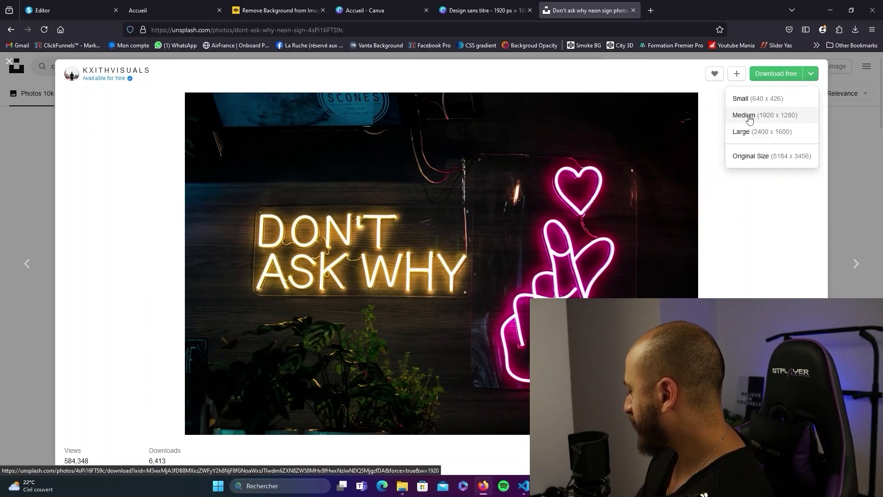
click(748, 117)
Fill page 4 of the Canva design with the neon sign photo, fade it to a faint opacity and start its download.
key(ctrl+shift+Tab)
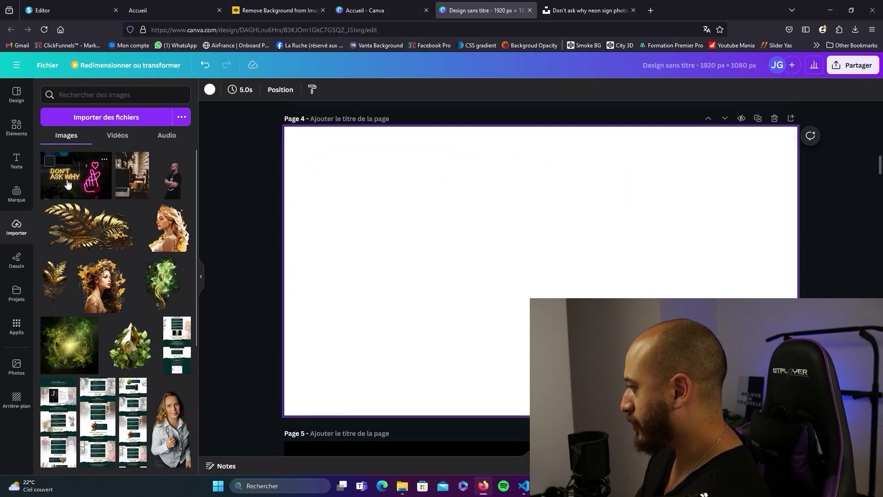
drag(78, 184, 286, 228)
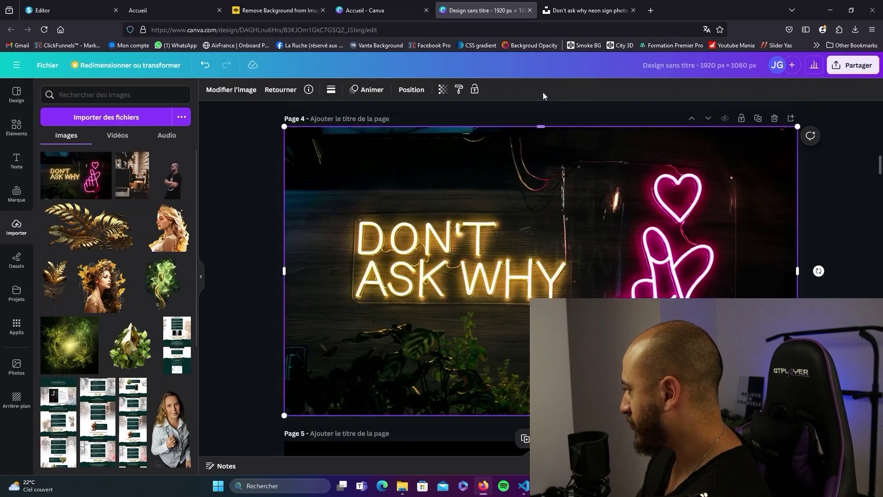
click(443, 89)
drag(388, 131, 366, 130)
click(853, 65)
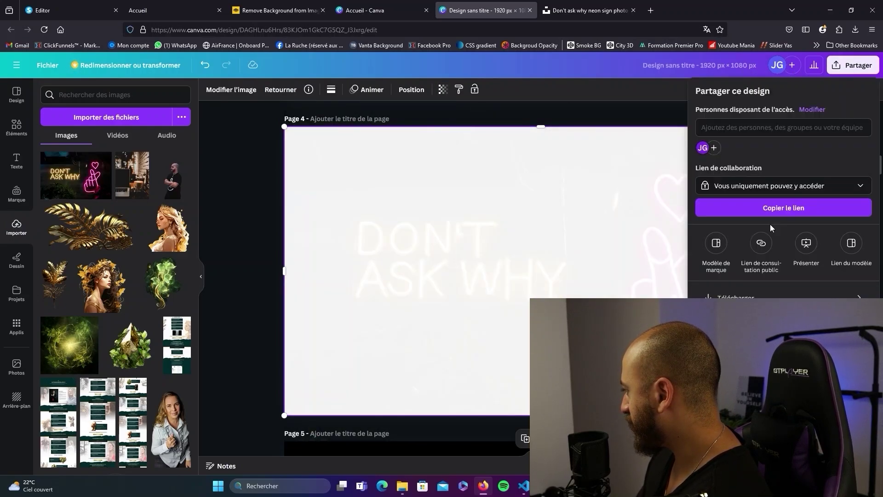
click(736, 297)
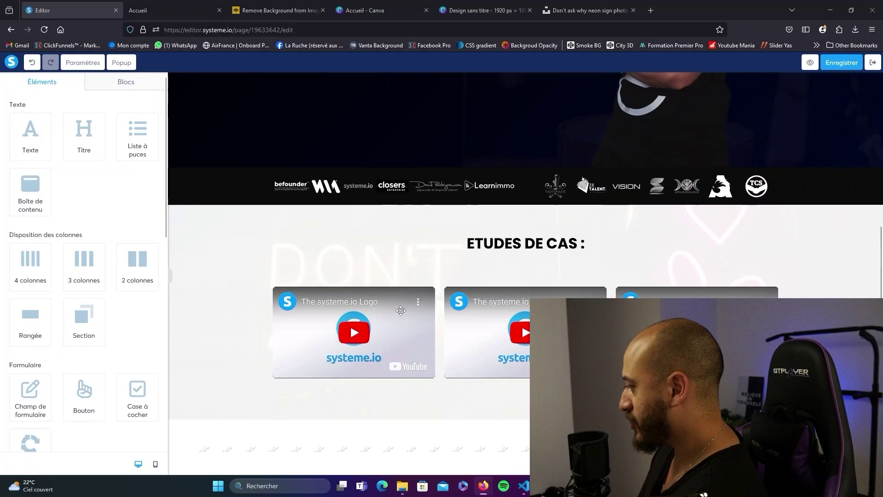
Add a two-column row between the case-study title and the three videos, with a top margin matching the three-video row.
drag(122, 275, 468, 289)
click(322, 322)
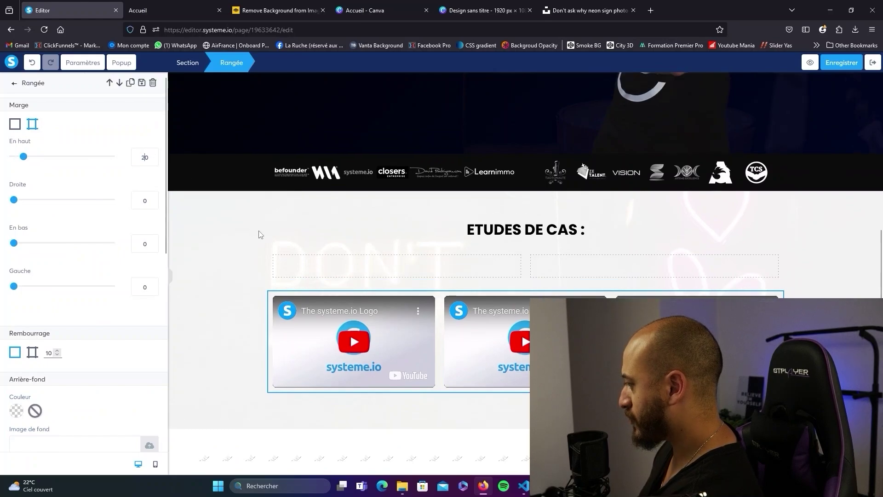
click(339, 258)
click(32, 124)
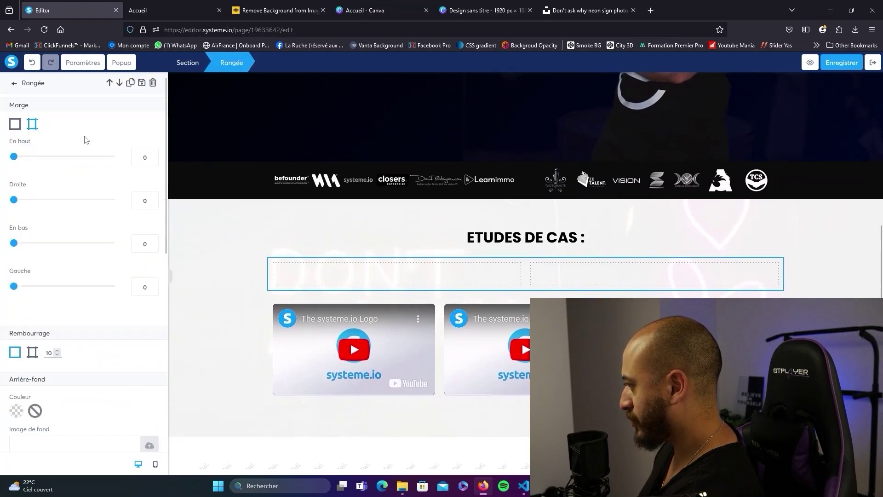
click(14, 83)
Place a video element in each column of the new two-column row.
scroll(76, 275, down, 3)
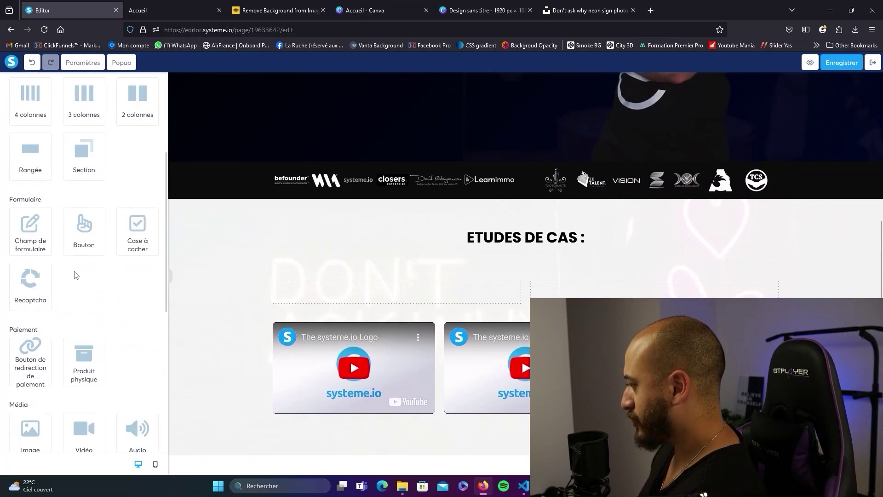
scroll(82, 180, down, 2)
drag(84, 352, 214, 281)
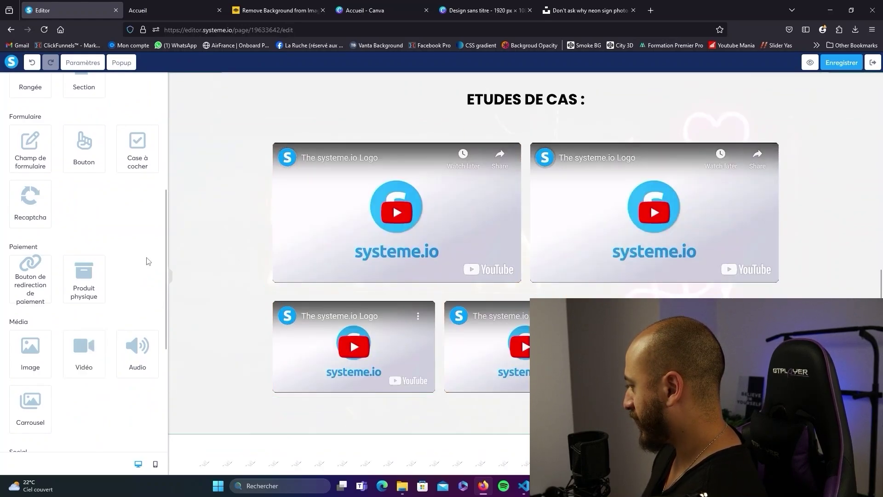
Add a bold uppercase title with a client's first name under each of the two large videos.
scroll(89, 234, up, 4)
scroll(83, 184, up, 2)
drag(305, 278, 378, 275)
click(420, 275)
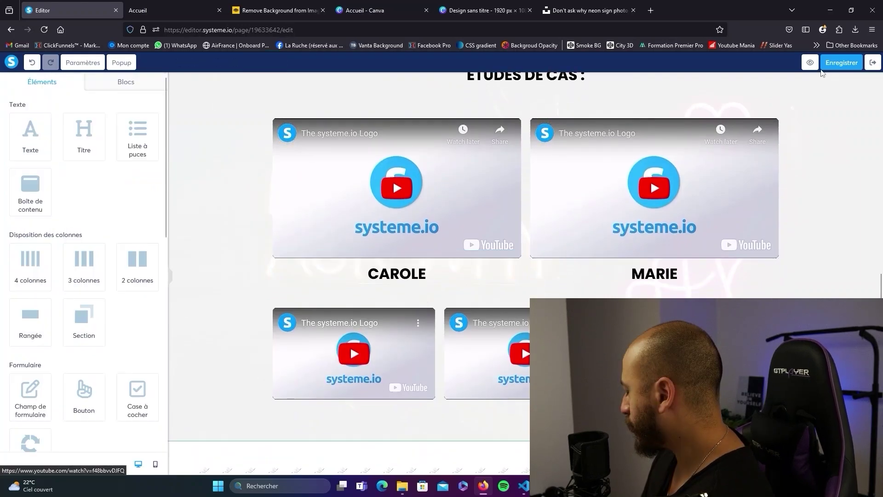
Save the page and review the case-study section in the page preview.
click(842, 63)
click(175, 10)
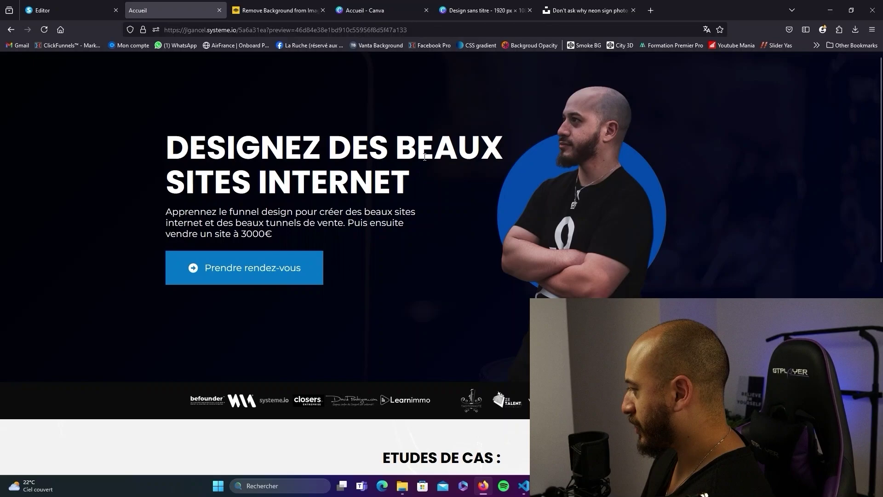
scroll(457, 174, down, 5)
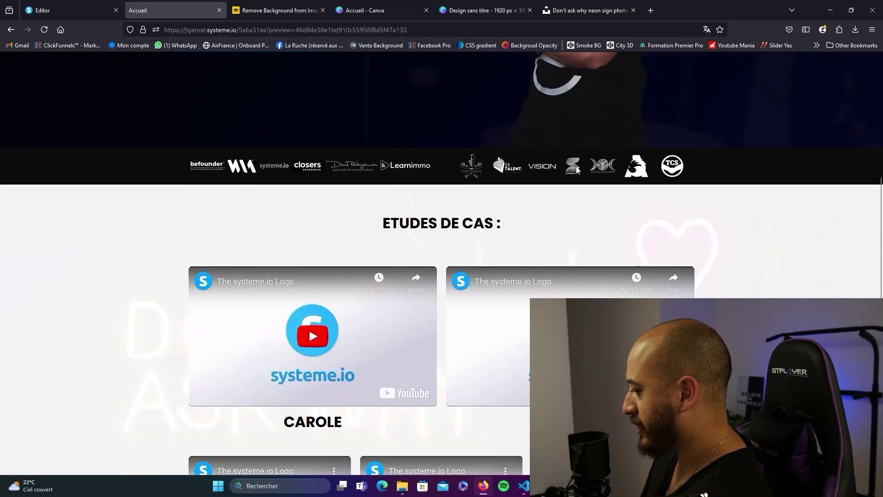
scroll(408, 159, down, 3)
scroll(418, 176, down, 1)
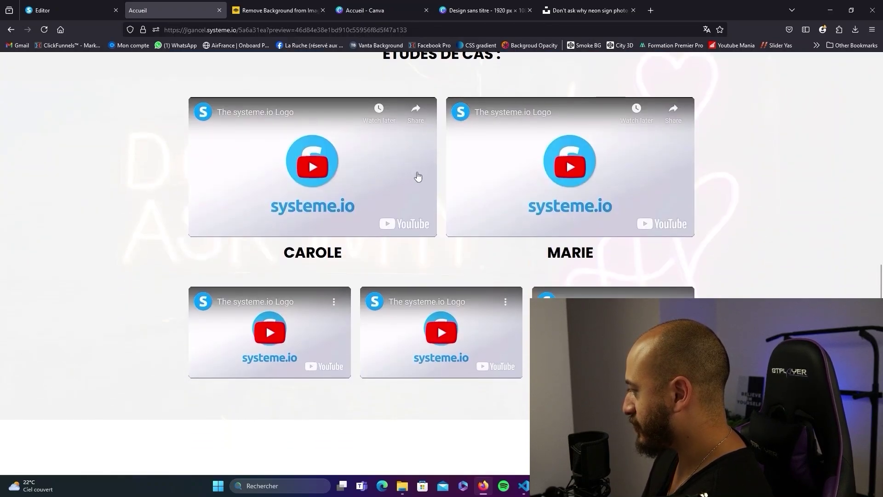
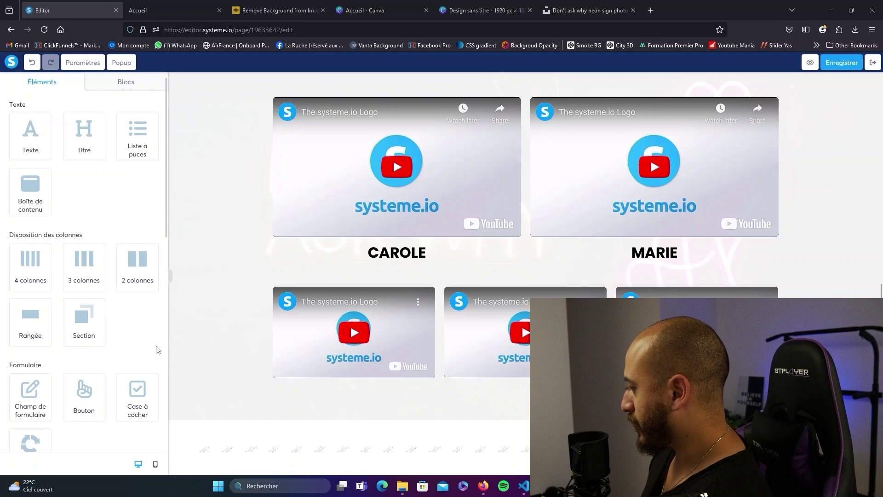
Add a section below the case studies, give it a black background and narrow its content width from full width.
drag(91, 324, 272, 364)
scroll(295, 393, up, 10)
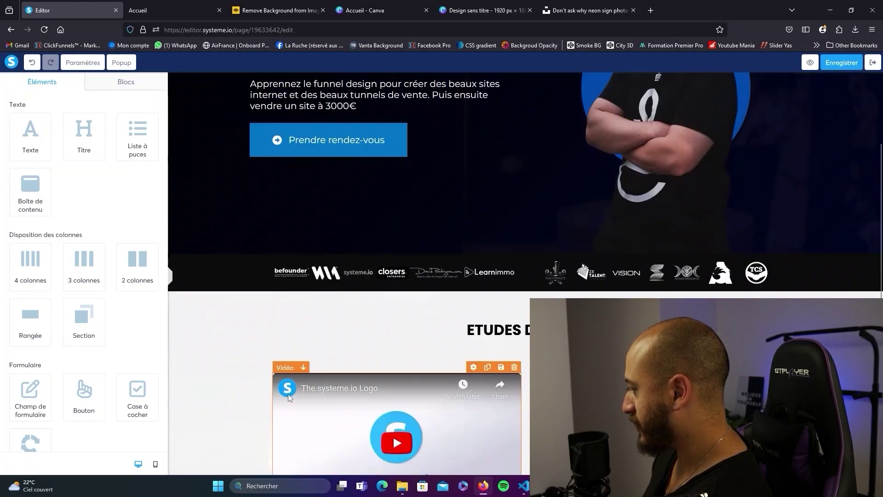
scroll(291, 380, down, 10)
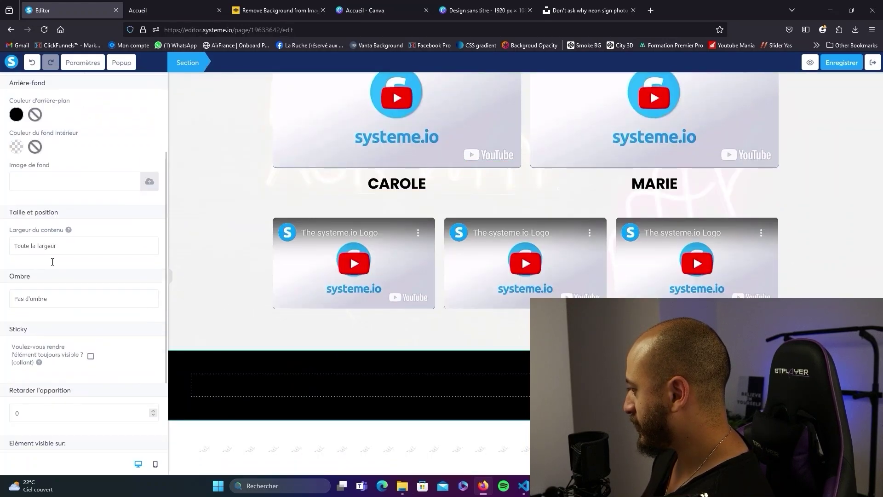
scroll(52, 262, down, 1)
click(74, 198)
click(68, 223)
Replace the single row in the black section with a two-column row.
click(382, 387)
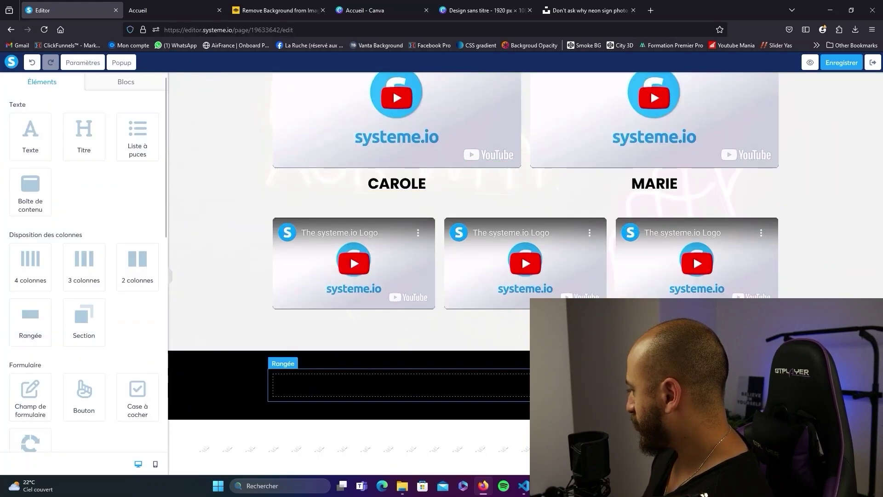
click(777, 363)
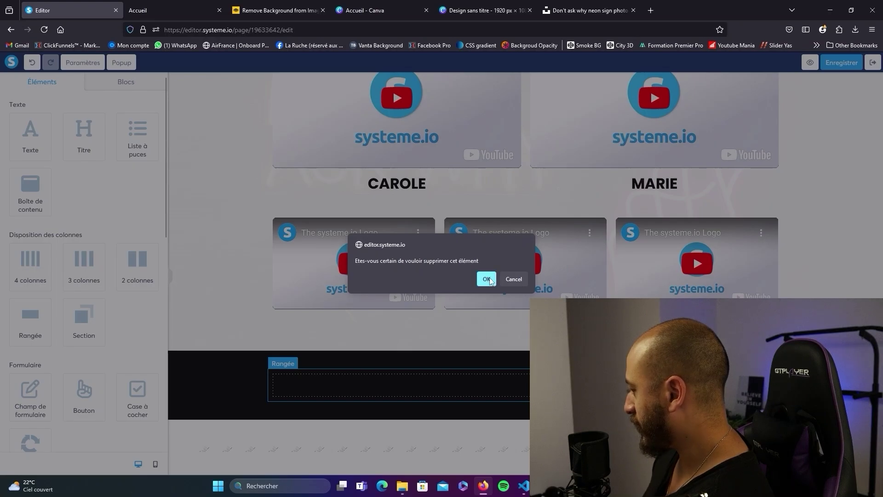
click(486, 279)
drag(137, 265, 496, 390)
Place an image element in the black section's first column, and a title and a text element in the second.
scroll(86, 284, down, 3)
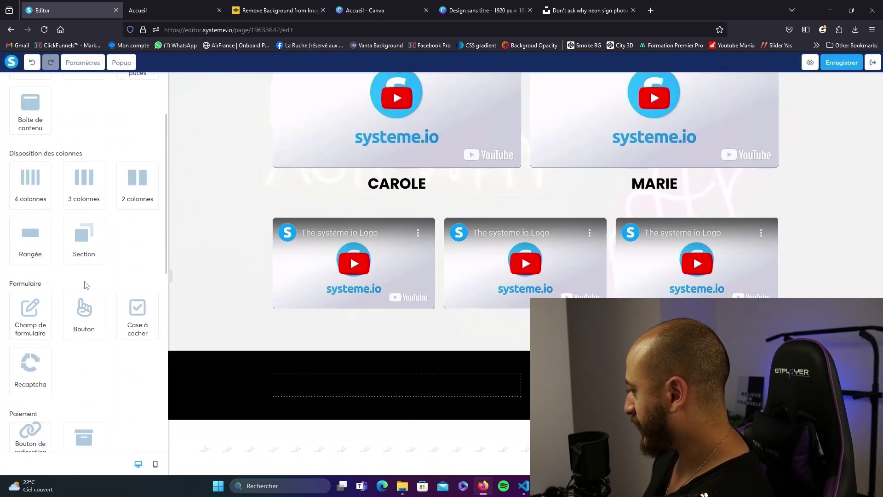
scroll(85, 285, down, 5)
drag(30, 269, 329, 385)
scroll(99, 233, up, 5)
drag(83, 137, 591, 269)
drag(30, 135, 642, 276)
Change the text color of the black section's title to white.
double_click(625, 277)
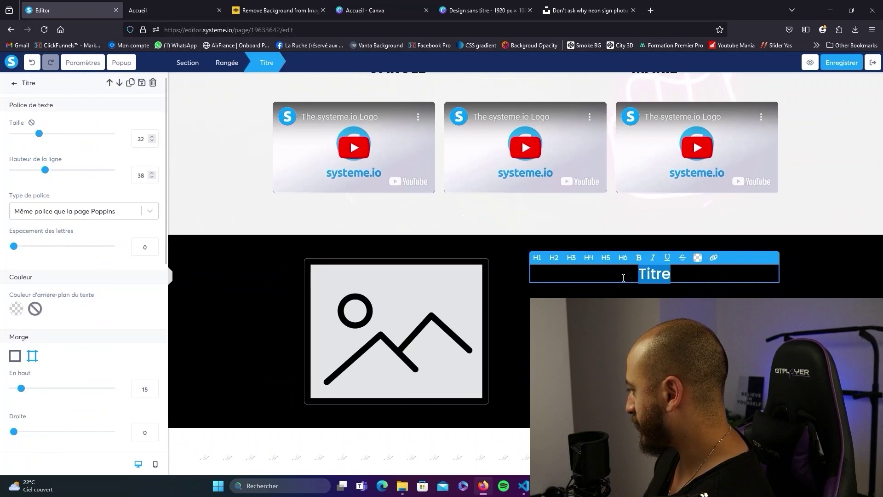
click(698, 258)
click(547, 285)
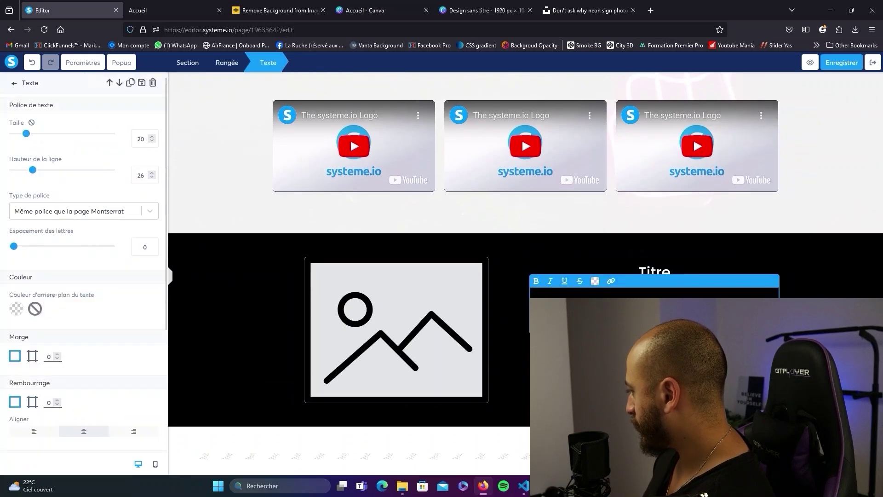
Change the color of the placeholder paragraph in the black section to white.
triple_click(547, 285)
click(595, 273)
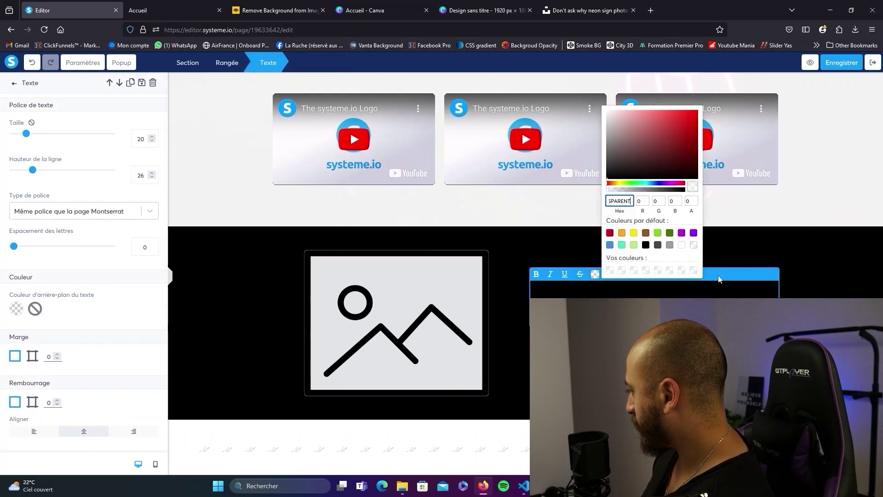
click(681, 245)
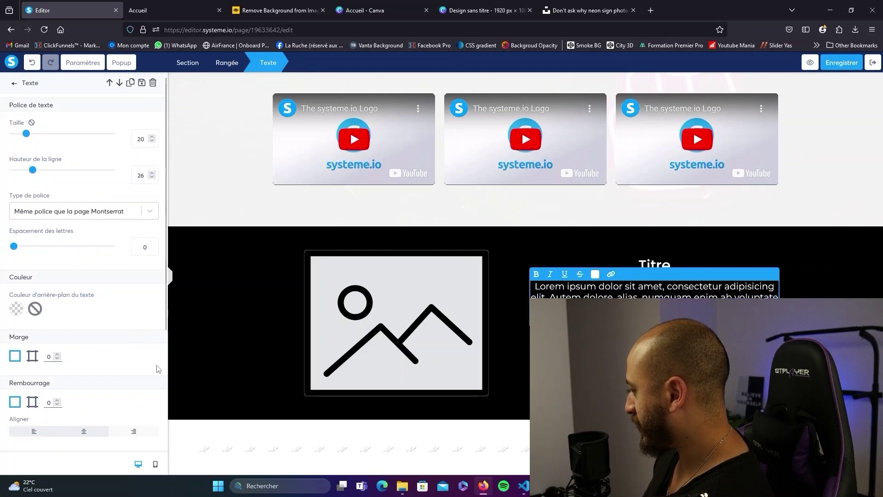
Left-align the black section's title and paragraph, and replace the title text with the presenter's full name in capitals.
click(634, 265)
double_click(653, 265)
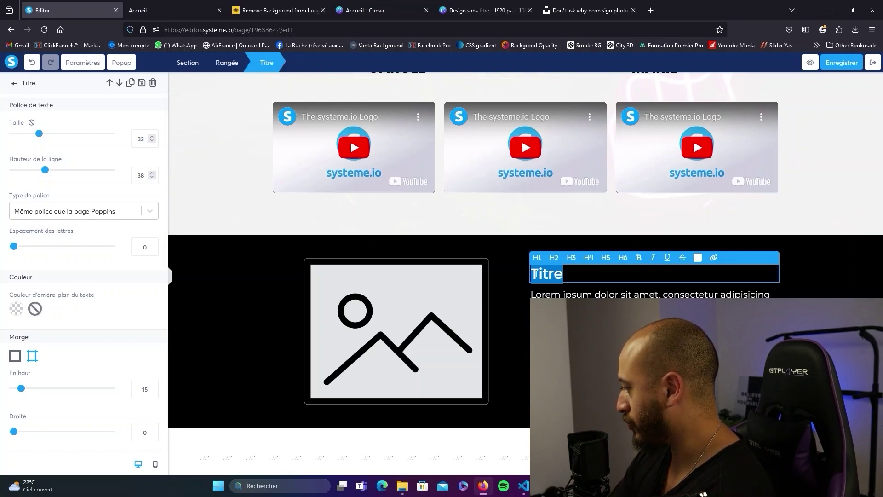
text(JEAN-LOUIS GANCEL)
click(492, 318)
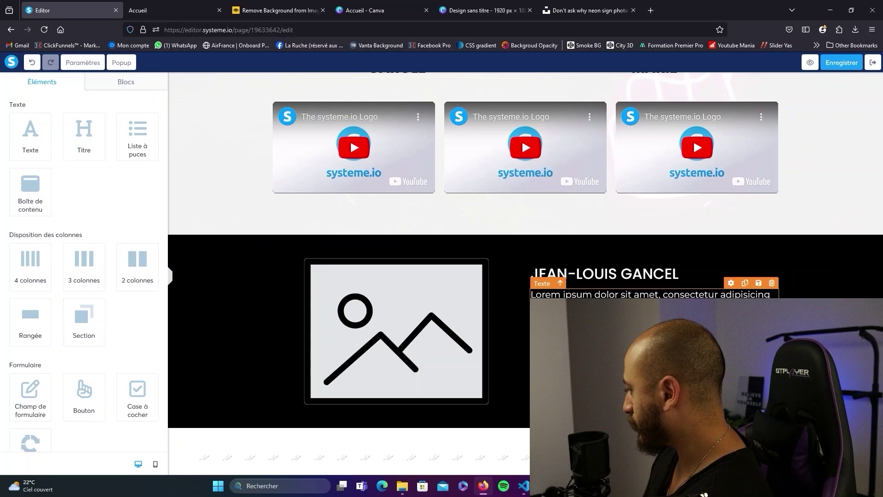
Replace the placeholder paragraph under the name with the copied biography about being a funnel builder since 2021.
click(653, 295)
triple_click(535, 286)
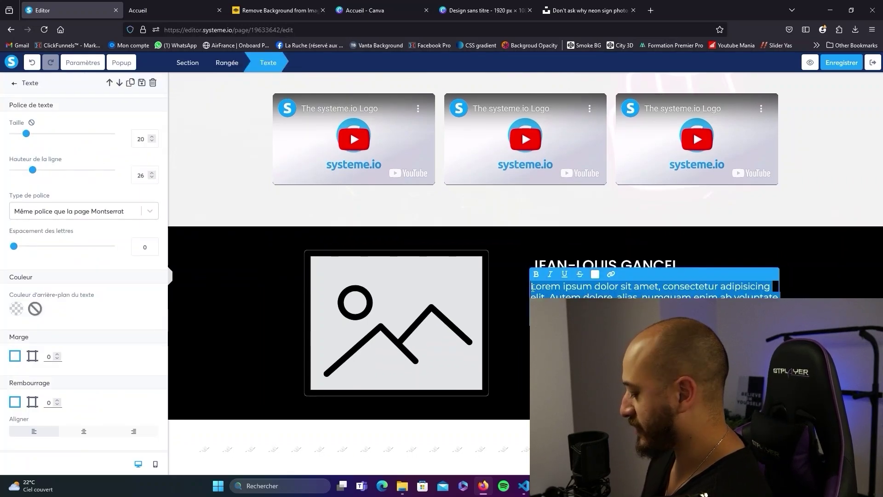
key(ctrl+v)
click(334, 235)
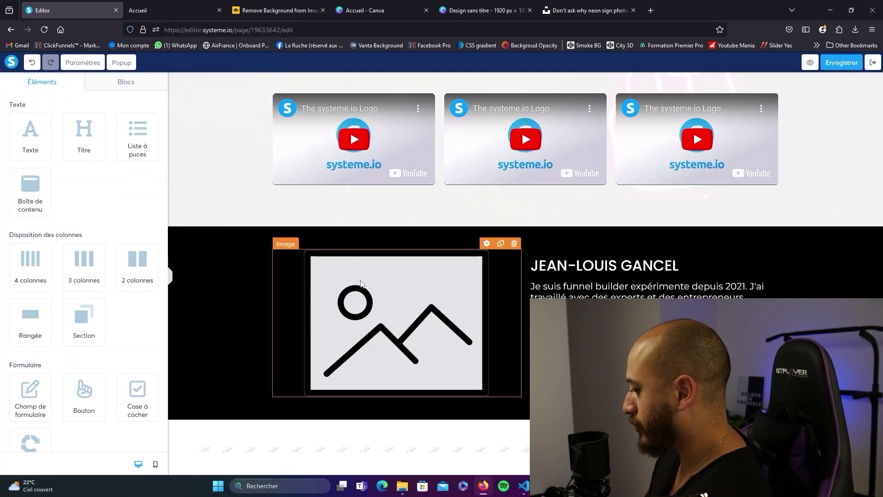
Pick the portrait JLG-5.jpg from the photo folder, remove its background in remove.bg and download the cutout.
click(295, 437)
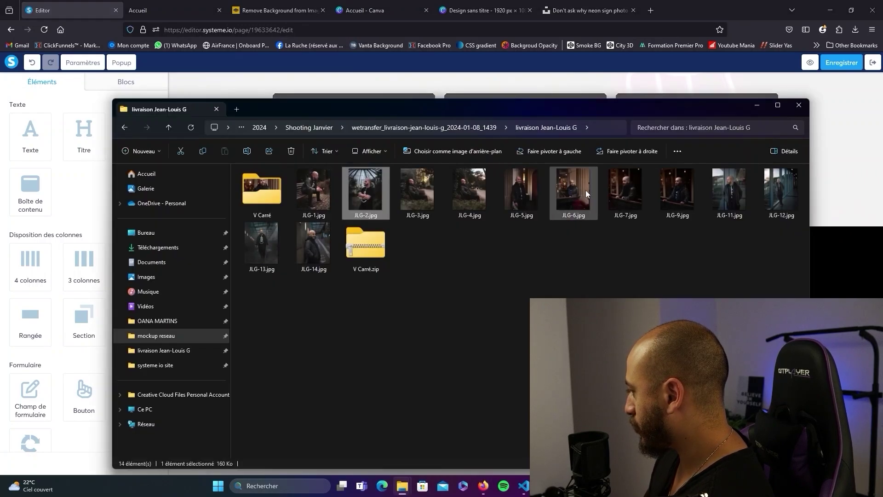
double_click(517, 198)
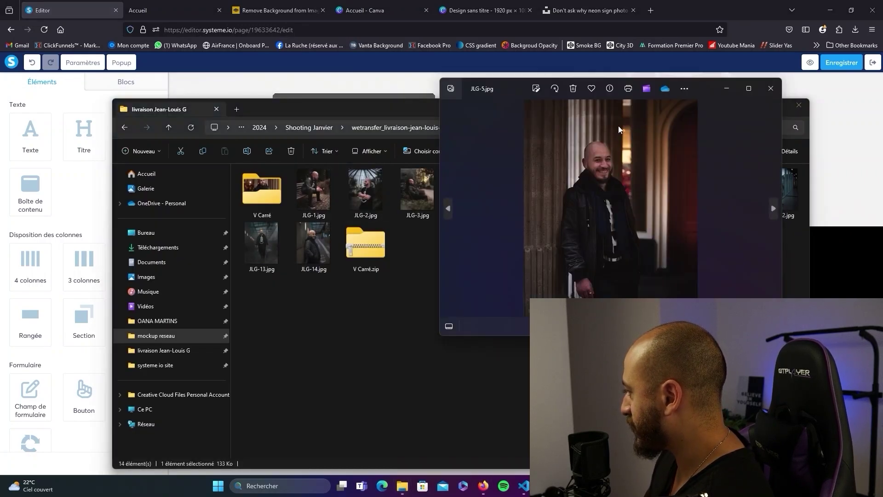
drag(508, 92, 429, 167)
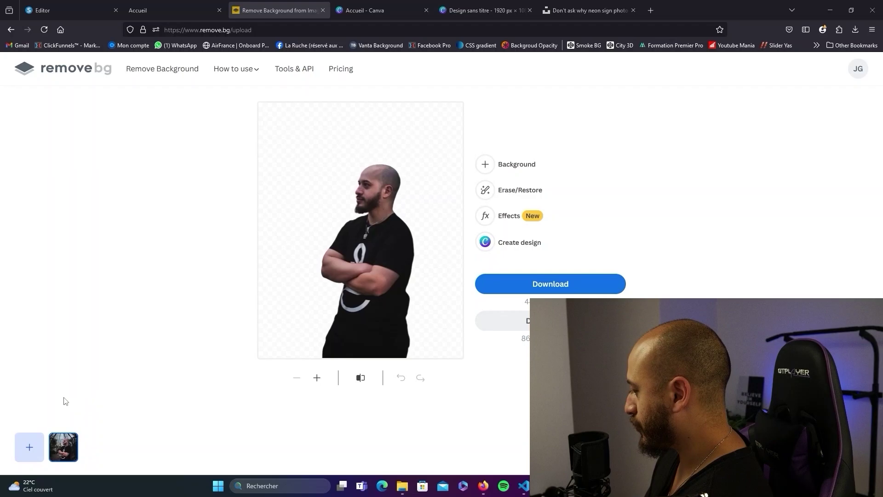
click(29, 446)
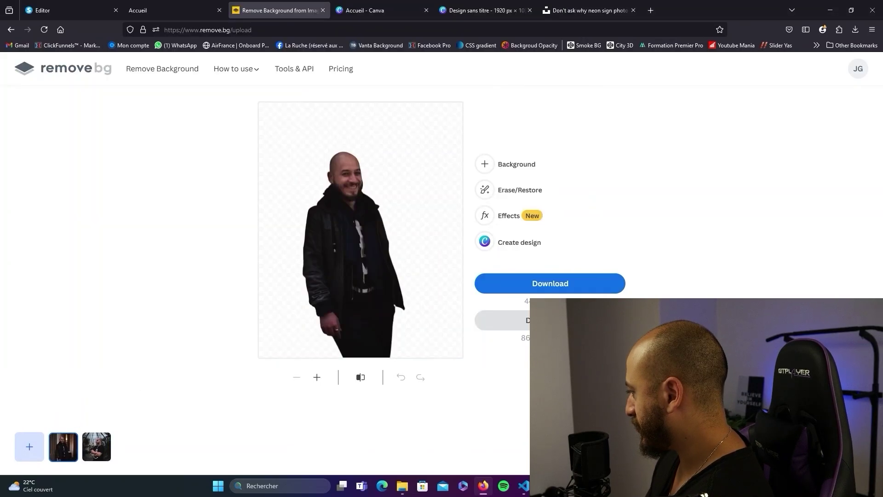
click(550, 317)
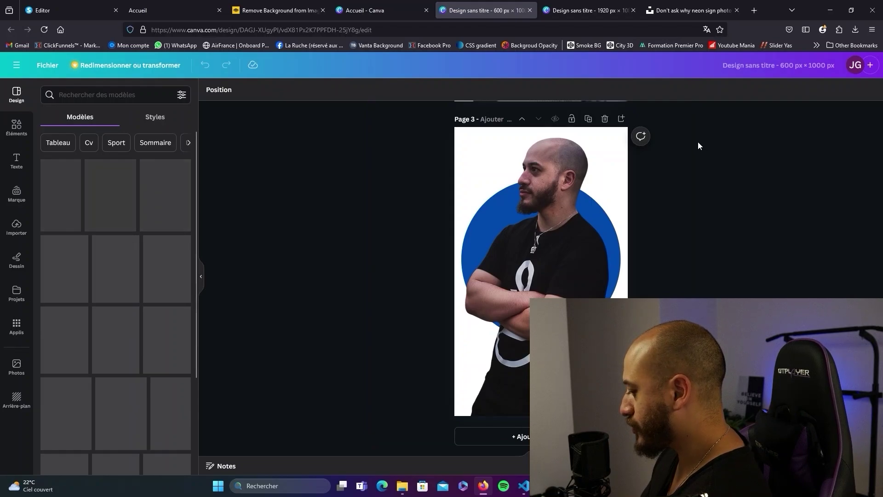
Switch to the 600 x 1000 px Canva design, add a blank page after page 3 and place the enlarged portrait cutout on it.
click(626, 124)
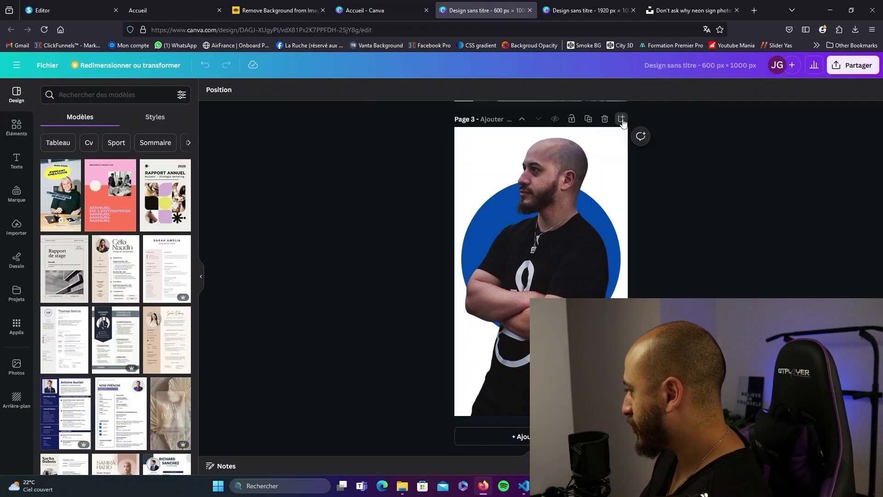
click(25, 224)
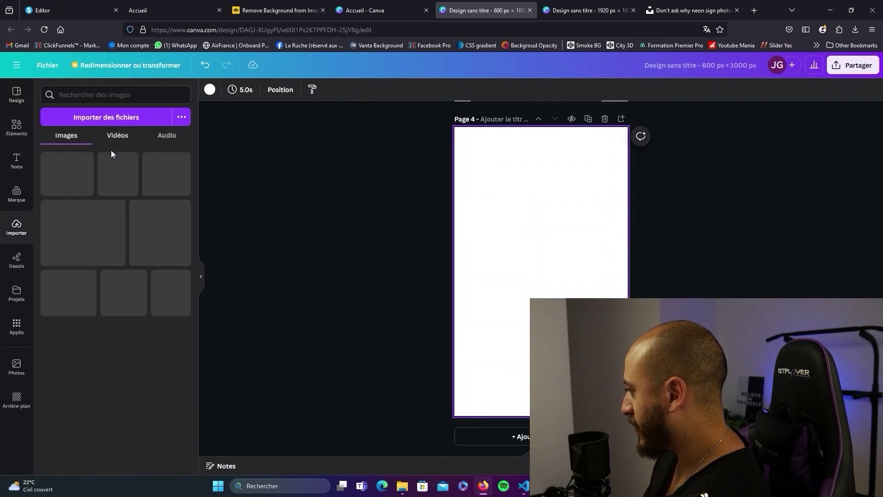
drag(408, 152, 388, 134)
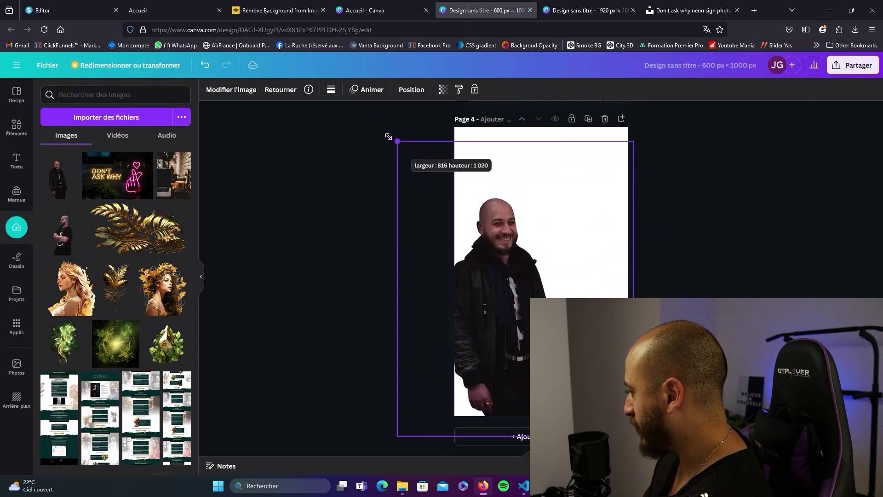
drag(513, 281, 542, 280)
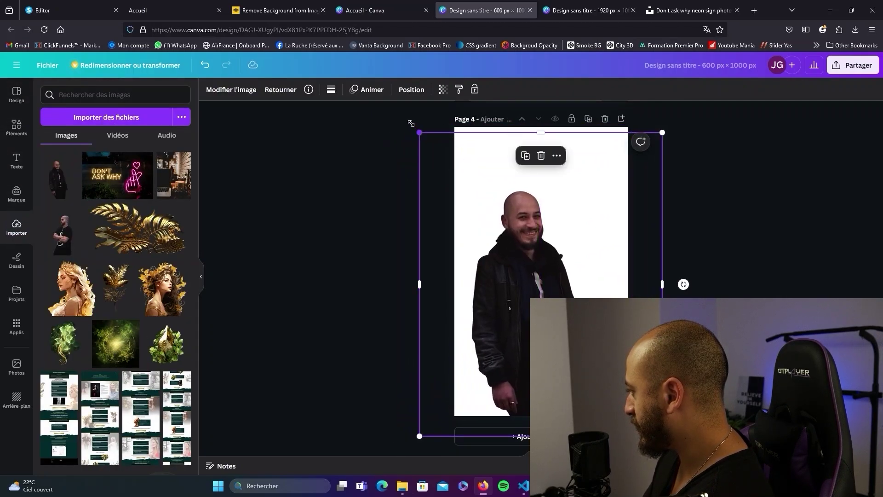
Tilt the portrait cutout slightly clockwise, enlarge it until the upper body fills page 4, and adjust its position.
drag(411, 123, 710, 278)
scroll(569, 249, up, 2)
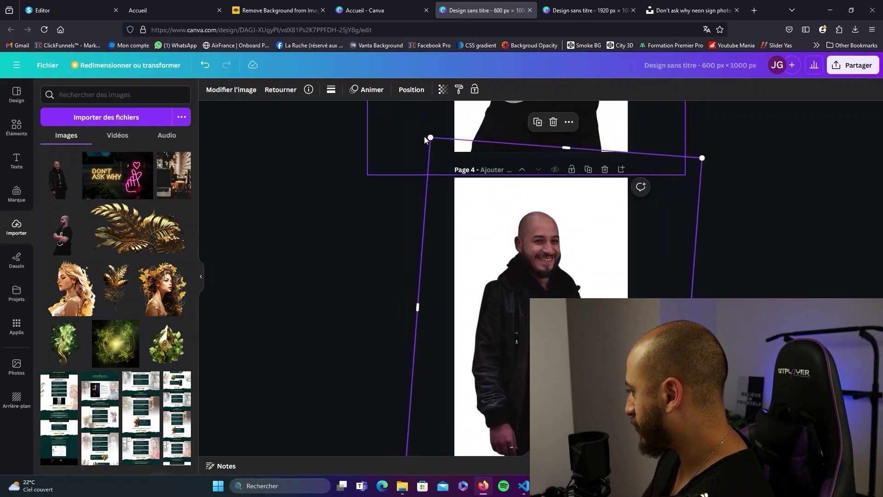
drag(416, 117, 396, 113)
scroll(548, 285, down, 2)
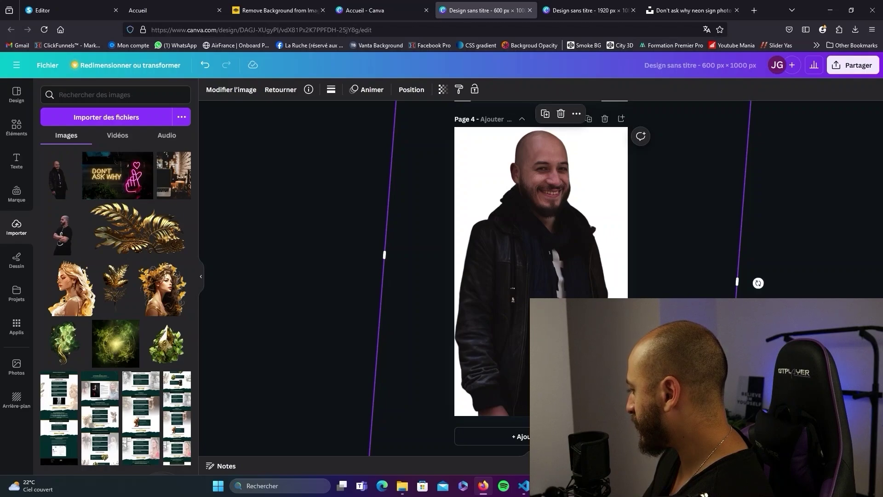
drag(558, 208, 561, 211)
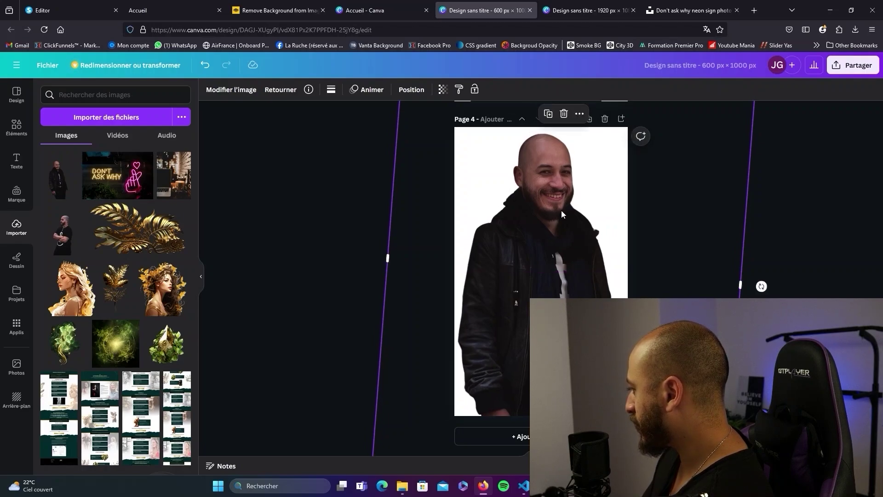
drag(553, 258, 551, 256)
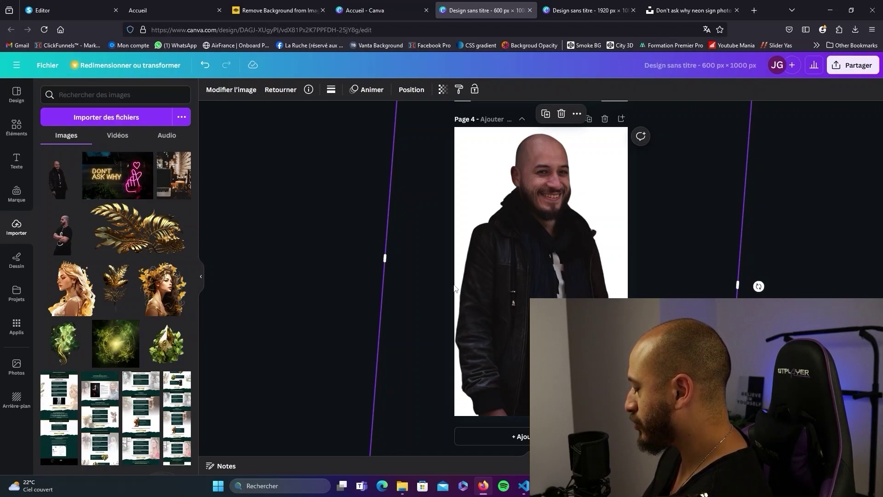
click(441, 279)
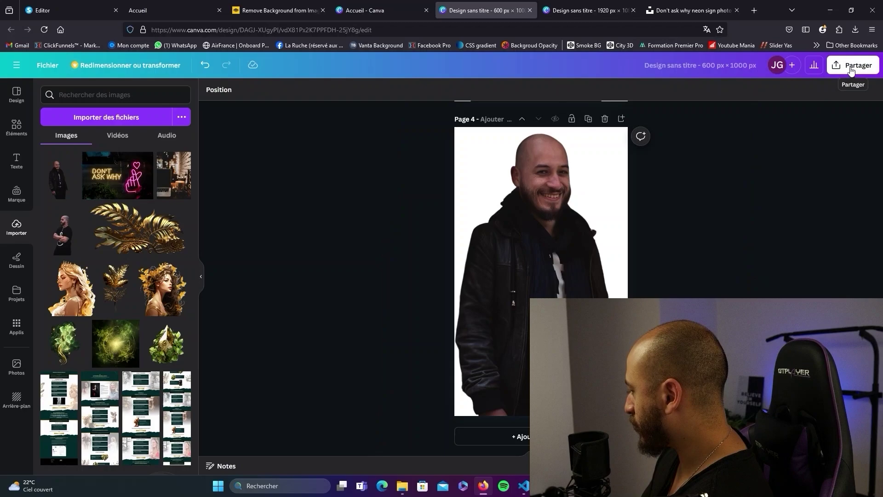
Download the new portrait page of the design as a compressed PNG with a transparent background.
click(848, 66)
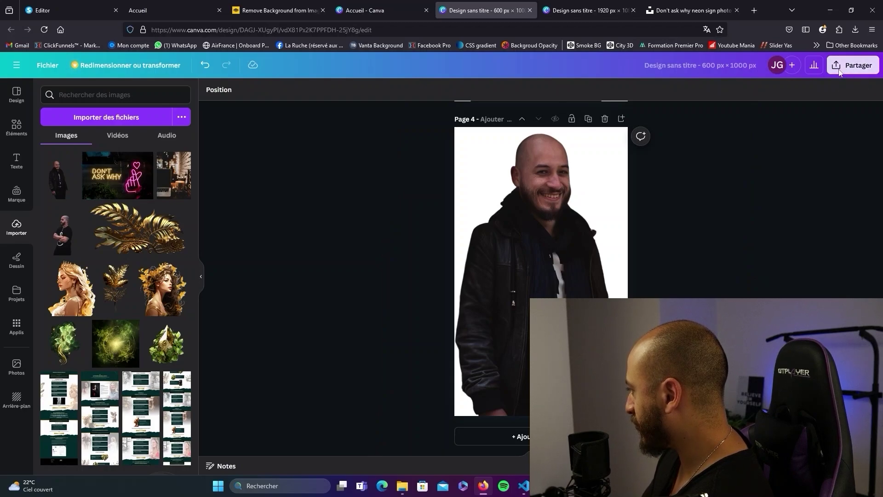
click(745, 290)
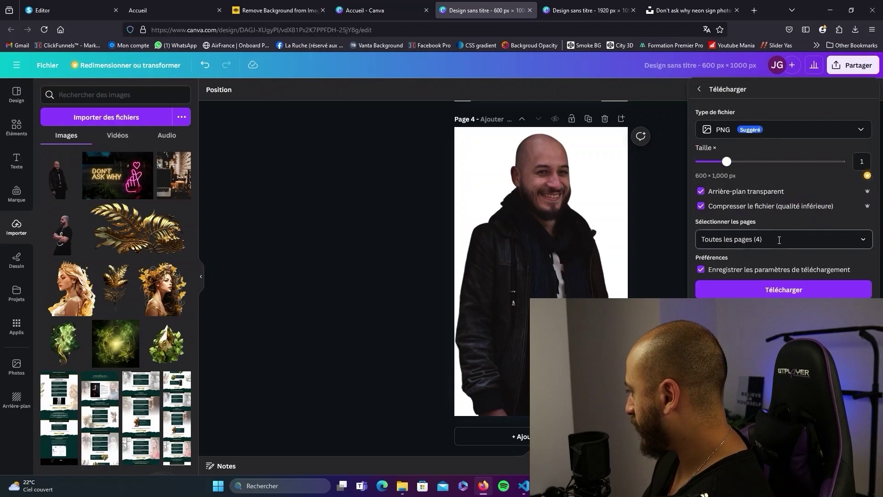
click(779, 239)
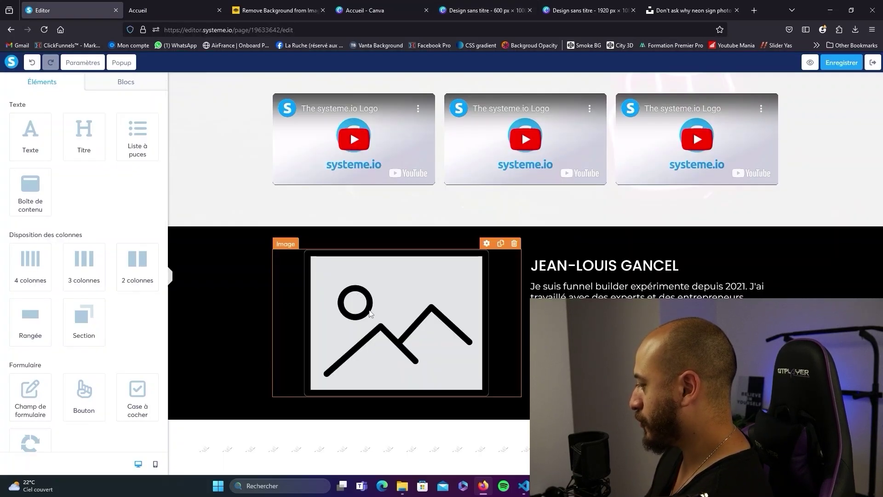
In the systeme.io editor, replace the black section's placeholder image with Designsanstitre19.png and set the image size to 400.
scroll(258, 234, down, 6)
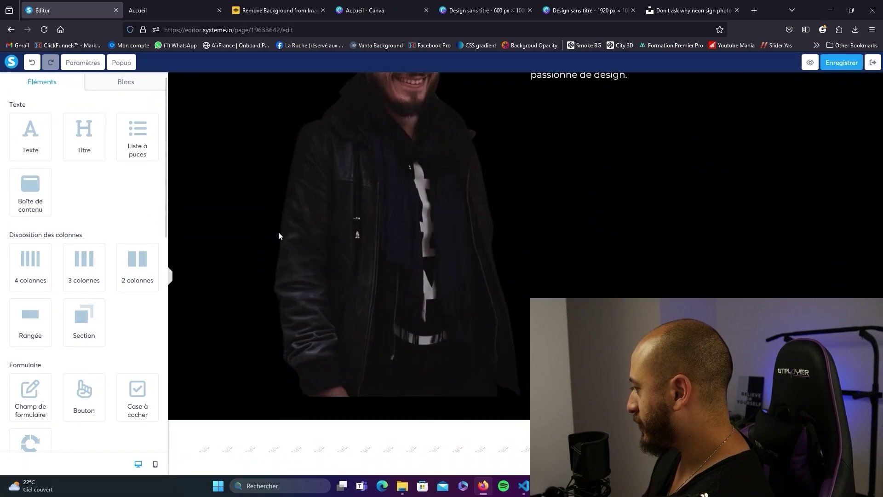
scroll(299, 244, up, 4)
scroll(342, 275, up, 2)
click(348, 307)
scroll(348, 307, down, 3)
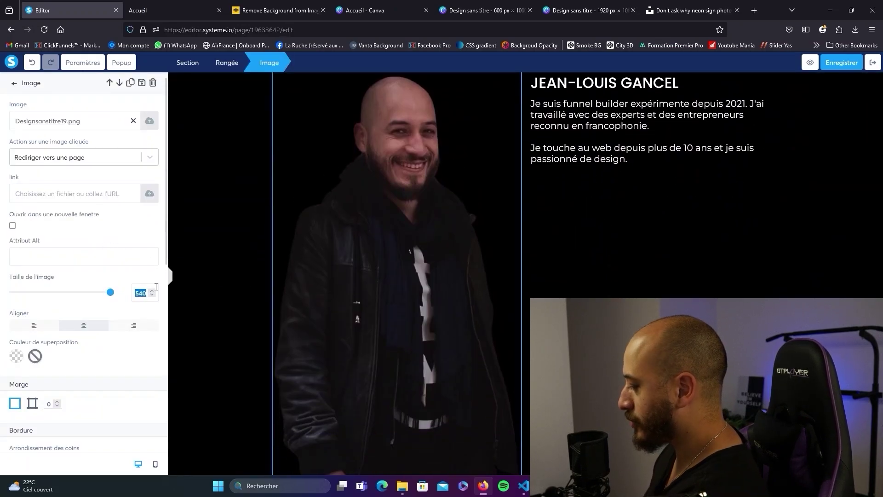
text(400)
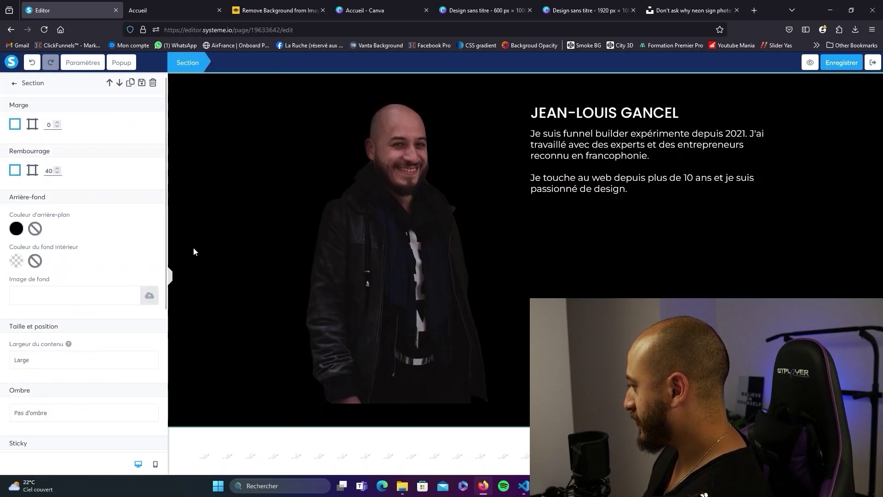
Set the bottom padding of both the black section and its row to 0.
click(217, 294)
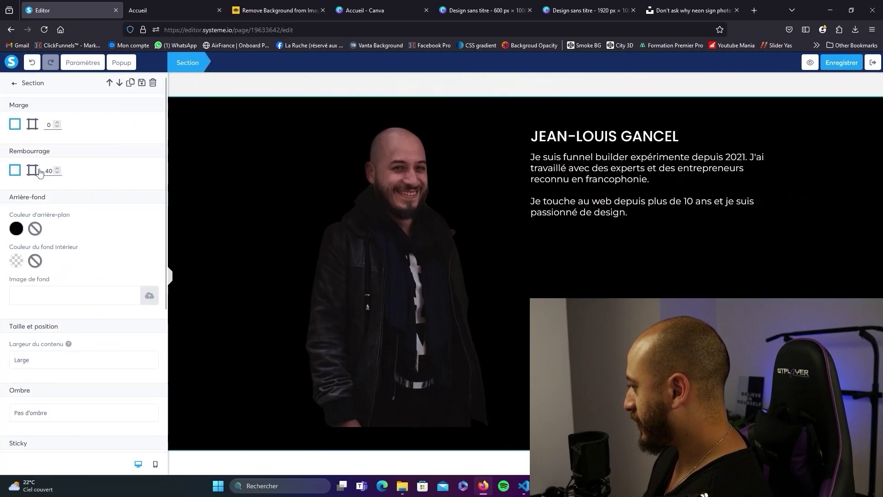
click(32, 170)
drag(33, 289, 14, 289)
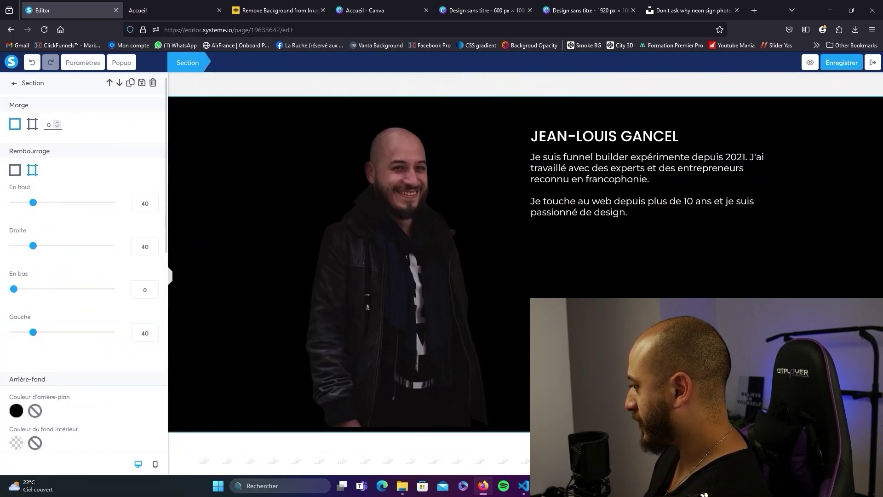
key(Escape)
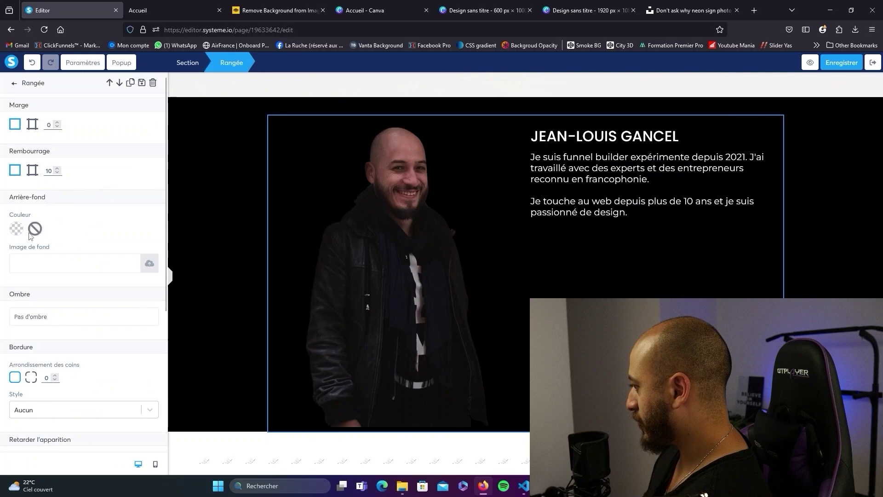
click(33, 171)
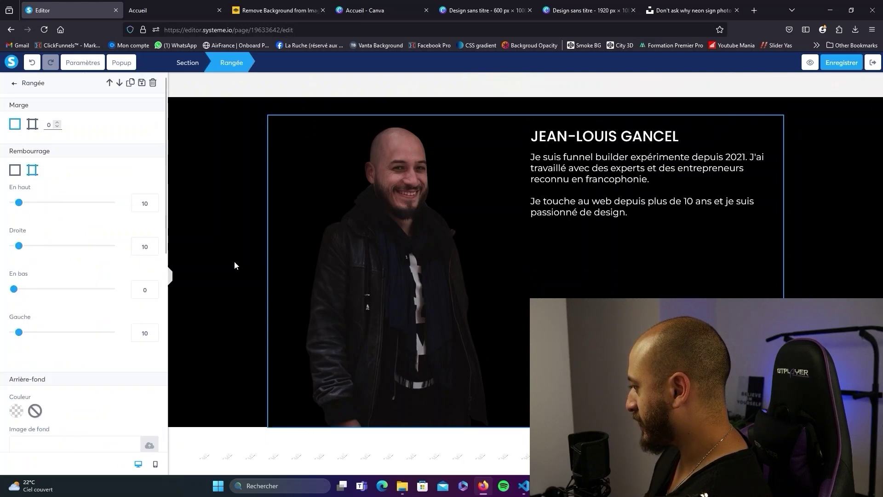
key(Escape)
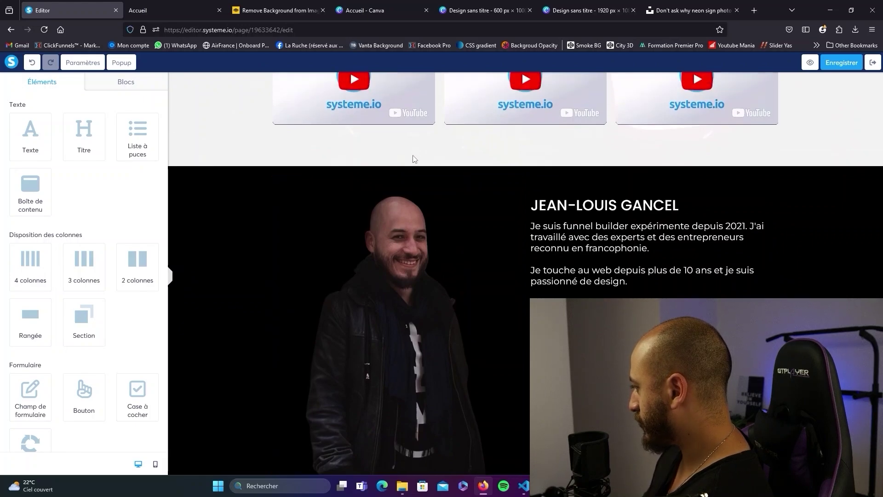
Set the bottom padding of the "ETUDES DE CAS" section to 180.
scroll(387, 219, up, 5)
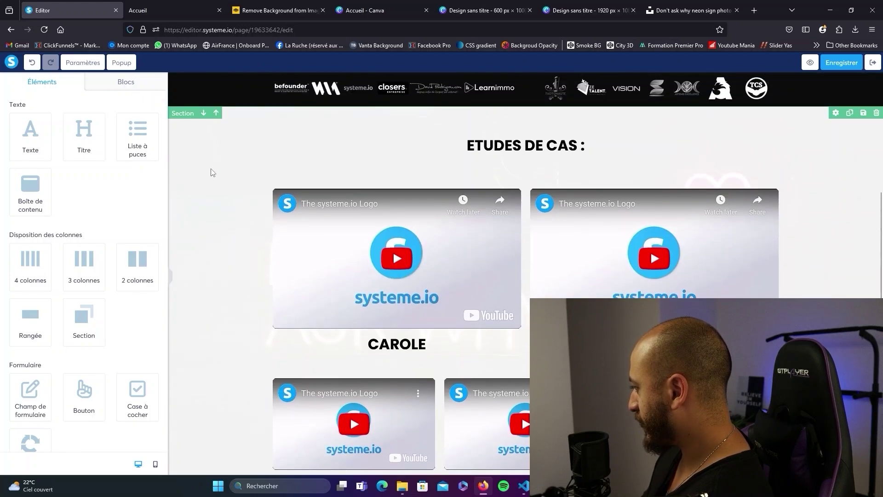
click(198, 201)
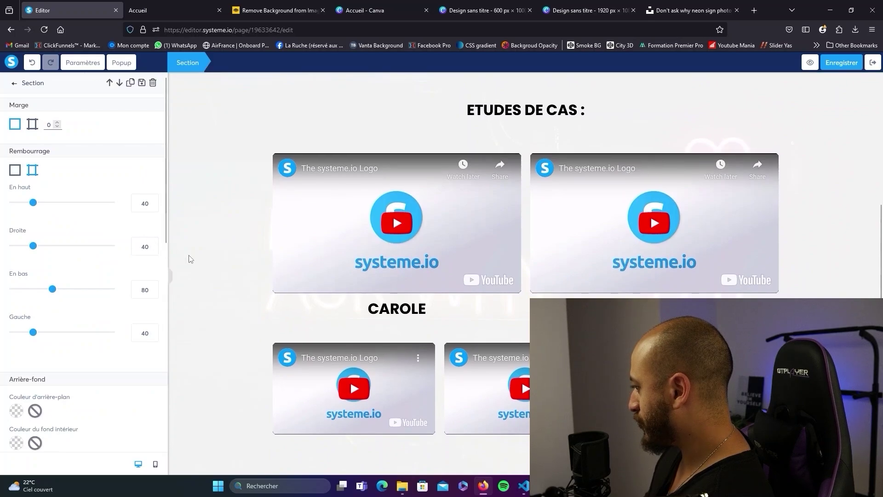
click(139, 288)
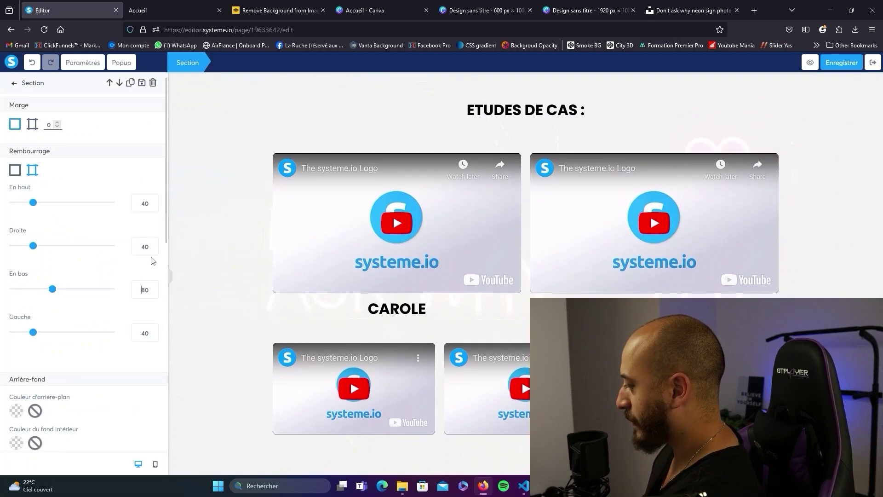
text(1)
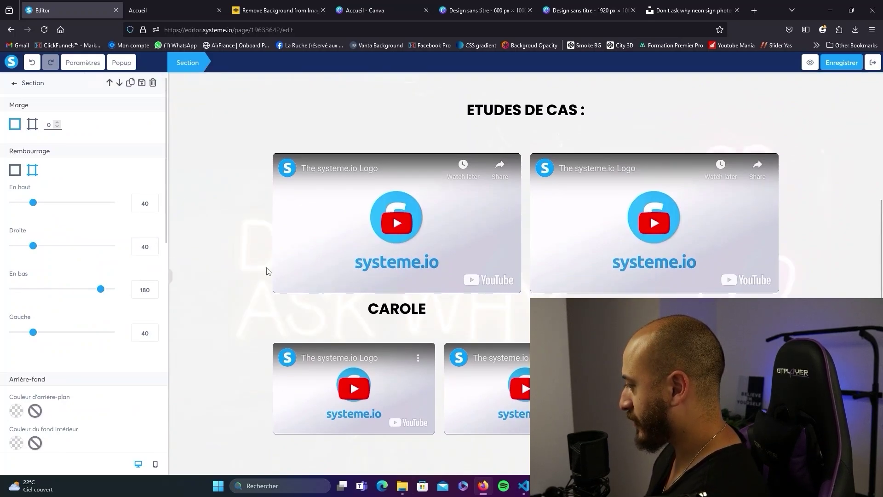
Set the top margin of the presenter's portrait image in the black section to -200.
scroll(268, 272, down, 5)
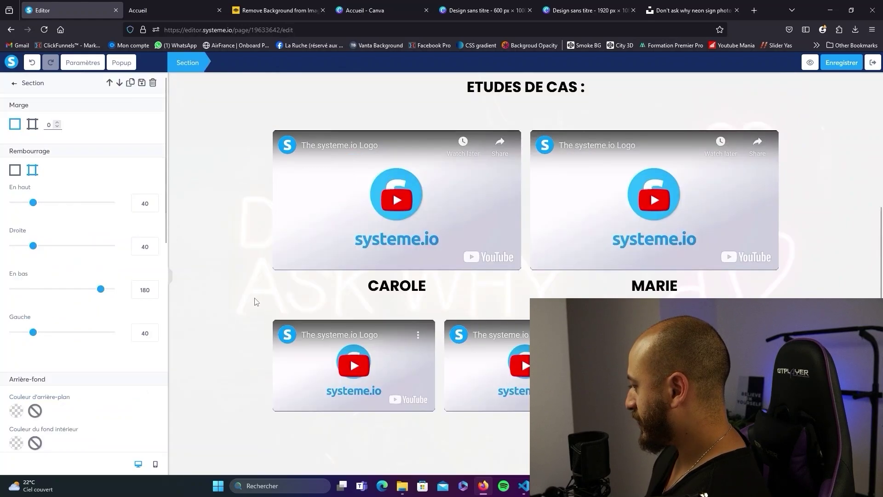
scroll(256, 300, down, 9)
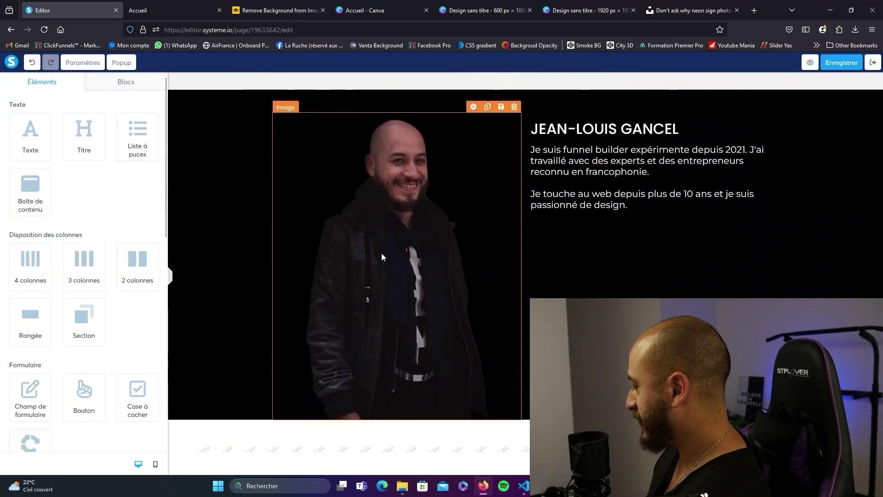
click(382, 254)
scroll(86, 289, down, 3)
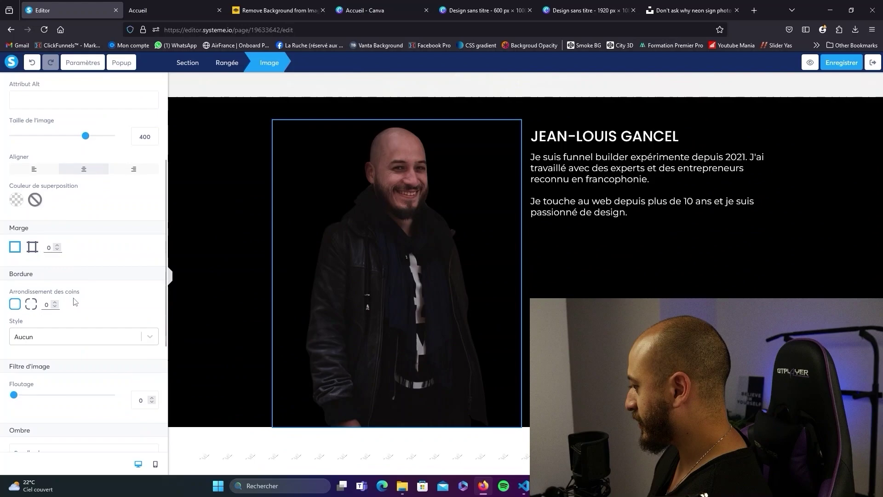
click(32, 237)
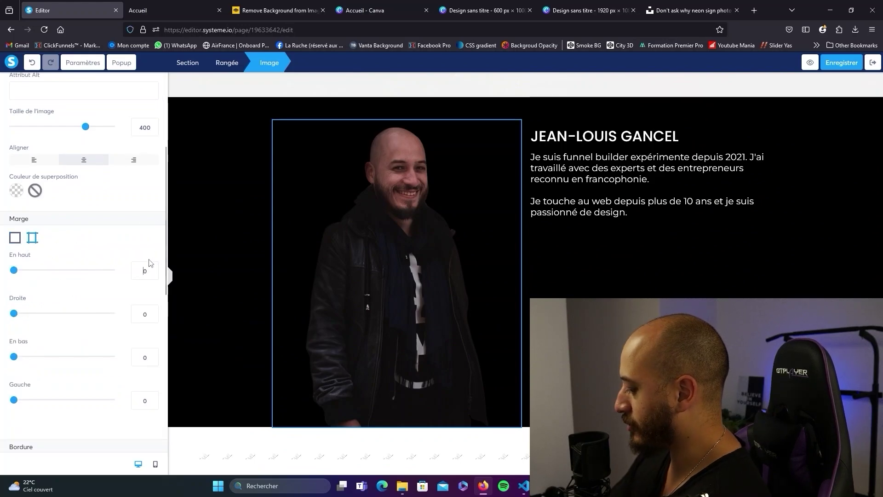
text(155)
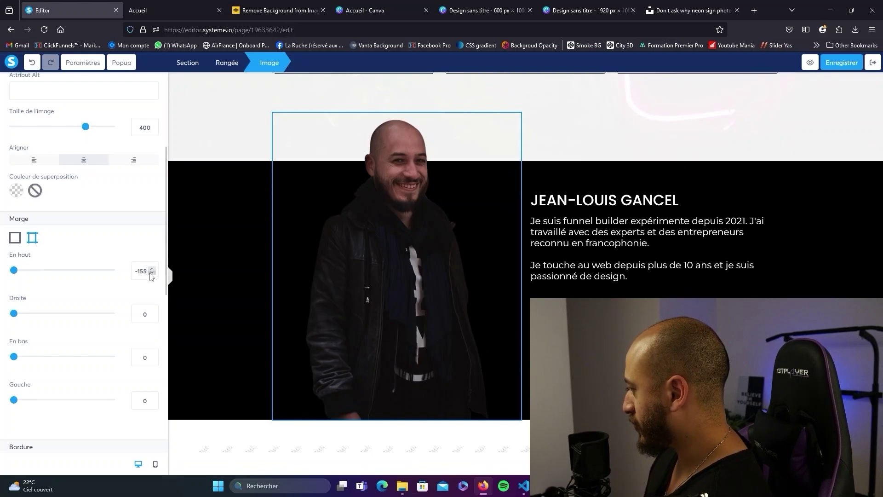
click(169, 276)
scroll(385, 252, up, 2)
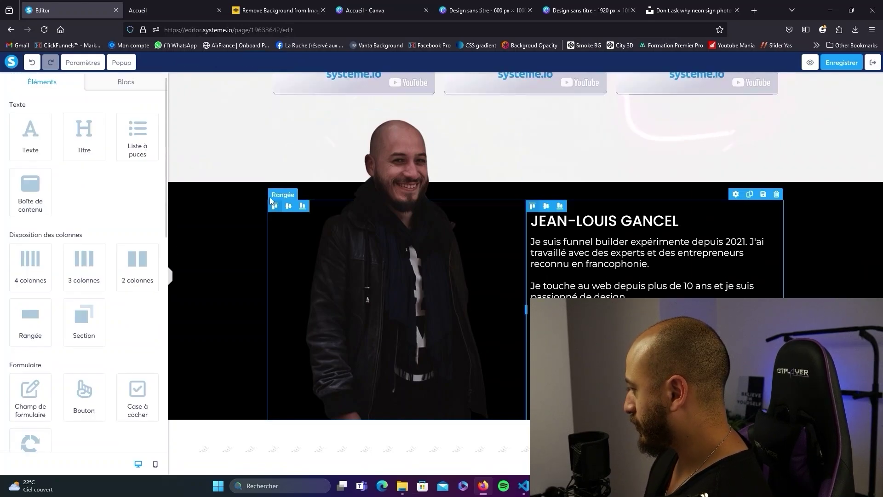
scroll(385, 256, down, 2)
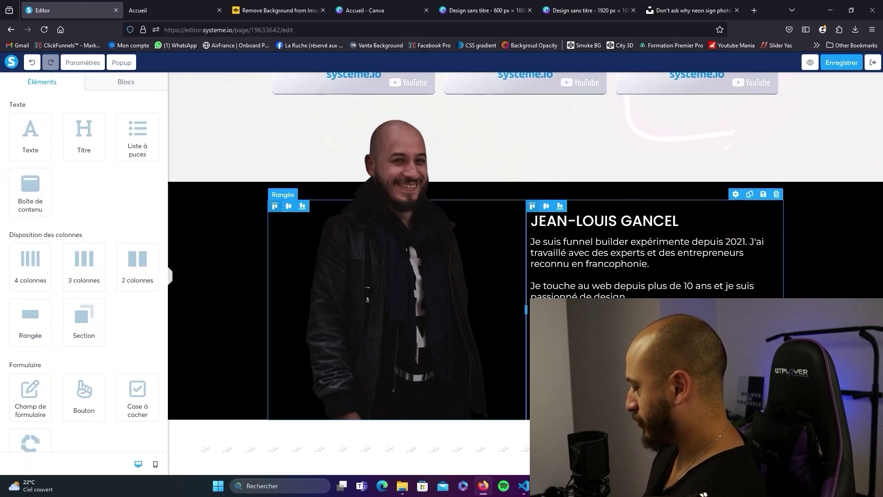
Duplicate the hero's "Prendre rendez-vous" button and move the copy below the biography text in the black section.
scroll(488, 256, up, 20)
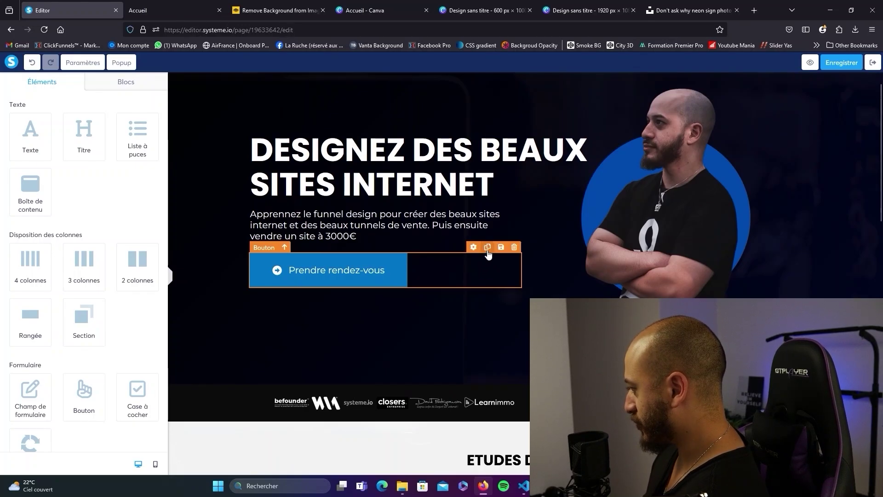
click(488, 247)
scroll(467, 300, down, 2)
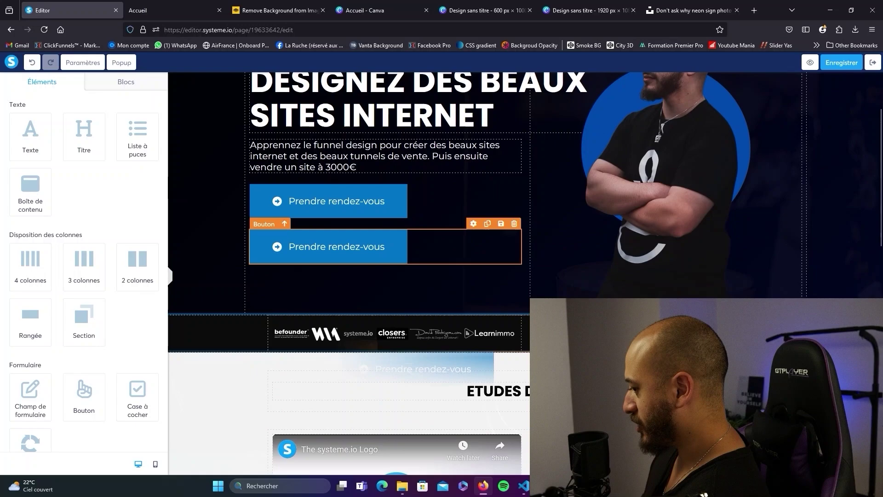
scroll(468, 299, down, 6)
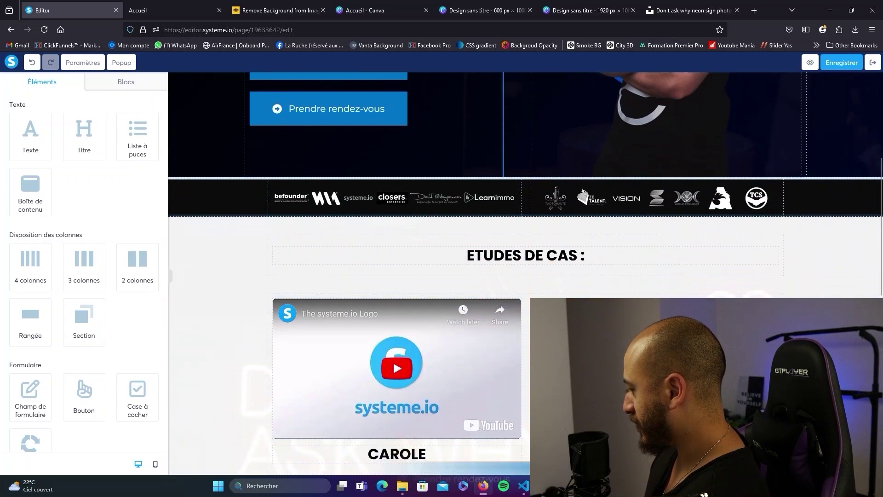
scroll(420, 270, down, 15)
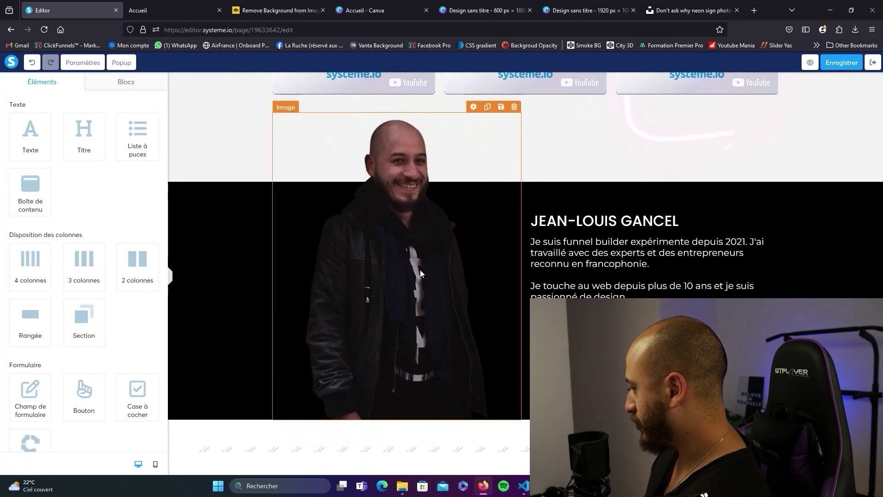
Preview the Accueil page and review it from the hero down to the biography section.
click(810, 62)
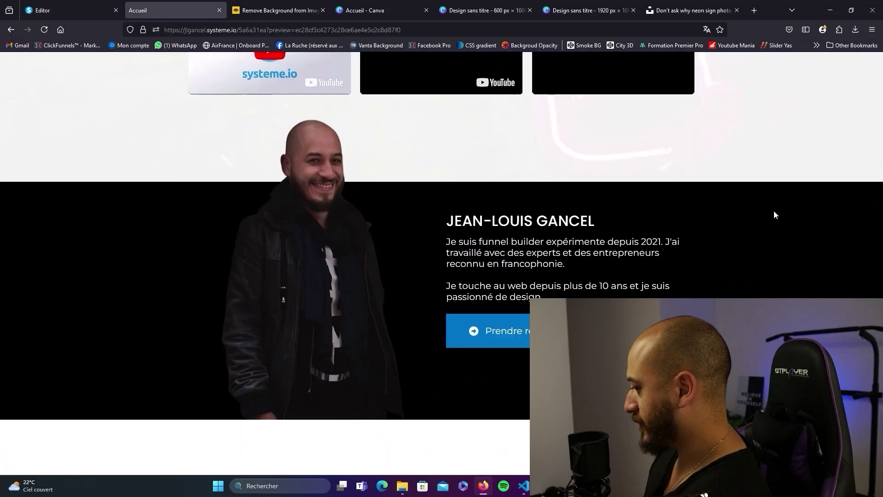
scroll(761, 213, up, 15)
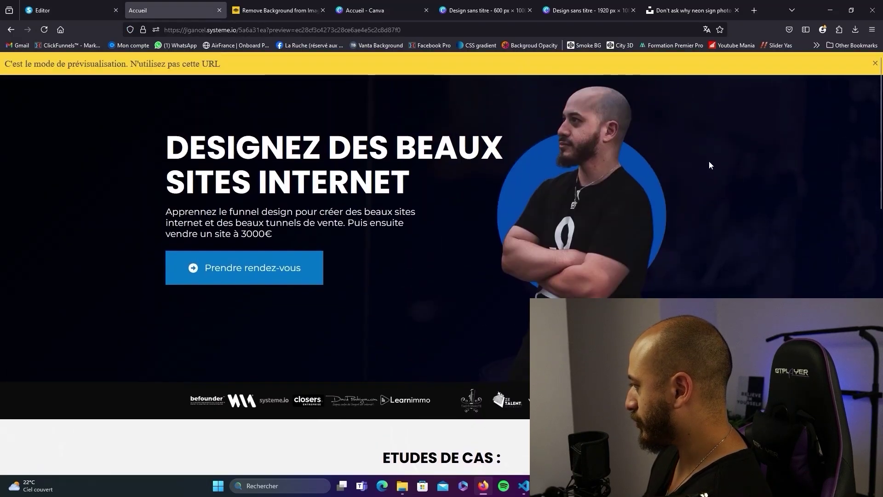
scroll(552, 177, down, 15)
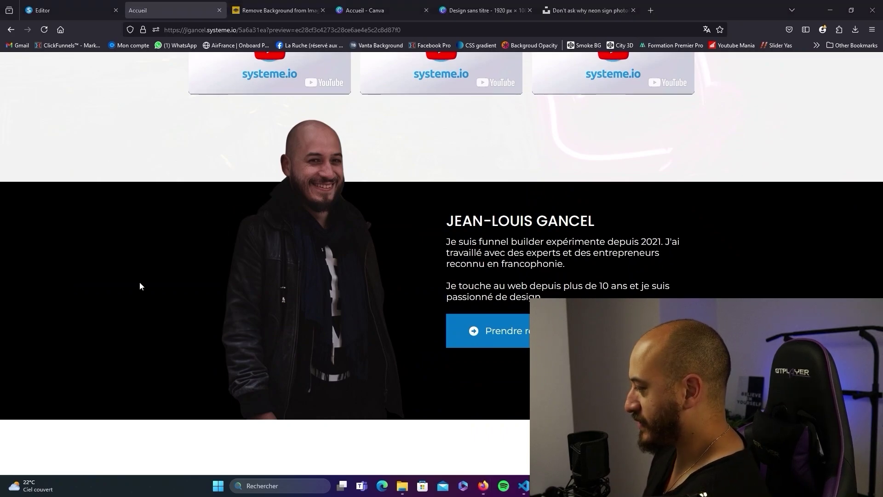
scroll(132, 286, up, 15)
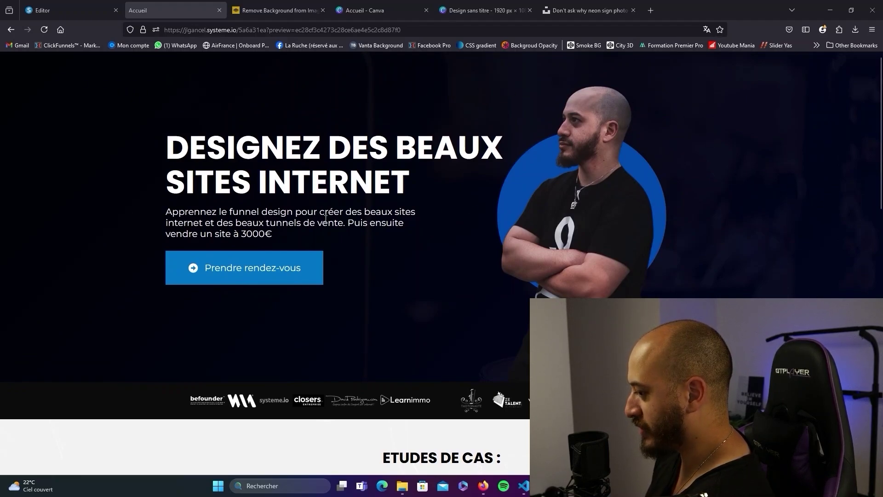
scroll(326, 219, down, 15)
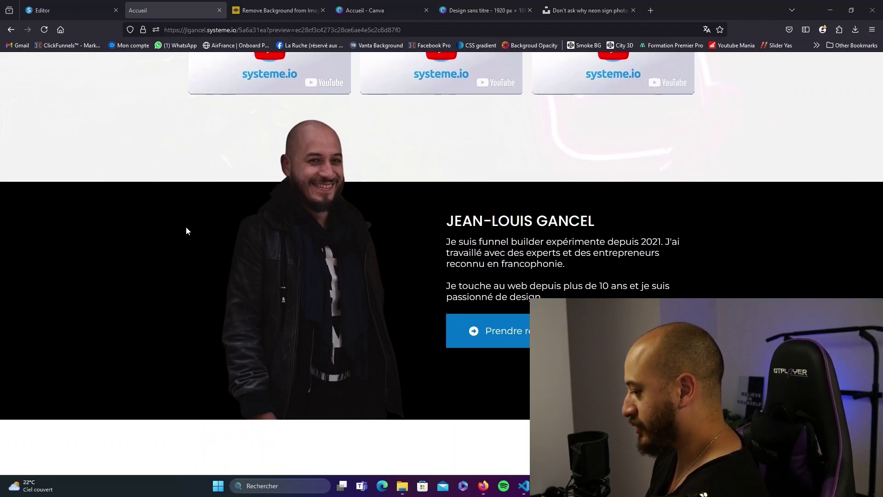
Switch to the 1920 × 1080 px Canva design and add a new page after page 2.
click(472, 8)
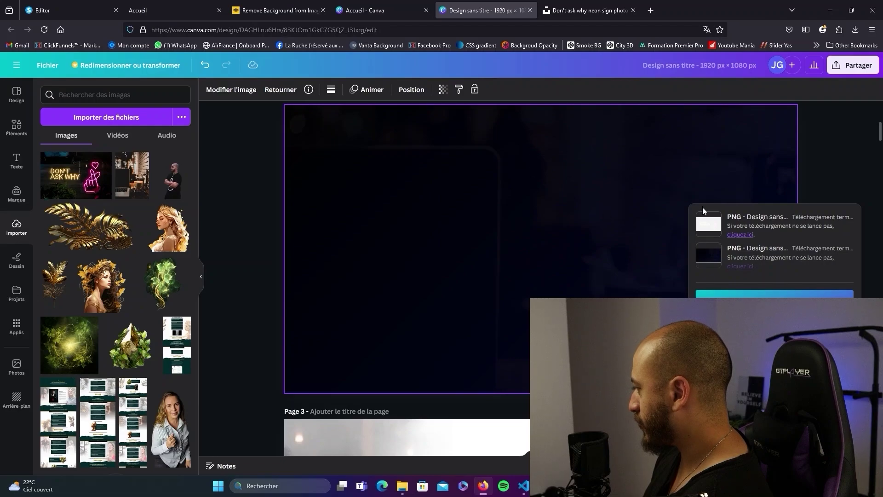
scroll(769, 153, up, 3)
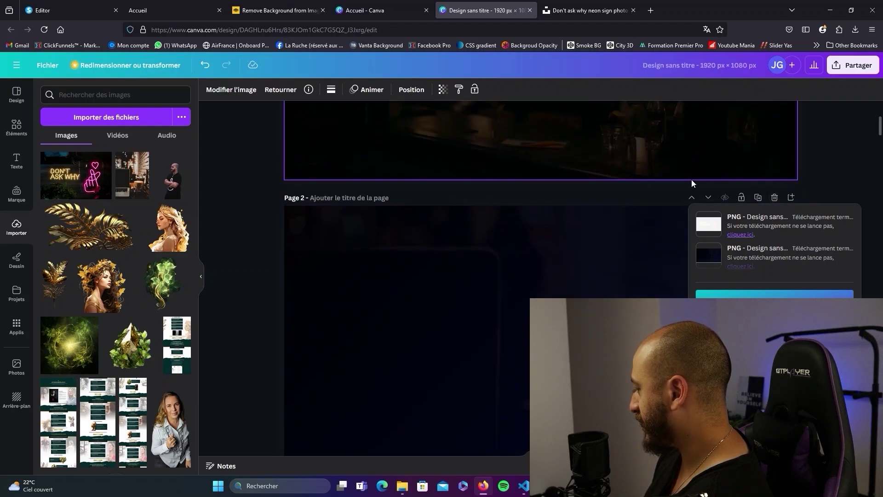
scroll(691, 180, down, 1)
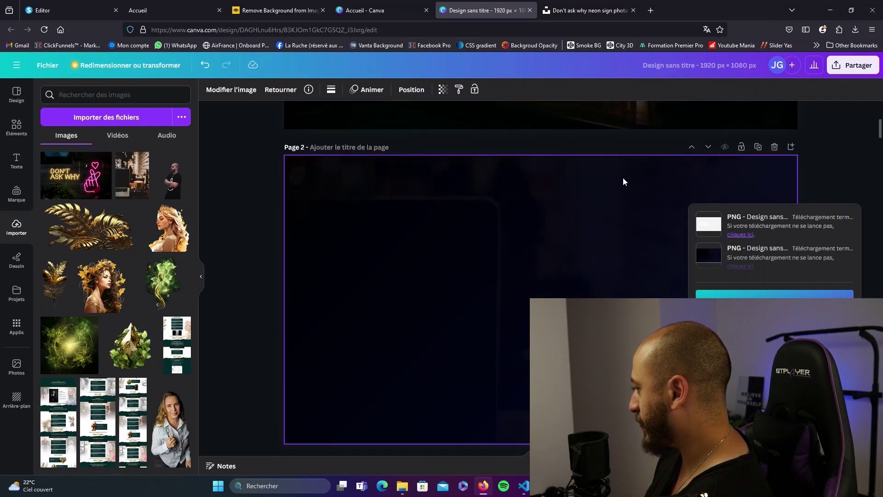
click(791, 146)
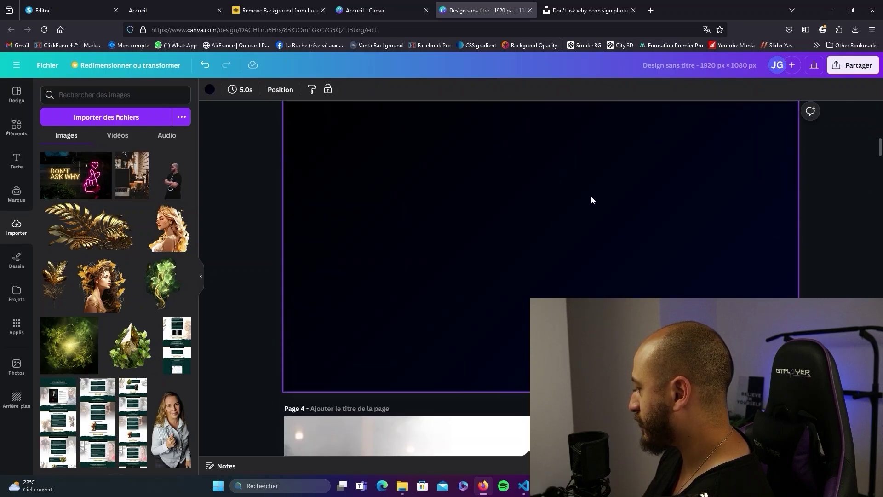
Change page 3's black-to-dark-blue background gradient to the top-to-bottom linear style.
scroll(540, 248, up, 5)
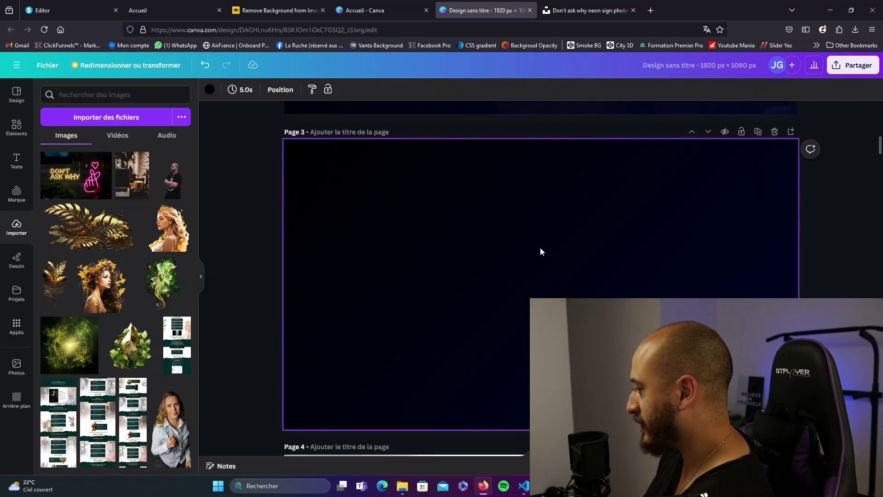
scroll(506, 195, down, 4)
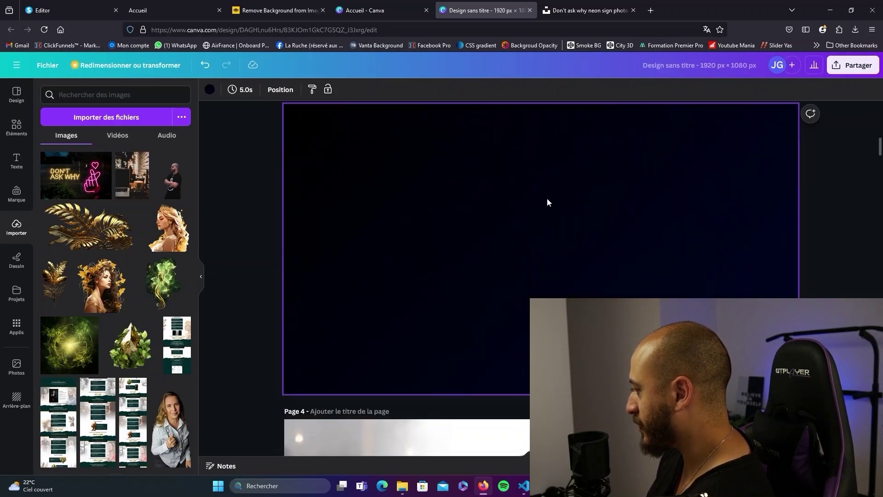
click(211, 91)
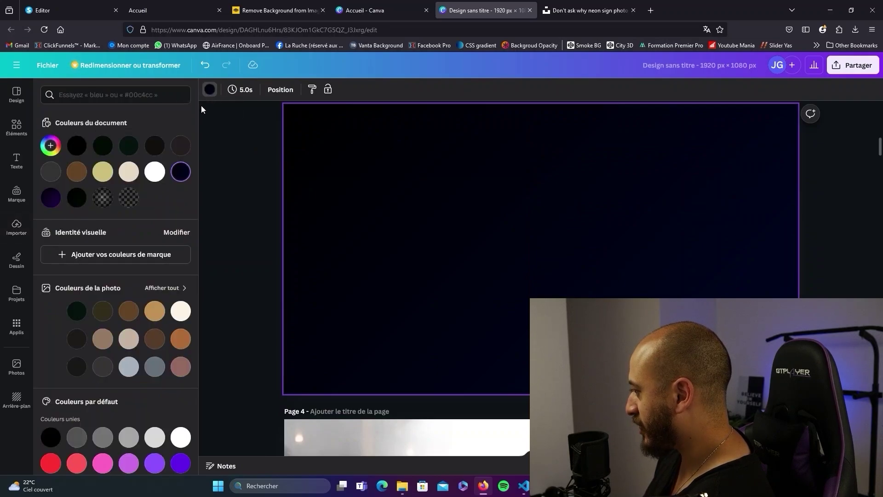
click(180, 174)
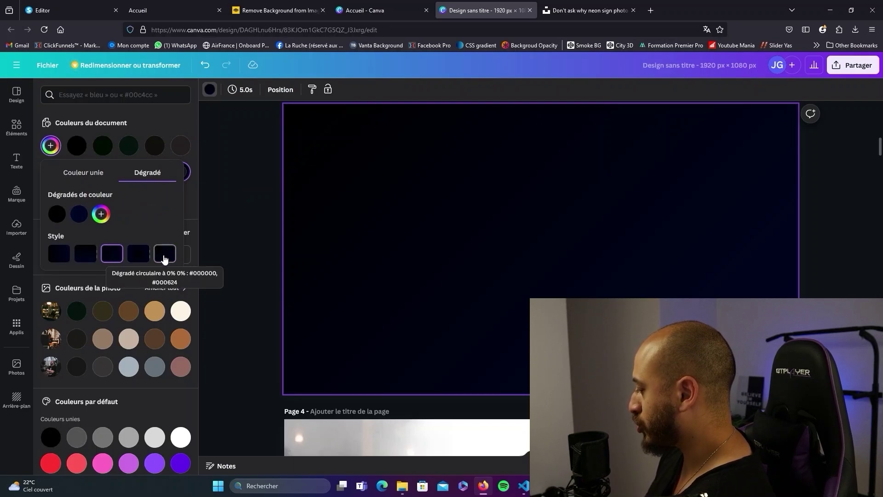
click(168, 257)
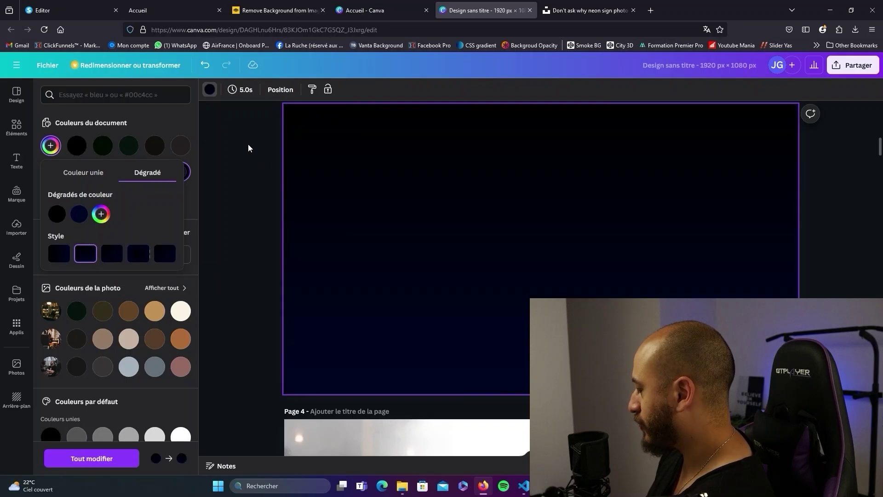
scroll(310, 216, up, 2)
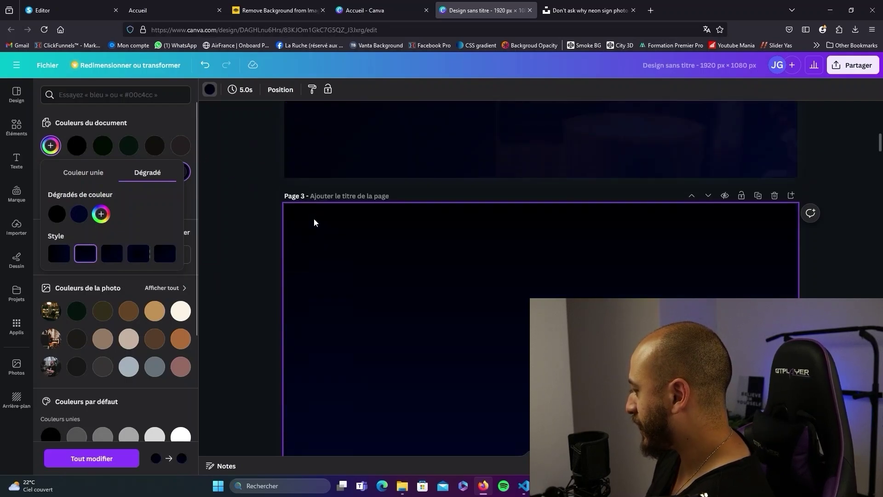
scroll(396, 228, down, 2)
scroll(375, 228, up, 2)
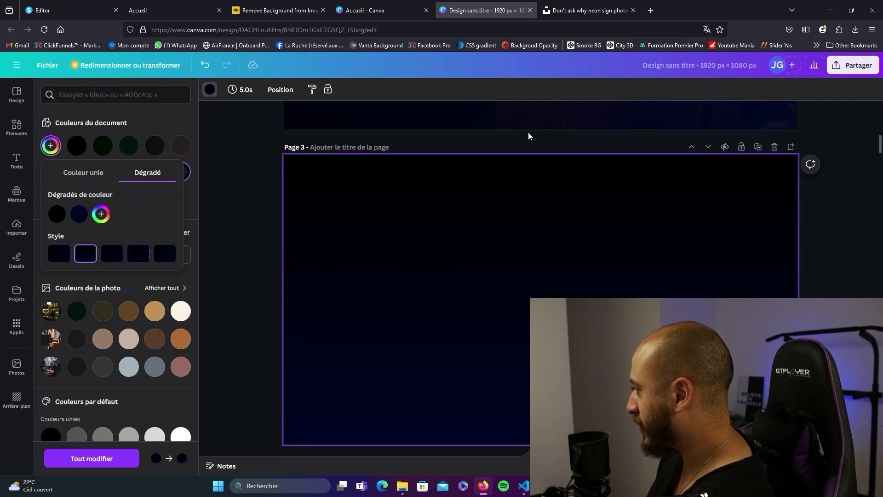
Open the sharing options for the design with the faded smartphone photo, and check the biography section's background in the page preview.
click(853, 65)
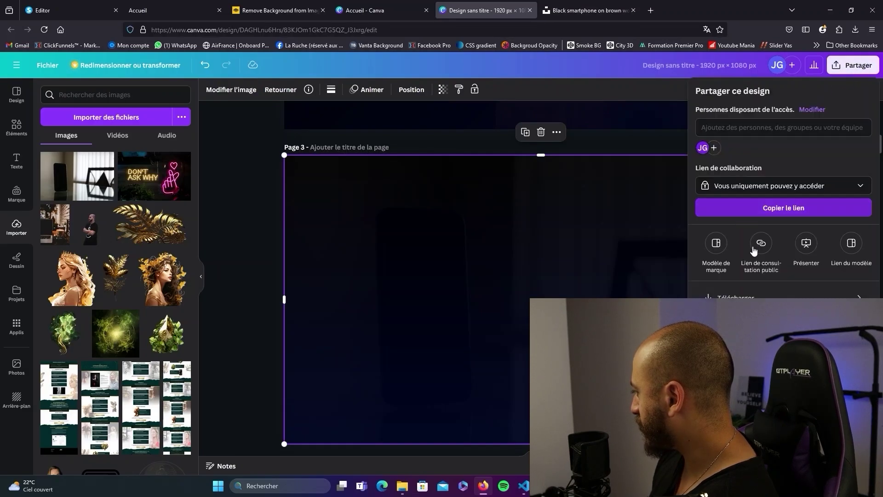
key(ctrl+2)
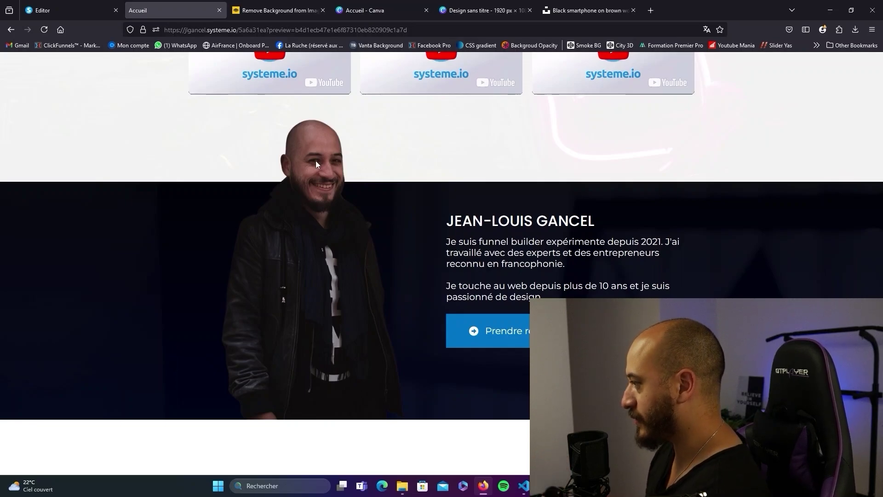
Back in the systeme.io editor, set the portrait image's top margin to -202 and preview the page.
click(69, 10)
click(582, 289)
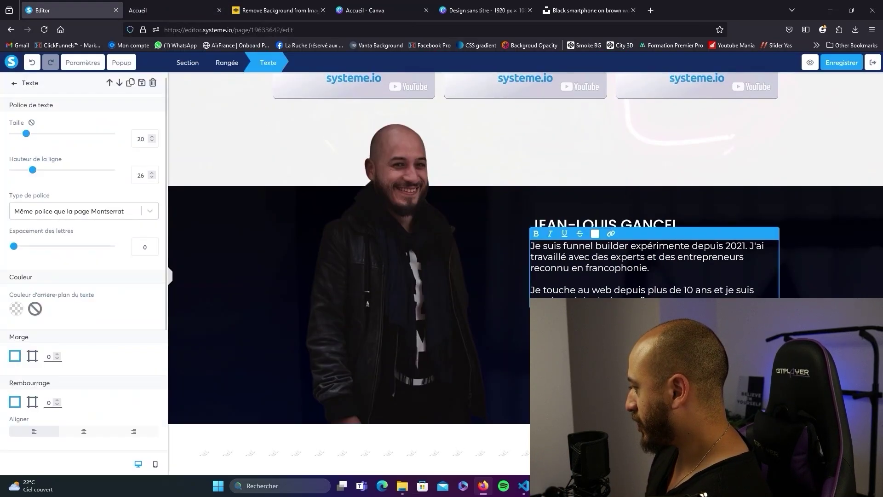
click(401, 239)
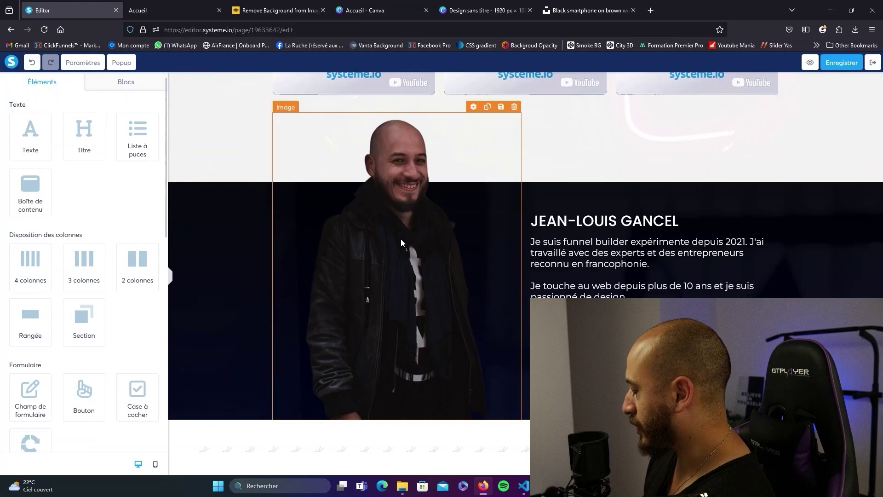
click(401, 240)
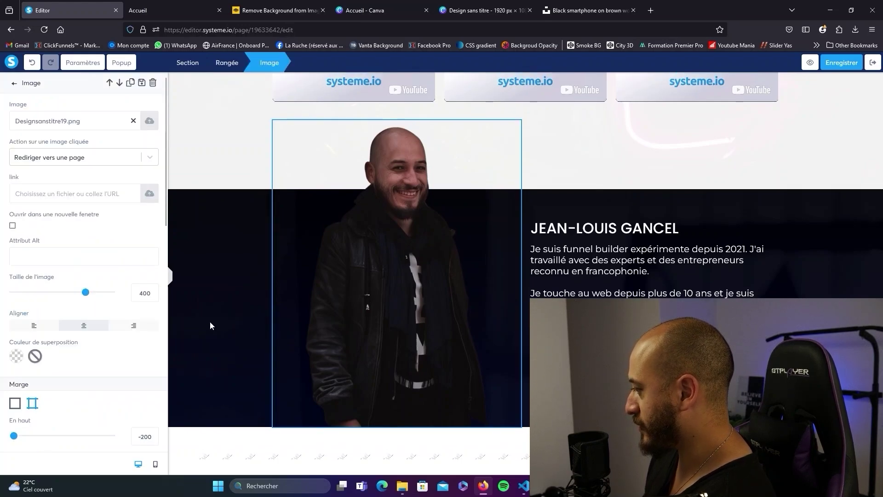
scroll(156, 276, down, 4)
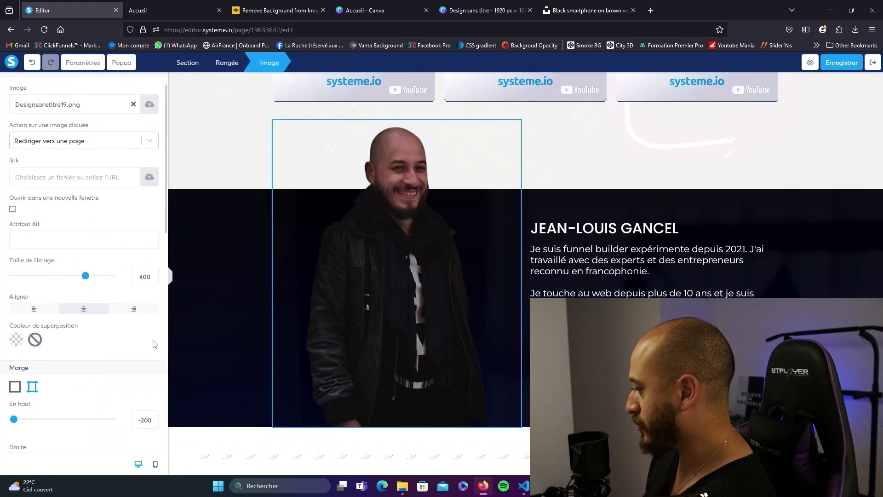
click(152, 273)
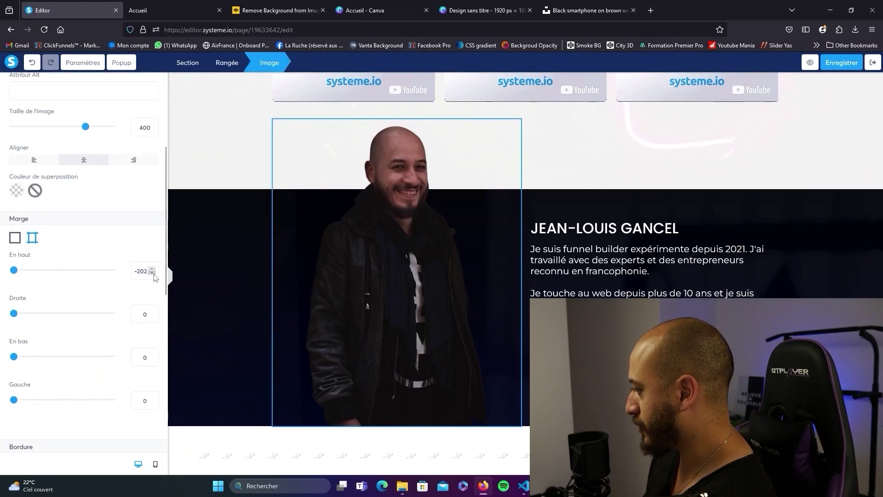
click(808, 121)
click(809, 62)
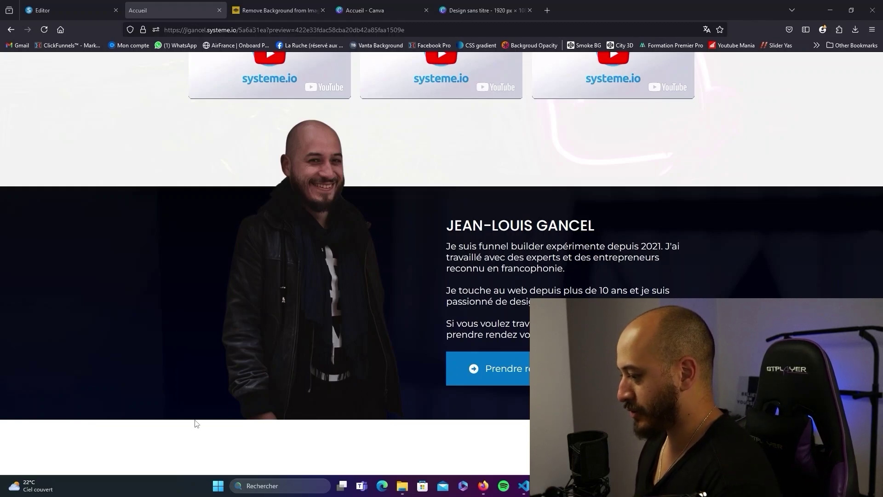
Back in the systeme.io editor, add a new section directly below the biography section and set its content width to Large.
key(ctrl+Tab)
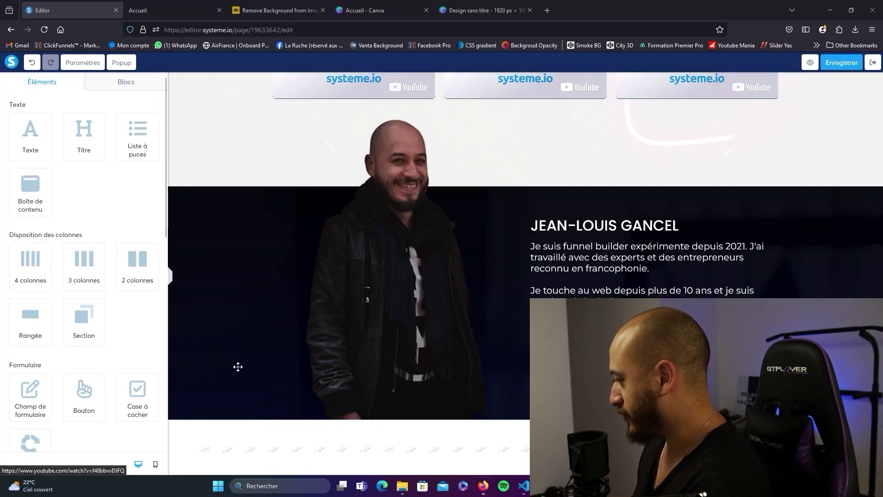
drag(84, 319, 246, 367)
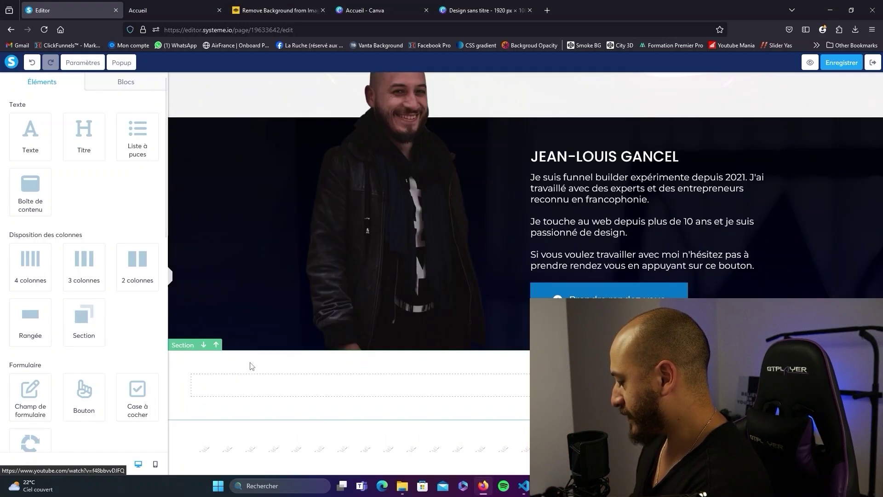
click(251, 367)
scroll(60, 271, down, 3)
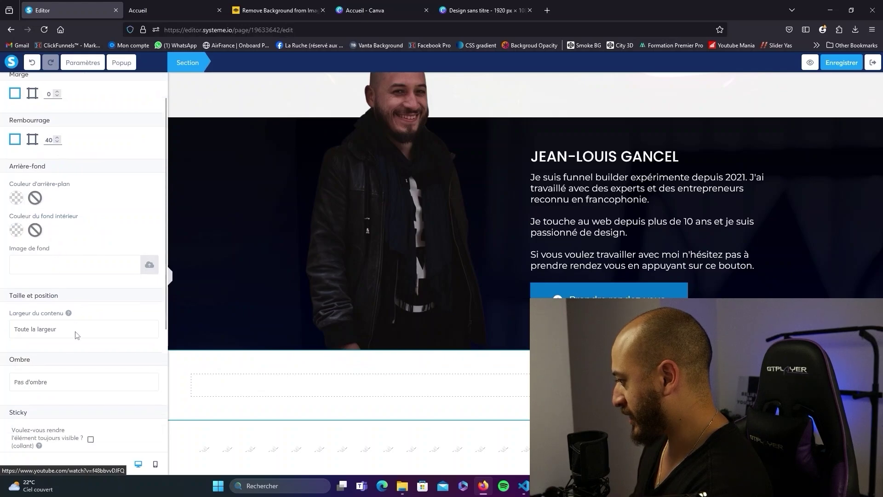
click(51, 278)
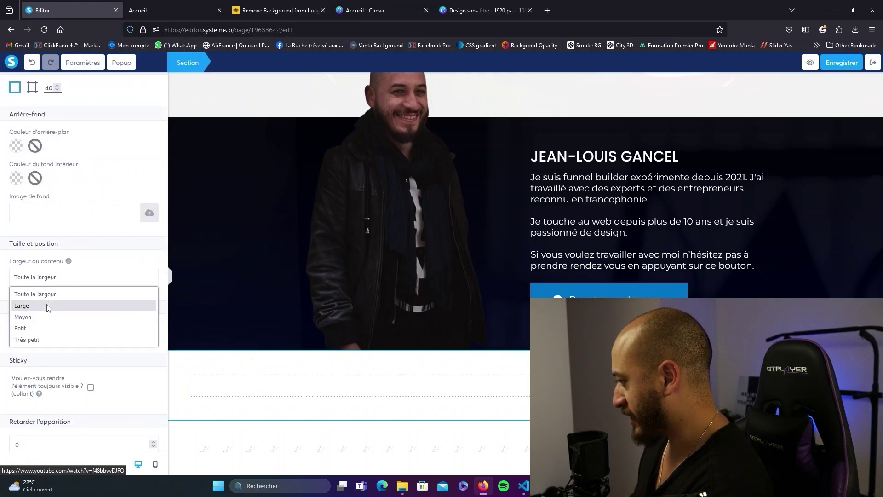
click(48, 305)
click(303, 391)
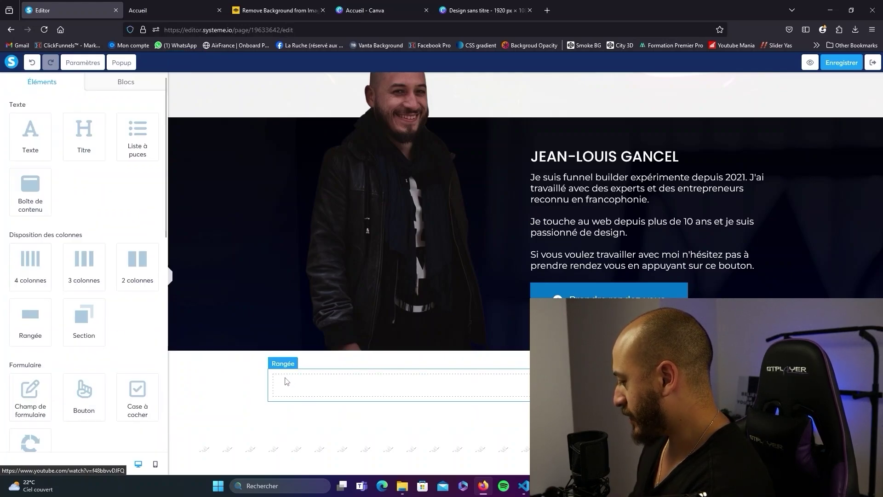
Set the new section's row to a top margin of -100 and give it a black background colour.
click(282, 384)
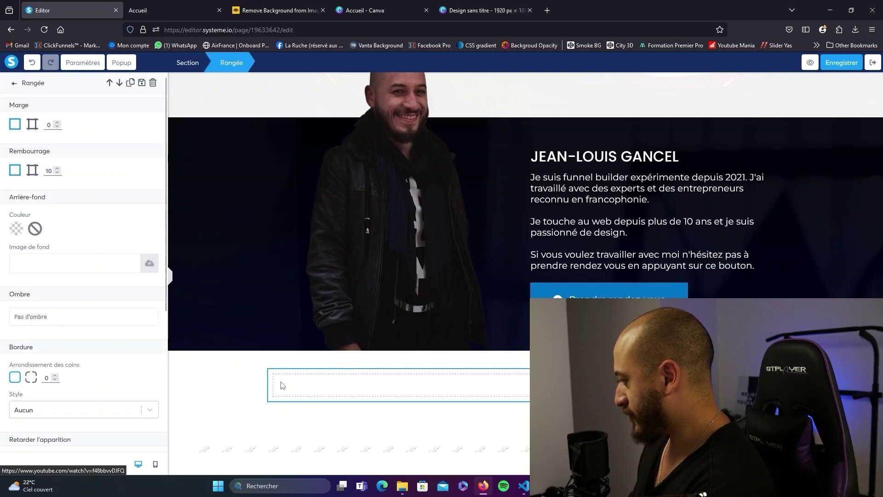
click(33, 123)
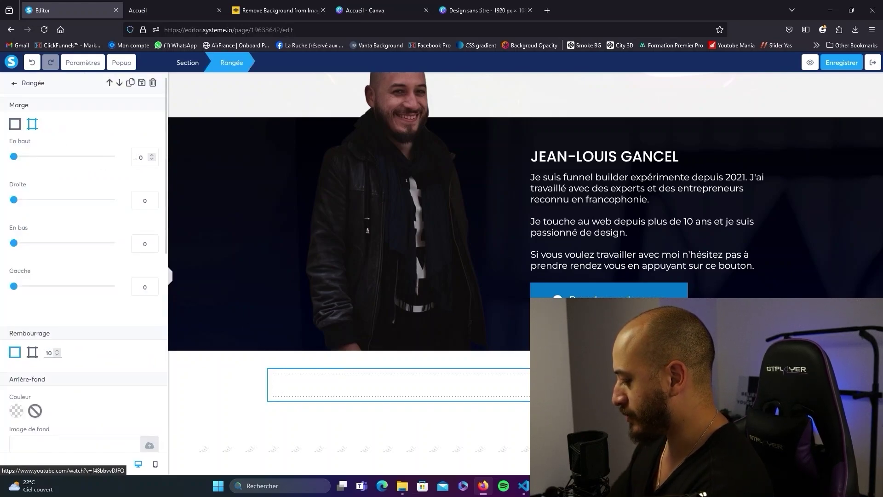
text(-)
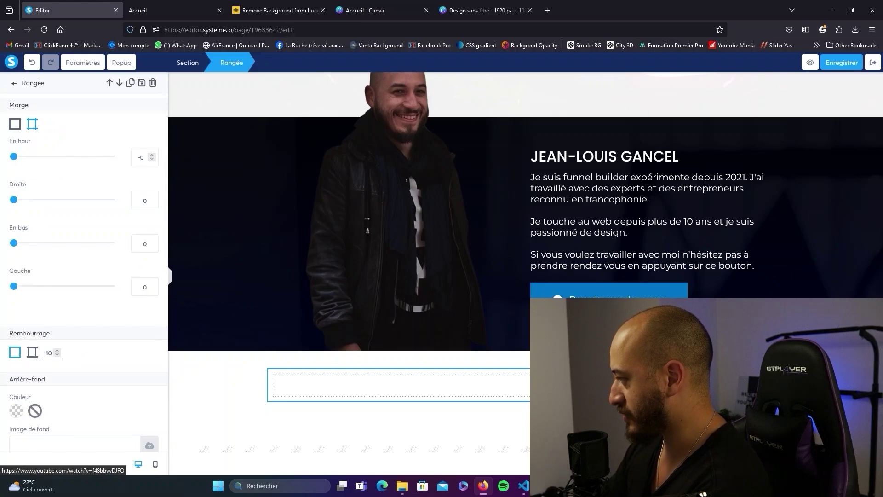
text(100)
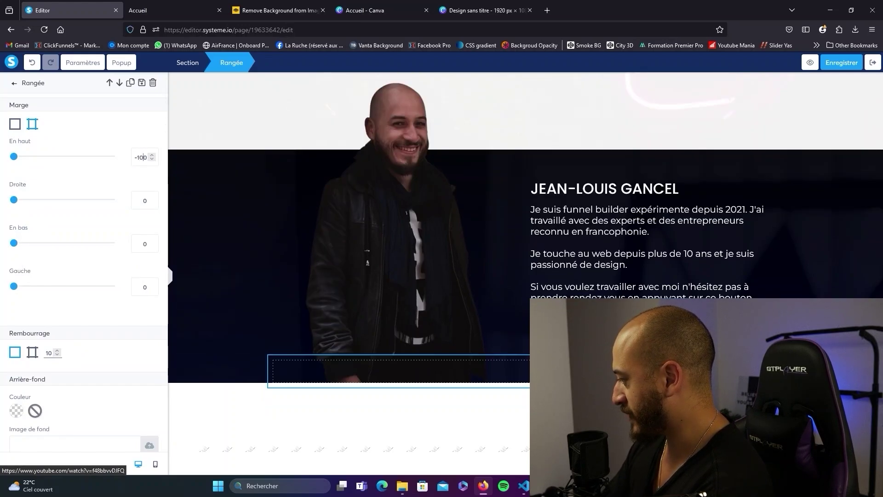
scroll(69, 276, down, 4)
click(16, 245)
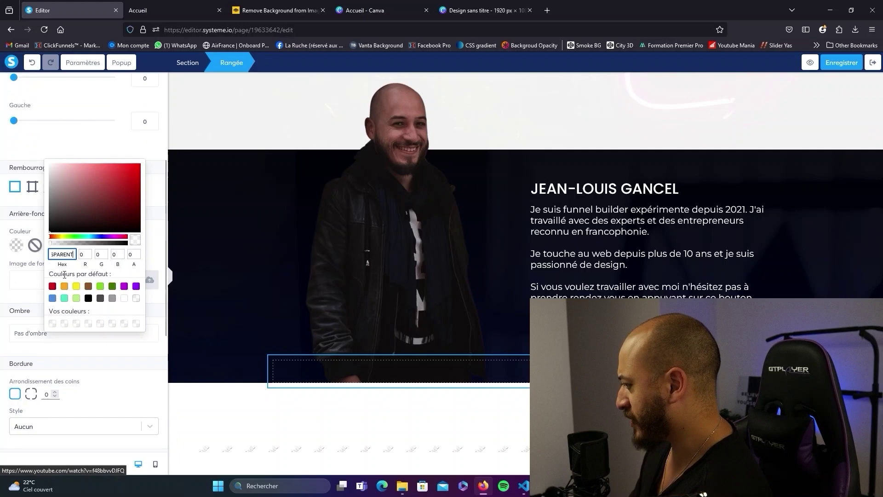
click(88, 298)
Set the black row's right and left margins to 90 and insert a two-column layout inside it.
click(280, 365)
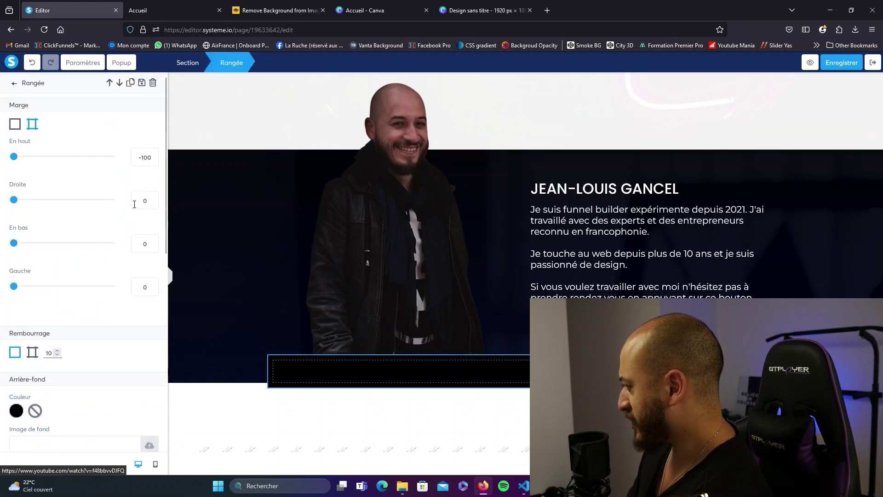
click(139, 200)
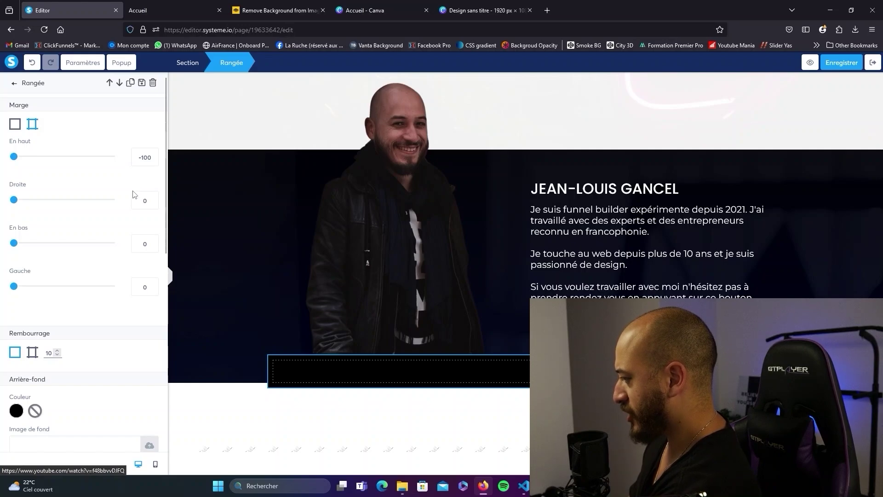
text(9)
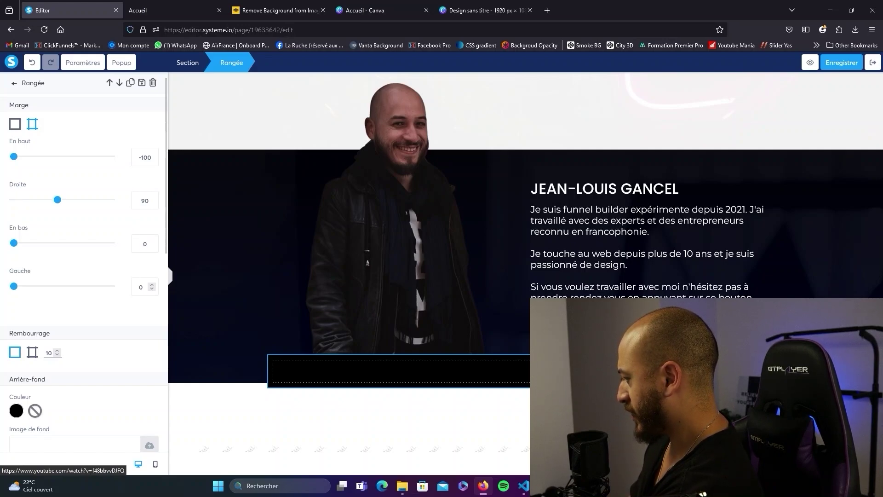
click(139, 287)
text(9)
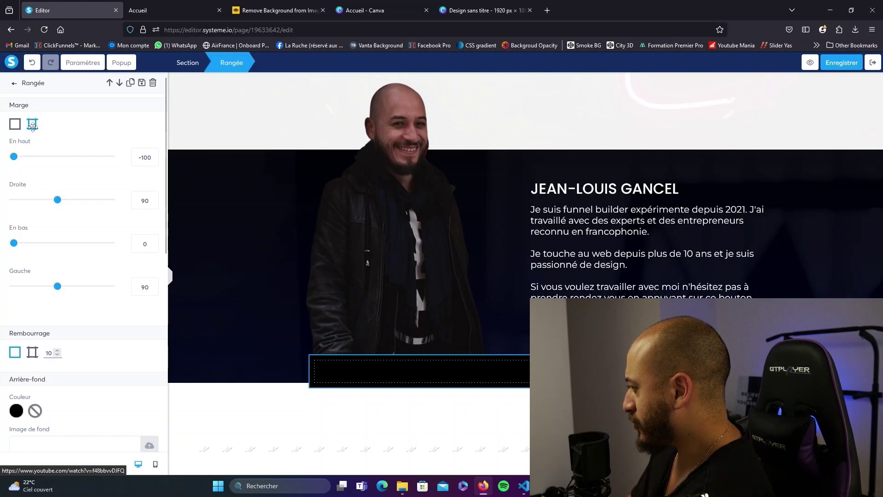
key(Escape)
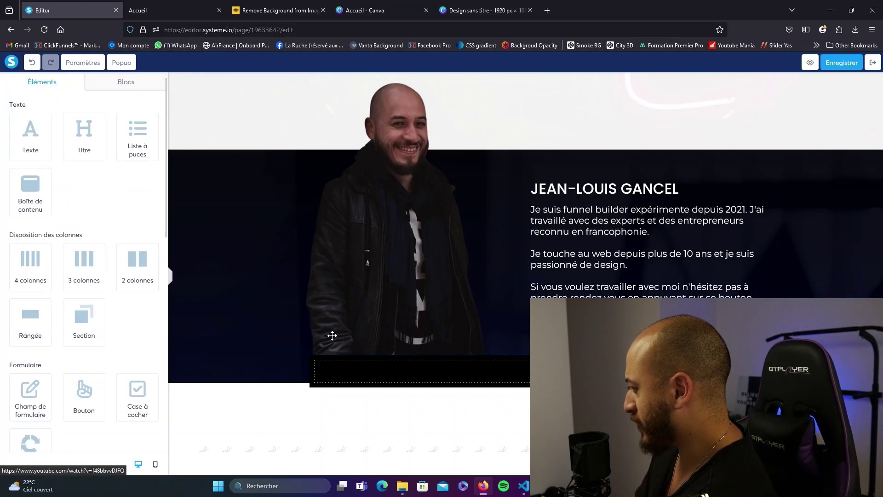
drag(137, 265, 376, 371)
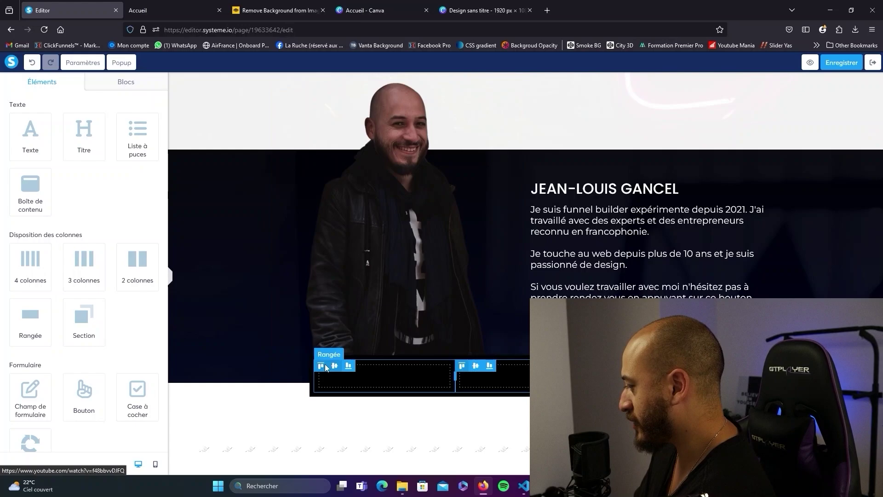
Increase the bottom padding of the dark biography section.
scroll(305, 322, up, 2)
scroll(357, 283, down, 2)
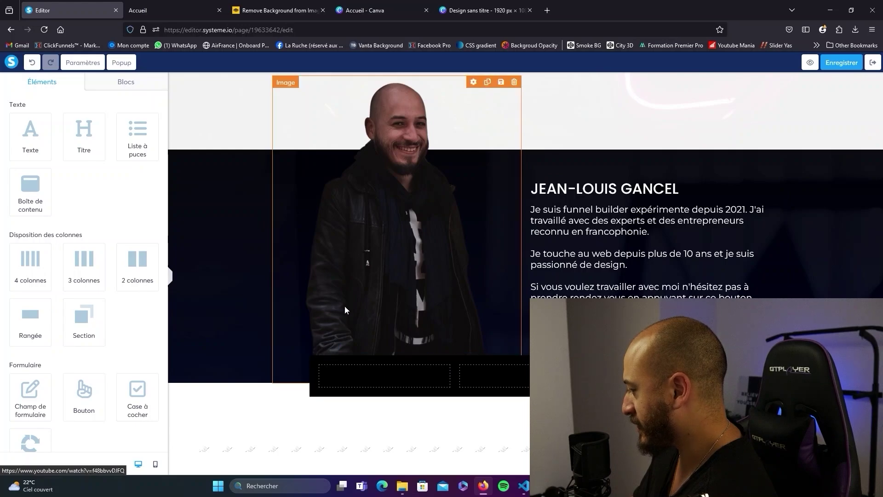
click(228, 331)
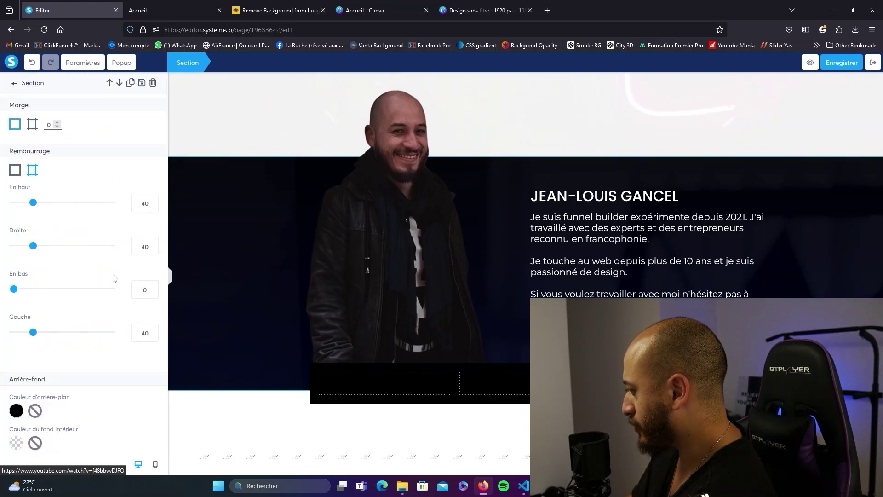
click(152, 288)
click(153, 288)
key(Escape)
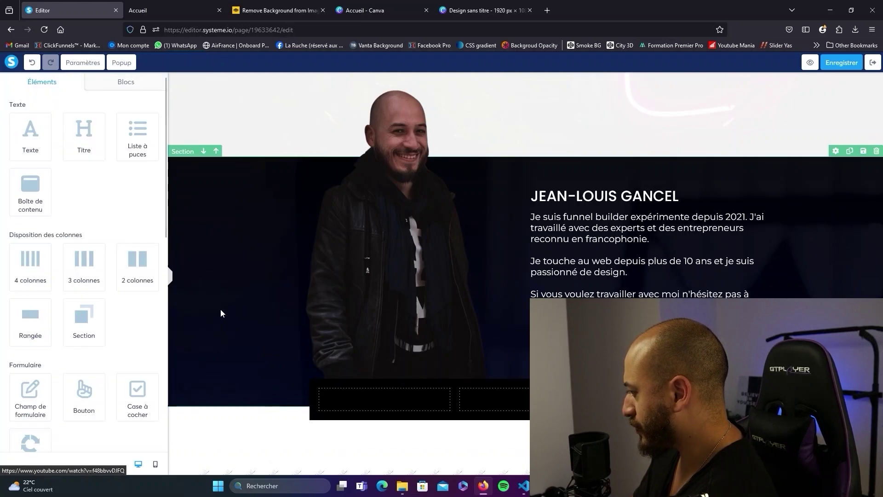
Copy the background colour code from the client-logo strip section for use on the black row.
scroll(309, 391, down, 1)
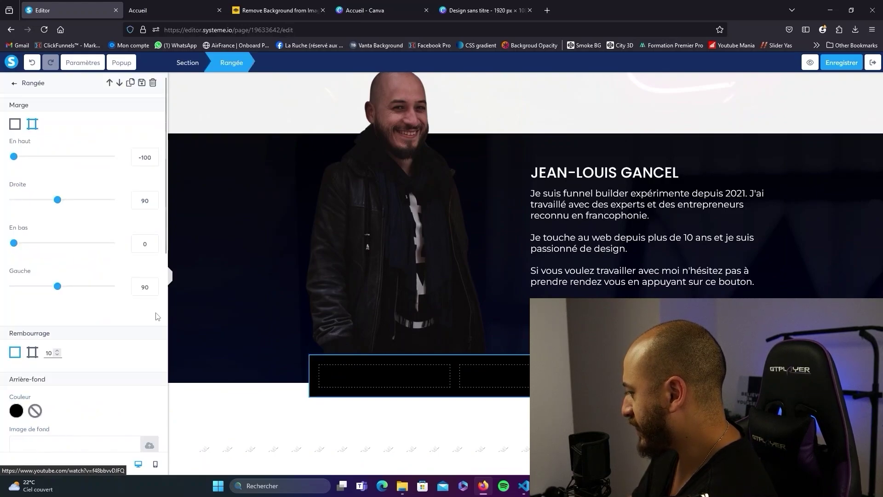
scroll(68, 234, down, 2)
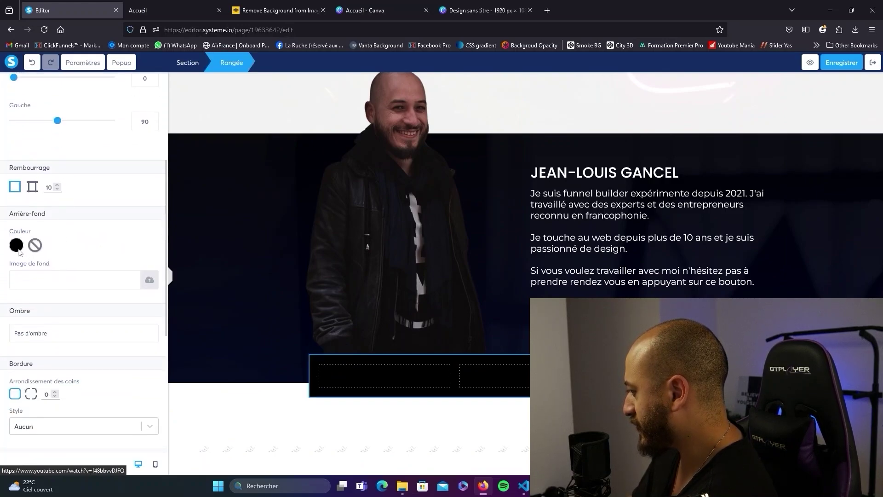
click(23, 249)
click(226, 316)
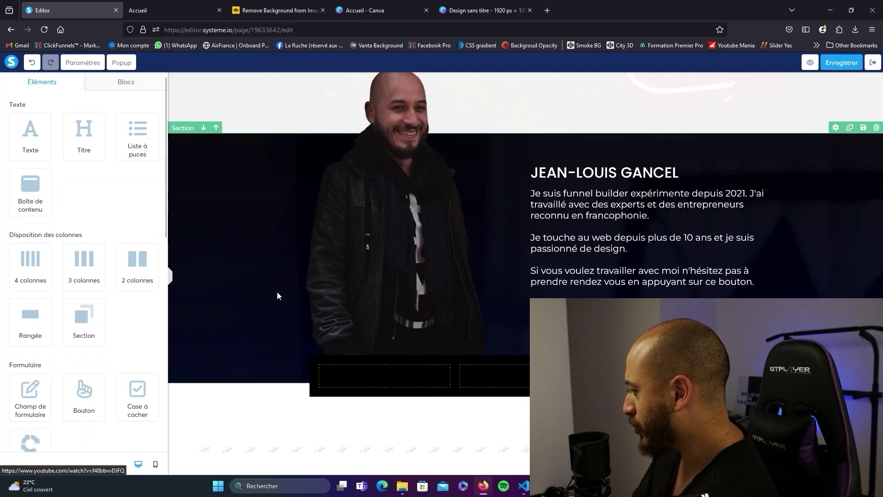
scroll(276, 290, up, 15)
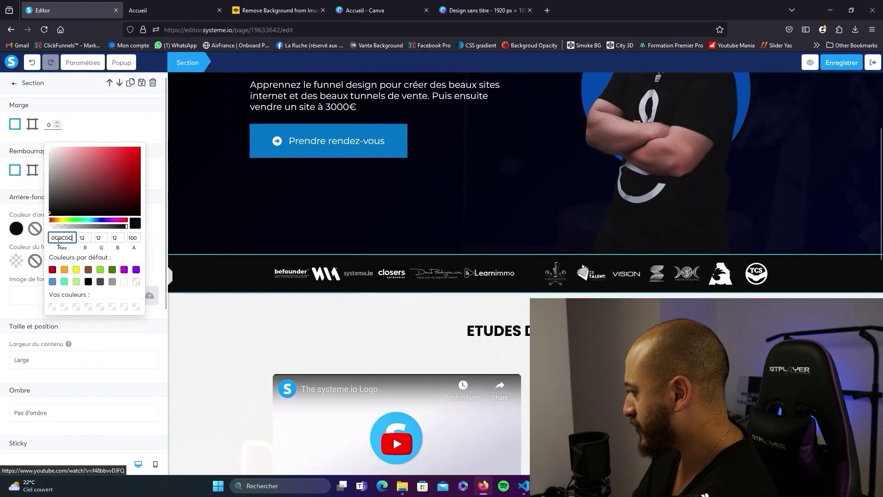
click(261, 343)
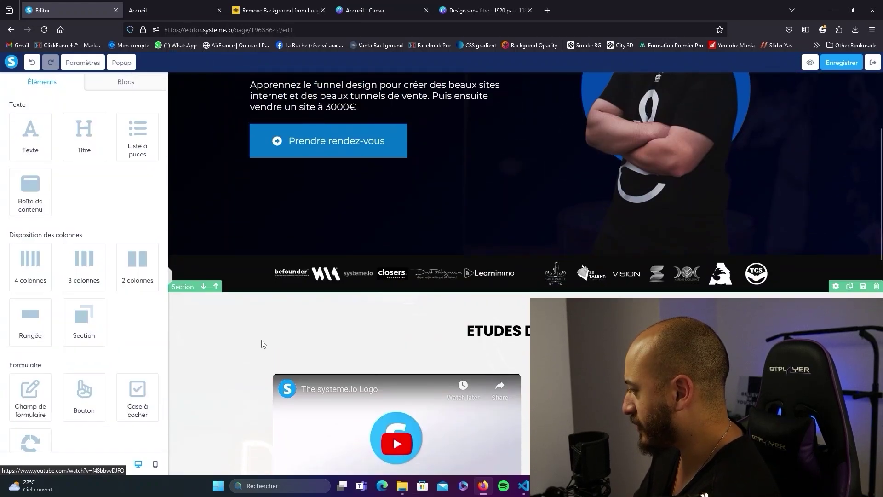
Set the background colour of the row overlapping the biography section's lower edge to 0C0C0C.
click(16, 411)
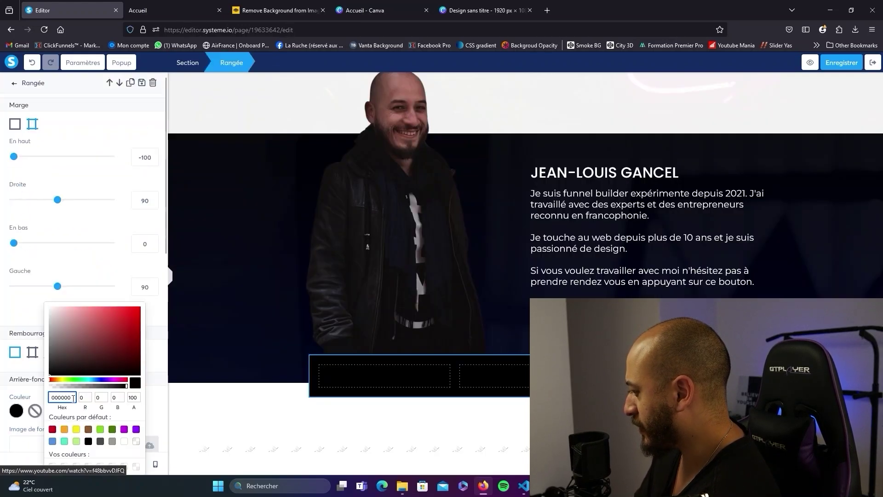
drag(69, 397, 49, 397)
text(0C0C0C)
click(424, 165)
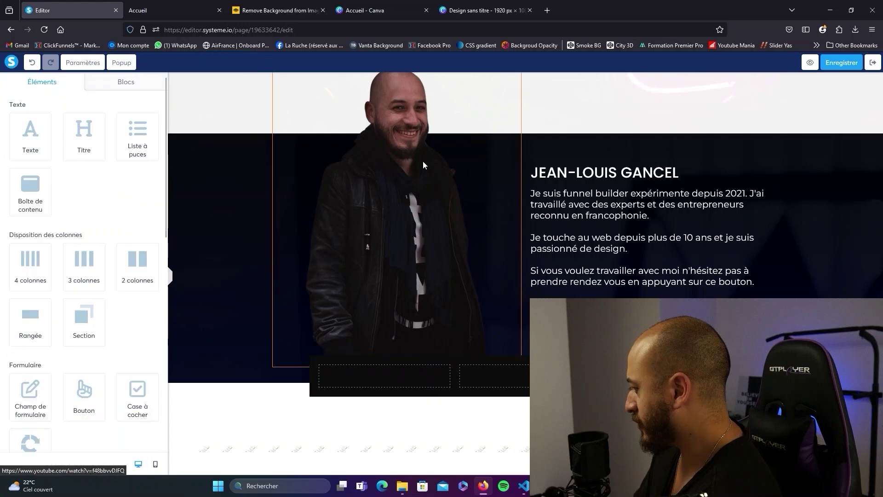
Place an image element in each of the three columns of the dark row.
scroll(52, 333, down, 4)
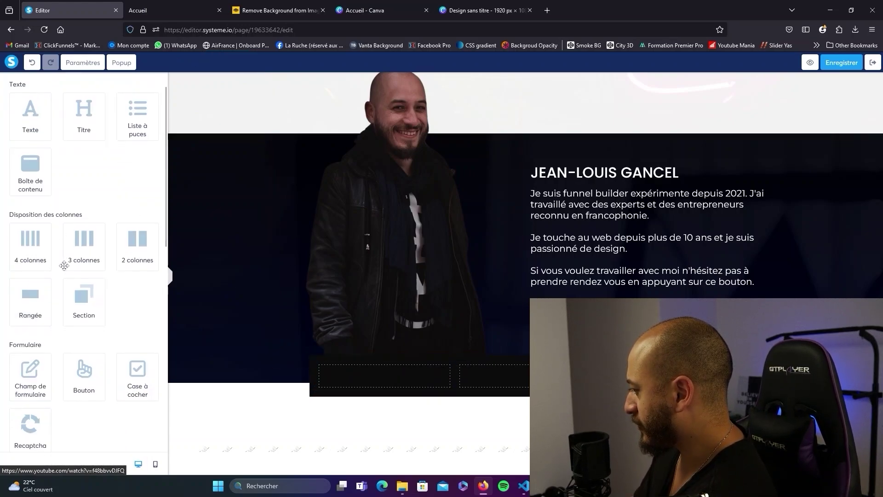
scroll(52, 333, down, 4)
drag(30, 267, 384, 375)
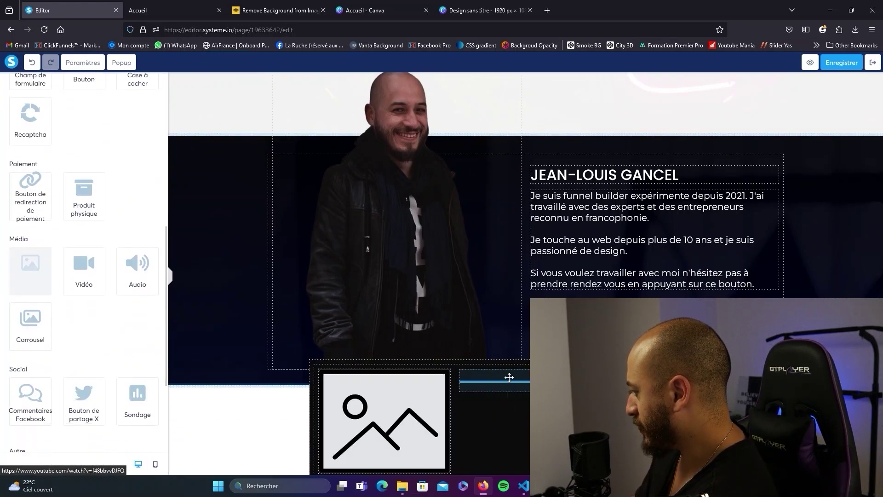
drag(31, 268, 570, 368)
drag(507, 353, 508, 354)
scroll(508, 355, down, 2)
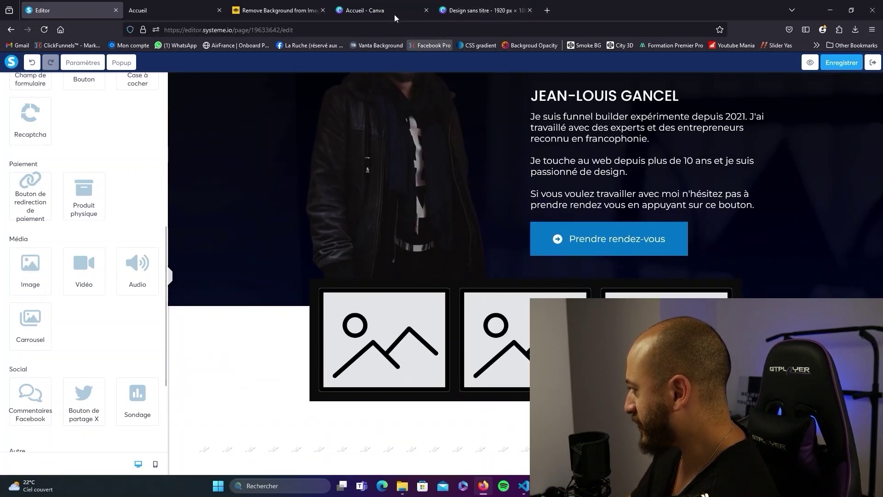
Switch to Canva, open the recent 3000 × 3000 px design and add a blank third page.
click(362, 10)
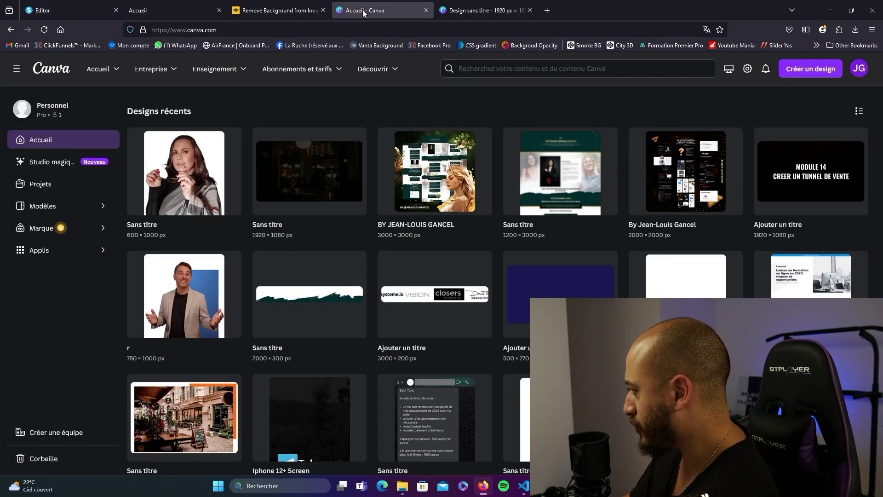
scroll(448, 256, up, 3)
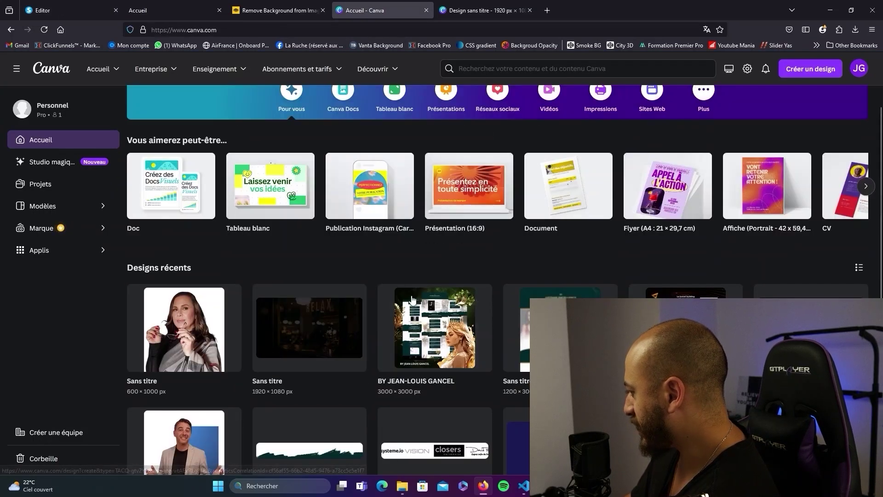
scroll(410, 236, down, 3)
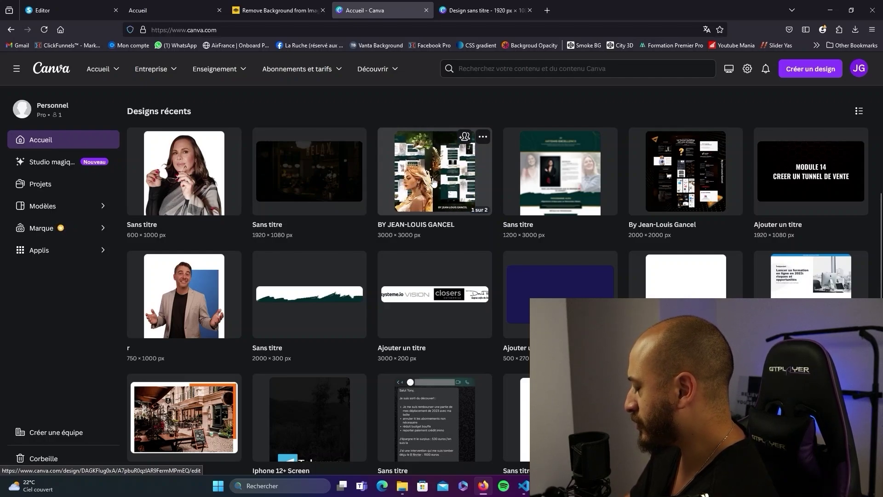
click(434, 182)
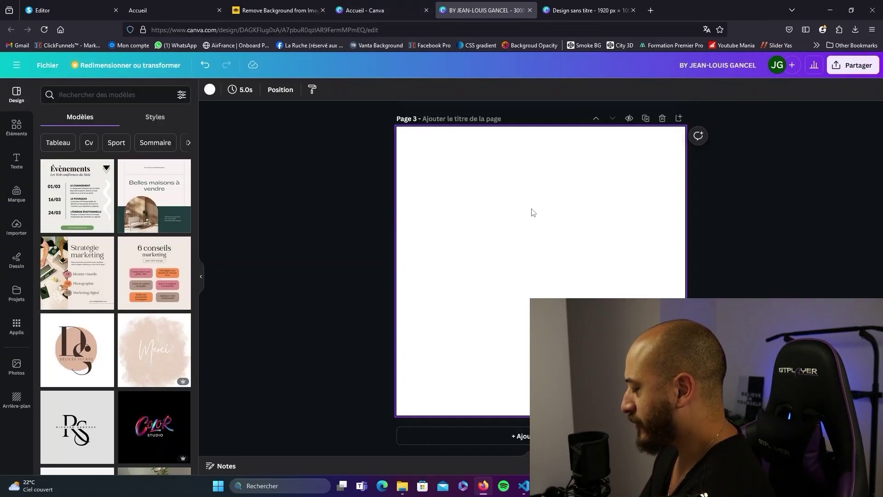
Set the blank third page's background colour to #0C0C0C.
click(210, 89)
click(51, 145)
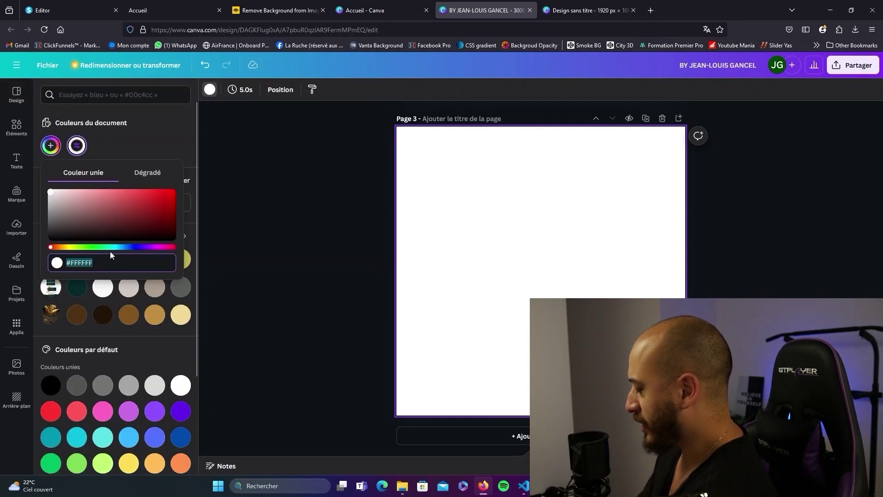
text(#0C0C0C)
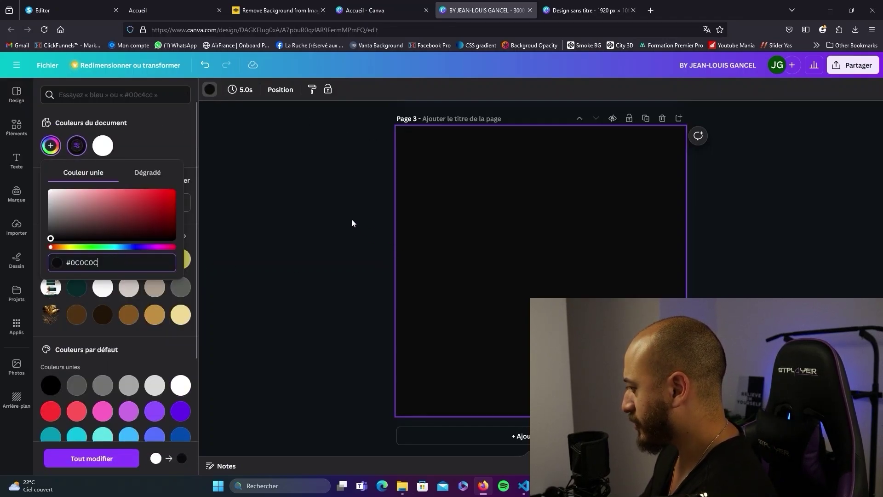
click(321, 190)
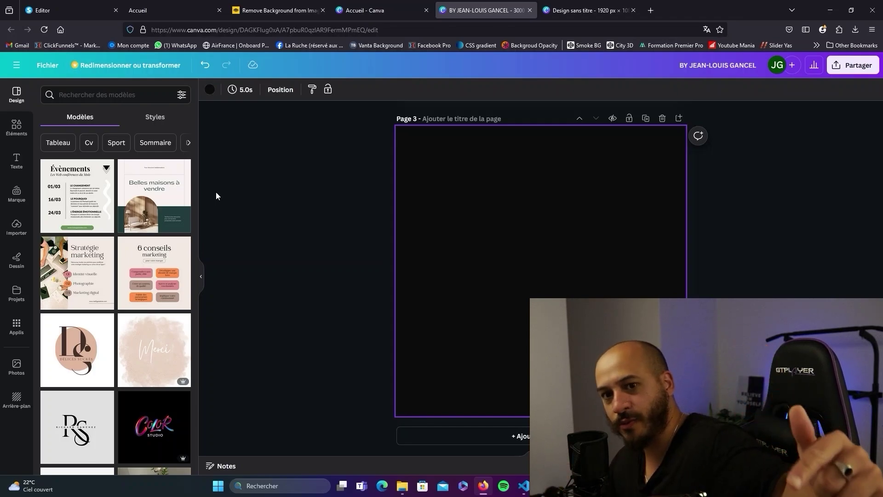
Search the elements library for "outline facebook icon".
click(16, 126)
click(97, 95)
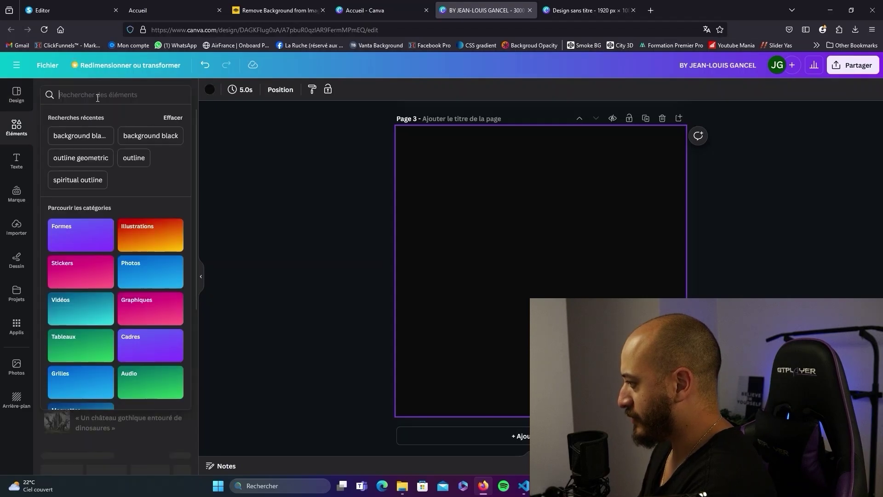
text(outlin)
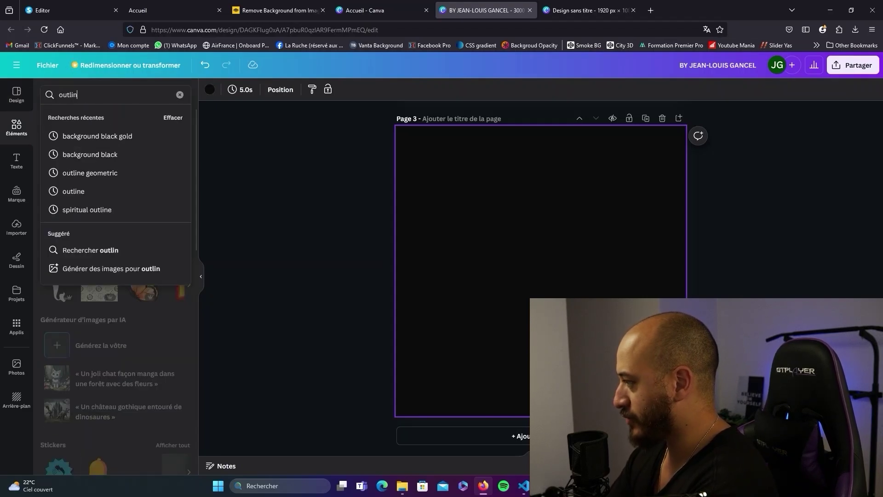
text(e faceboo)
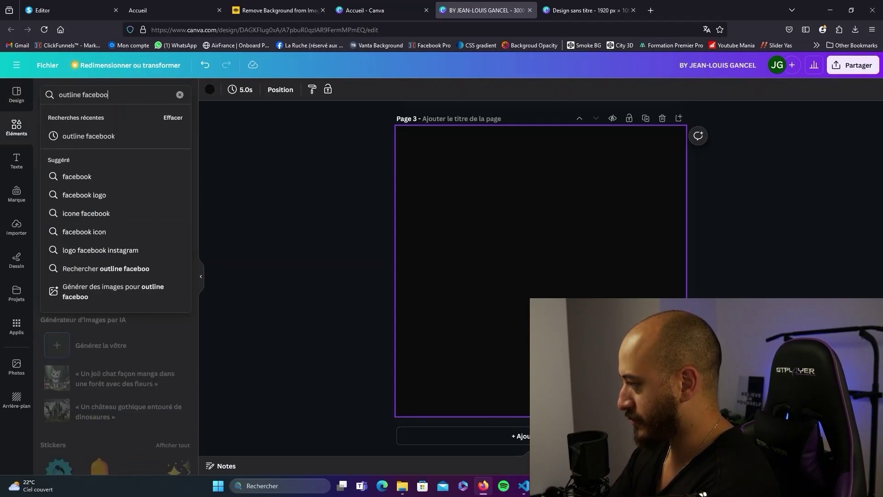
text(k icon)
key(Return)
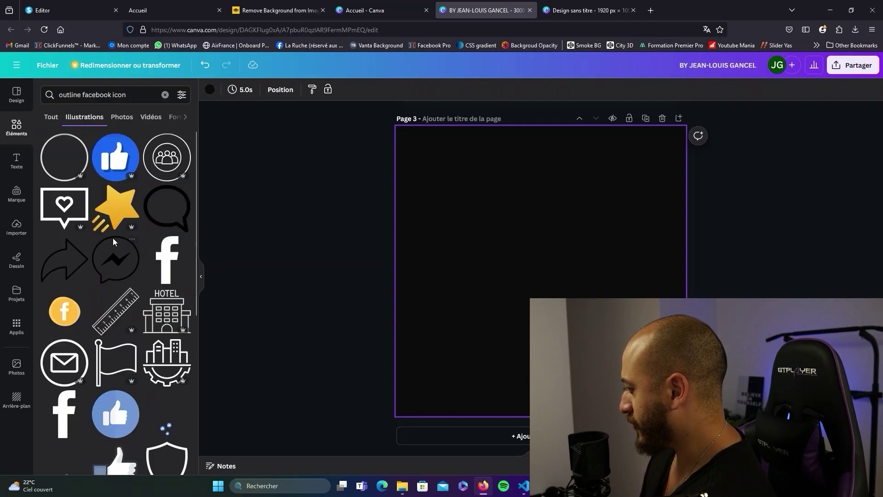
Add the white Facebook "f" icon at about 692 × 1464 px and centre it on the page horizontally and vertically.
click(168, 264)
drag(517, 209, 501, 188)
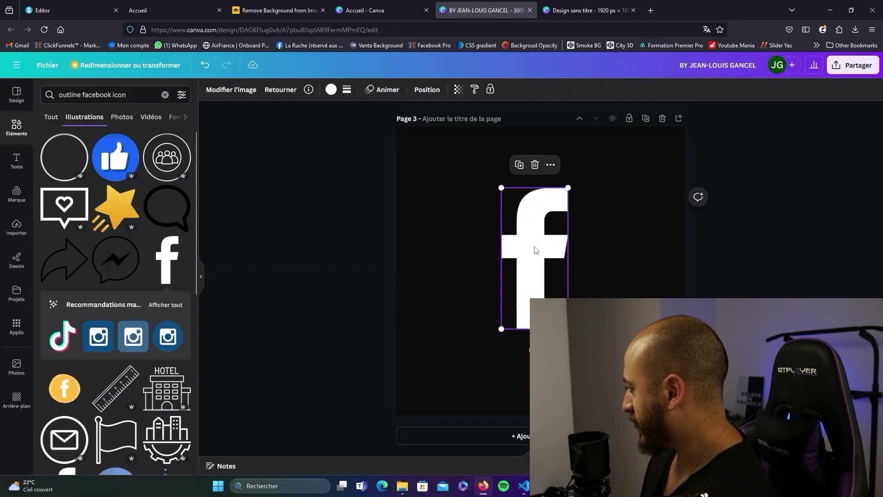
click(427, 89)
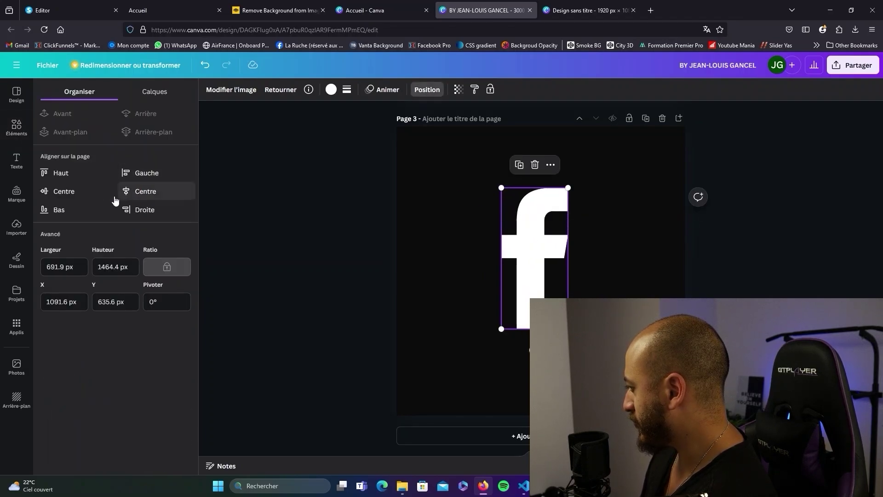
click(145, 190)
click(63, 190)
key(Escape)
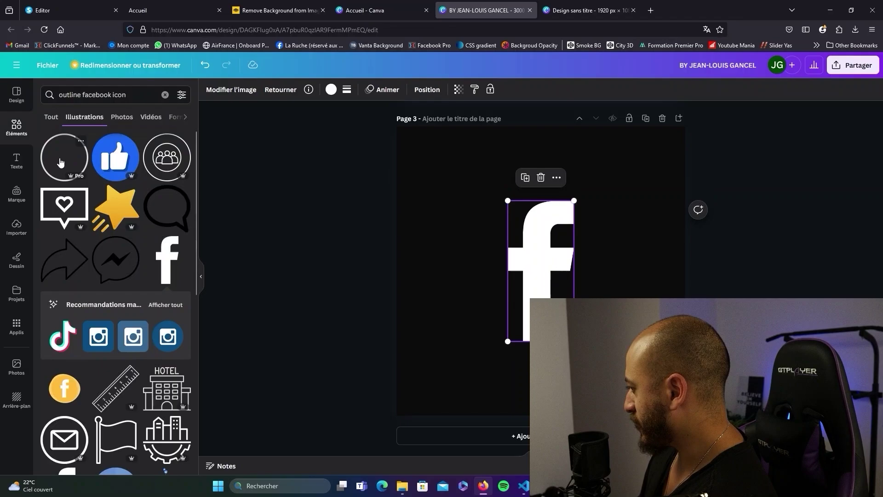
Add a circle outline around the Facebook icon, enlarged to about 2788 × 2788 px and centred on the page.
drag(481, 209, 401, 131)
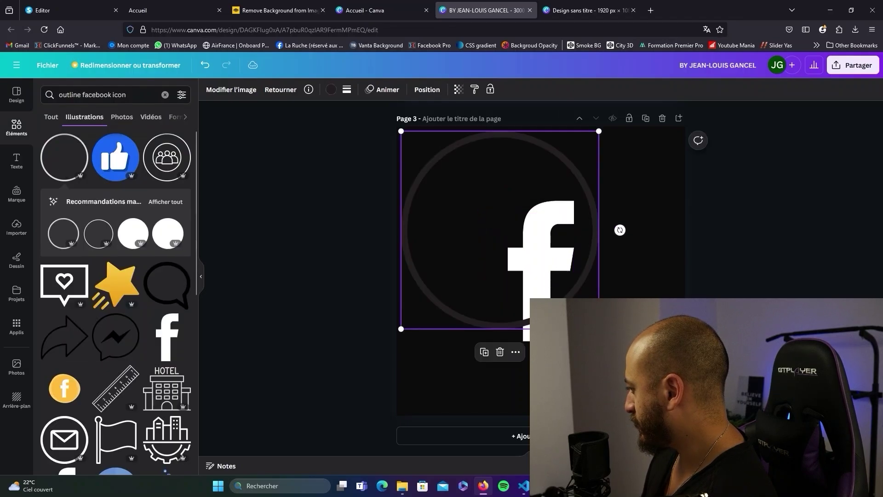
click(427, 89)
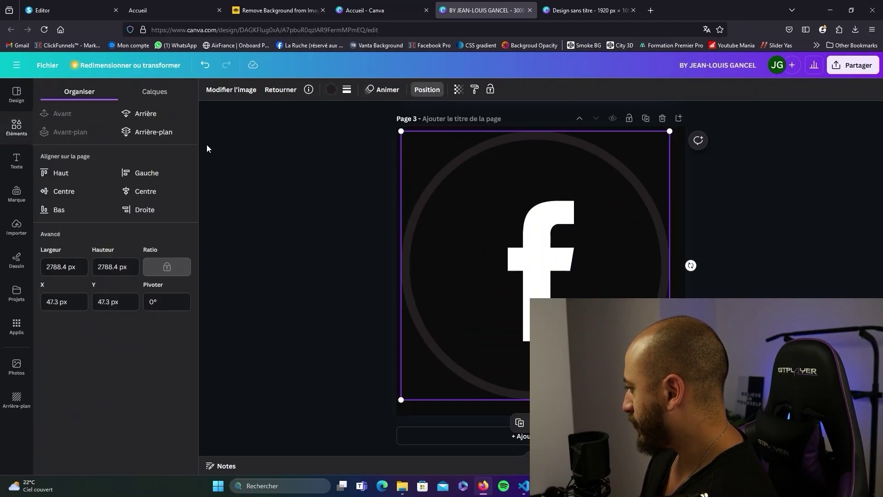
click(65, 191)
click(137, 194)
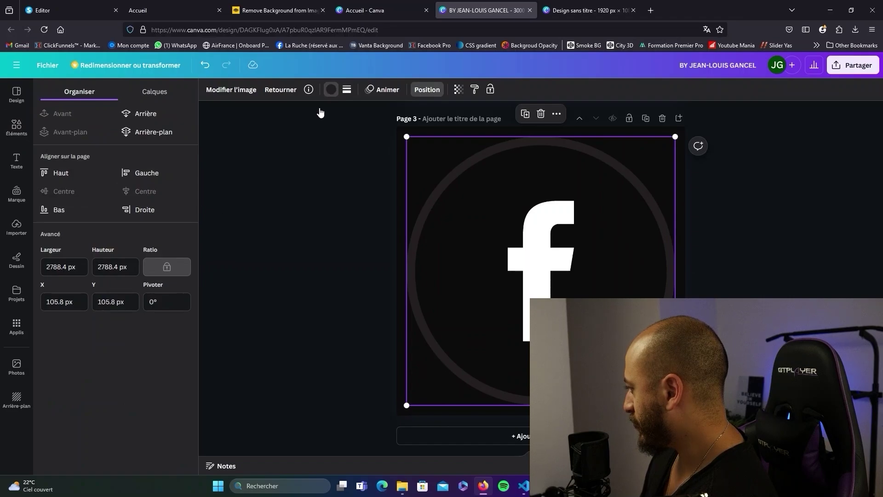
Recolour the circle outline around the Facebook icon white.
click(331, 90)
click(128, 143)
click(334, 183)
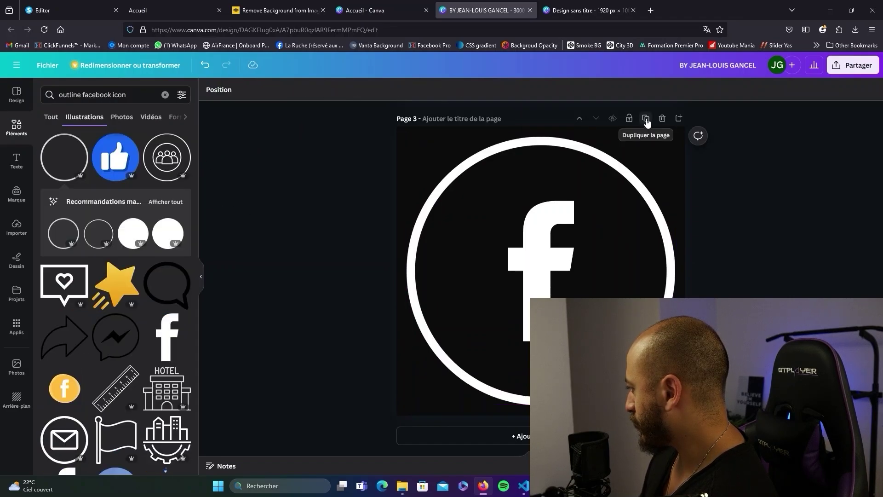
Duplicate the Facebook icon page and search the elements library for "outline instagram icon".
click(645, 118)
double_click(104, 95)
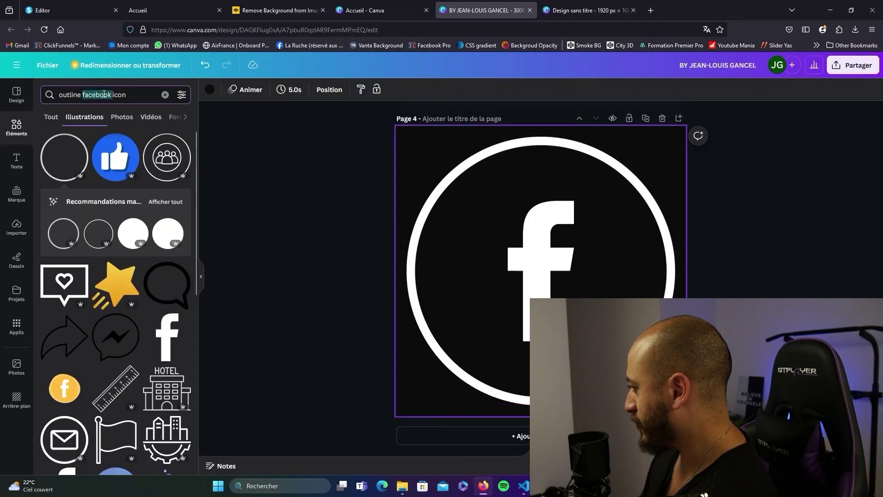
text(instagram)
key(Return)
Replace the Facebook icon on page 4 with a 1200 × 1200 px Instagram icon, centred on the page and coloured white.
drag(115, 308, 464, 251)
click(426, 89)
click(74, 197)
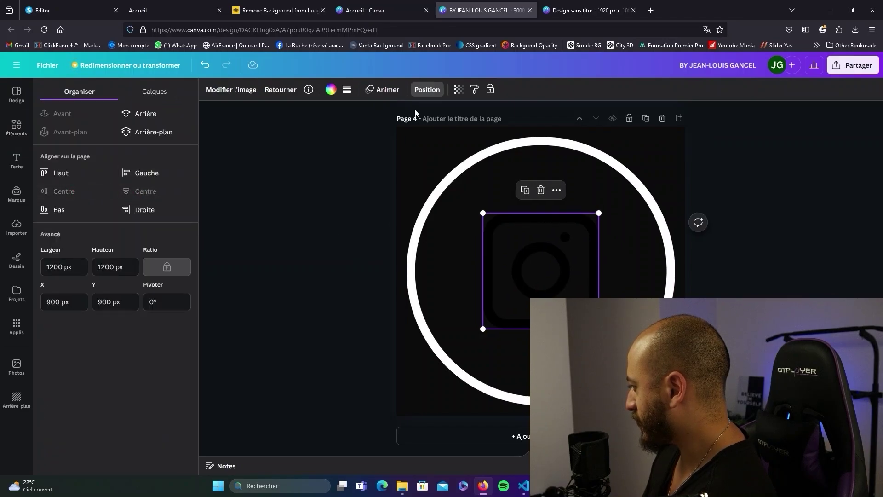
click(331, 91)
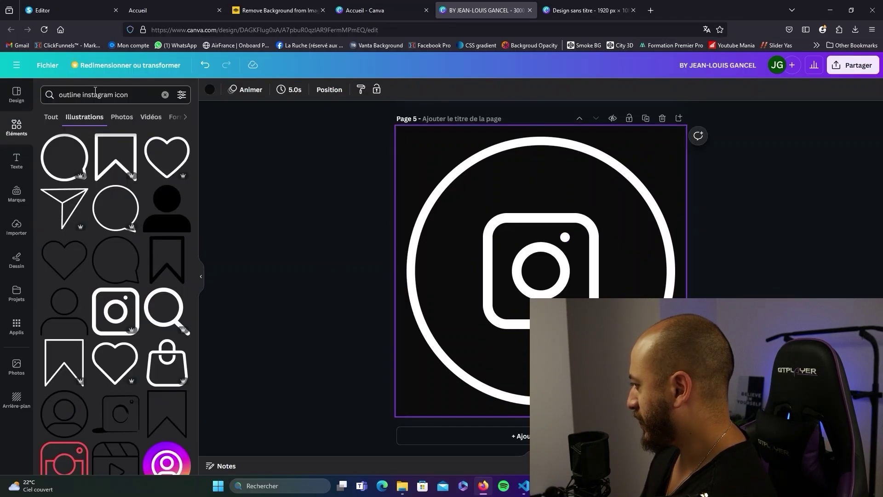
Search for "outline youtube icon" and replace the Instagram icon on the duplicated page 5 with the white YouTube icon.
click(124, 94)
double_click(123, 95)
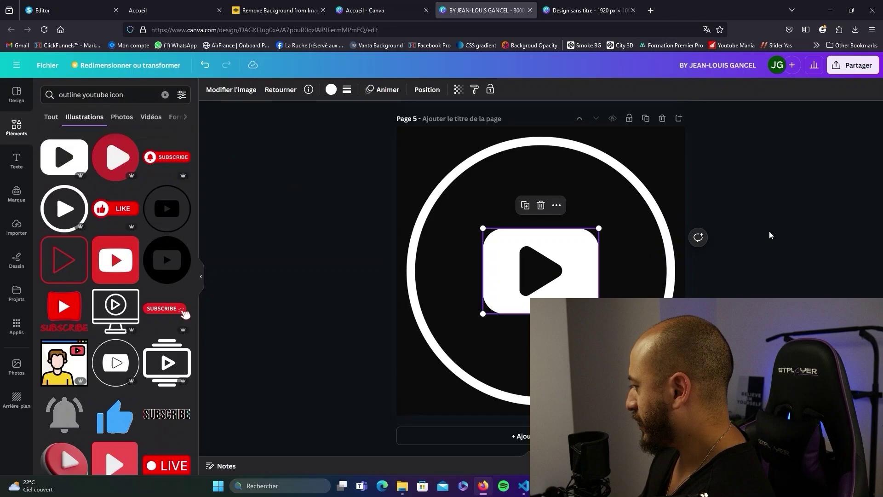
Prepare a PNG download of the design with a transparent background and file compression enabled.
click(771, 235)
scroll(739, 236, up, 6)
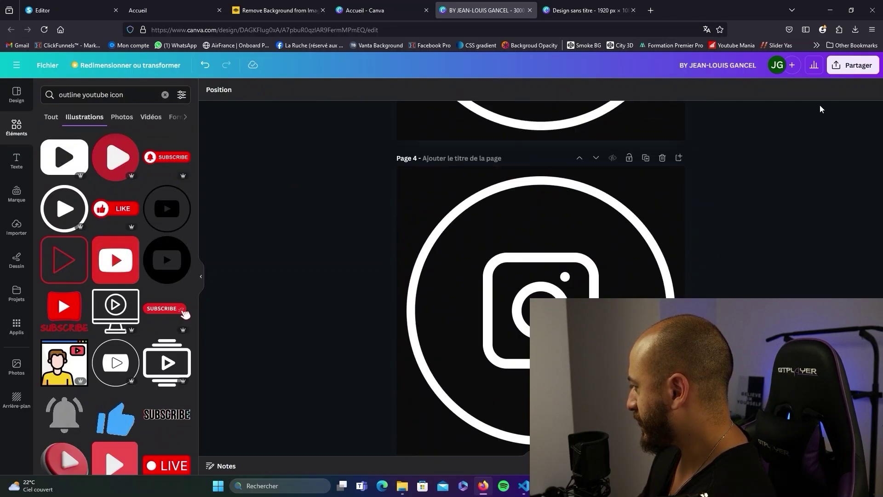
click(853, 64)
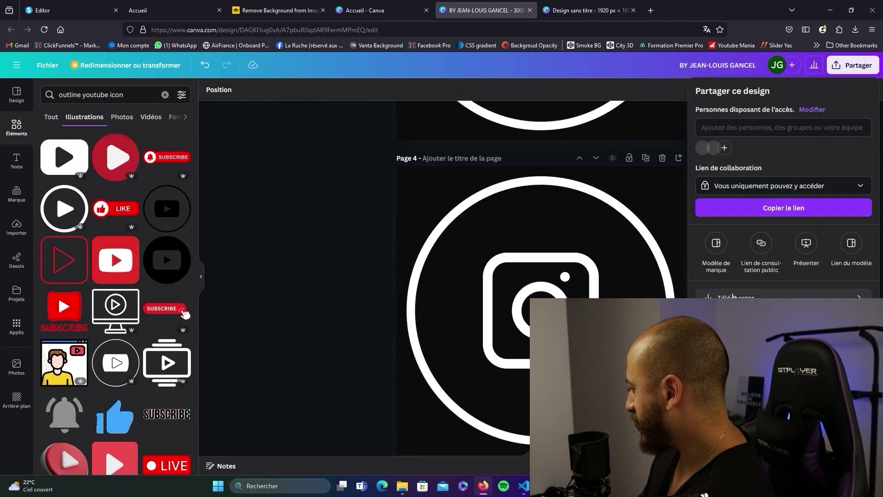
click(733, 297)
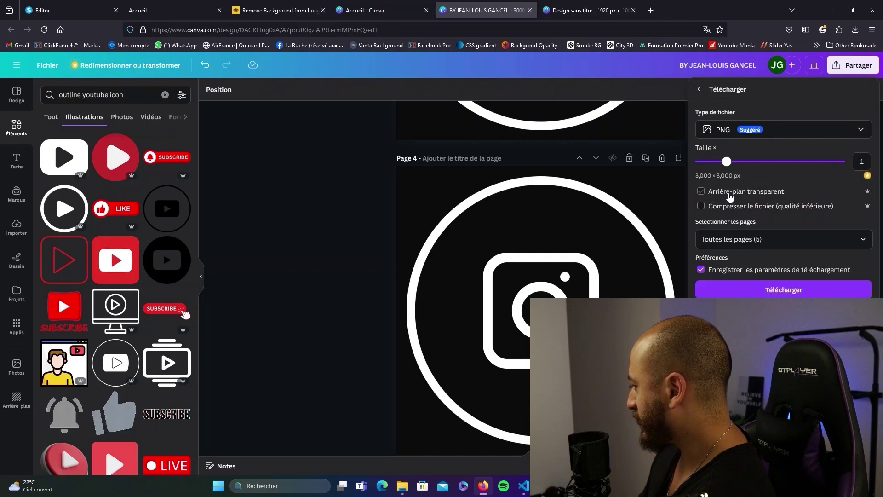
click(731, 193)
click(740, 212)
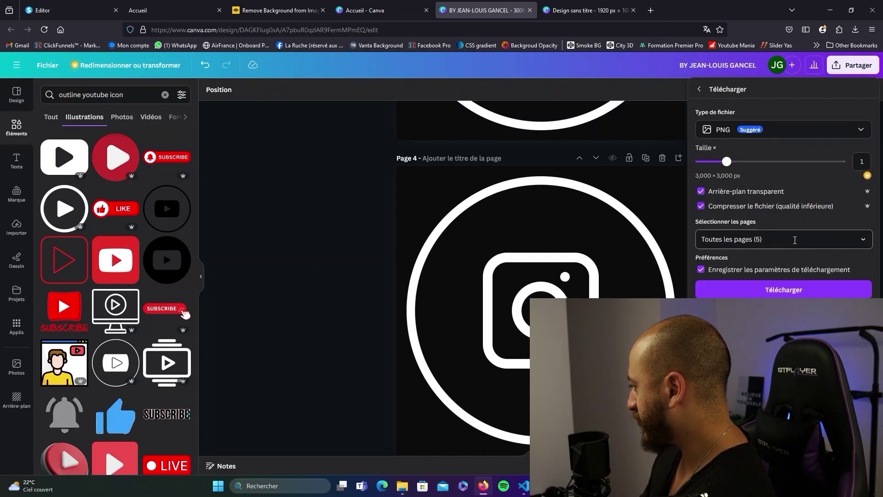
Restrict the download to the social-media icon pages only and download them.
click(785, 238)
scroll(738, 264, down, 2)
scroll(743, 278, up, 2)
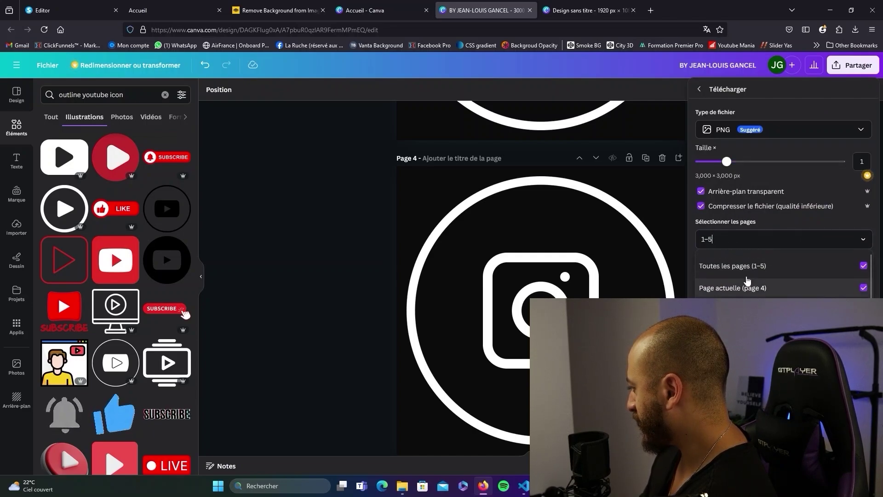
scroll(745, 276, down, 3)
scroll(749, 276, up, 3)
click(750, 276)
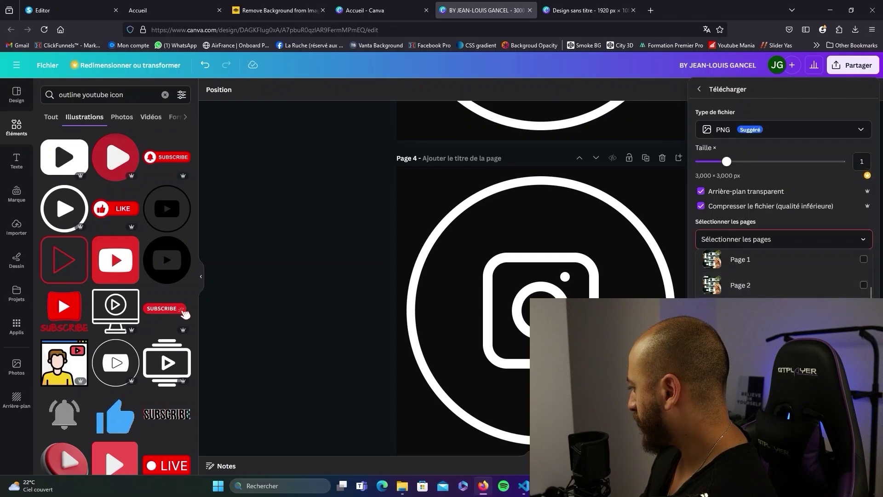
click(864, 282)
click(864, 308)
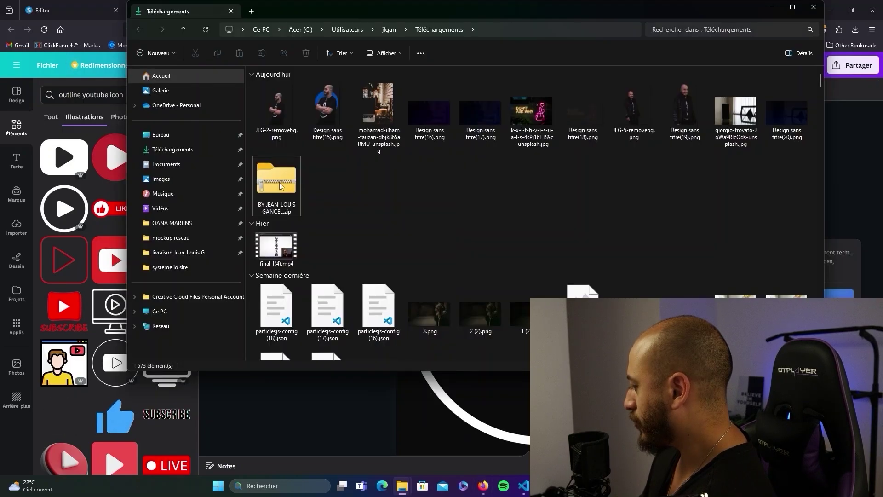
Extract the downloaded icon ZIP and fill the three image placeholders in systeme.io with its icons, YouTube (5.png) first and Facebook second.
click(282, 183)
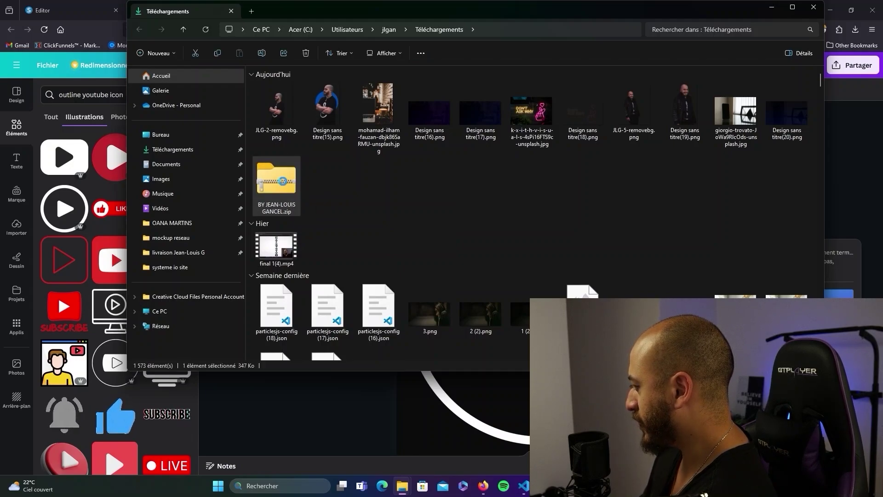
right_click(282, 177)
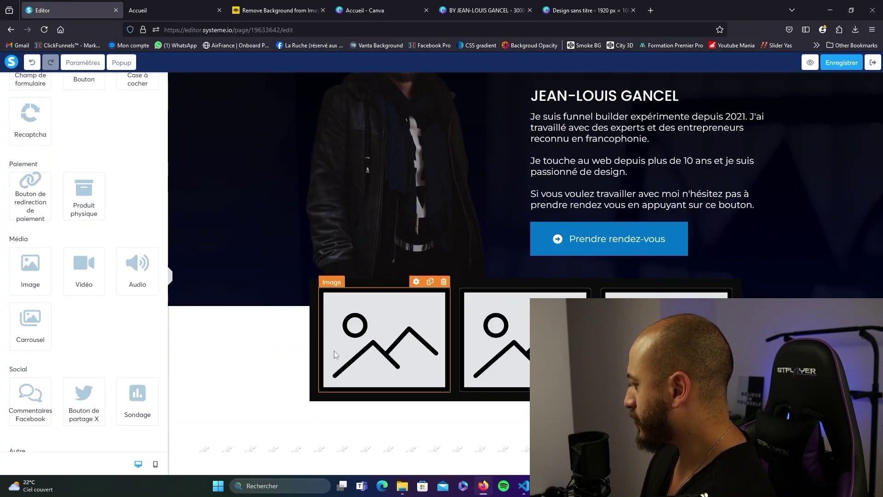
double_click(383, 334)
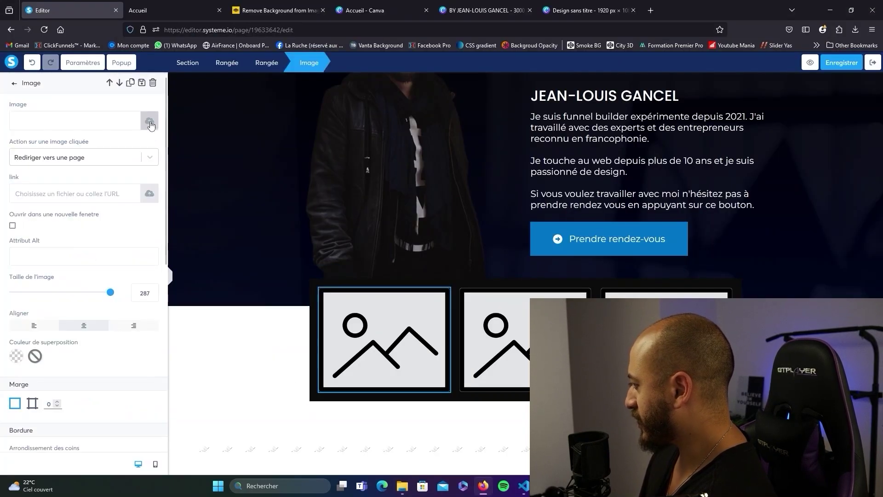
click(424, 288)
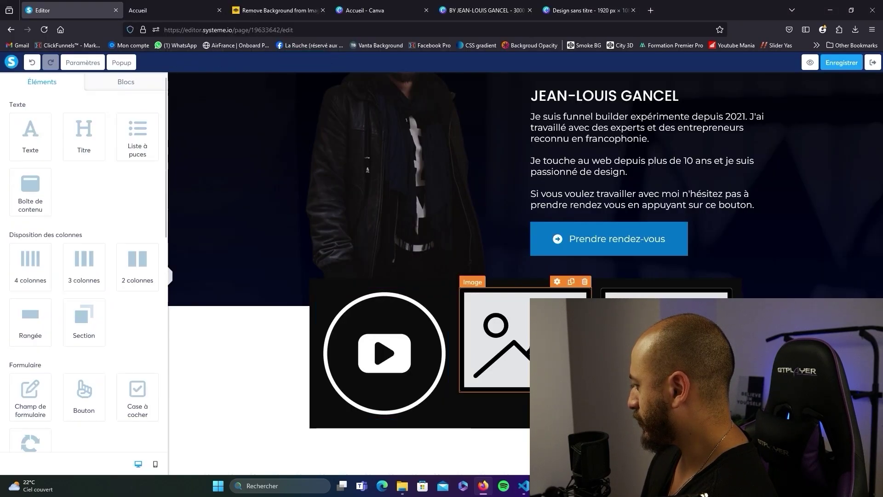
click(293, 281)
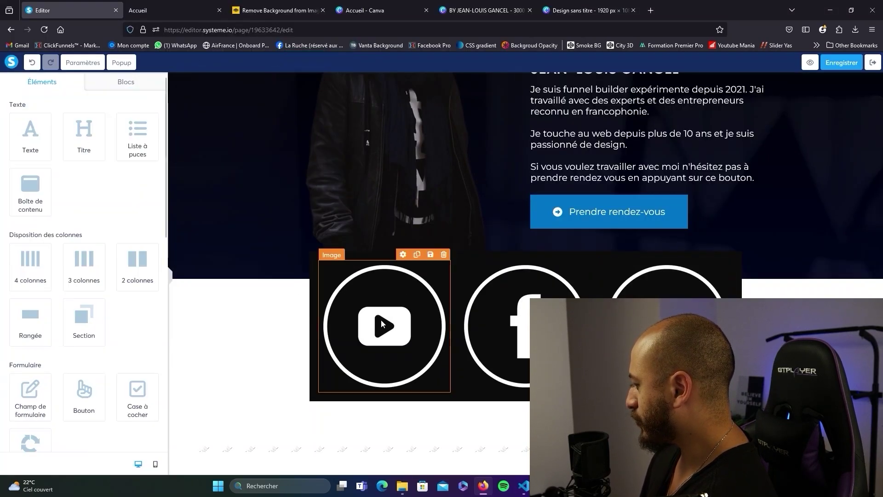
Set the image size of the YouTube icon to 100.
click(378, 317)
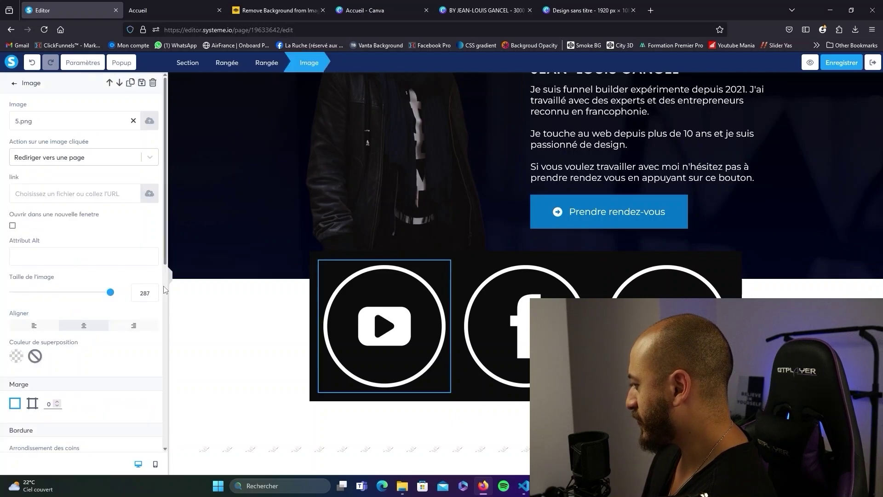
drag(138, 292, 155, 294)
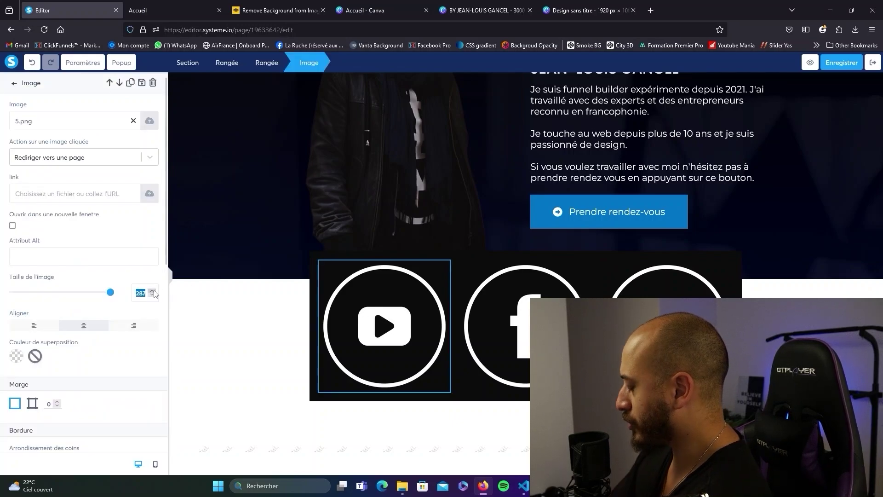
text(150)
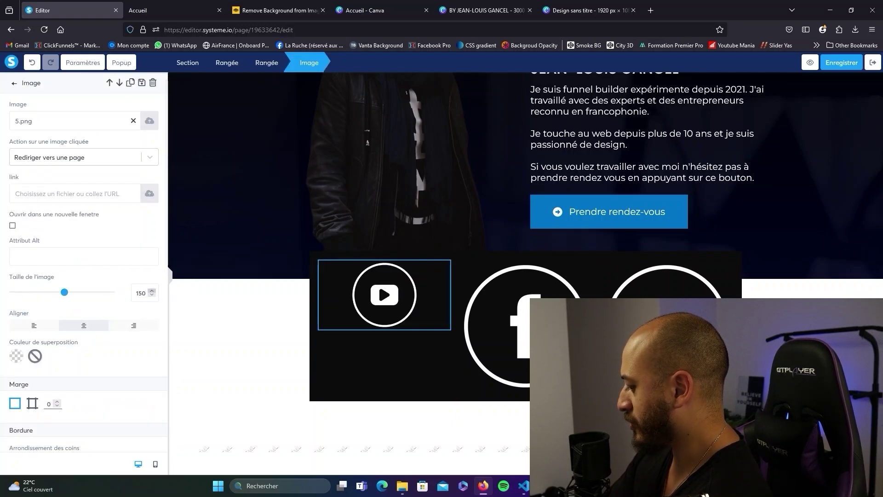
key(ctrl+z)
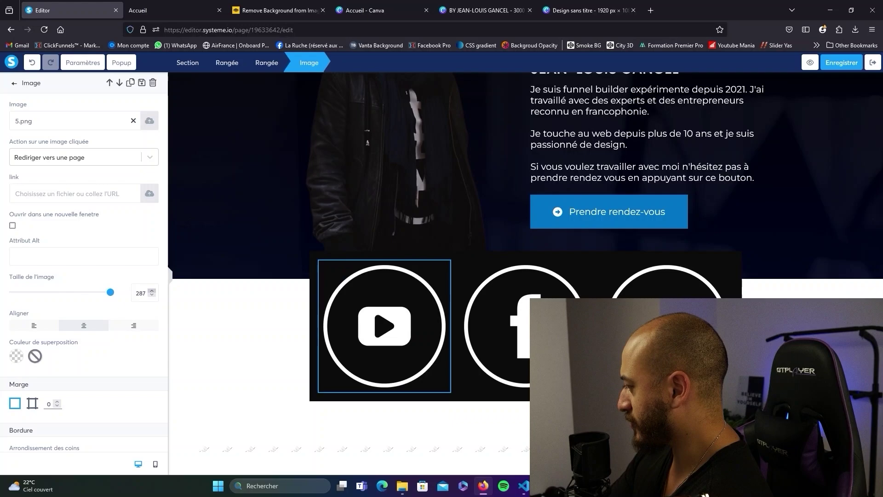
double_click(143, 294)
text(100)
click(472, 334)
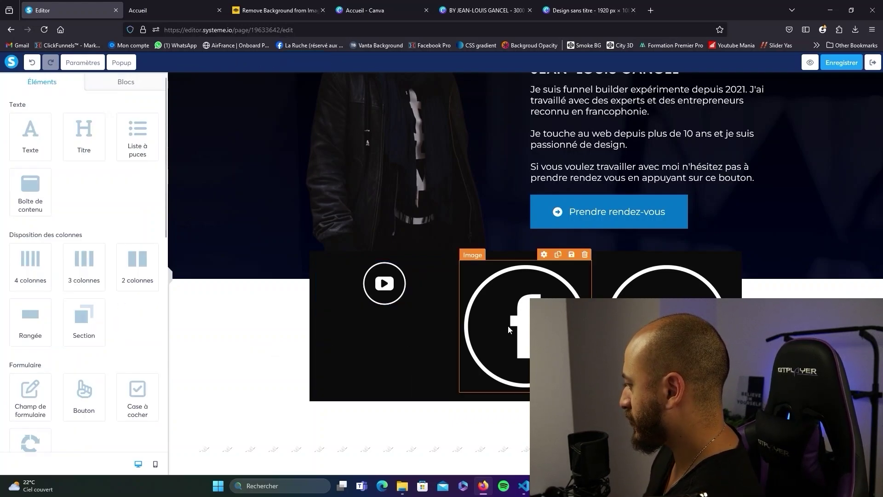
Reload the page preview to check the icon row below the biography, and return to the editor.
key(ctrl+Tab)
key(F5)
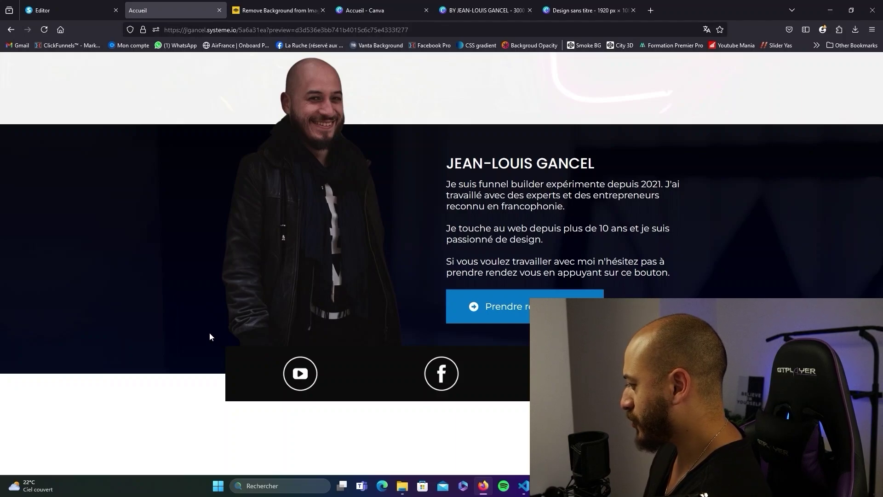
key(F5)
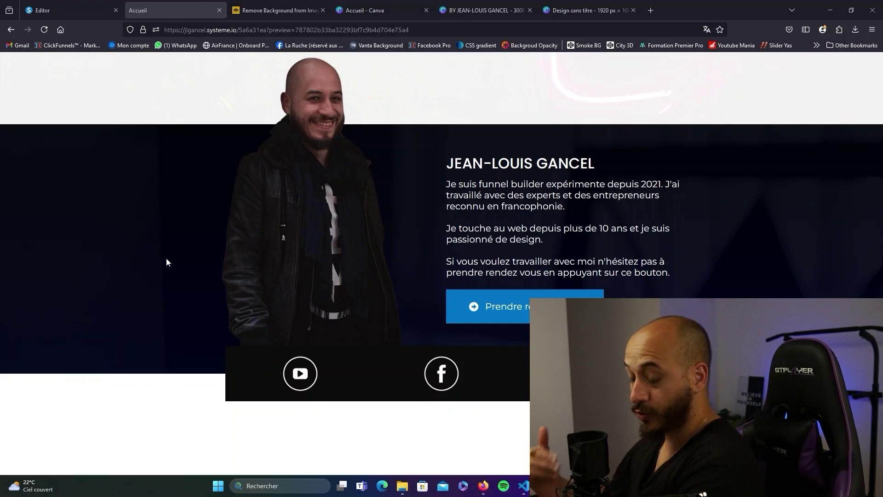
click(74, 10)
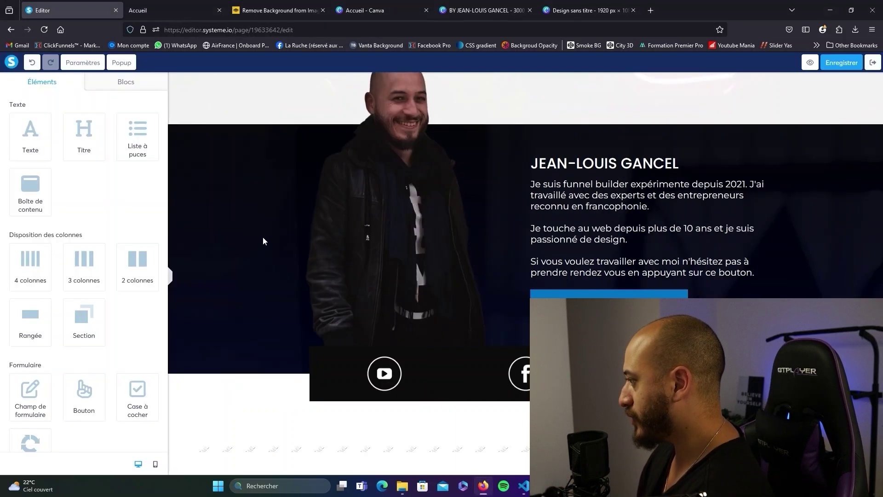
Give the black icon row a solid border (Trait plein) with a width of 3.
click(316, 364)
scroll(84, 281, down, 6)
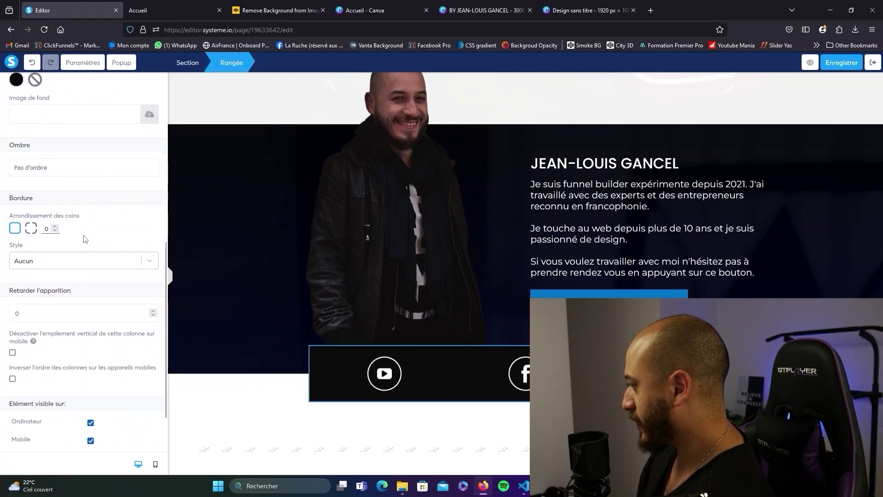
click(80, 204)
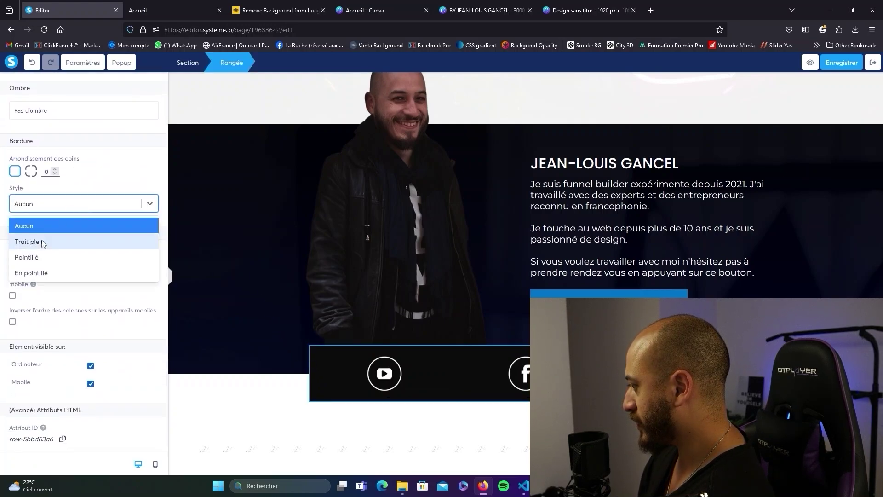
click(43, 243)
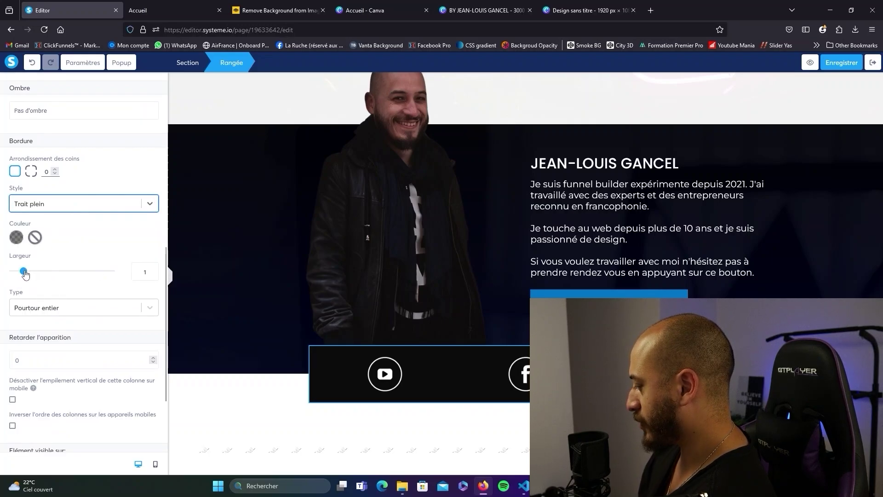
drag(25, 275, 42, 275)
key(Escape)
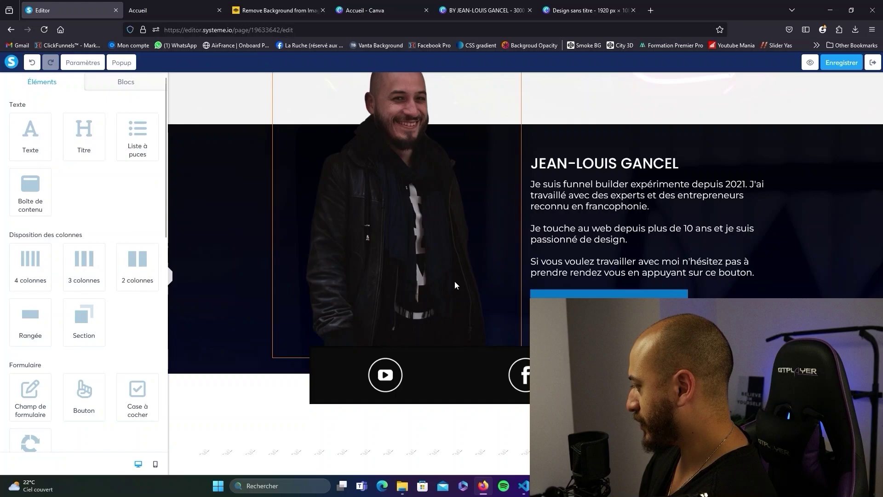
Copy the background colour's hex code from the "Prendre rendez-vous" button.
click(578, 307)
scroll(81, 226, down, 10)
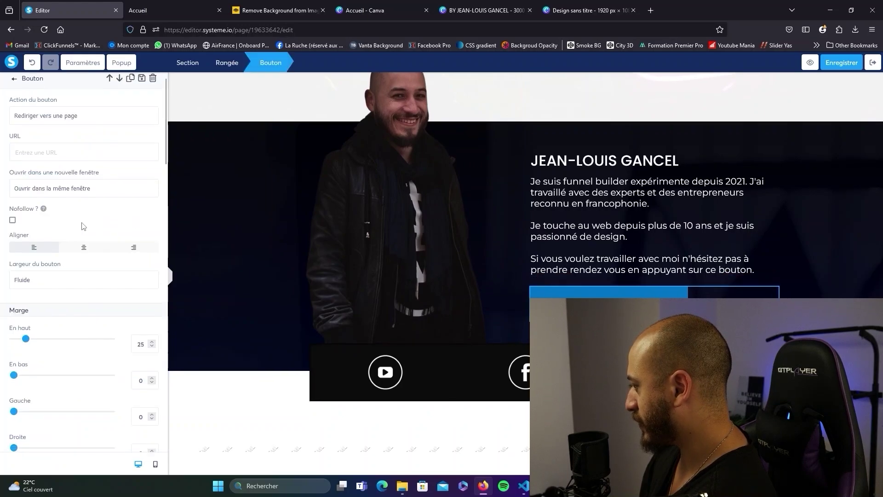
click(17, 327)
double_click(69, 343)
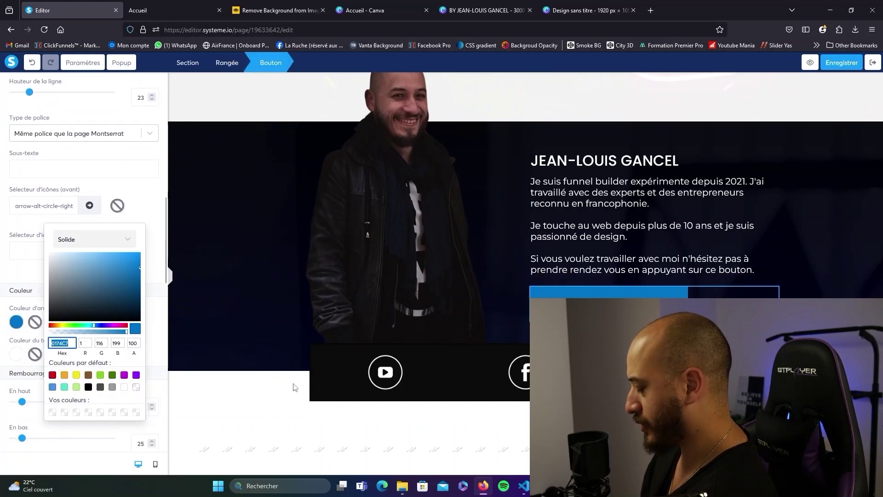
Set the icon row's border colour to 0174C7 and preview the page.
click(322, 386)
scroll(14, 358, down, 10)
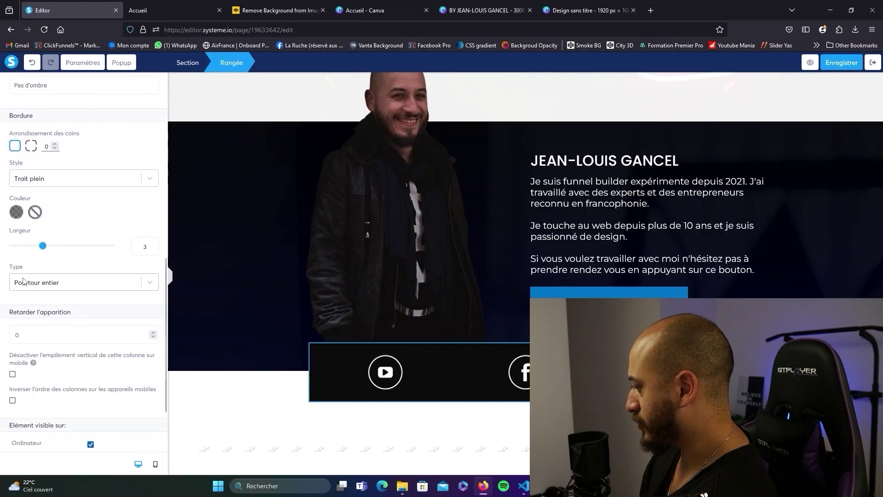
click(16, 212)
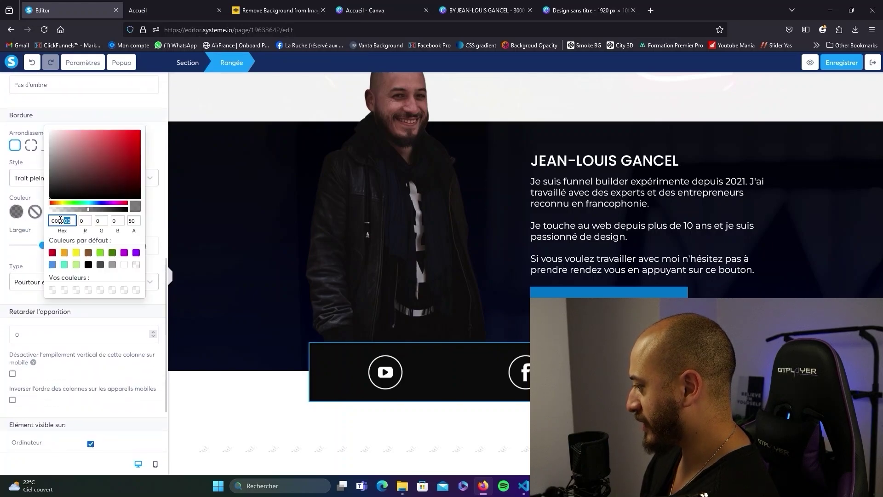
key(ctrl+v)
click(281, 330)
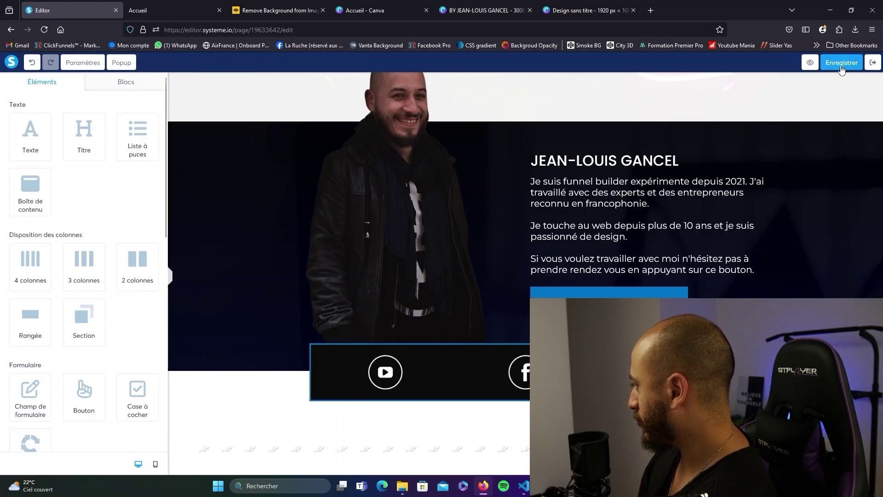
click(810, 63)
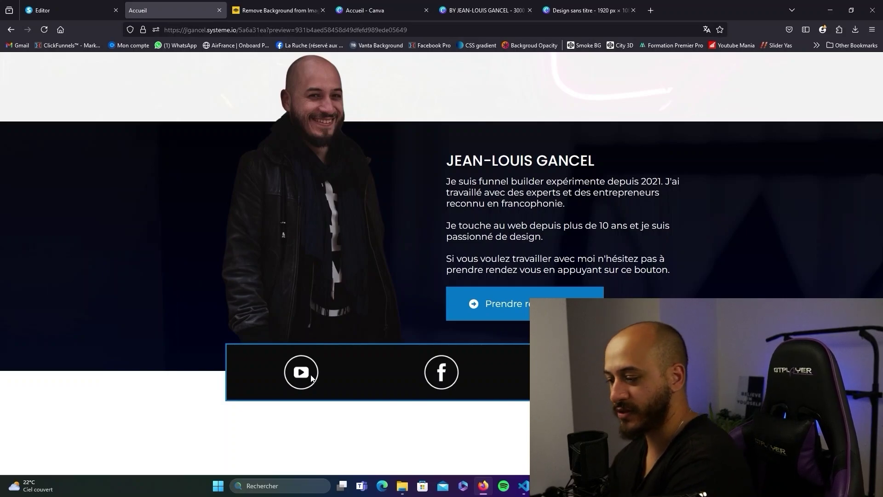
key(ctrl+shift+Tab)
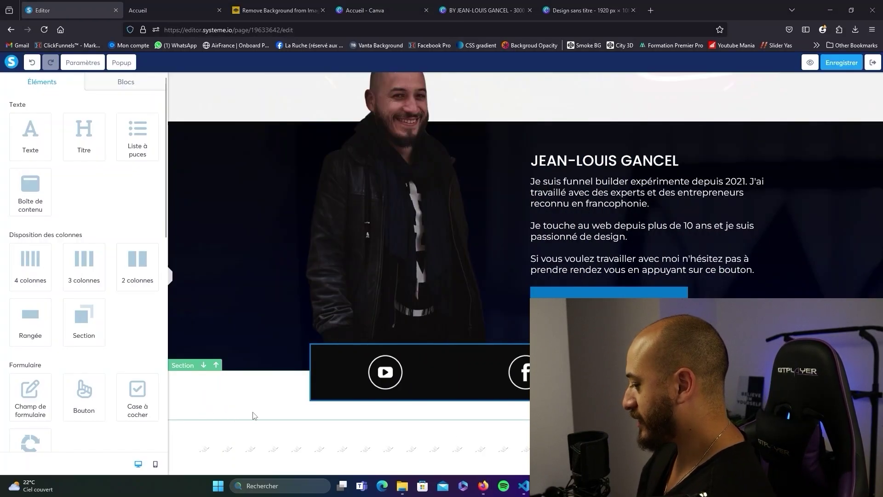
Select the YouTube icon in the icon row and copy the channel's URL from its YouTube page.
click(375, 378)
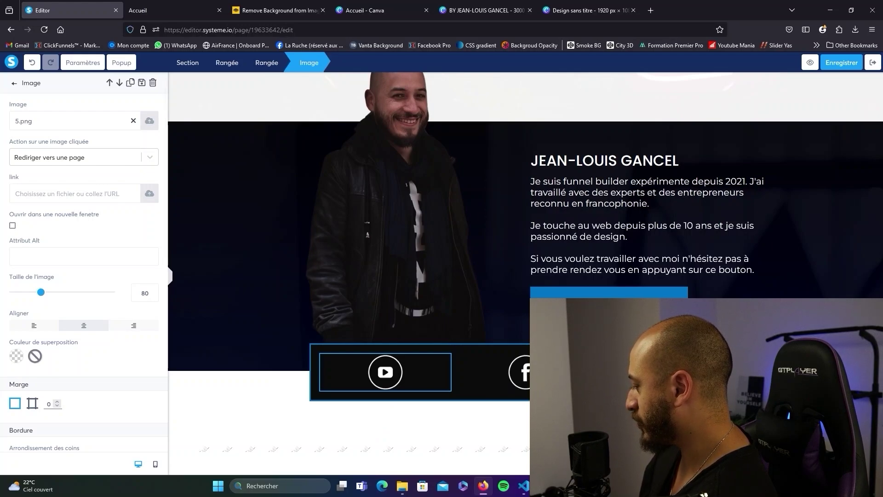
click(438, 374)
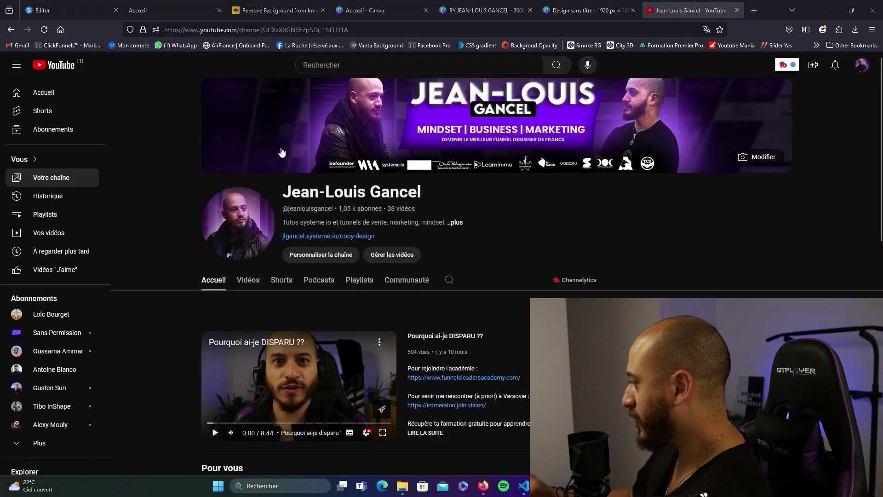
click(187, 32)
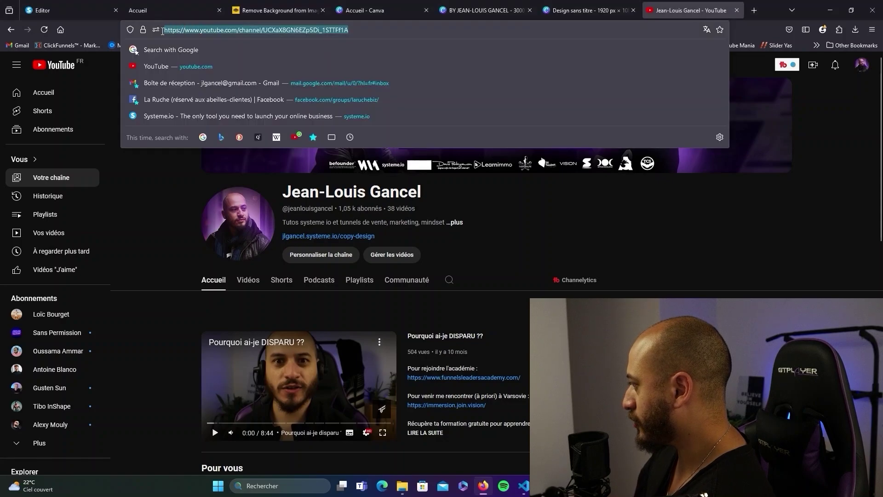
click(159, 216)
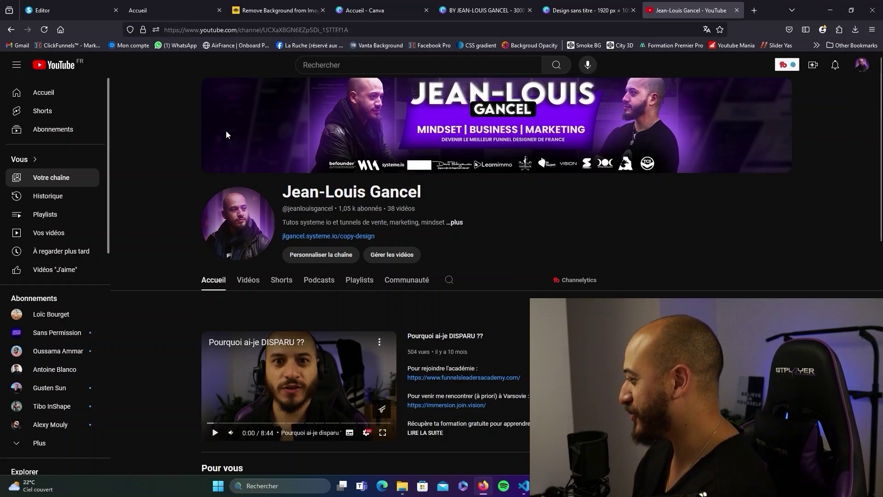
click(161, 35)
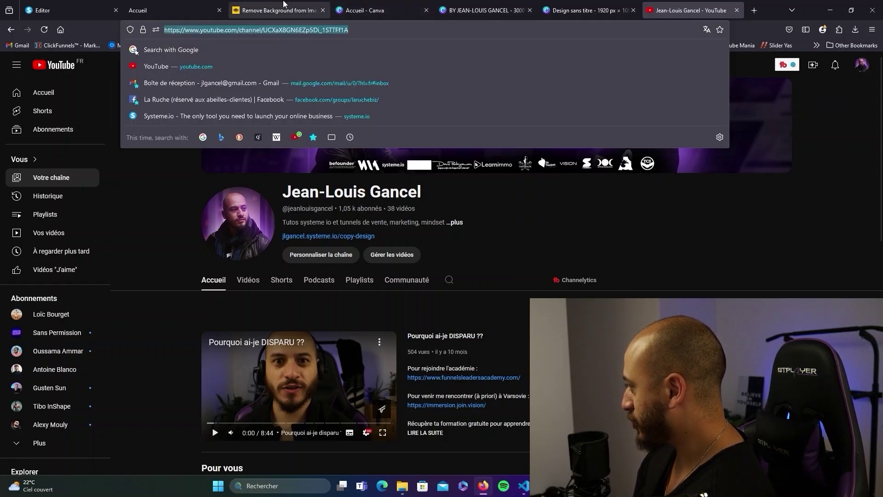
Return to the page editor and paste the YouTube channel's URL as the link of the YouTube icon.
click(72, 5)
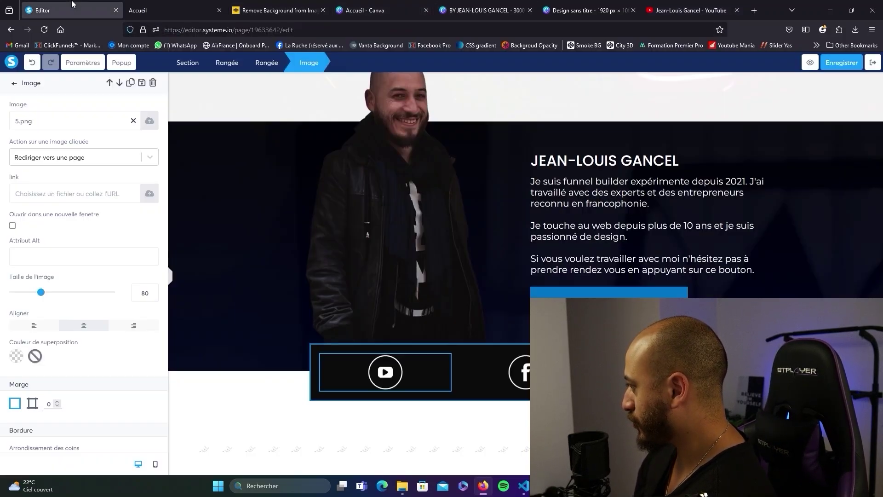
click(67, 190)
key(ctrl+v)
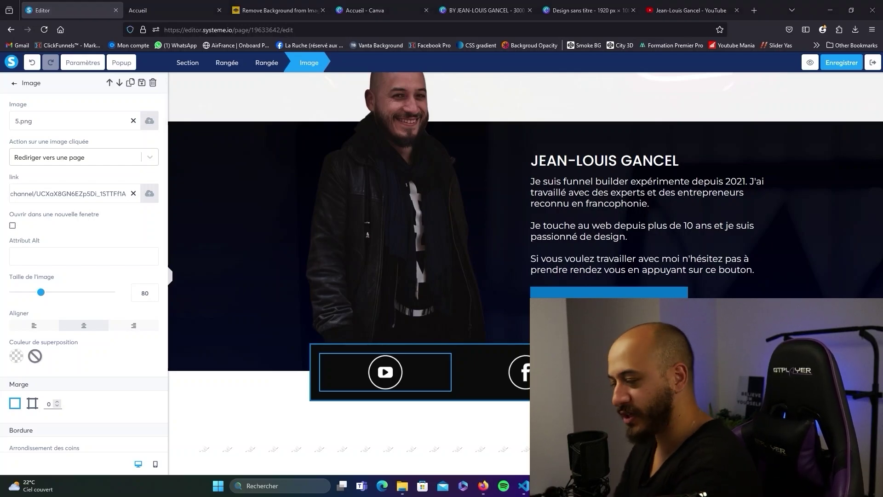
Add a text element reading "Youtube" directly below the YouTube icon.
click(14, 83)
drag(26, 129, 322, 312)
text(Youtube)
Format the "Youtube" caption in white (FFFFFF) italics with a font size of 14.
drag(405, 386, 377, 386)
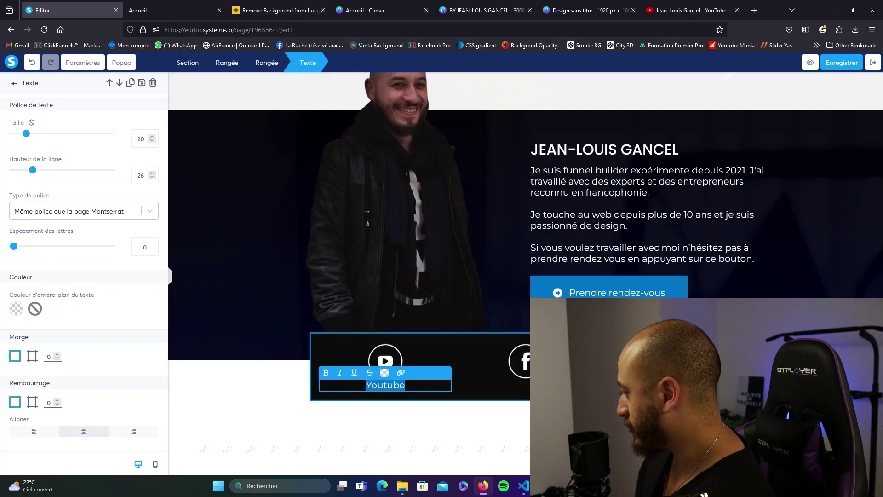
click(385, 372)
click(477, 350)
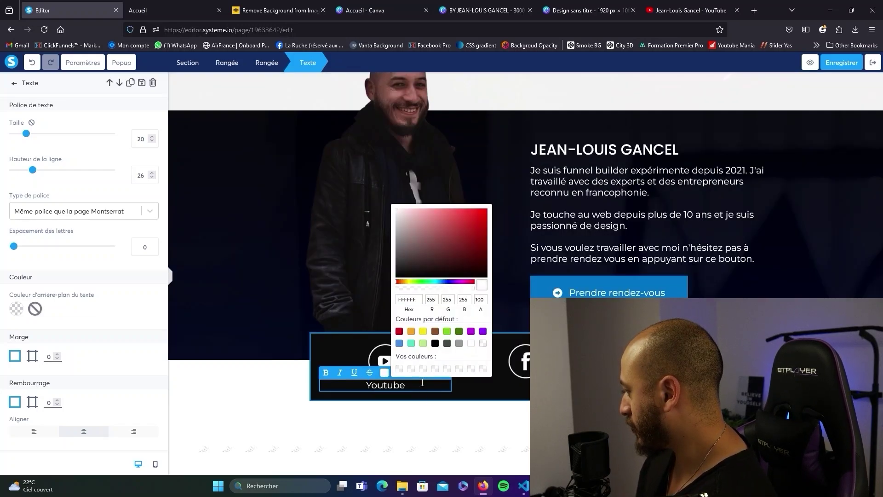
click(340, 372)
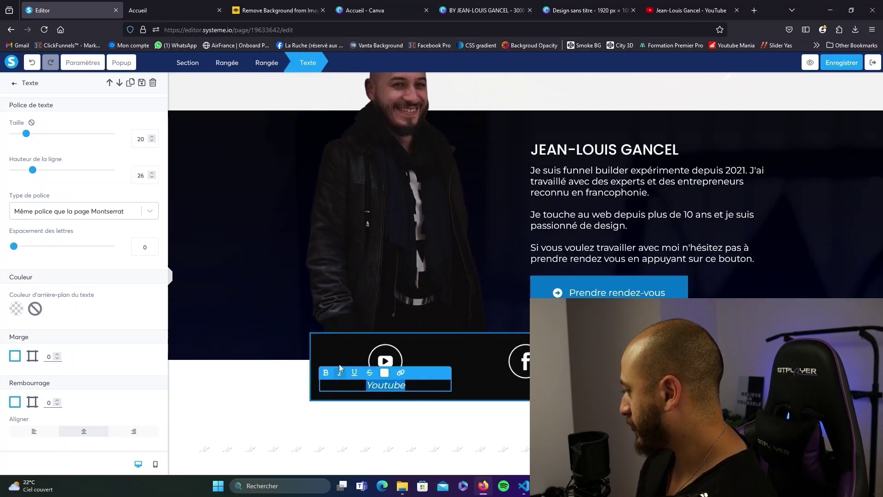
click(152, 141)
click(152, 141)
click(152, 140)
click(152, 140)
click(152, 141)
click(152, 140)
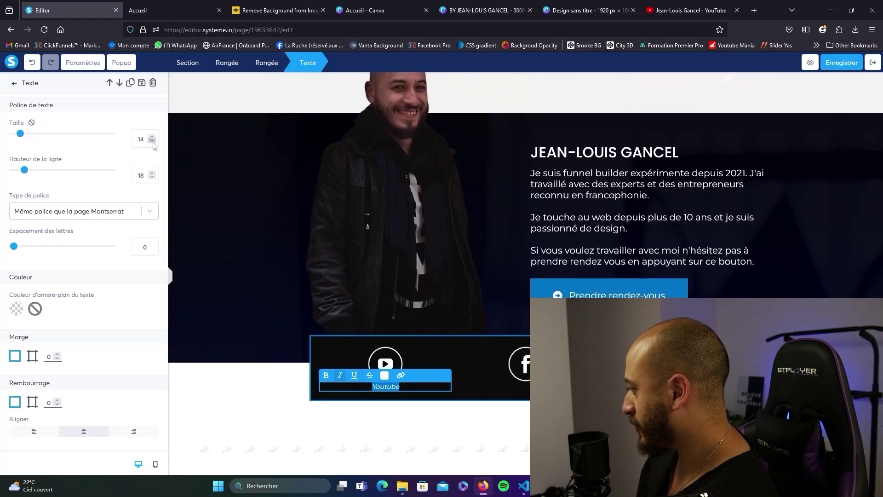
Duplicate the "Youtube" caption twice, move one copy below the Facebook icon and change its text to "Facebook".
click(232, 365)
click(361, 376)
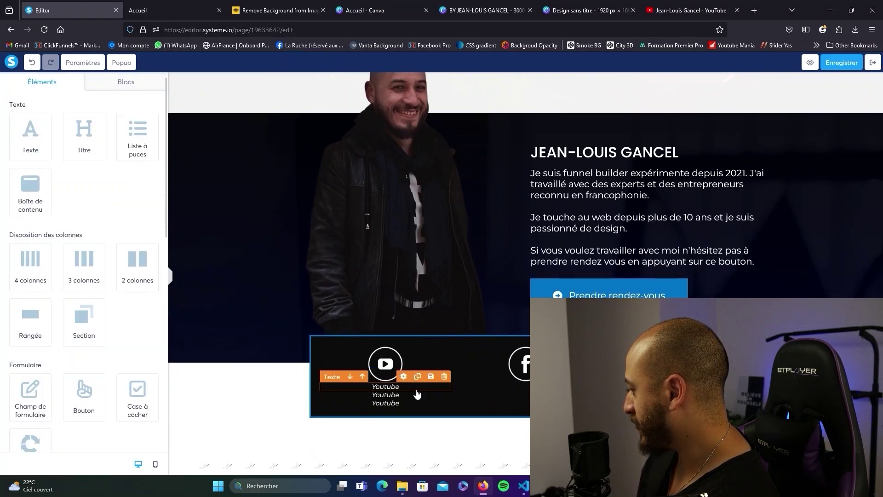
drag(418, 377, 515, 386)
text(Facebook)
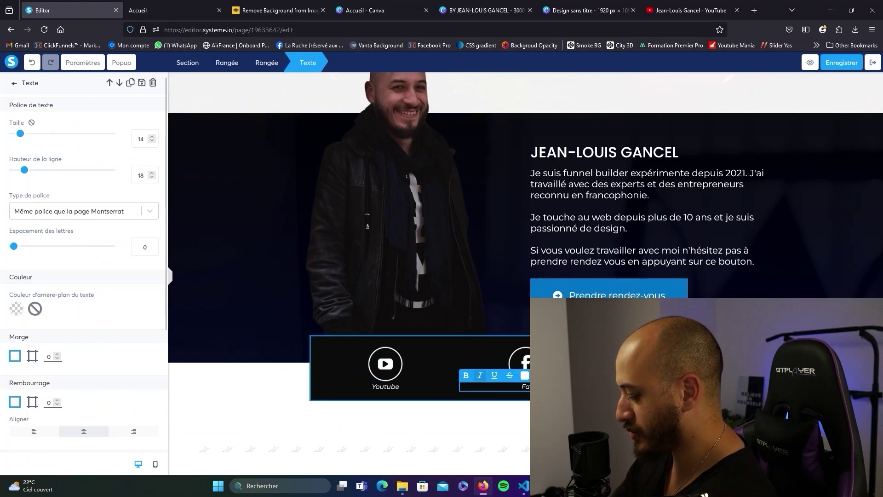
Add a top margin to the "Youtube" caption, then save the page and open its preview.
click(385, 386)
click(385, 386)
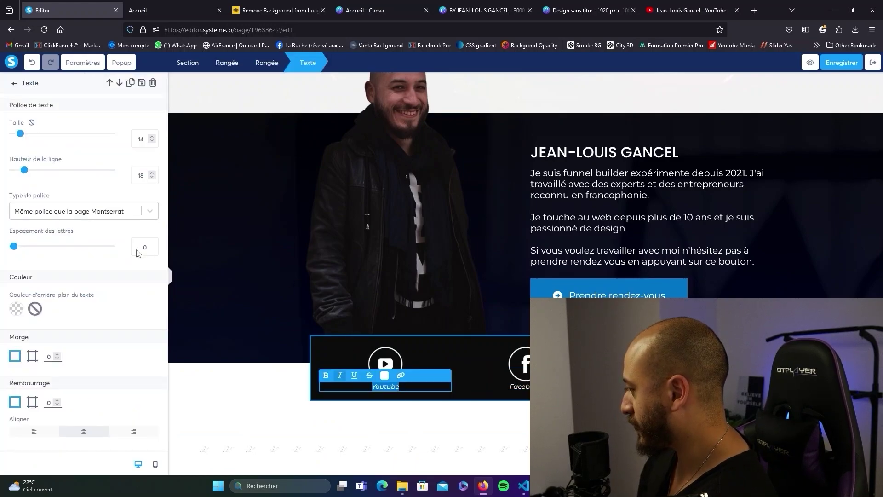
scroll(33, 275, down, 2)
click(34, 274)
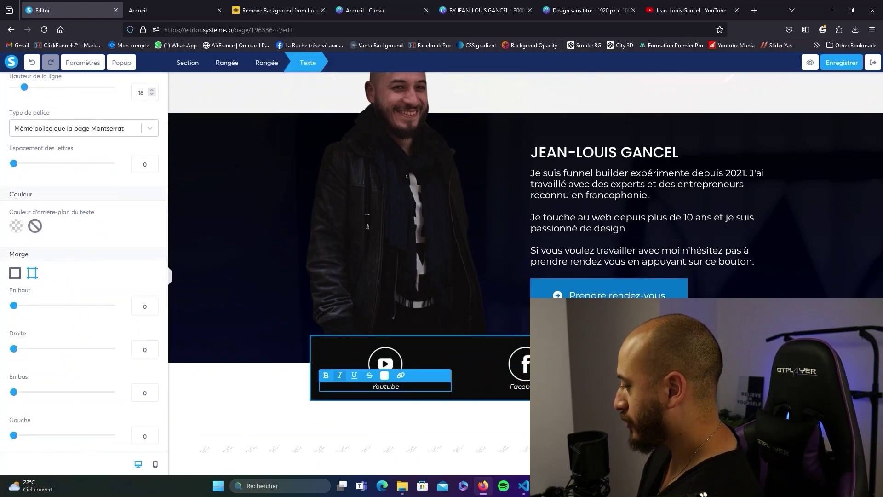
key(Escape)
key(Escape)
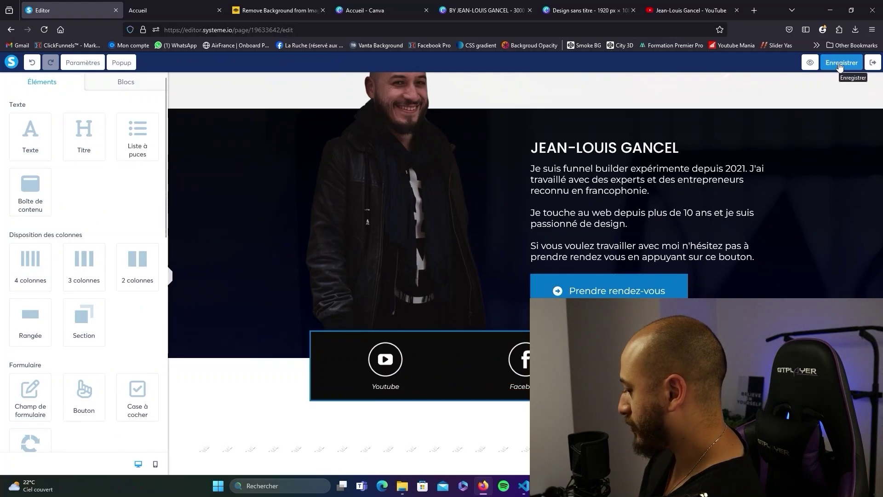
click(820, 67)
click(800, 63)
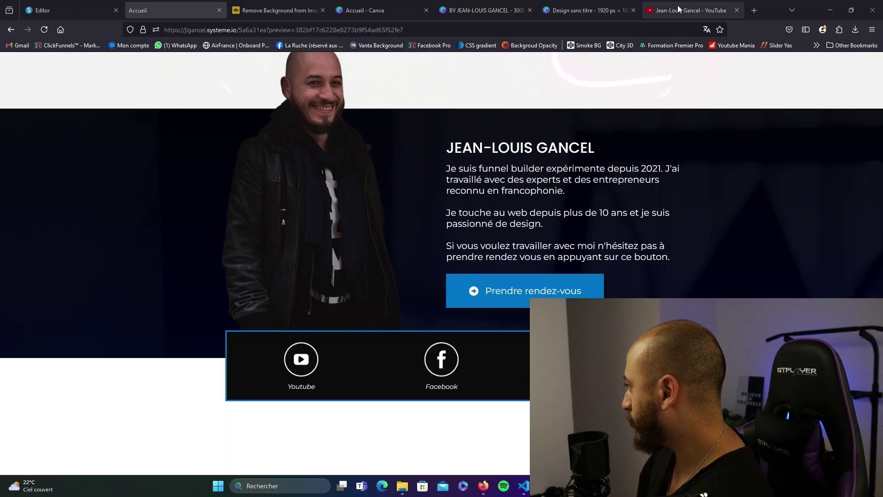
Switch to the 1920 × 1080 px Canva design and delete the dark photo on page 3.
click(592, 10)
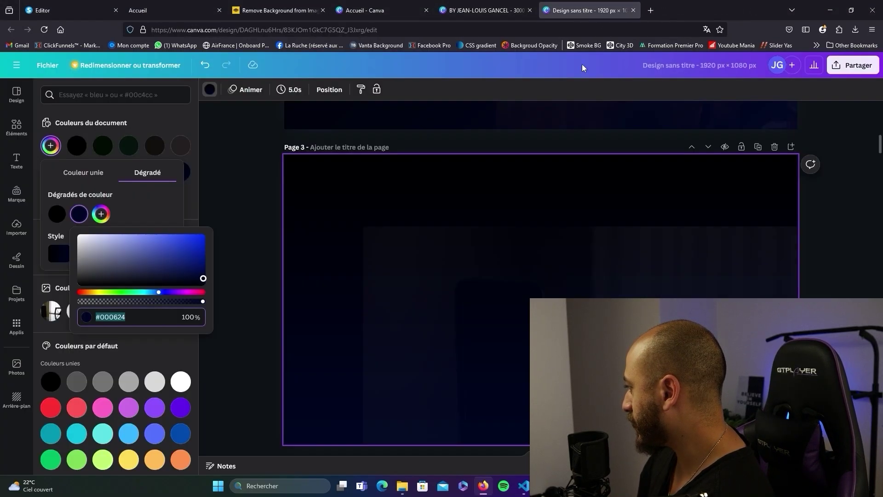
click(442, 290)
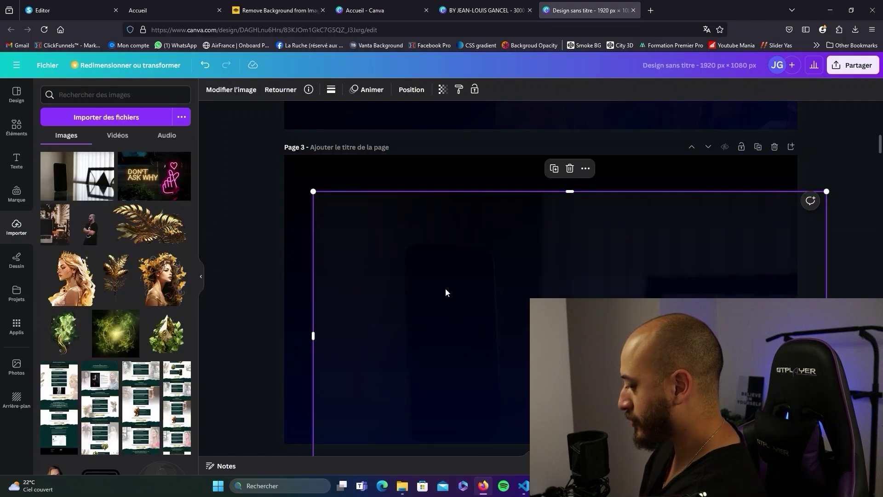
key(Delete)
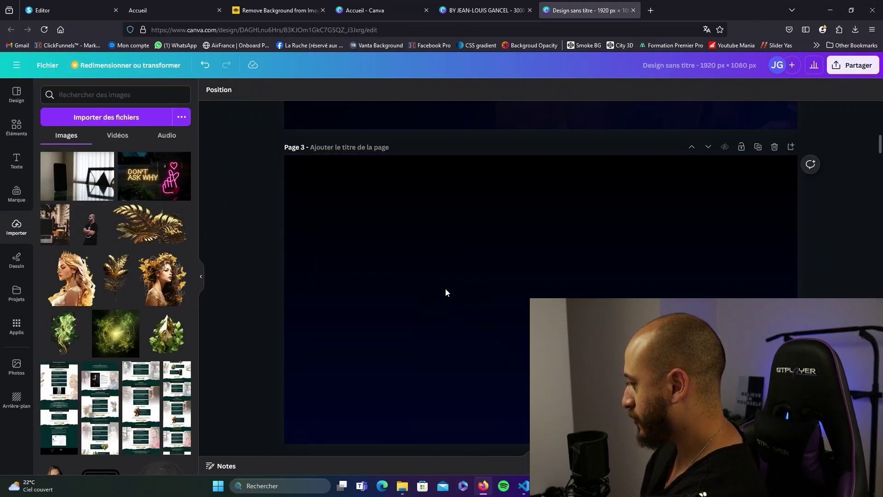
Add a title to page 3 reading "MASTERCLASS DESIGN" in capital letters.
click(16, 125)
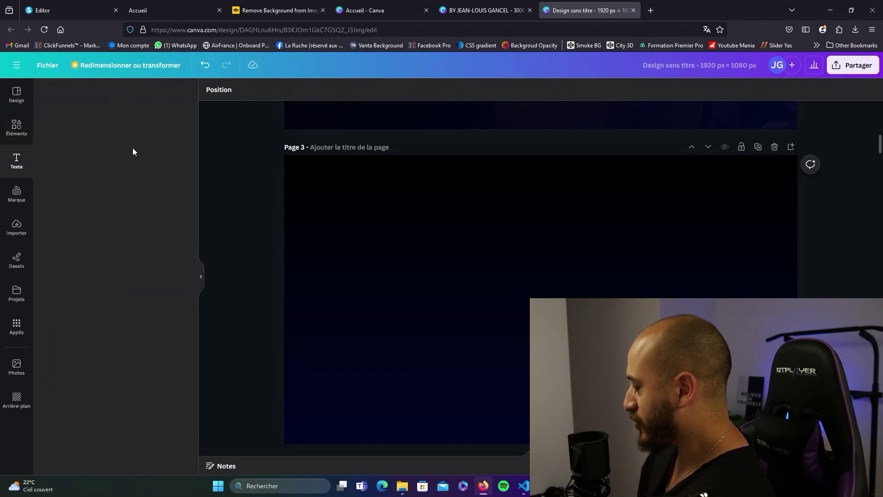
click(98, 204)
drag(410, 275, 363, 253)
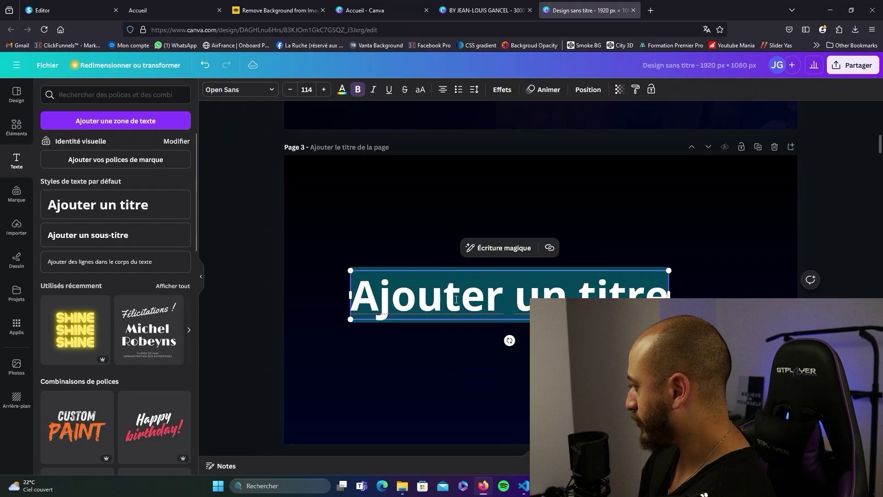
click(516, 299)
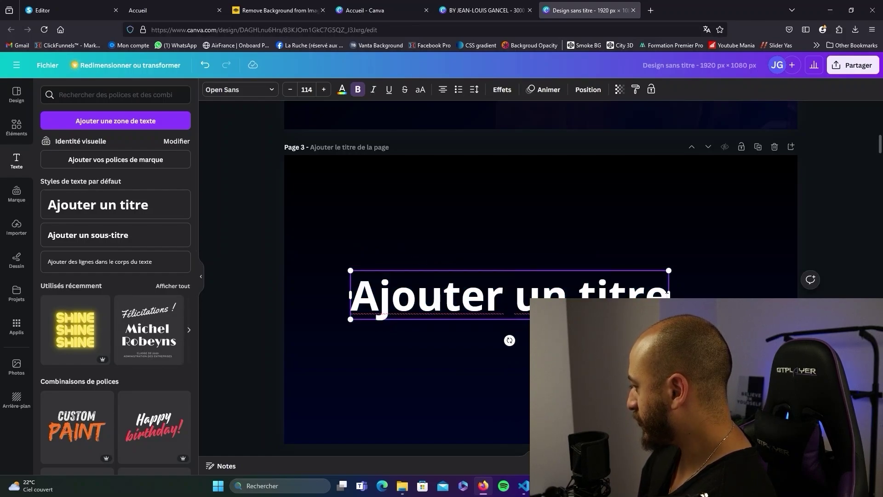
drag(668, 293, 362, 296)
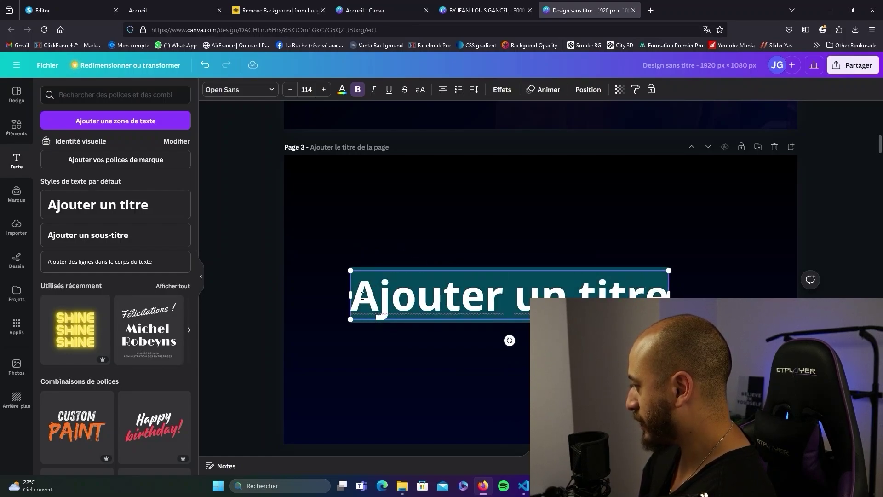
text(Masterclass Design)
key(ctrl+shift+k)
drag(575, 289, 540, 289)
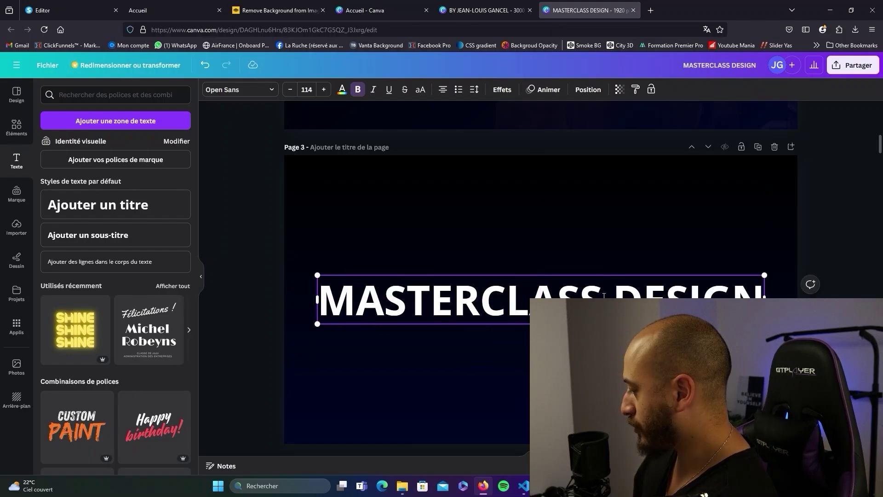
Narrow the title's text box so the words wrap onto two lines, and centre it horizontally and vertically on the page.
drag(765, 299, 711, 328)
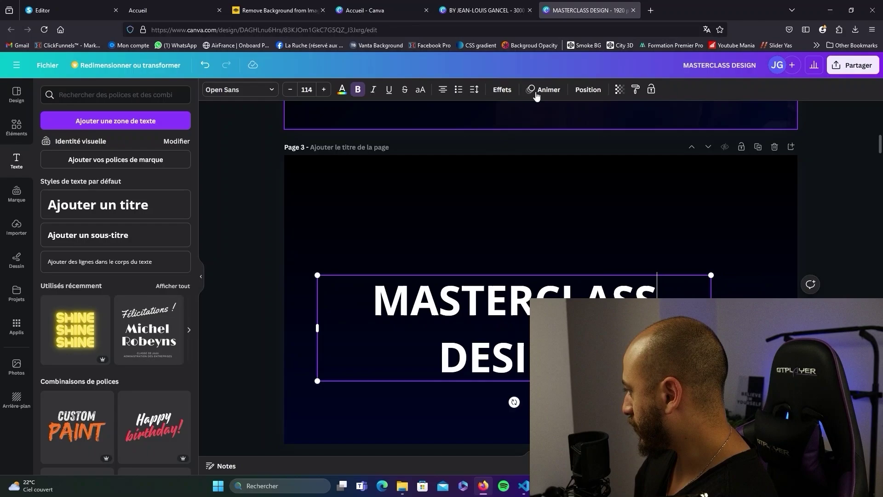
click(585, 90)
click(142, 191)
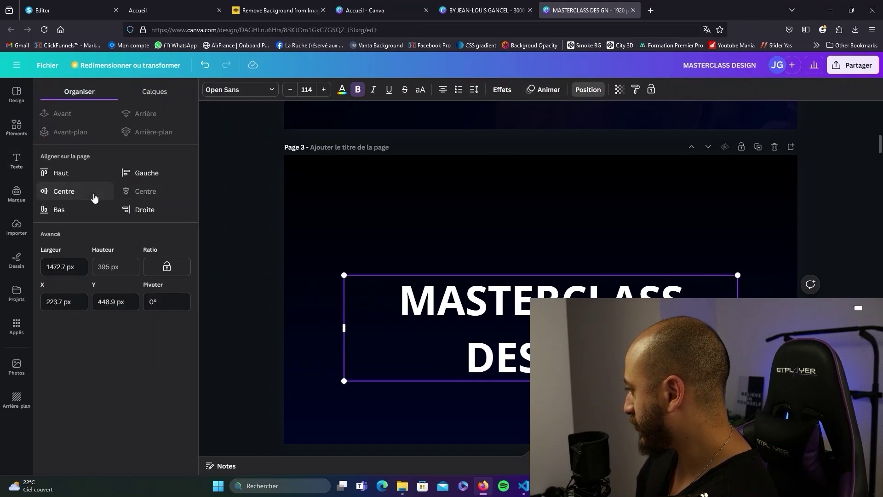
click(74, 193)
key(Escape)
click(821, 186)
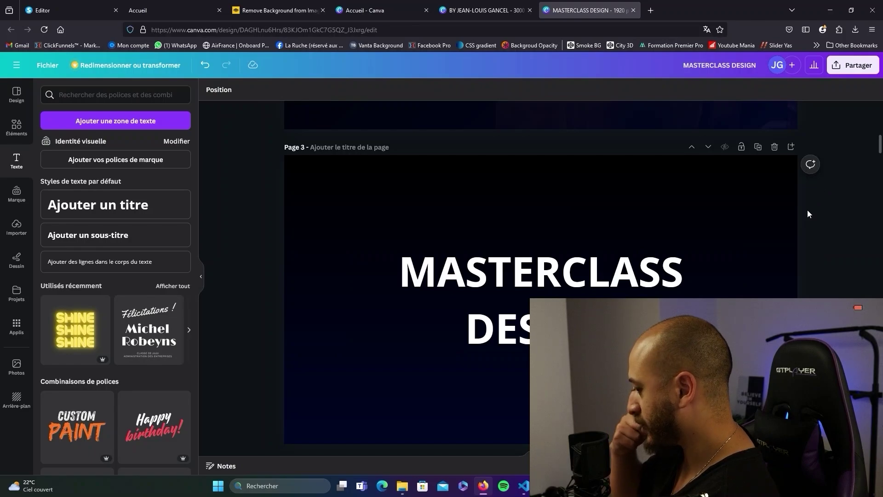
Download the title page from Canva and crop it at 100% into the 27-inch iMac mockup in Placeit.
click(853, 64)
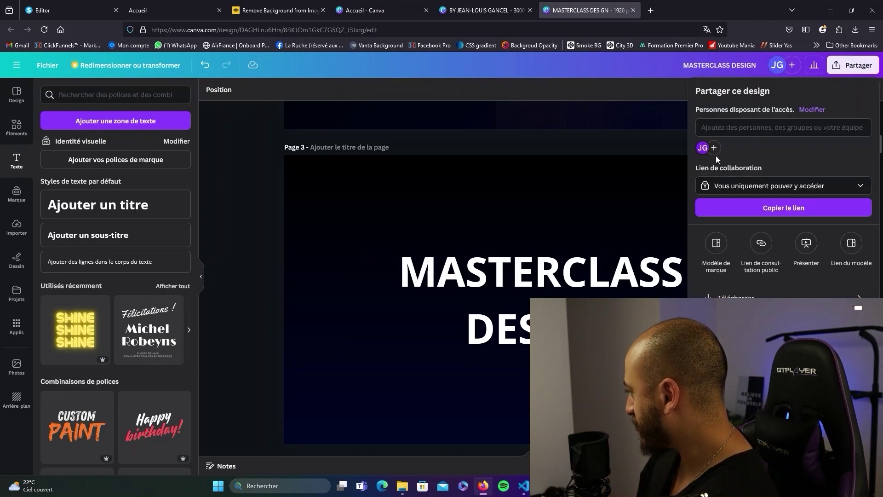
click(735, 295)
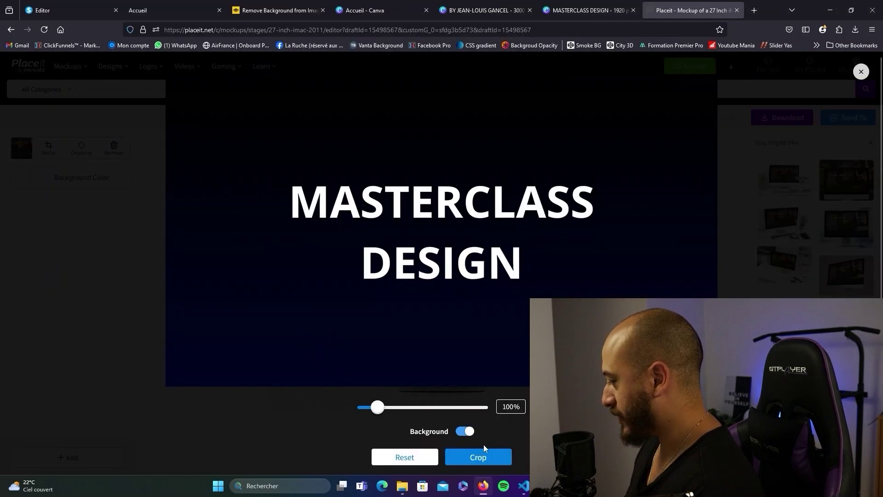
click(478, 457)
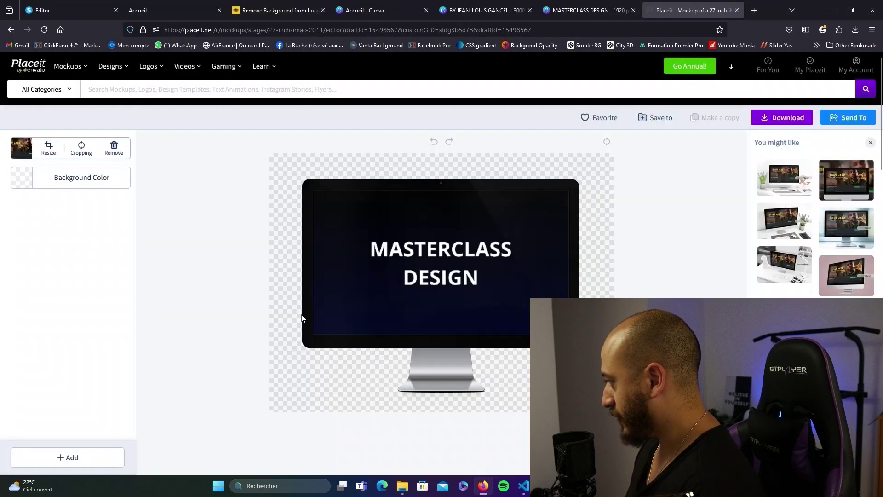
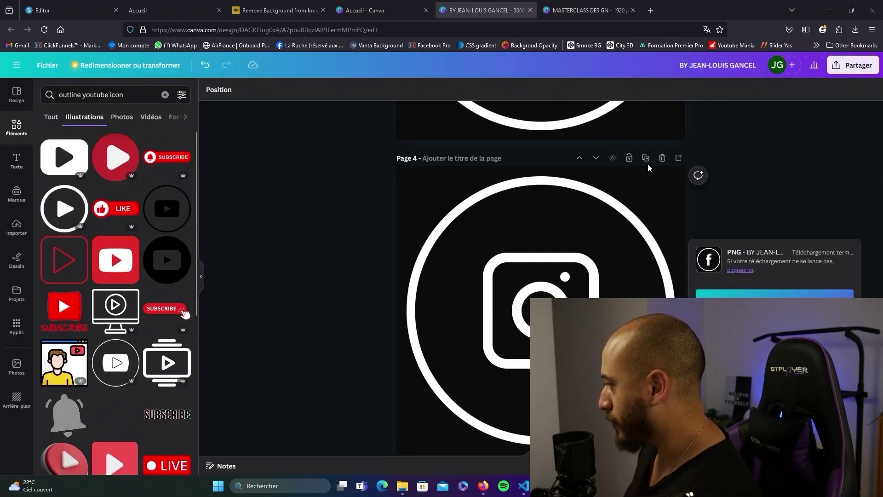
Add a white page below page 4 of the icon design and place the uploaded Masterclass Design iMac mockup on it.
click(679, 158)
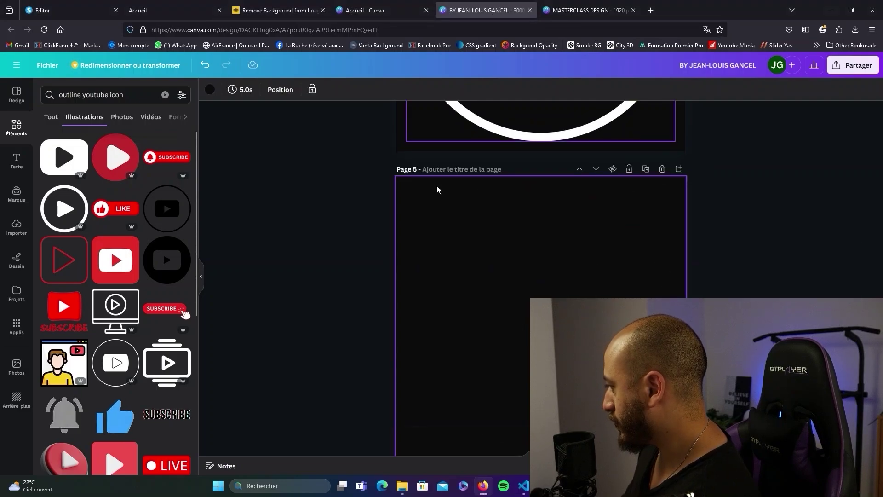
scroll(441, 195, up, 5)
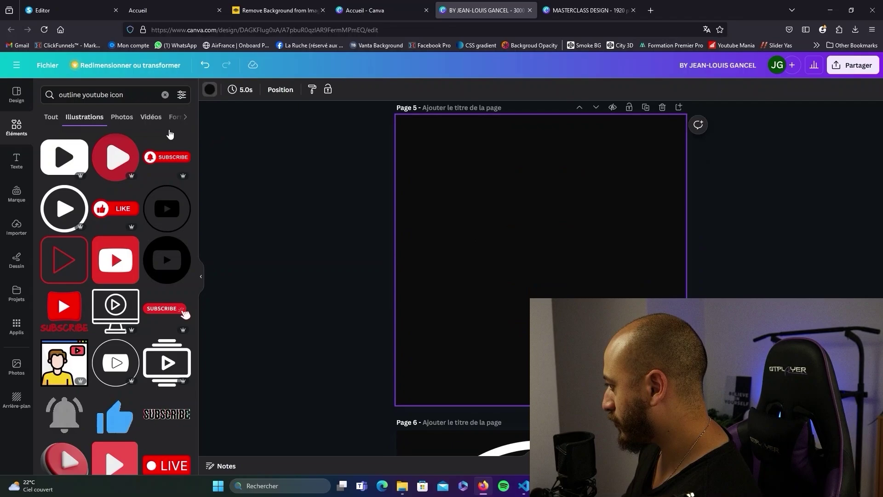
click(103, 145)
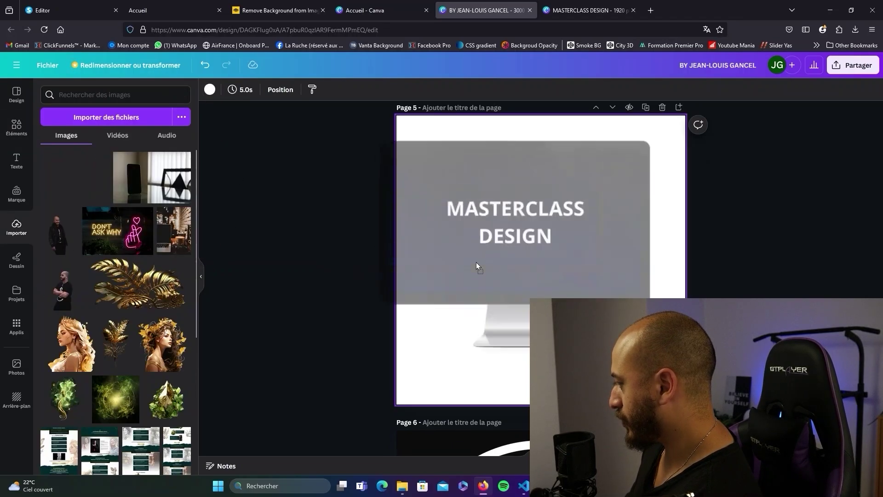
drag(476, 262, 479, 218)
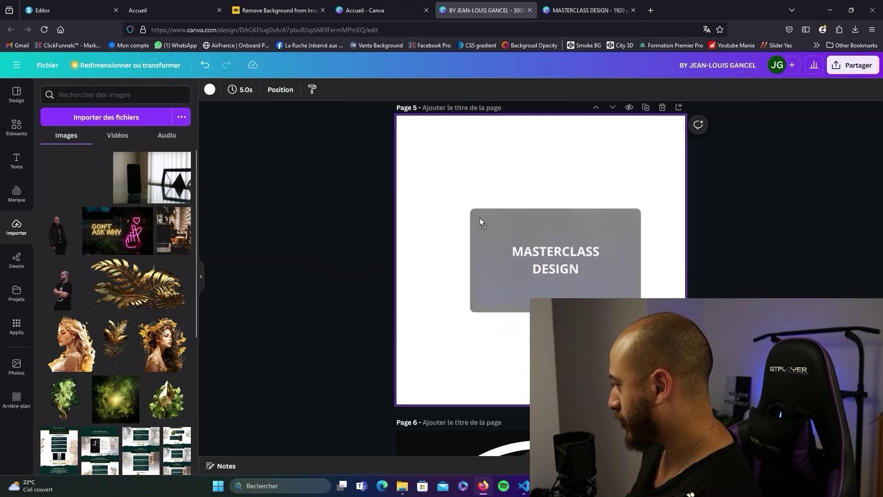
Enlarge the iMac mockup until it nearly fills the page width and centre it horizontally and vertically.
drag(449, 193, 394, 138)
drag(510, 211, 516, 226)
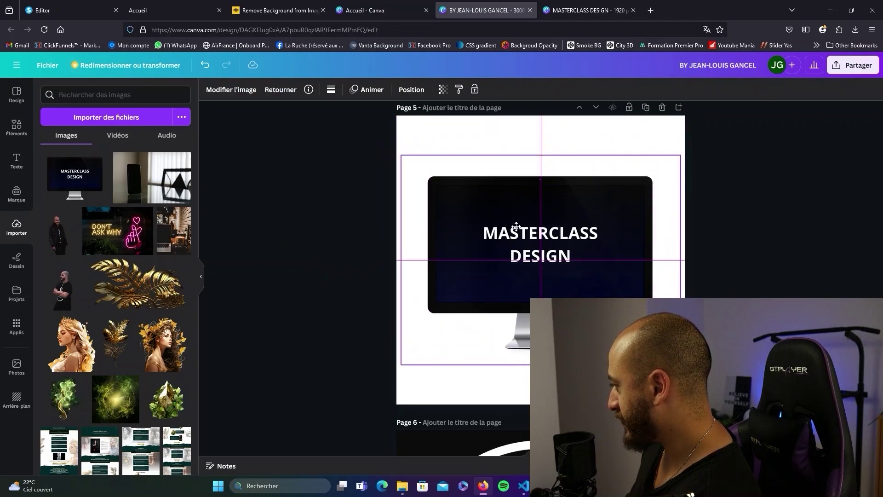
drag(454, 188, 454, 189)
drag(396, 148, 374, 134)
drag(523, 209, 498, 234)
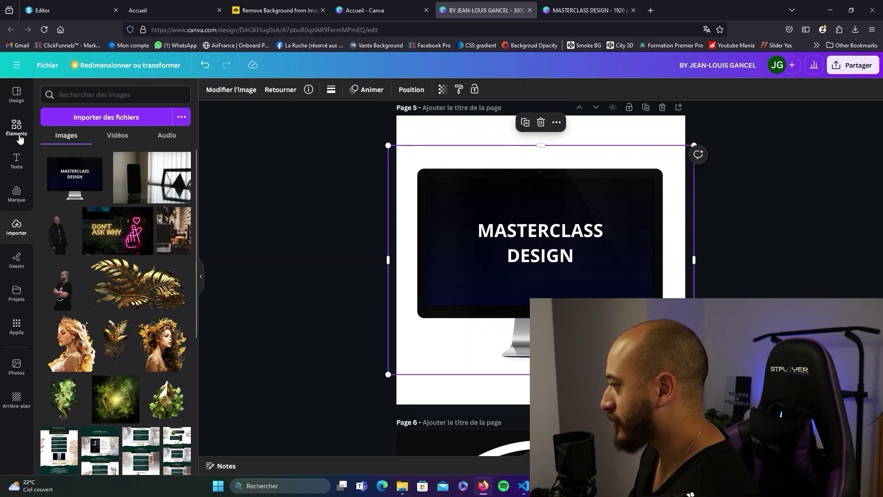
Search the elements for "3d diplome" and show all matching illustrations.
click(167, 93)
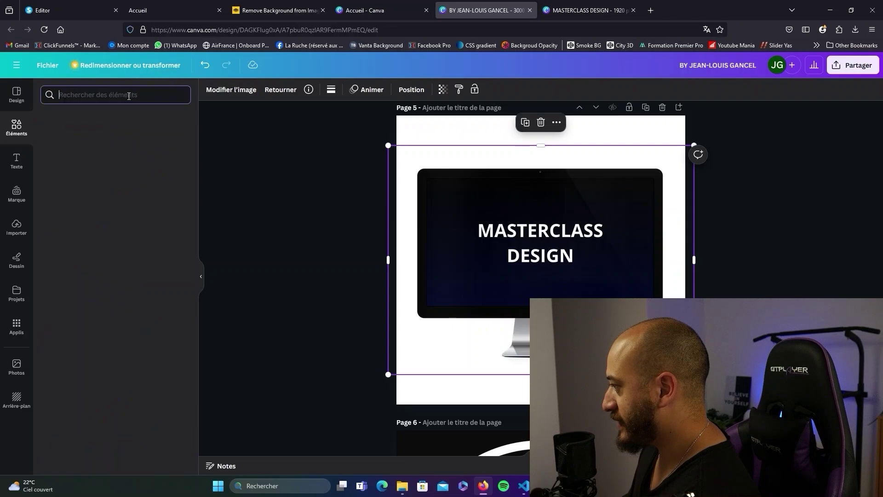
text(3d )
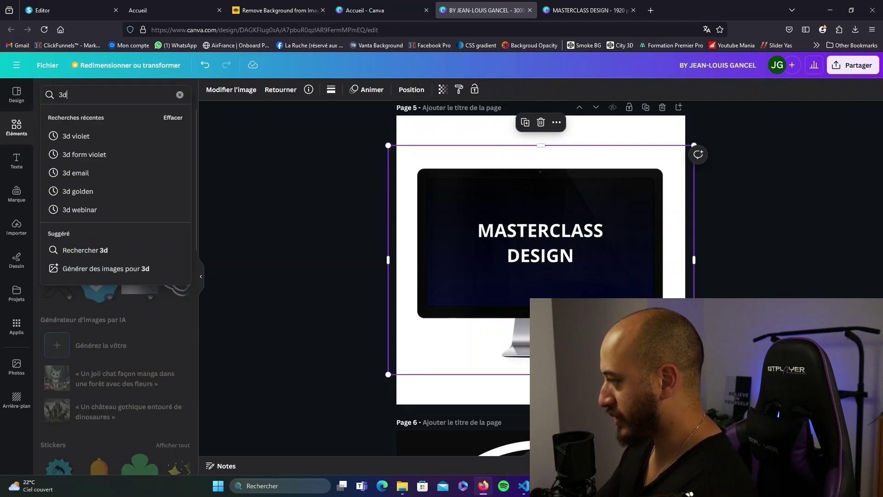
text(diplome)
key(Return)
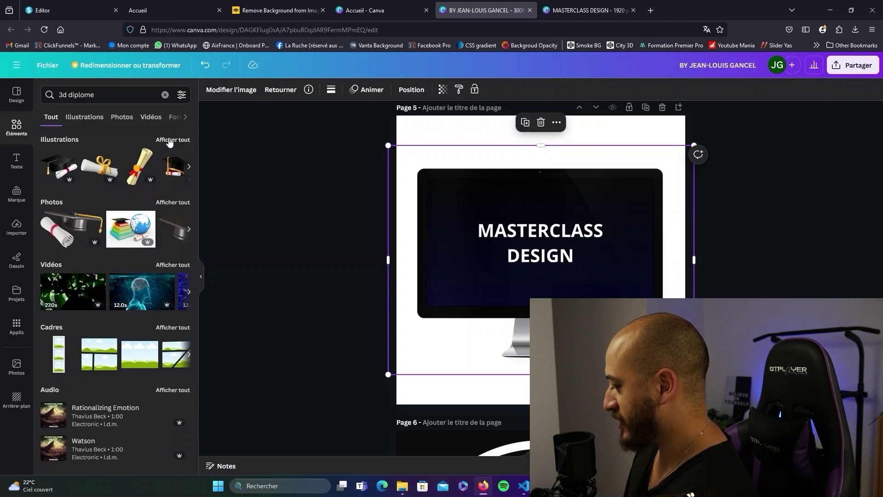
click(171, 140)
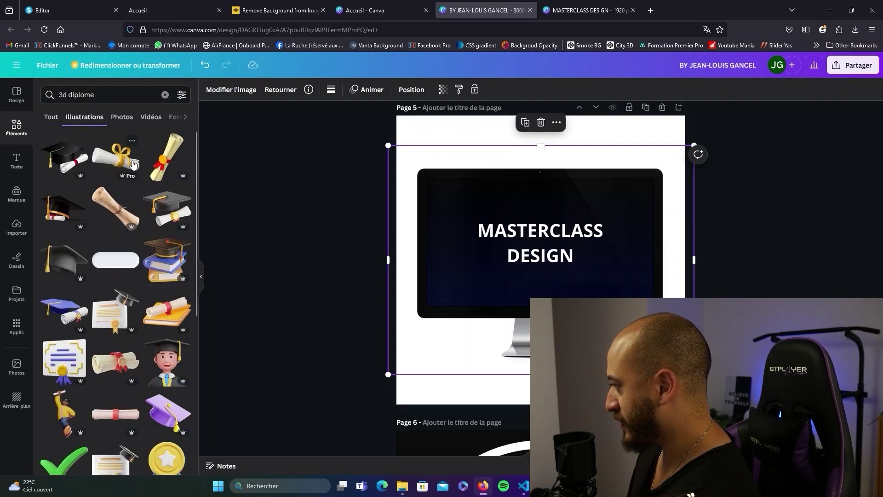
Add the red-ribboned diploma scroll and the graduation cap illustration, shrinking the cap in front of the iMac's lower-left corner.
click(165, 158)
drag(566, 272, 602, 301)
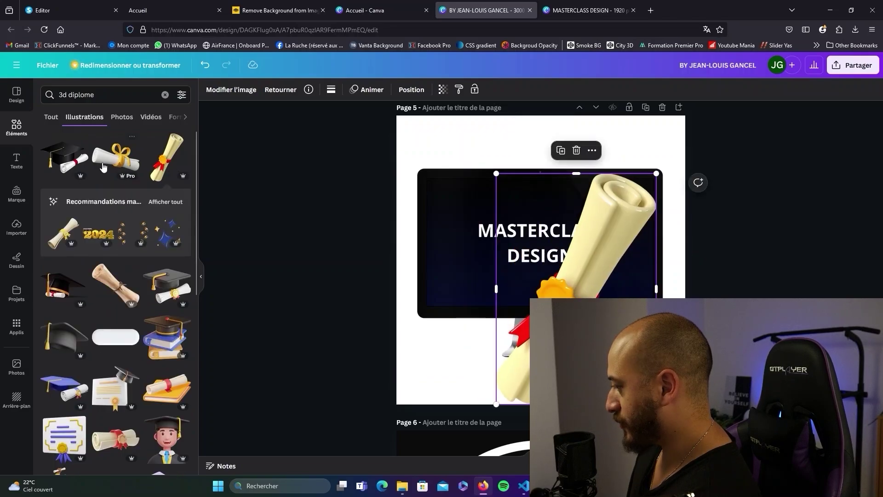
click(82, 171)
drag(547, 263, 474, 318)
drag(532, 373, 501, 354)
Move the diploma scroll up over the iMac's upper-right corner and send it to the back.
drag(589, 292, 611, 240)
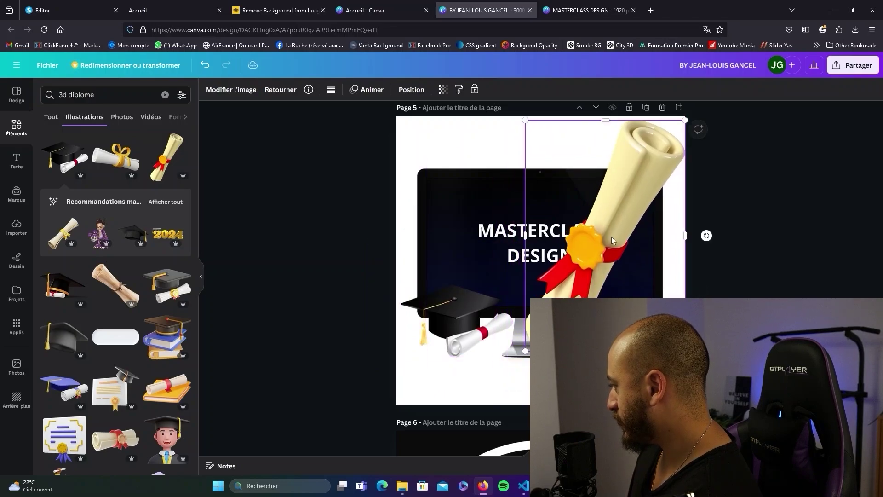
right_click(612, 240)
mouse_move(666, 296)
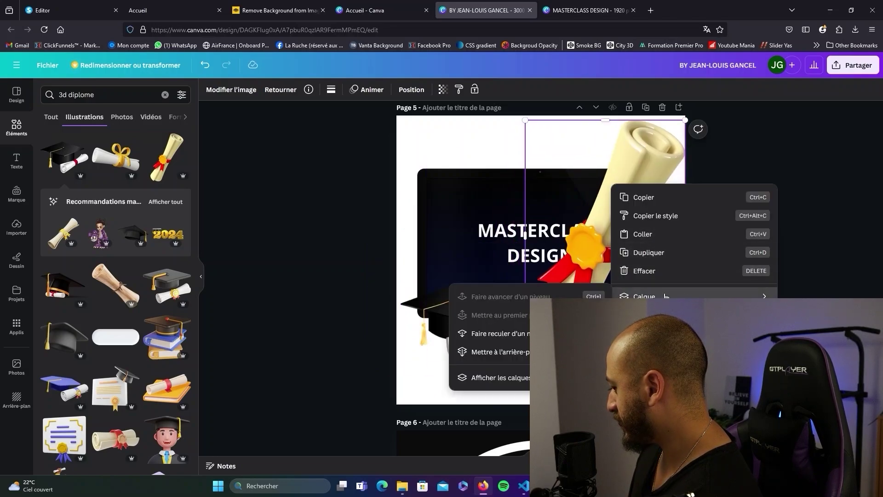
click(501, 352)
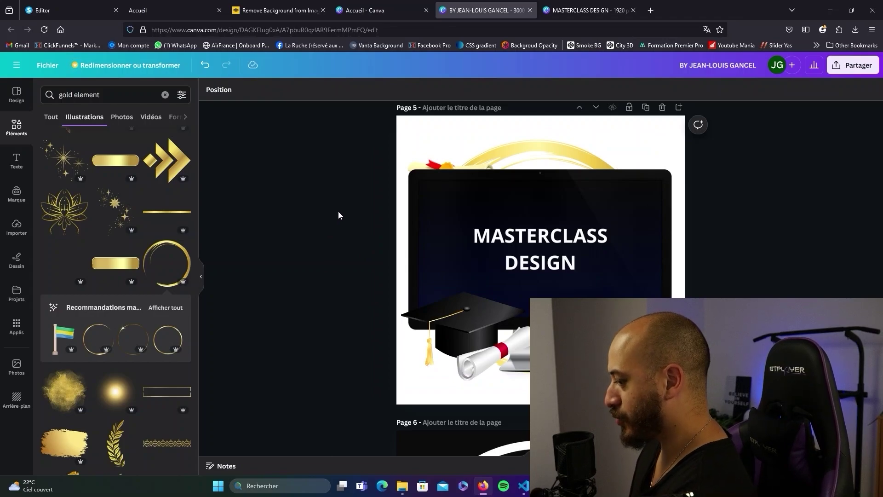
Download the decorated mockup page from Canva and switch to the systeme.io editor.
click(854, 68)
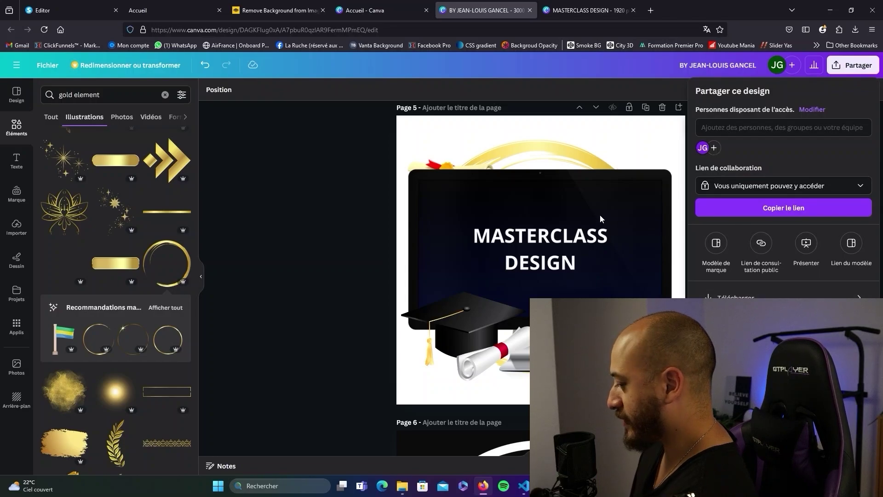
key(ctrl+1)
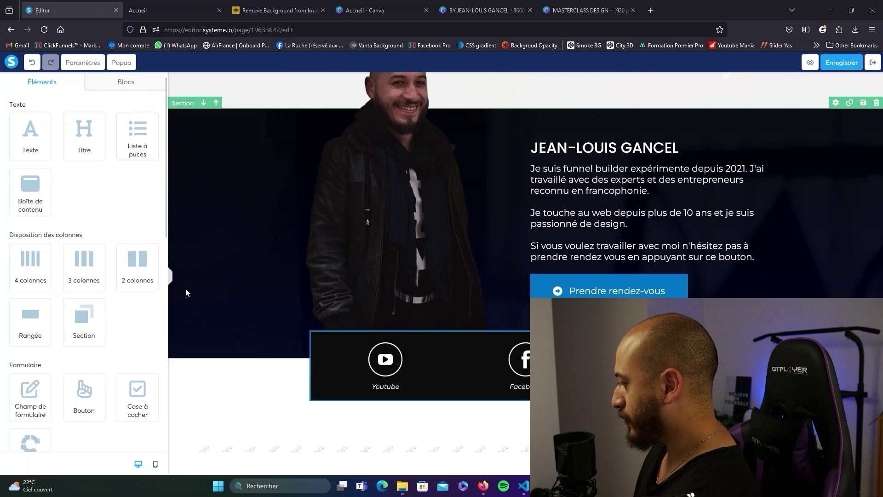
Add a two-column row below the social icon row and set its top margin to 50.
drag(154, 275, 334, 409)
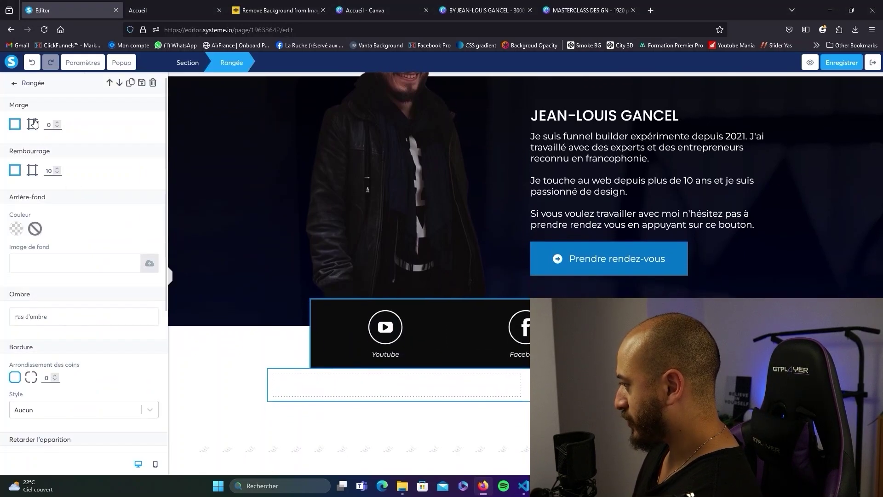
text(50)
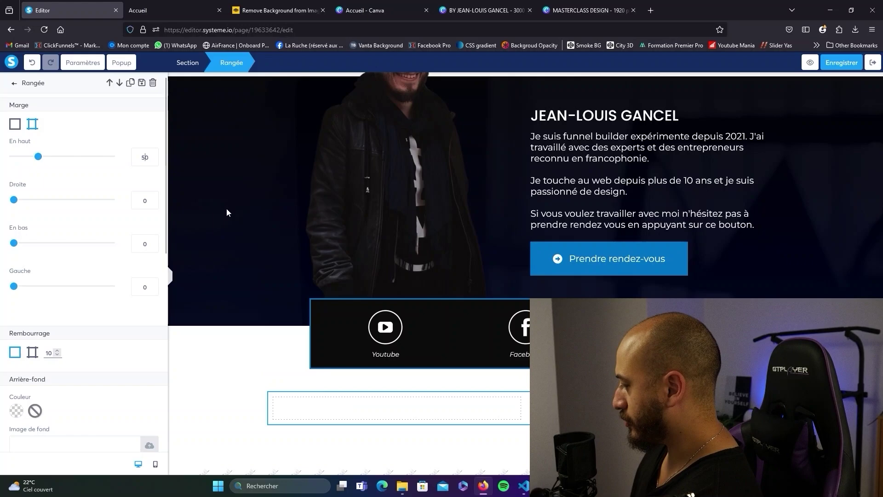
click(261, 366)
Place an image element in the row's right column, load BYJEAN-LOUISGANCEL9.png into it and slightly reduce its size.
scroll(86, 282, down, 3)
drag(29, 348, 326, 417)
drag(395, 322, 637, 265)
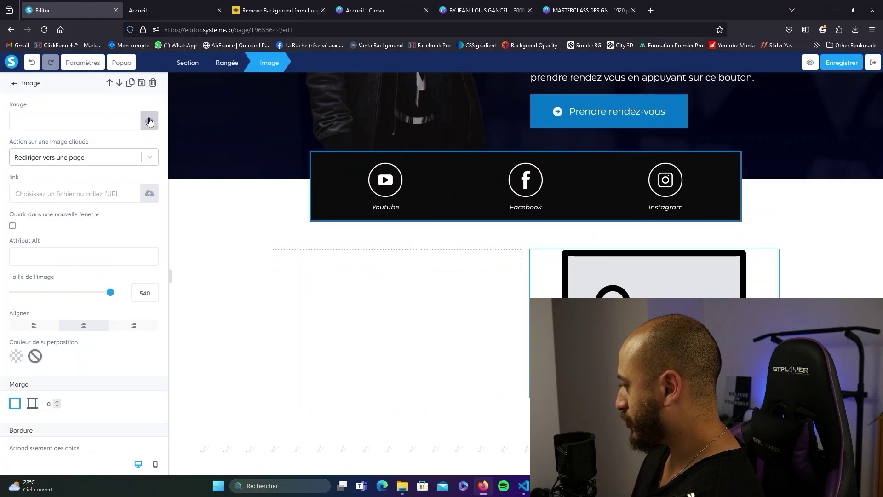
click(148, 120)
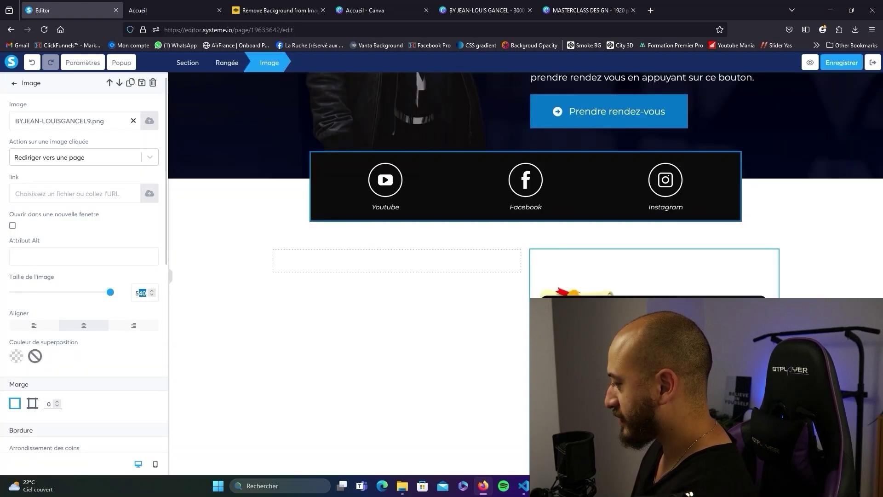
scroll(197, 315, up, 3)
click(226, 351)
scroll(135, 160, down, 3)
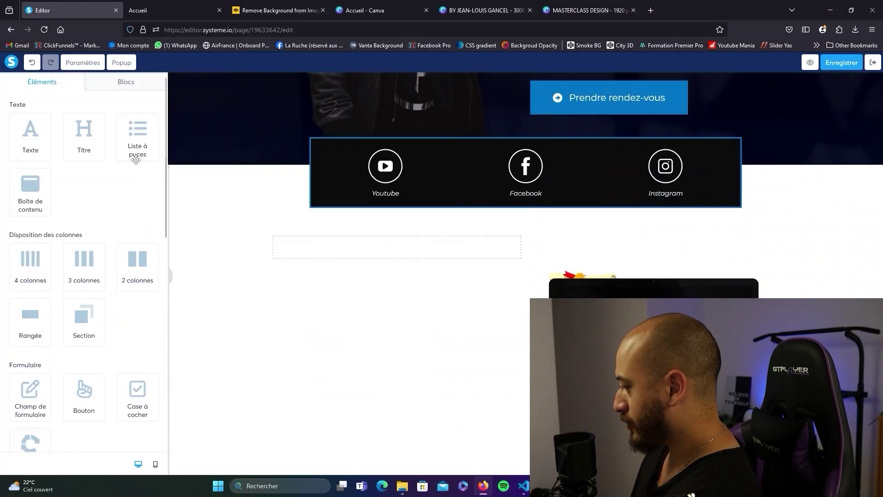
Add a title and a text paragraph in the row's left column, with the title reading "MASTERCLASS DESIGN" in bold.
drag(84, 133, 305, 248)
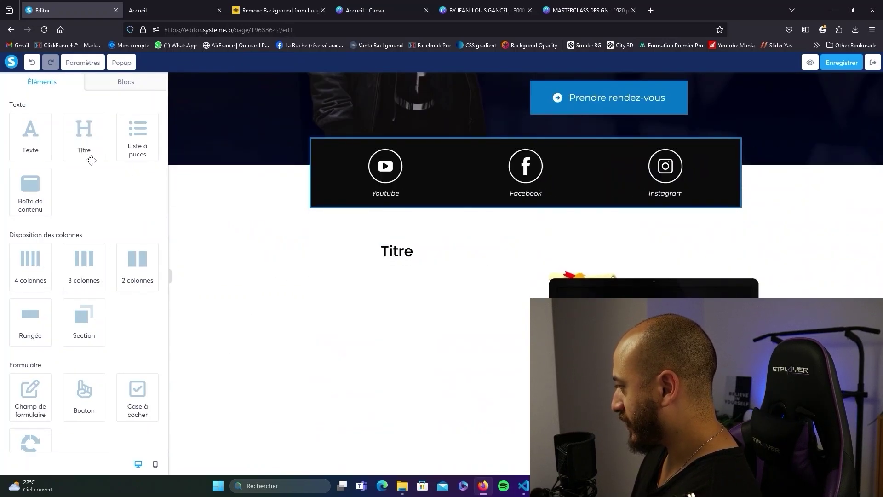
drag(42, 135, 349, 267)
double_click(397, 270)
text(MASTERCLASS DESIGN)
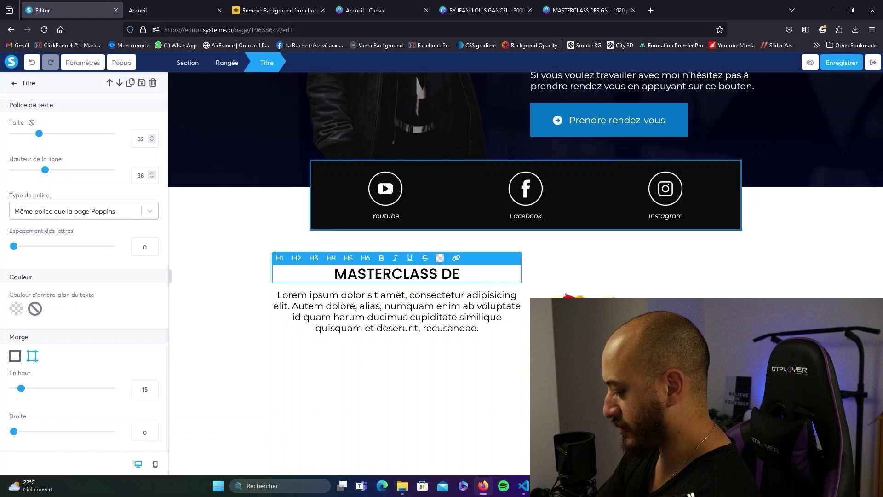
scroll(280, 258, down, 1)
double_click(280, 258)
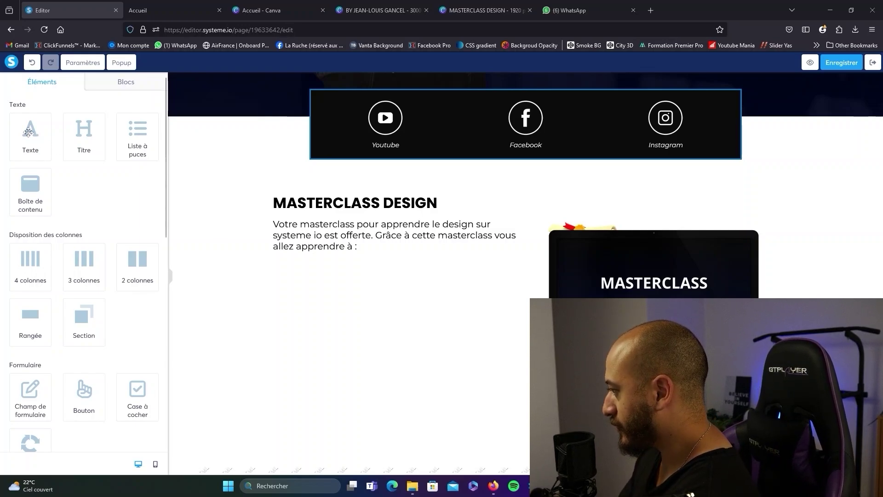
Add a second text element below the masterclass paragraph with a top margin of 10 and left alignment.
drag(29, 132, 337, 251)
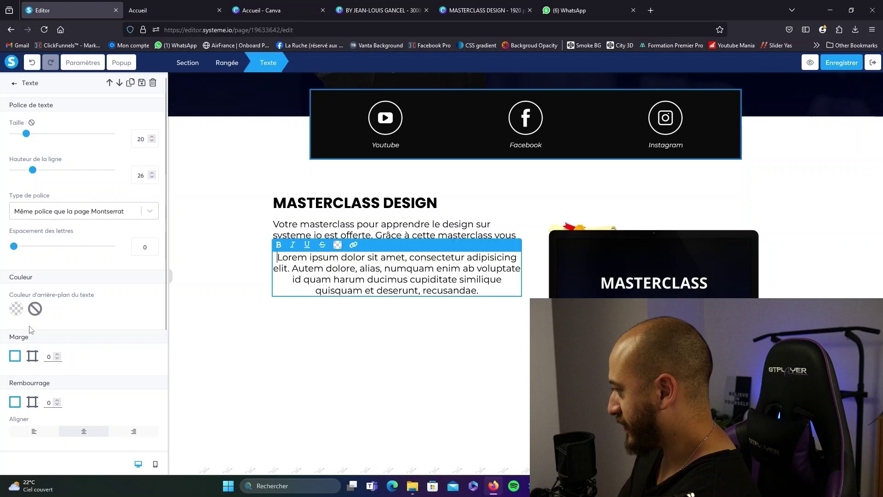
click(33, 355)
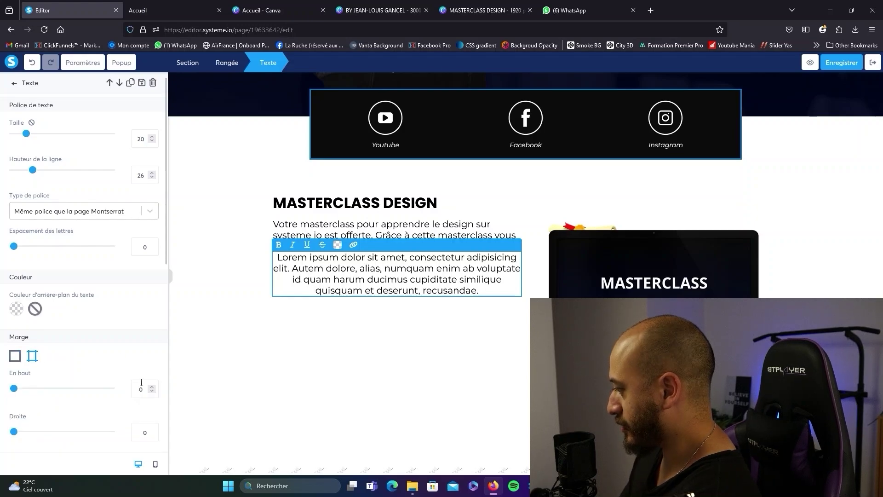
text(10)
scroll(48, 317, down, 4)
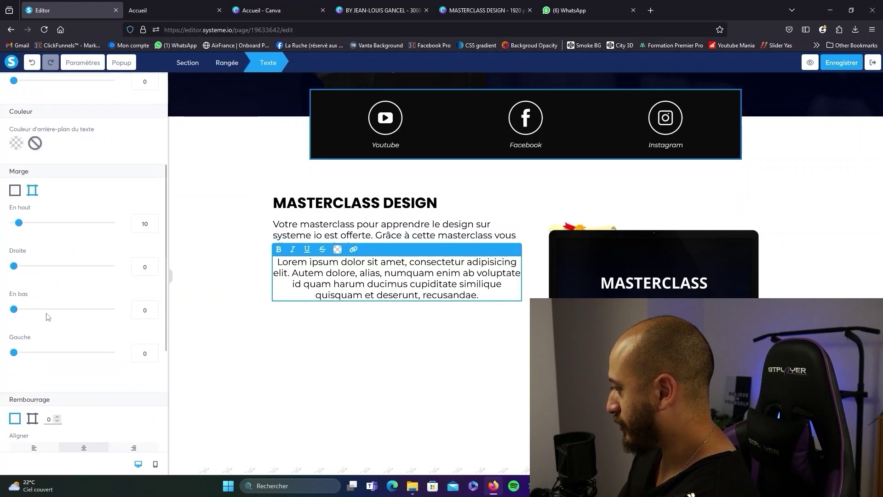
click(33, 446)
click(420, 300)
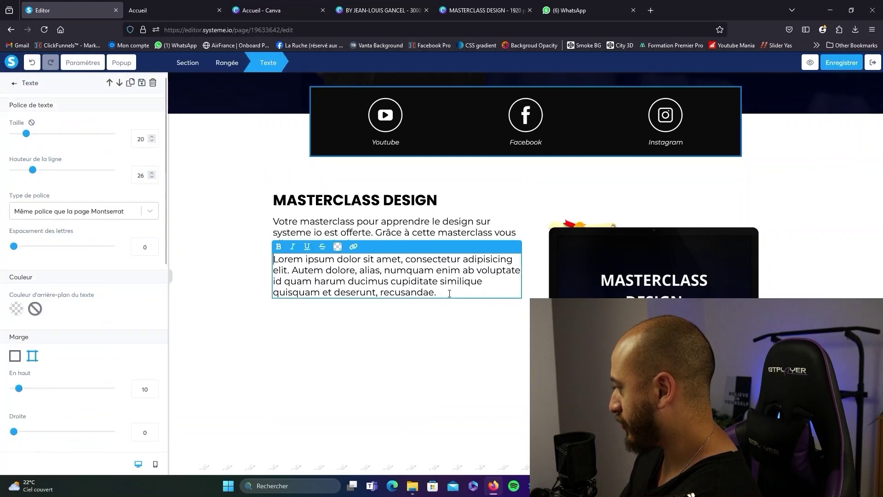
Replace the new text element's placeholder with "Comment faire des beaux sites.".
drag(437, 295, 275, 258)
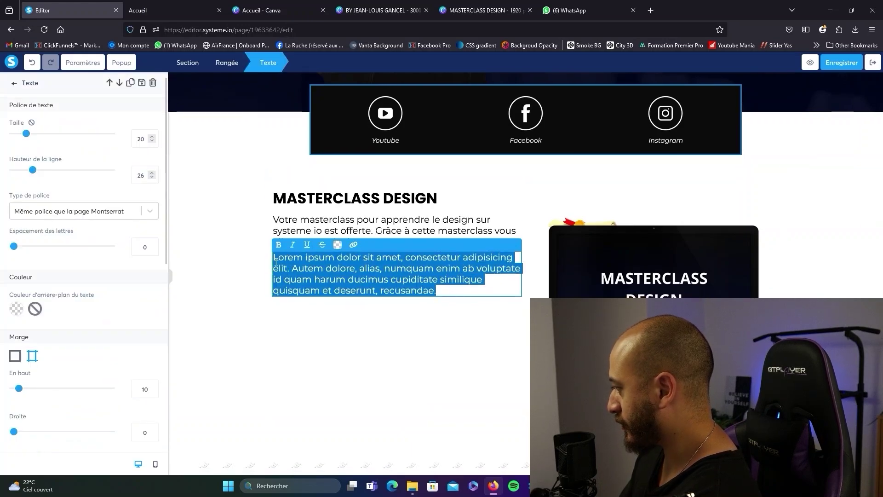
text(Comment faire des beaux sites.)
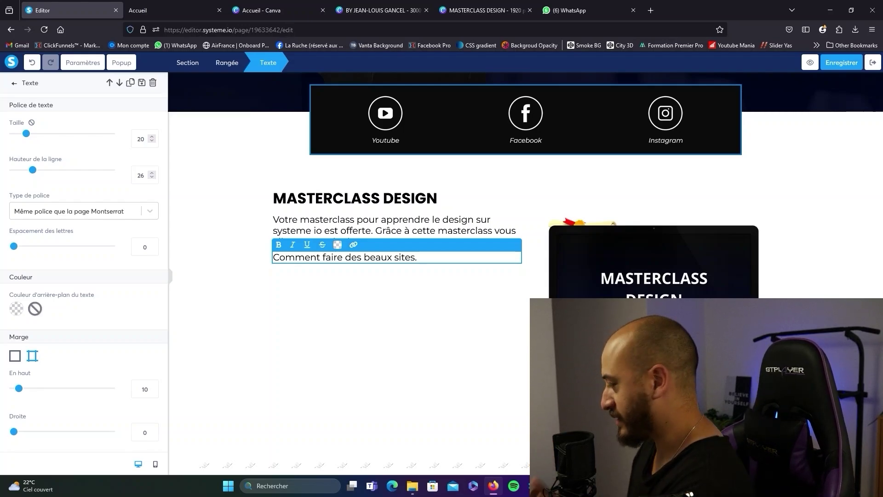
click(225, 250)
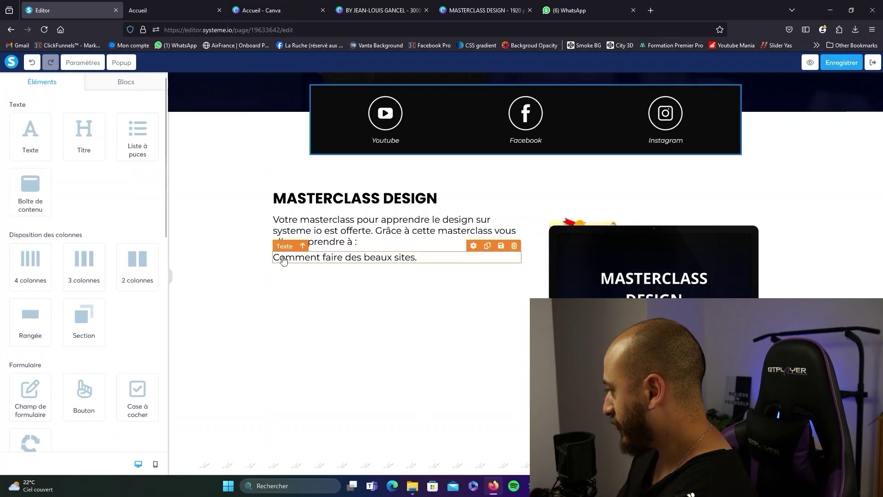
Switch to WhatsApp Web and send a row of blue circle emojis in the chat with oneself.
click(572, 10)
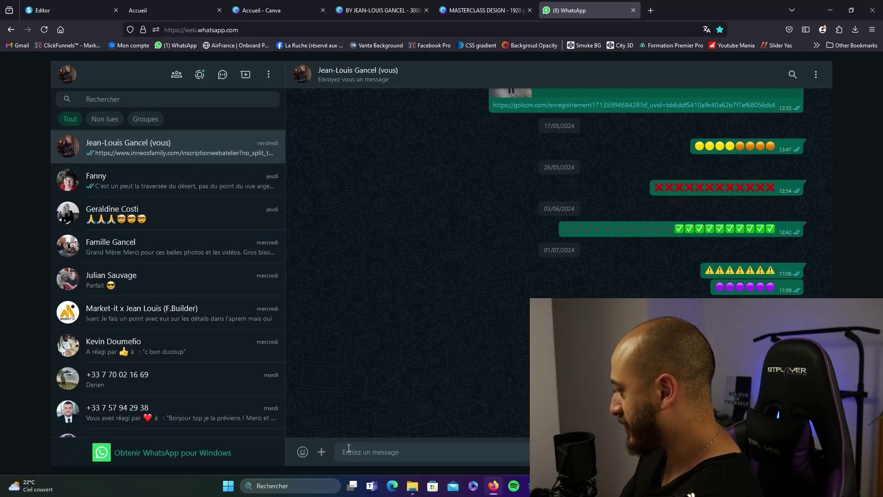
click(302, 452)
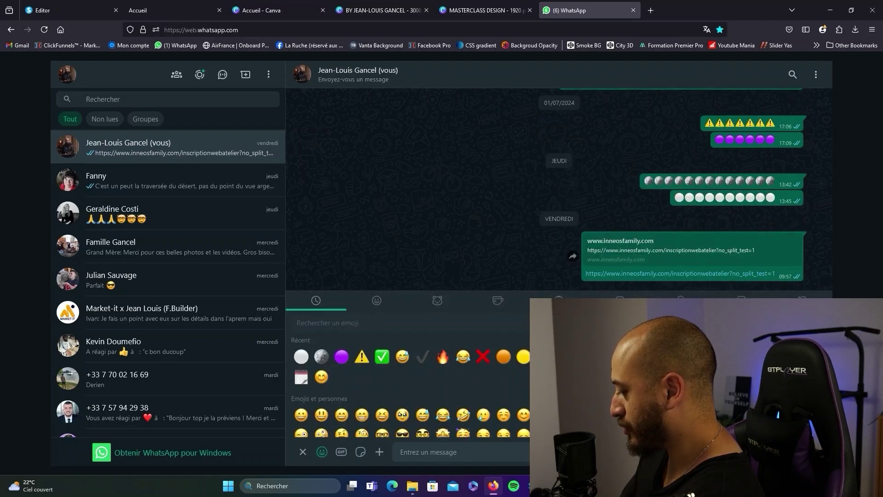
key(ctrl+v)
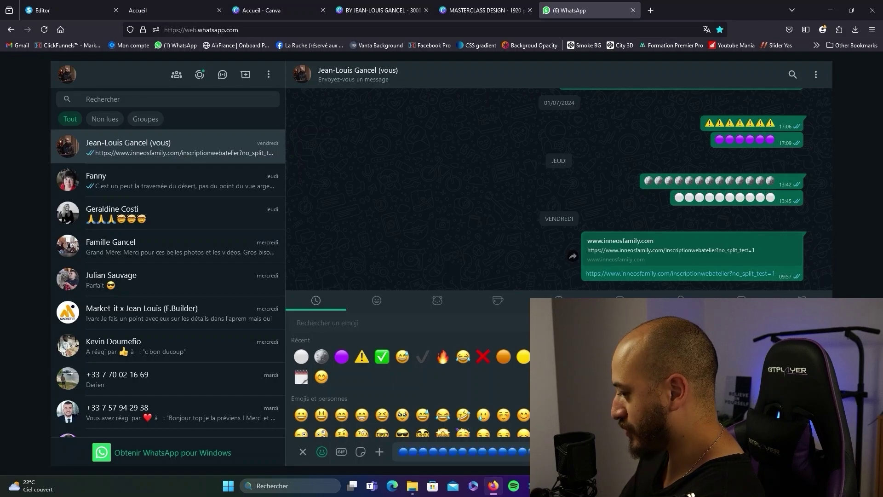
key(Return)
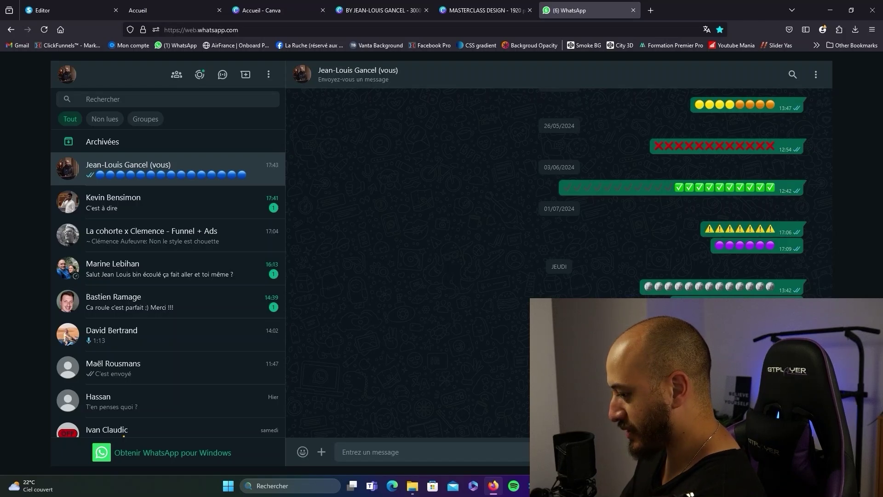
Return to the page editor and insert a blue circle emoji before "Comment faire des beaux sites.".
key(ctrl+w)
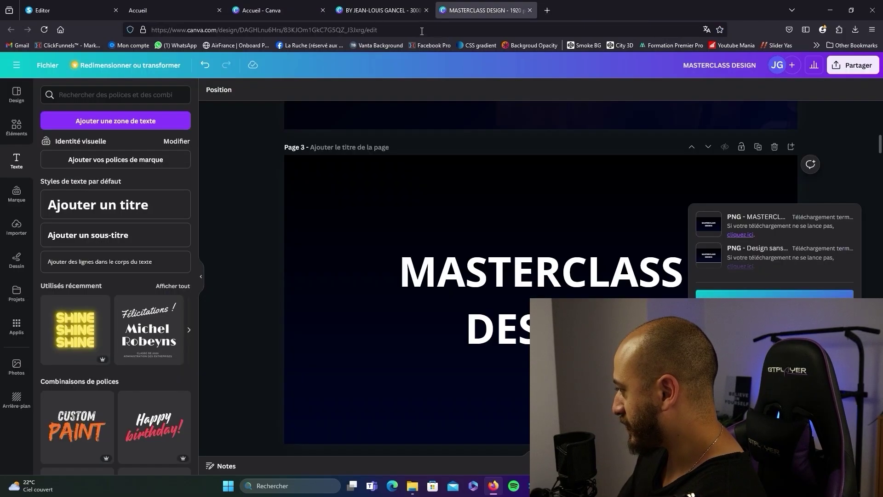
click(78, 6)
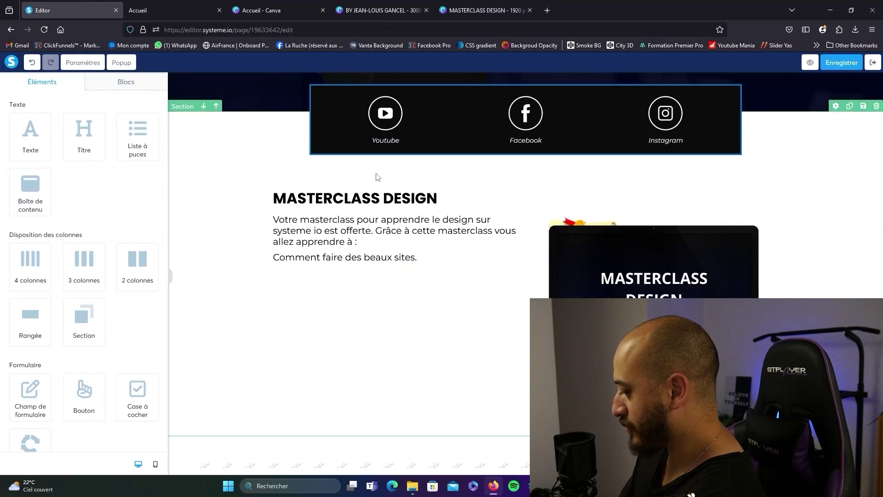
click(291, 259)
click(275, 273)
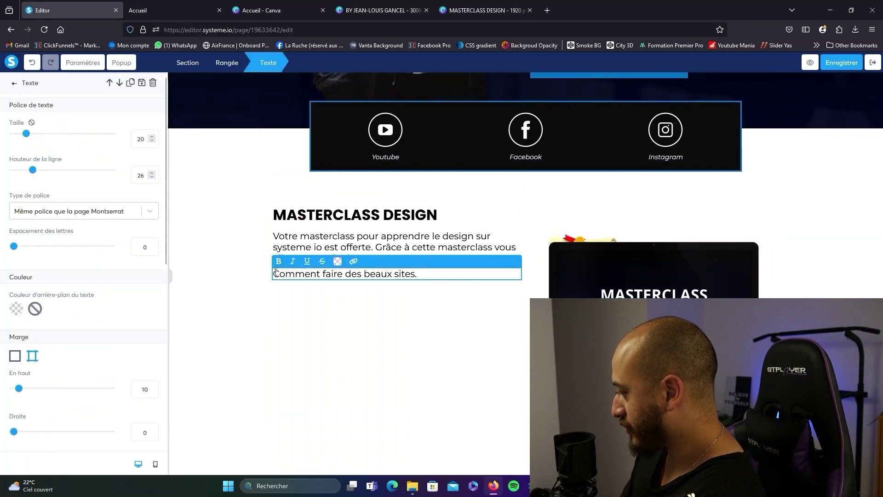
key(ctrl+v)
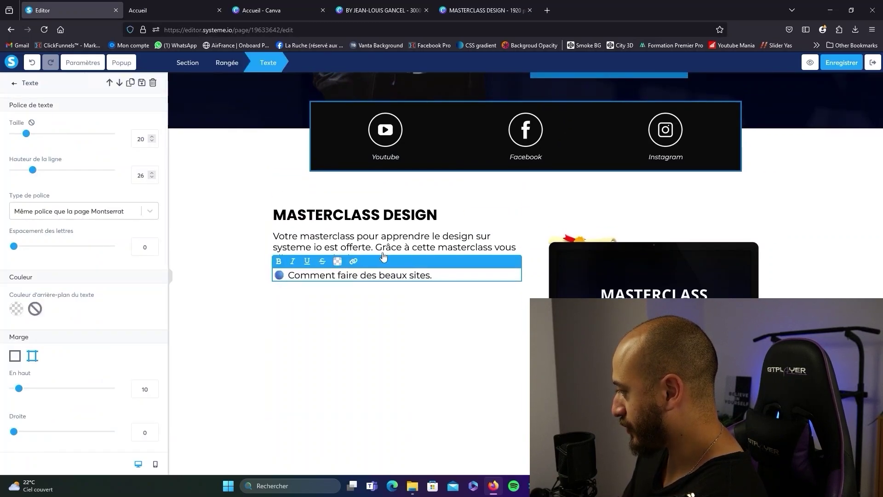
key(Escape)
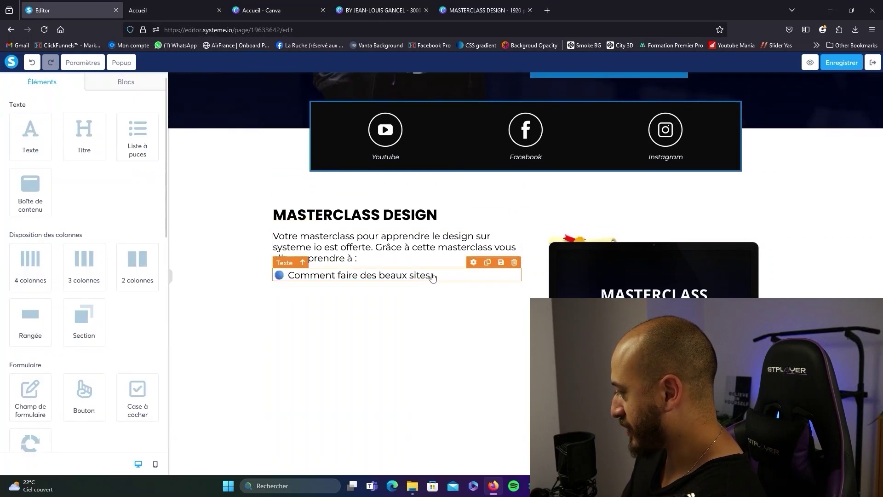
Duplicate the emoji-marked benefit line three times to make a four-line list.
click(488, 263)
click(487, 262)
click(487, 262)
Set the top margin of the first benefit line to 20.
click(359, 260)
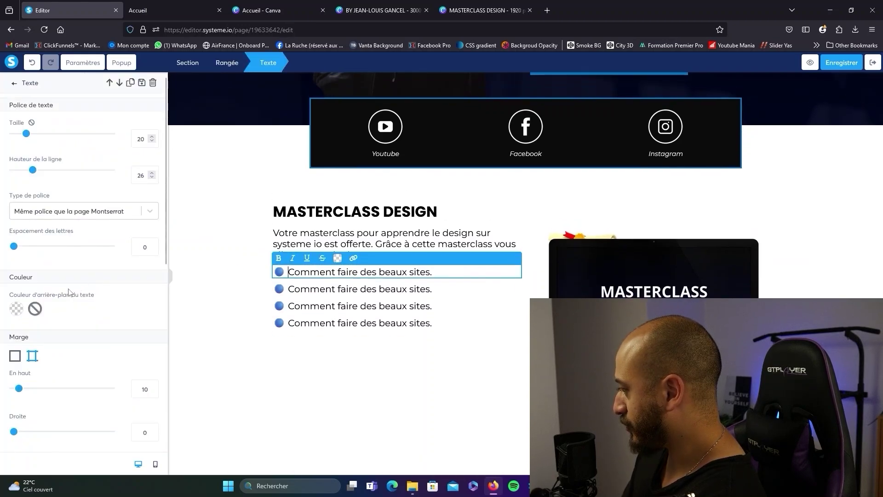
double_click(142, 389)
text(20)
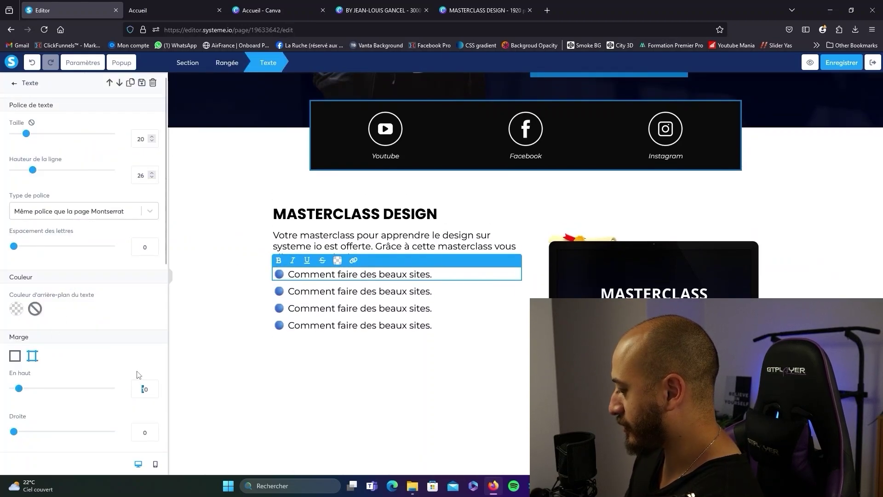
click(240, 331)
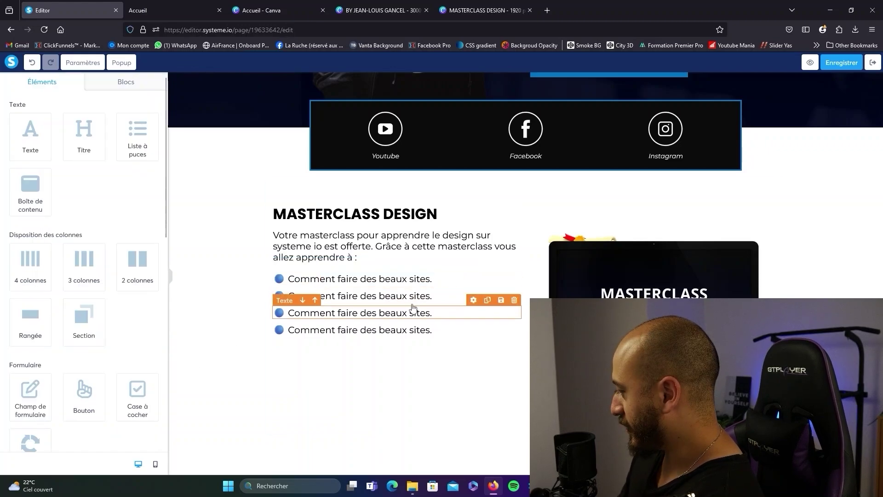
Reword the last three lines as "Comment faire des tunnels qui convertissent...", "Comment gagner de l'argnet grâce à pinterest" and "Comment vendre ses prestations.".
click(436, 299)
scroll(439, 297, down, 1)
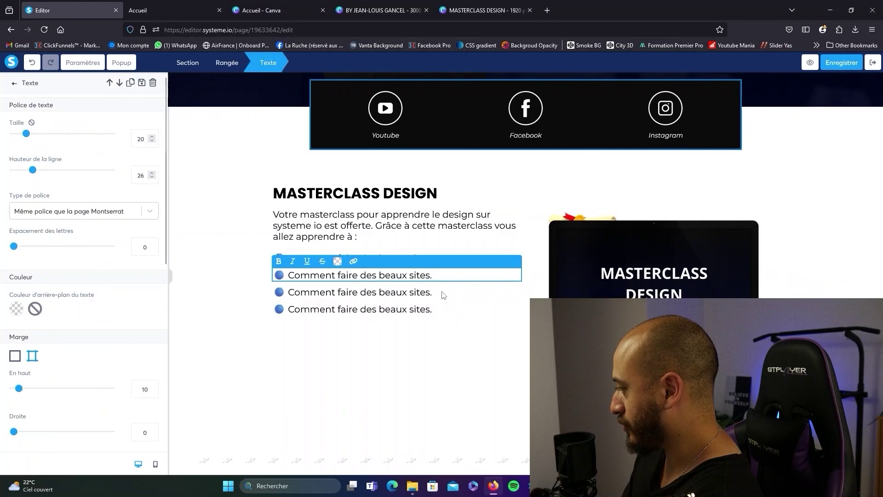
drag(432, 275, 378, 274)
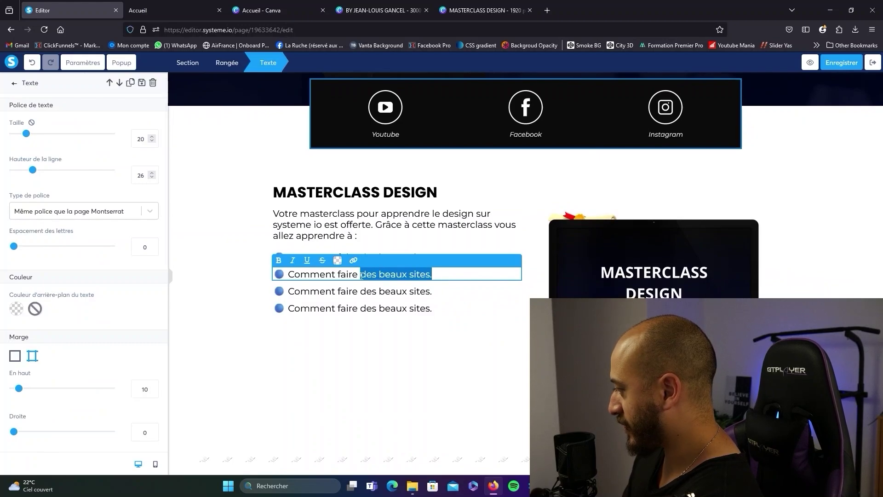
text(tunnels qui convertissent...)
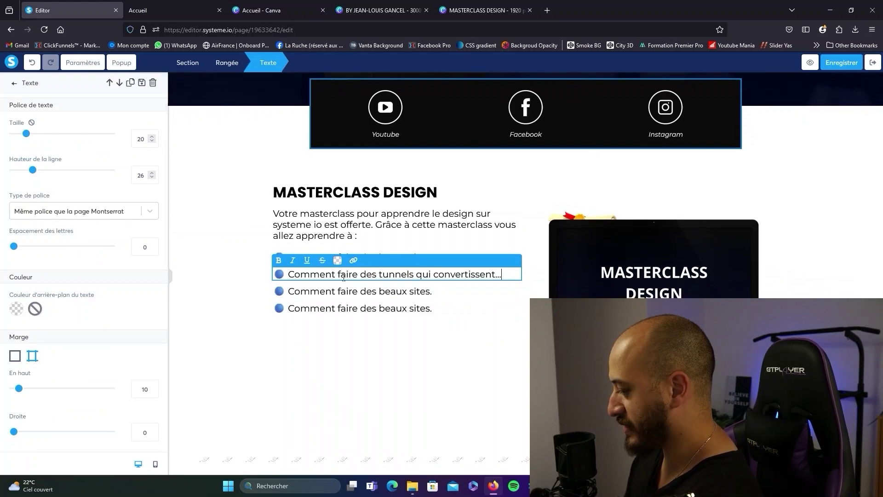
click(442, 293)
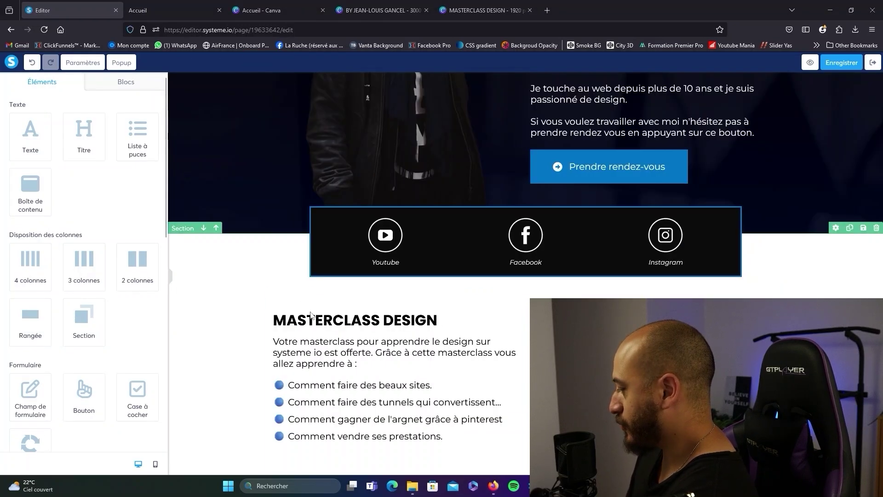
Duplicate the "Prendre rendez-vous" button and place the copy below the benefits list in the masterclass column.
scroll(311, 316, down, 1)
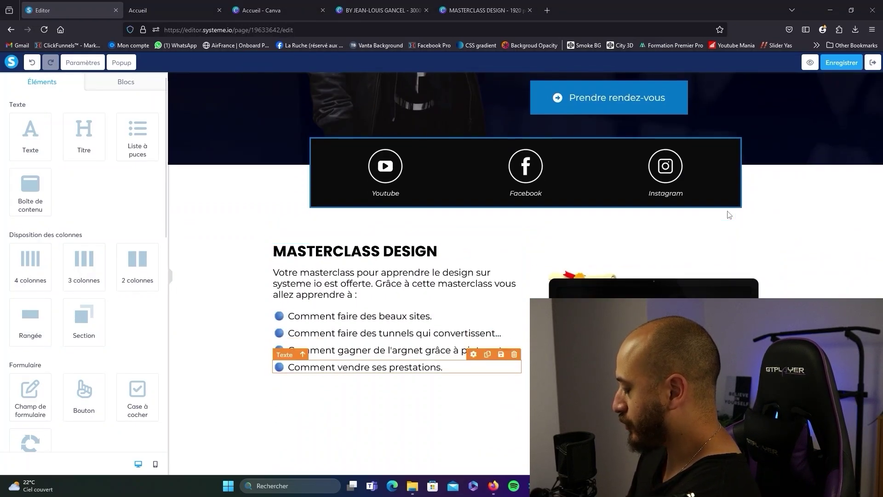
click(735, 98)
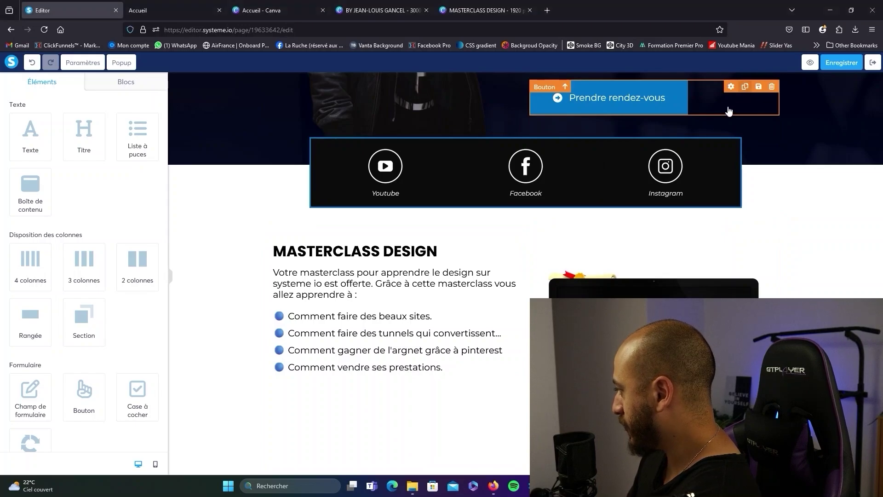
drag(708, 128, 427, 399)
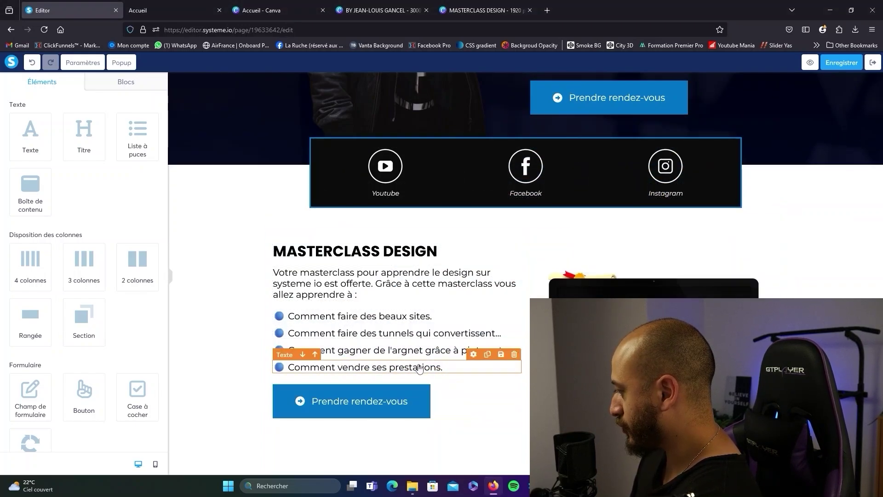
scroll(386, 322, down, 2)
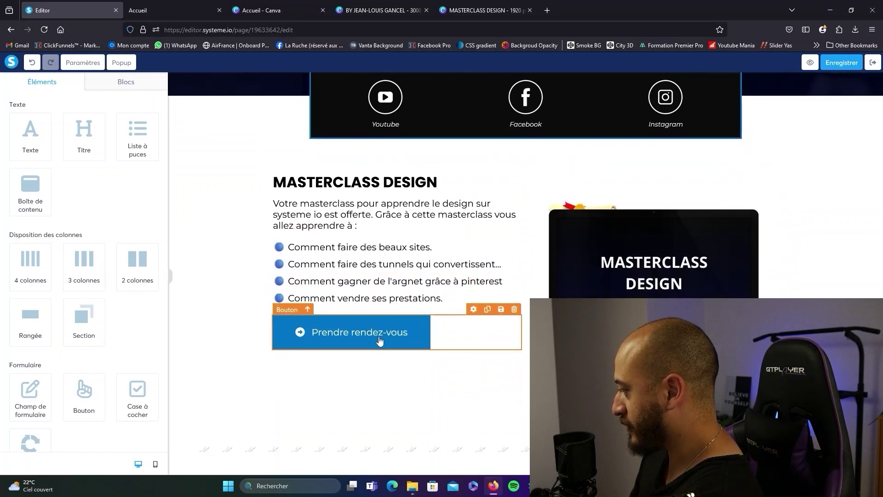
Change the copied button's text to "Récuper la masterclass" and save the page.
click(379, 341)
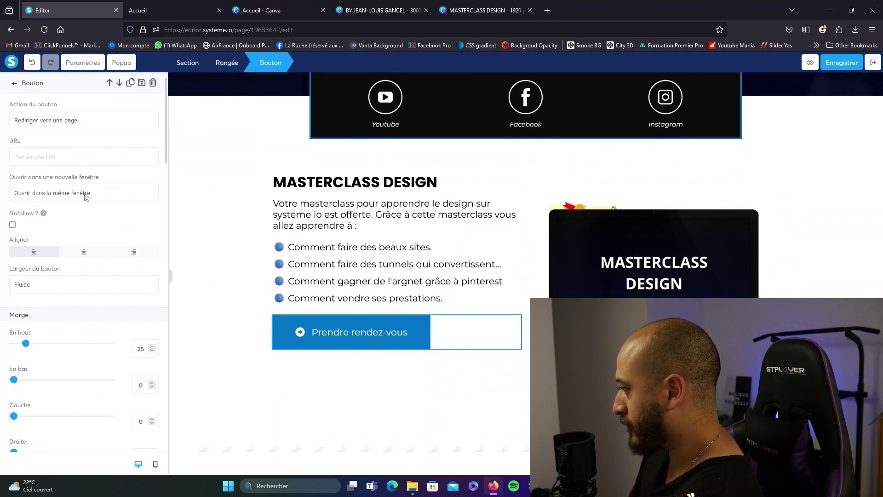
scroll(86, 230, down, 7)
triple_click(69, 191)
text(Récuper la )
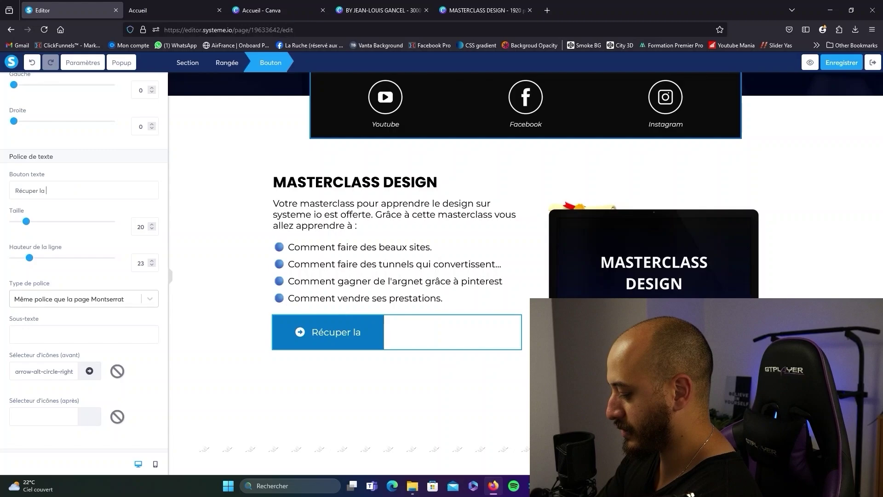
text(masterclass)
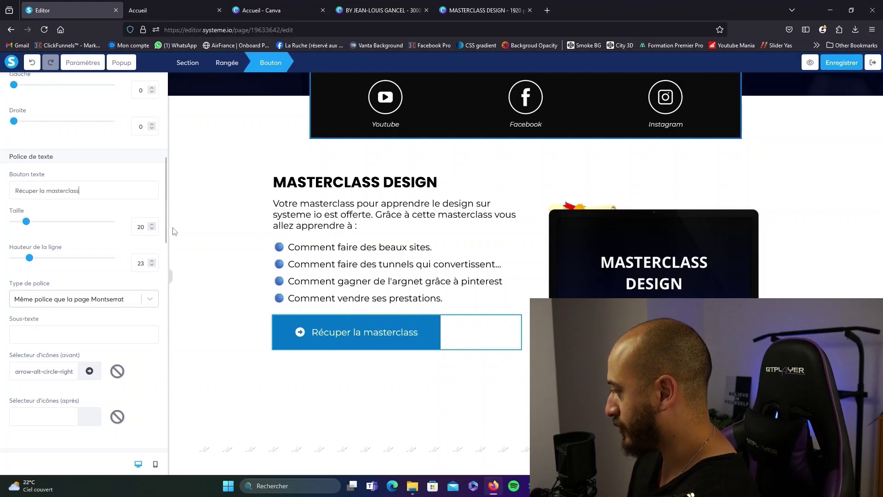
click(174, 232)
click(842, 64)
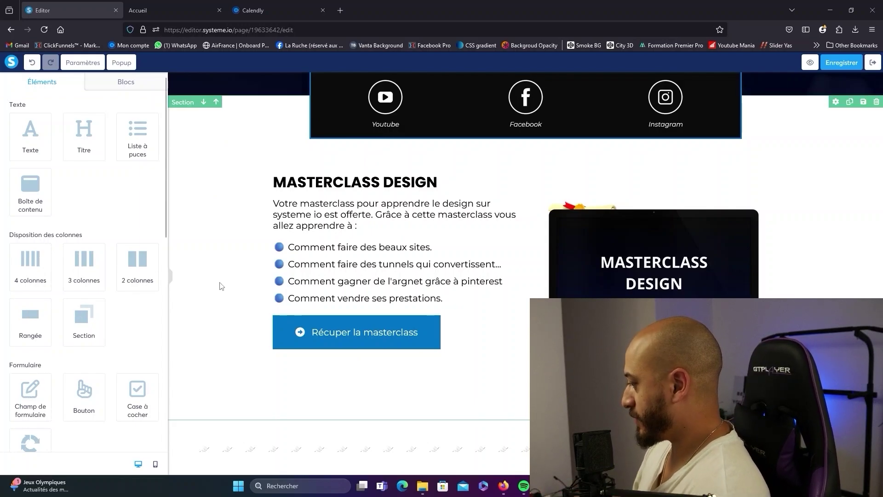
Add a new section below the masterclass section and give it the background image designbackground.png.
drag(165, 338, 262, 413)
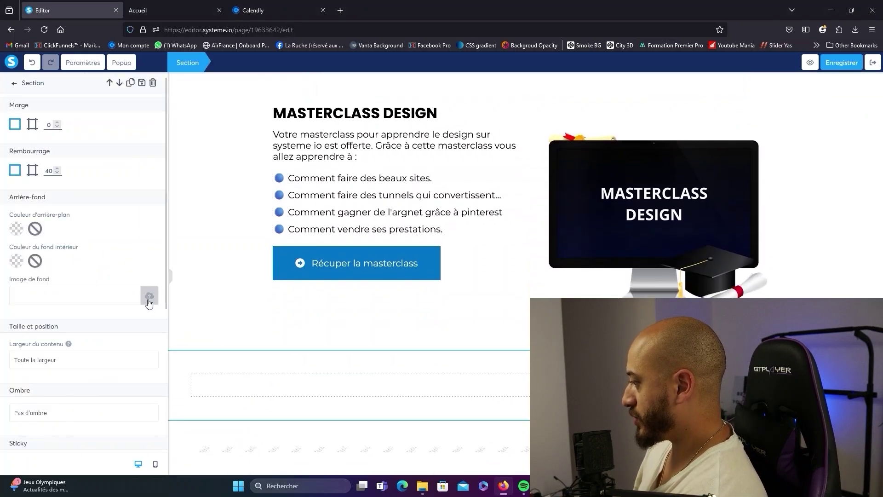
click(150, 296)
drag(355, 194, 416, 344)
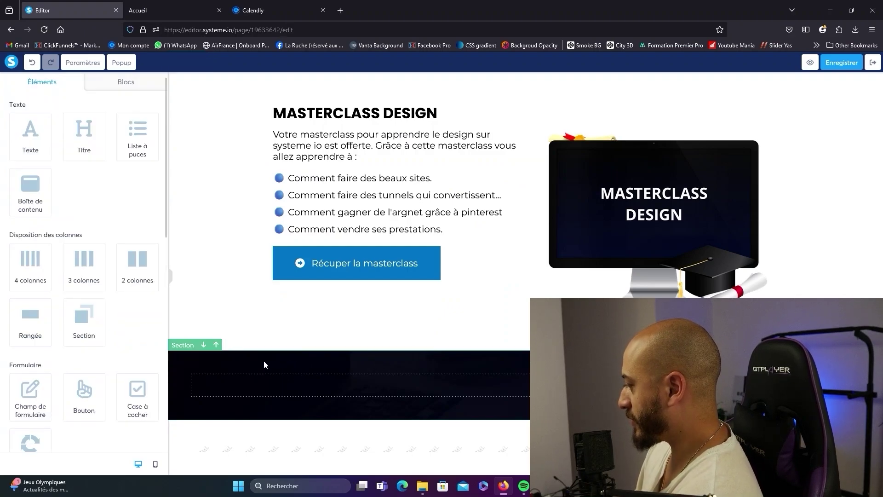
Set the new section's content width to "Large".
scroll(55, 278, down, 4)
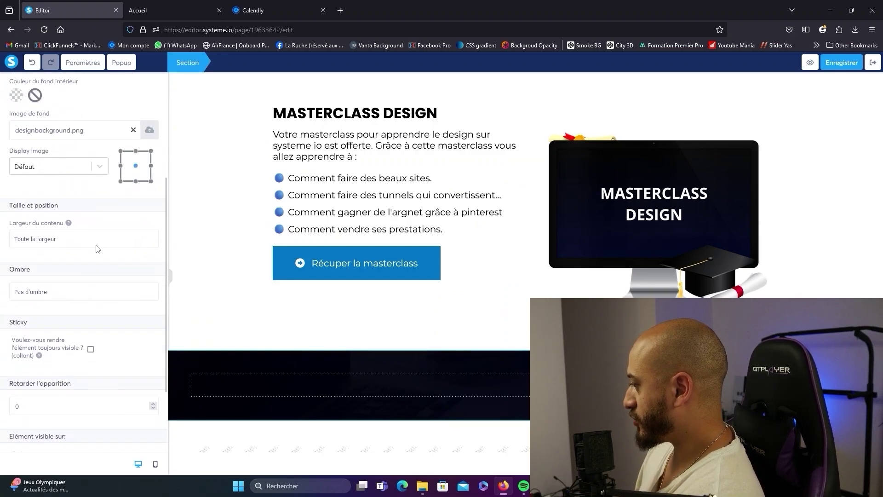
click(46, 239)
click(47, 271)
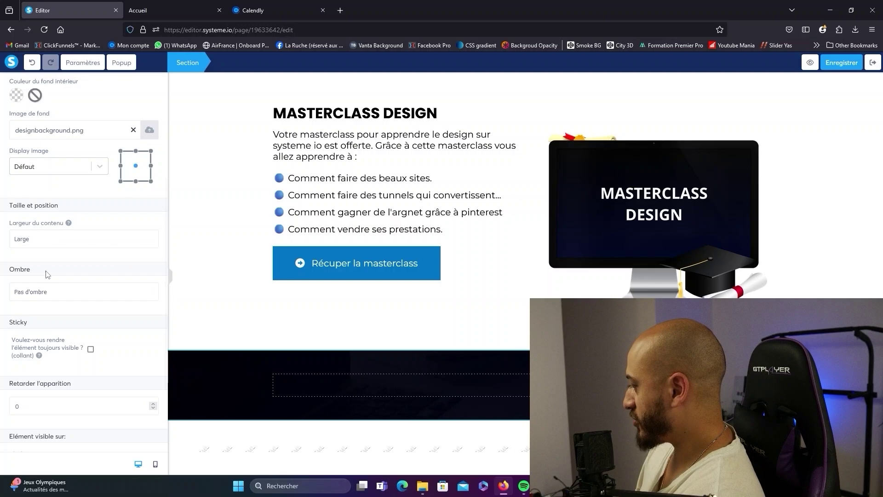
click(255, 387)
Add a Code HTML element inside the new dark section and save the page.
scroll(82, 322, down, 10)
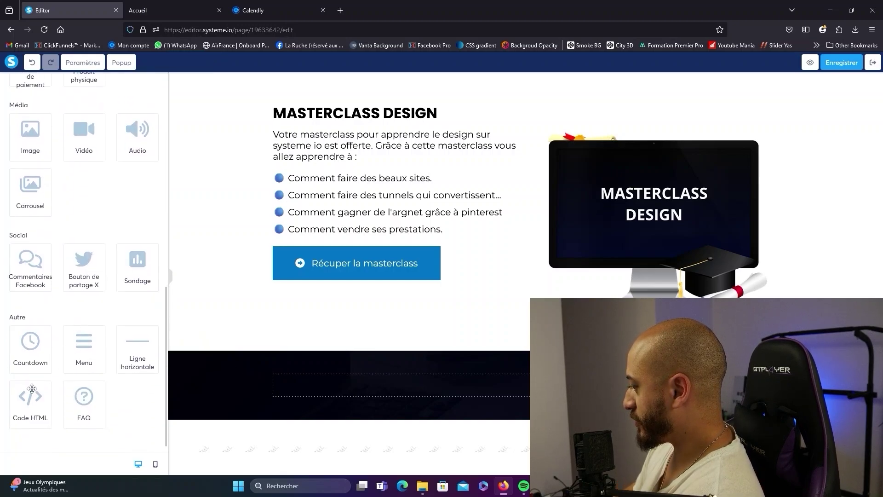
drag(29, 400, 332, 398)
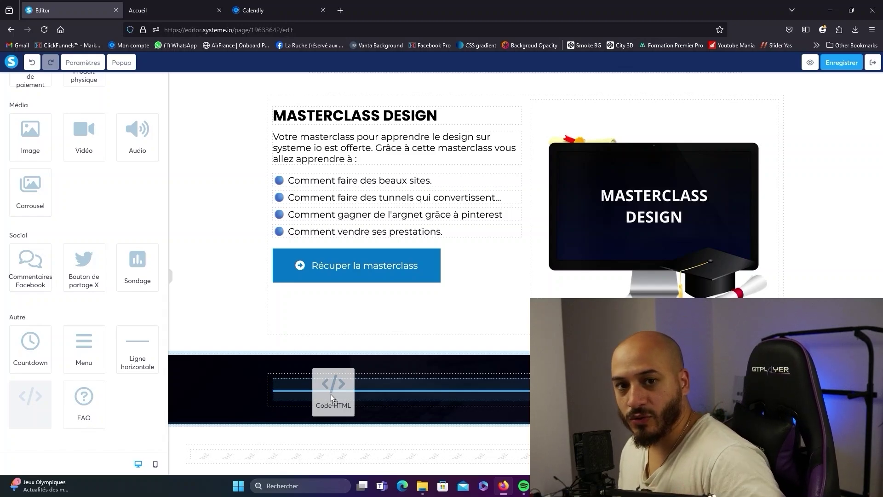
drag(330, 394, 331, 394)
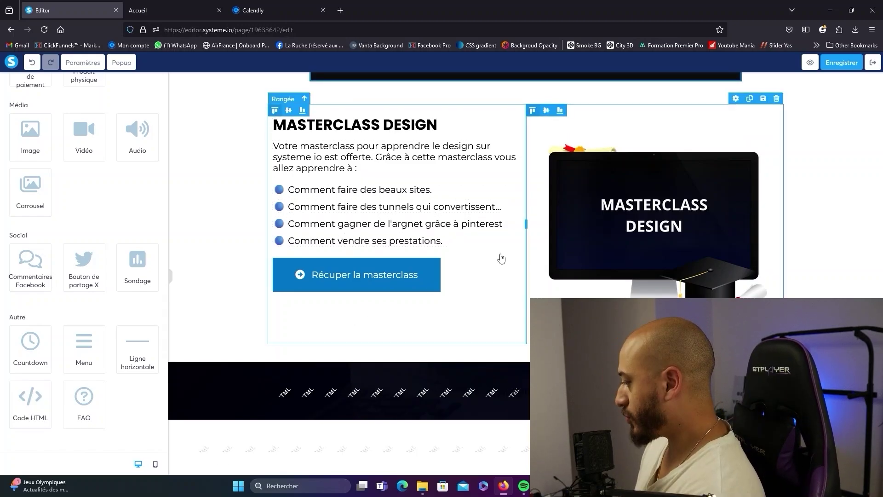
click(835, 67)
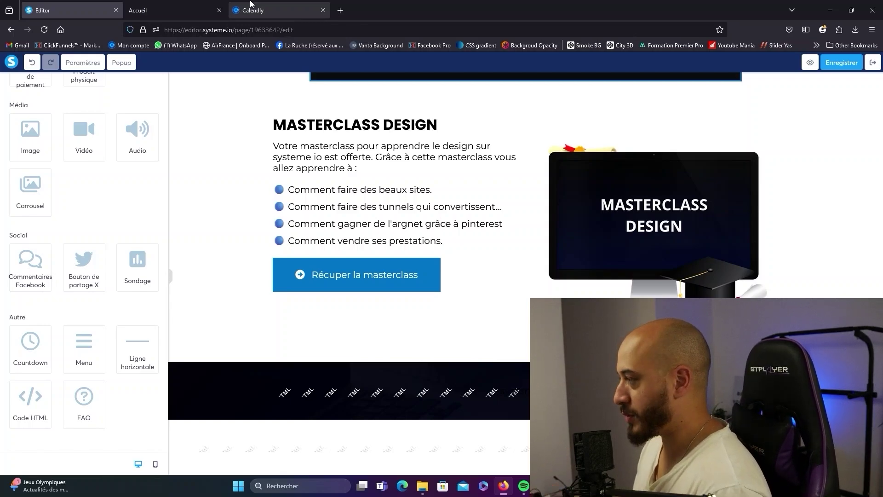
Switch to Calendly and generate the inline embed code for adding the "appel offert" event to a website.
click(252, 4)
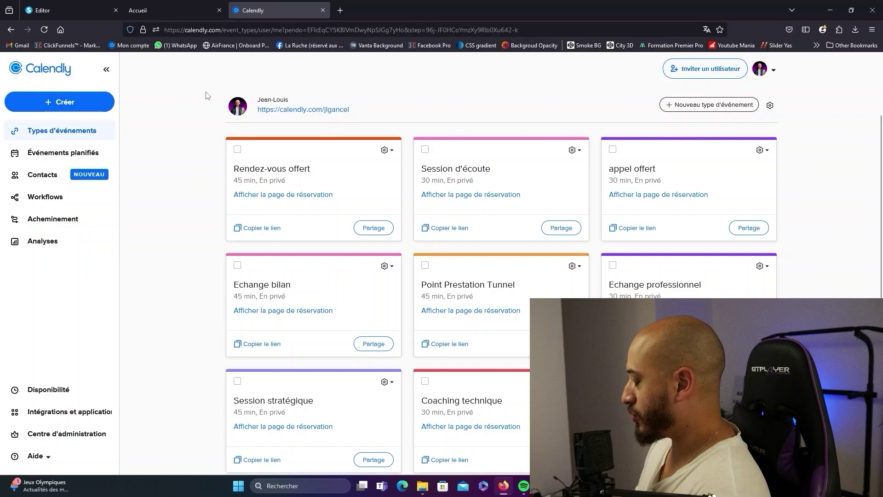
click(701, 171)
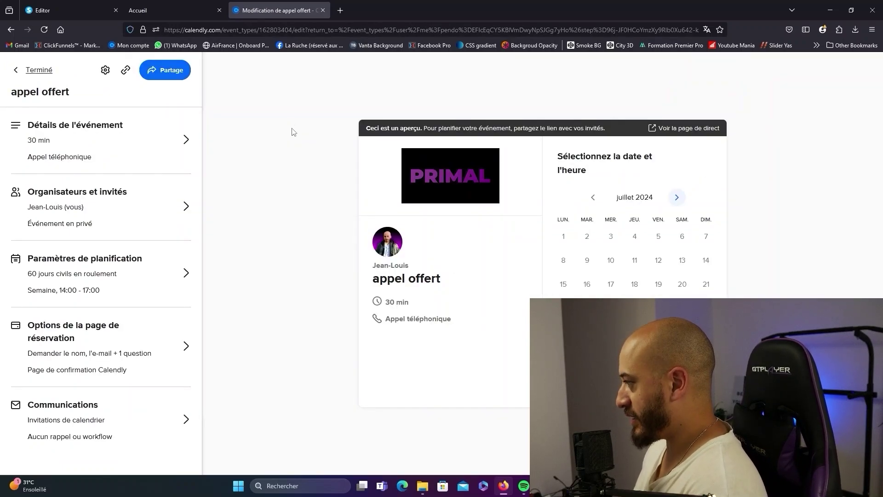
click(170, 74)
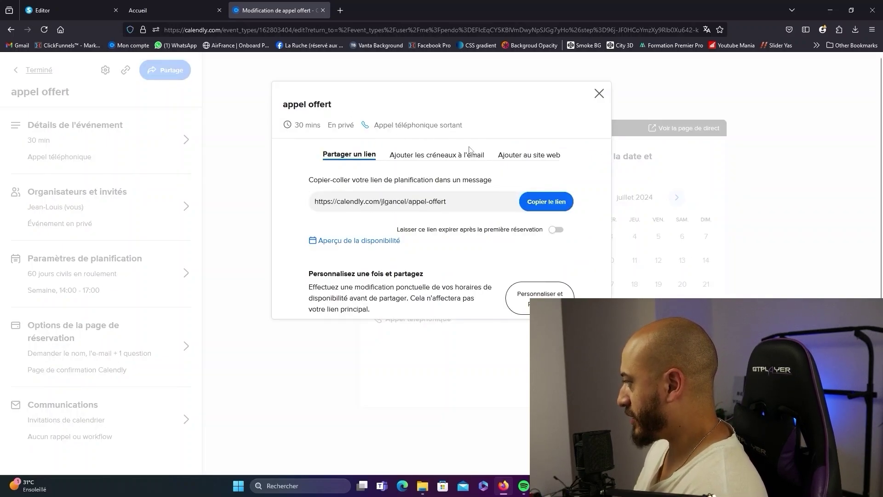
click(529, 155)
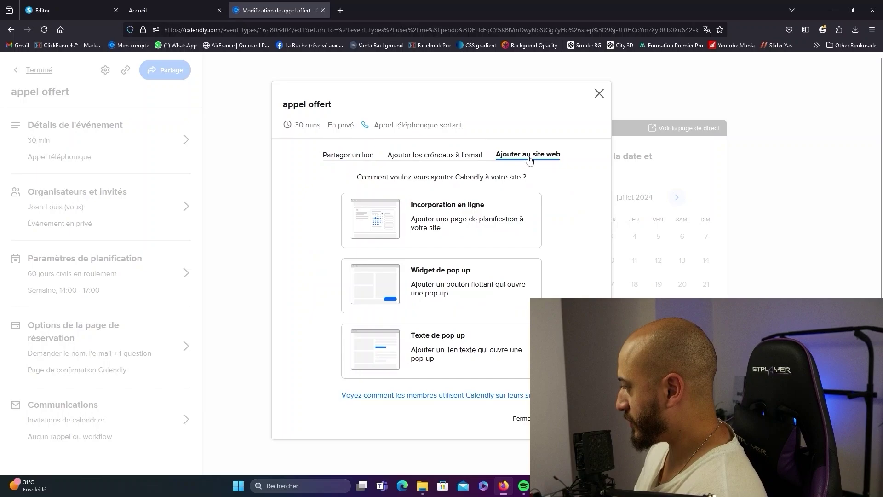
click(471, 237)
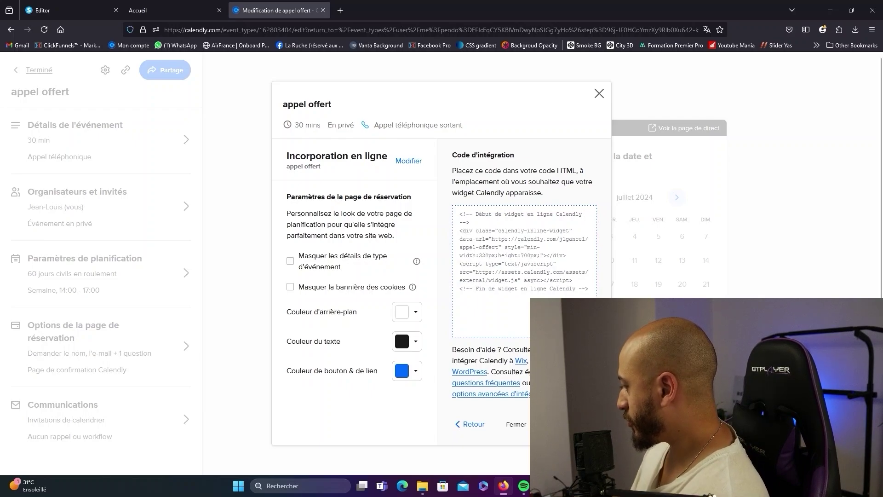
Replace the Code HTML element's content in the dark section with the copied Calendly embed code and check the calendar in the page preview.
click(74, 9)
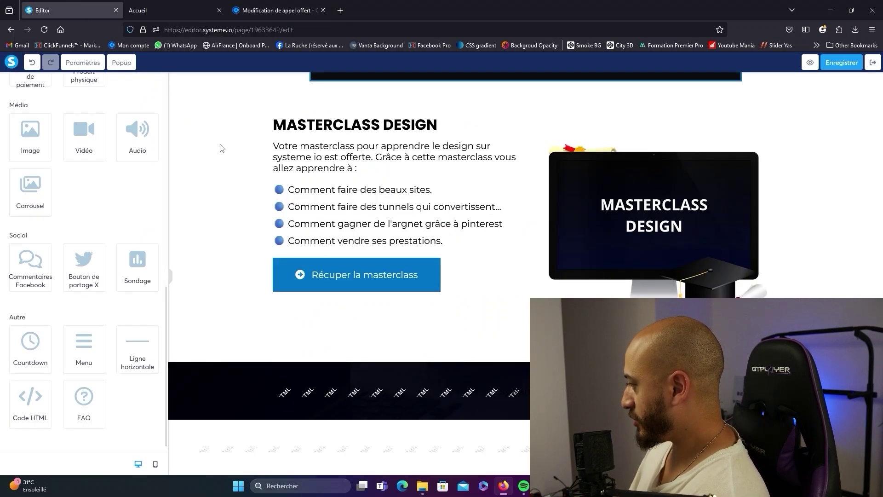
click(316, 394)
click(45, 134)
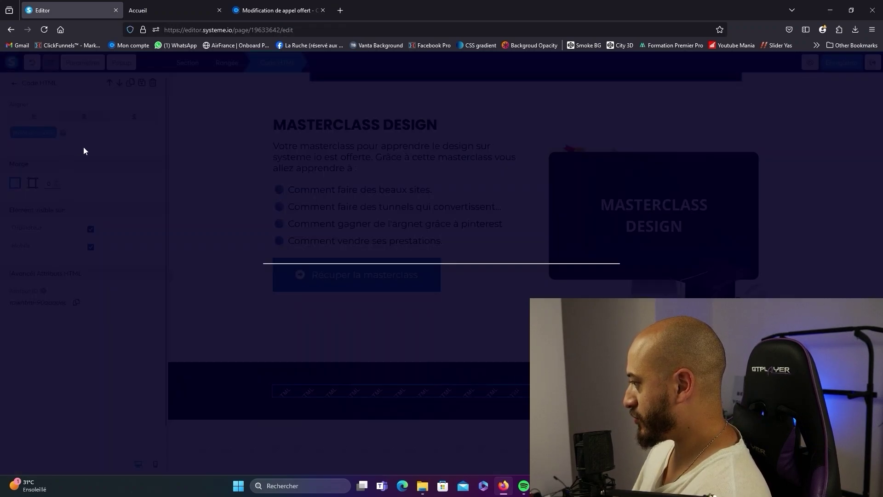
key(ctrl+a)
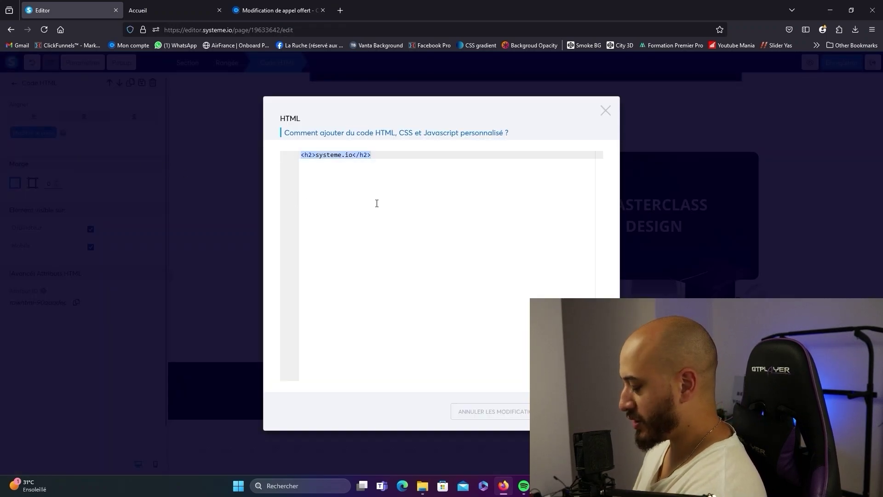
key(ctrl+v)
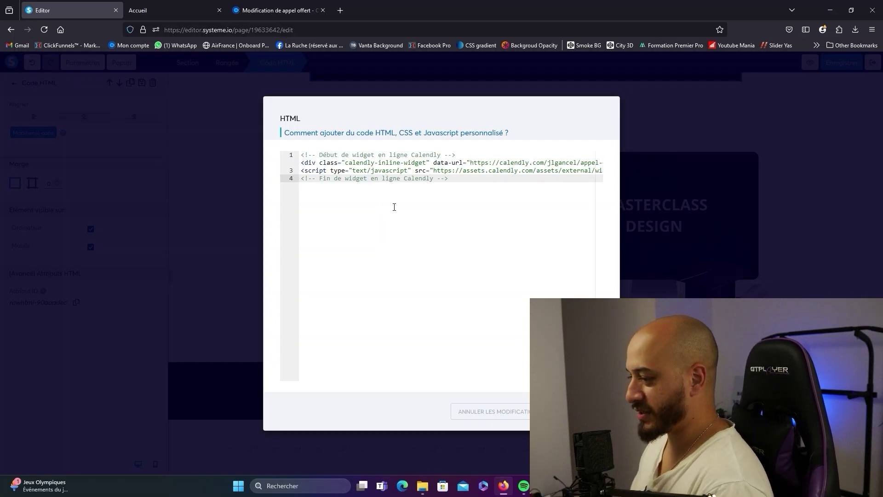
click(575, 411)
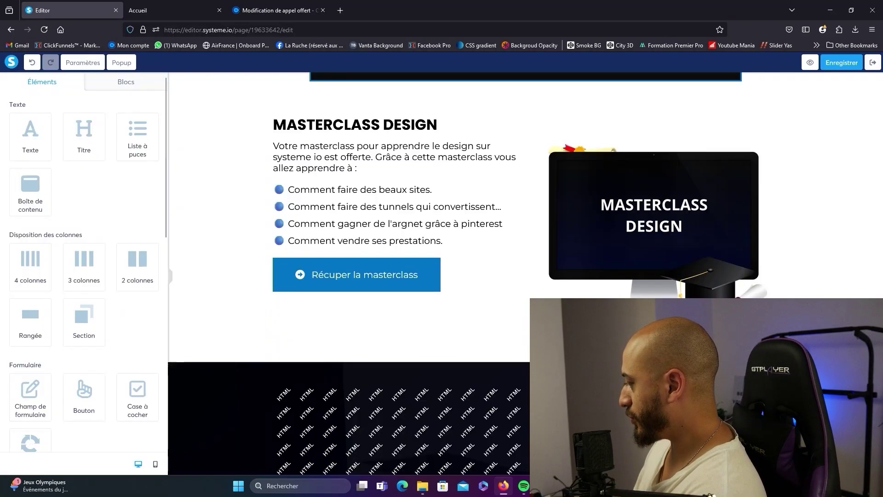
scroll(694, 203, up, 2)
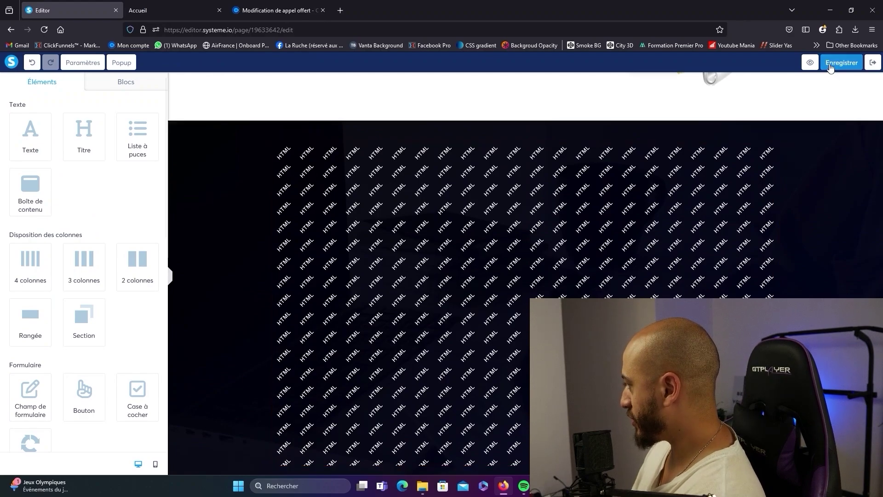
key(ctrl+Tab)
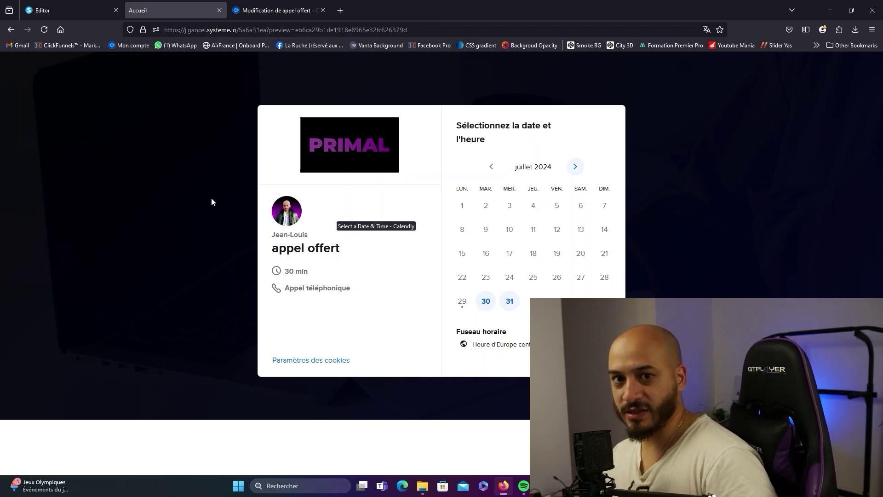
Add a new section below the calendar section in the editor and give it the background colour #000000.
key(ctrl+shift+Tab)
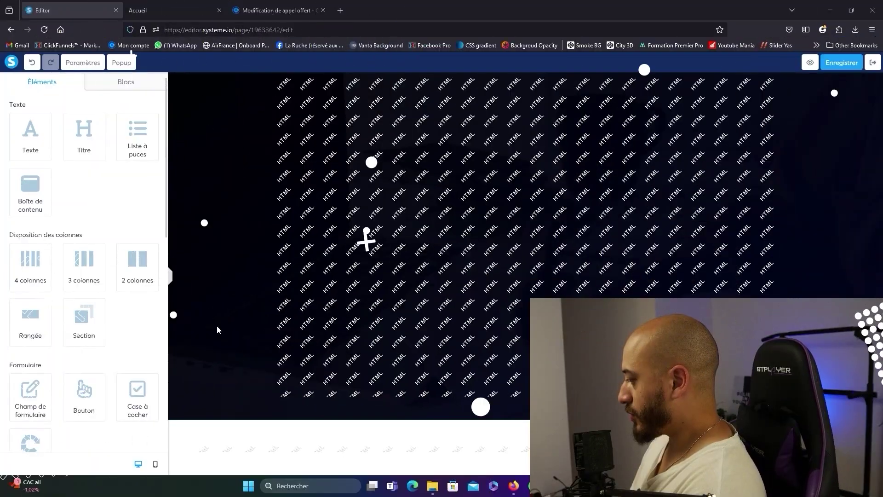
click(218, 326)
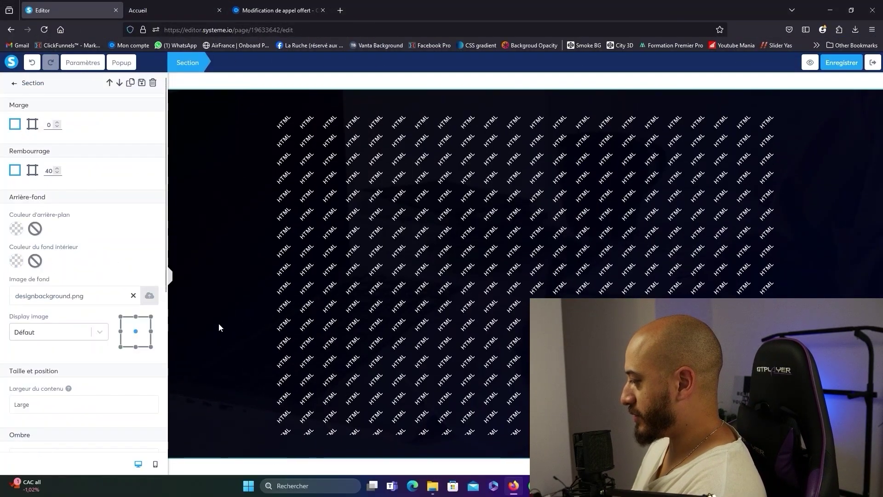
key(Escape)
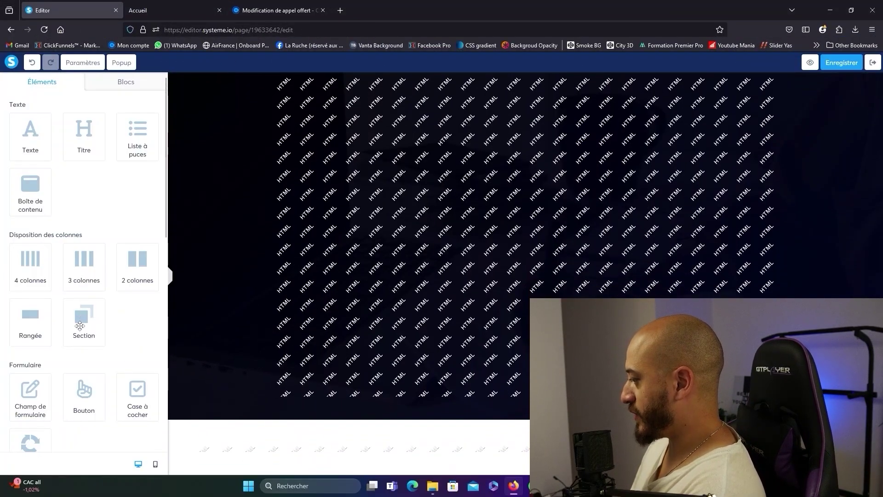
drag(83, 322, 245, 428)
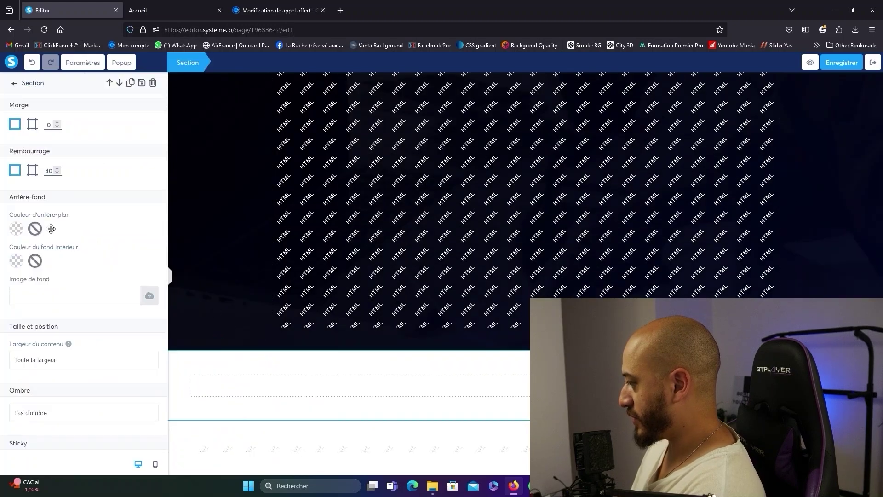
click(16, 229)
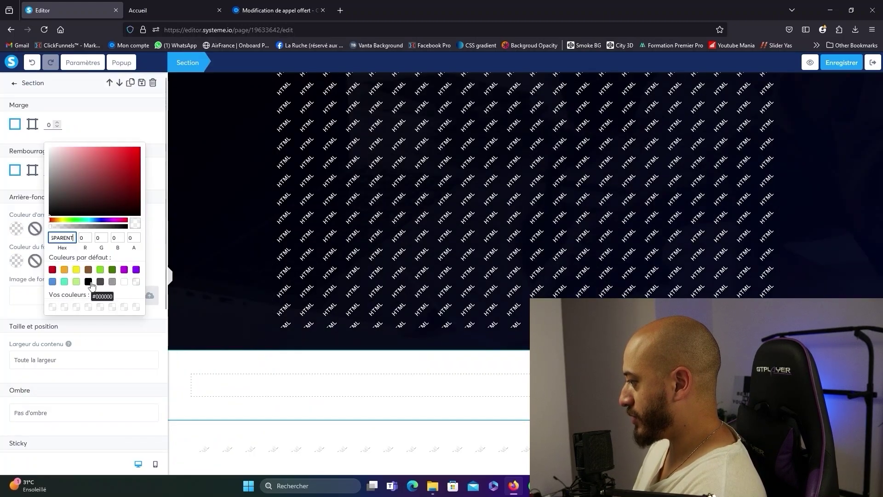
click(88, 282)
Set the black section's content width to "Large".
scroll(66, 207, down, 3)
click(65, 194)
click(46, 222)
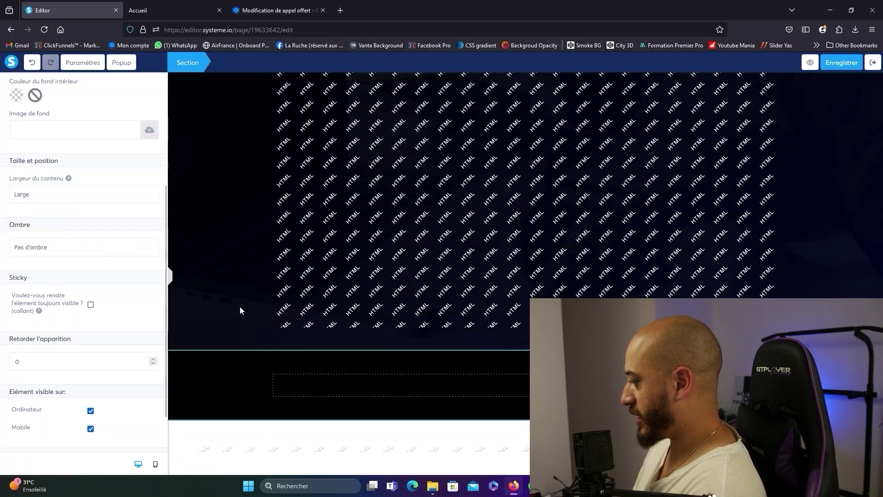
click(239, 306)
click(395, 385)
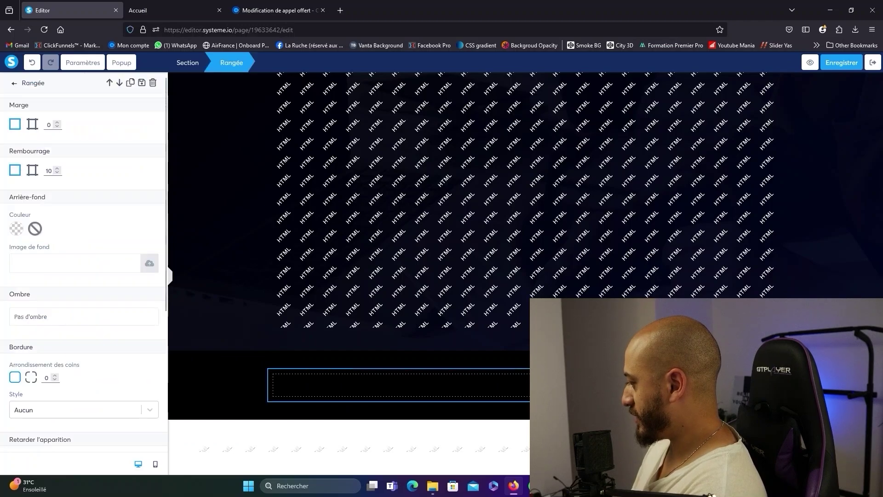
click(278, 343)
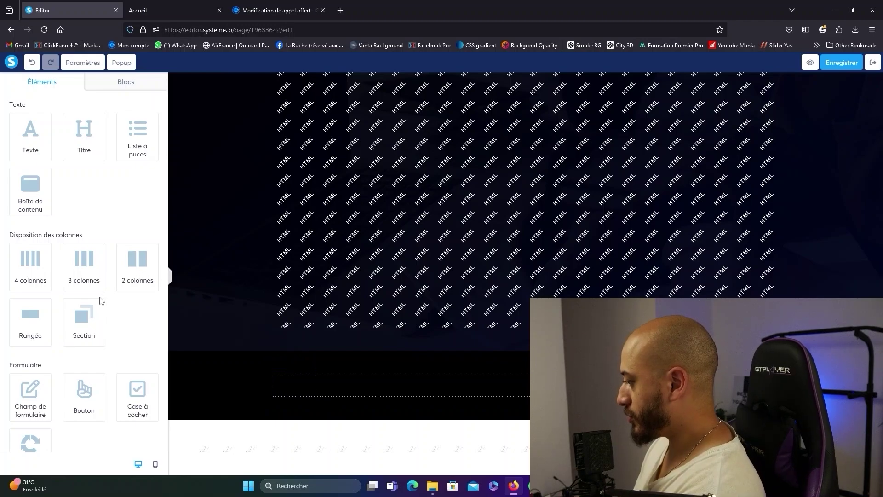
Add an Image element to the black section using arrowup.png at a size of 50.
scroll(122, 310, down, 3)
scroll(43, 329, down, 2)
drag(30, 350, 465, 389)
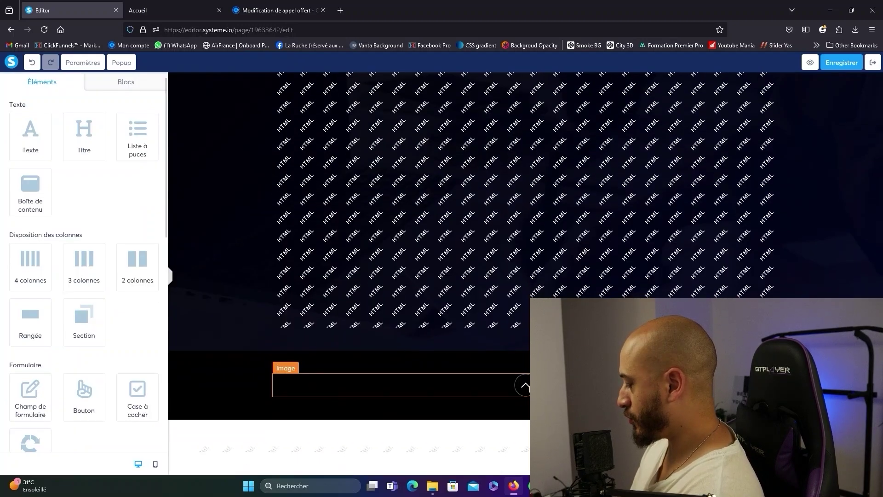
Link the arrow image to the hero section at the start of the page using its ID, #section-6c482ed0.
scroll(340, 316, up, 15)
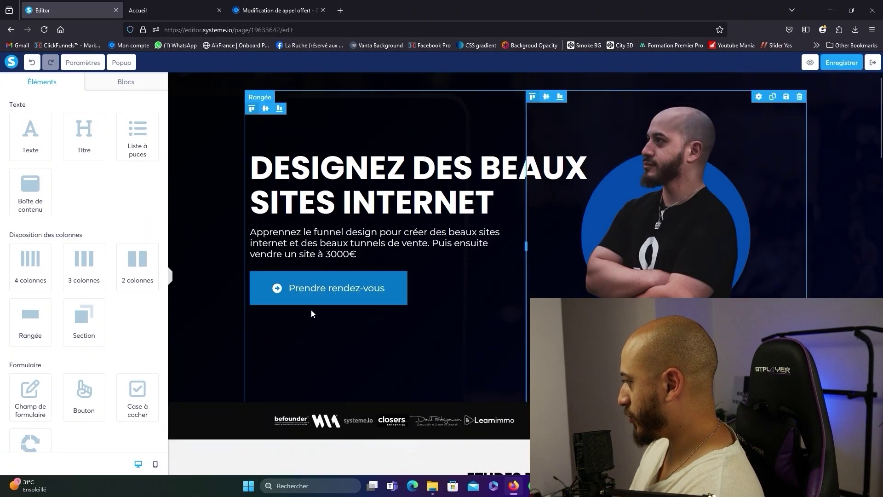
click(190, 115)
scroll(75, 433, down, 5)
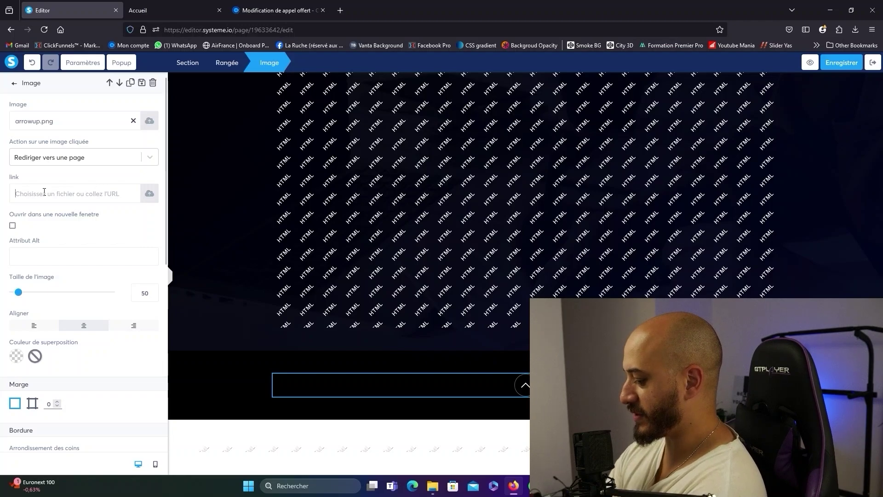
text(#section-6c482ed0)
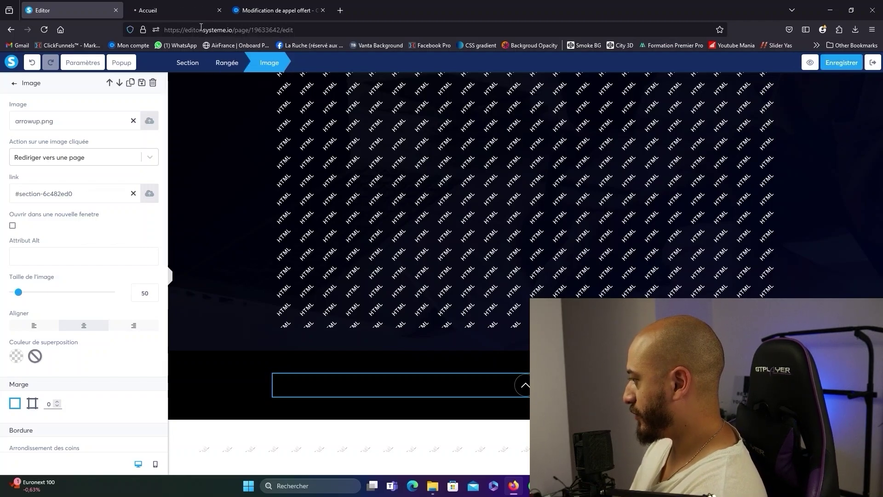
Test the arrow's link to the hero section in the page preview and return to the editor.
click(177, 6)
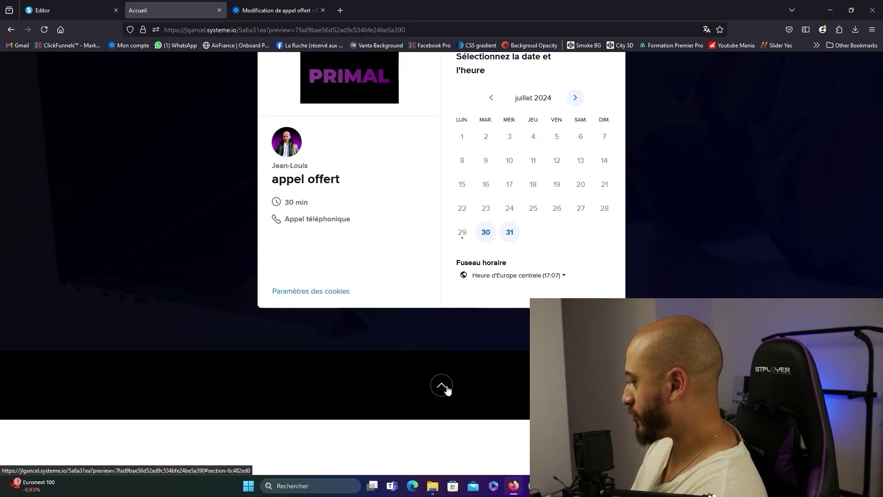
click(441, 386)
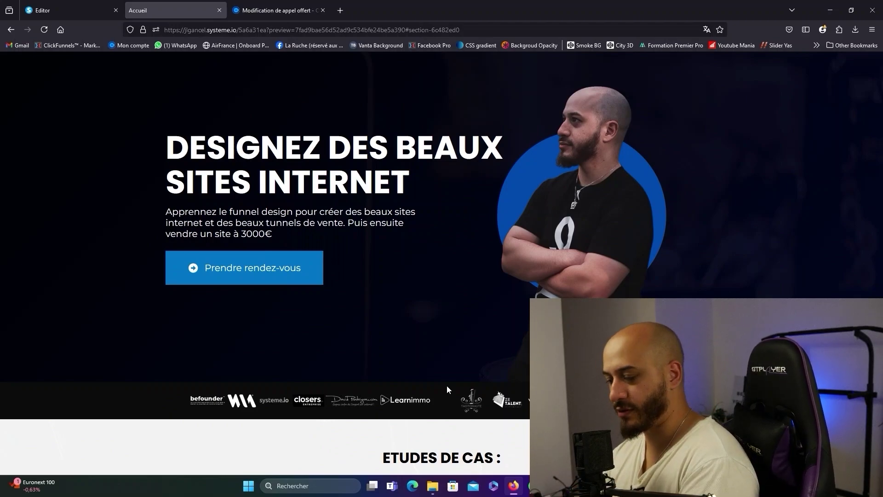
key(ctrl+shift+Tab)
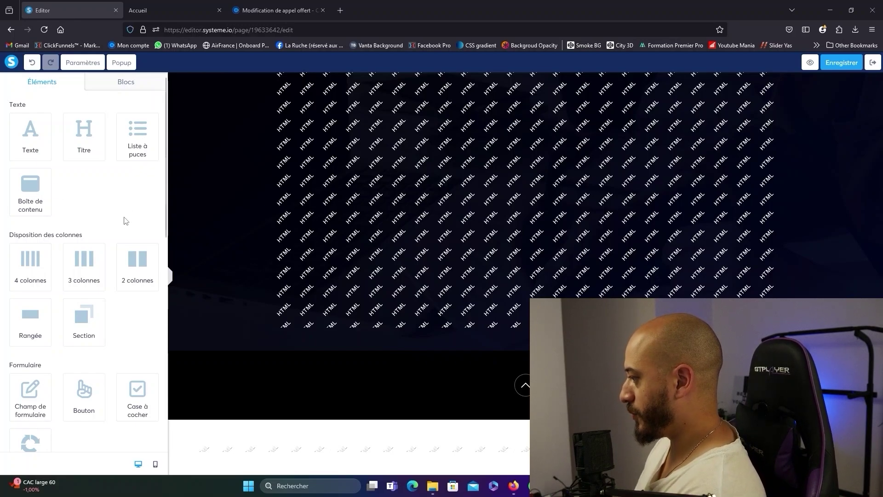
Add a second Image element below the arrow and upload LOGO_SIMPLE_BLANC.png into it.
scroll(92, 271, down, 4)
scroll(68, 273, up, 4)
scroll(37, 274, down, 1)
scroll(37, 274, down, 4)
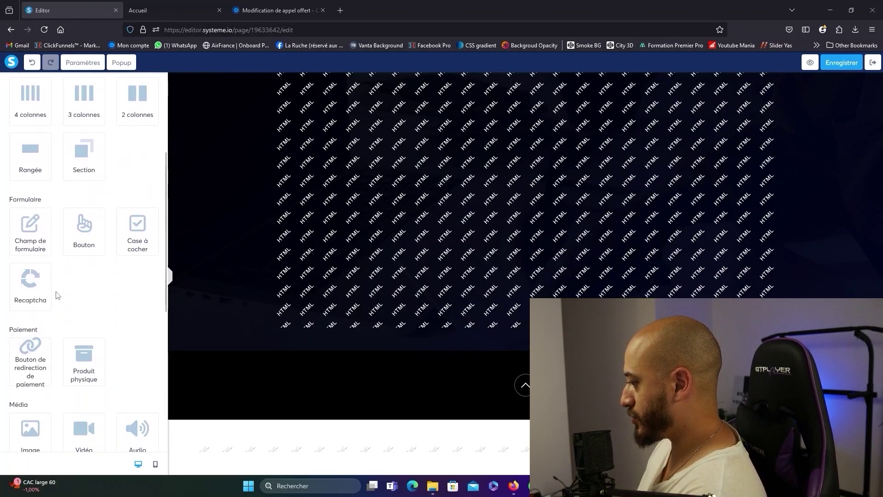
scroll(57, 334, down, 4)
drag(29, 266, 294, 377)
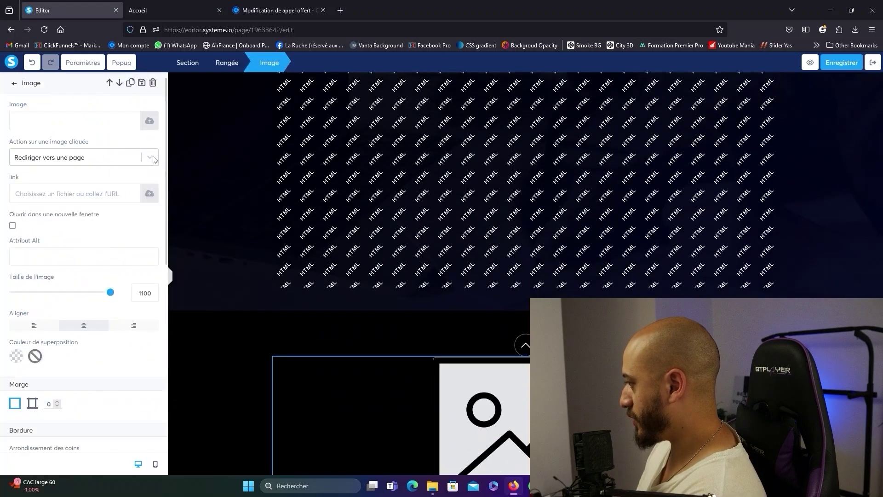
click(149, 120)
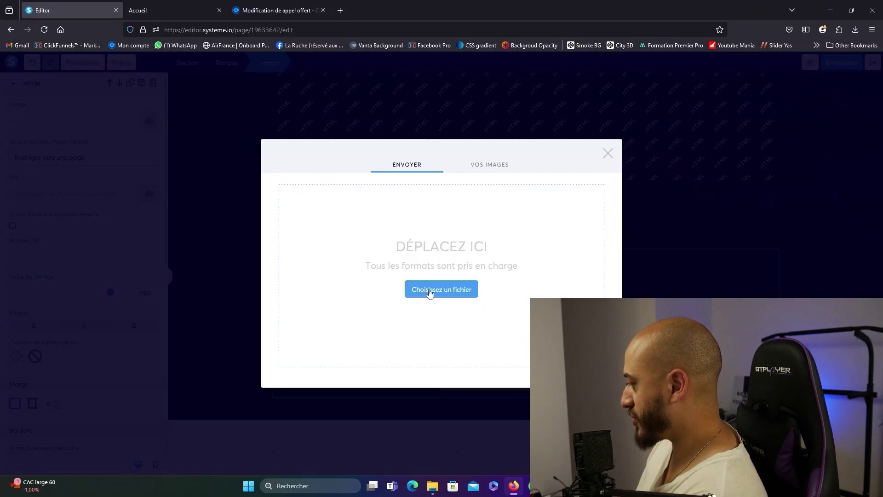
click(430, 289)
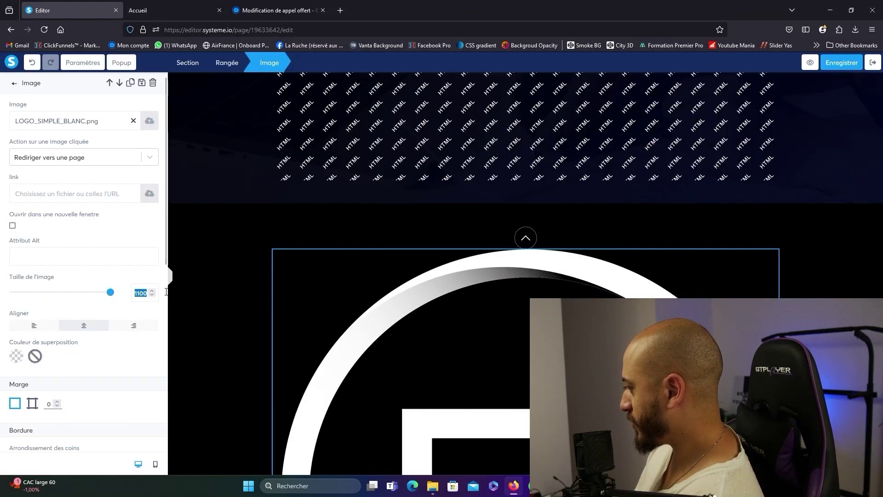
Set the logo's image size to 100 and add a small top margin to separate it from the arrow.
text(150)
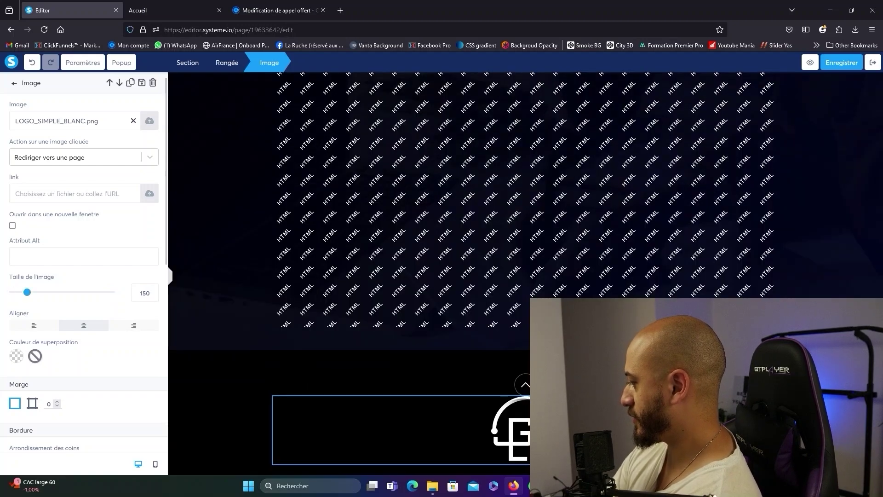
text(100)
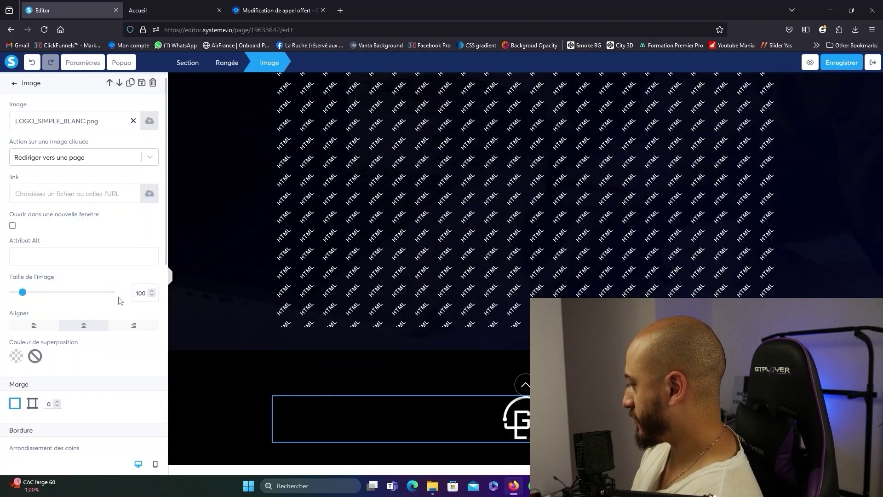
scroll(32, 321, down, 2)
click(33, 320)
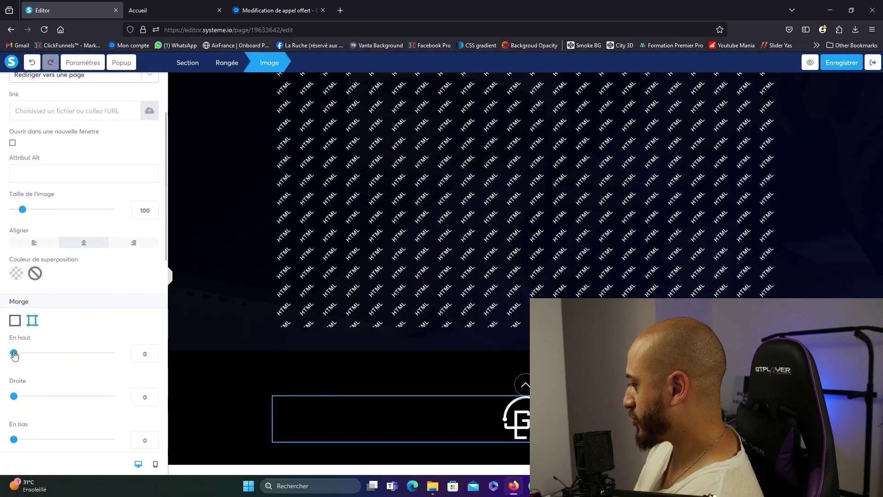
drag(14, 355, 22, 357)
click(425, 401)
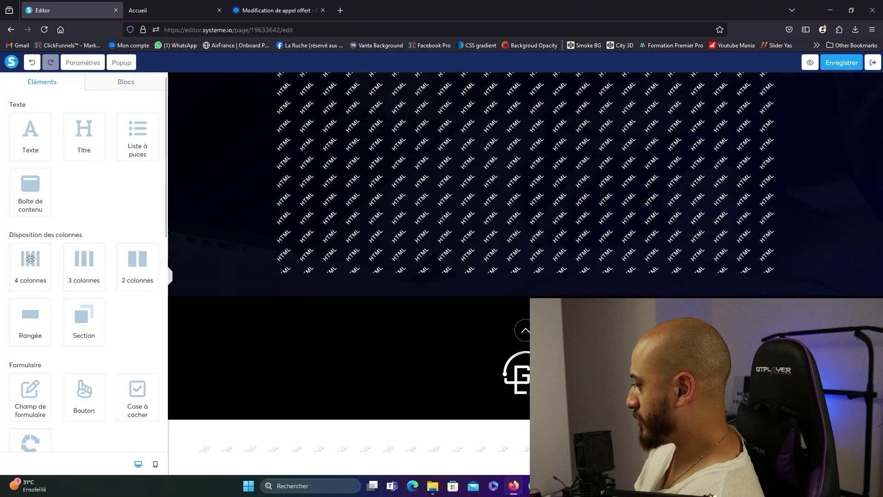
Add a four-column row below the logo and place a Text element in its first column.
drag(30, 258, 416, 403)
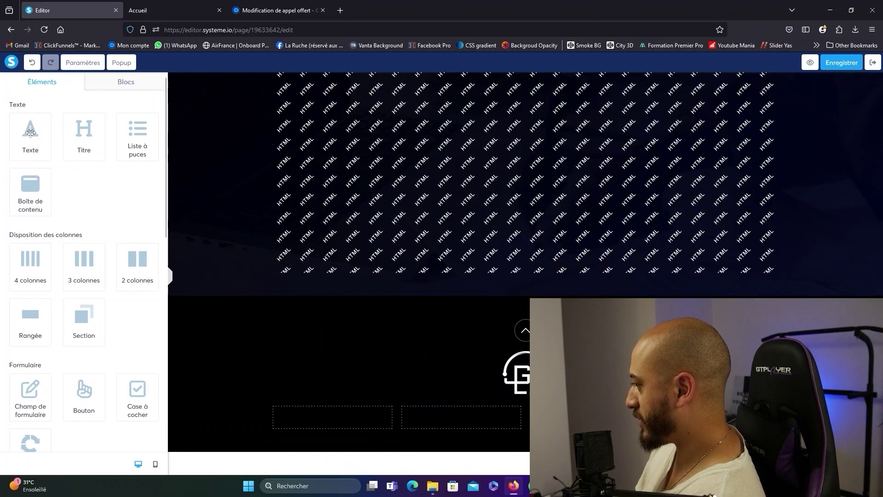
drag(30, 134, 329, 423)
click(307, 337)
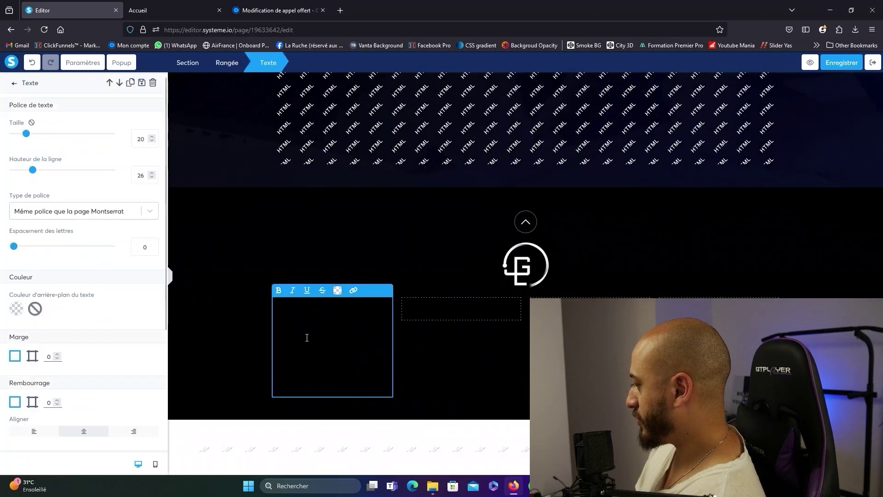
Make the first column's text white and reduce its font size to 14.
click(337, 289)
click(424, 261)
click(152, 141)
click(151, 141)
click(152, 142)
click(151, 141)
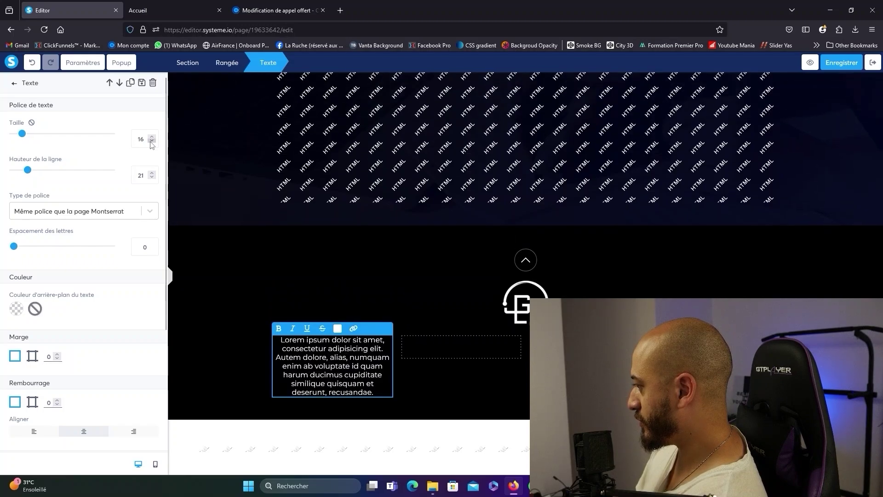
click(152, 142)
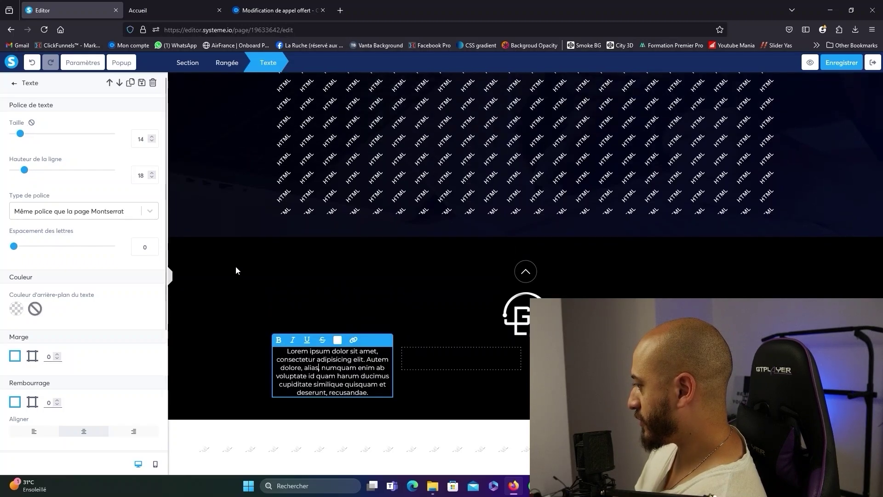
click(245, 308)
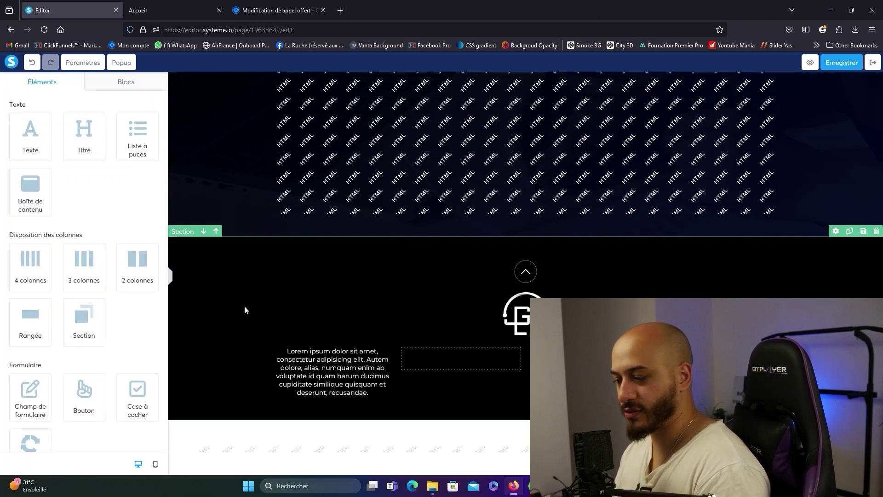
Replace the placeholder text in the footer's first column with "CGV".
click(346, 386)
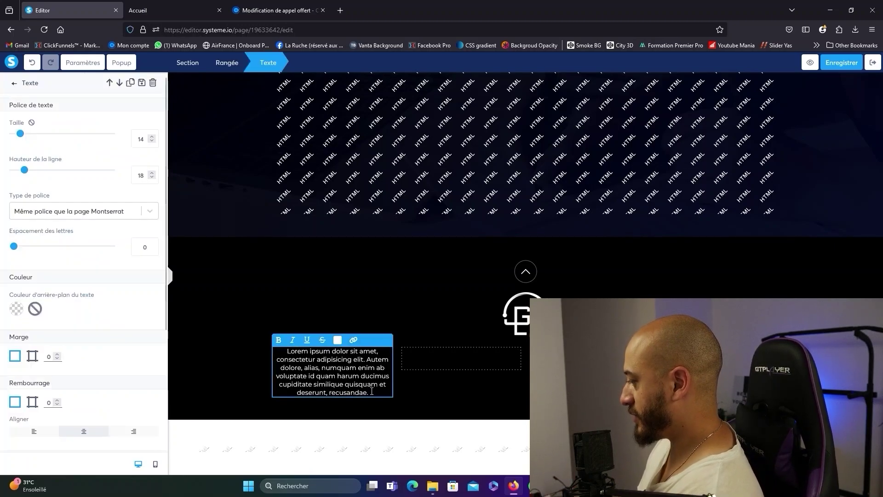
drag(370, 394, 286, 352)
text(CGV)
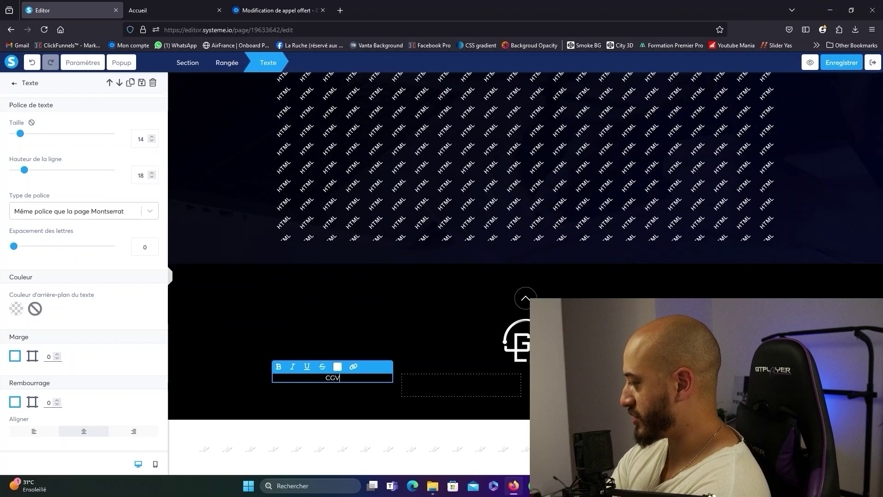
Duplicate the CGV text into the footer's second column and change the copy to "Mentions légales".
click(347, 395)
click(461, 385)
text(Ment)
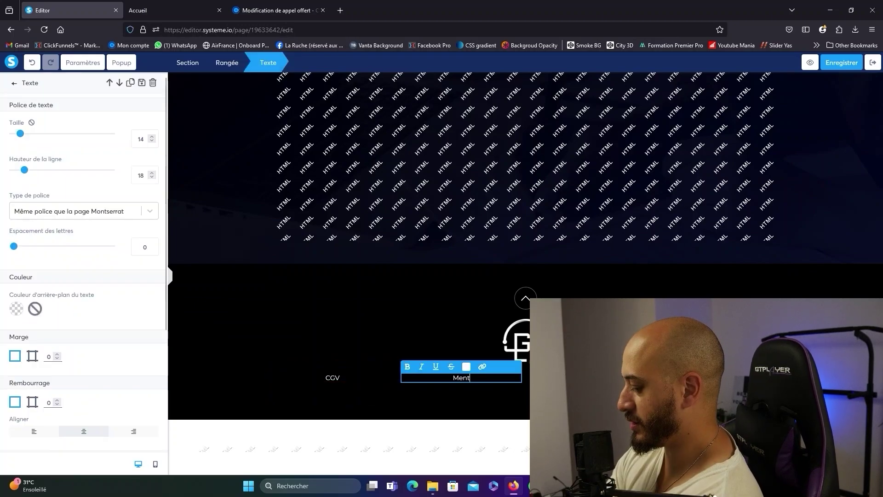
text(ions légales)
key(Escape)
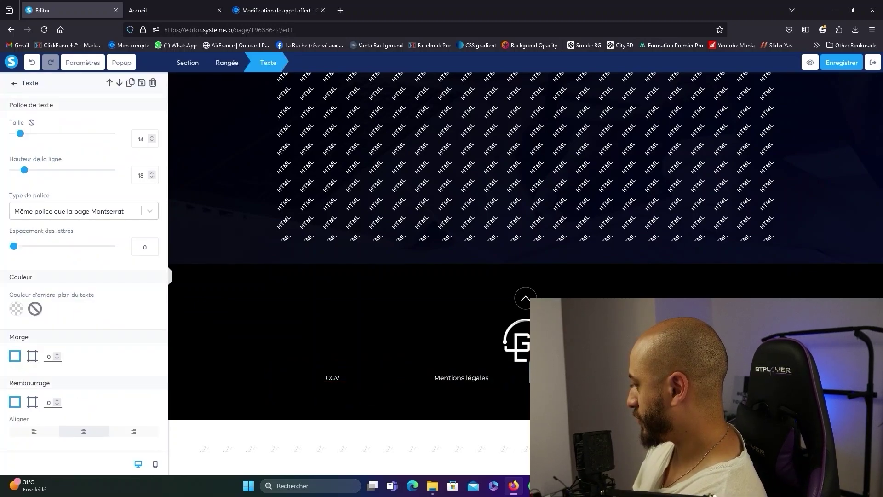
key(Escape)
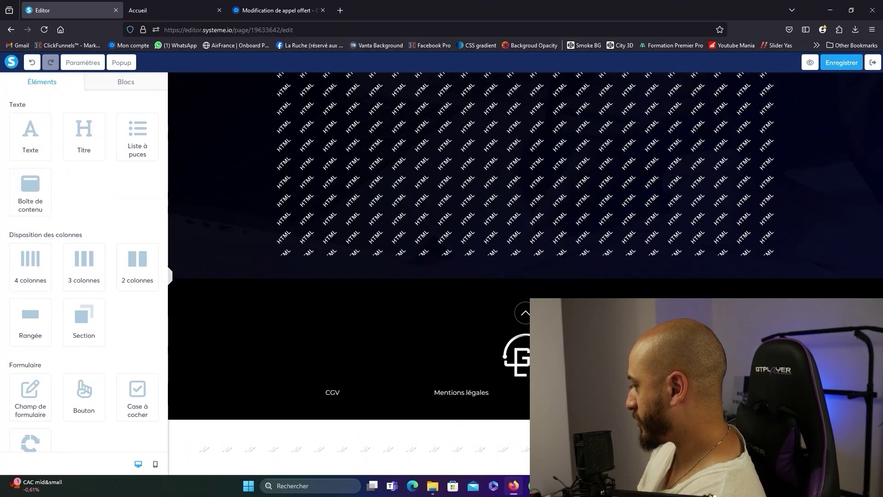
Italicize the footer texts "CGV" and "Mentions légales".
click(590, 392)
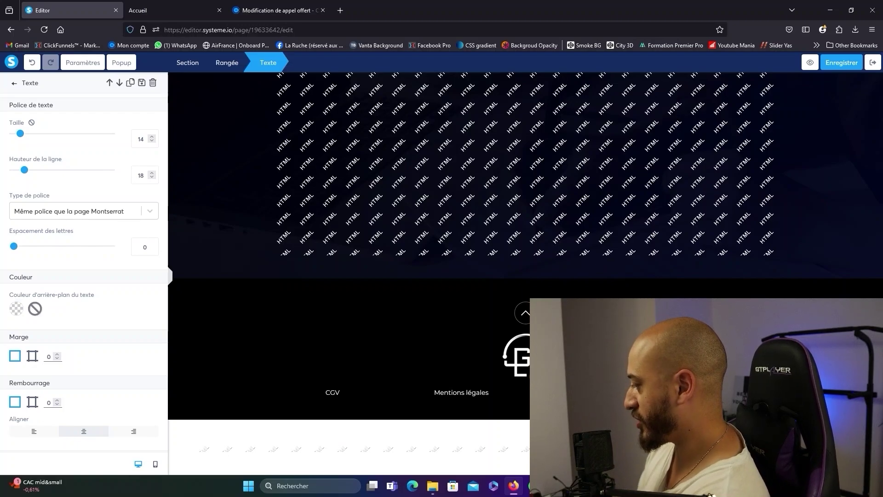
click(335, 392)
click(351, 392)
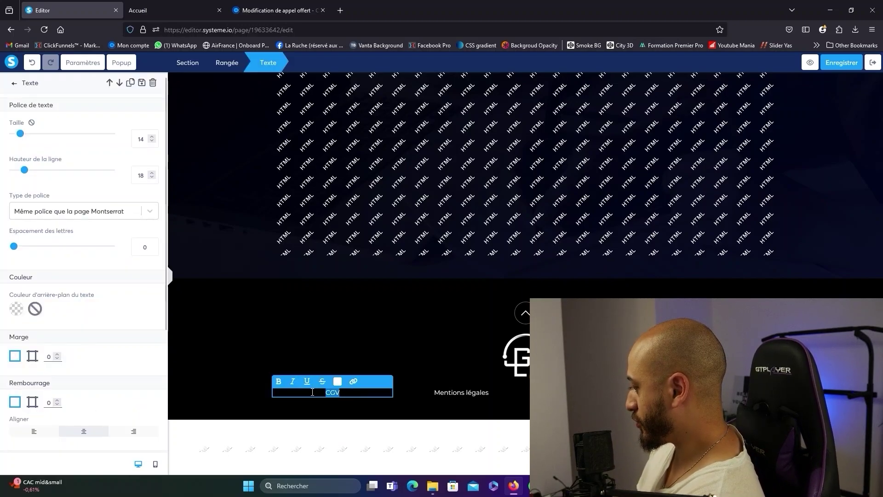
click(490, 393)
drag(489, 393, 422, 392)
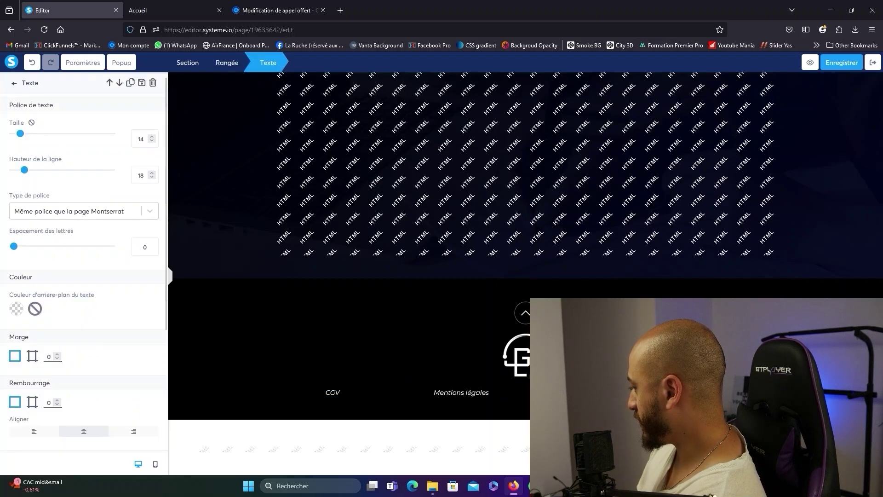
Select the CGV text and open its link URL entry to see where a link is added.
click(333, 393)
double_click(335, 391)
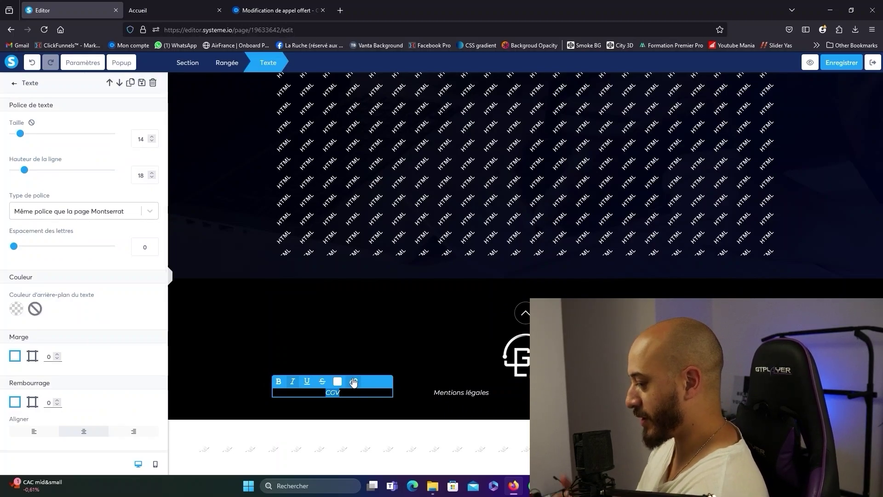
click(354, 384)
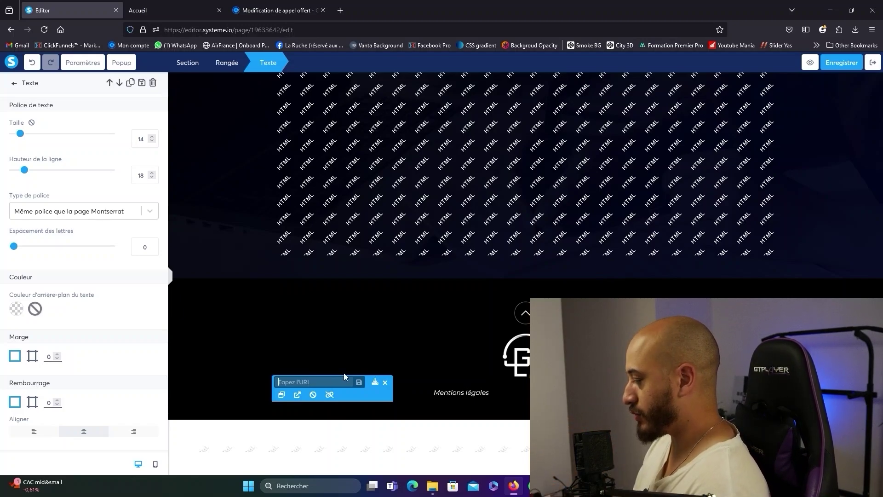
click(345, 344)
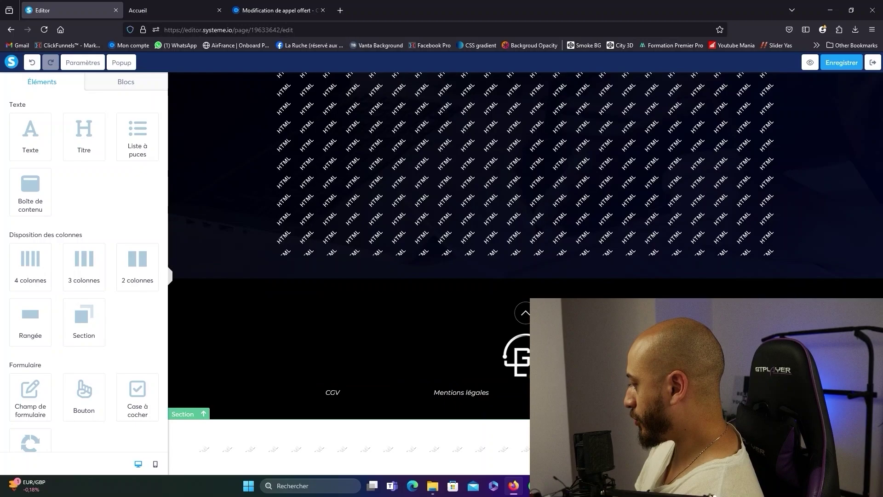
Add a three-column row between the logo and the footer texts, and nest another three-column row in its middle column.
drag(81, 264, 463, 384)
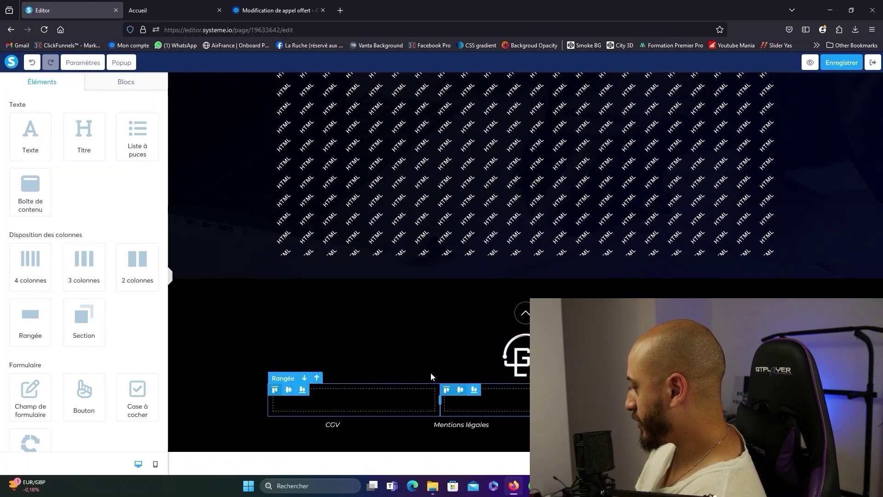
drag(77, 261, 497, 400)
scroll(482, 395, down, 1)
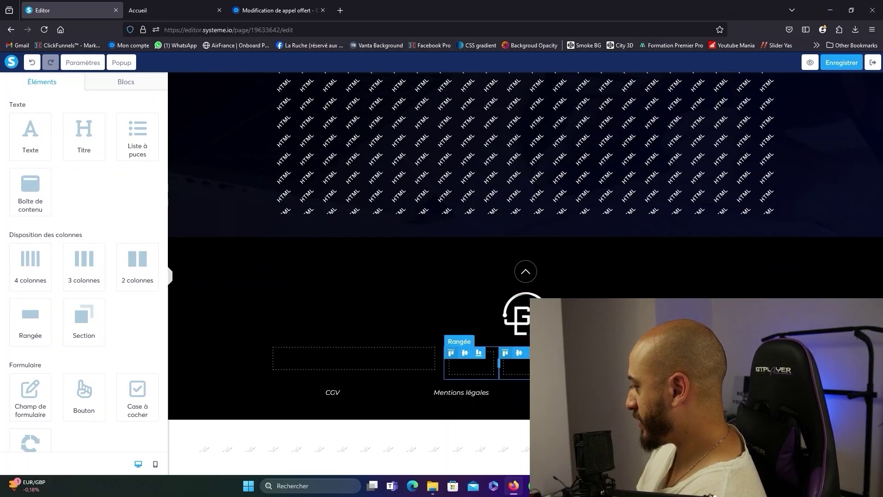
Duplicate the YouTube icon into the first column of the nested footer row and set its image size to 45.
scroll(407, 361, up, 10)
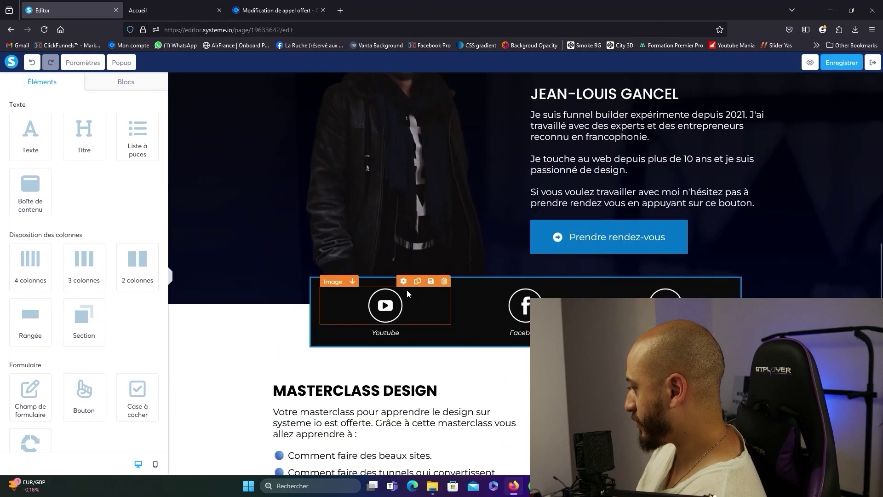
click(418, 281)
scroll(429, 299, down, 2)
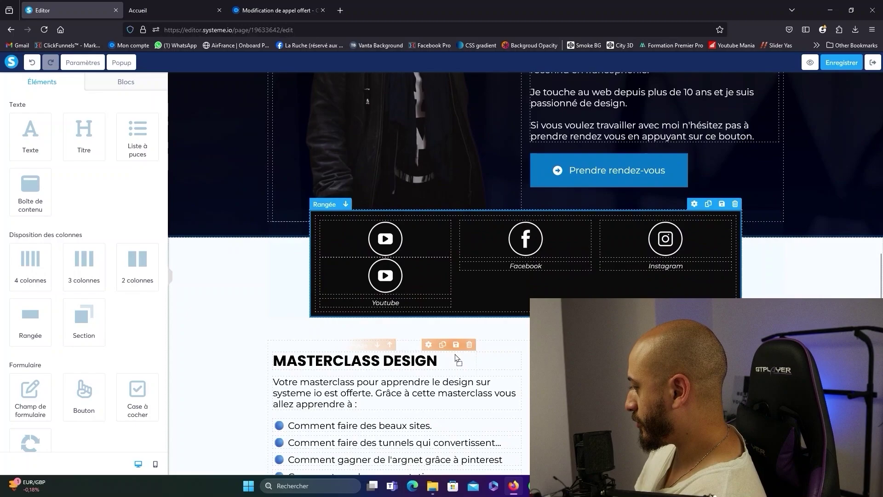
scroll(483, 471, down, 5)
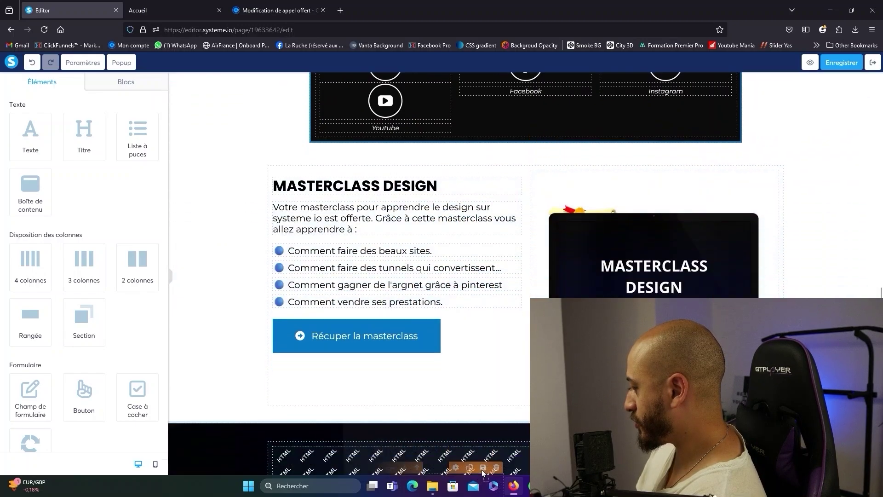
scroll(482, 472, down, 10)
click(474, 404)
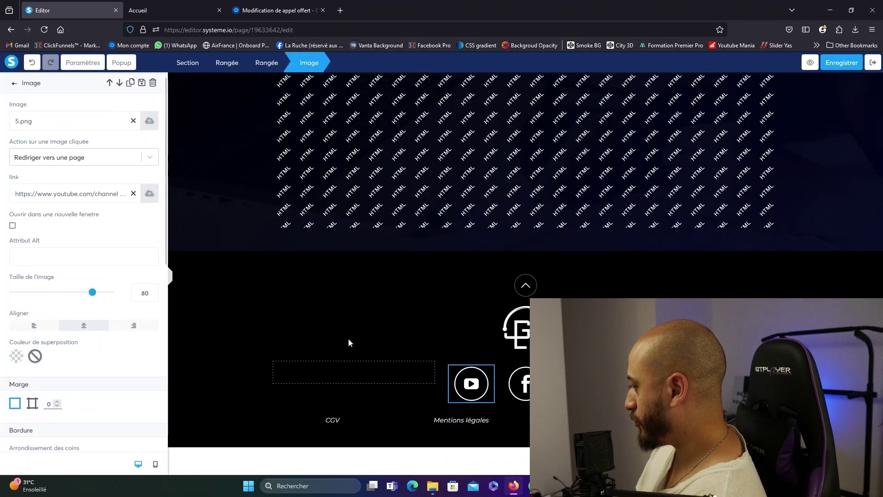
drag(87, 297, 59, 296)
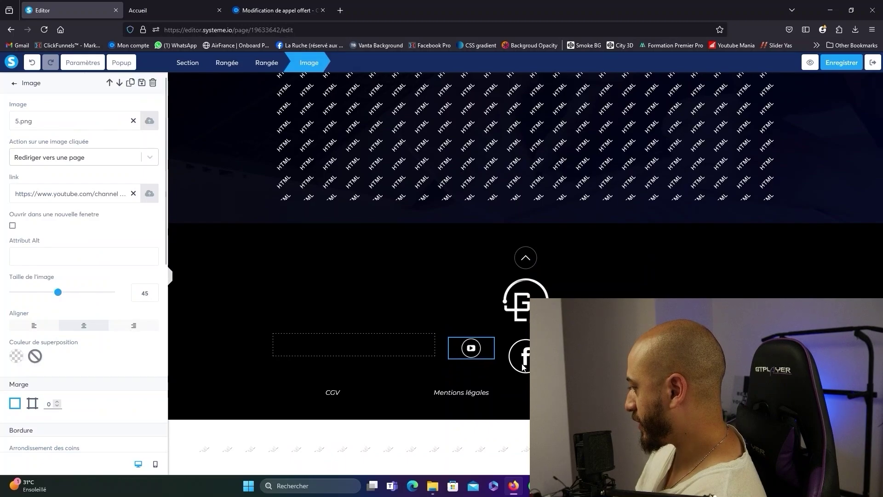
Add a small top margin to the CGV text row and reduce the footer logo's image size to just under 40.
click(202, 243)
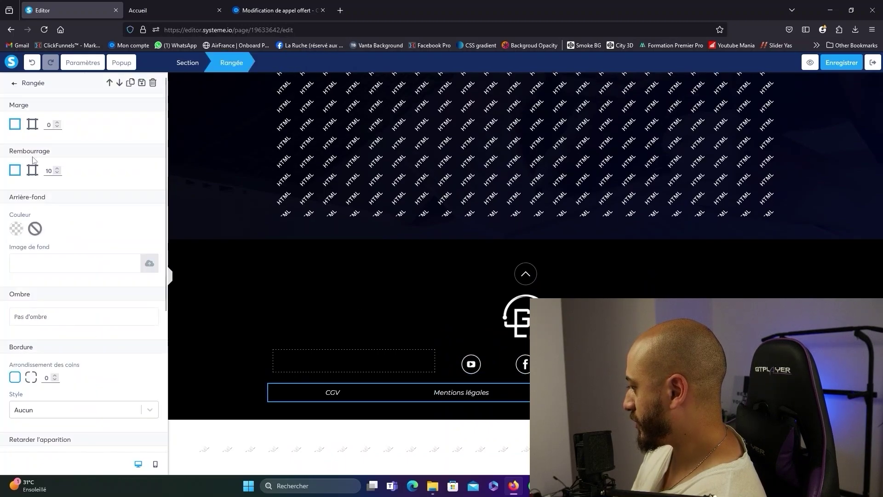
click(33, 123)
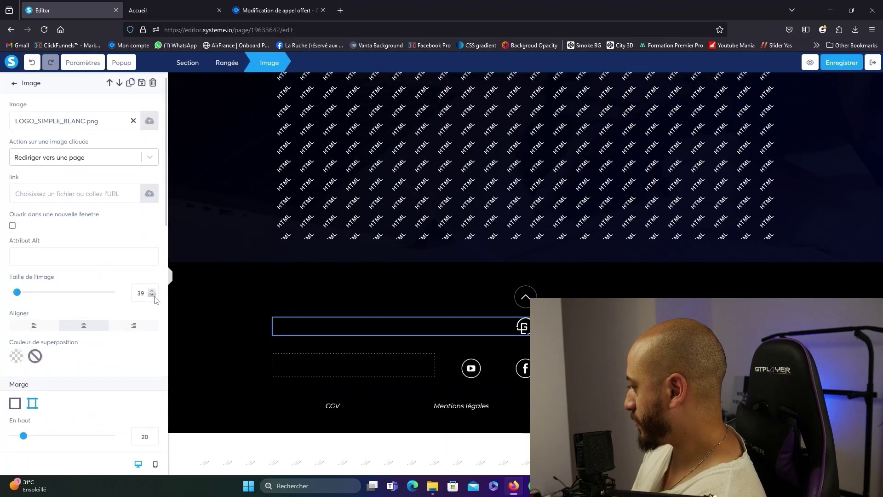
click(152, 296)
click(152, 296)
click(152, 295)
key(Escape)
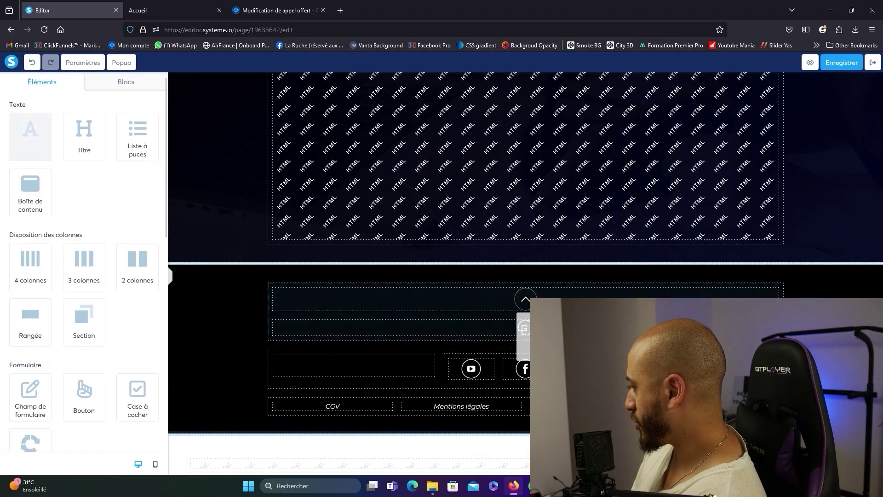
Replace the placeholder of the text below the footer logo with the site owner's full name in bold white.
click(709, 318)
drag(708, 317, 279, 306)
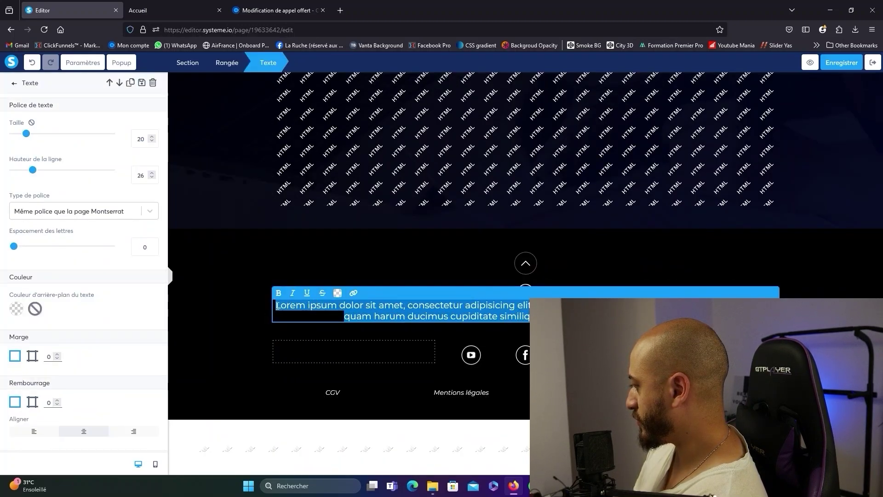
key(BackSpace)
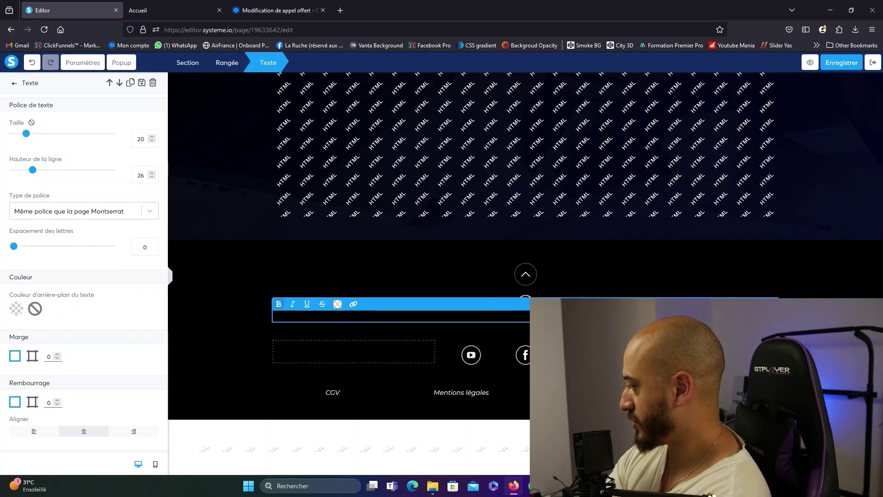
key(ctrl+z)
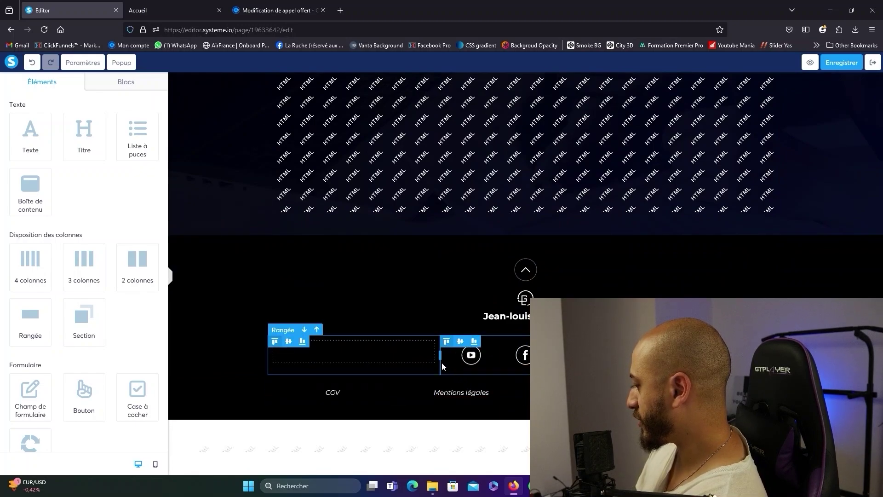
Add a white italic text below the footer columns reading "Tous droits reservés |" followed by the site owner's name and "| 2024".
scroll(74, 235, down, 3)
drag(74, 235, 526, 409)
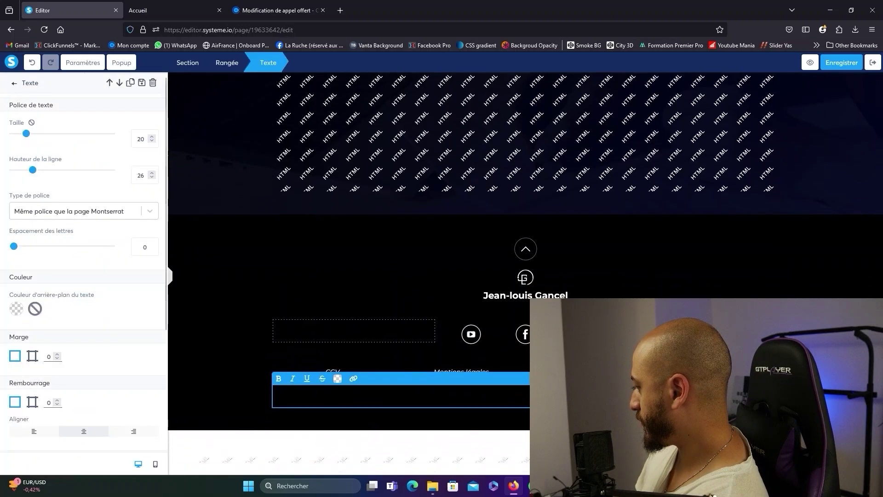
drag(708, 392, 277, 380)
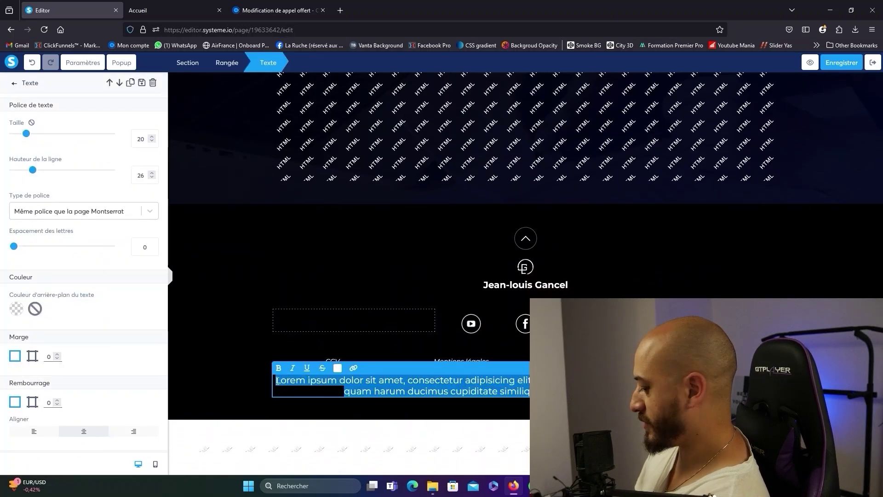
text(Tous droits)
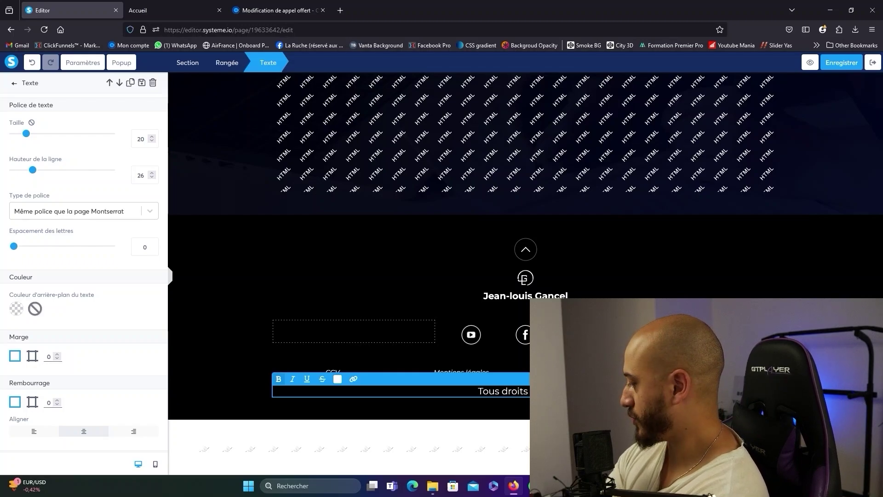
text( reservés |)
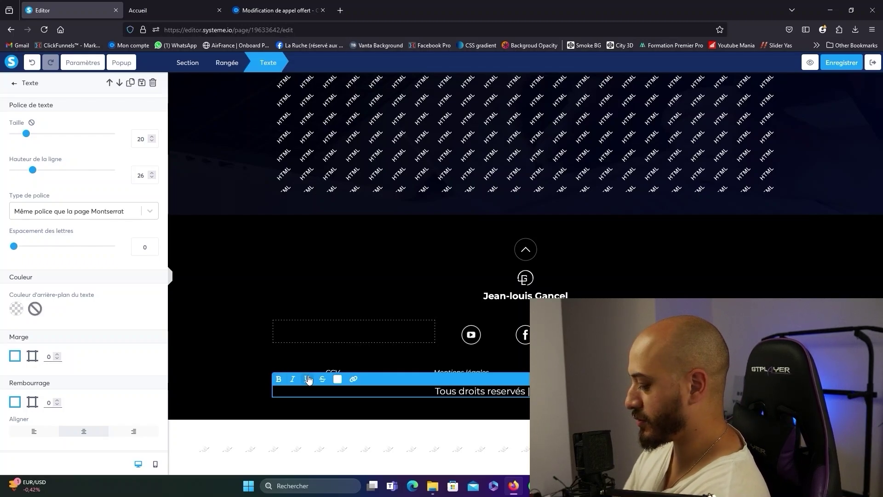
text( Jean-l)
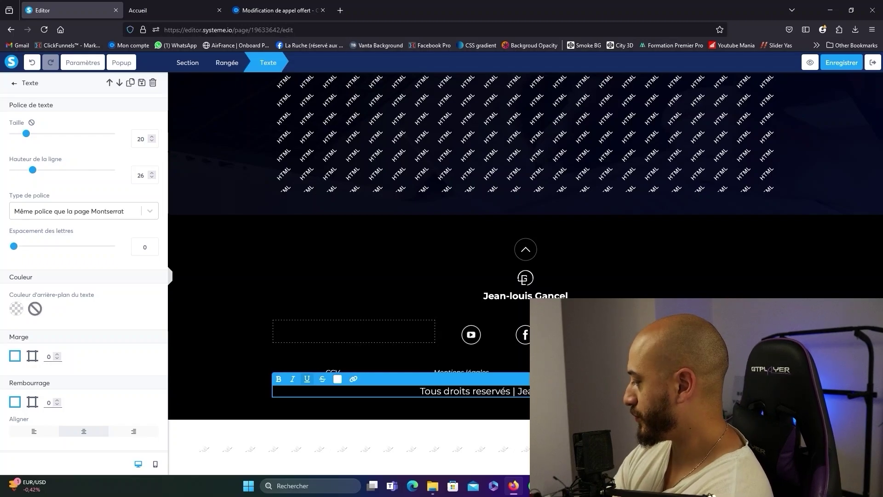
click(427, 451)
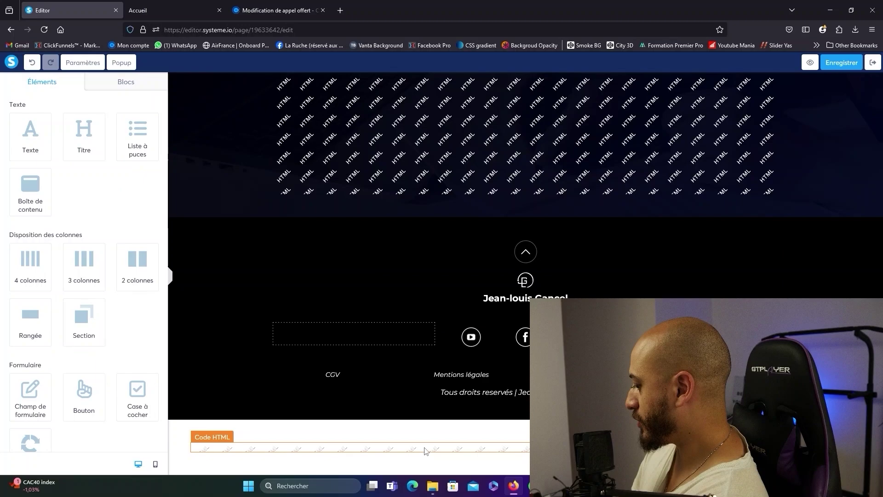
Move the HTML code element from the white section into the footer's end and delete the emptied section.
drag(419, 447, 443, 398)
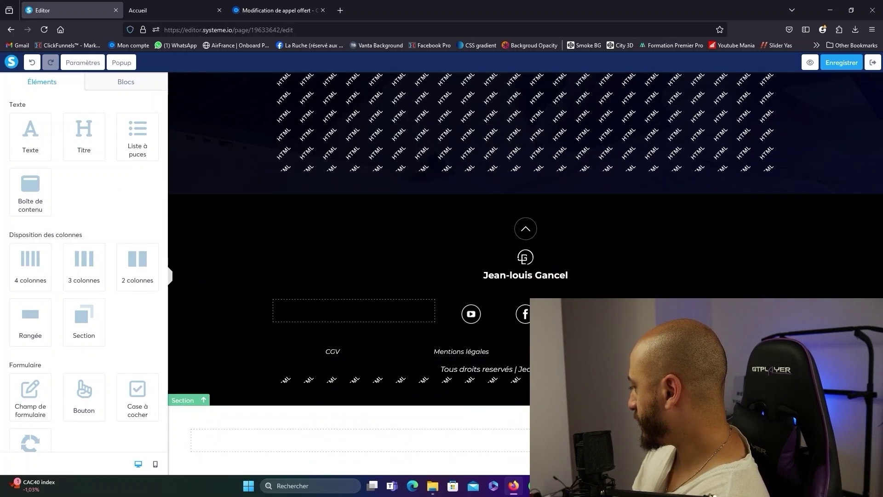
key(Delete)
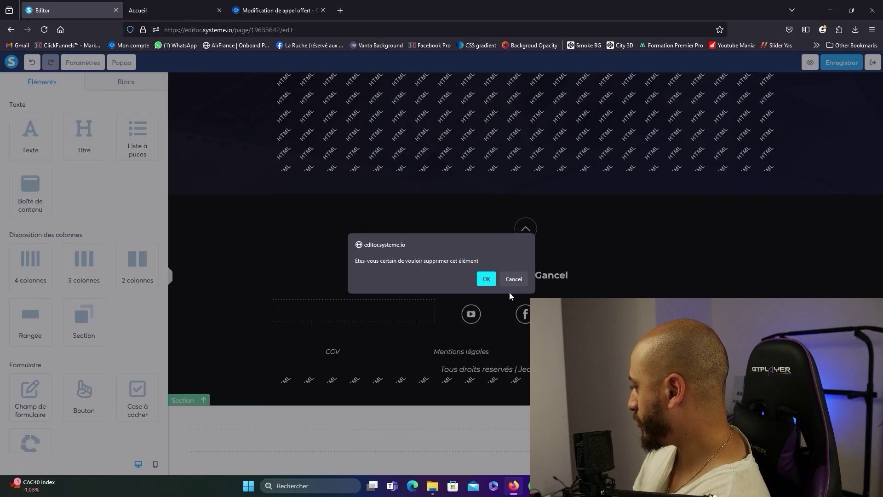
click(484, 278)
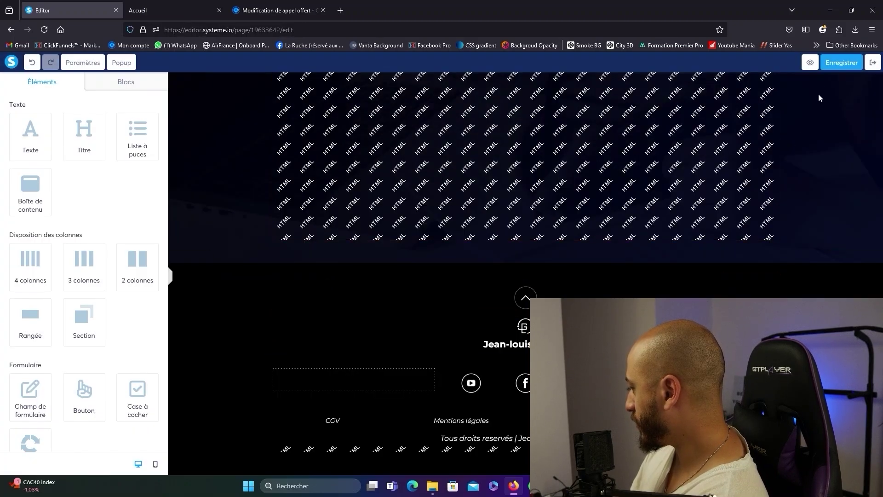
Save the page and check the finished footer in the page preview.
click(841, 62)
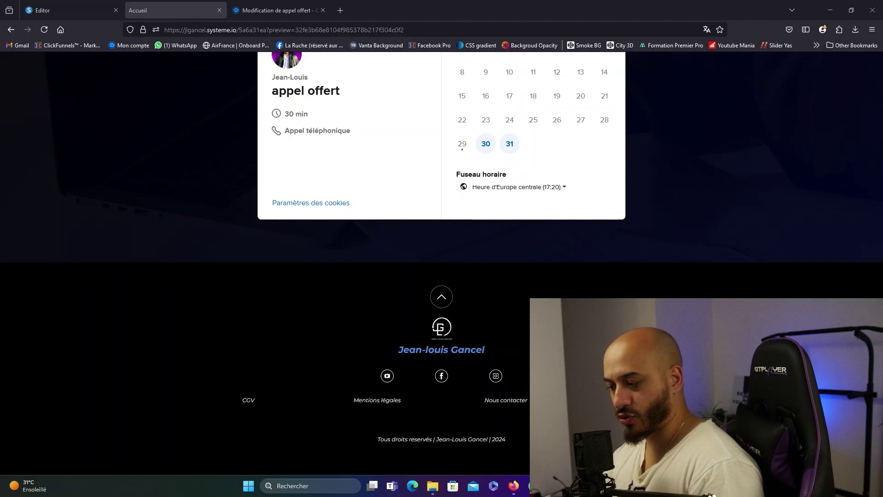
click(76, 12)
Return to the page editor and add a blank section above the "DESIGNEZ DES BEAUX SITES INTERNET" hero section.
click(220, 187)
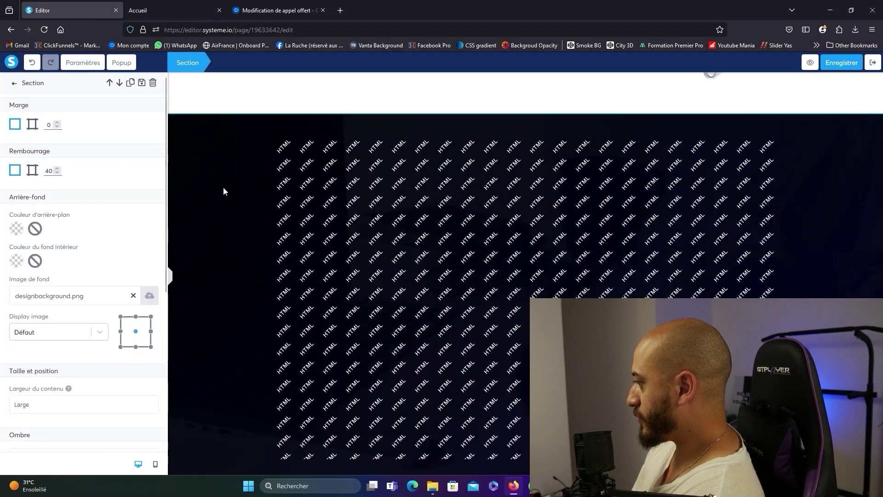
scroll(234, 165, up, 15)
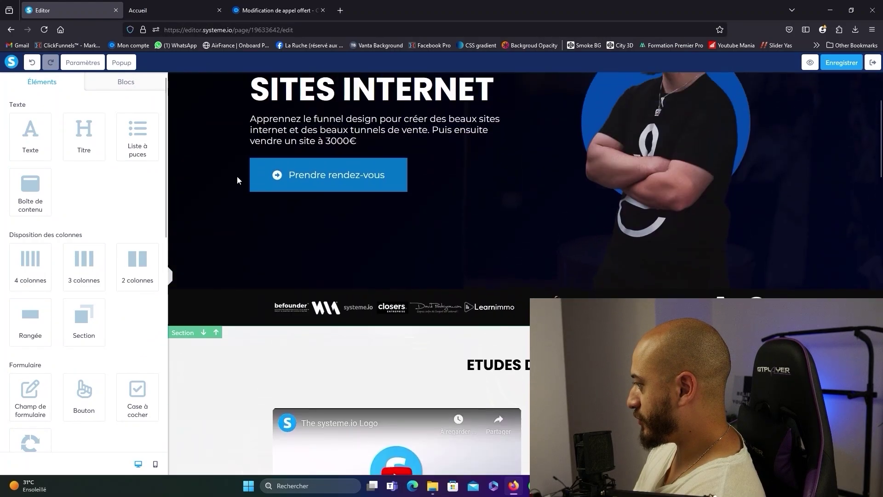
scroll(237, 179, up, 3)
drag(84, 322, 260, 75)
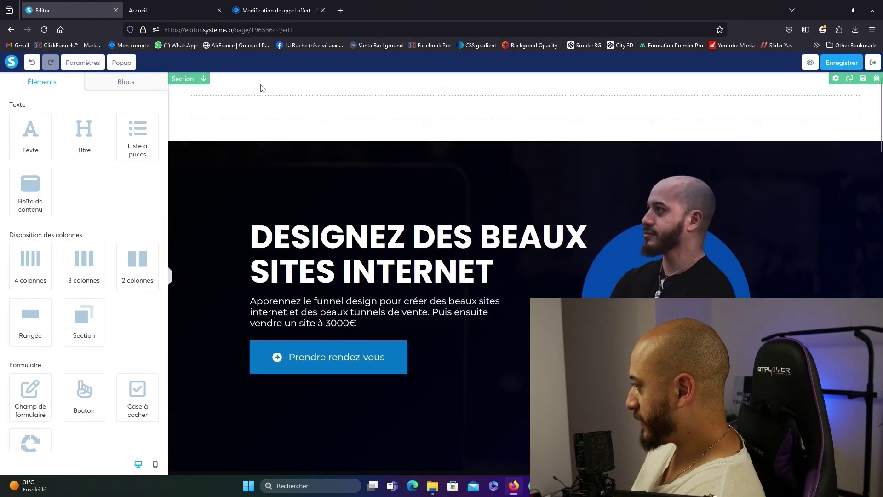
Make the new header section sticky with its position set to "En haut".
click(260, 87)
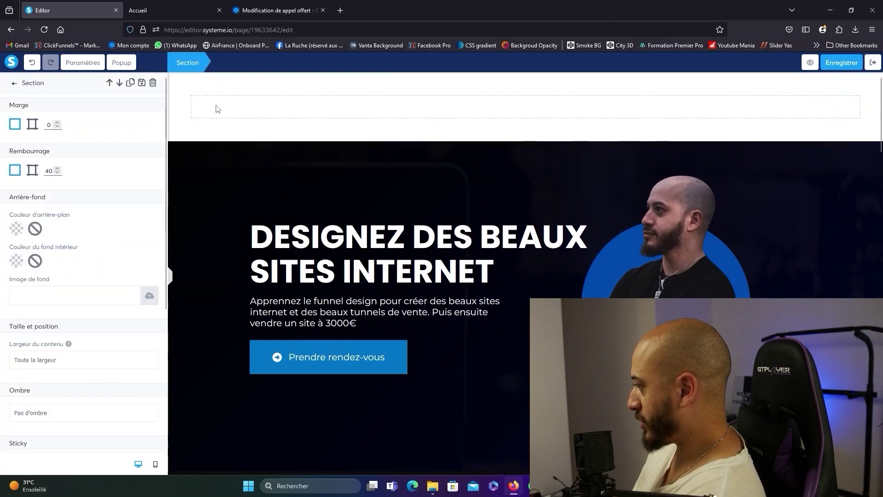
scroll(73, 253, down, 5)
click(91, 260)
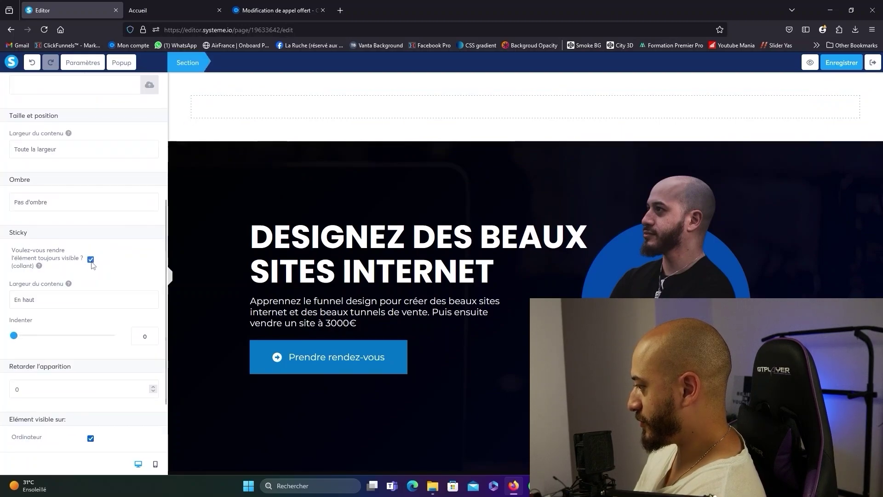
click(71, 301)
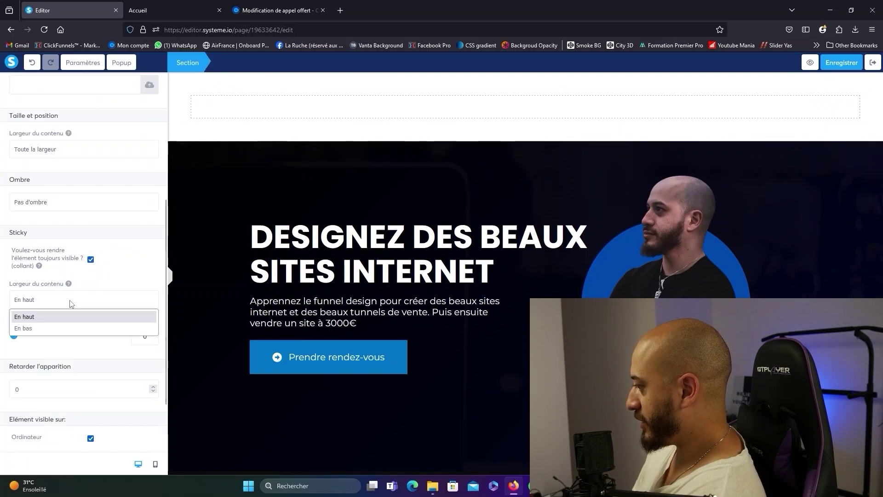
click(44, 320)
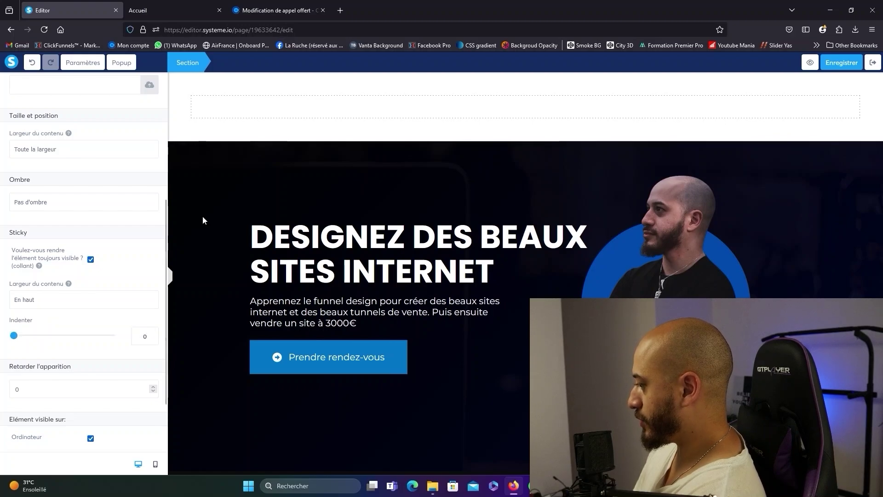
key(Escape)
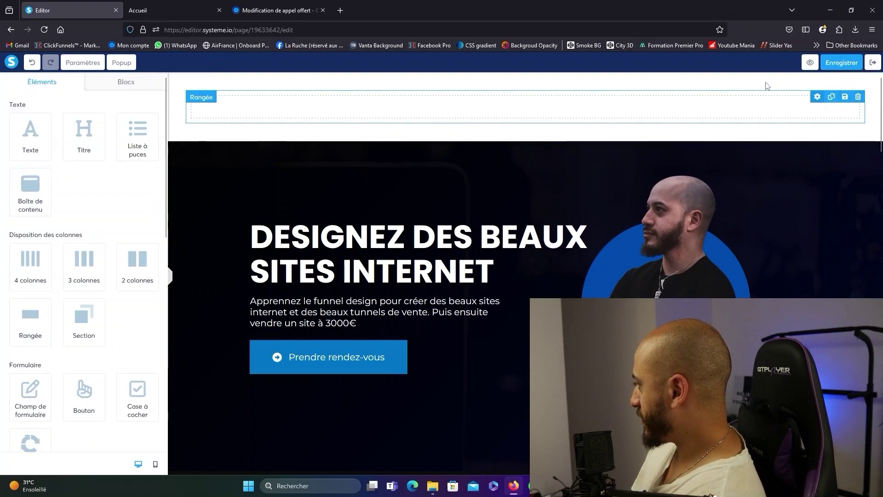
Set the header section's padding to 10 and its content width to Large.
click(298, 125)
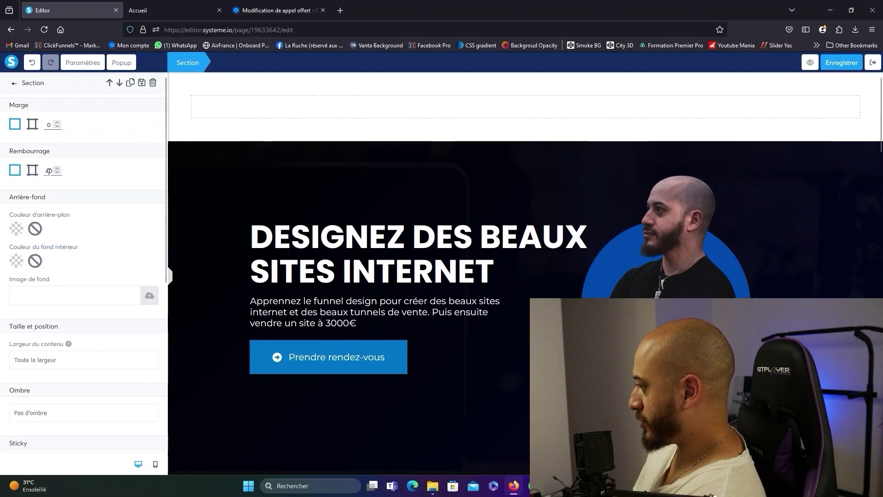
text(2)
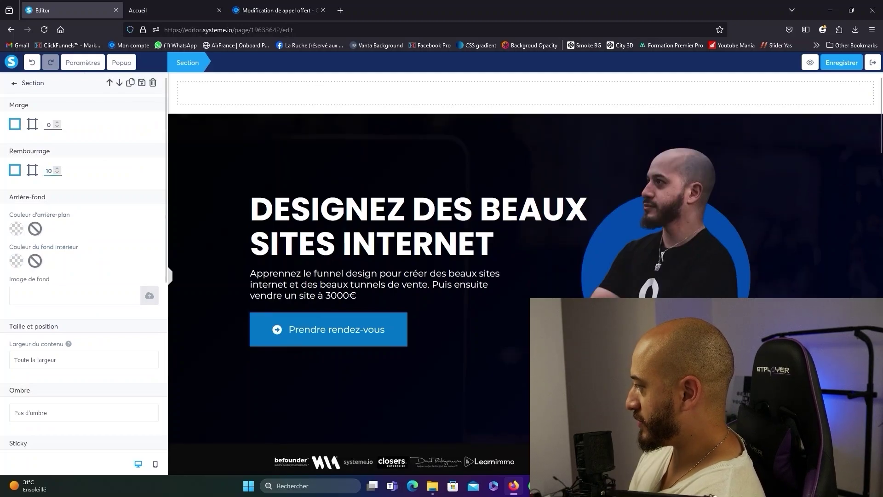
key(Escape)
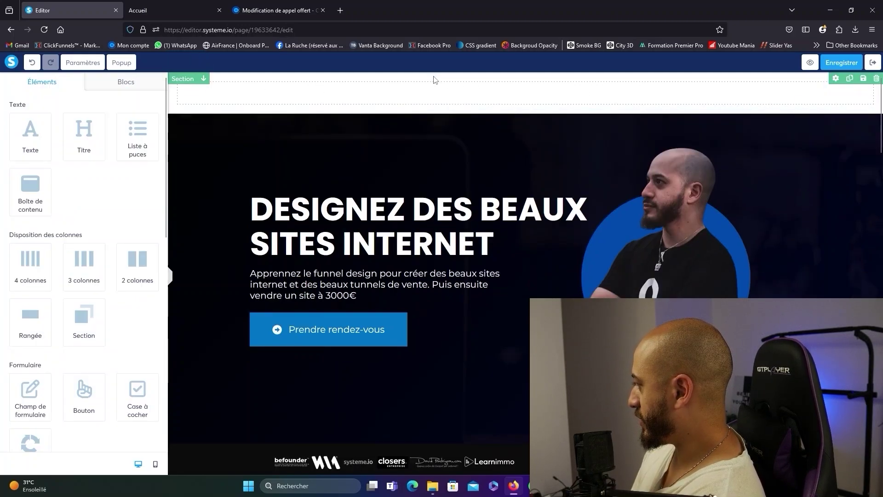
click(436, 78)
scroll(69, 230, down, 4)
click(69, 194)
click(67, 224)
key(Escape)
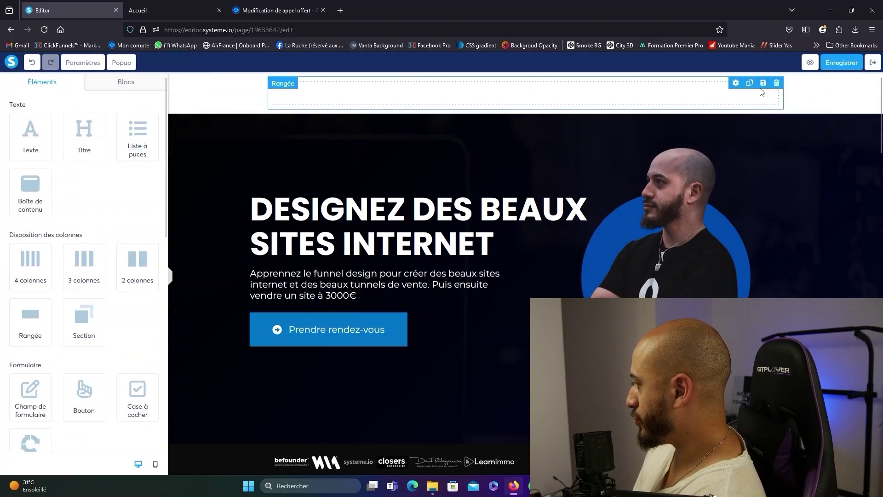
Replace the header's row with a three-column row and narrow both outer columns to give the middle one most of the width.
click(777, 82)
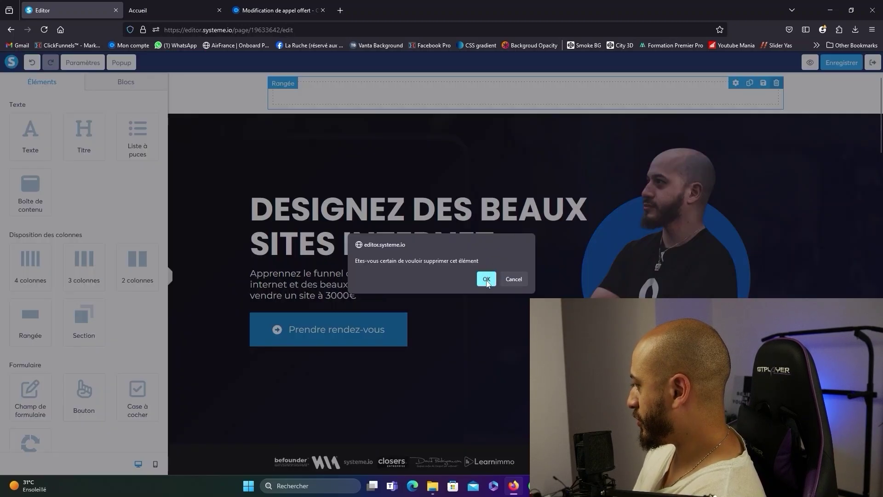
click(486, 280)
drag(84, 265, 377, 92)
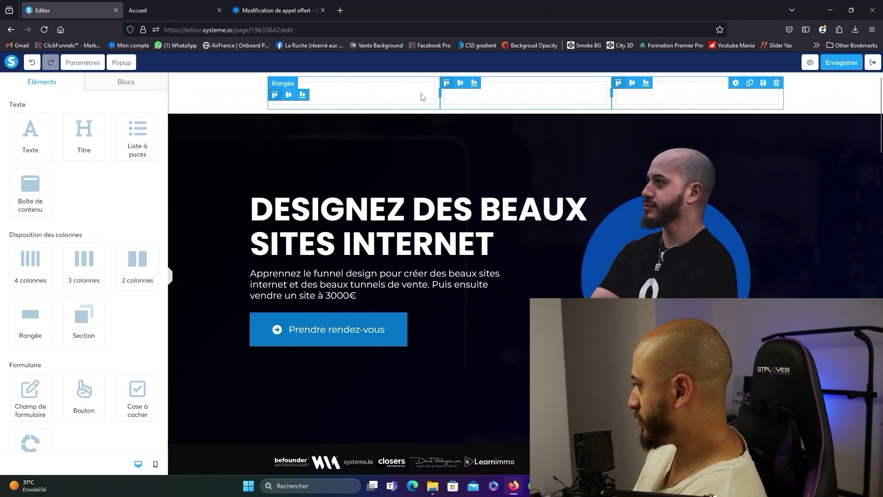
drag(440, 95, 312, 95)
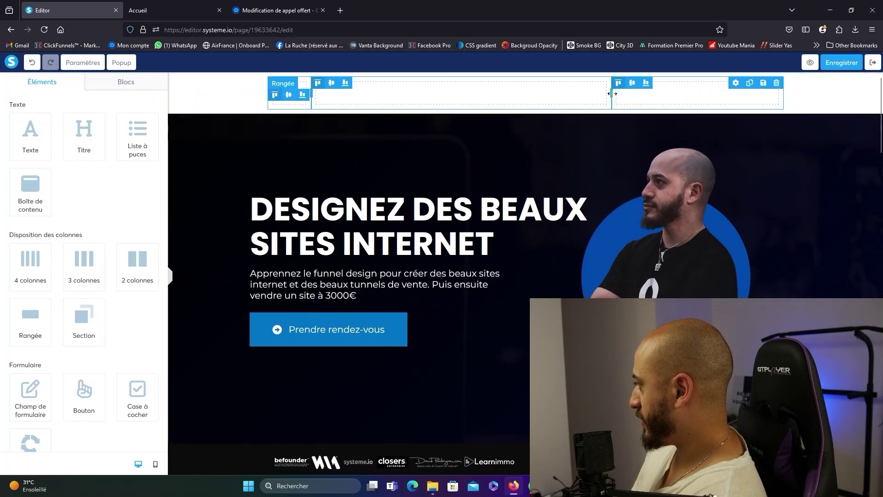
drag(613, 95, 697, 96)
Duplicate the hero's "Prendre rendez-vous" button and move the copy into the header's right column.
scroll(92, 198, down, 4)
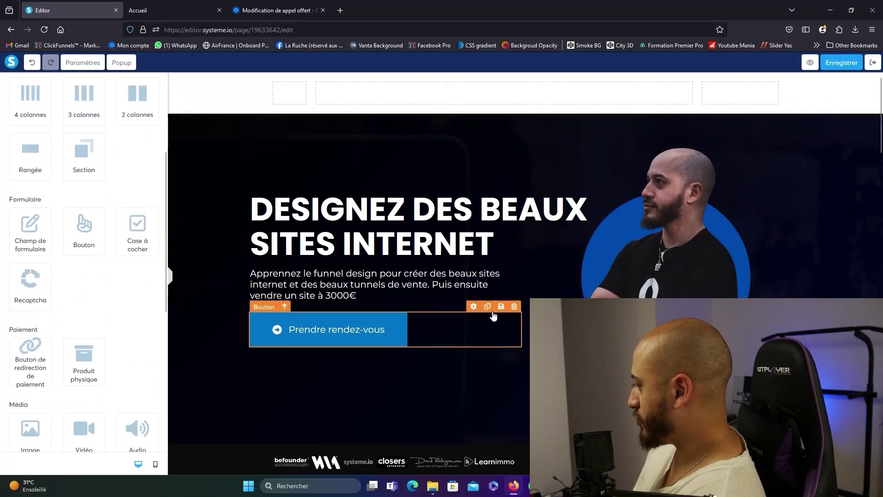
click(487, 307)
drag(393, 372, 736, 108)
Set the header button's left/right padding to 0 and its width to "Remplir en largeur".
click(732, 151)
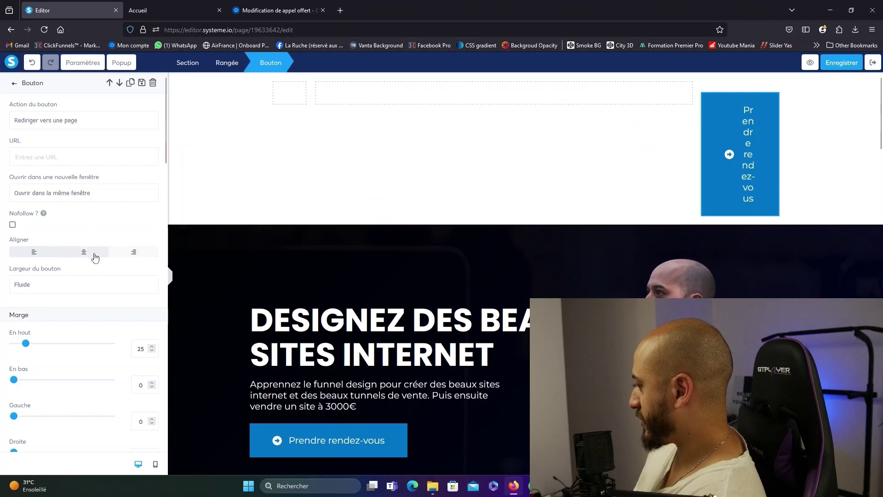
scroll(96, 257, down, 4)
scroll(80, 258, down, 10)
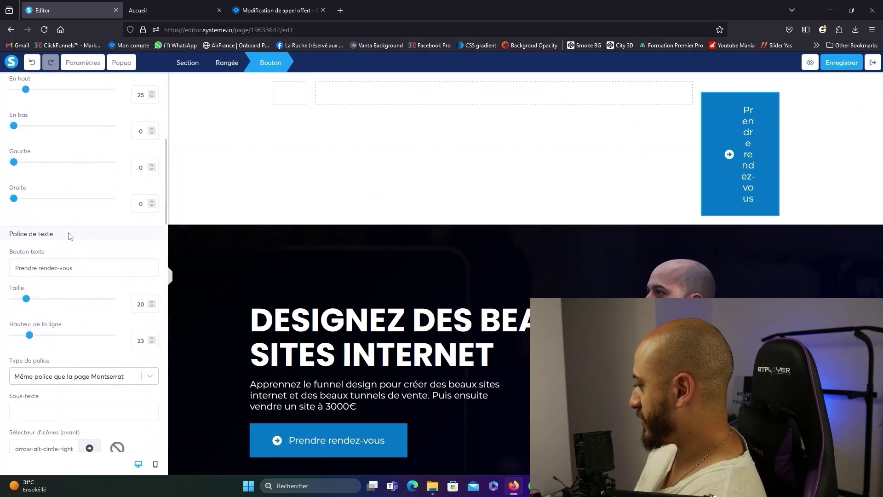
scroll(69, 243, down, 5)
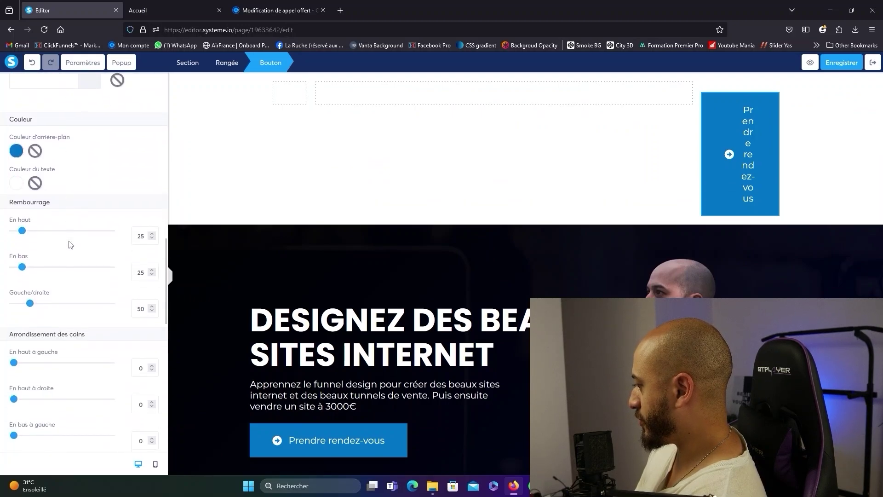
drag(29, 226, 13, 226)
scroll(50, 224, up, 15)
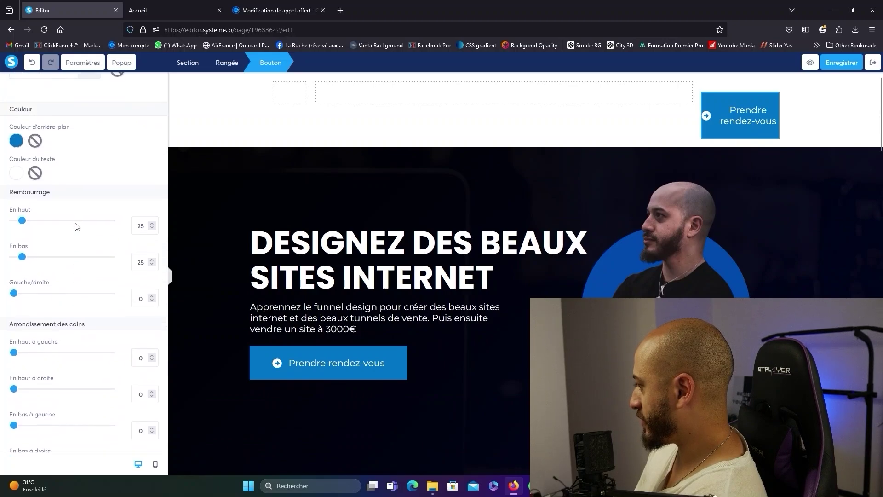
click(54, 203)
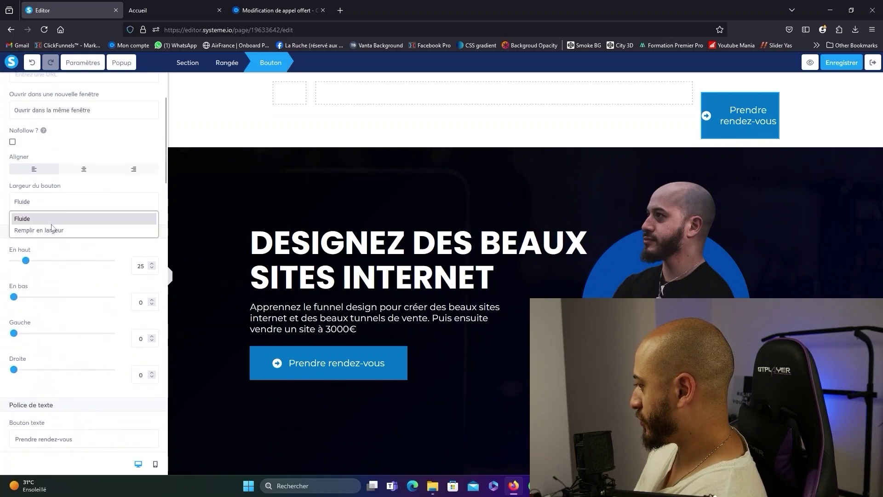
click(62, 229)
Set the header button's top margin to 0, remove its icon, and widen its column to fit the text on one line.
scroll(33, 192, down, 2)
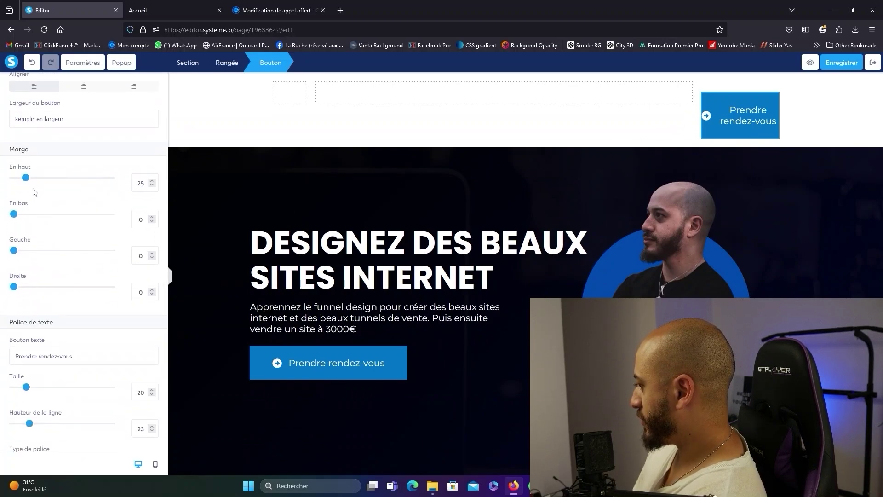
drag(25, 180, 13, 178)
scroll(83, 230, up, 3)
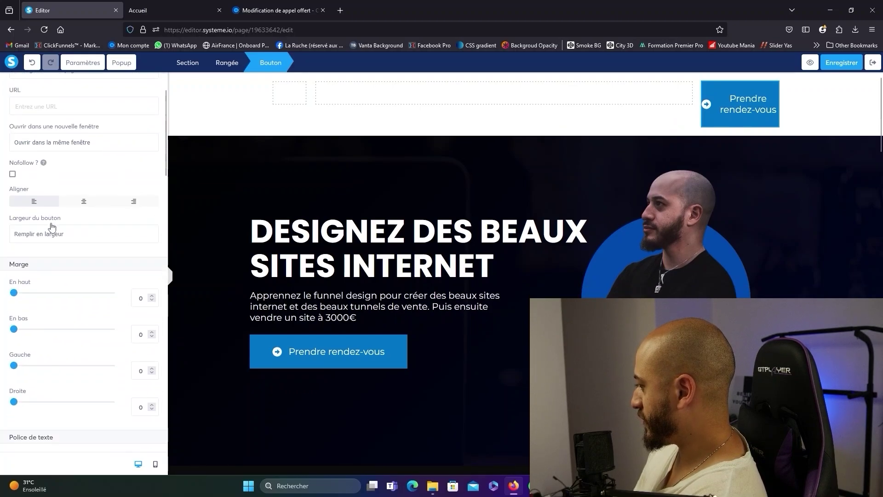
scroll(83, 230, down, 9)
click(117, 289)
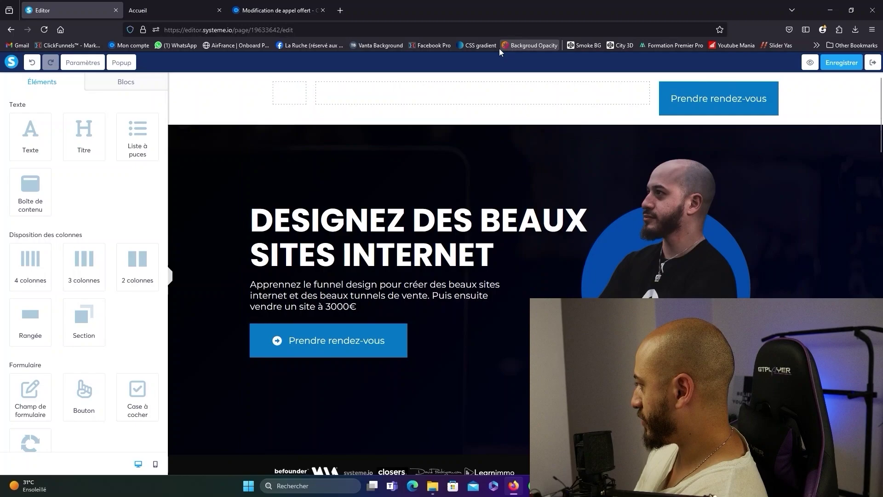
Add a Menu element to the header's middle column.
scroll(88, 235, down, 6)
scroll(86, 242, down, 4)
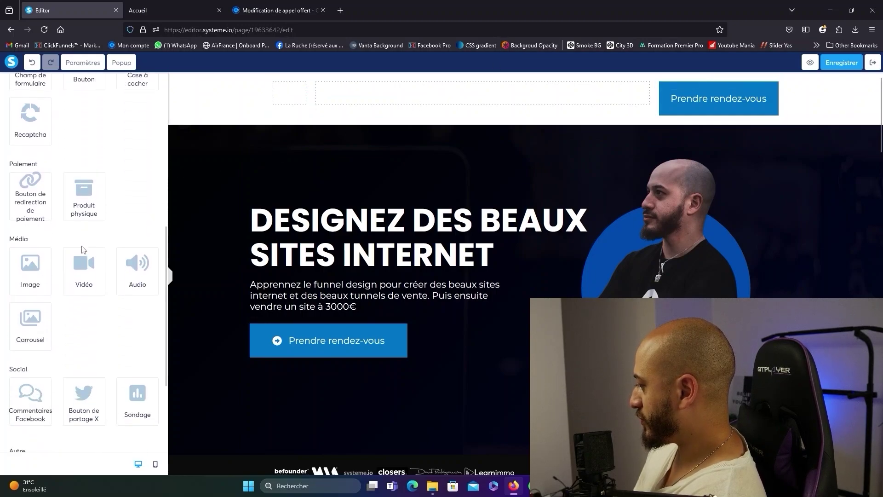
scroll(85, 239, down, 3)
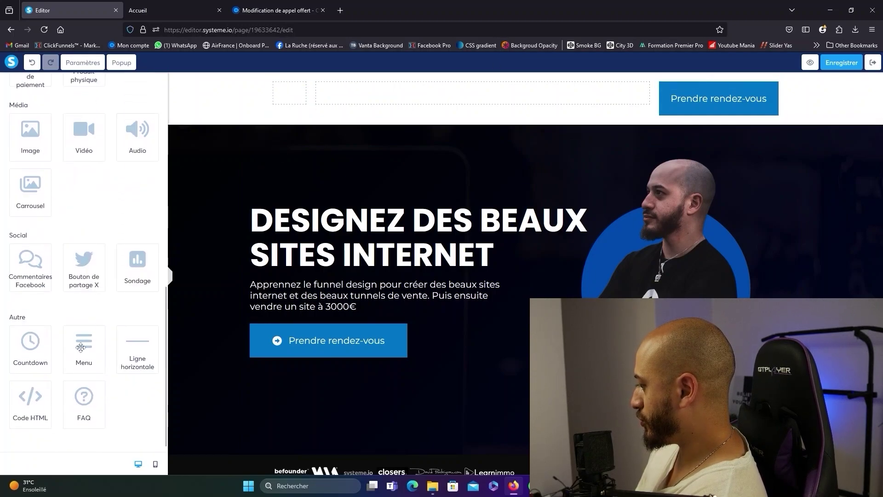
drag(88, 350, 416, 92)
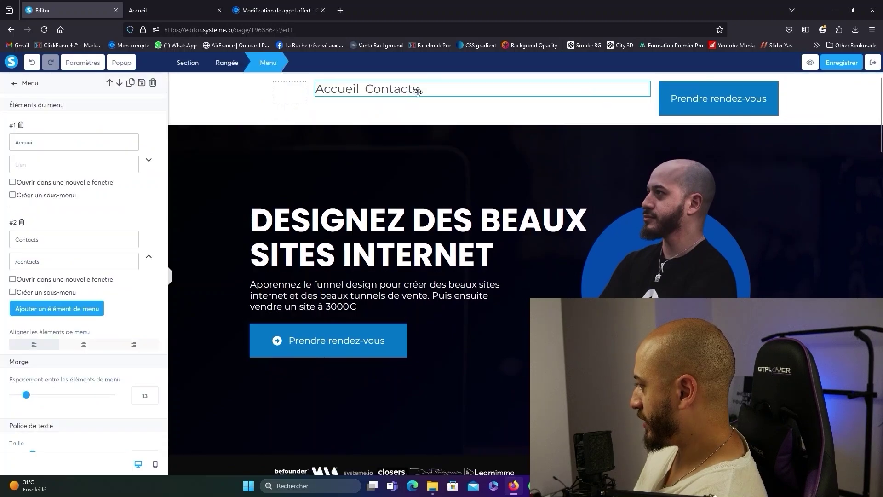
Set the header menu's font size to 18.
scroll(113, 197, down, 4)
scroll(132, 229, down, 2)
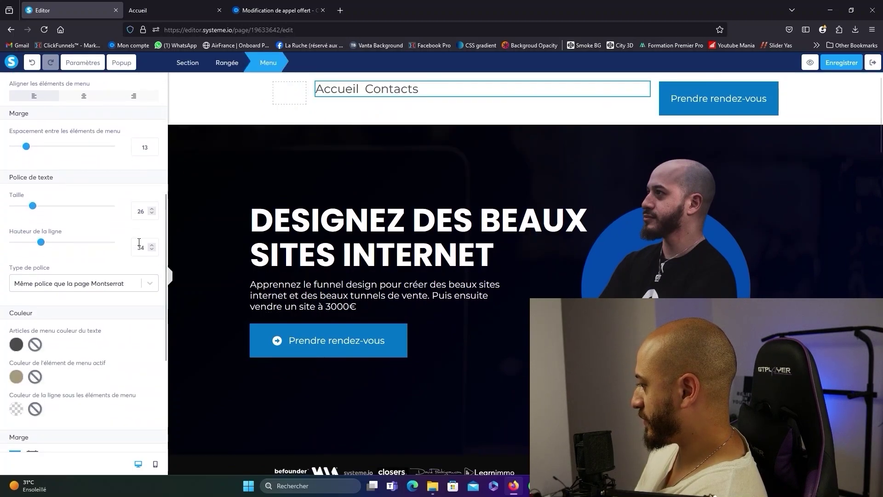
click(152, 214)
click(151, 214)
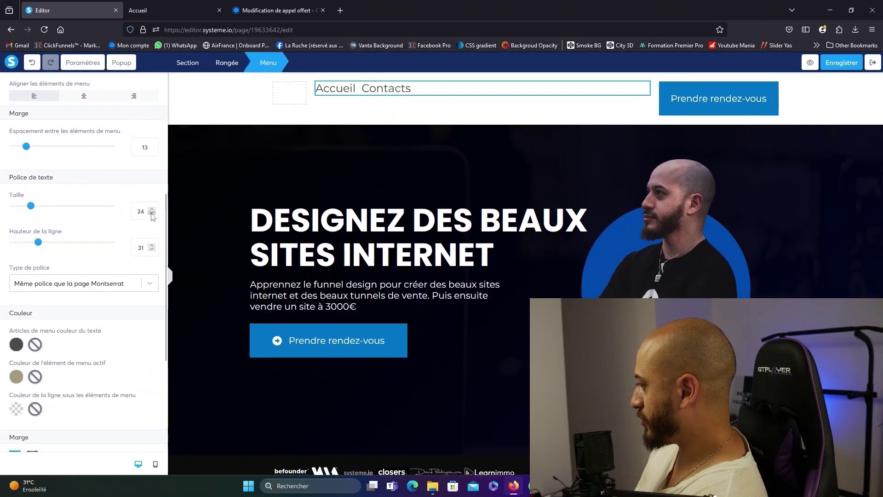
click(151, 214)
click(151, 213)
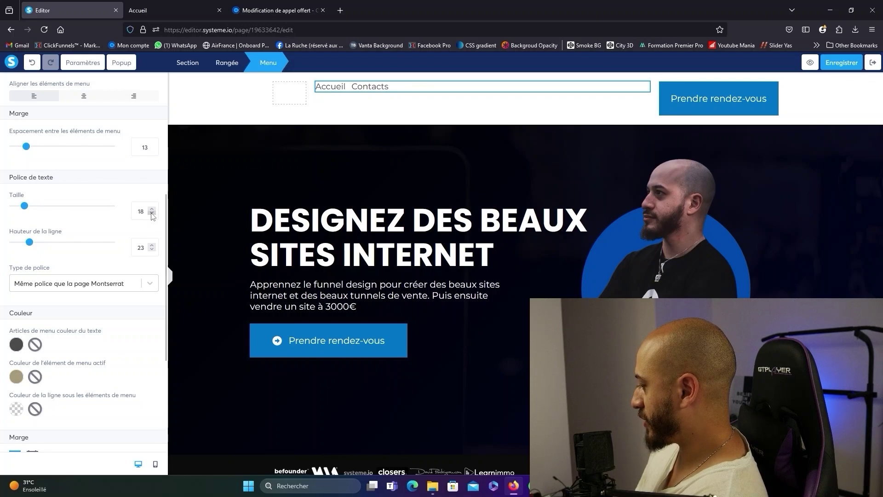
Vertically centre the header's middle column and align the menu items to the right.
click(380, 104)
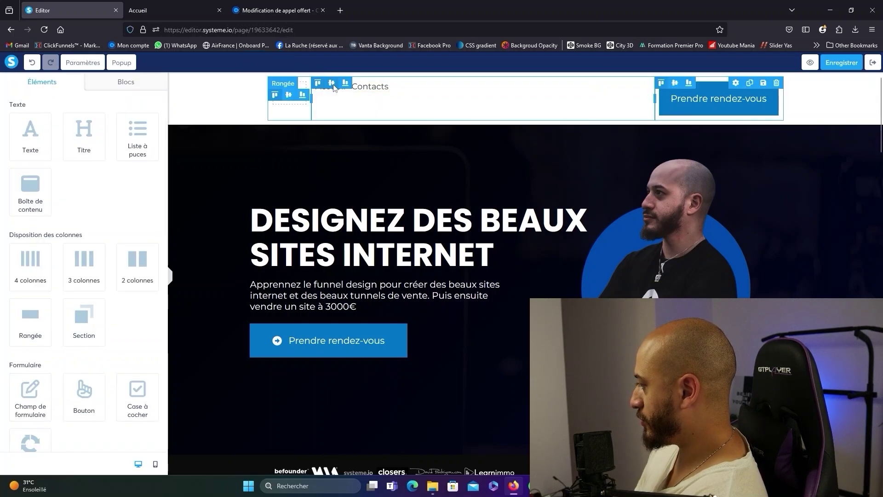
click(332, 85)
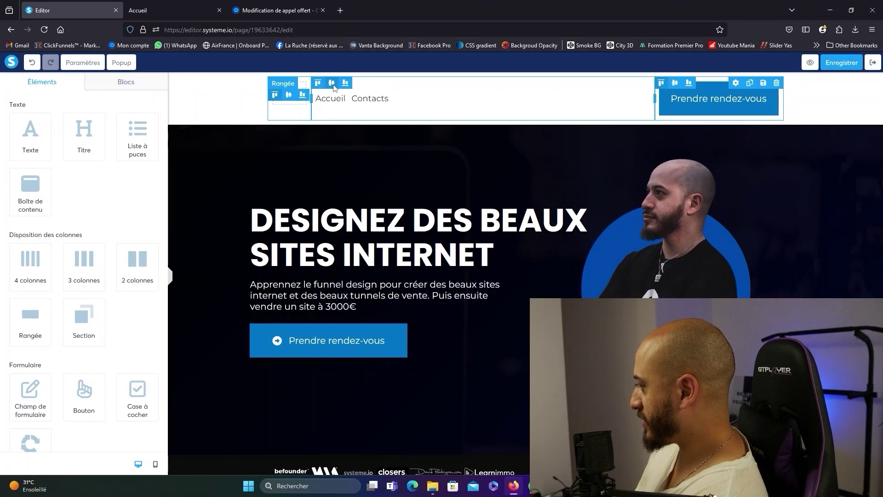
click(336, 99)
scroll(133, 258, down, 3)
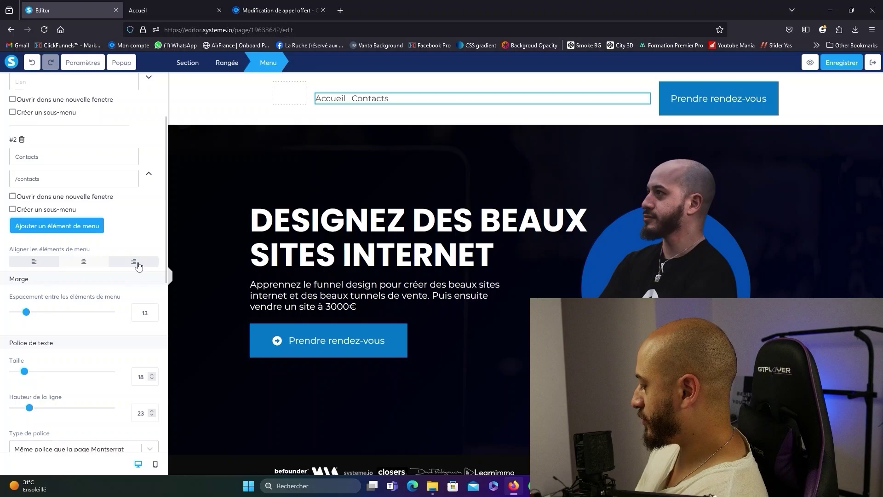
click(136, 263)
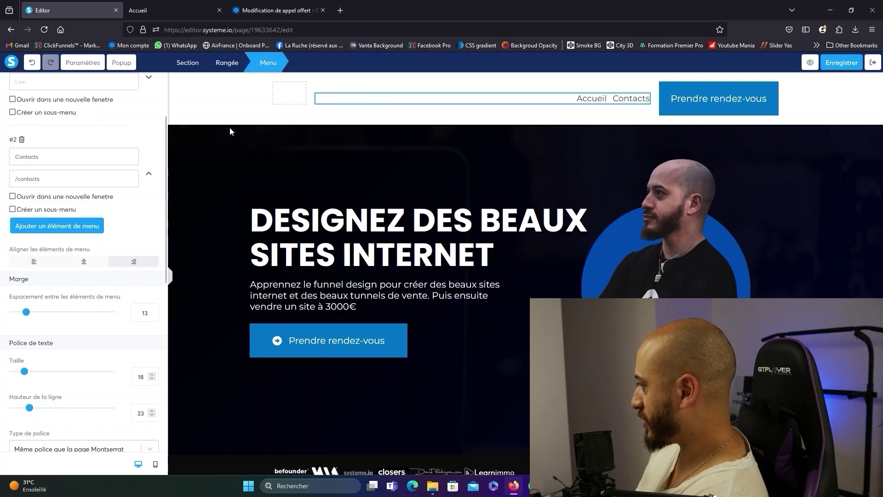
Add an Image element to the header's narrow left column.
click(223, 107)
scroll(59, 257, down, 8)
drag(30, 269, 291, 94)
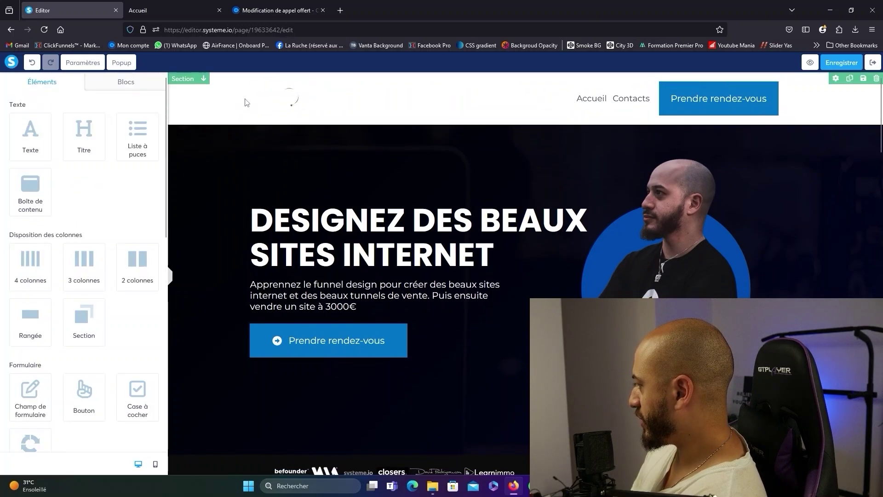
Give the header section a black background colour (000000) with 50% opacity.
click(206, 116)
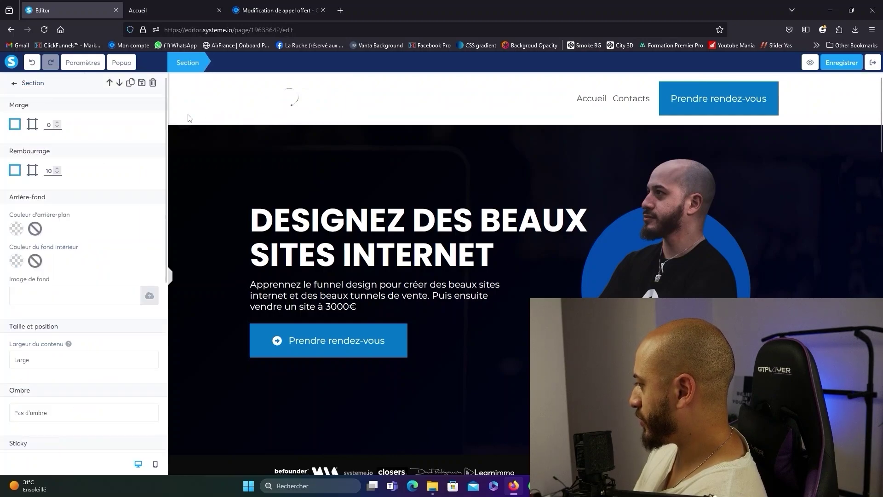
click(17, 228)
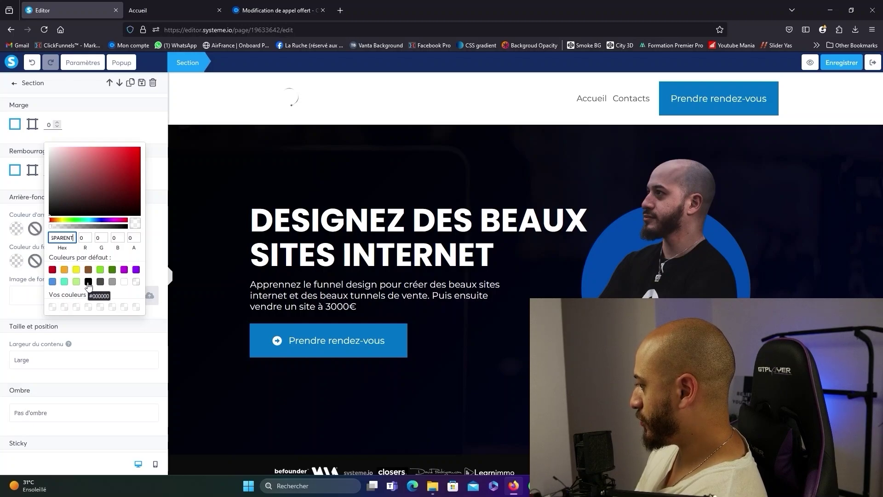
click(89, 283)
click(90, 226)
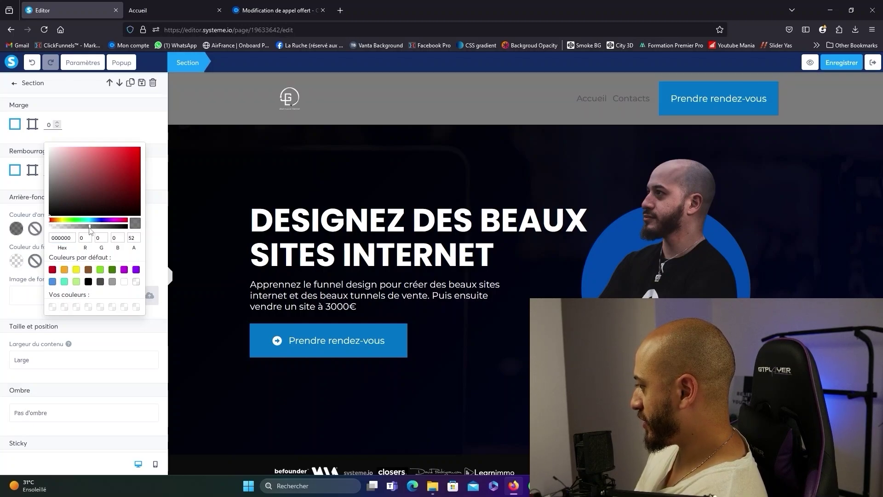
drag(87, 228, 85, 228)
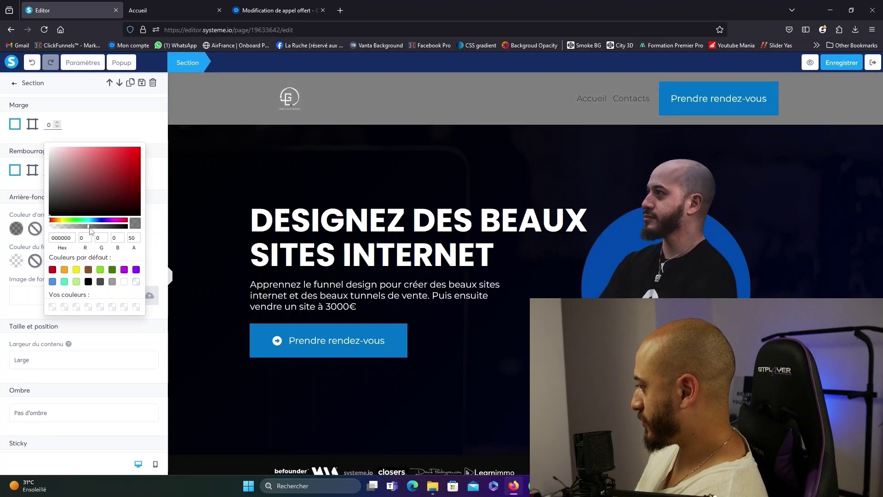
click(378, 176)
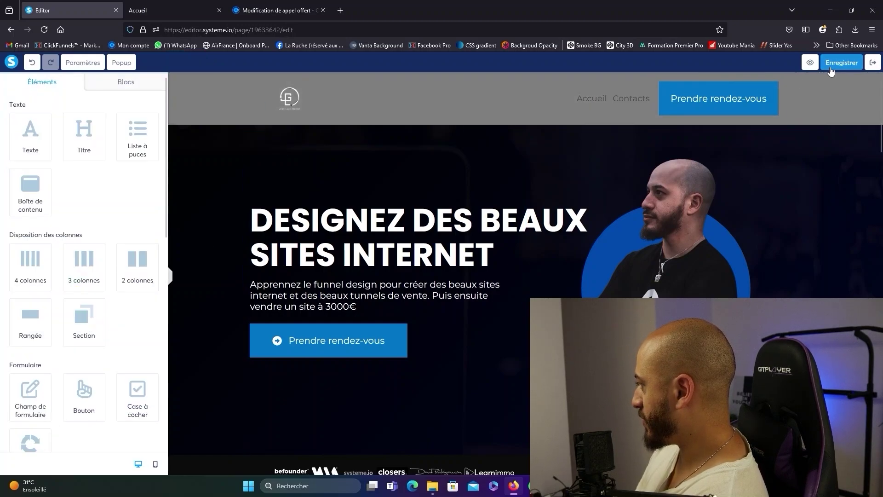
Check in the page preview how the semi-transparent header looks over the hero, case studies and following sections.
key(ctrl+Tab)
scroll(468, 151, down, 5)
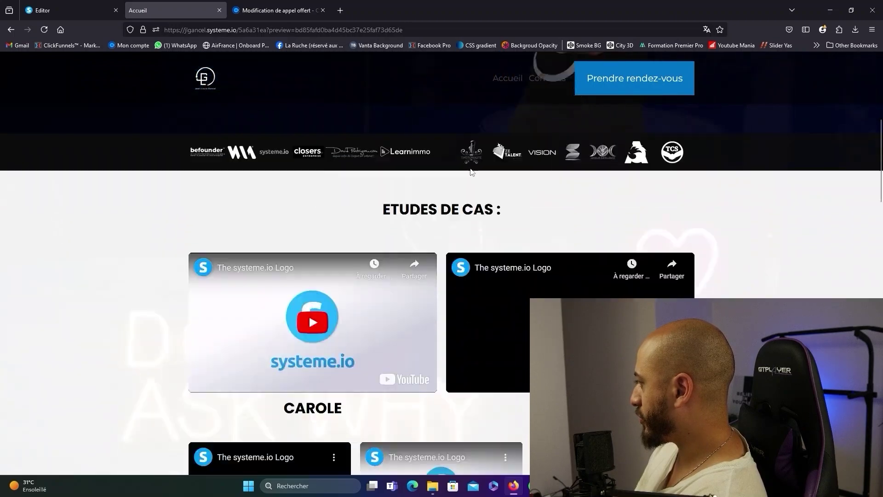
scroll(471, 172, down, 2)
scroll(474, 179, up, 5)
scroll(477, 178, down, 7)
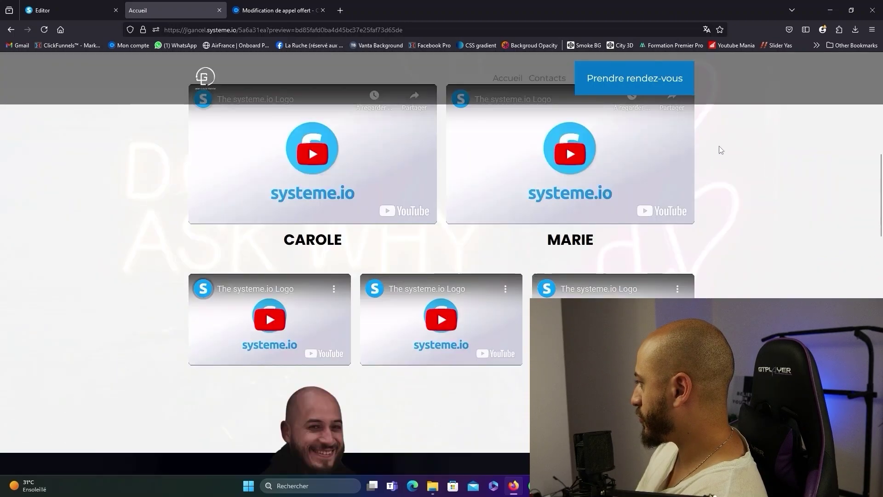
scroll(720, 150, down, 4)
scroll(709, 165, up, 10)
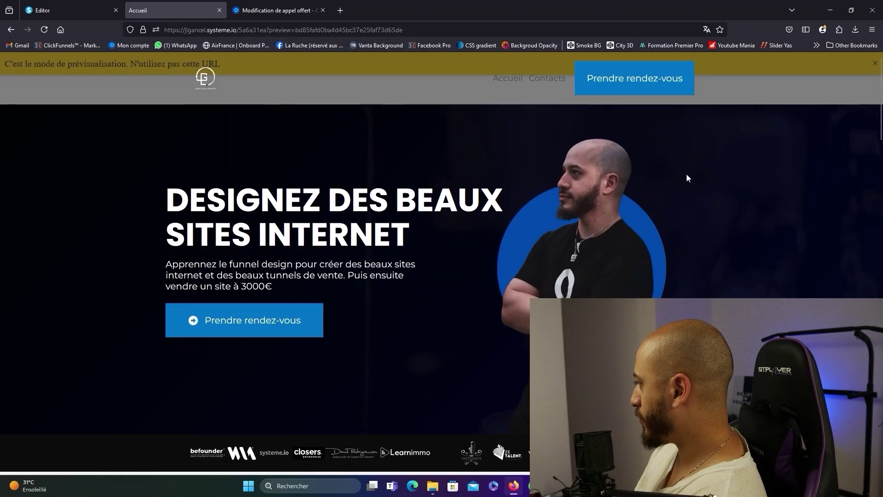
scroll(688, 177, down, 6)
scroll(689, 174, up, 6)
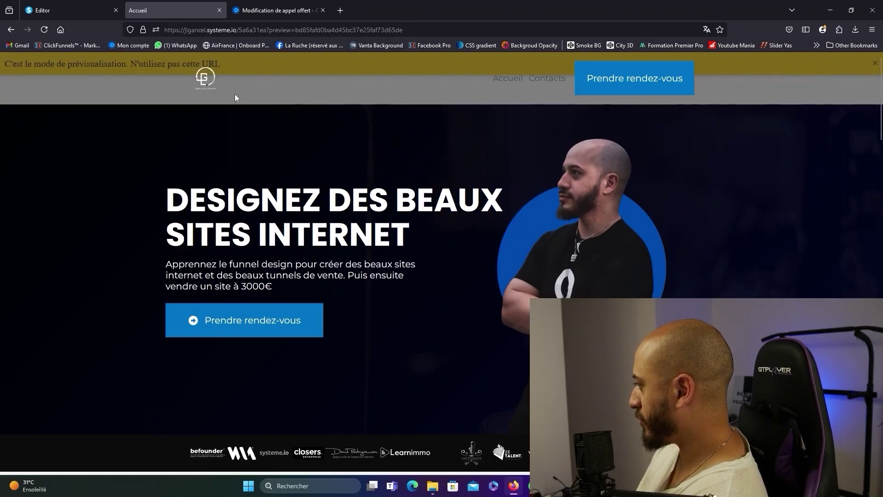
Return to the editor and set the hero section's top padding to 140.
click(70, 9)
click(242, 176)
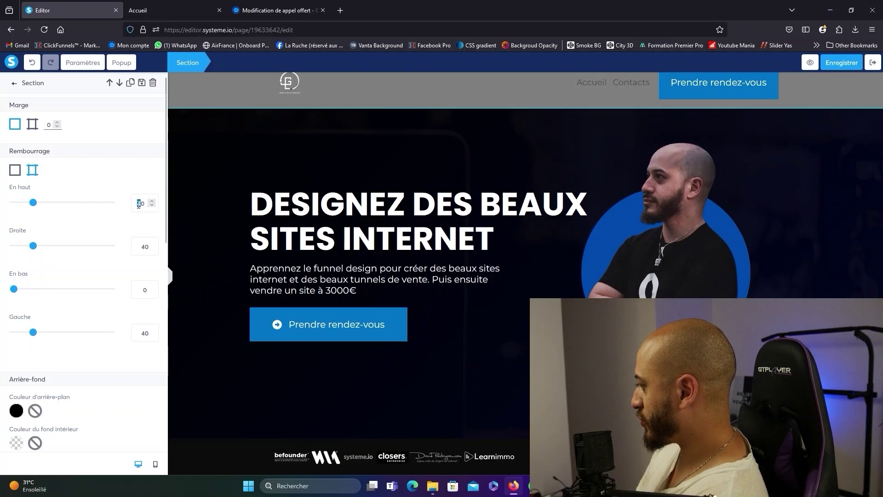
click(139, 203)
text(1)
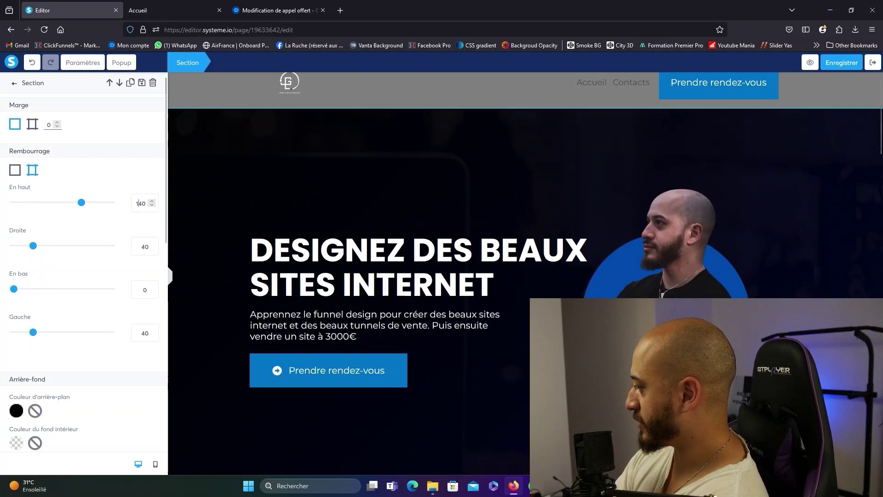
Try a top margin of -120 on the hero section so that it slides beneath the header, and save the page.
click(32, 124)
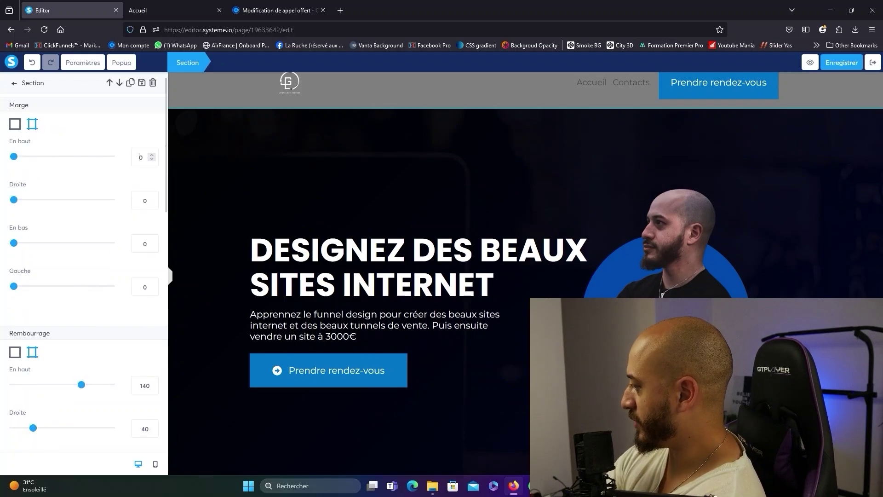
click(151, 160)
click(152, 159)
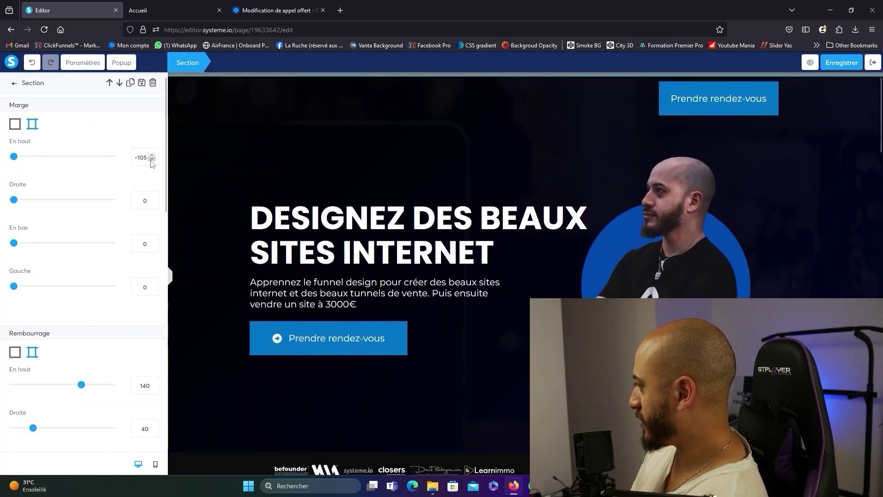
click(152, 159)
click(152, 159)
click(152, 160)
click(152, 159)
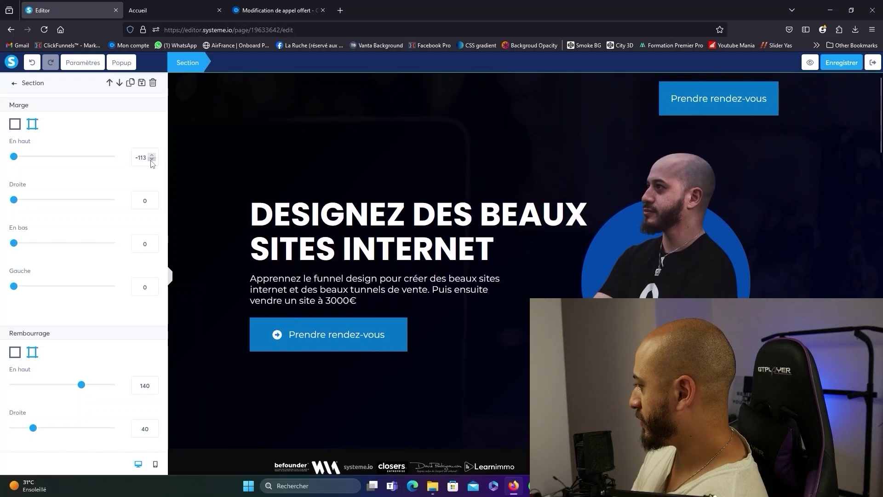
click(152, 159)
click(152, 159)
click(152, 159)
click(151, 159)
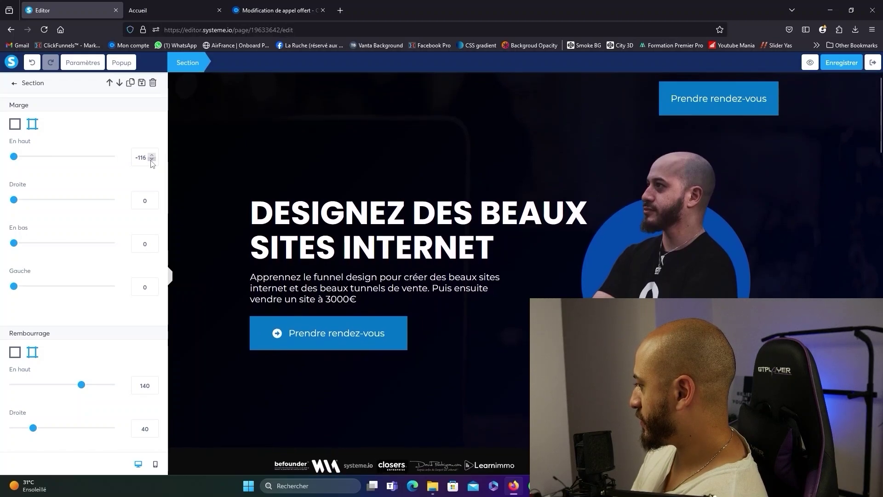
click(152, 160)
click(152, 159)
click(152, 159)
click(152, 159)
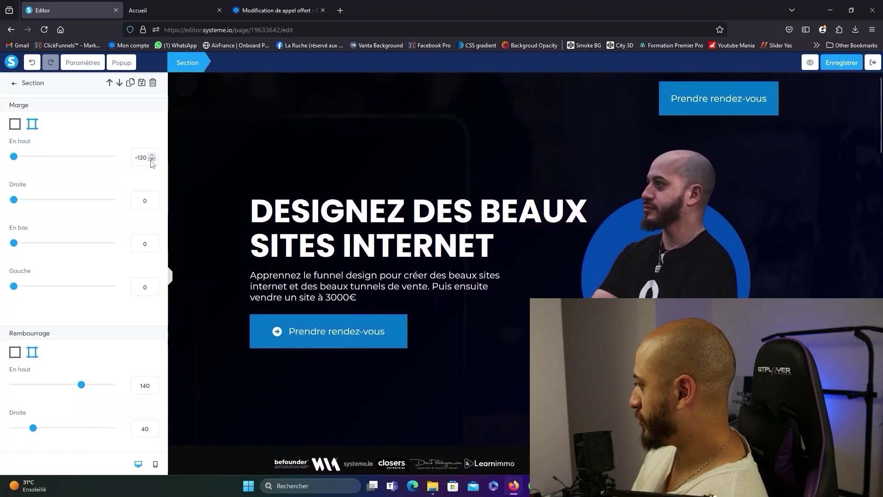
key(Escape)
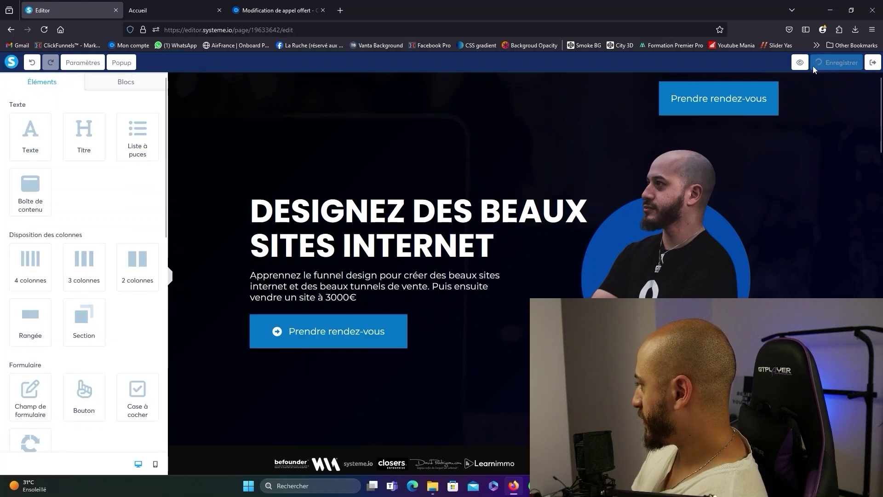
Examine in the page preview how the sticky header overlaps the hero section with the negative top margin.
key(ctrl+Tab)
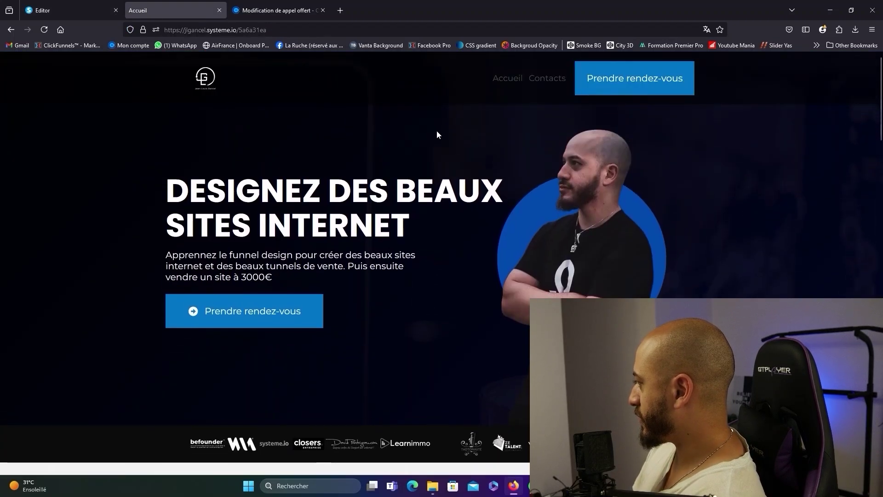
scroll(444, 109, down, 20)
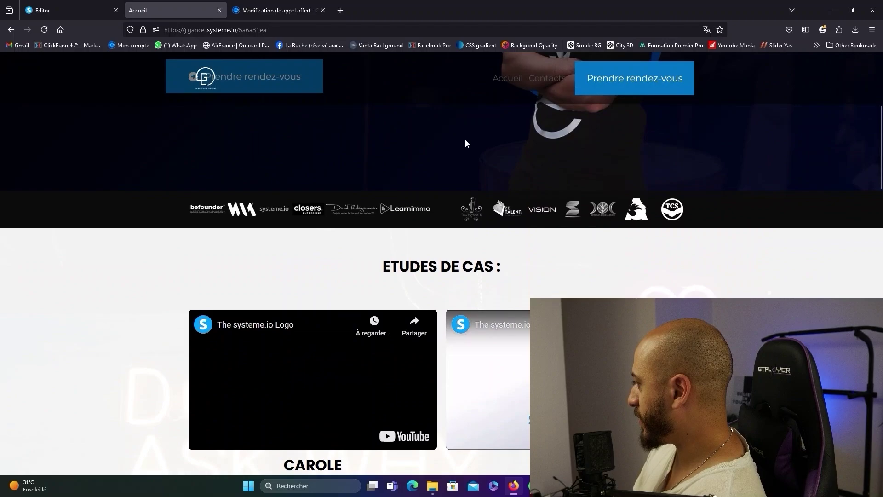
scroll(114, 177, up, 10)
scroll(129, 174, up, 10)
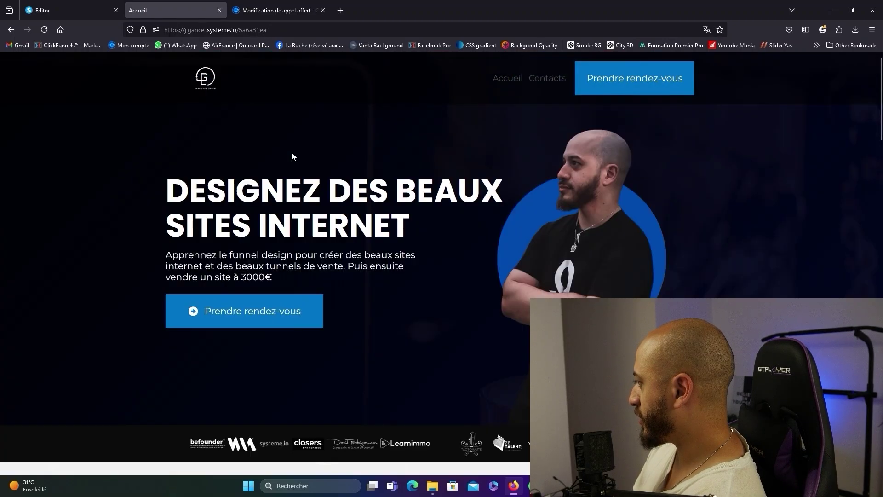
scroll(483, 134, down, 4)
scroll(473, 153, up, 4)
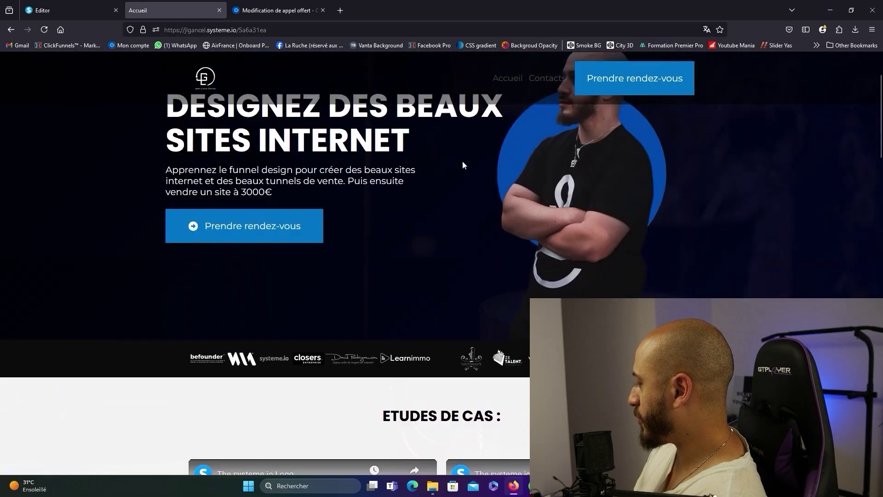
scroll(178, 132, down, 3)
scroll(223, 144, up, 3)
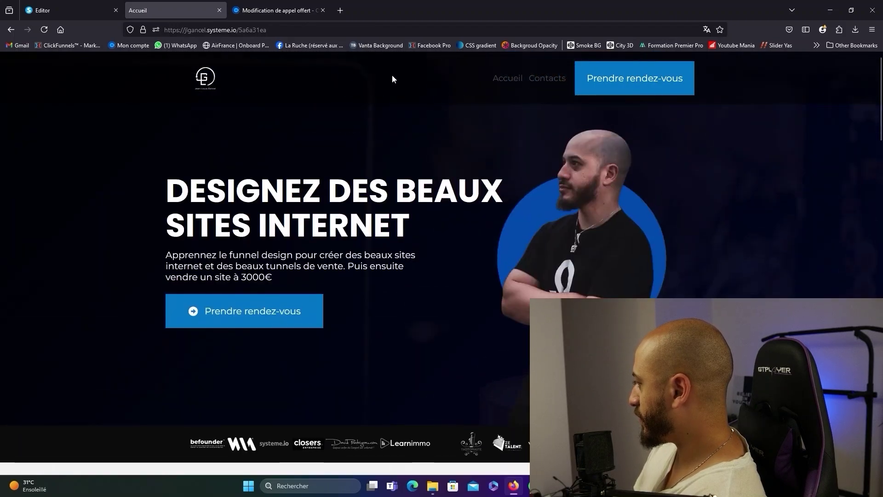
scroll(455, 110, down, 3)
scroll(536, 119, up, 3)
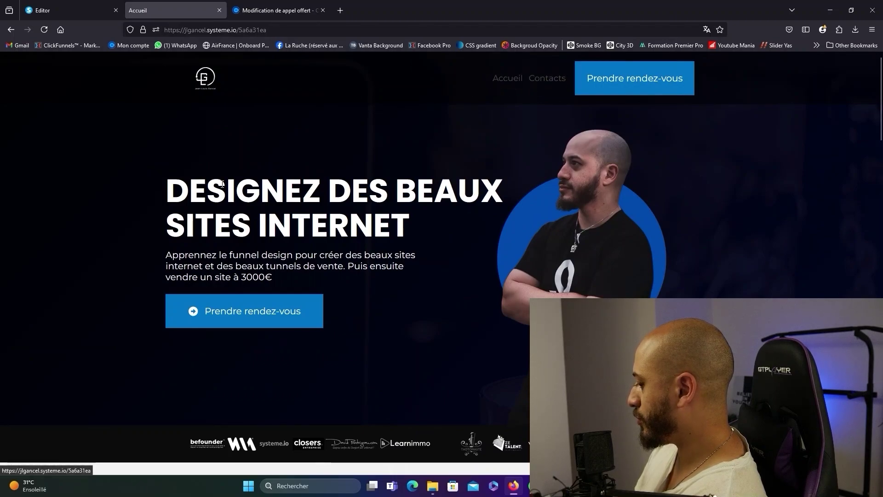
Return to the editor and inspect the hero section's margin and padding settings.
click(42, 11)
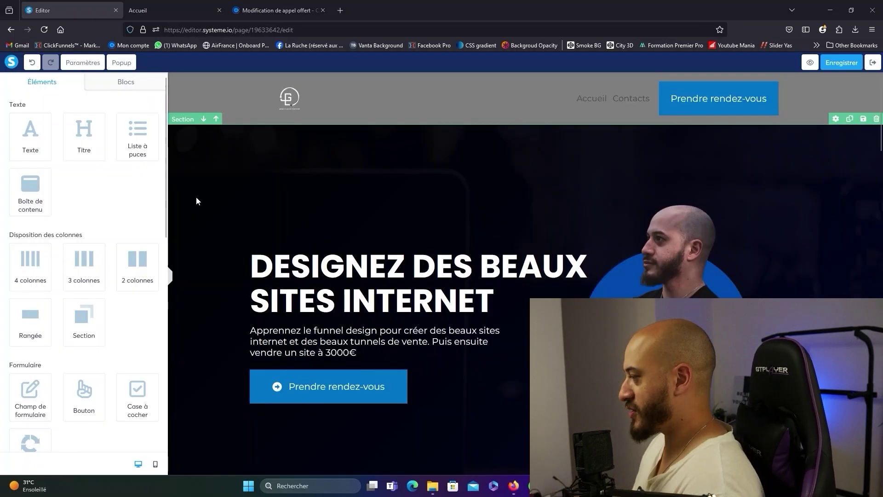
click(202, 189)
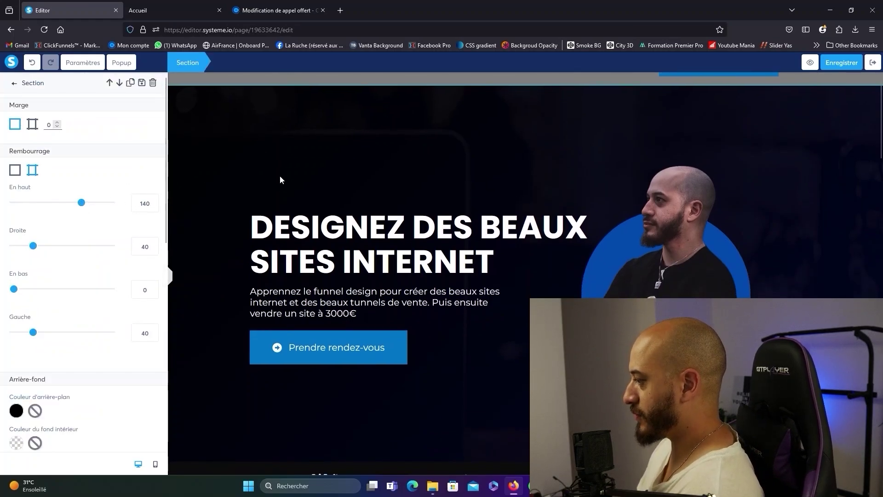
key(Escape)
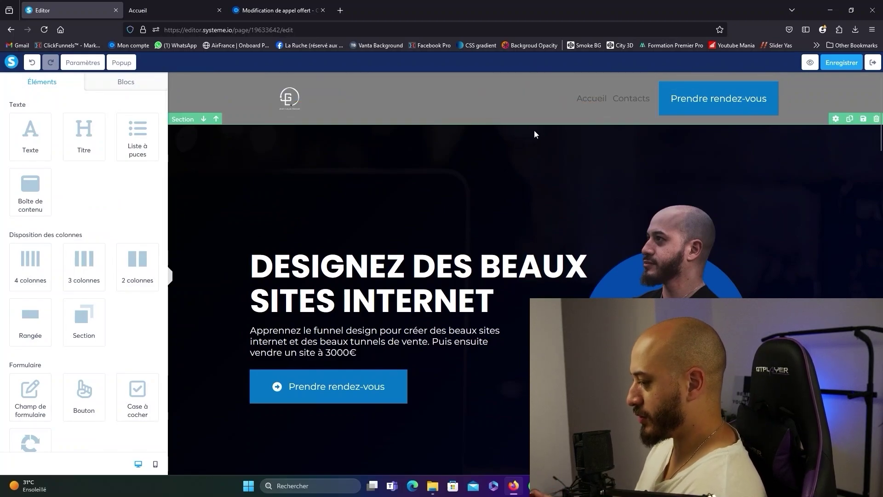
Set the header menu's item text colour and active item colour to white.
click(578, 100)
scroll(59, 192, down, 10)
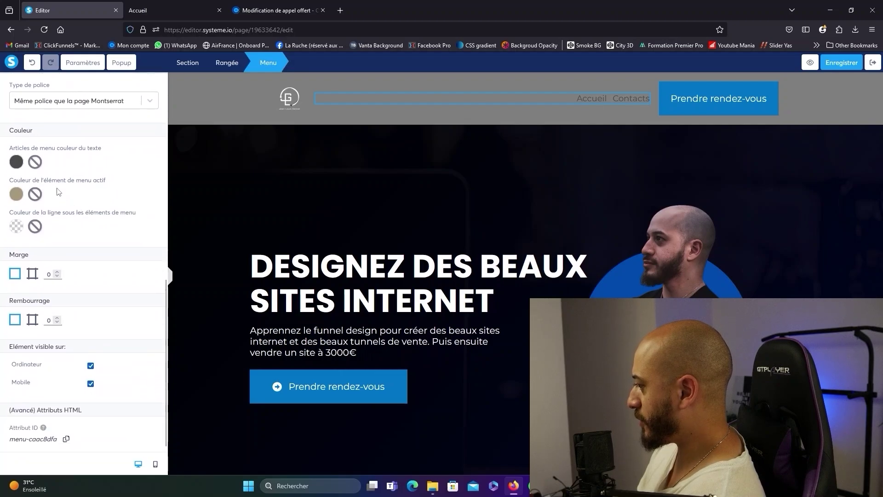
click(16, 194)
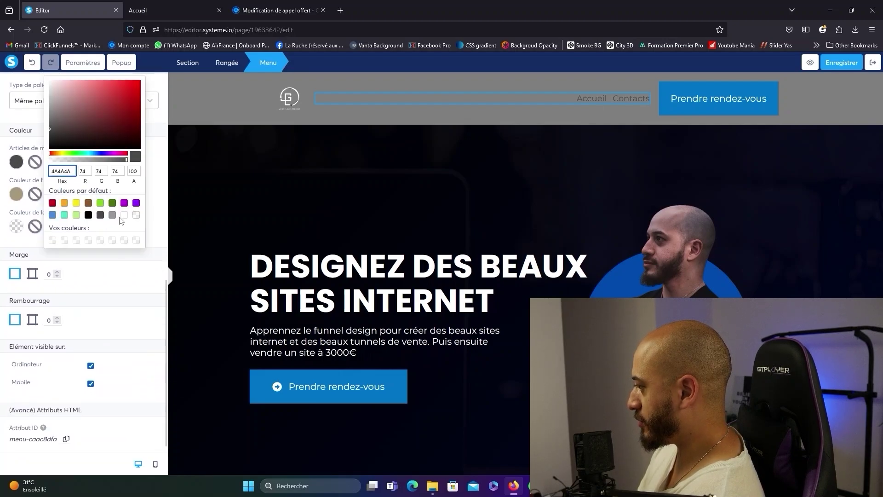
click(124, 249)
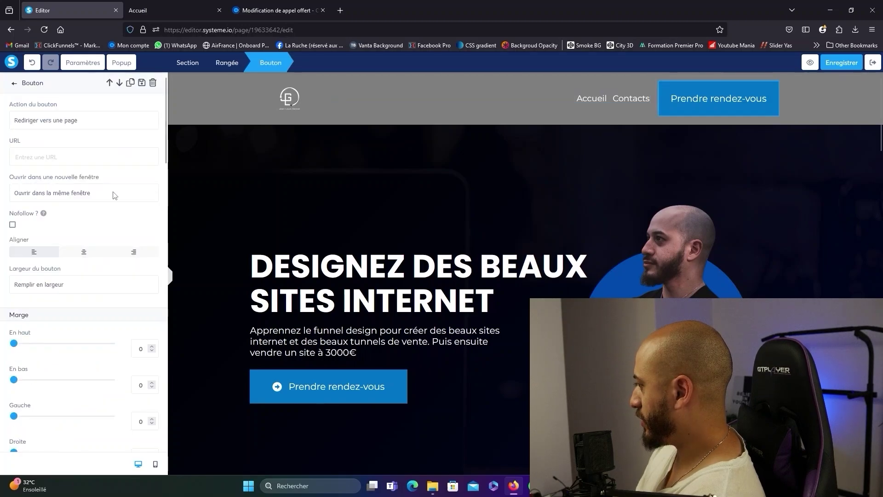
Make the header's Prendre rendez-vous button more compact by reducing its text size and vertical padding.
scroll(113, 201, down, 7)
scroll(118, 209, up, 2)
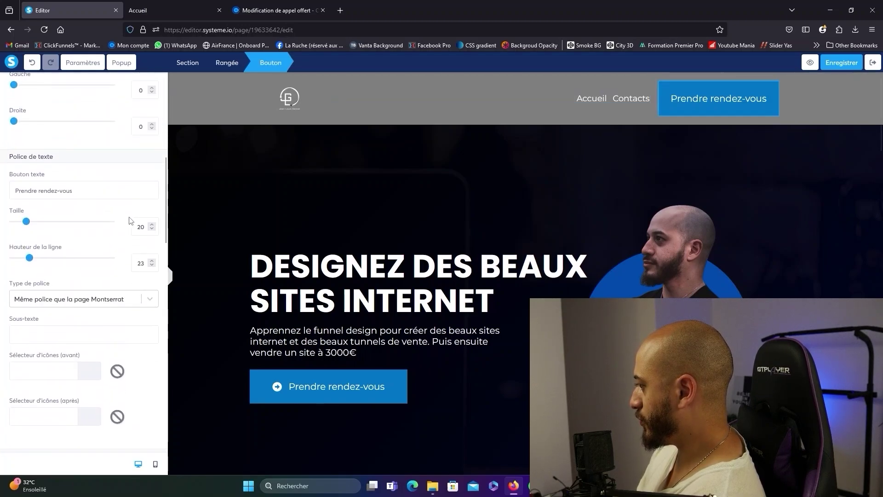
click(152, 230)
click(152, 230)
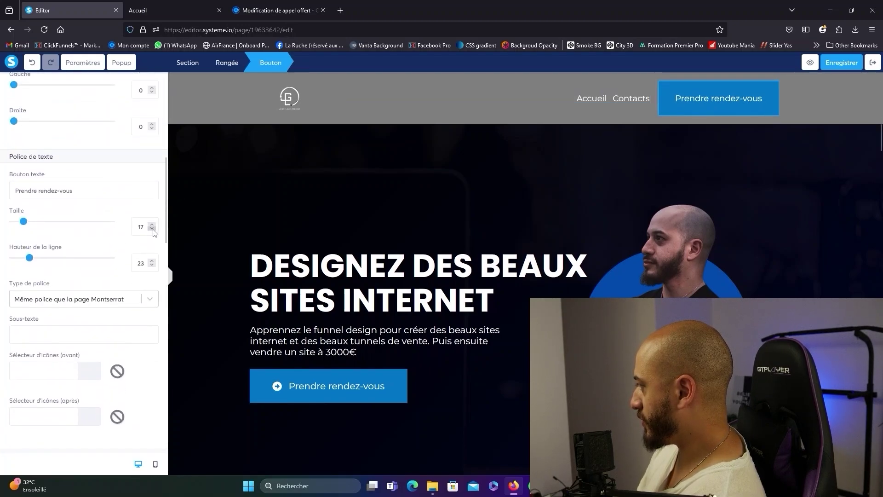
scroll(152, 235, down, 7)
click(152, 245)
click(152, 247)
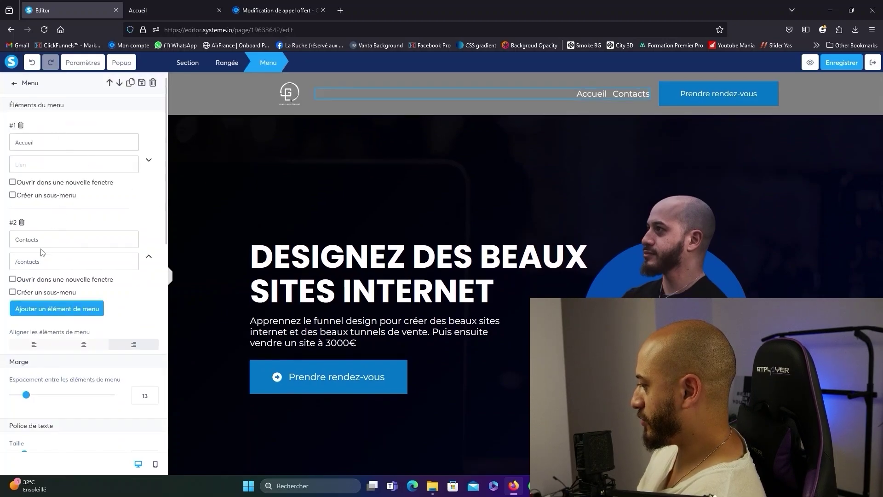
Add the items Formation and Bonus offert to the header menu and save the page.
click(57, 312)
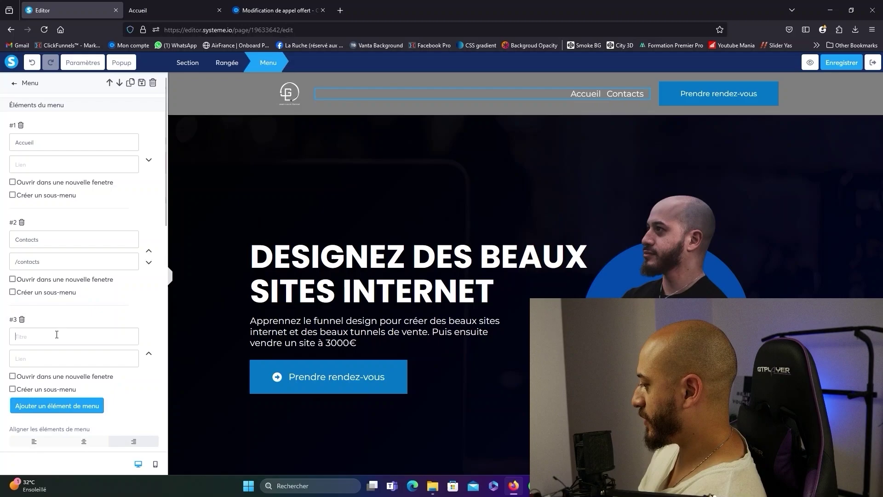
text(Formation)
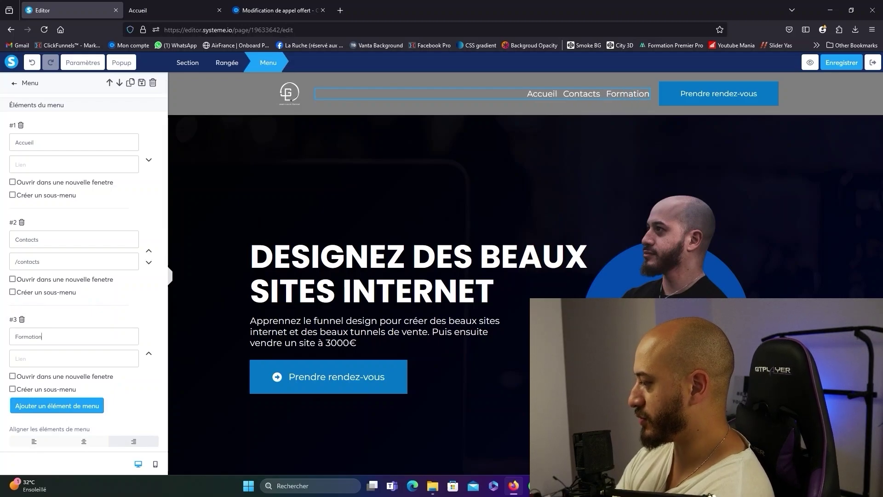
click(51, 406)
scroll(51, 405, down, 2)
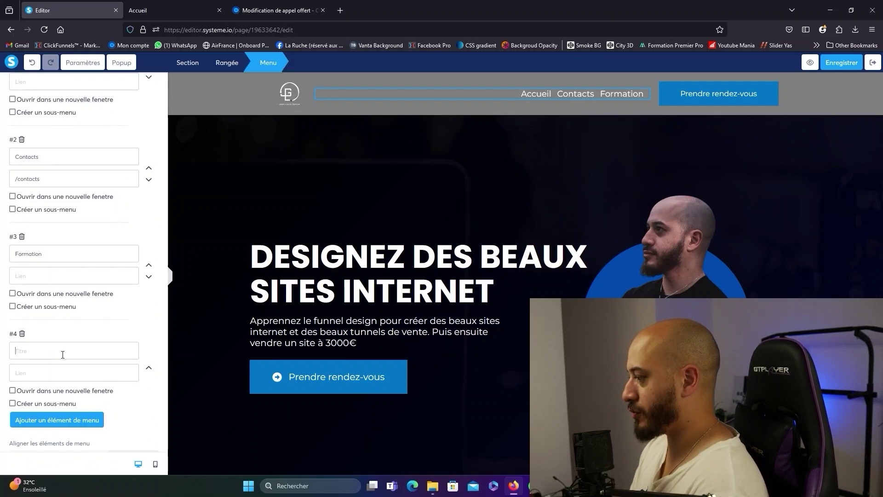
text(Bonus offert)
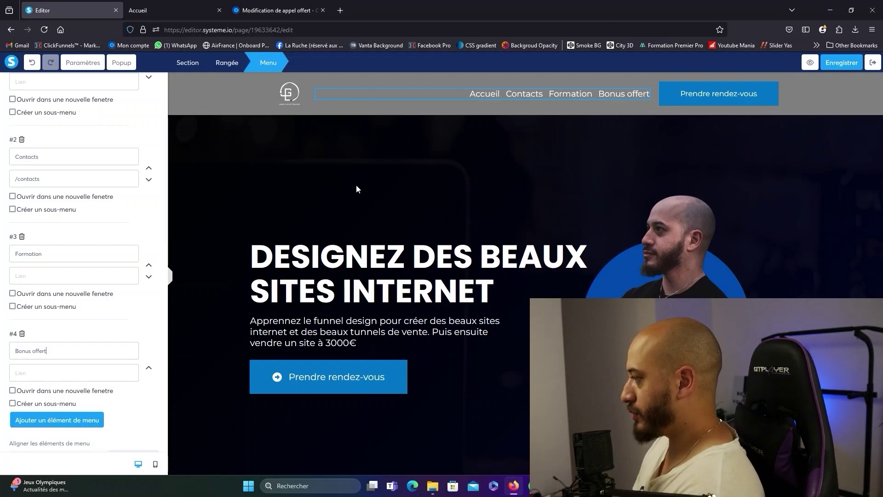
click(842, 63)
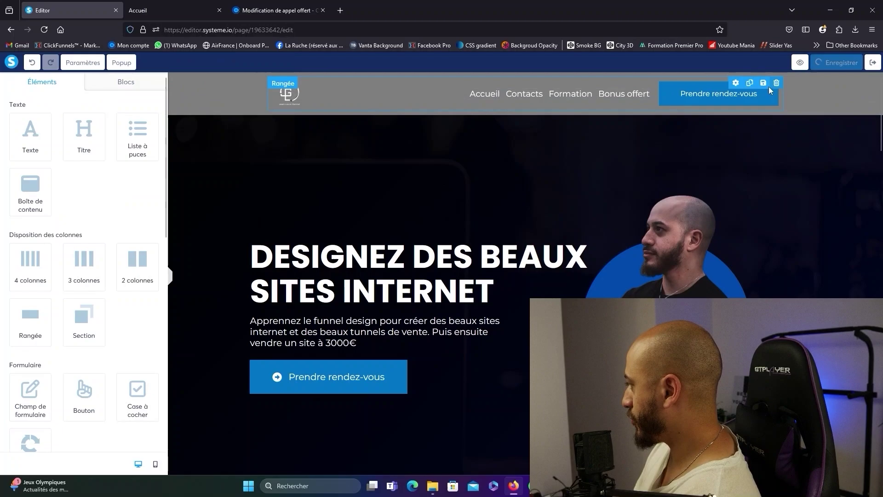
Examine the Etudes de cas section in the editor and the page preview, and inspect the first testimonial video's settings.
scroll(200, 261, down, 7)
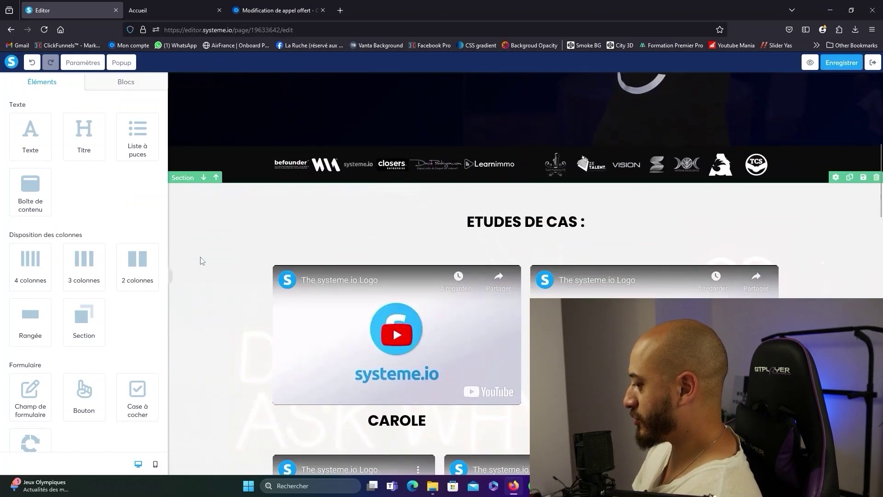
scroll(201, 261, up, 6)
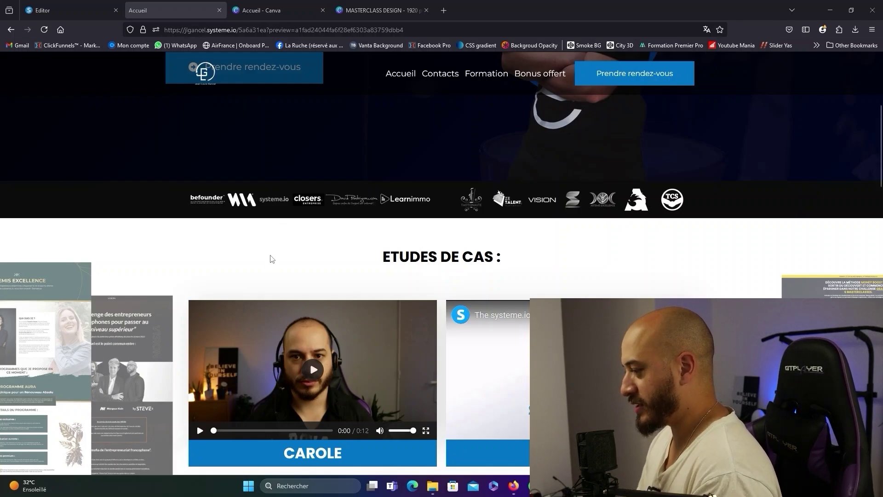
scroll(272, 259, down, 3)
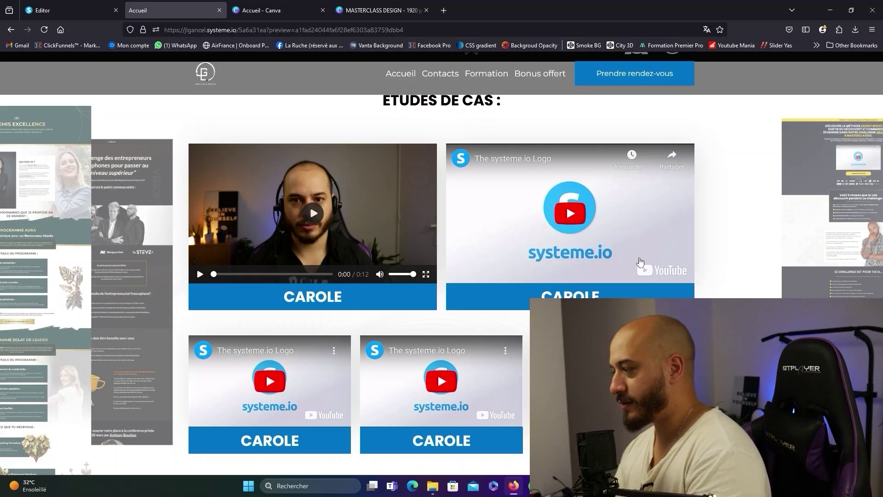
click(86, 10)
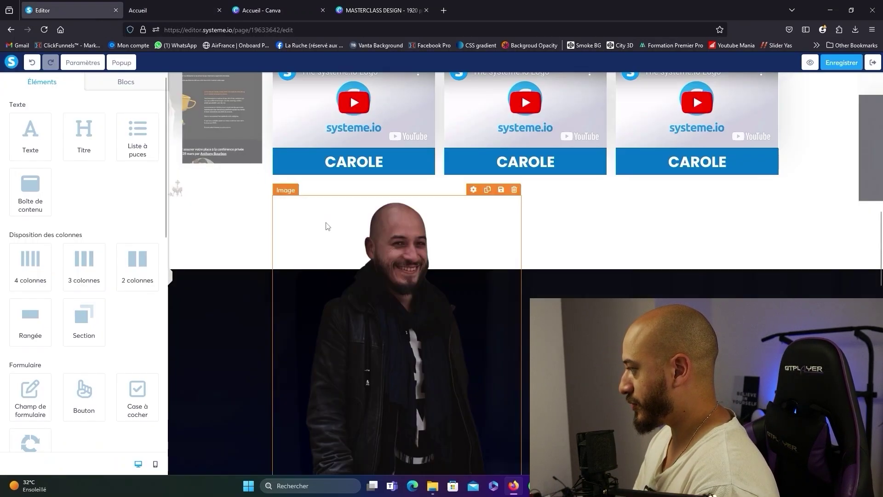
scroll(330, 238, up, 5)
click(348, 261)
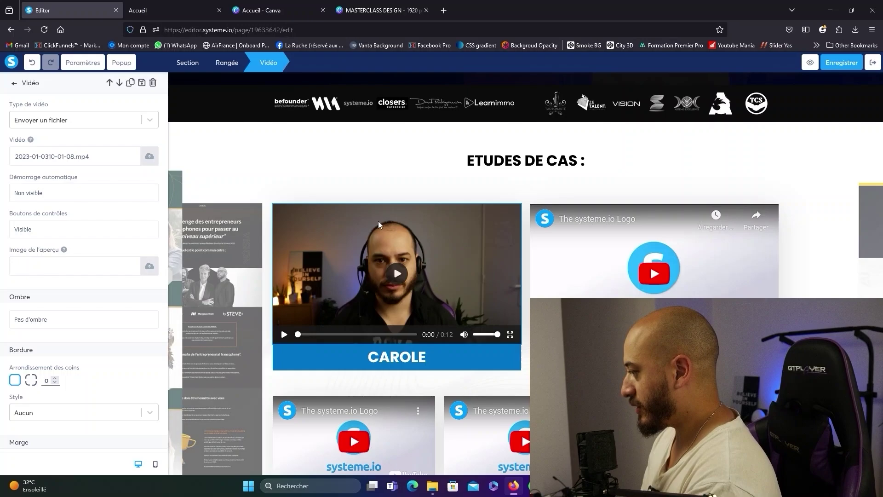
click(339, 191)
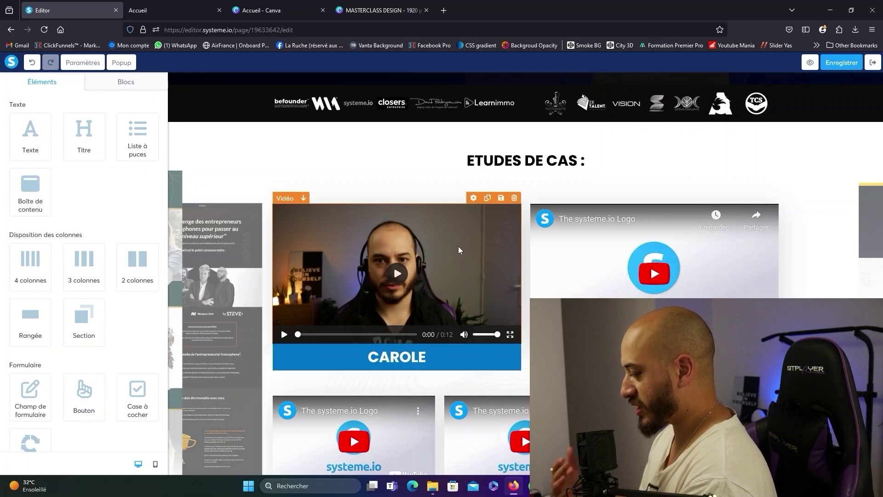
Switch to the MASTERCLASS DESIGN project in Canva and open the download options for the TEMOIGNAGE thumbnail page.
click(378, 12)
click(328, 212)
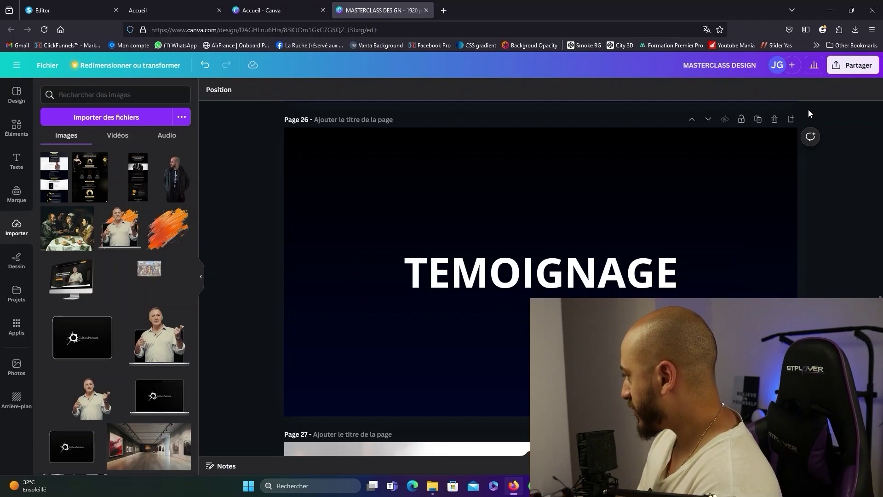
click(853, 65)
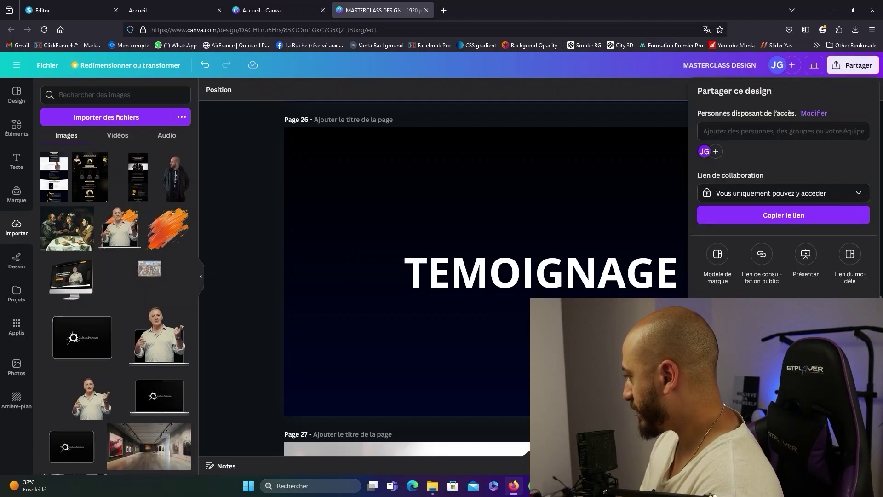
click(736, 313)
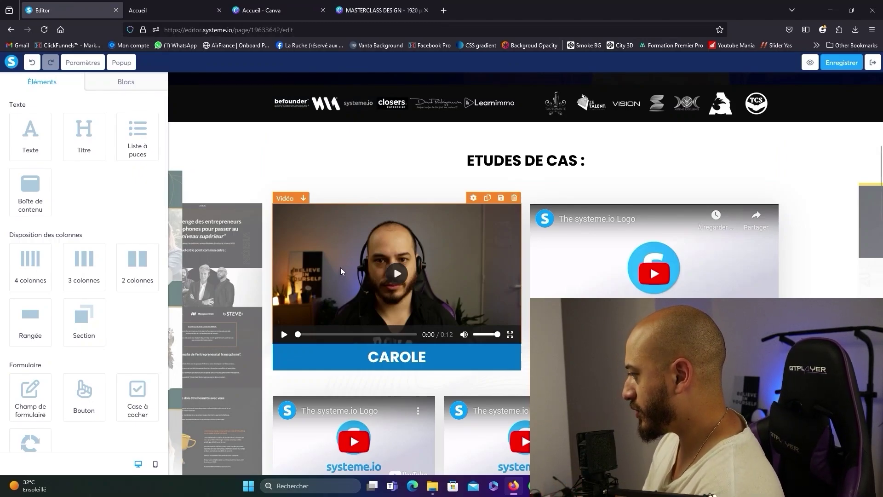
Upload vignette.png as the preview image of the first video in the Etudes de cas section.
click(339, 276)
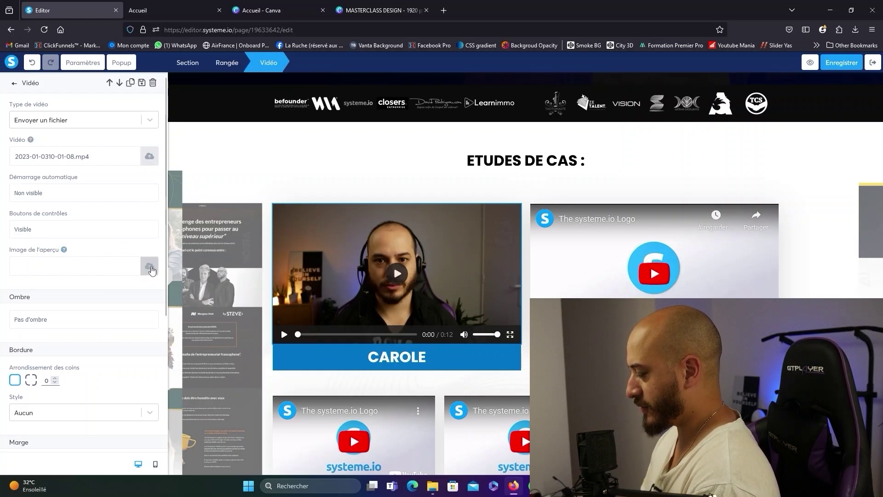
click(150, 268)
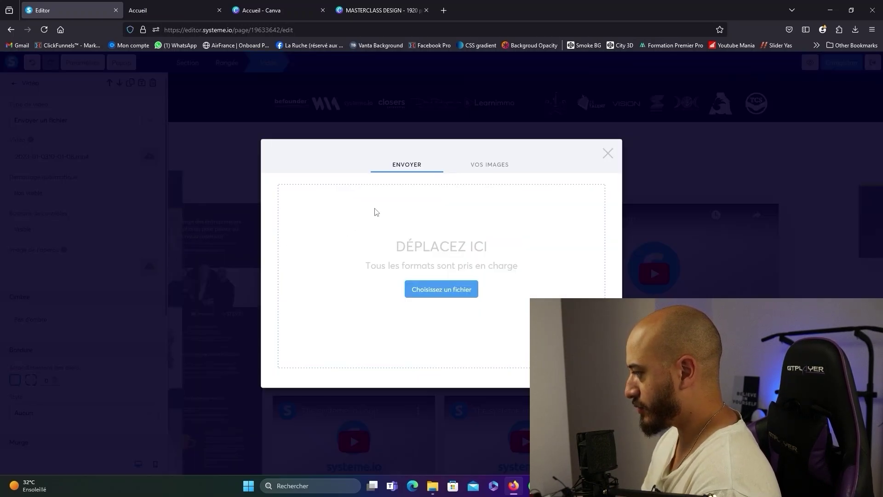
click(386, 198)
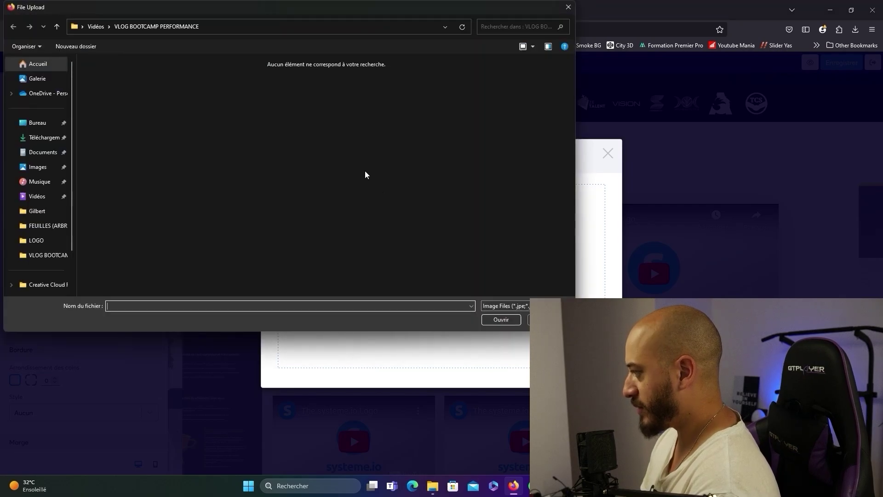
double_click(269, 120)
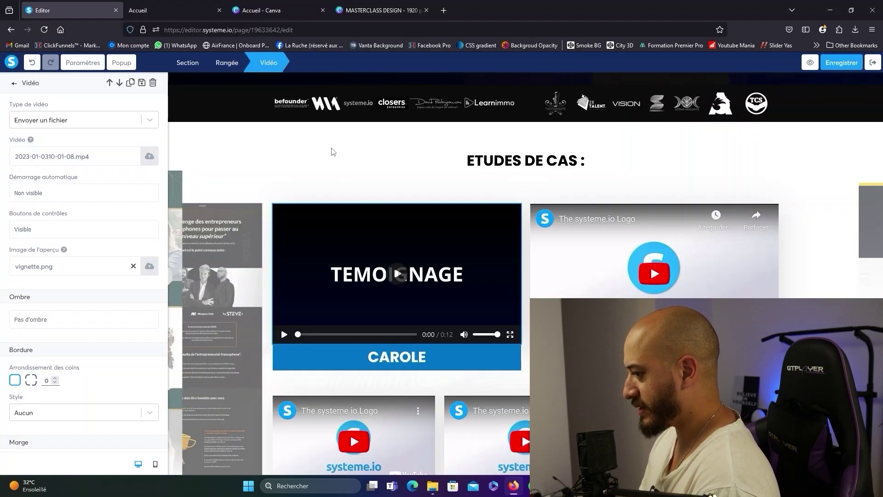
click(333, 156)
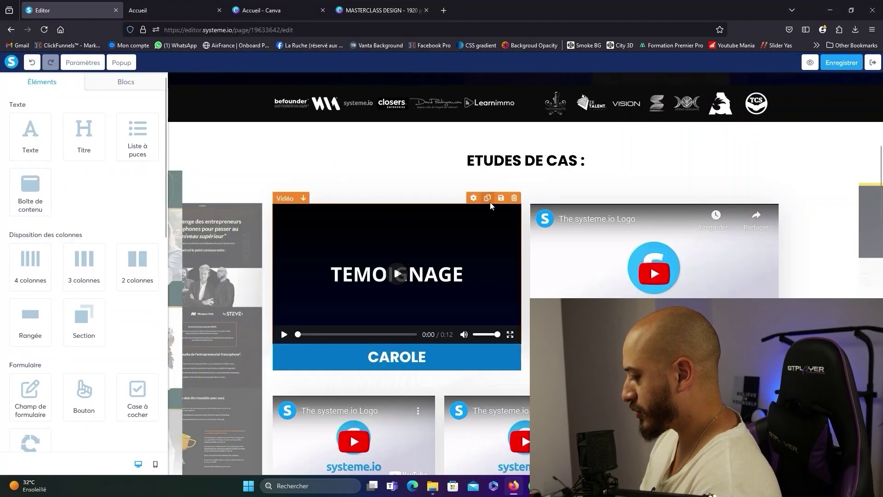
Return to the Site JL Video funnel and create a step named contact with the type Page de contact.
key(ctrl+Tab)
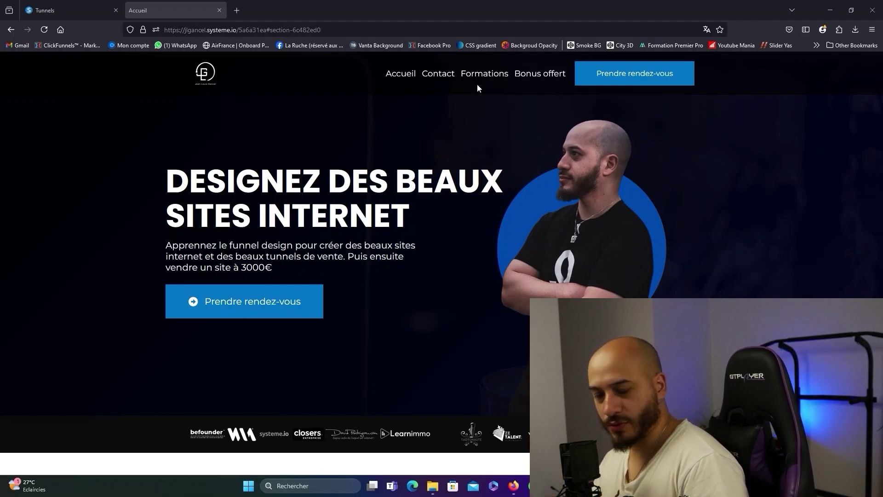
click(70, 7)
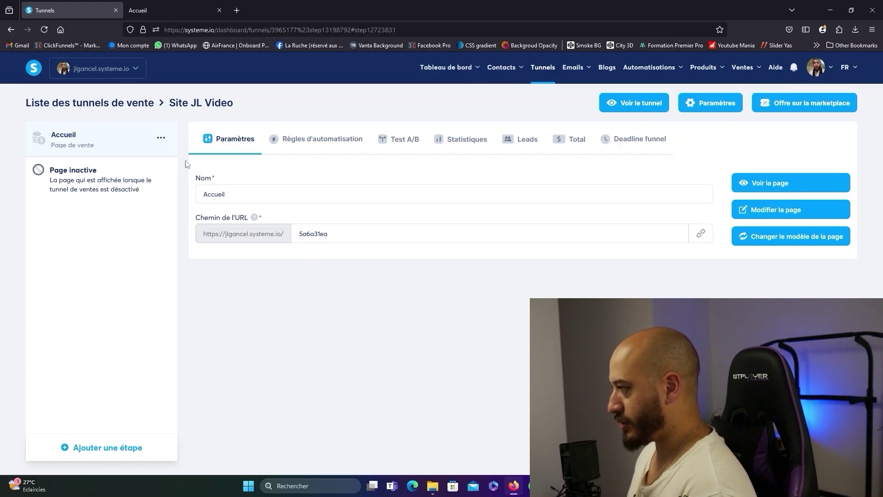
click(121, 451)
click(341, 245)
text(contact)
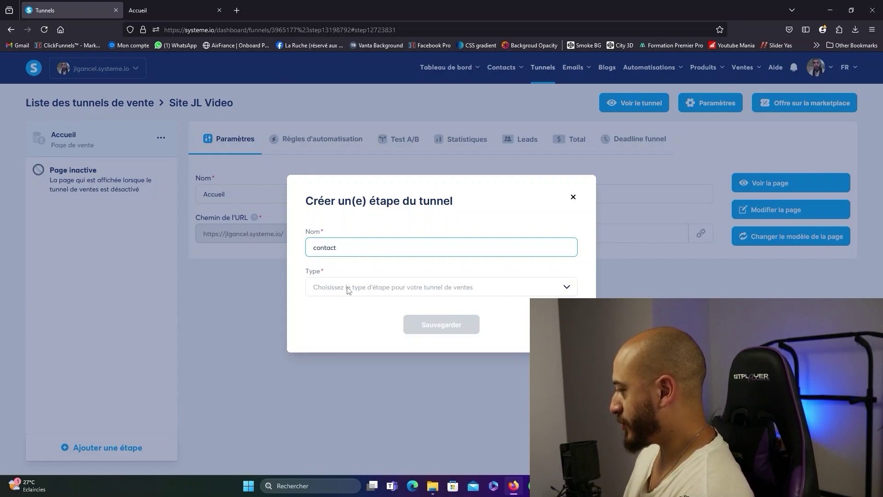
click(380, 291)
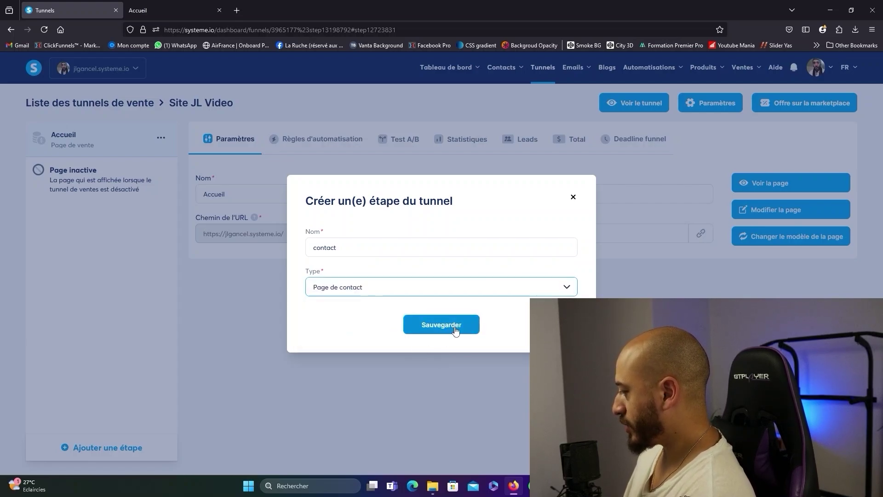
click(455, 330)
Browse the available page templates for the contact step.
scroll(450, 287, down, 3)
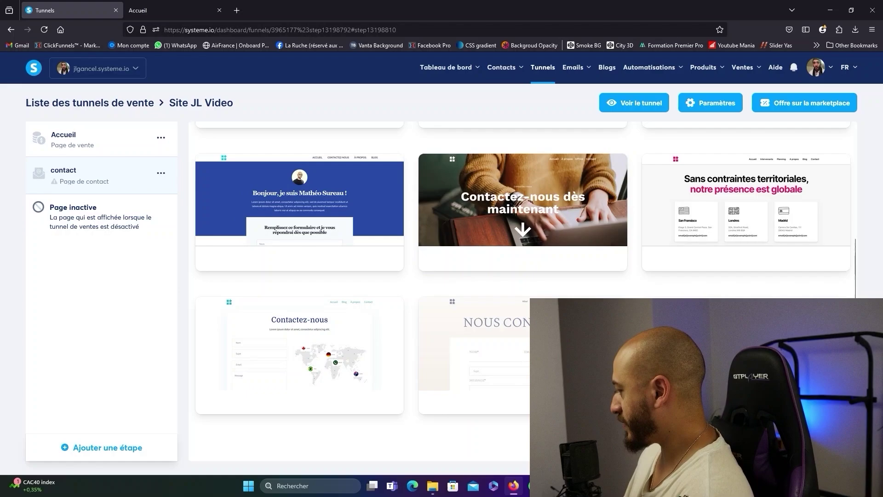
scroll(483, 288, up, 3)
scroll(483, 287, down, 8)
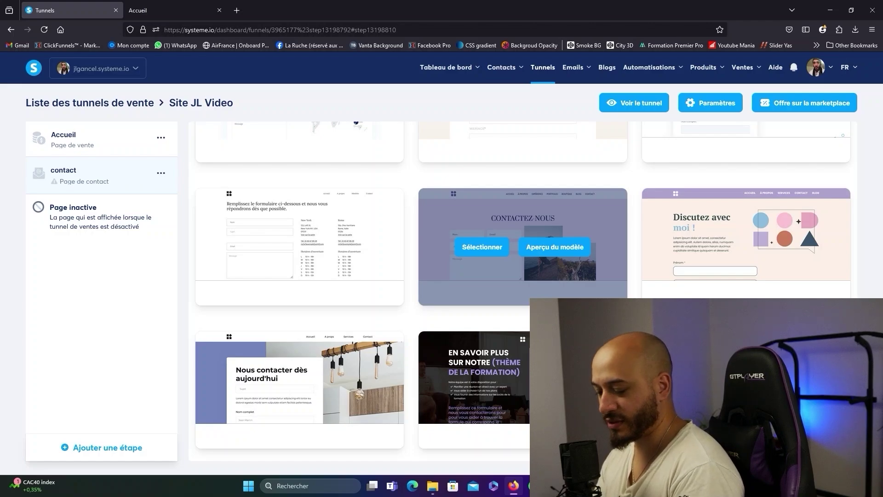
Apply the "Demander un devis / Nous contacter" template to the contact page and open that page for editing.
scroll(493, 203, up, 10)
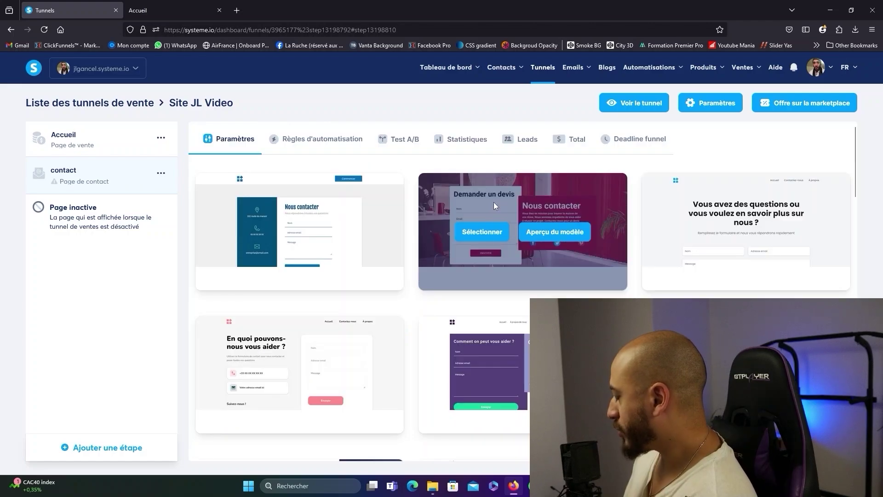
click(483, 235)
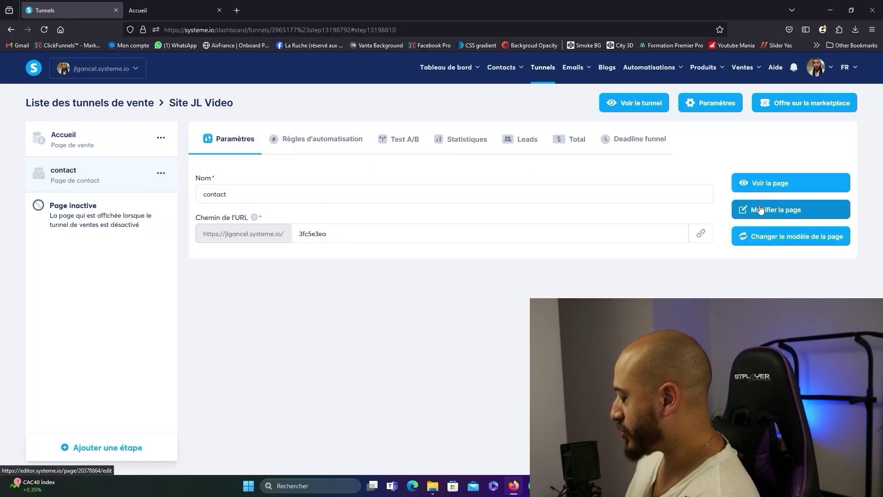
click(765, 210)
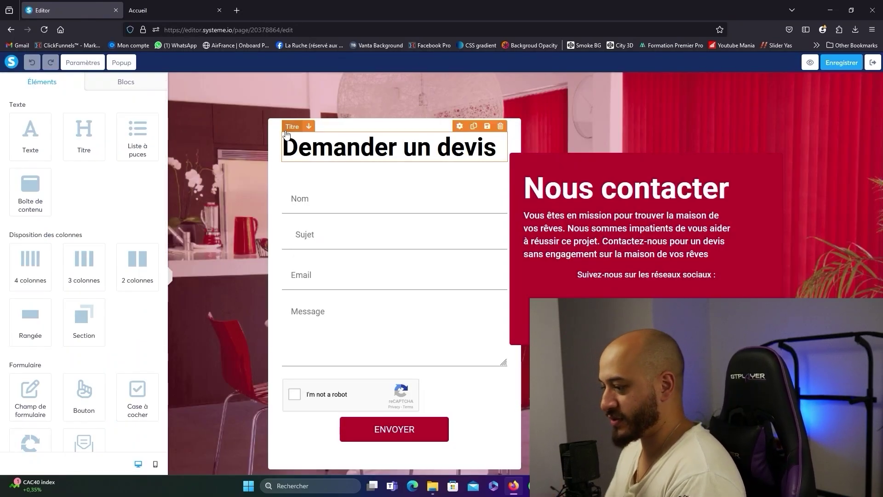
click(238, 107)
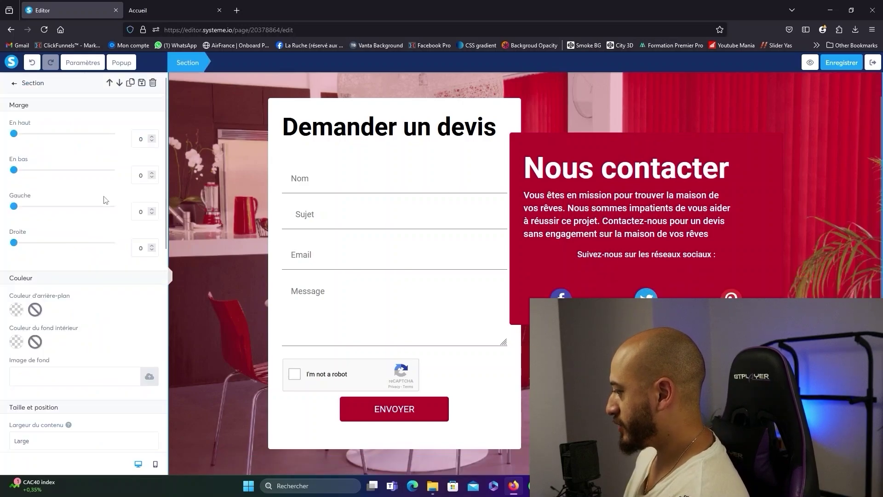
scroll(104, 203, down, 10)
scroll(105, 221, up, 7)
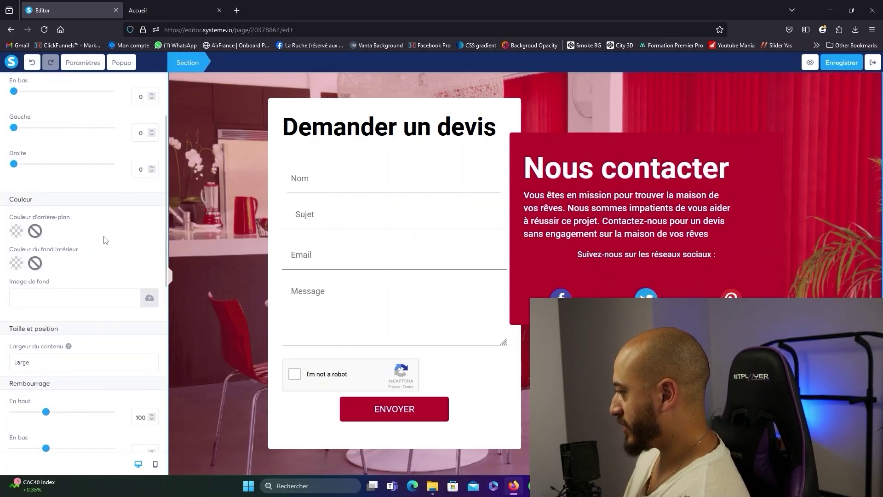
scroll(112, 248, up, 2)
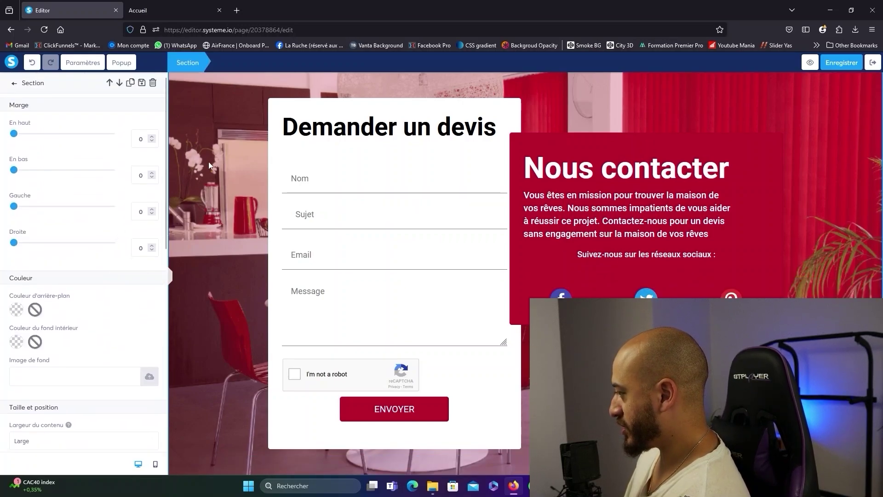
click(219, 156)
Replace the page's background image with designbackground.png in the page settings.
click(82, 62)
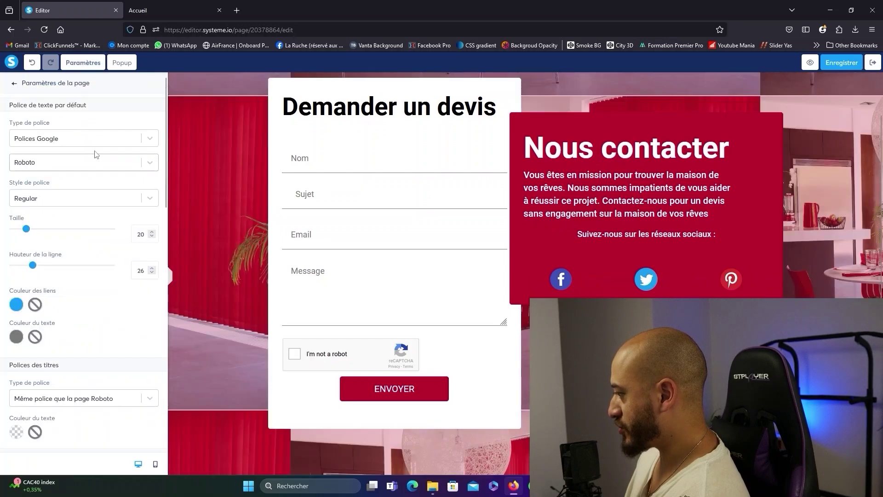
scroll(85, 171, down, 6)
scroll(69, 145, down, 4)
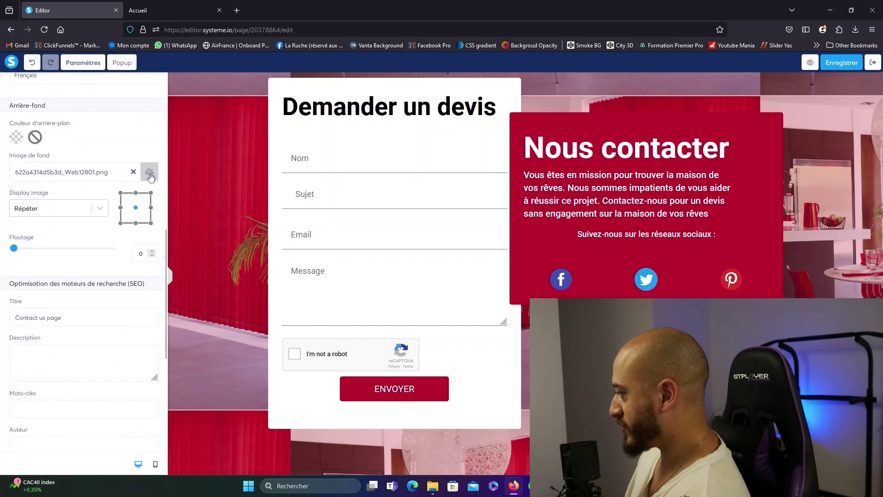
click(151, 178)
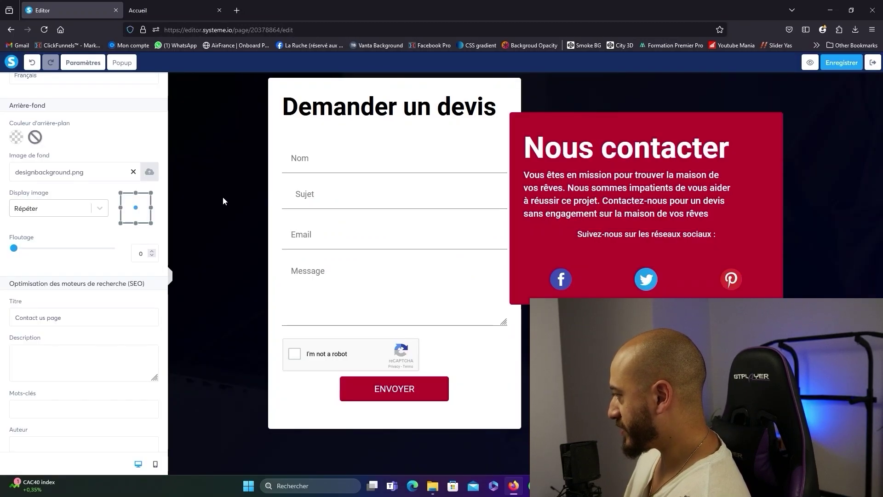
click(223, 197)
Set the white form card's padding to 40 and change its title to "Me contacter :".
scroll(276, 139, up, 1)
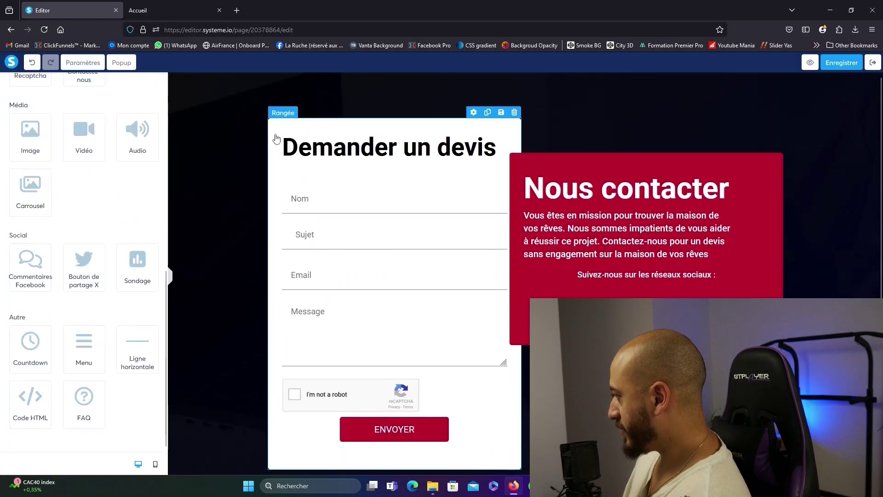
click(276, 139)
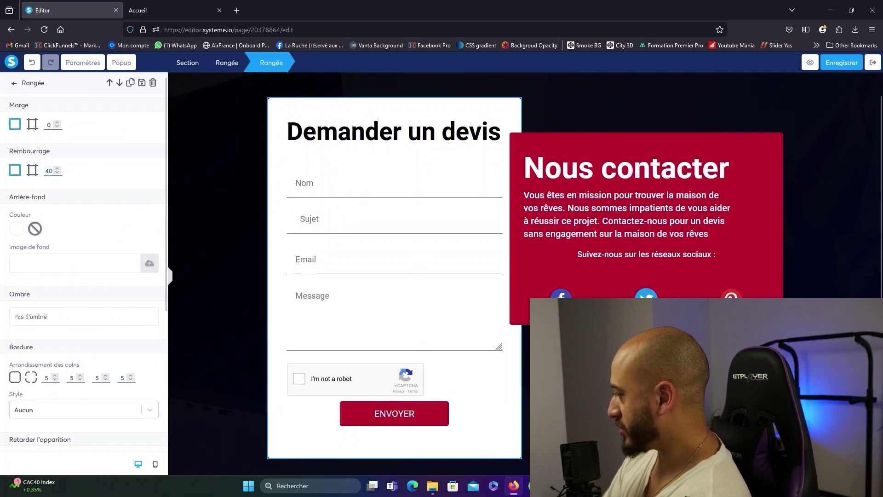
click(473, 136)
click(472, 136)
drag(501, 152, 292, 149)
text(Me)
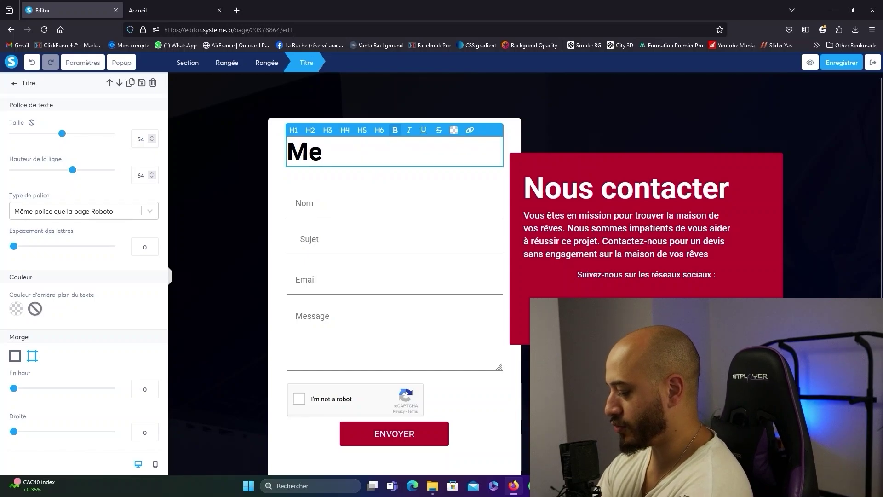
text( contacter :)
Change the red "Nous contacter" card's background colour to the default blue 4A90E2.
click(311, 240)
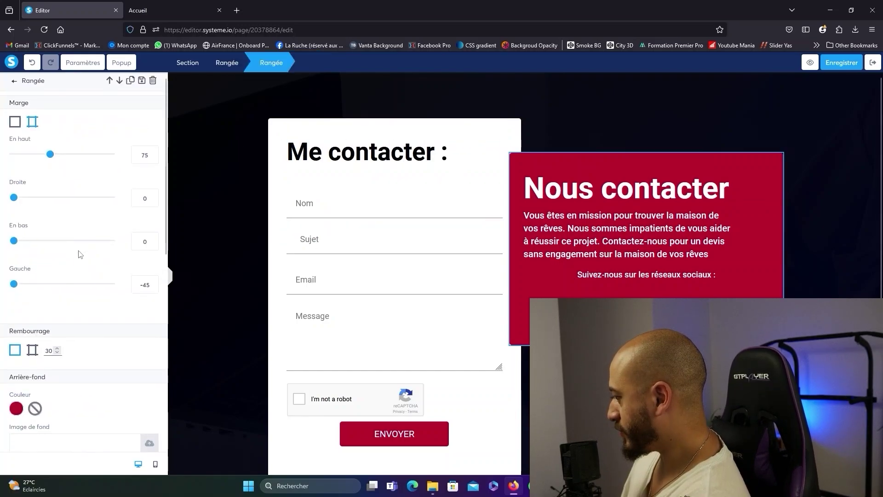
scroll(88, 252, down, 3)
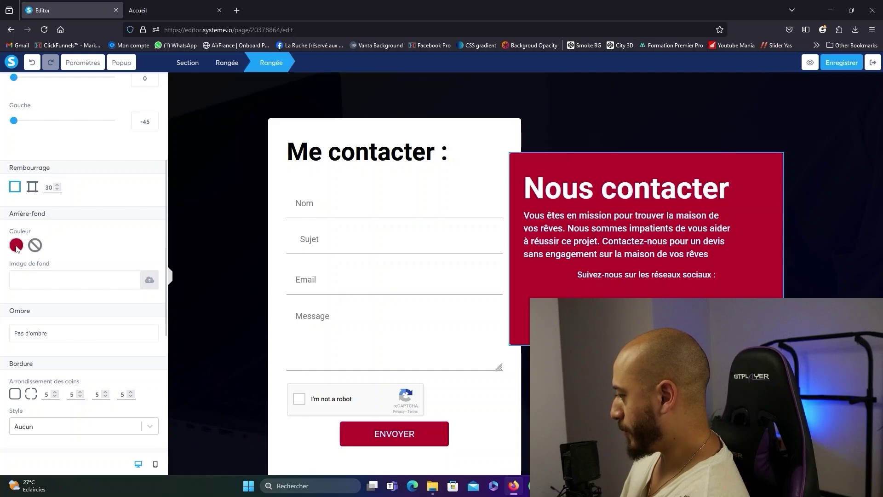
click(16, 245)
click(52, 298)
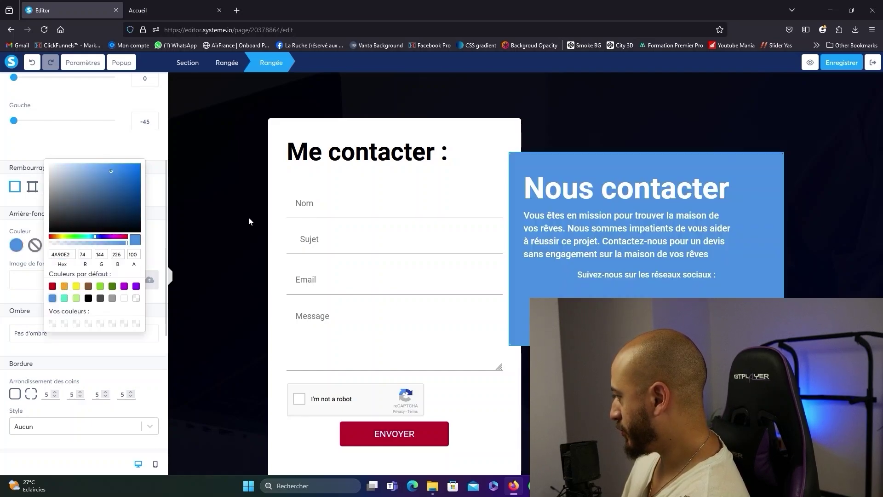
click(213, 223)
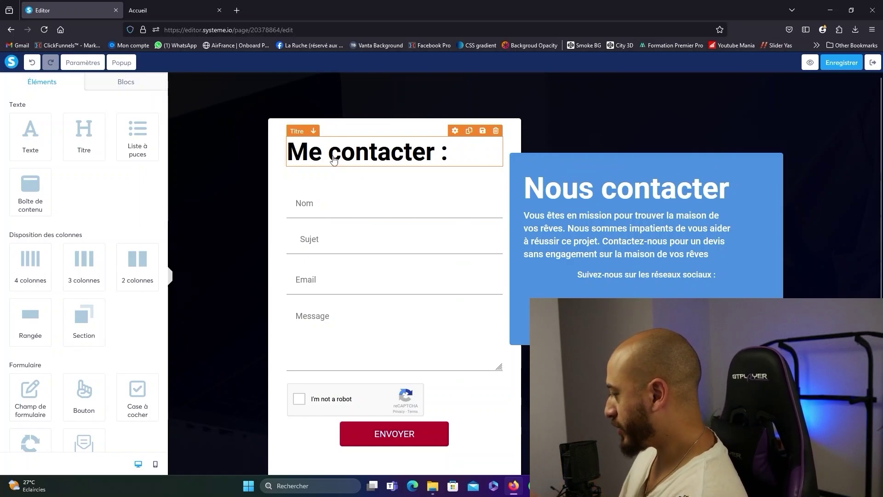
Set the corner rounding of the white form card and the blue contact card to 0.
click(273, 133)
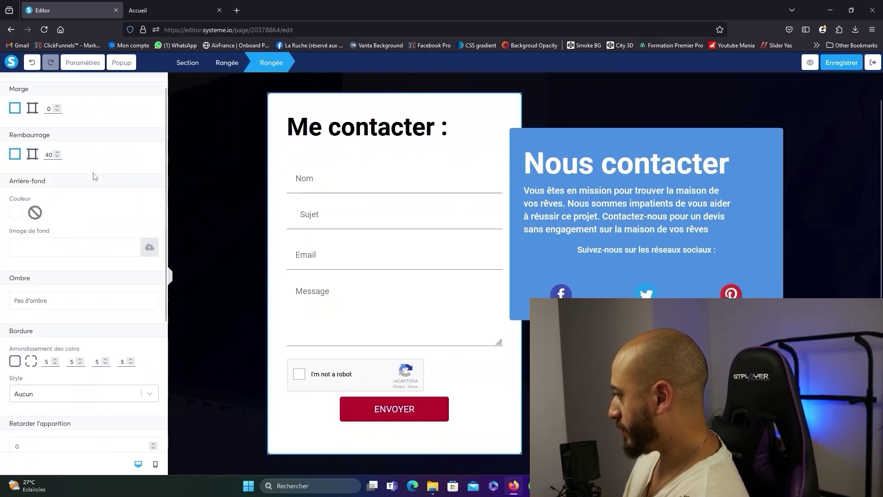
scroll(93, 174, down, 3)
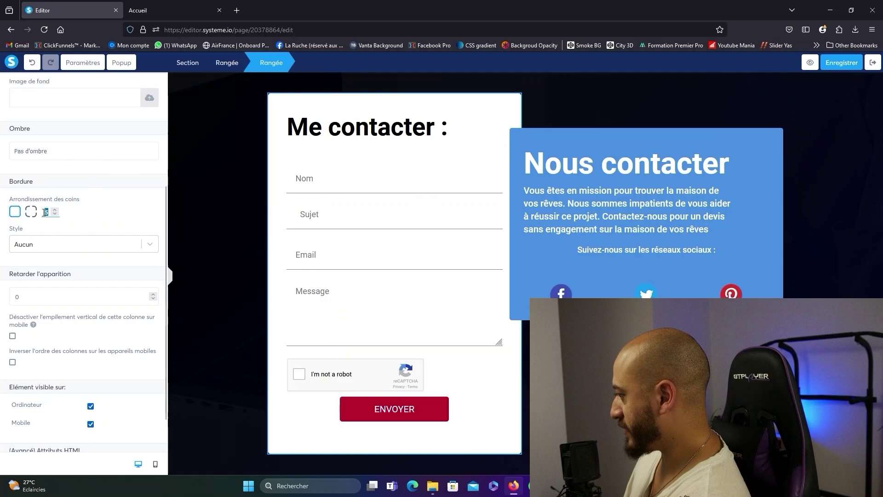
click(217, 258)
Replace the three social network images in the blue card with white circled Instagram, Facebook and YouTube icons.
scroll(557, 278, down, 1)
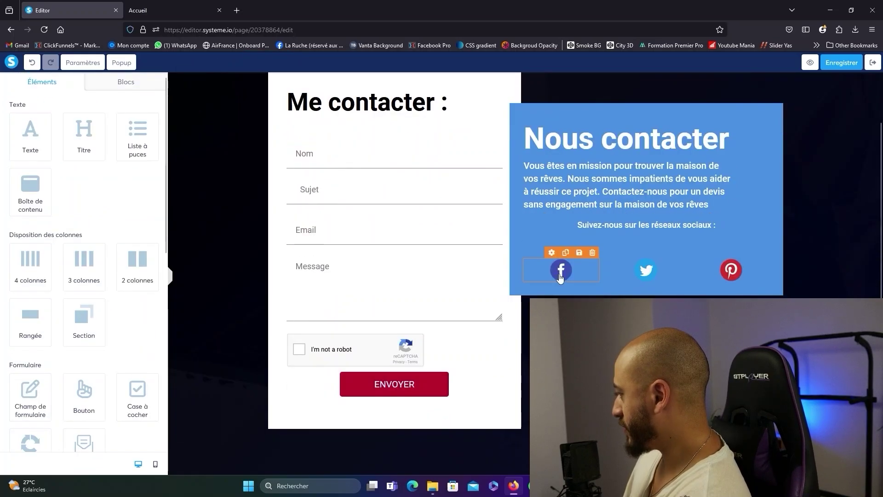
click(561, 271)
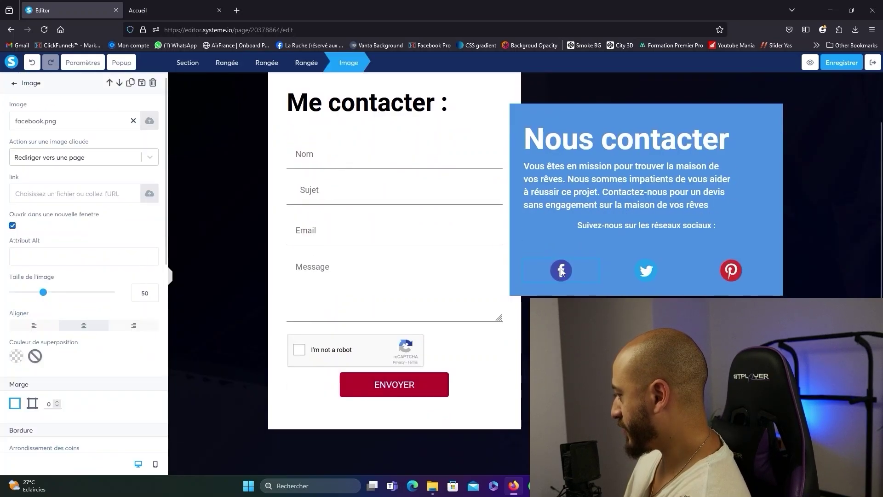
click(153, 127)
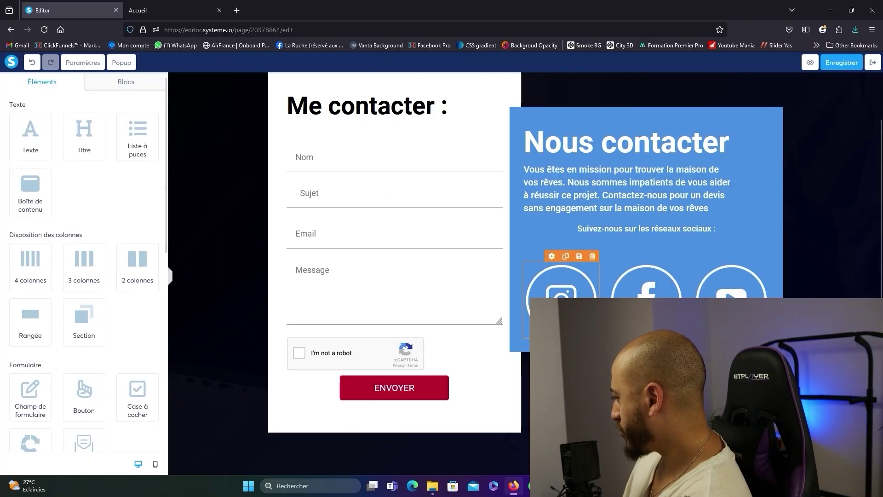
Set the image size of the social network icons to 40.
click(562, 281)
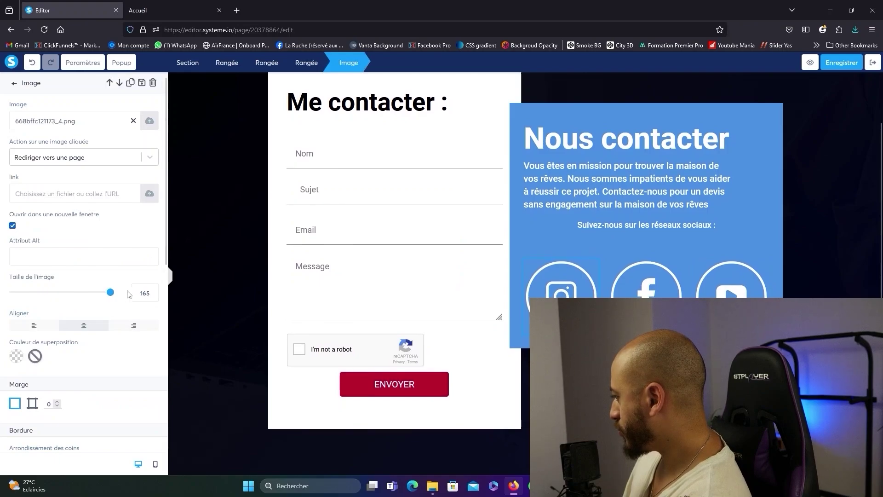
drag(131, 294, 160, 293)
text(40)
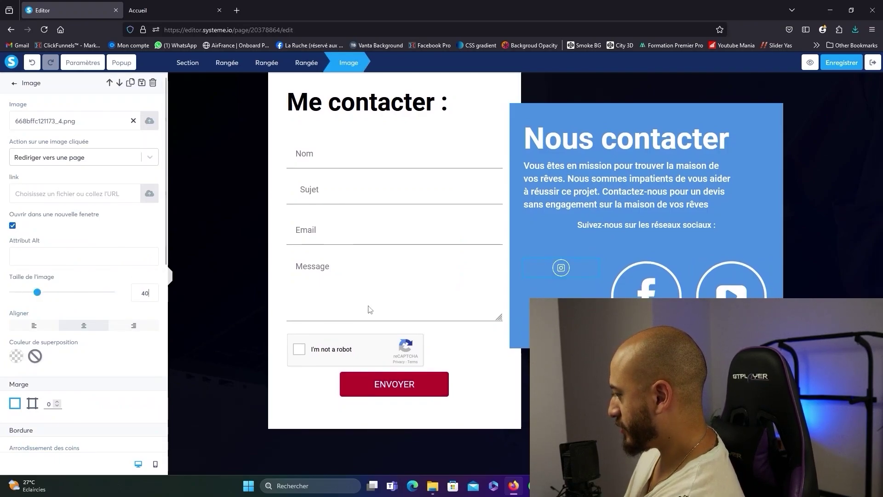
click(227, 197)
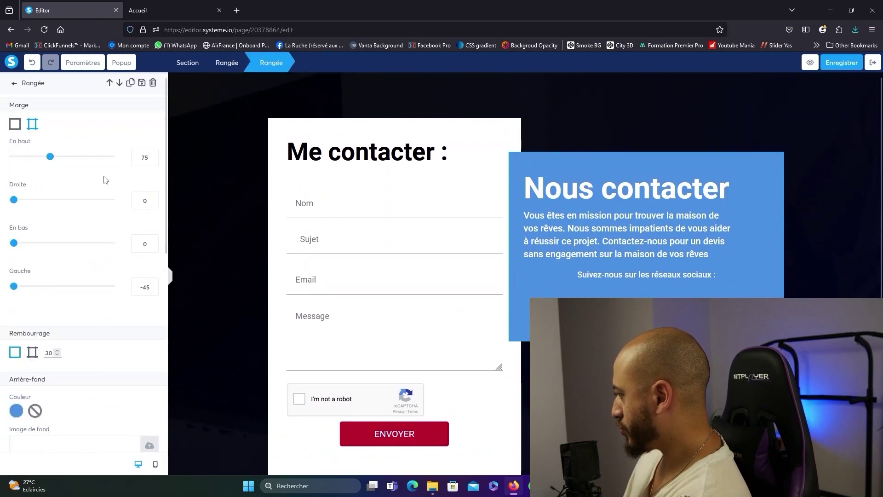
Change the "Nous contacter" card's background to a dark navy blue.
scroll(83, 179, down, 5)
scroll(82, 189, down, 1)
click(16, 245)
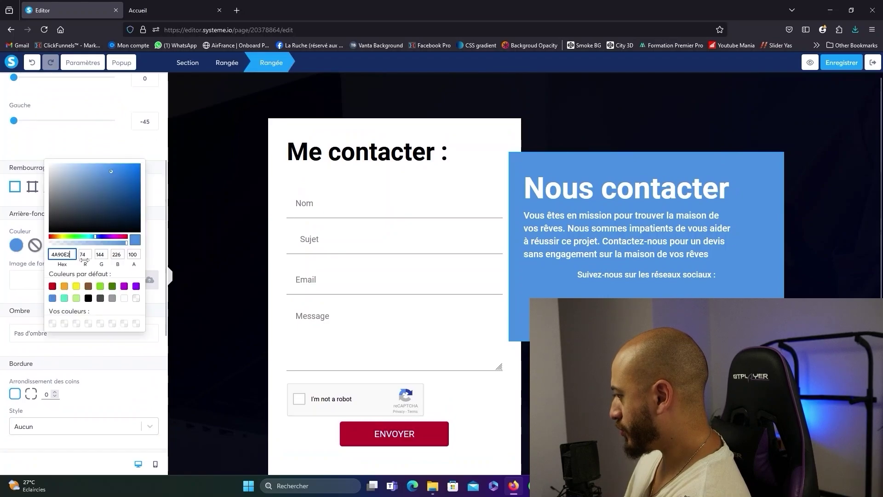
click(131, 209)
Adjust the Sujet field's spacing so its placeholder text aligns with the other form fields.
click(322, 239)
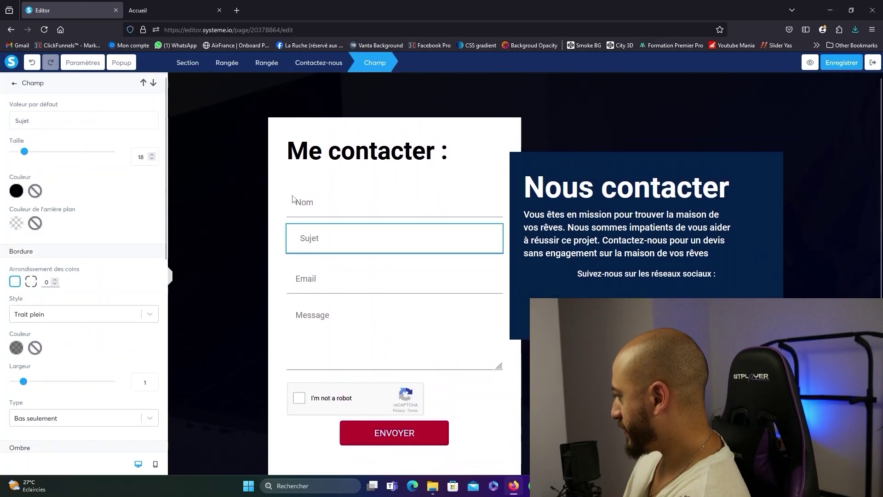
scroll(144, 203, down, 3)
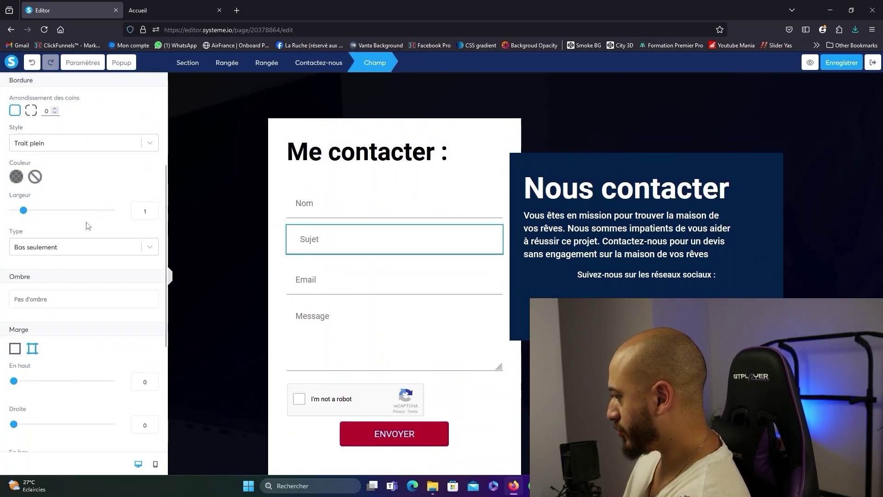
key(Escape)
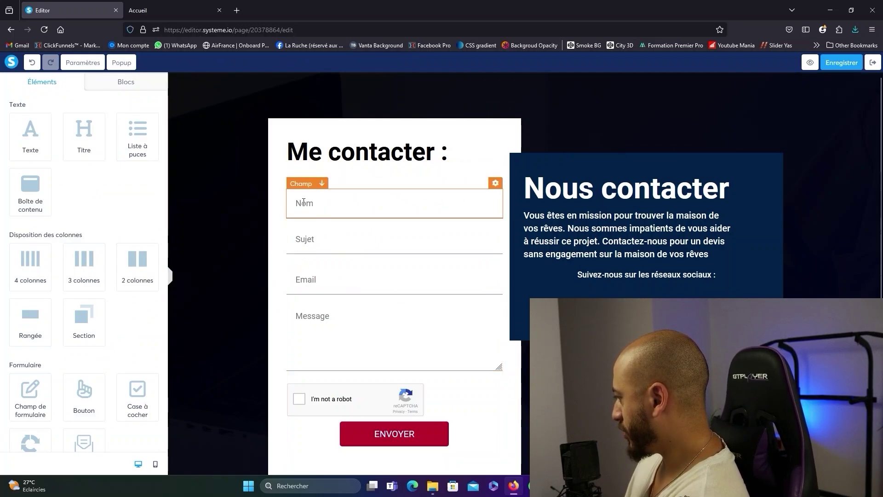
Change the ENVOYER button's background colour to blue 4A90E2.
scroll(286, 283, down, 2)
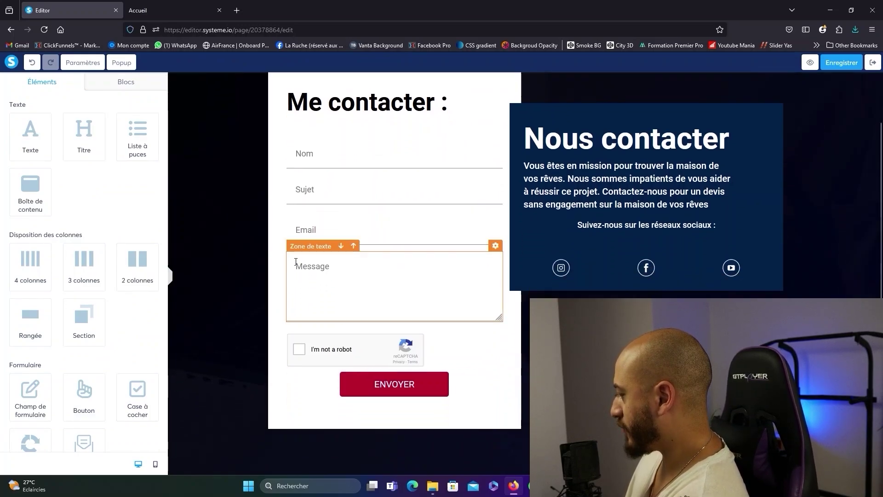
scroll(24, 237, down, 2)
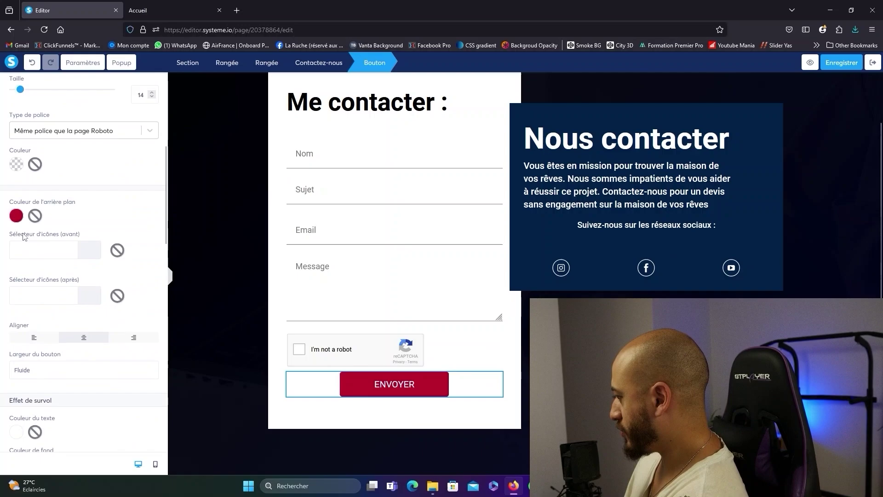
click(16, 215)
click(53, 269)
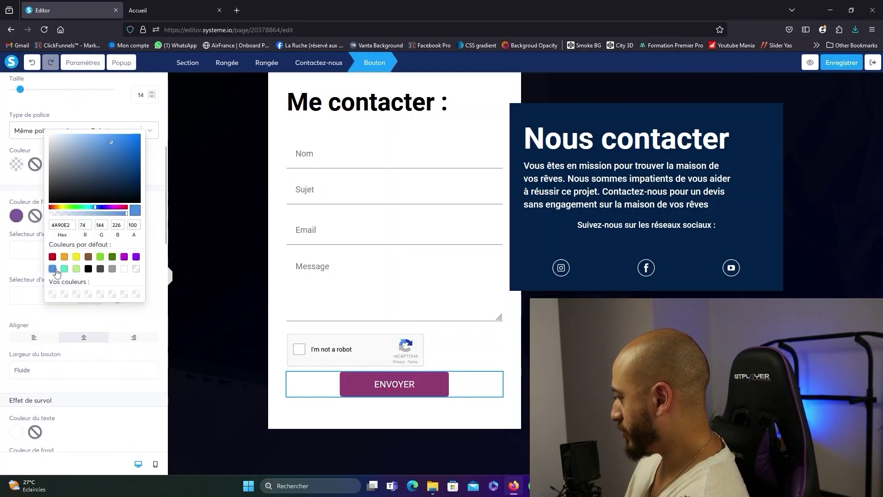
scroll(92, 129, up, 3)
scroll(92, 129, up, 1)
scroll(117, 321, down, 4)
click(133, 327)
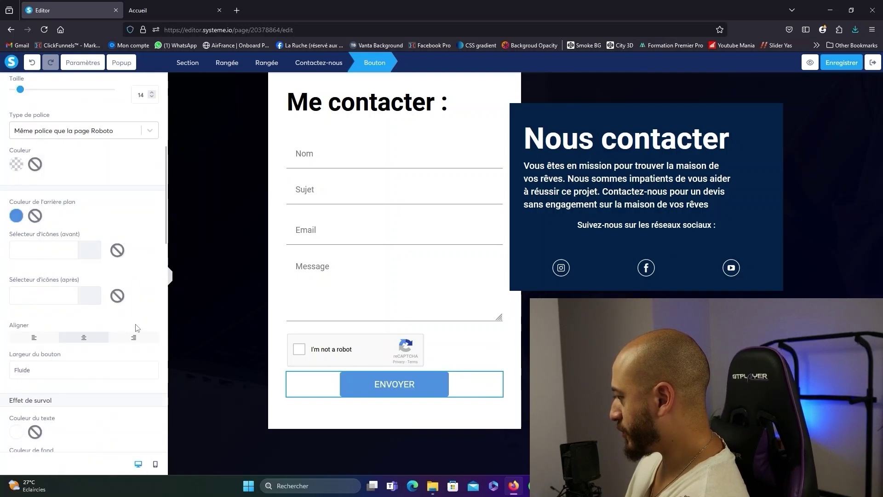
Check the button style on the Accueil page and add the arrow-alt-circle-right icon before the ENVOYER button's text.
key(ctrl+Tab)
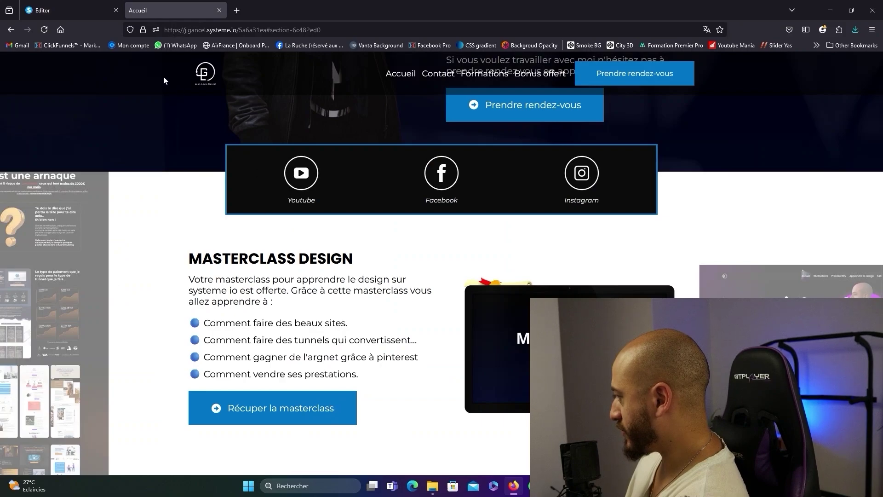
key(ctrl+Tab)
text(arrow)
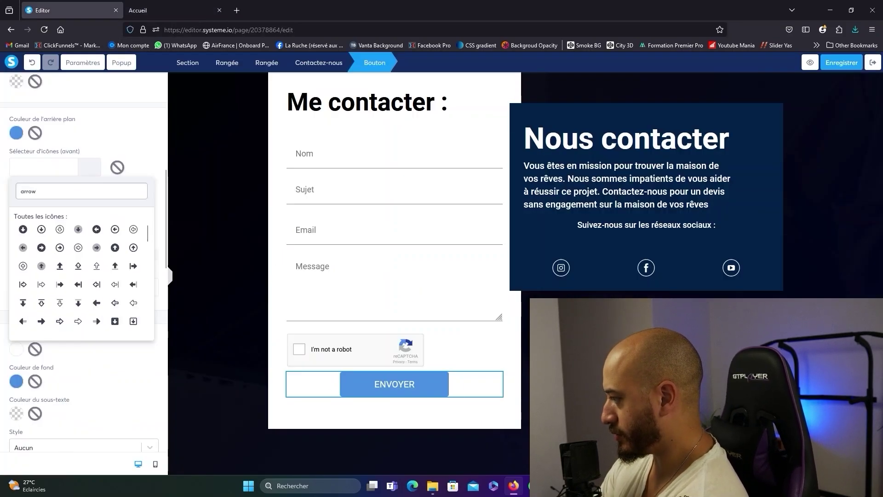
click(69, 250)
scroll(85, 267, down, 2)
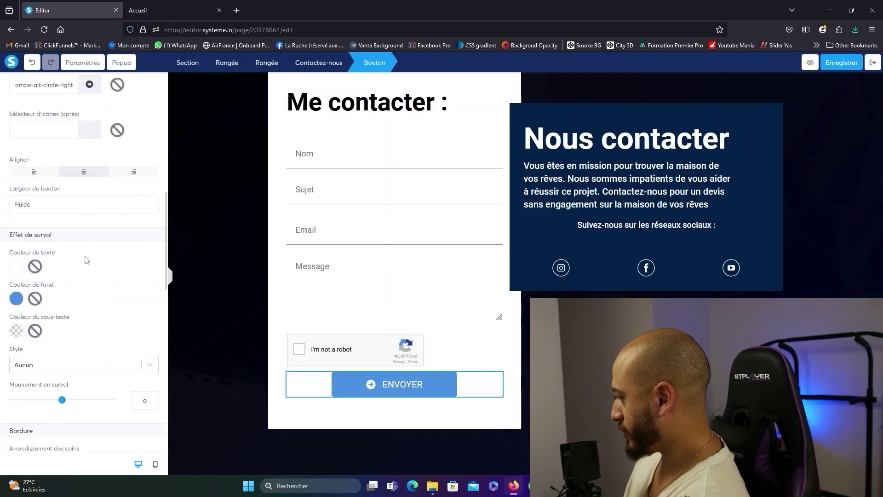
Set the ENVOYER button's top and bottom padding to 25.
scroll(88, 274, down, 5)
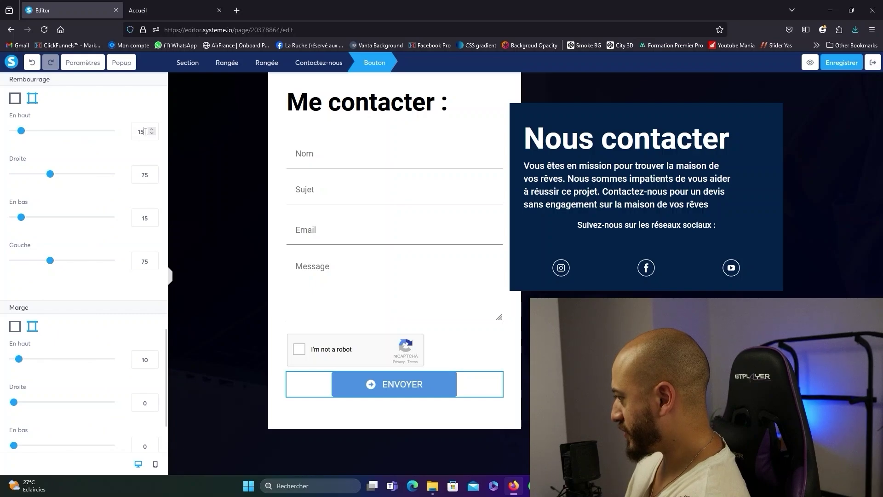
text(25)
double_click(141, 218)
text(25)
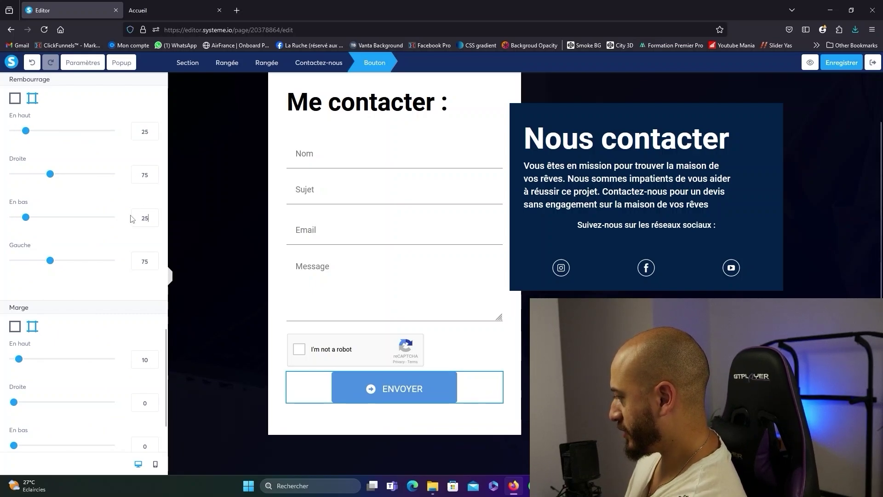
Make the ENVOYER button fill the form's width (Remplir en largeur) and square off its corners.
scroll(87, 230, up, 6)
click(58, 205)
click(61, 234)
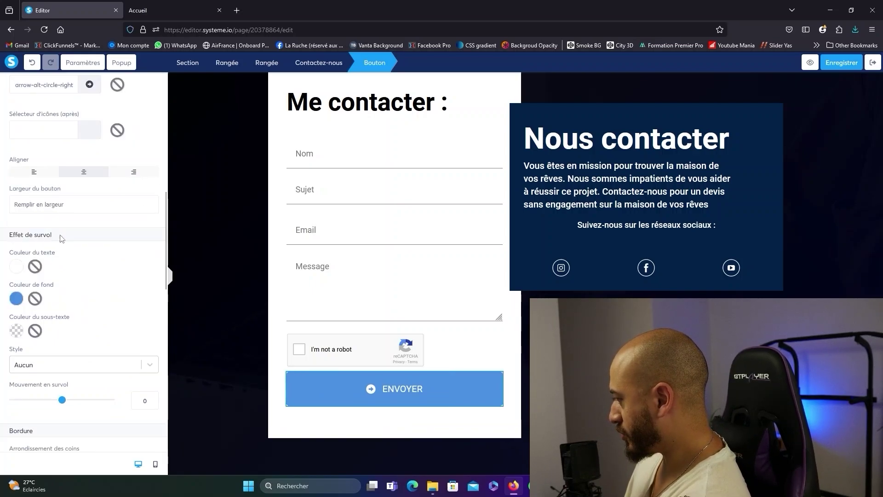
scroll(60, 237, down, 5)
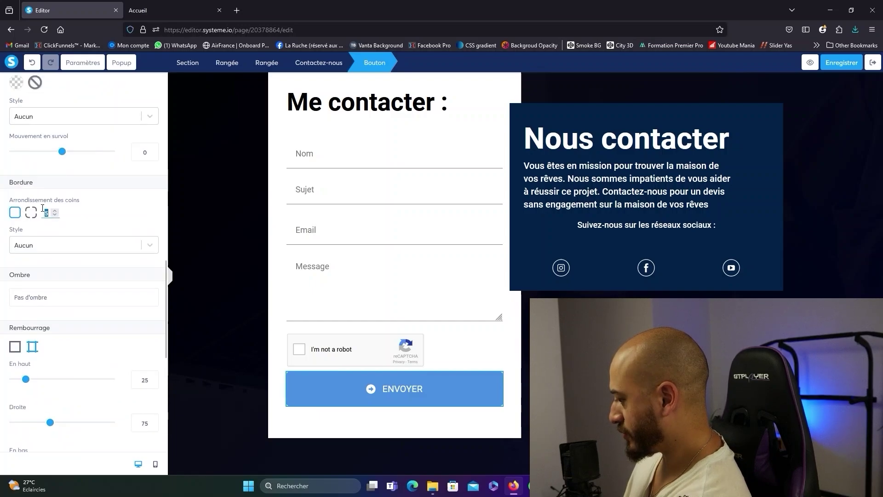
click(256, 192)
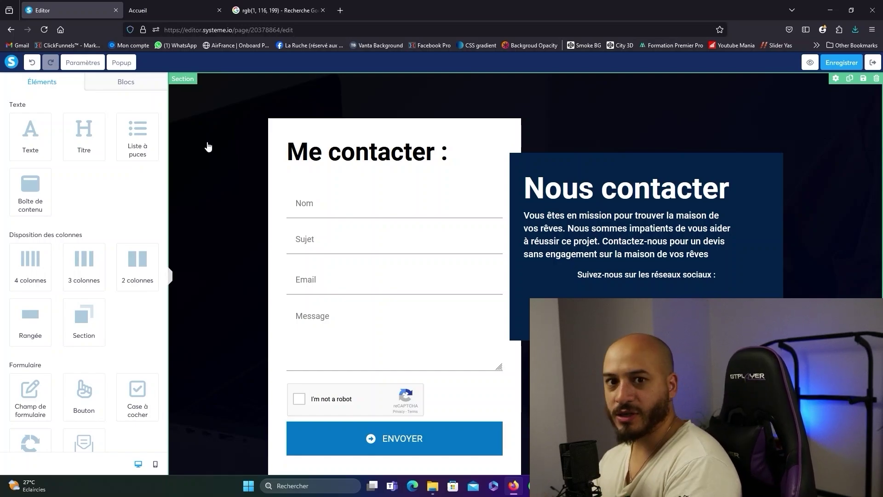
Restore the navy card's original "Me contacter" template content and set the card row's padding to 0.
key(ctrl+z)
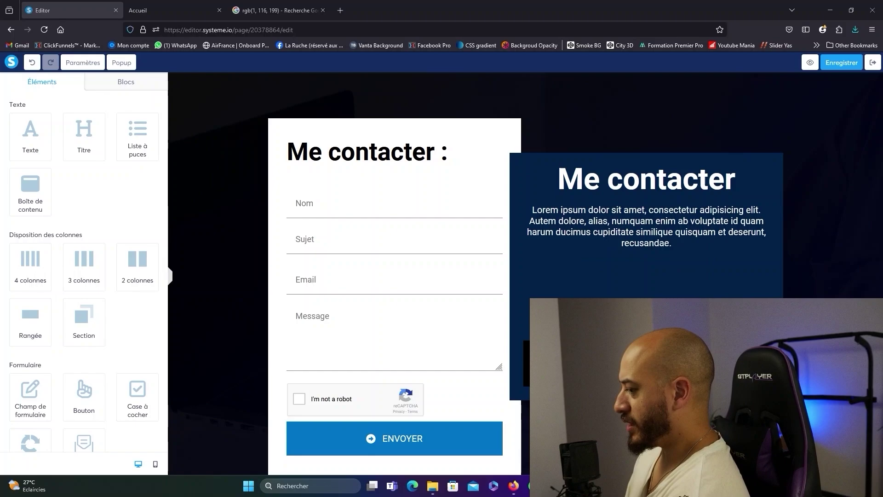
scroll(552, 271, down, 2)
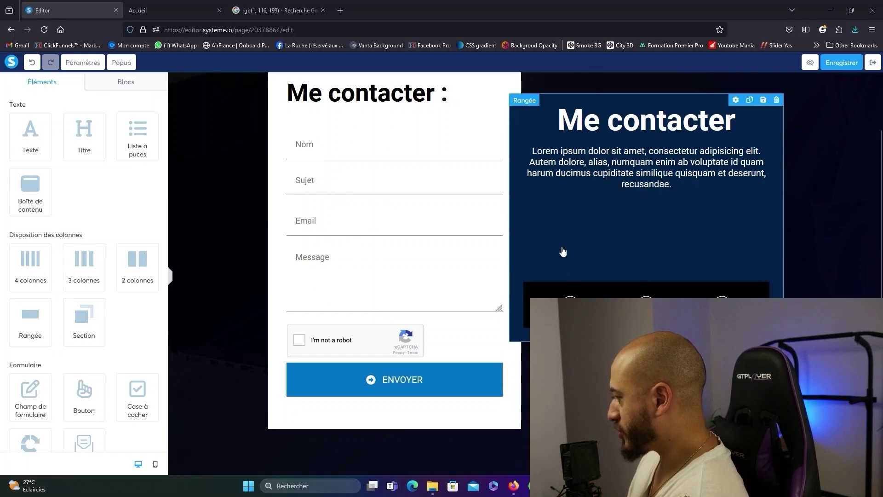
click(520, 301)
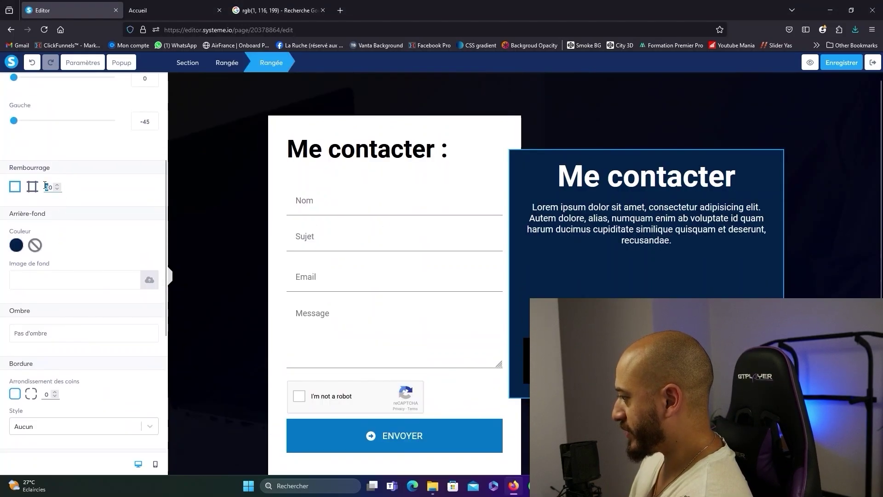
text(0)
click(579, 288)
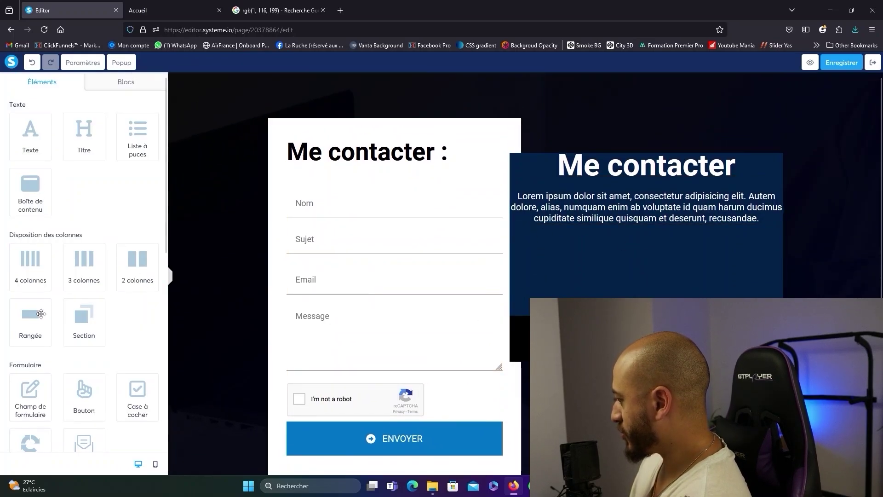
Add a row above the social icons in the black block and move the card's "Me contacter" title into it.
drag(29, 322, 526, 341)
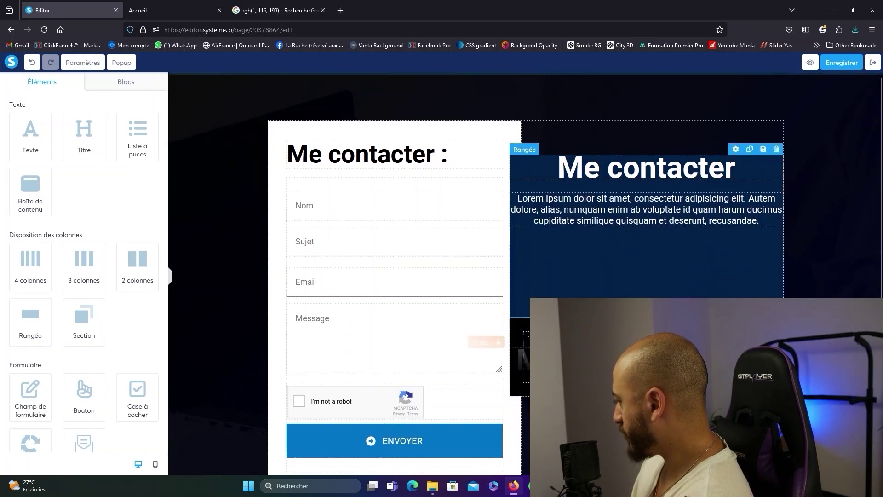
key(Delete)
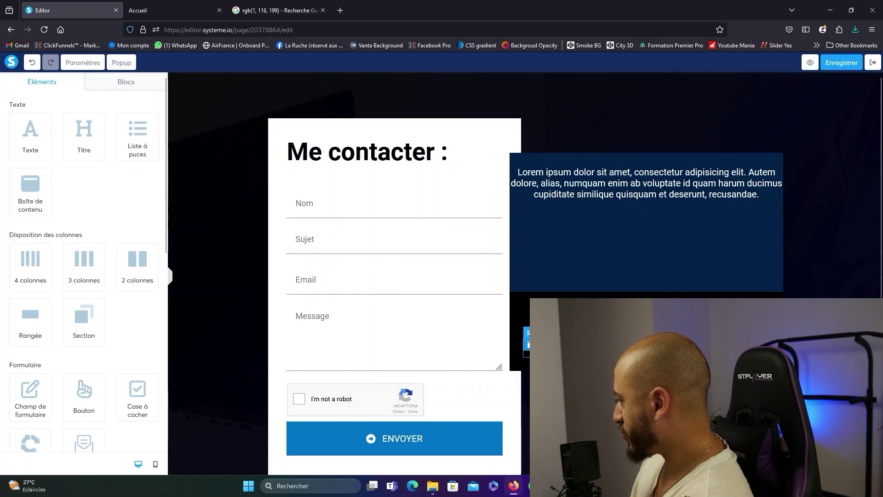
Set the top margin of the social icons row in the black block to 30.
click(527, 347)
scroll(303, 129, down, 1)
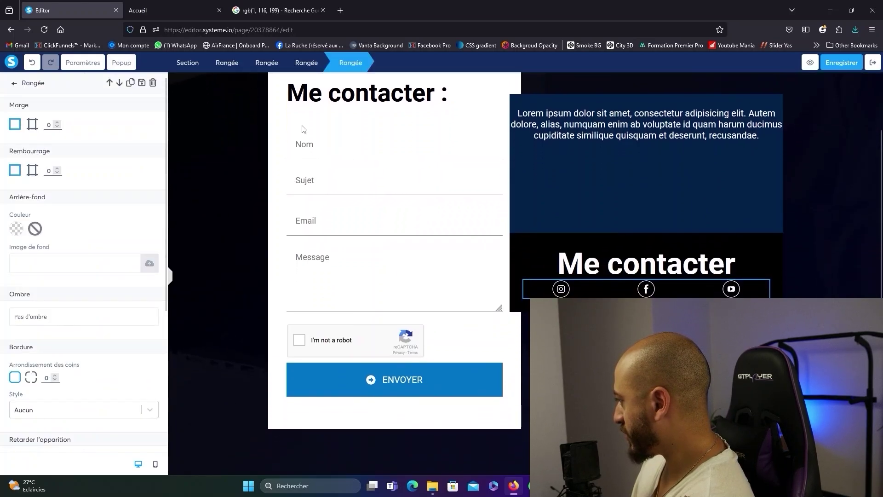
click(32, 124)
click(142, 157)
text(30)
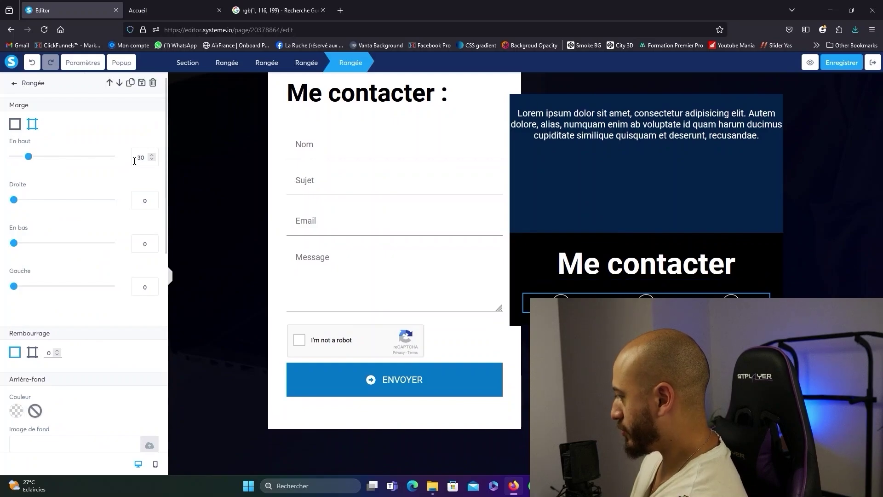
Move the card's Lorem ipsum paragraph into the black block, directly under the "Me contacter" title.
click(569, 168)
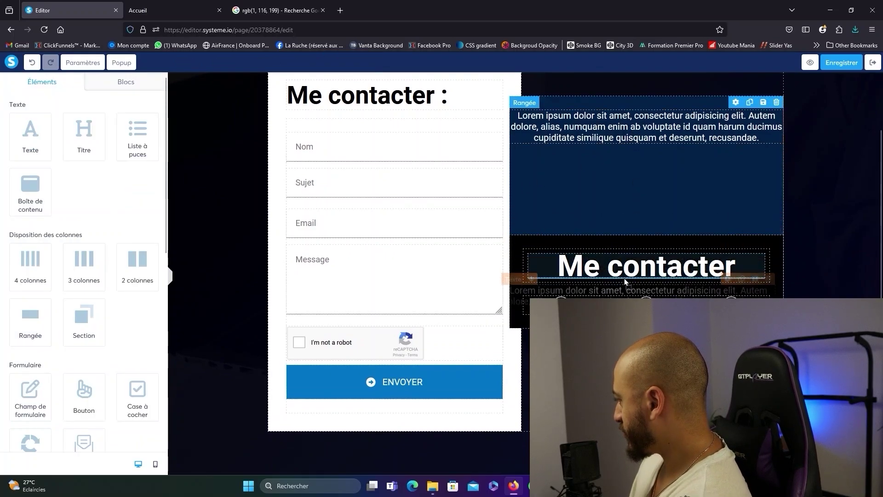
scroll(575, 278, up, 1)
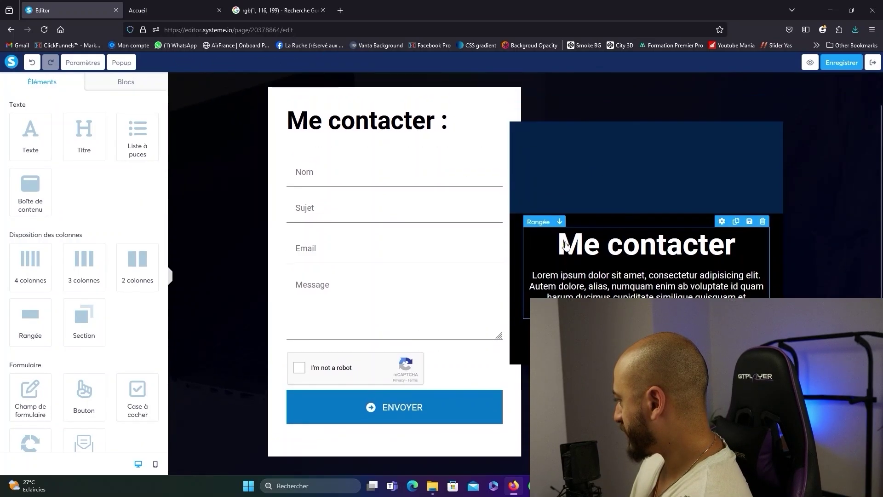
scroll(576, 278, down, 1)
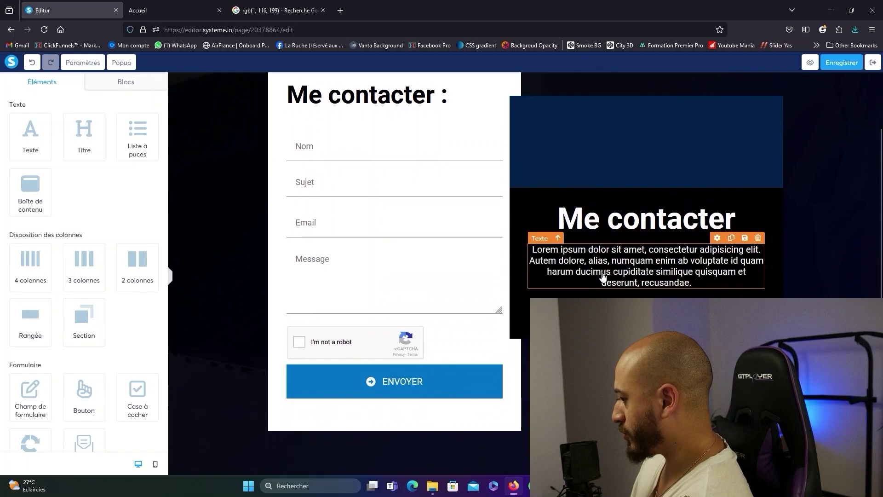
click(671, 267)
click(652, 161)
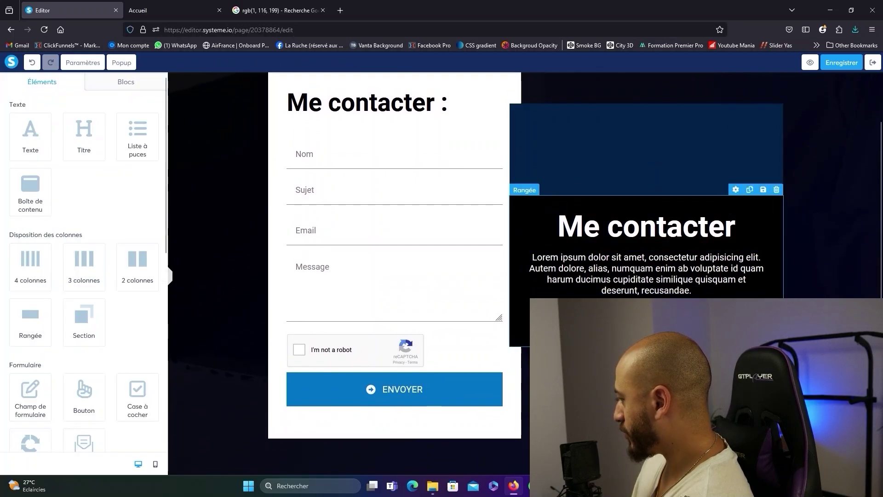
Add an image element to the navy card above the black block and load Designsanstitre15.png into it.
scroll(566, 210, up, 1)
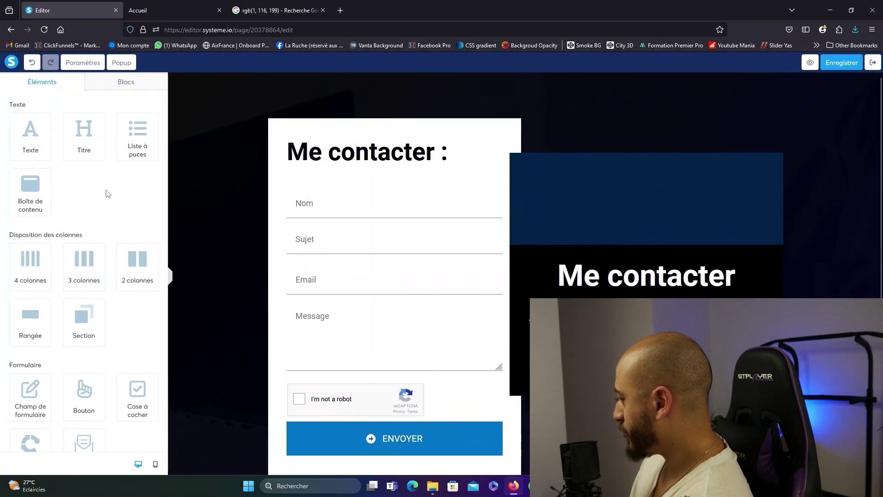
scroll(62, 239, down, 2)
scroll(59, 237, down, 3)
drag(33, 283, 634, 250)
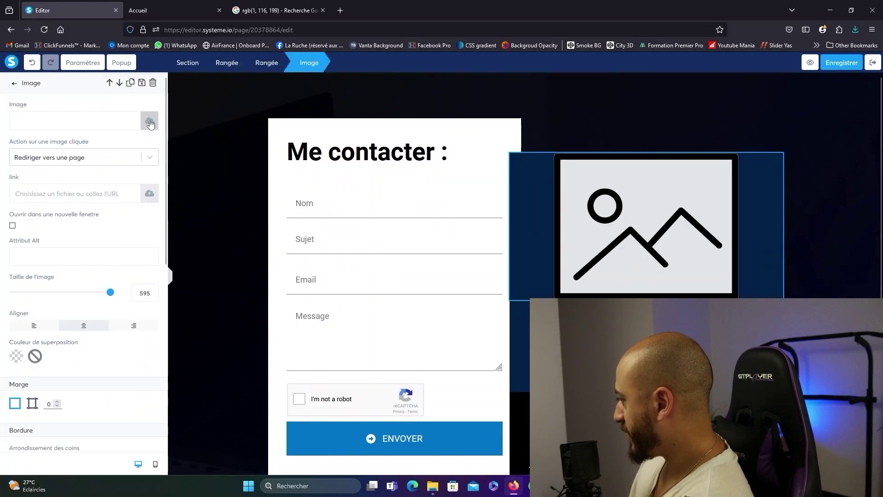
click(149, 122)
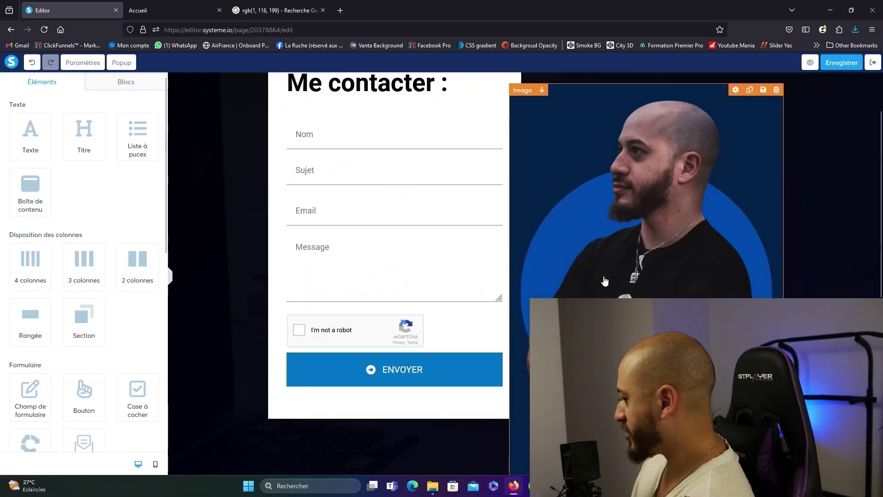
Set the black block's top margin to 0 so it sits directly beneath the portrait image.
scroll(604, 281, down, 6)
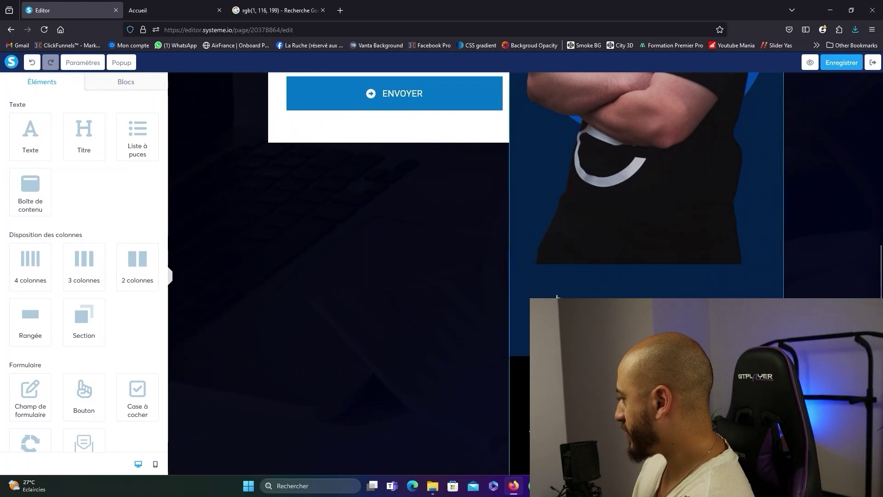
click(528, 299)
scroll(207, 182, down, 2)
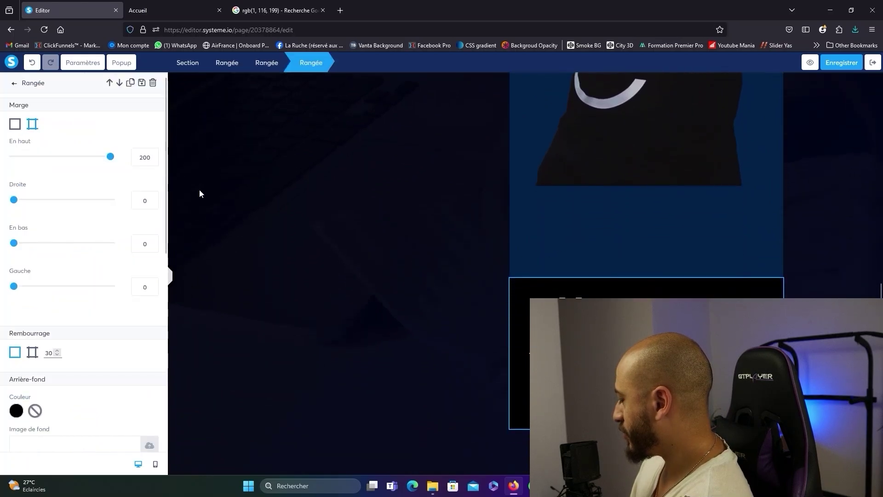
drag(111, 157, 13, 157)
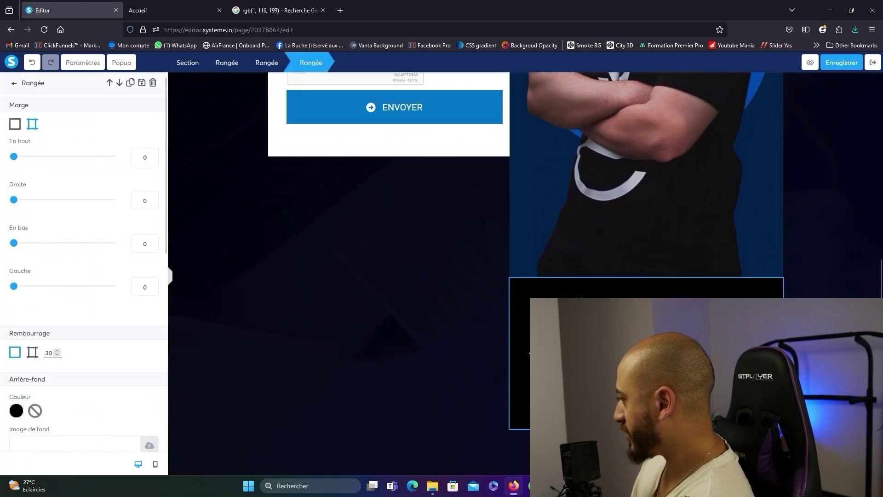
click(296, 197)
Reduce the portrait image's size to 330.
scroll(611, 278, up, 7)
click(611, 278)
scroll(612, 278, down, 2)
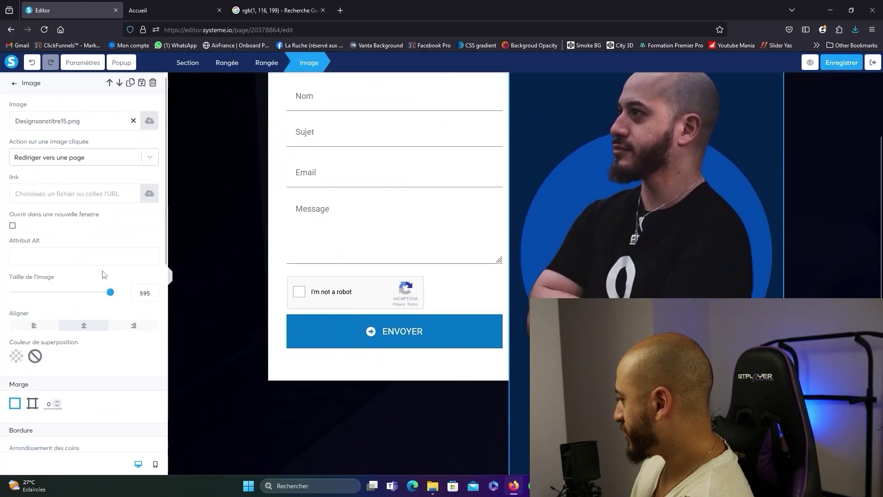
drag(109, 295, 68, 294)
click(152, 296)
click(152, 295)
click(153, 296)
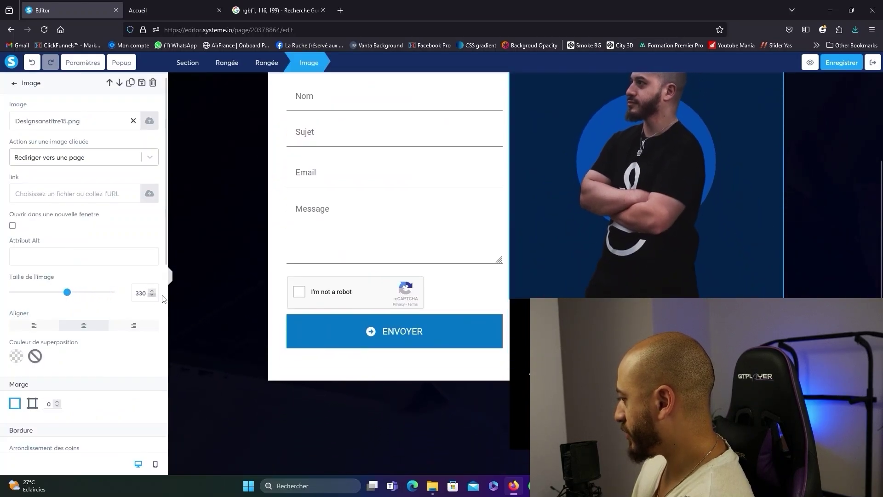
click(207, 299)
Set the portrait image's top margin to -150 so it extends above the navy card.
scroll(616, 258, up, 2)
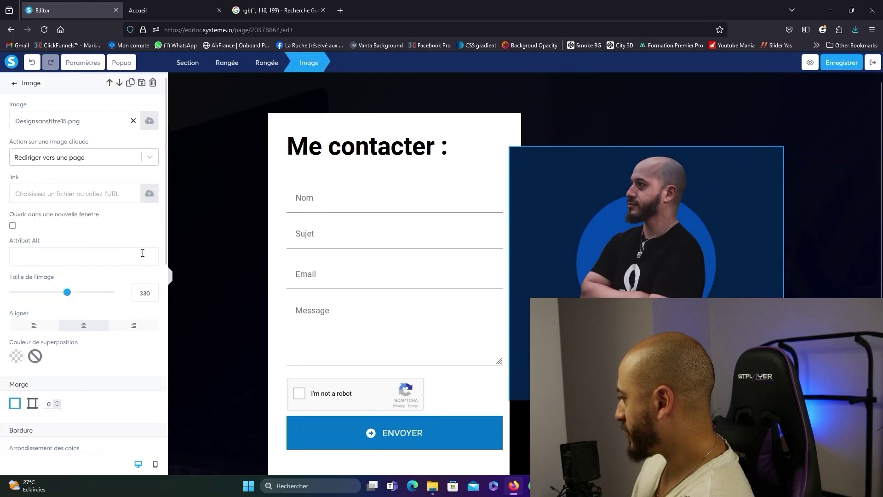
scroll(74, 267, down, 5)
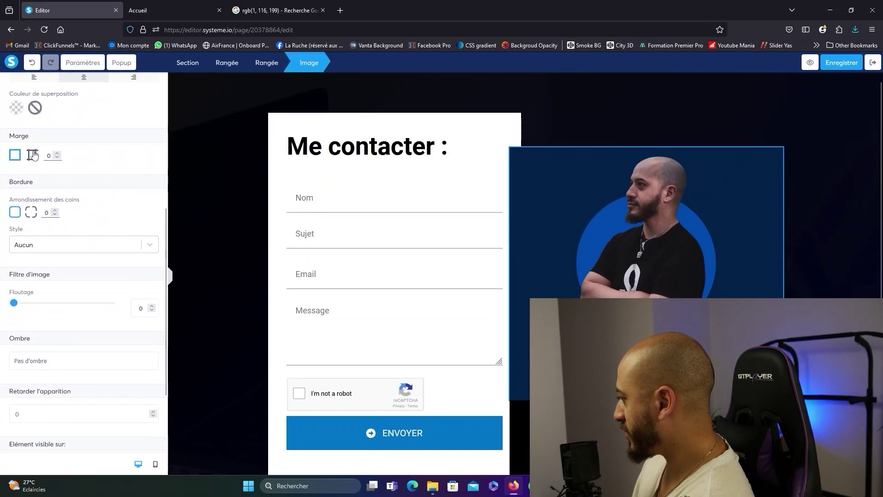
click(32, 154)
scroll(142, 188, down, 20)
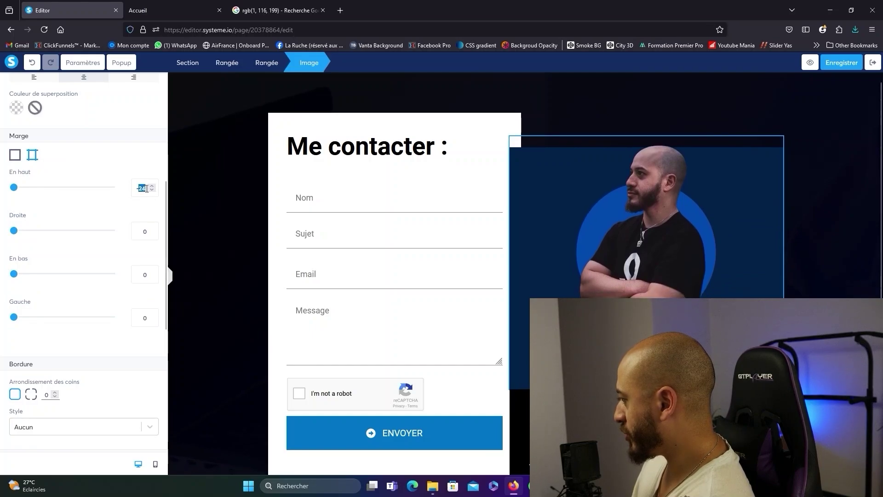
text(-150)
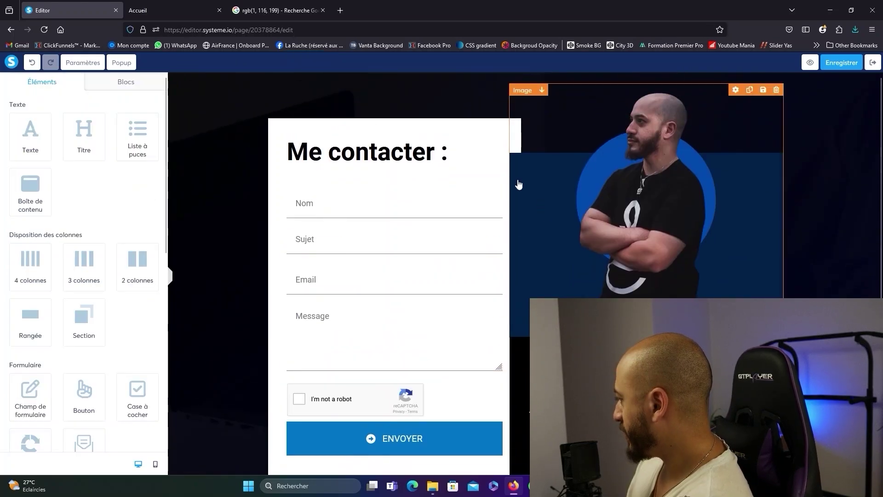
Set the navy card row's top margin to 170 to lower it beside the form.
click(516, 183)
click(260, 65)
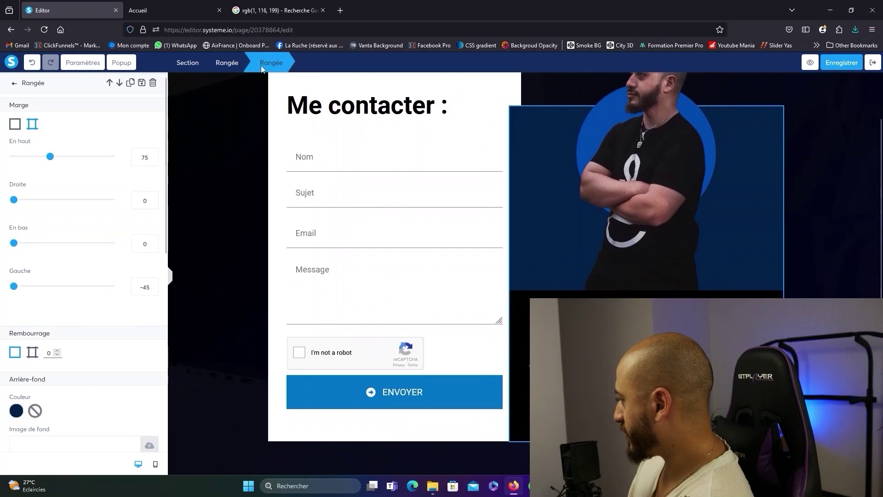
drag(52, 158, 97, 167)
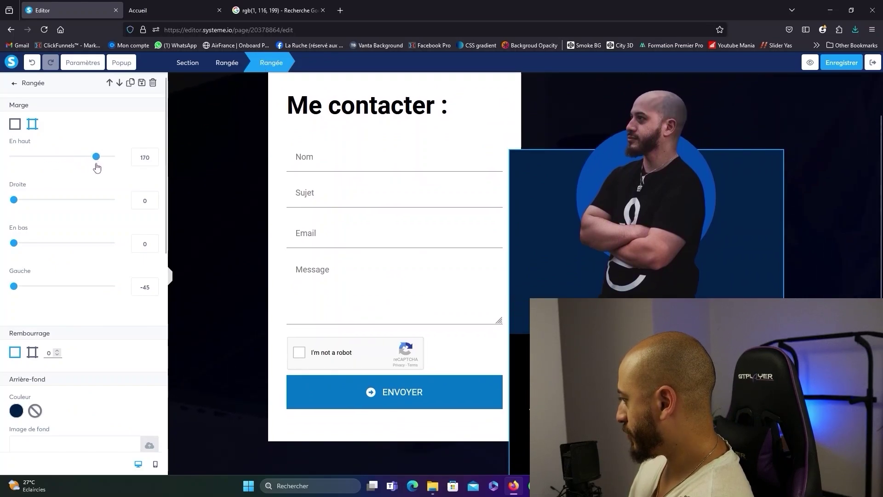
click(390, 250)
scroll(340, 260, down, 1)
scroll(334, 257, up, 3)
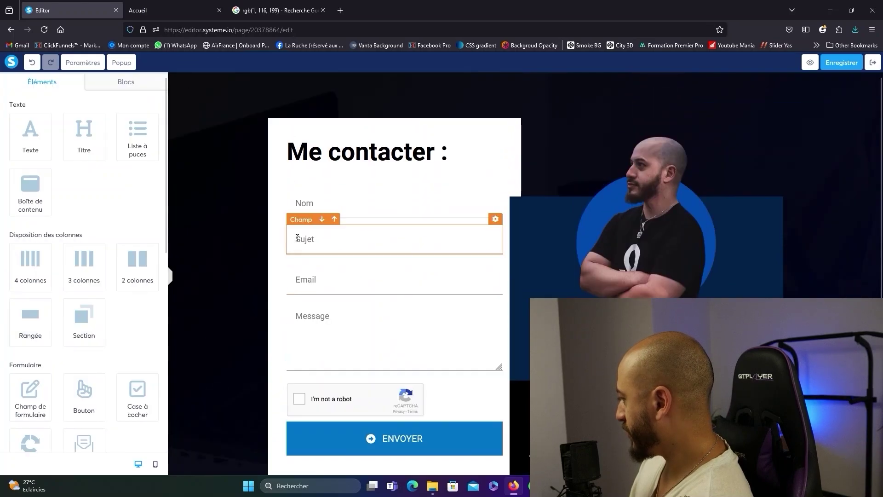
scroll(556, 219, down, 2)
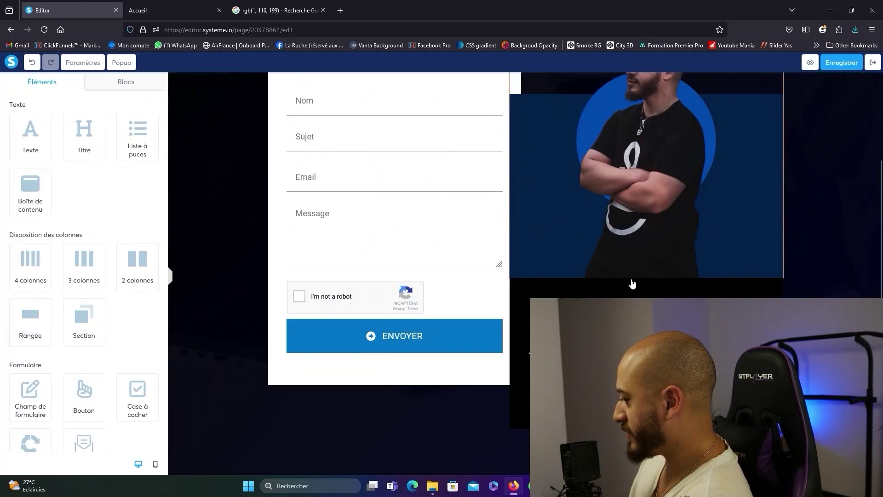
scroll(390, 193, up, 2)
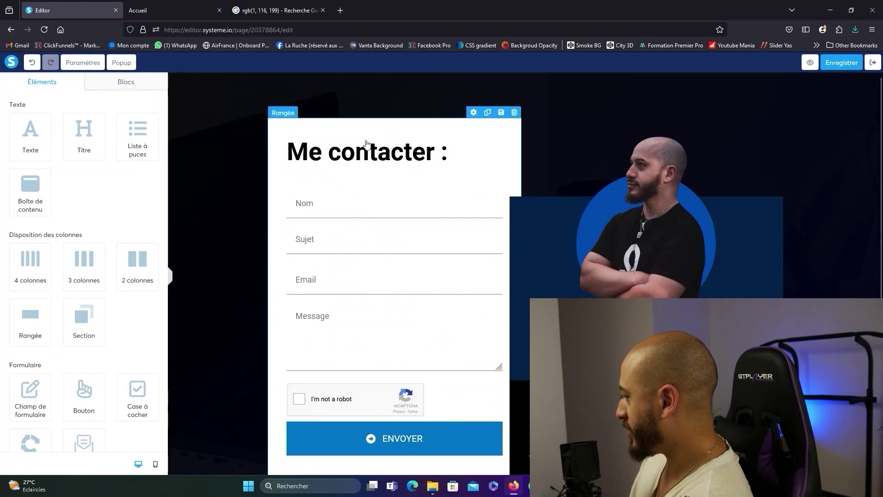
scroll(359, 249, down, 2)
scroll(331, 216, up, 2)
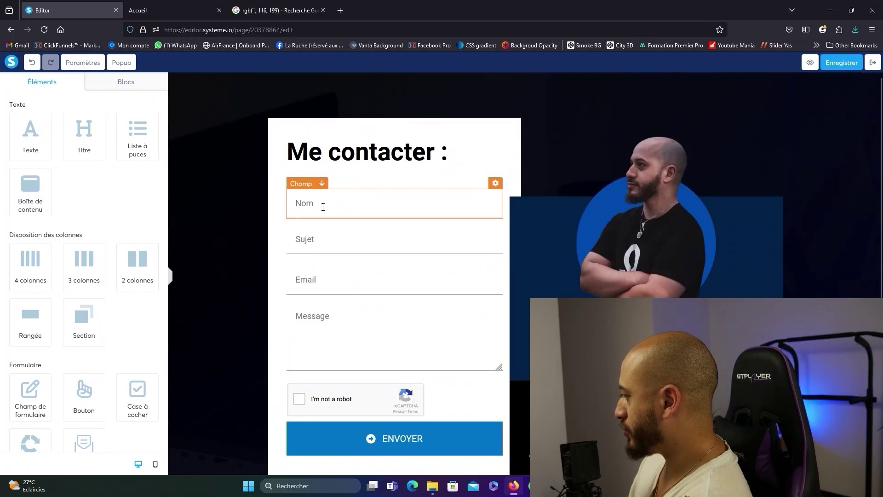
Save the contact page and return to the funnel's list of steps.
scroll(363, 285, down, 2)
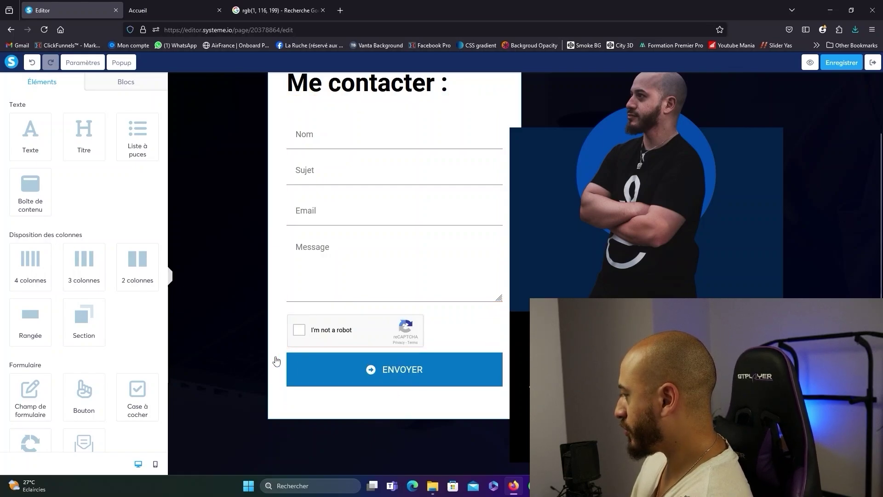
scroll(276, 325, up, 2)
scroll(275, 240, down, 3)
scroll(318, 262, up, 3)
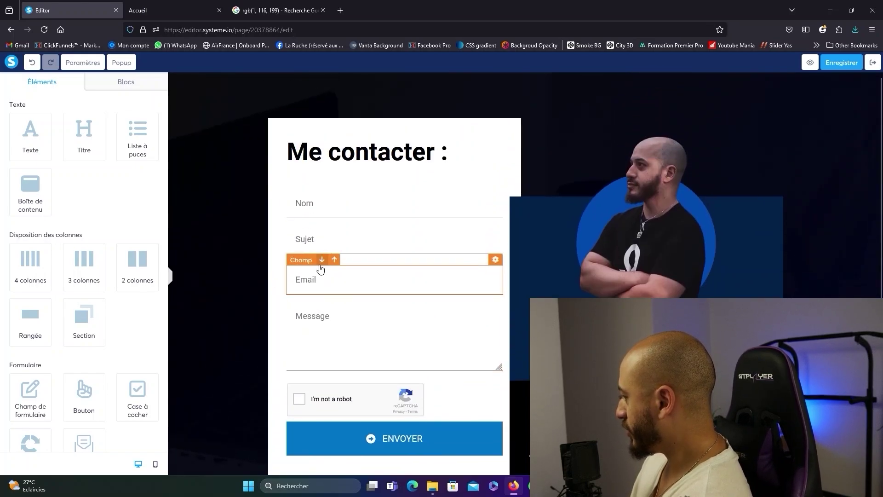
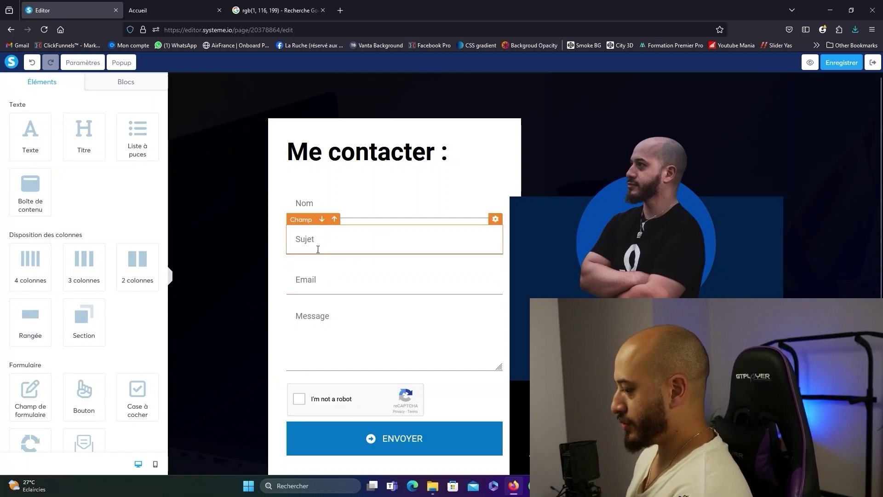
click(841, 63)
click(872, 63)
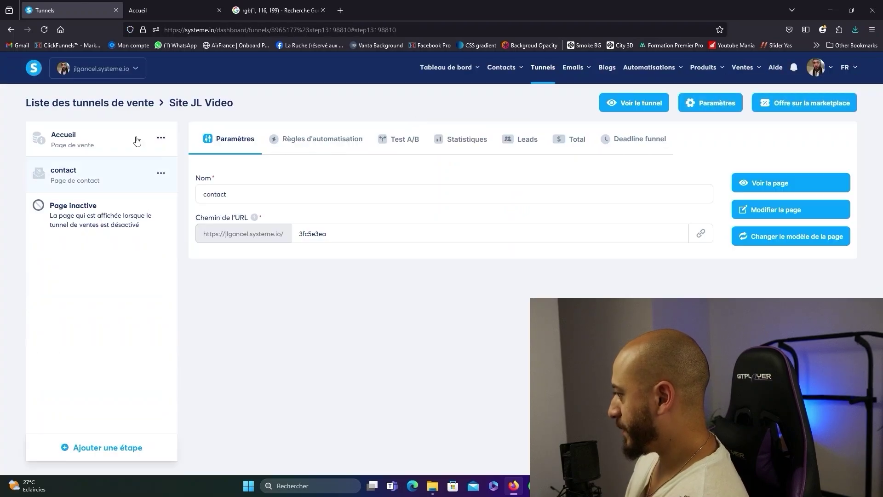
Save the Accueil page's footer section as a master block titled FOOTER VIDEO EXEMPLE, then save the page and exit its editor.
click(736, 206)
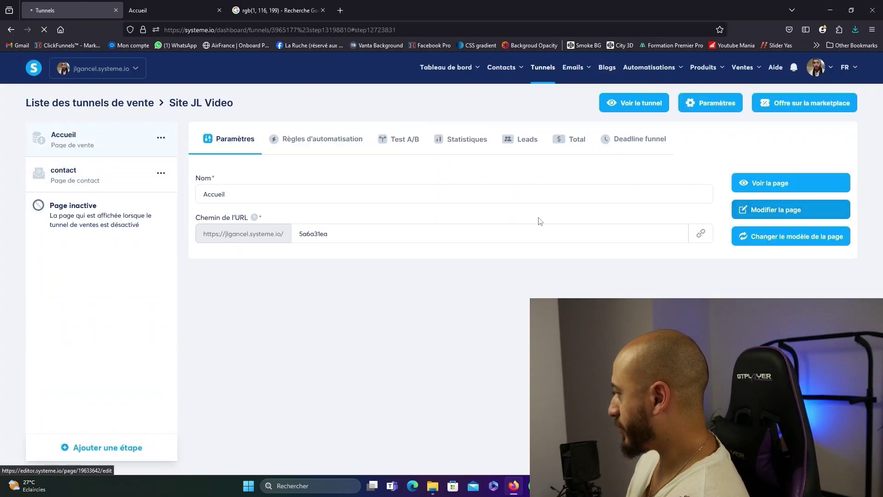
scroll(290, 180, down, 20)
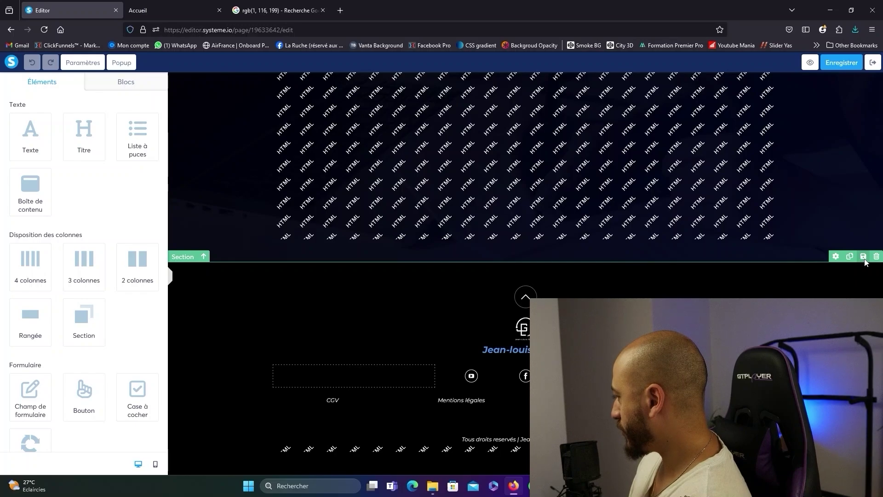
click(864, 257)
click(443, 125)
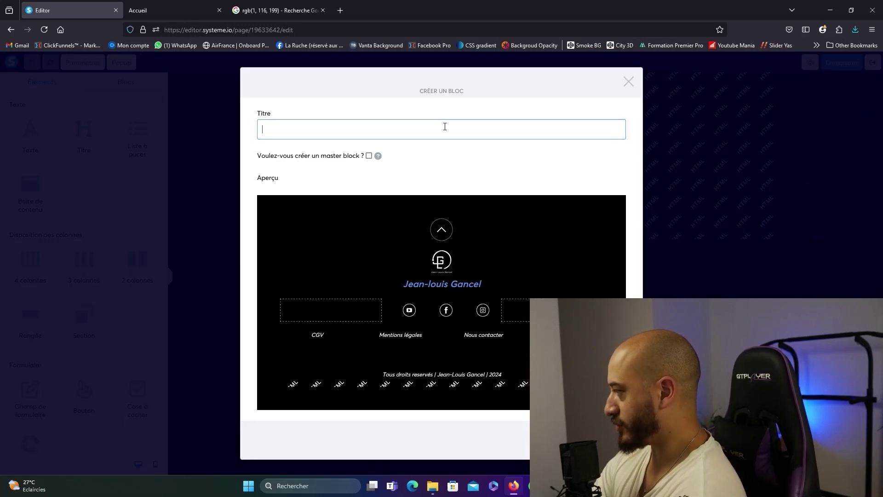
text(FOO)
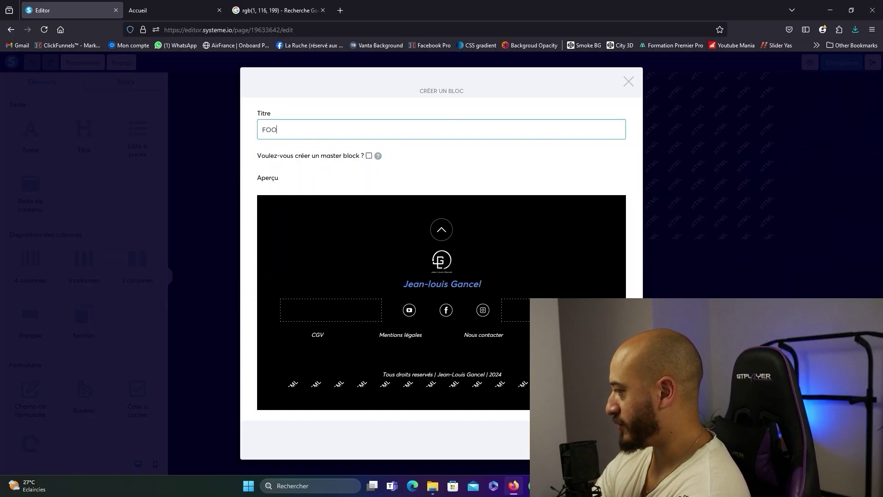
text(TER VIDEO EXEMPLE)
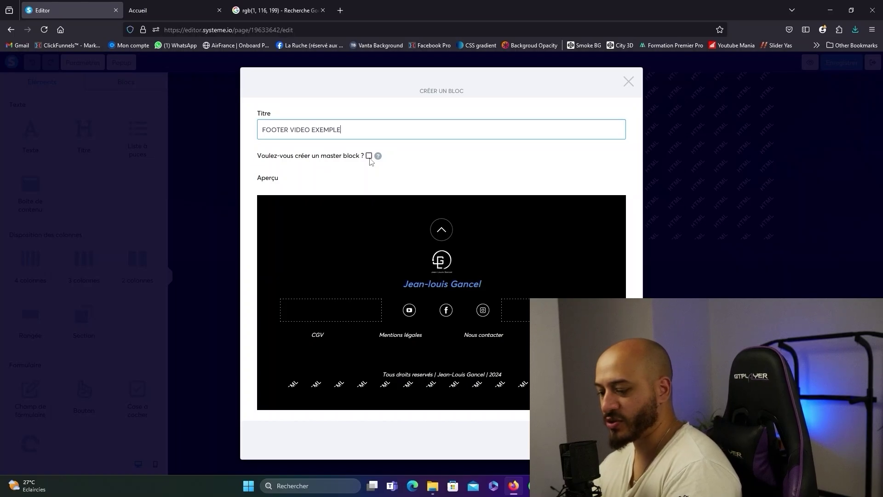
click(369, 156)
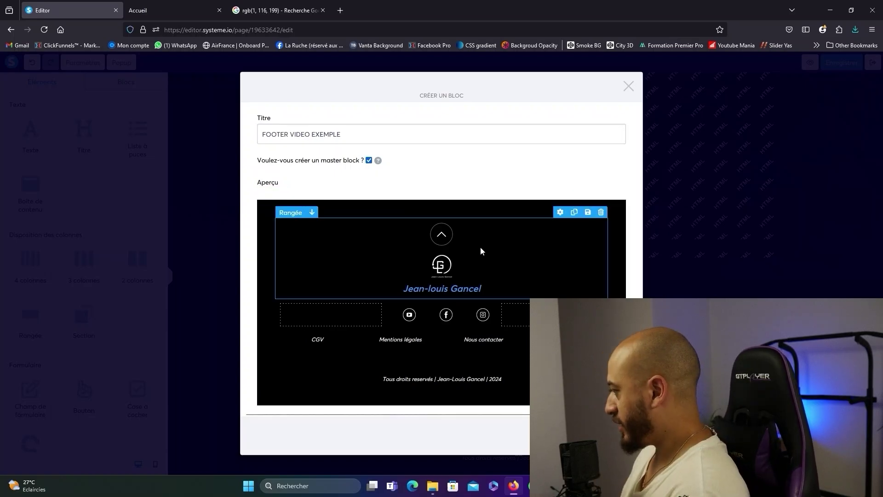
click(598, 435)
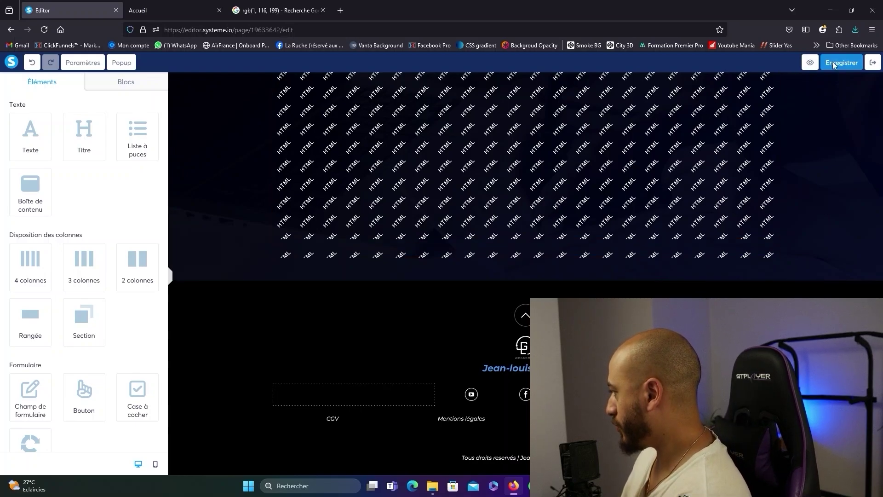
click(872, 62)
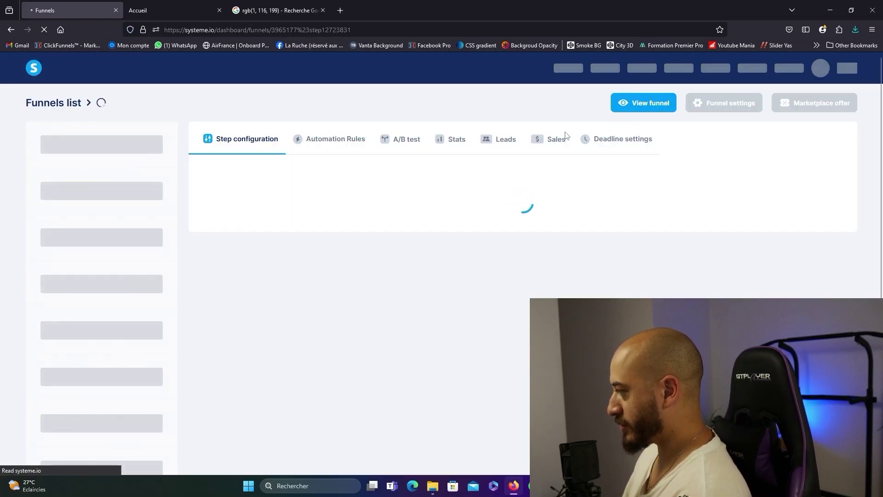
Insert the FOOTER VIDEO EXEMPLE master block beneath the form section of the contact page.
click(122, 178)
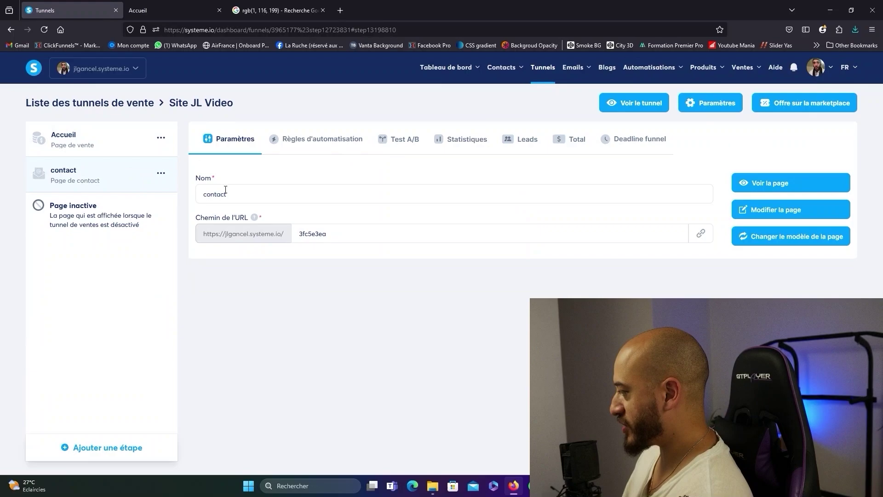
click(774, 212)
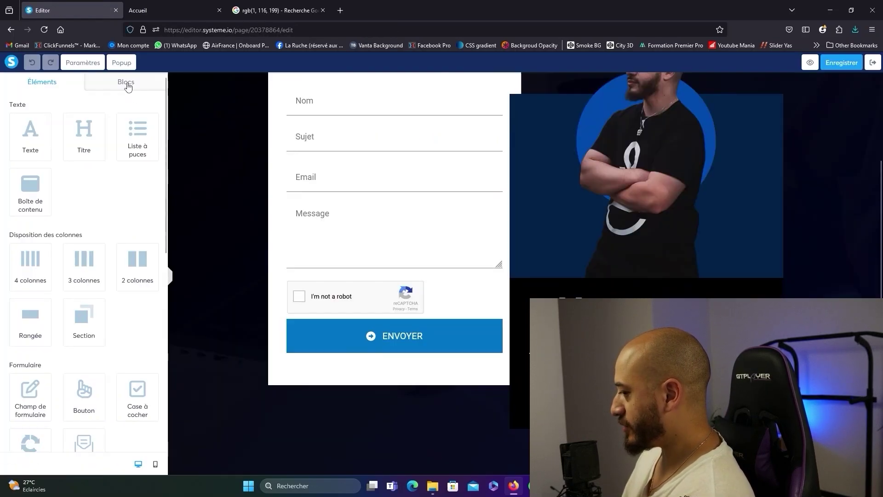
click(126, 86)
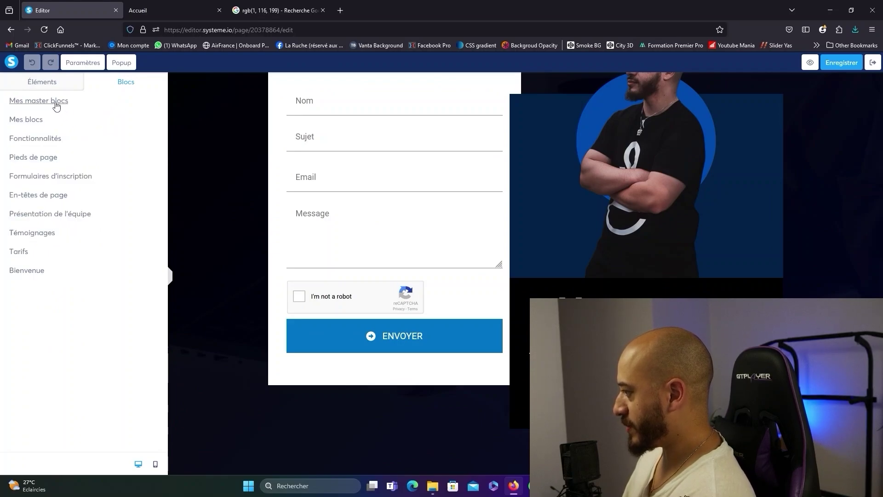
click(56, 101)
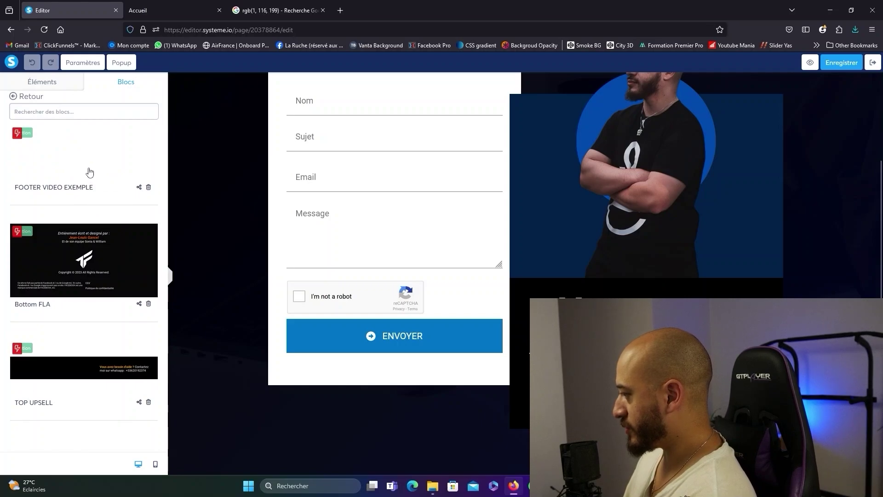
drag(114, 181, 279, 462)
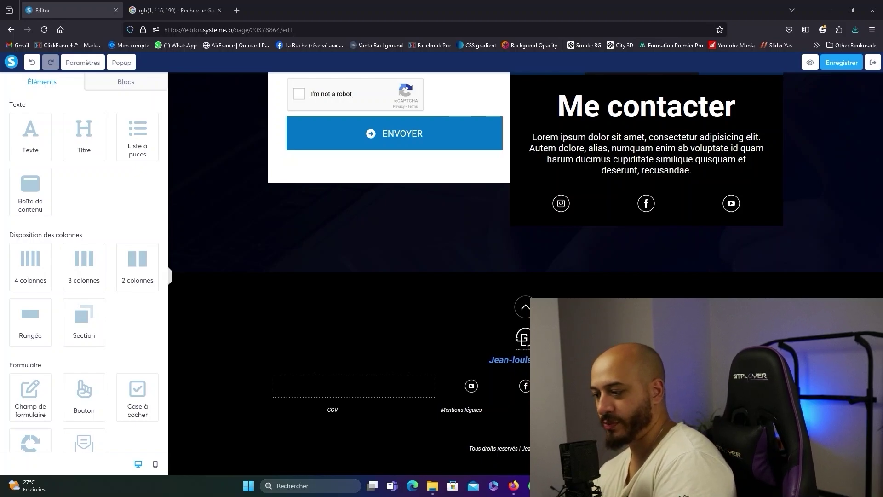
Change the CGV text in the contact page's footer to "CGV 500", then save the page and exit its editor.
click(349, 410)
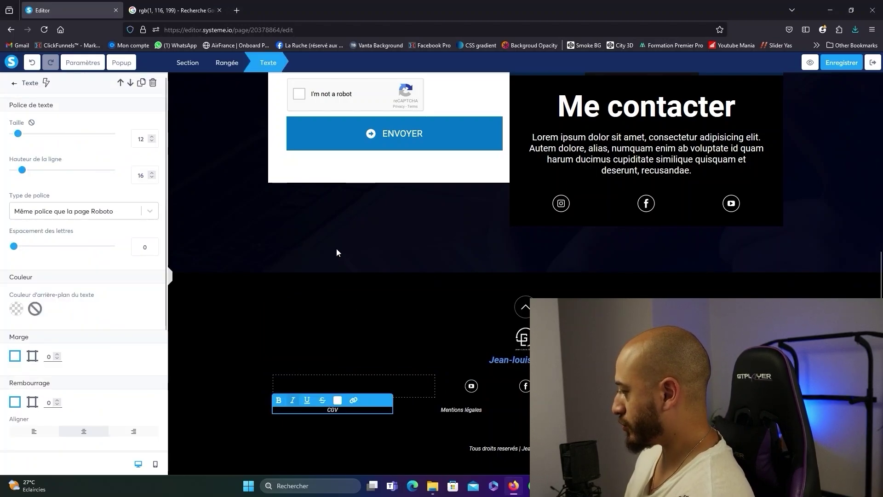
text(500)
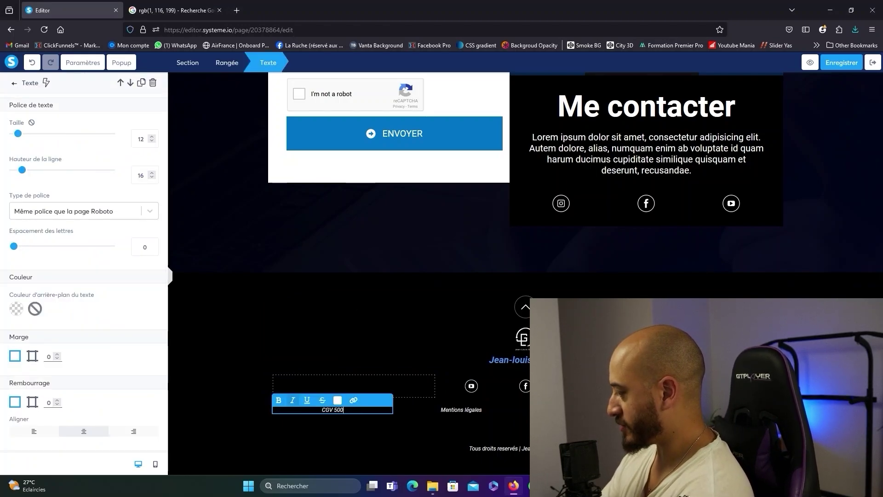
click(276, 325)
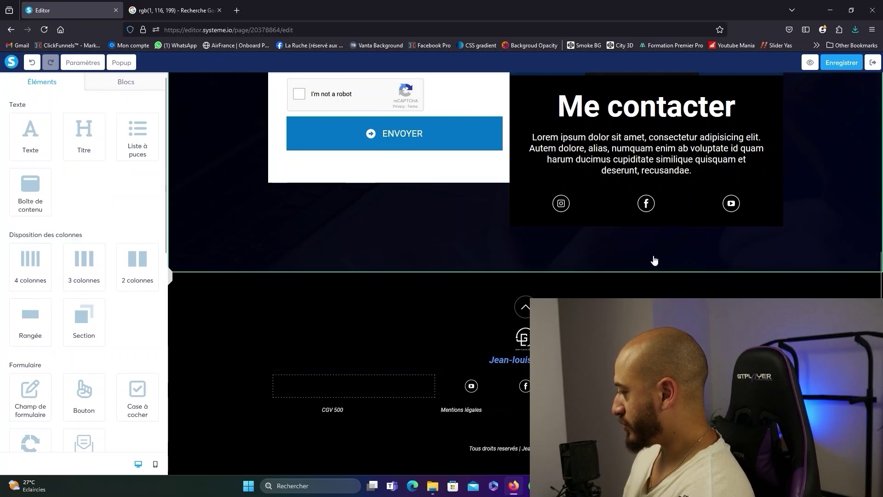
click(840, 65)
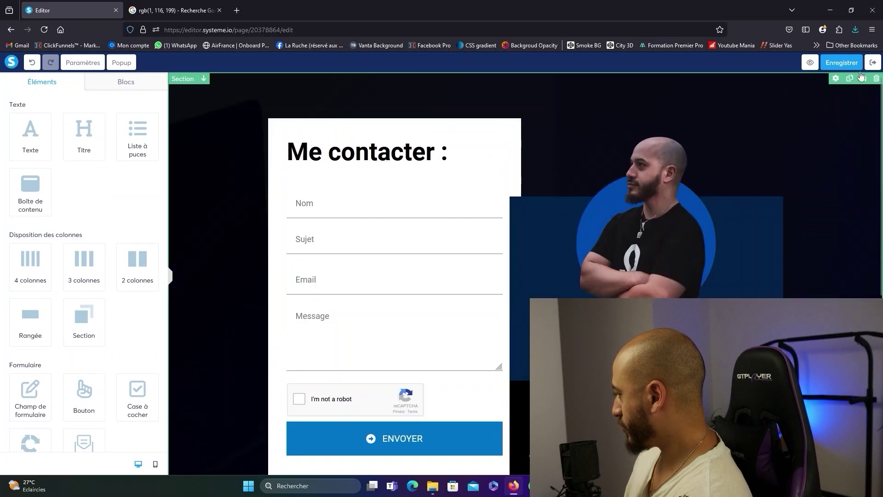
click(872, 63)
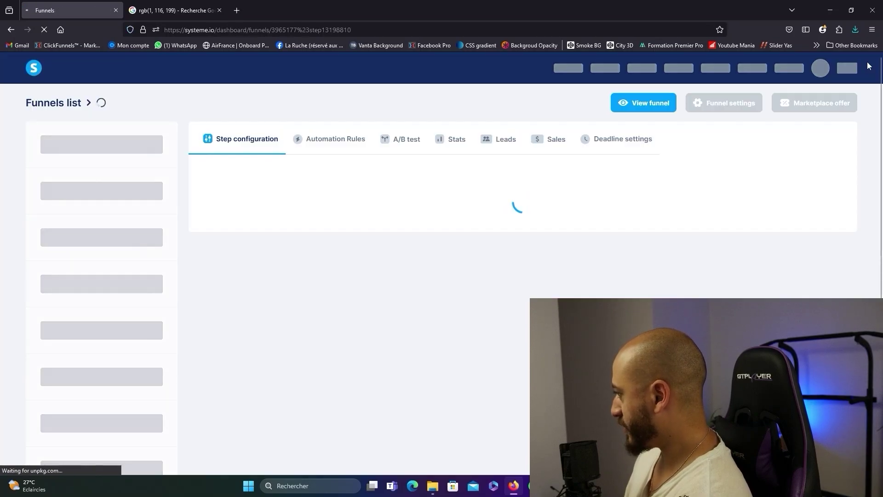
View the published Accueil page, check the CGV text in its footer, and close the preview.
click(113, 146)
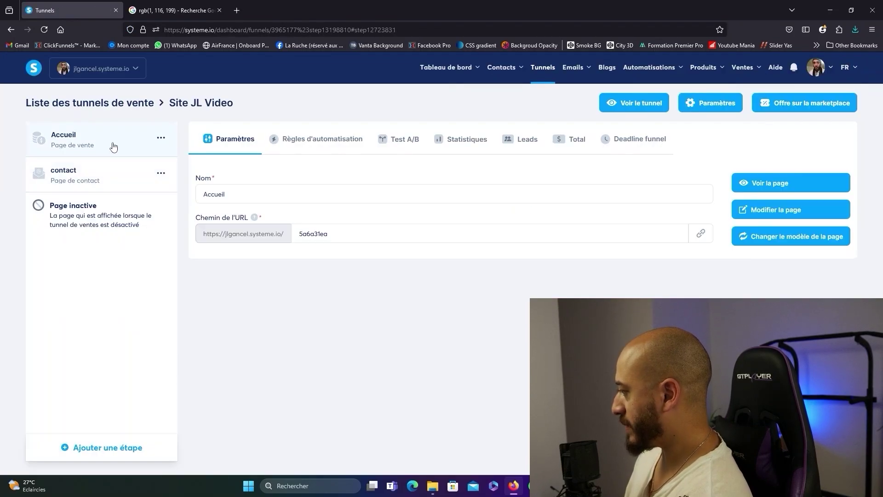
click(767, 184)
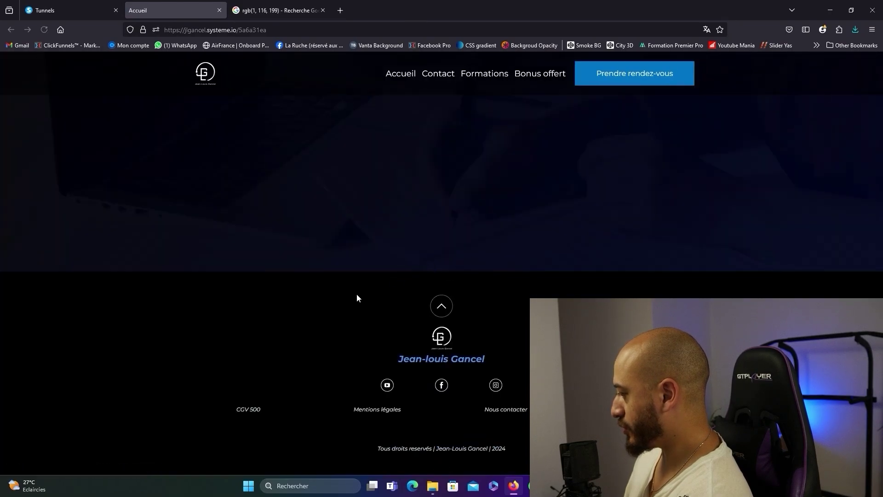
triple_click(236, 409)
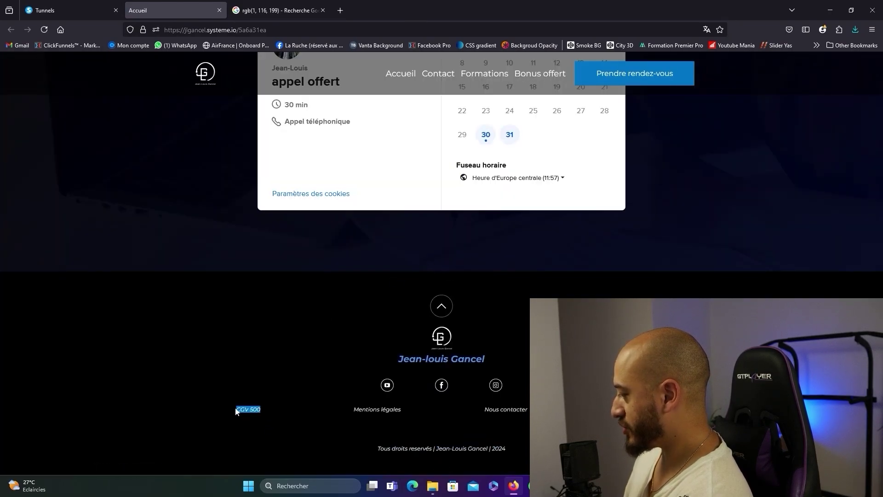
click(188, 368)
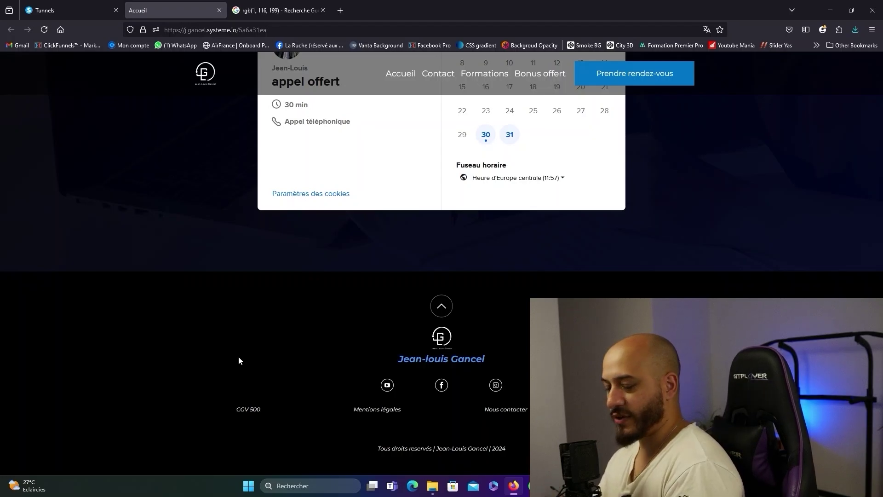
key(ctrl+w)
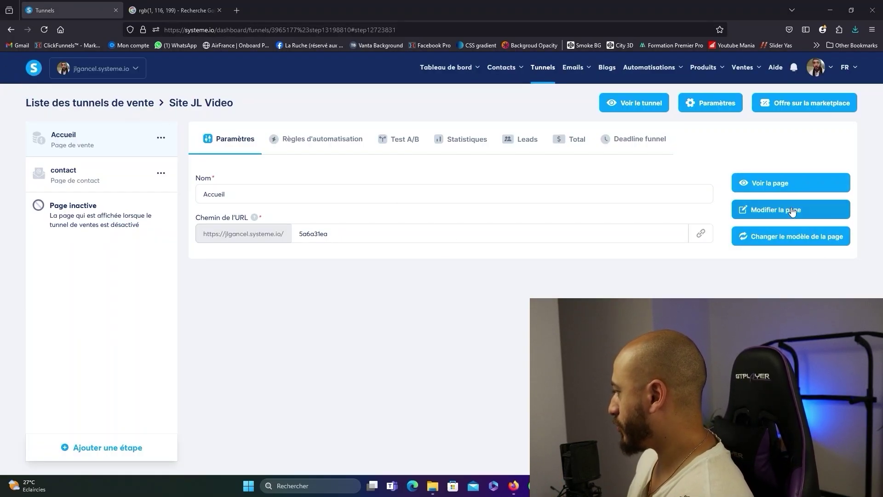
Set the top margin of the Accueil page's hero section to 0 so it sits below the menu.
click(753, 209)
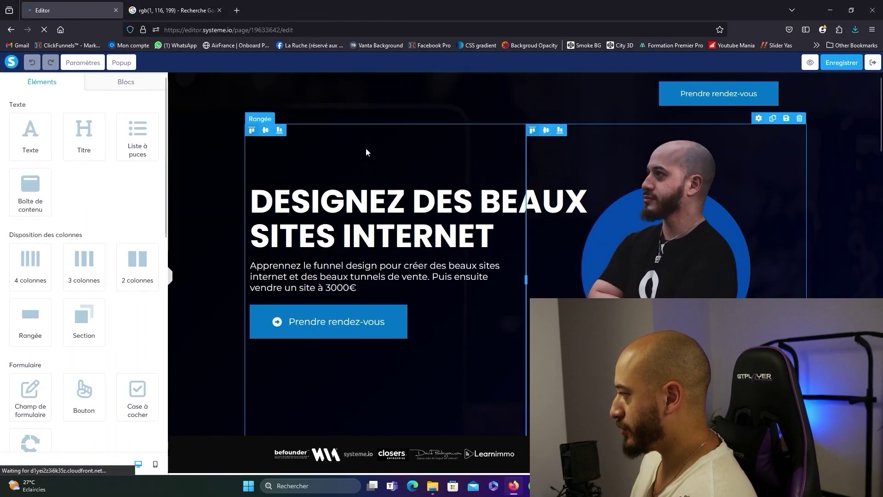
click(212, 144)
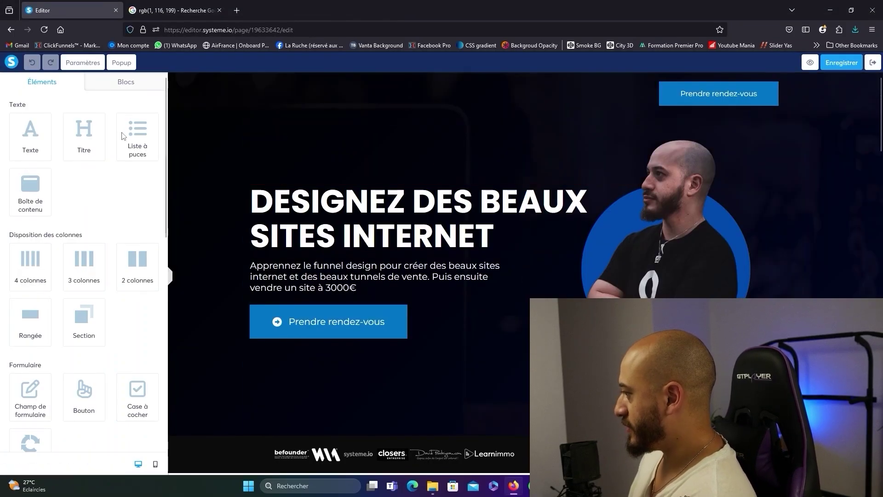
drag(16, 159, 7, 159)
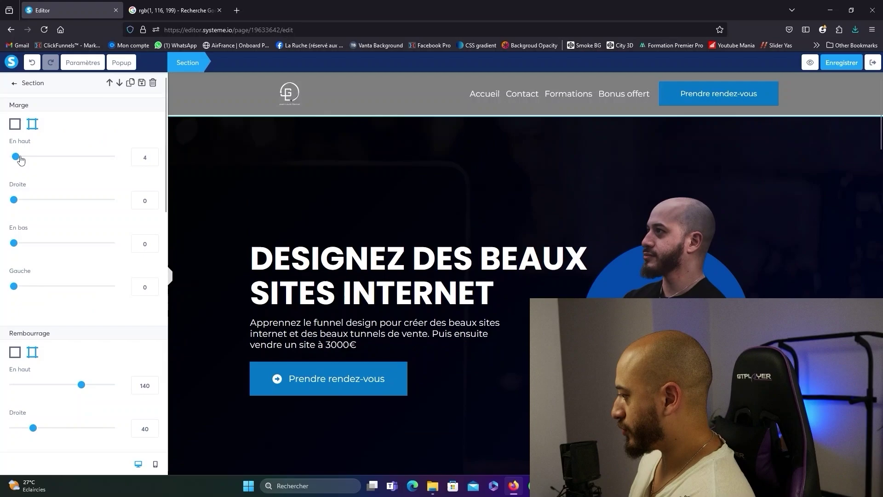
click(282, 154)
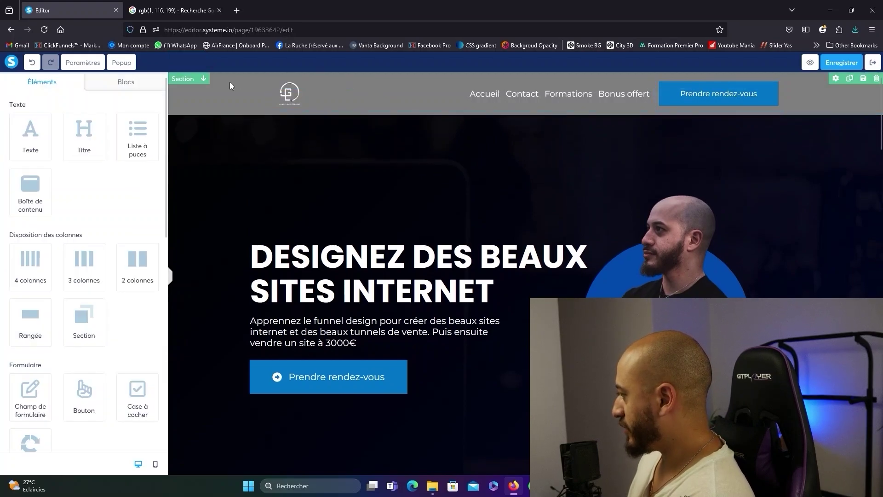
Save the Accueil page's menu section as a master block titled MENU EXEMPLE VIDEO.
click(863, 79)
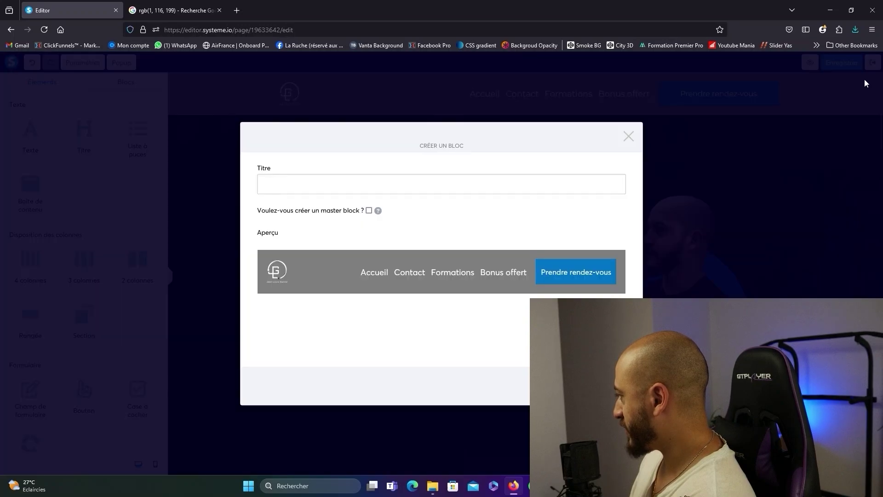
click(320, 186)
text(MENU EXEMPLE VIDEO)
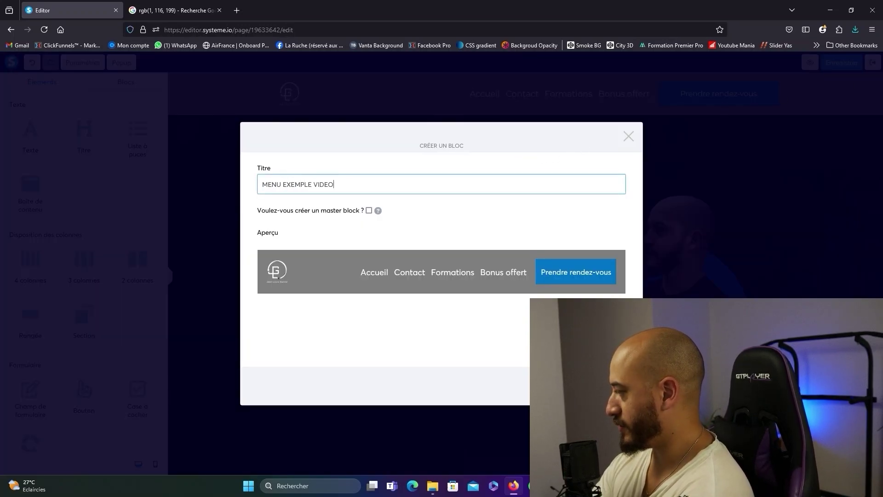
click(368, 211)
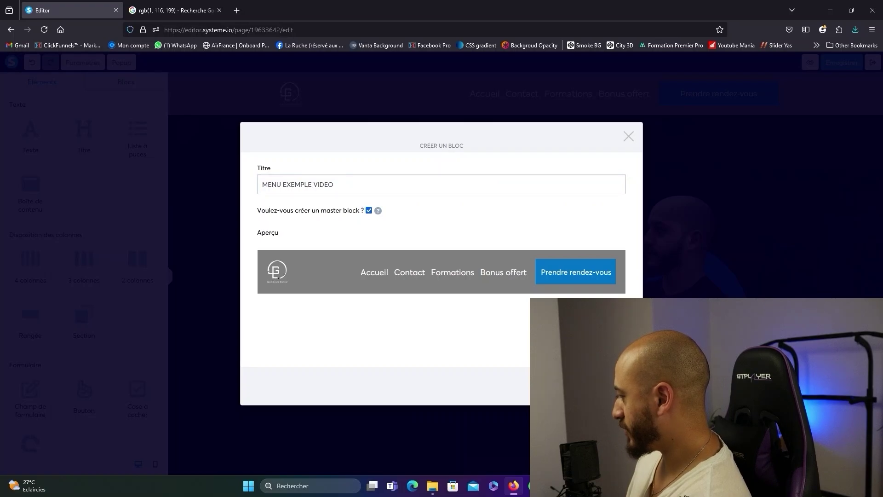
click(603, 385)
Set the top margin of the Accueil page's hero section to -100, then save the page and exit its editor.
click(207, 143)
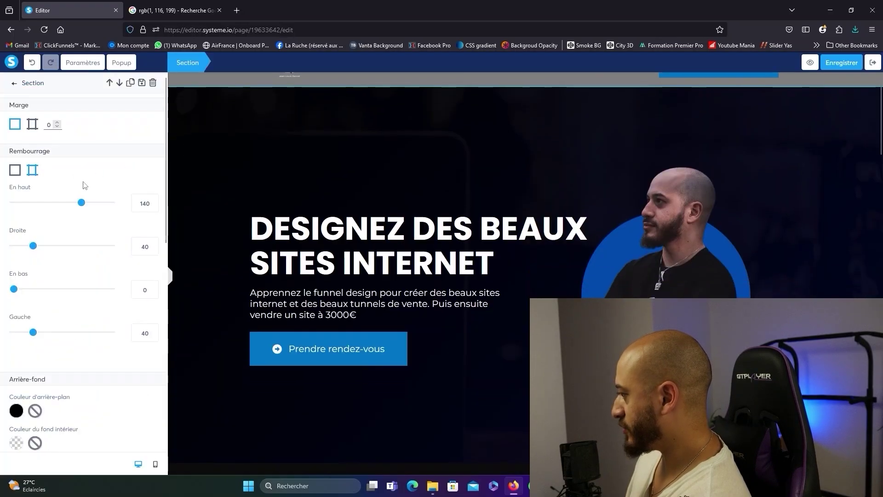
click(32, 124)
click(138, 157)
text(-1)
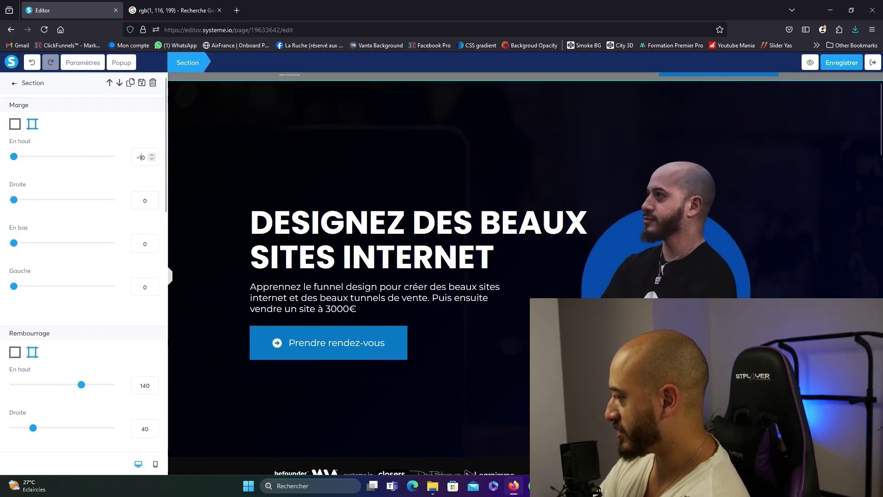
text(0)
key(Escape)
click(837, 62)
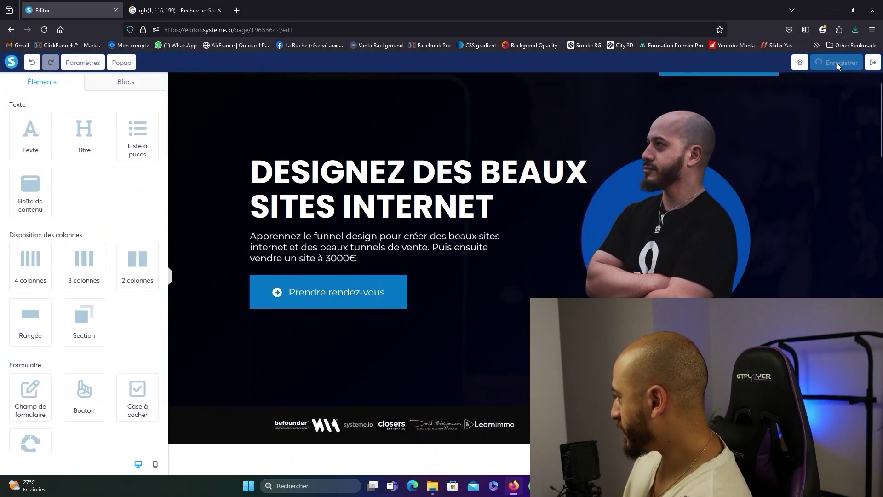
click(873, 62)
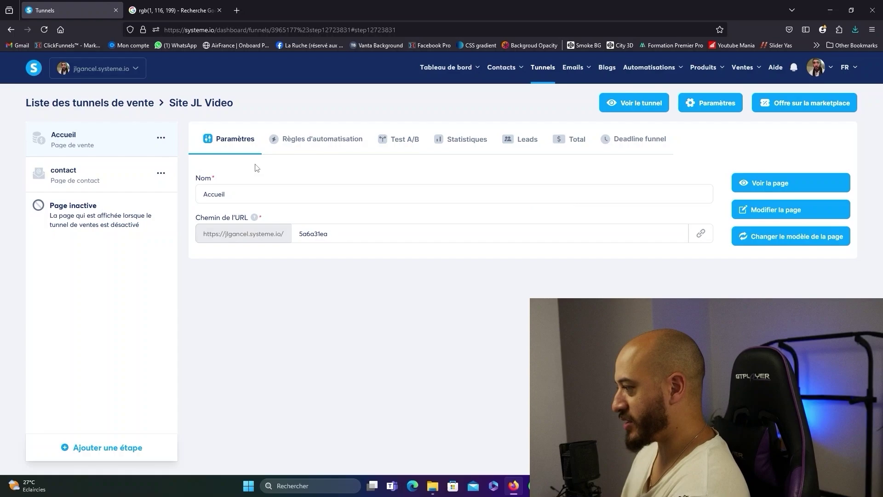
Open the contact page for editing and insert the MENU EXEMPLE VIDEO master block above the contact form section.
click(118, 172)
click(738, 211)
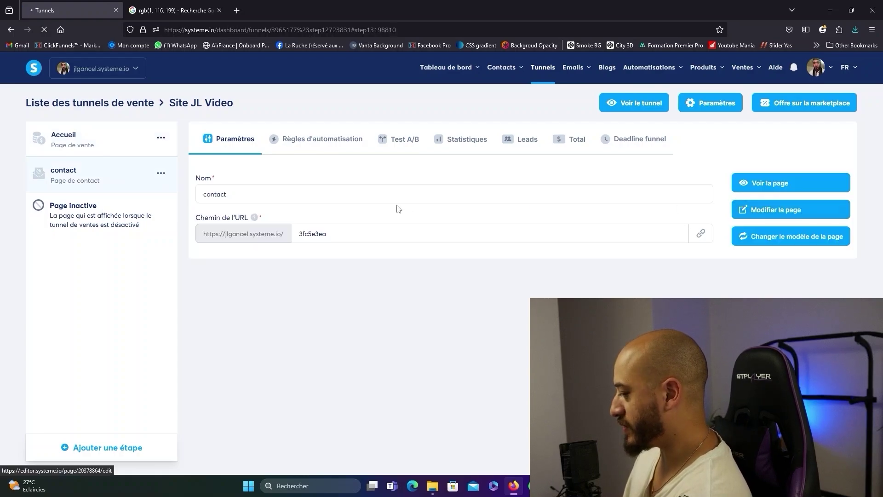
click(57, 101)
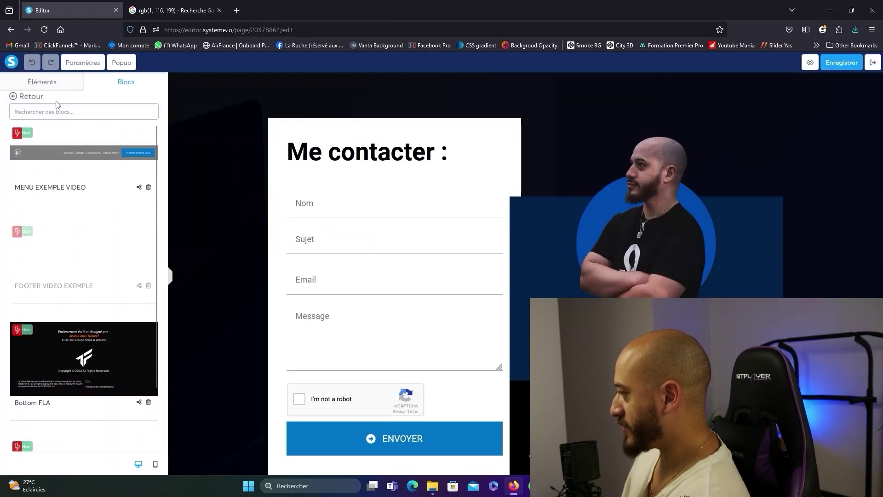
drag(47, 159, 296, 95)
scroll(235, 171, down, 8)
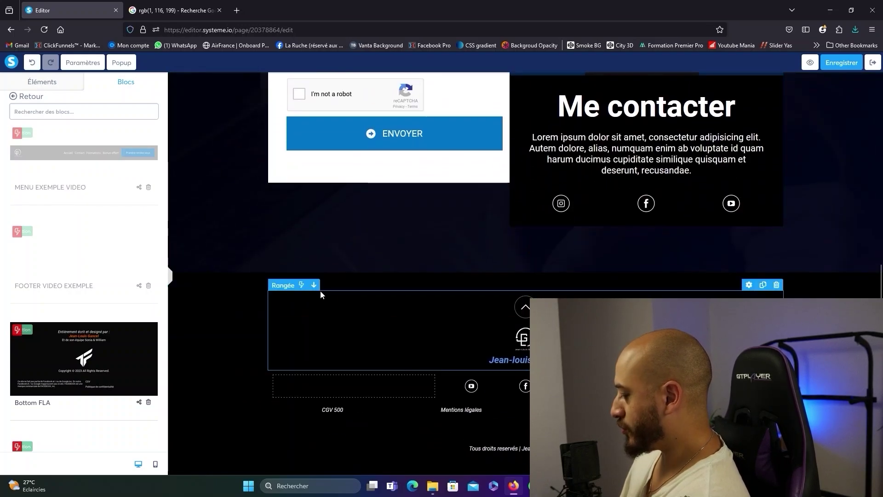
scroll(319, 292, up, 4)
scroll(319, 291, up, 4)
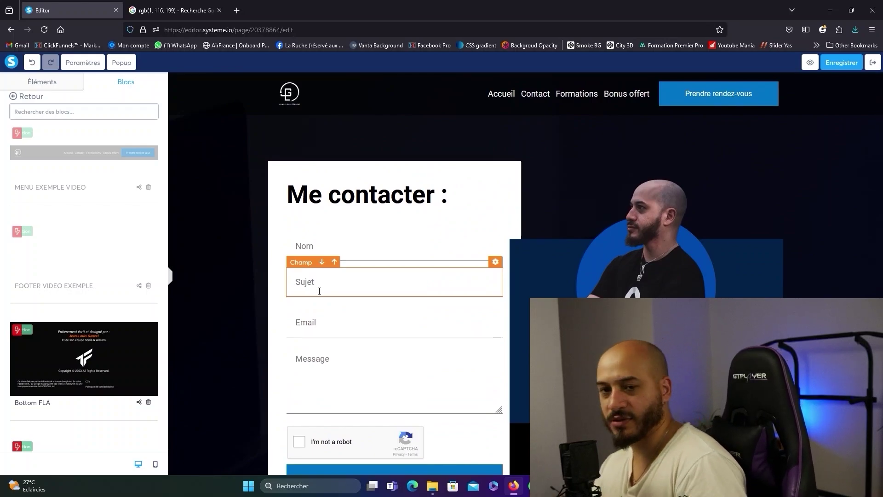
key(F5)
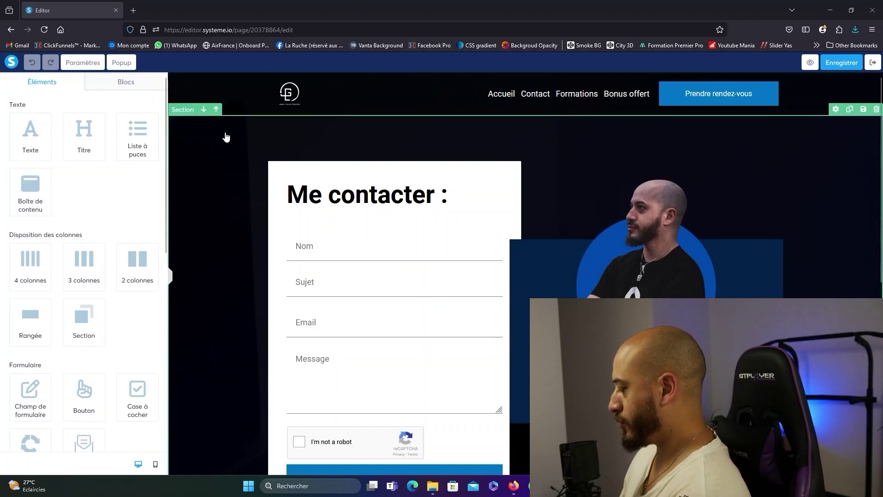
Set the contact page's default text font to the Google font Montserrat.
click(85, 66)
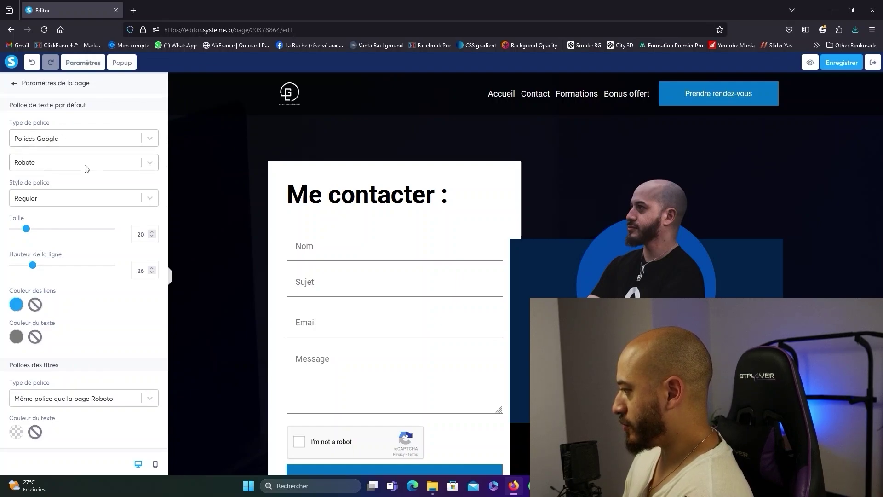
click(69, 164)
click(55, 210)
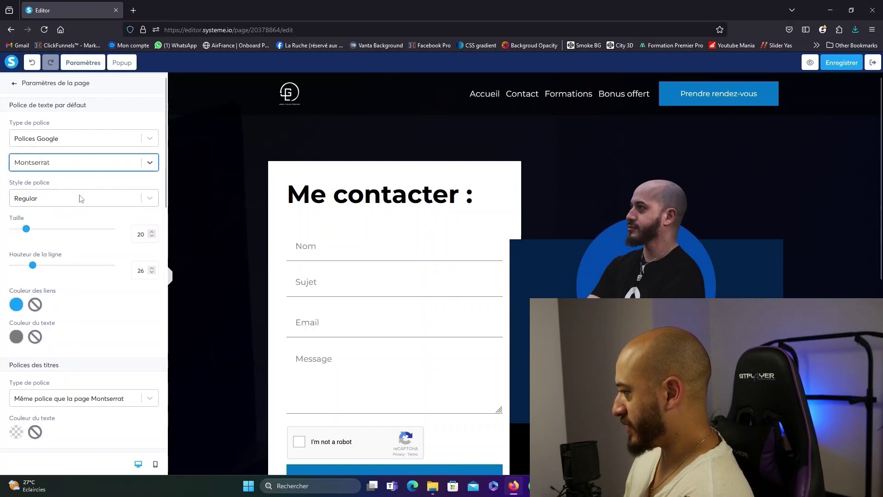
Set the contact page's heading font to the Google font Poppins in the Regular style.
scroll(72, 165, down, 4)
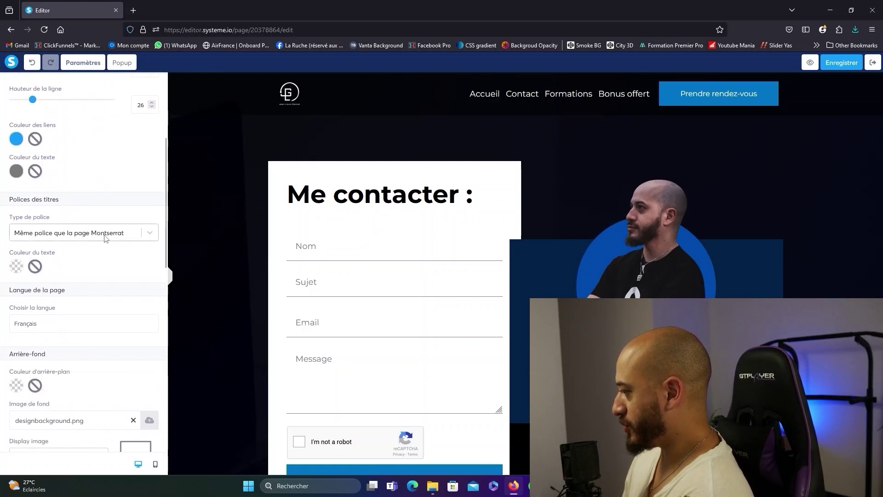
click(105, 237)
click(75, 287)
click(83, 260)
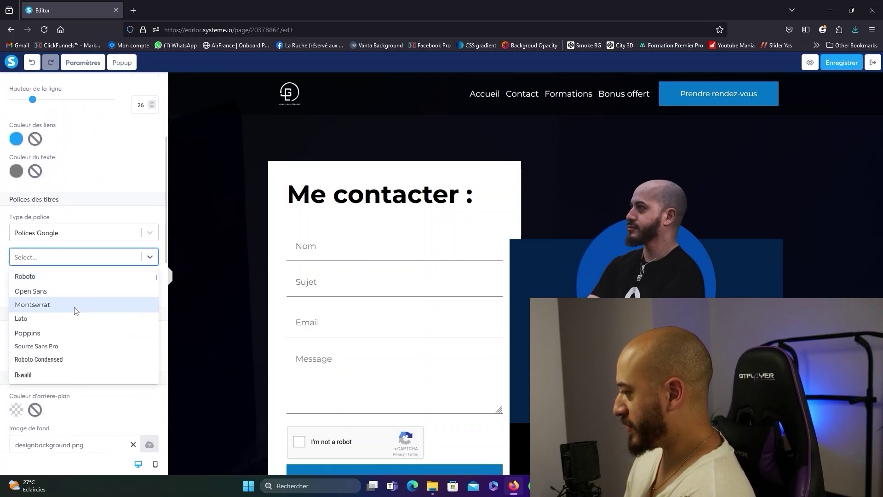
click(69, 333)
click(83, 290)
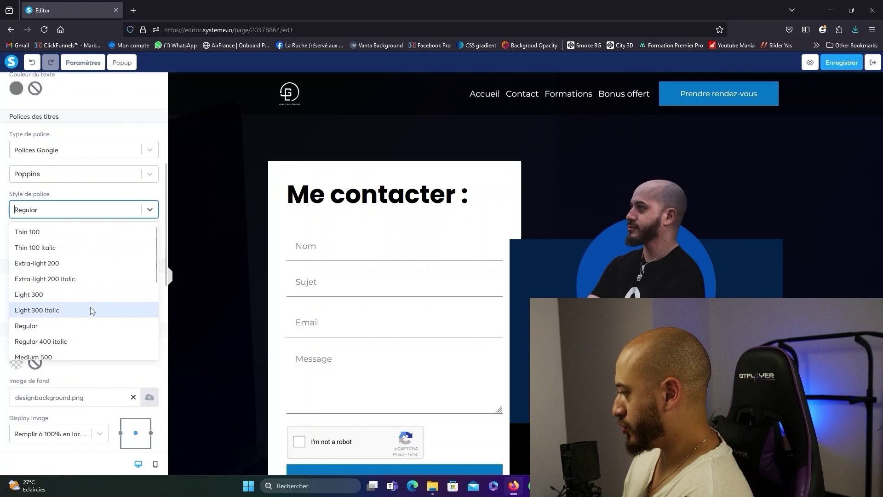
click(84, 332)
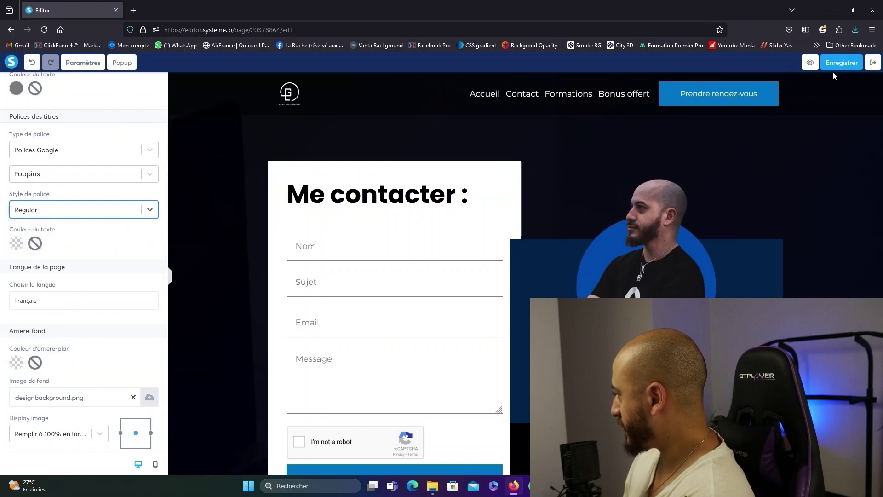
Set the contact page's SEO title to "Me contacter" and fill in the author's full name.
scroll(121, 245, down, 7)
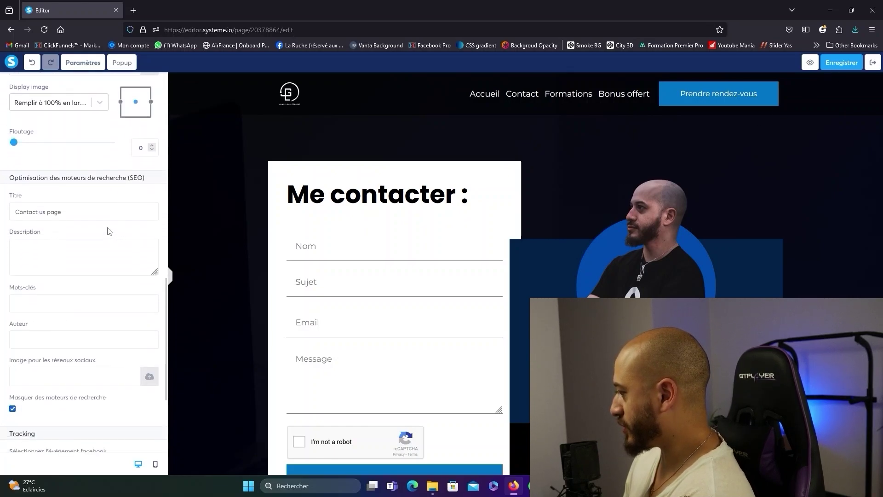
drag(77, 213, 19, 215)
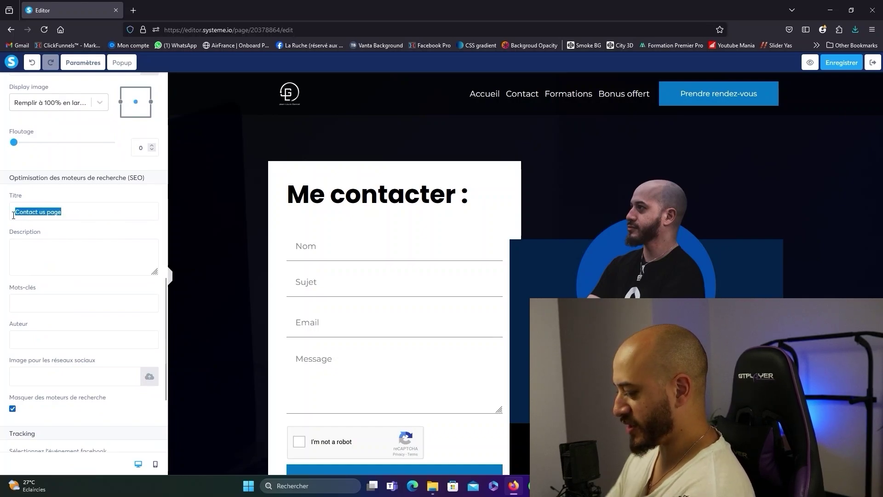
text(Me contacter)
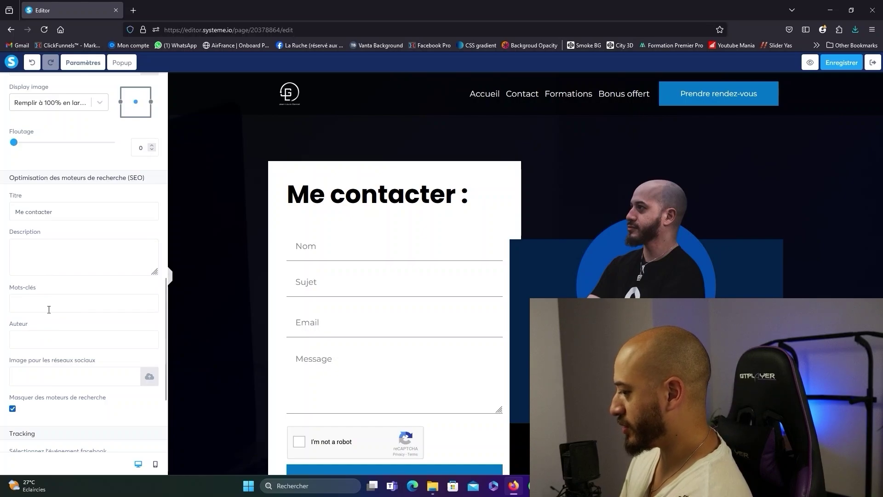
click(46, 338)
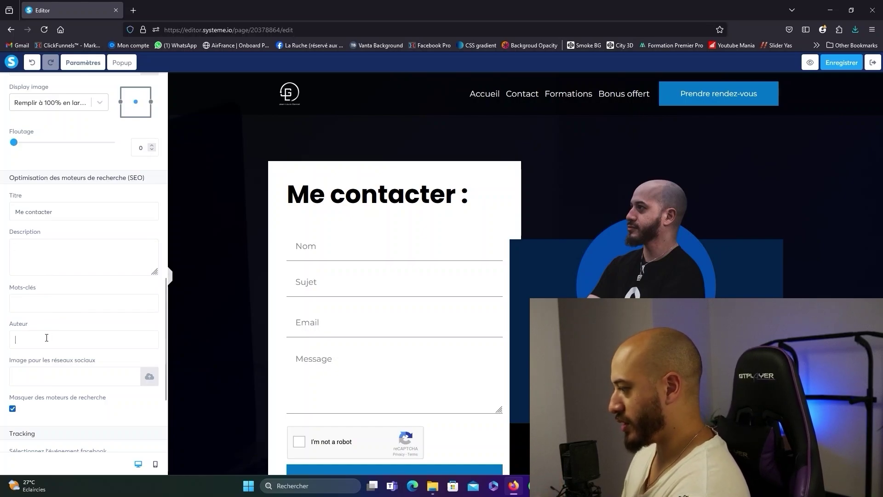
text(Jean-Louis Gancel)
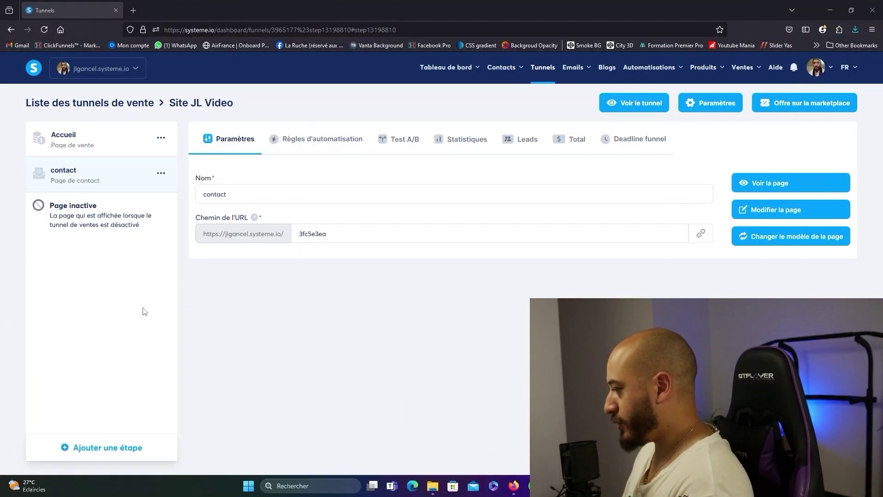
Add a funnel step named "Catalogue formation" of type Page de vente to Site JL Video.
click(101, 451)
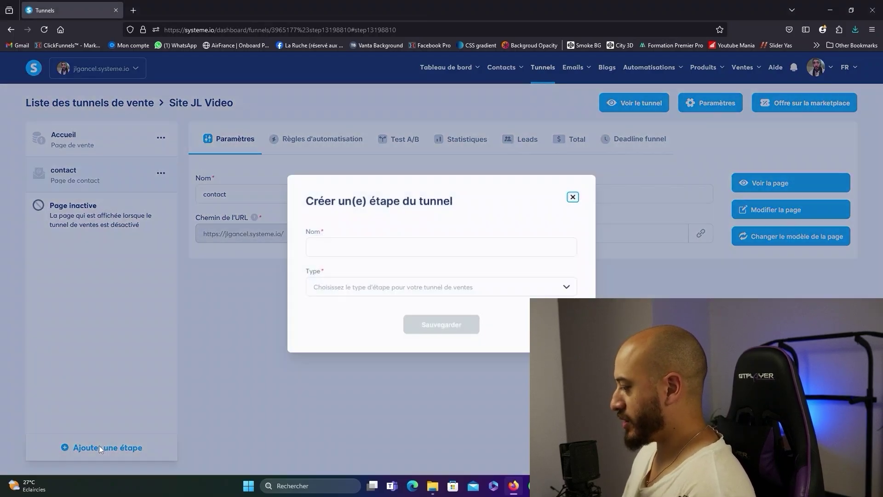
click(352, 247)
text(Catalogue formation)
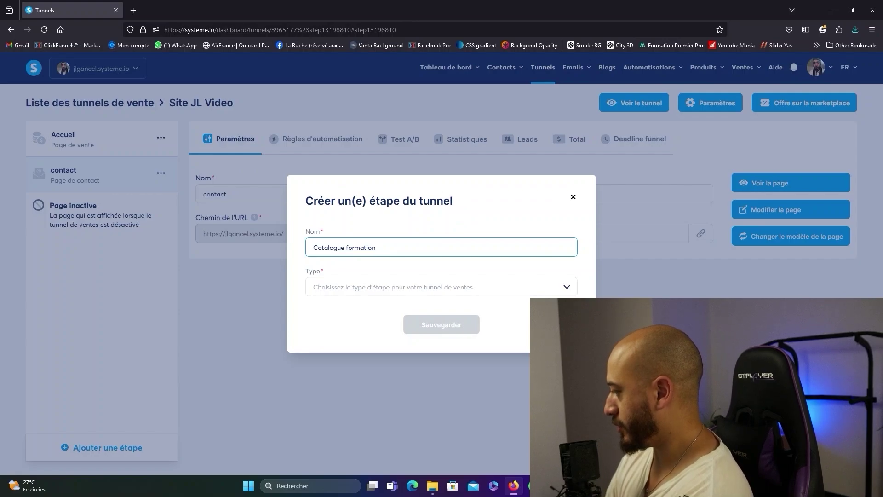
click(368, 287)
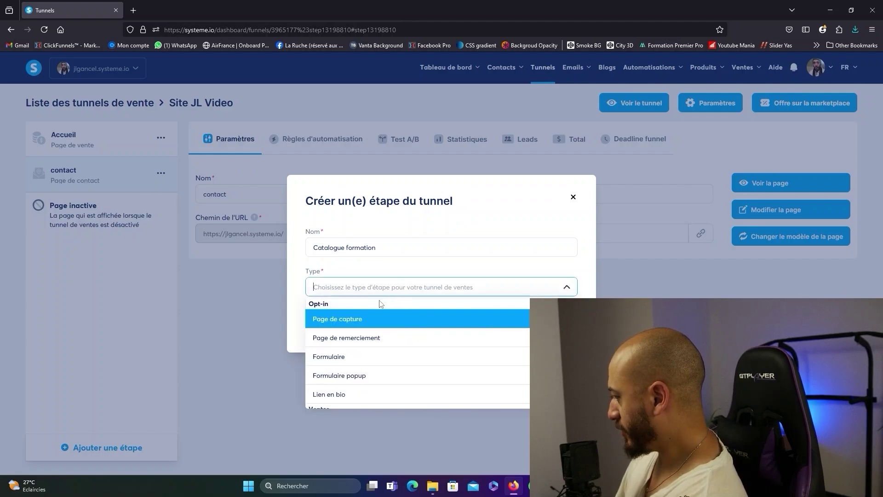
scroll(370, 342, down, 2)
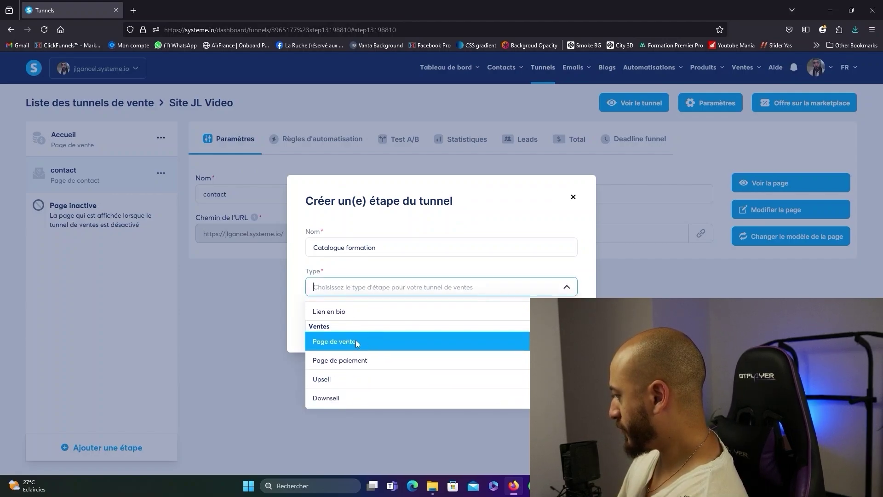
click(359, 346)
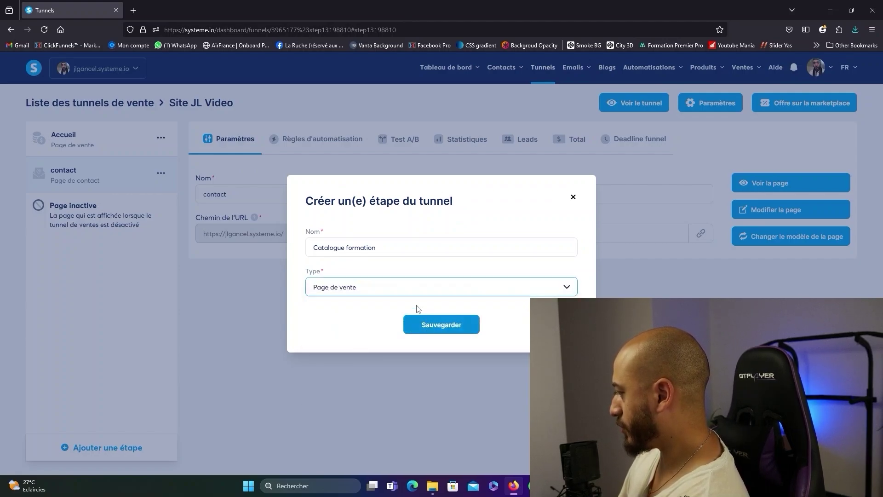
click(418, 326)
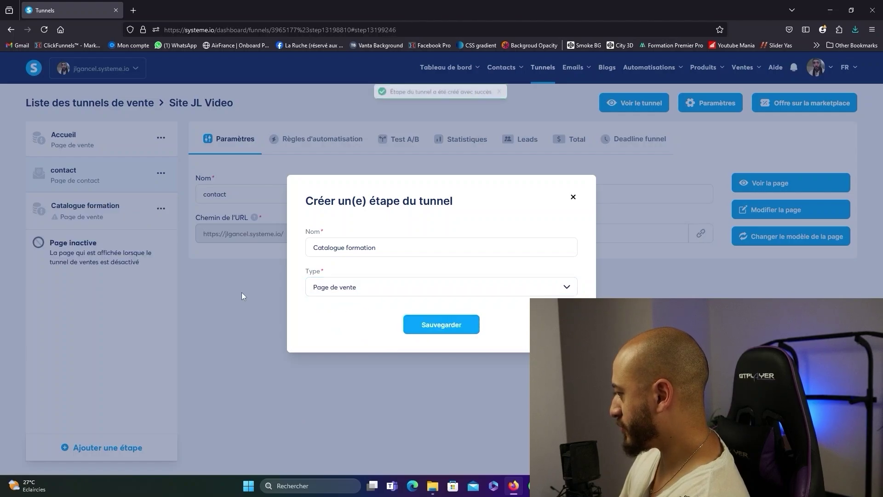
Choose the blank page template for the Catalogue formation step and open it for editing.
scroll(241, 291, down, 4)
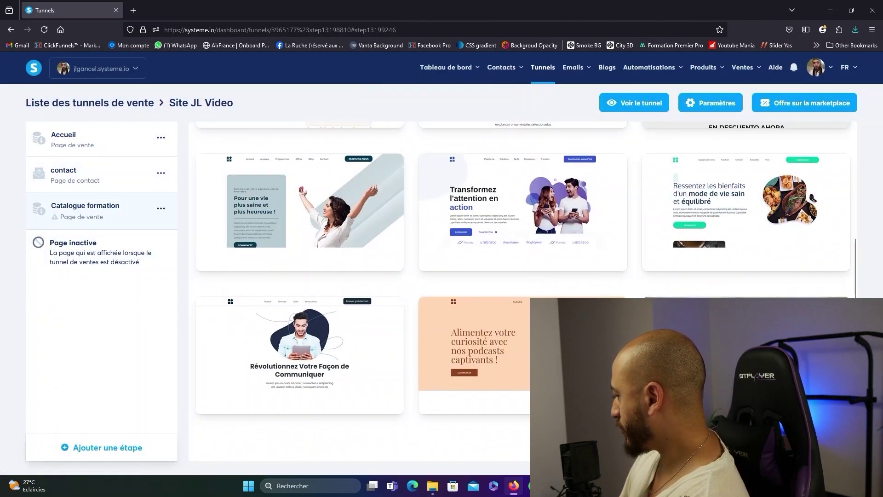
scroll(621, 276, down, 8)
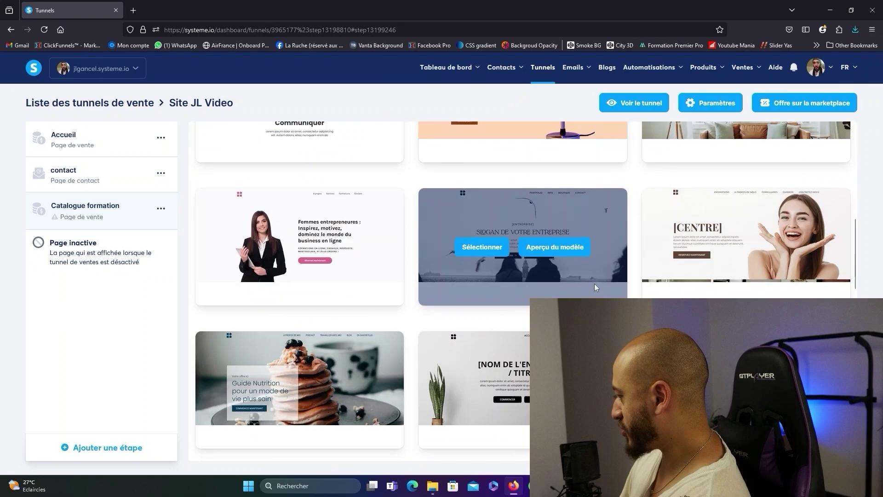
scroll(516, 265, down, 3)
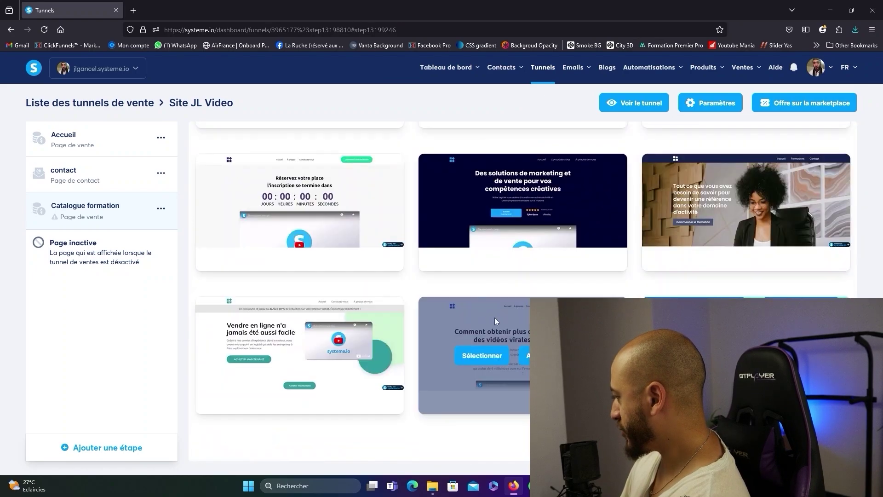
scroll(395, 247, down, 5)
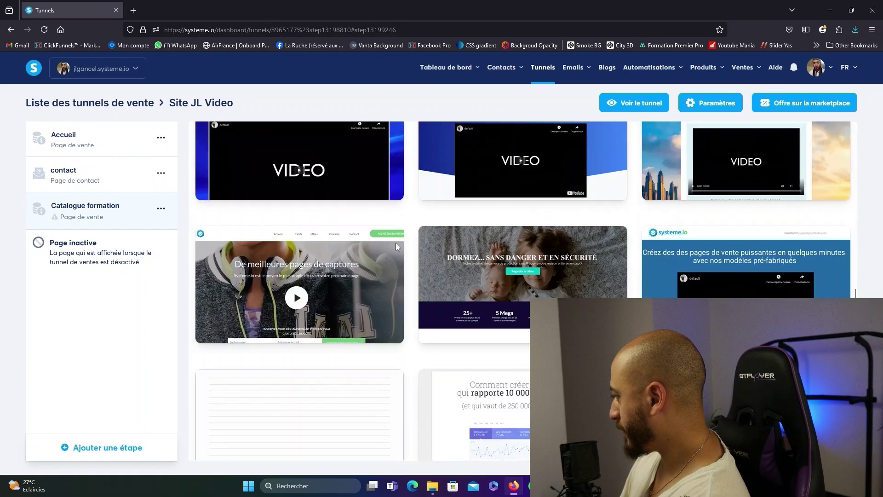
scroll(395, 243, down, 2)
click(265, 357)
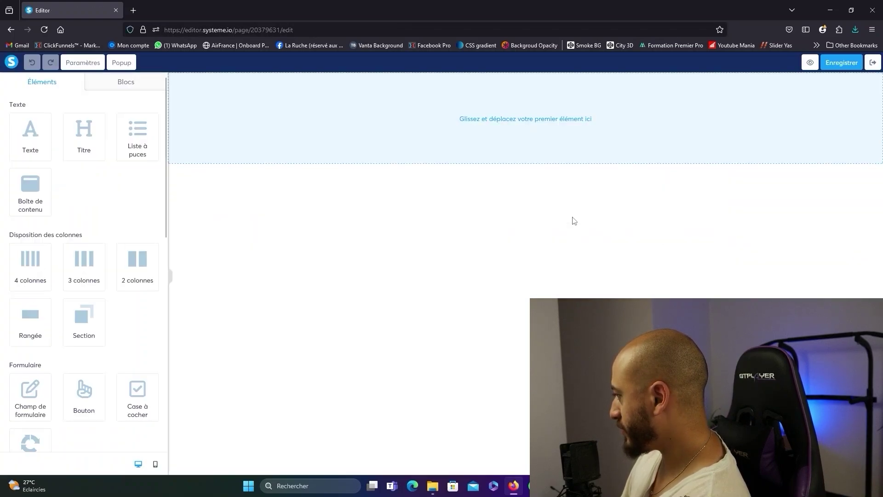
Add a section to the empty Catalogue formation page and give it the background image designbackground.png.
drag(88, 317, 270, 130)
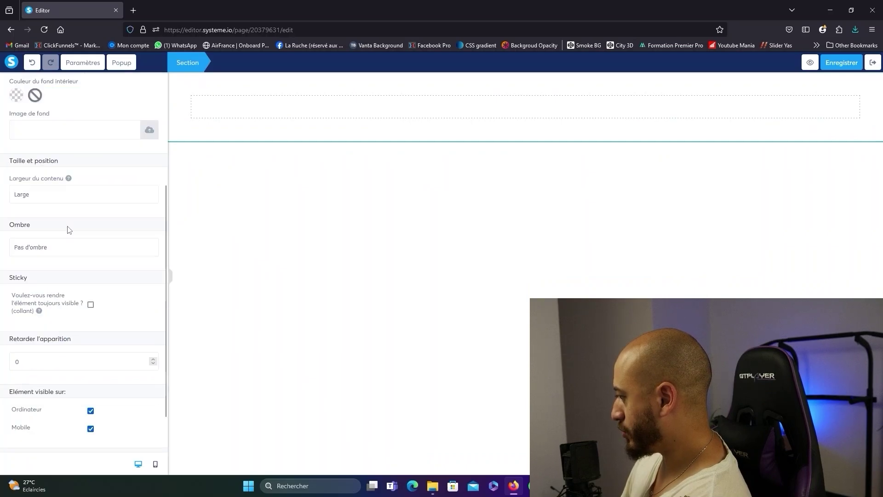
click(427, 217)
click(232, 102)
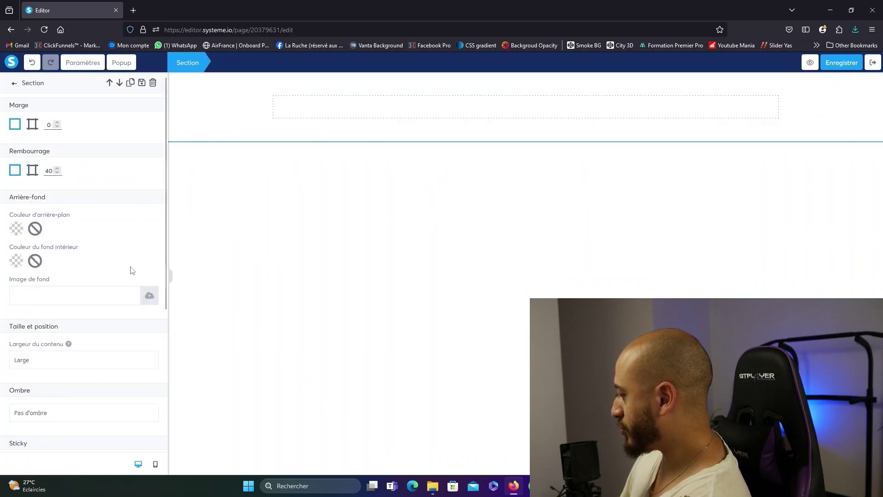
click(149, 294)
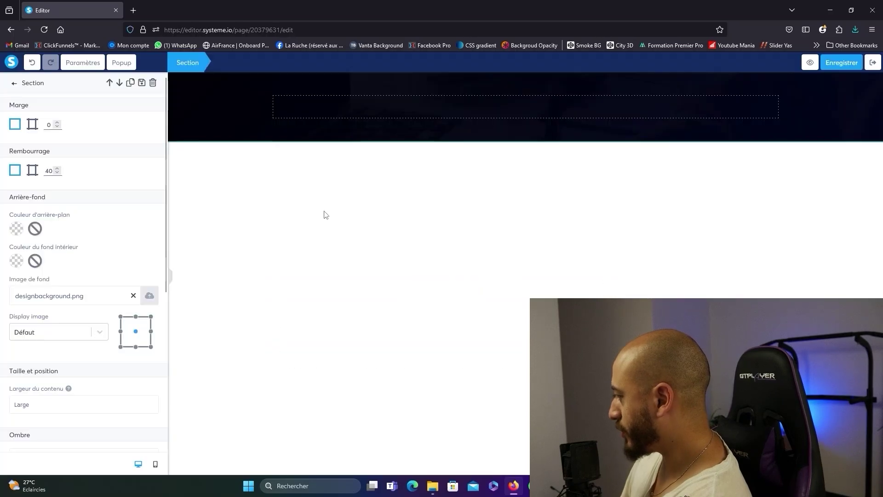
click(326, 214)
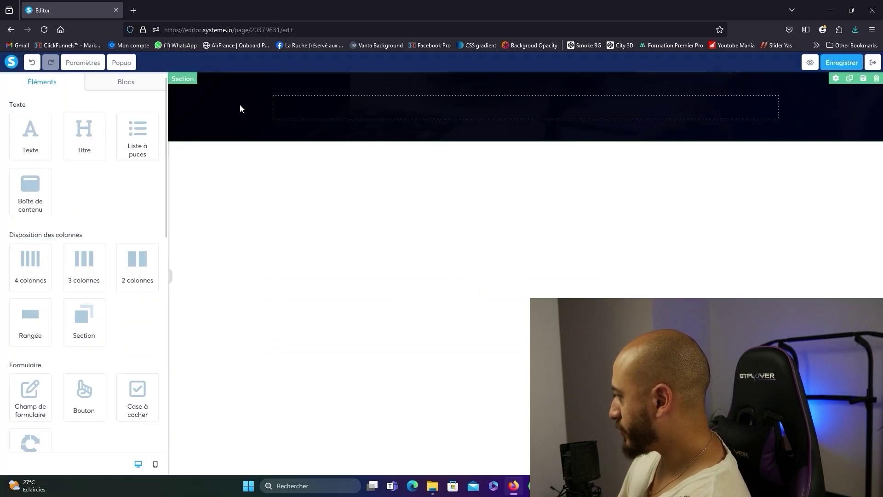
Add a title element to the dark section and replace its placeholder text with "CATALOGUE FORMATION".
click(242, 109)
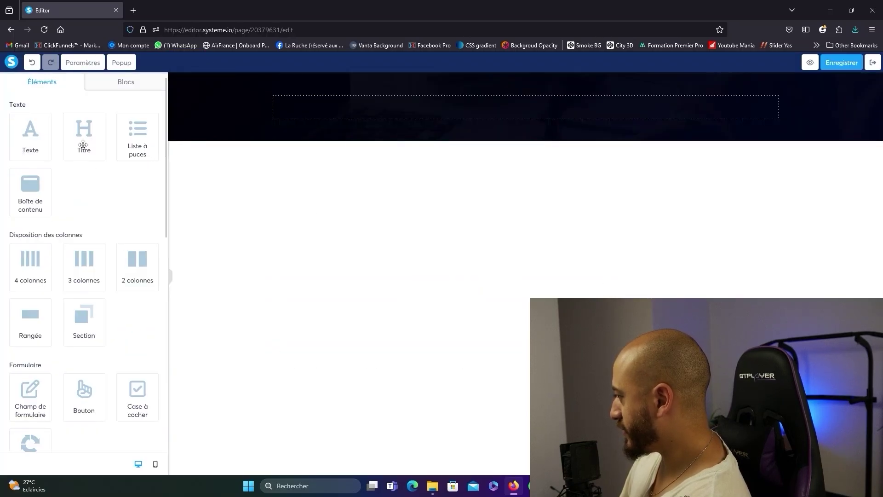
drag(84, 133, 428, 110)
click(498, 115)
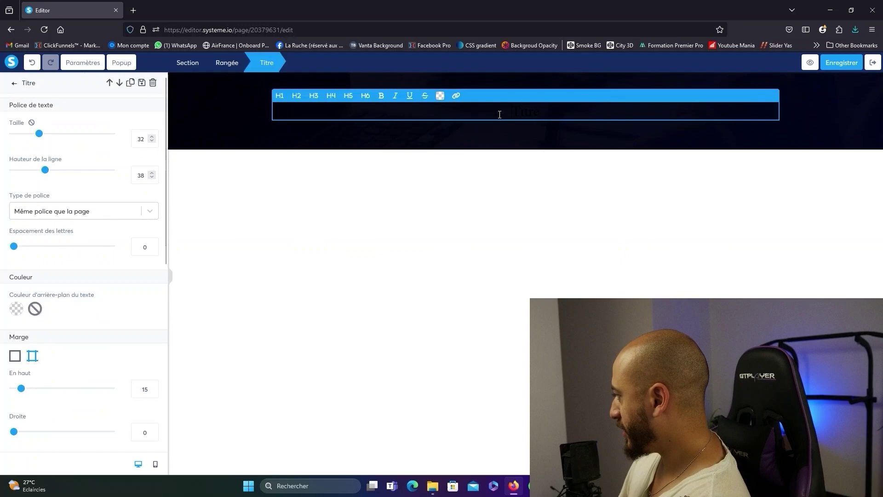
double_click(570, 104)
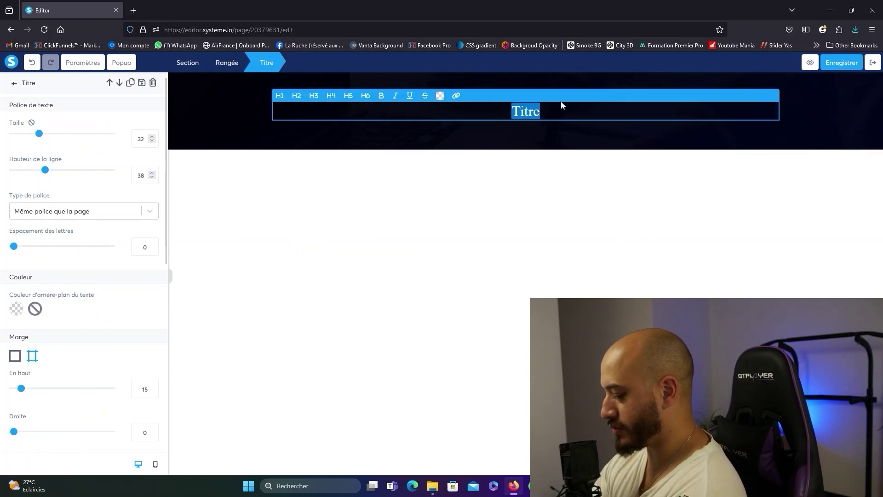
key(BackSpace)
text(CATA)
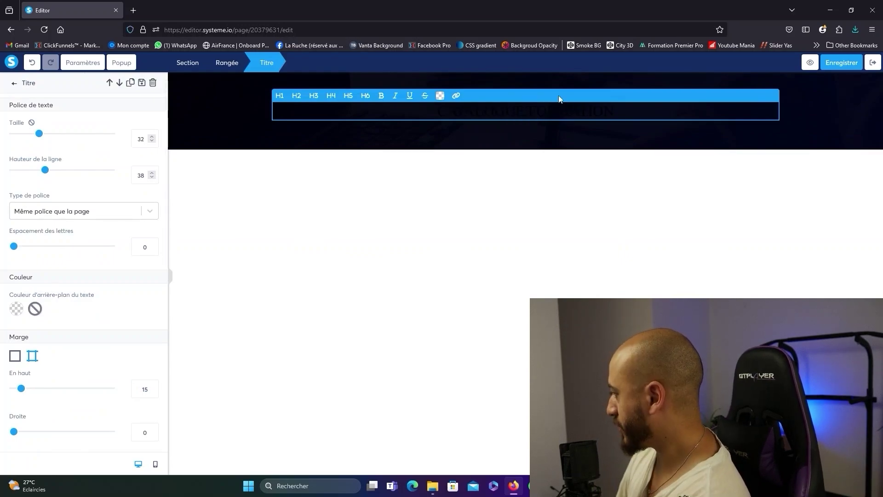
Make the whole "CATALOGUE FORMATION" title text bold and color it white.
drag(619, 110, 398, 110)
click(440, 96)
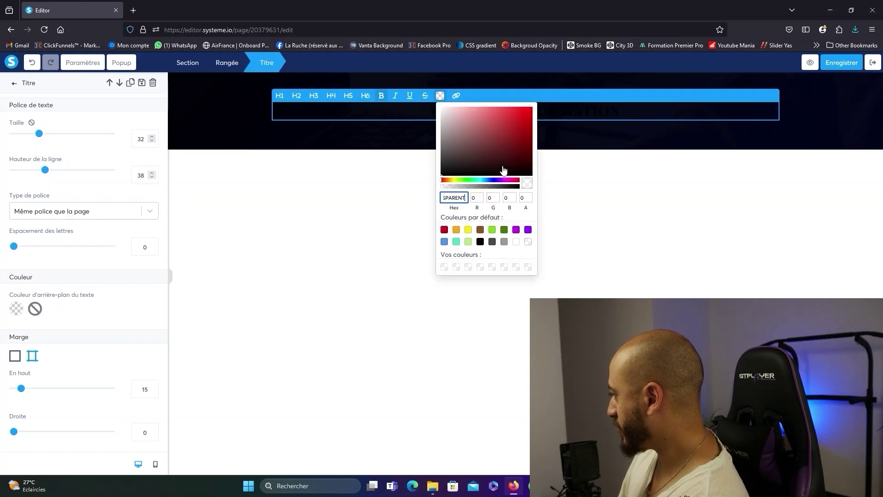
click(479, 232)
click(312, 202)
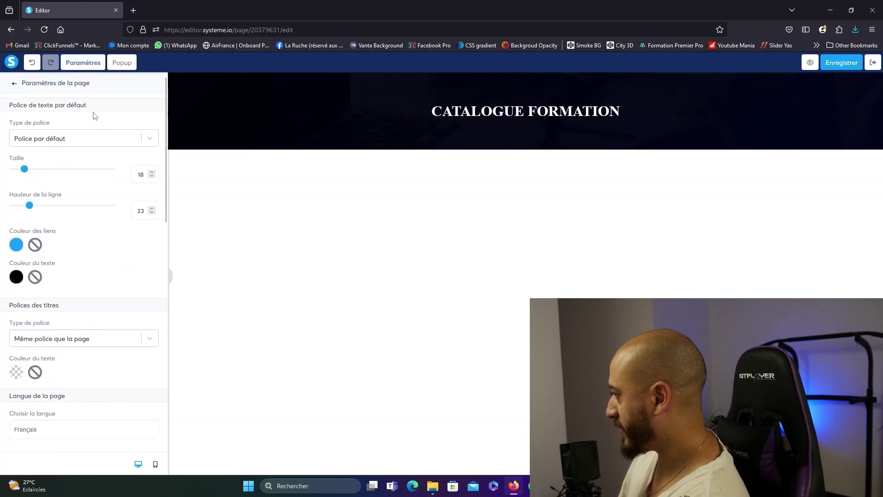
Set the page's default text font to the Google font Montserrat.
click(84, 141)
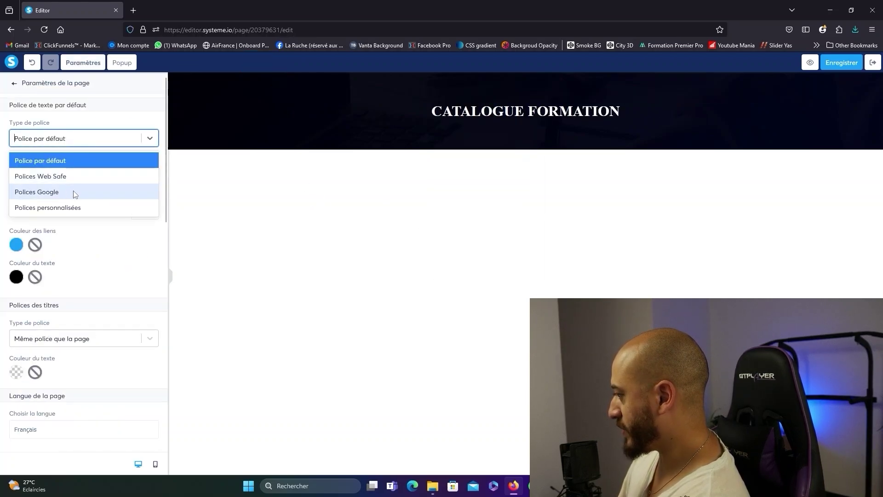
click(73, 190)
click(101, 163)
click(85, 209)
scroll(90, 238, down, 4)
Set the page's heading font to the Google font Poppins.
click(106, 232)
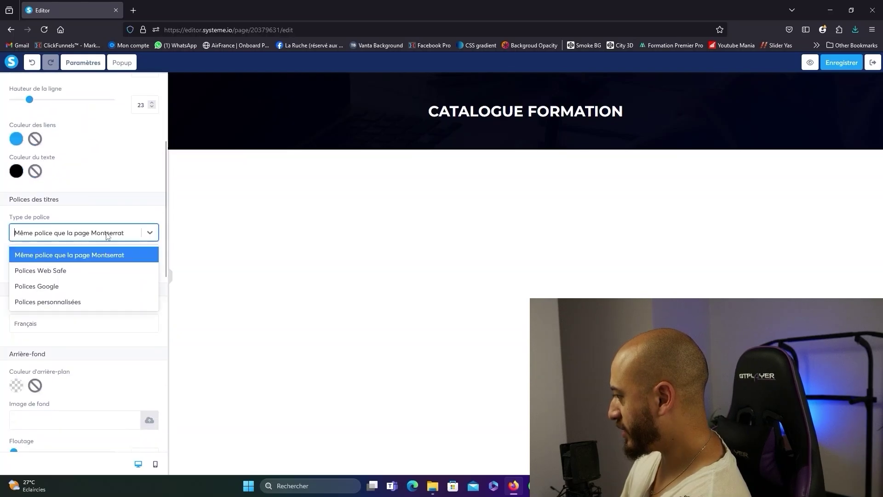
click(67, 285)
click(87, 259)
click(46, 333)
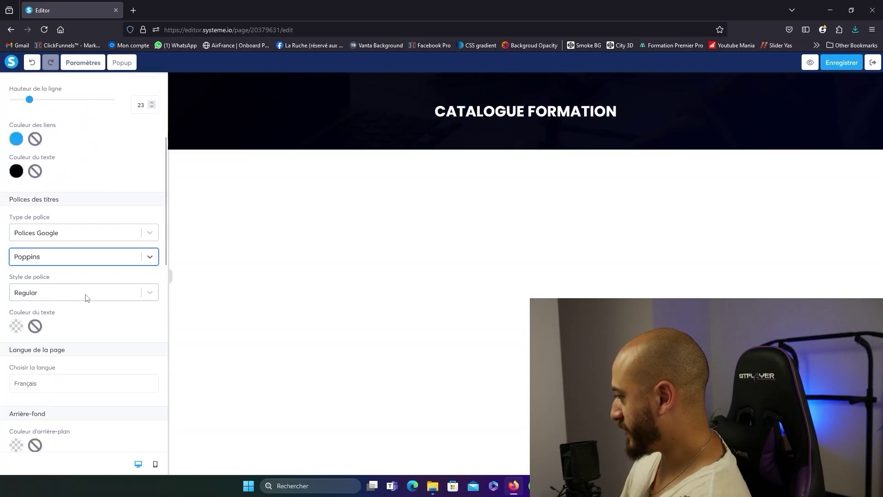
click(319, 227)
Set the "CATALOGUE FORMATION" title's font size to 62 and its line height to 61.
click(524, 111)
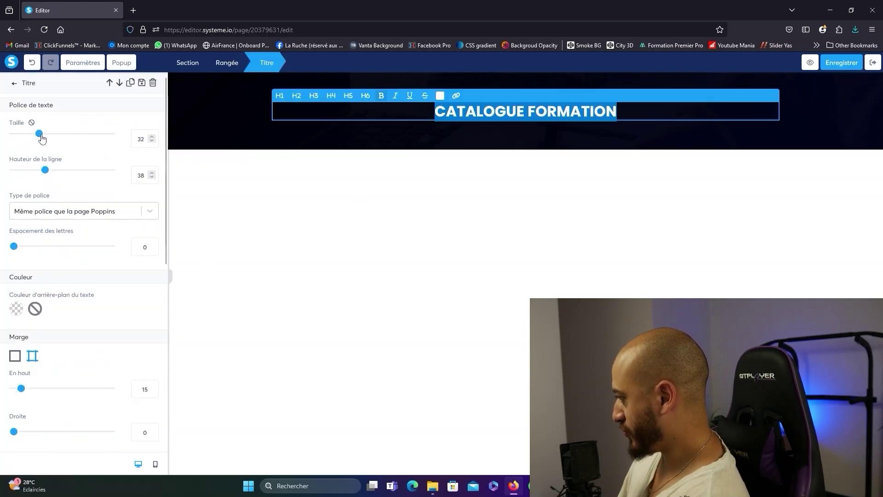
drag(45, 139, 72, 139)
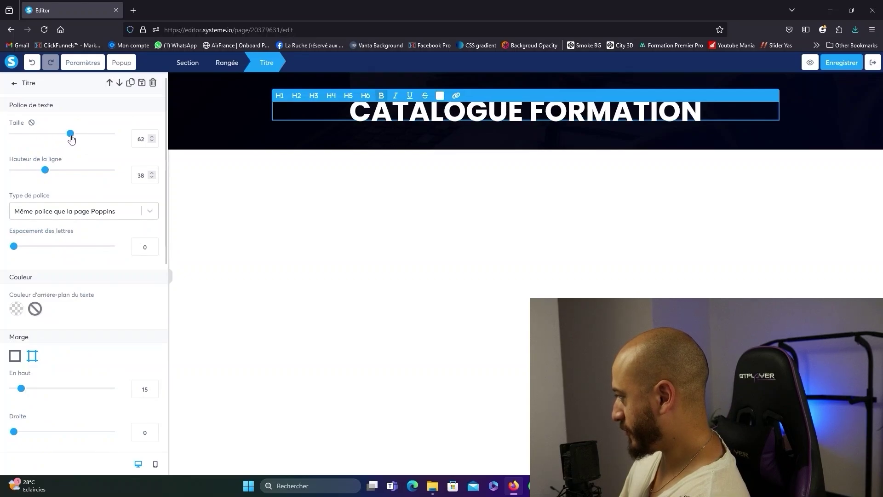
drag(45, 175, 69, 175)
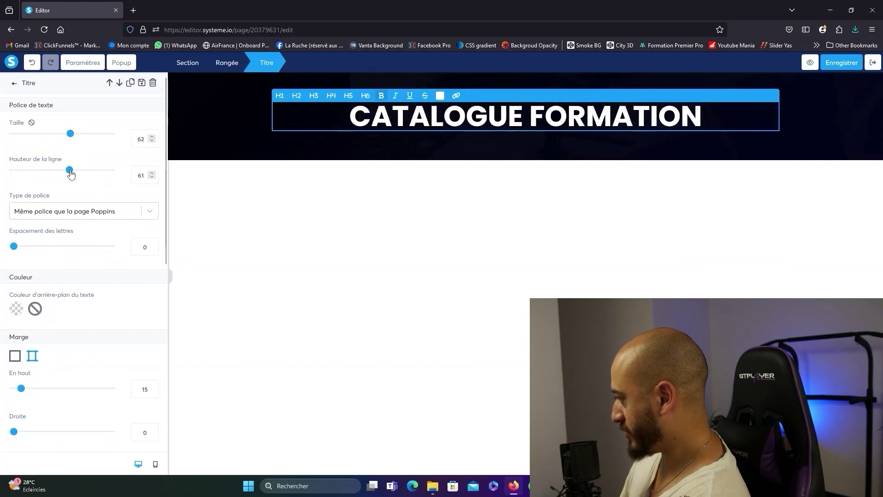
click(341, 189)
Insert the saved block MENU EXEMPLE VIDEO above the title section and FOOTER VIDEO EXEMPLE below it.
click(114, 88)
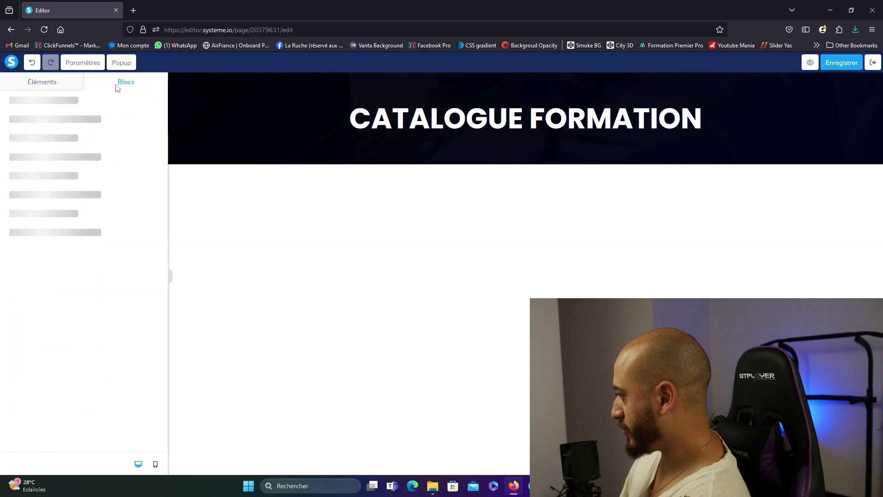
click(142, 118)
drag(69, 257, 270, 211)
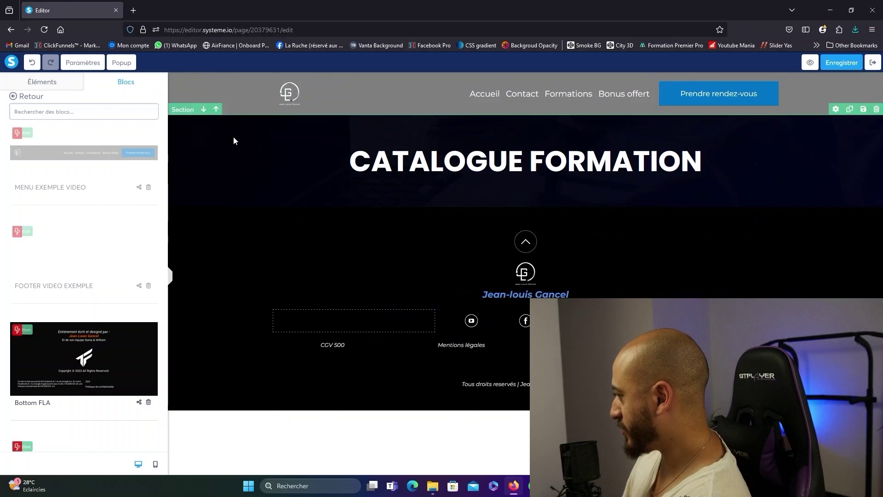
Set the page's background color to black in the page settings.
click(85, 63)
scroll(79, 260, down, 6)
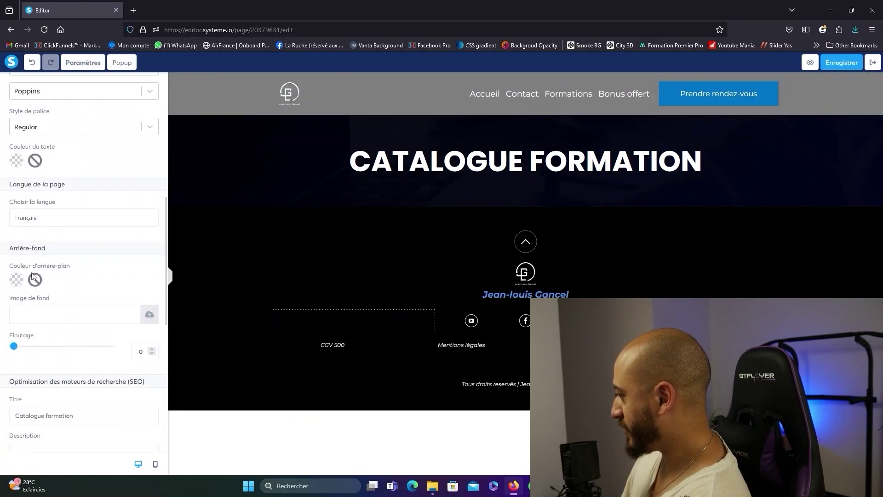
click(18, 280)
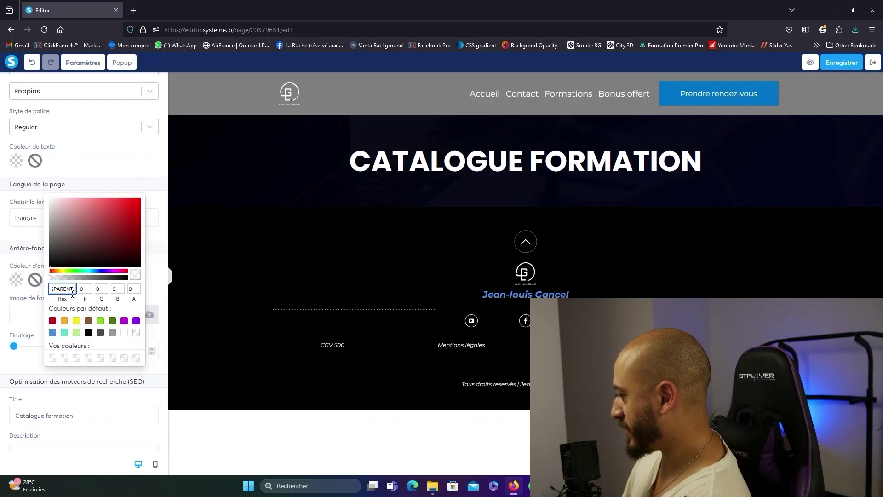
click(88, 332)
click(276, 247)
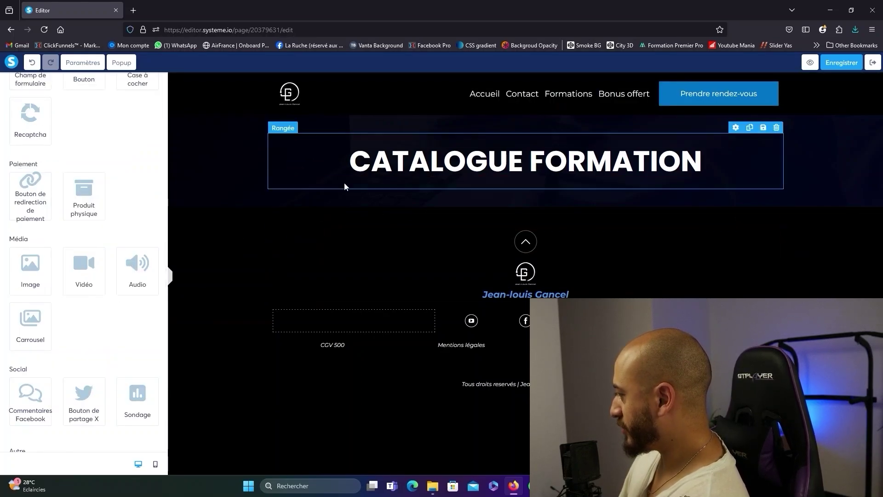
Add a two-column row beneath the "CATALOGUE FORMATION" title and set its top margin to 120.
click(321, 176)
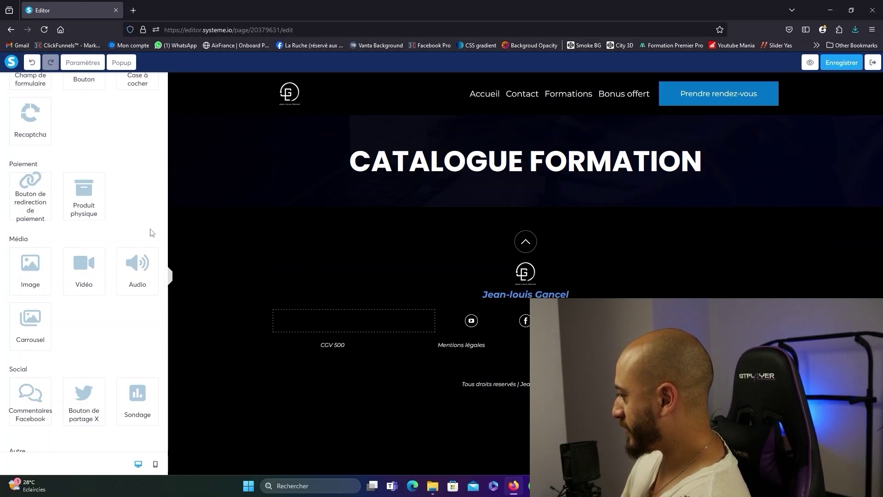
click(240, 175)
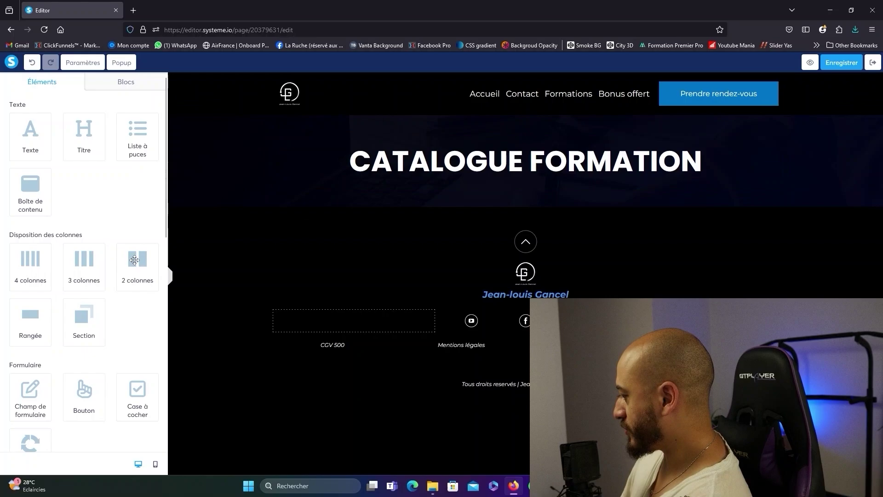
drag(139, 261, 348, 191)
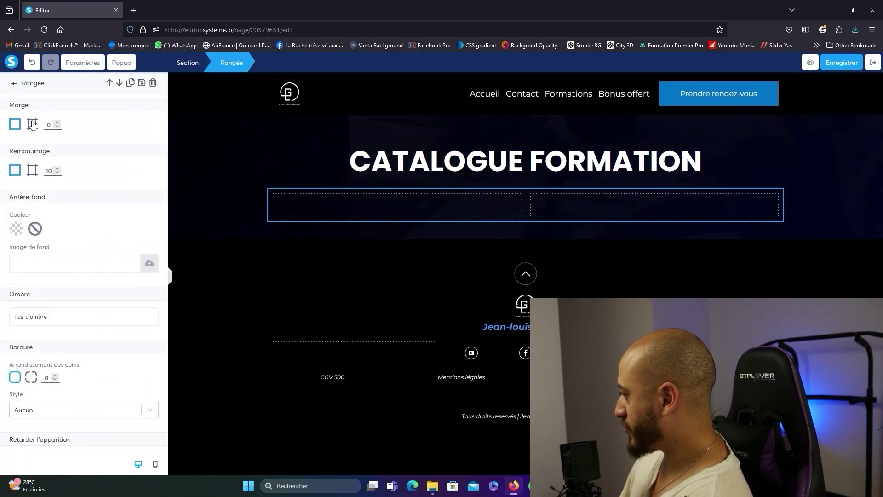
click(32, 124)
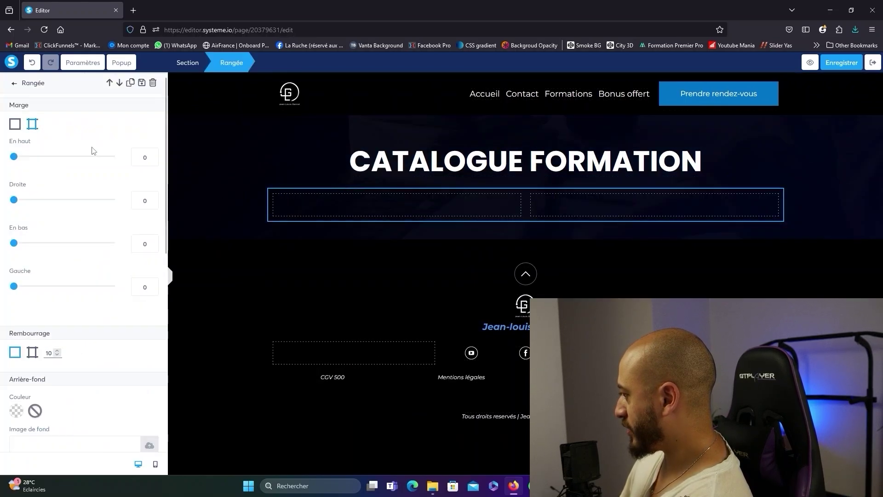
click(136, 158)
text(12)
key(Escape)
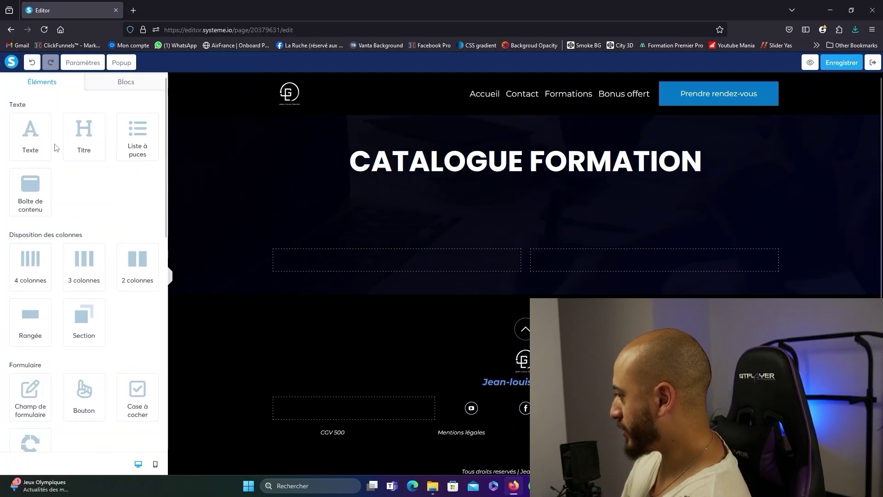
Add a lorem ipsum text element beneath the "CATALOGUE FORMATION" title and color all its text white.
click(284, 192)
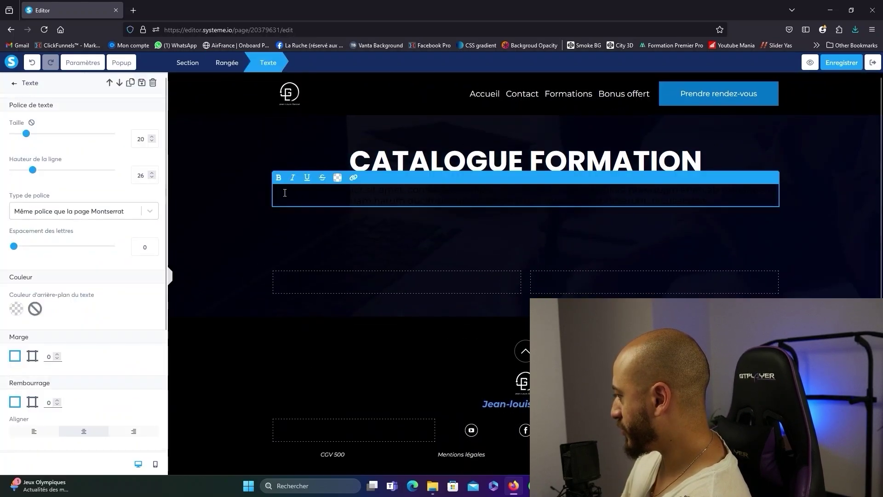
drag(315, 191, 750, 205)
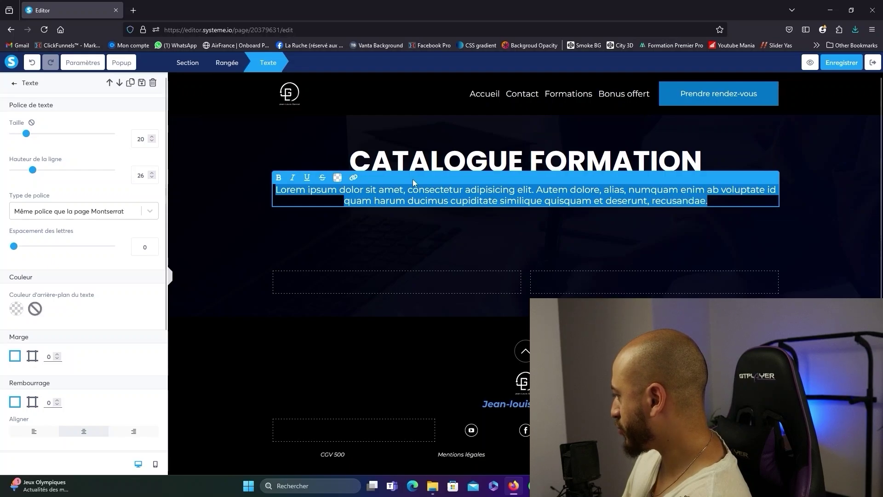
click(337, 177)
key(Escape)
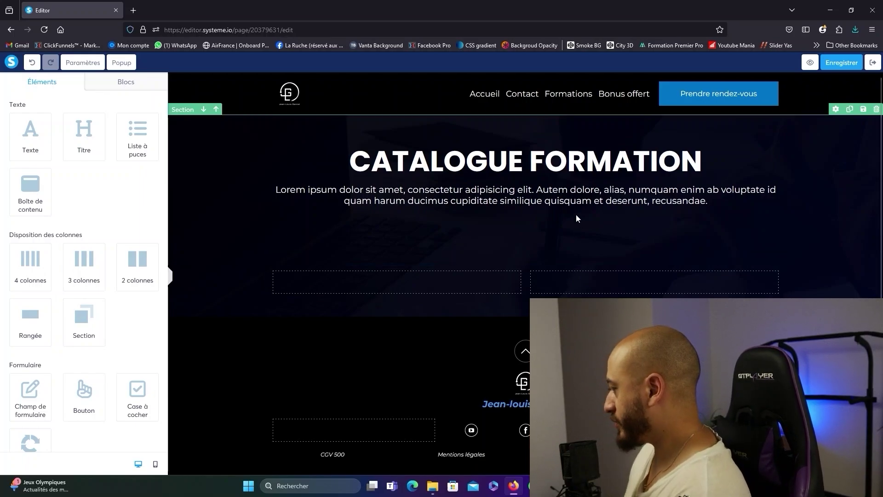
Give the empty two-column row a white background color.
click(481, 272)
scroll(92, 226, down, 3)
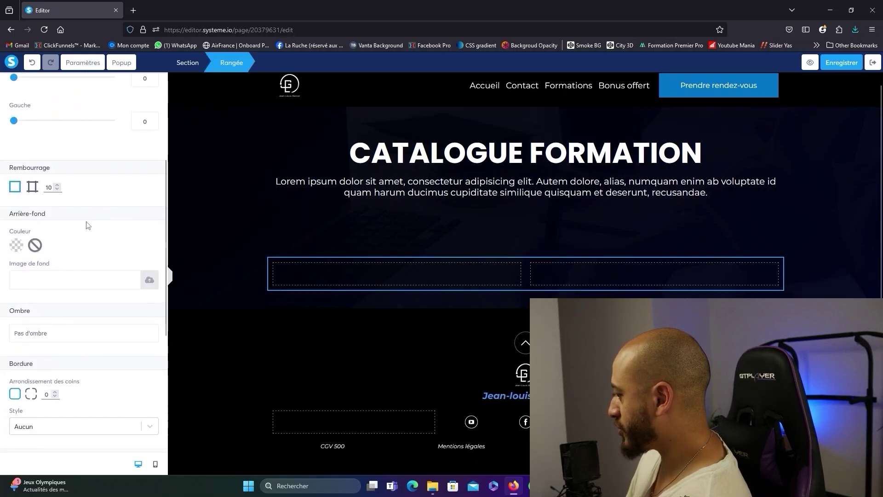
click(17, 245)
click(283, 249)
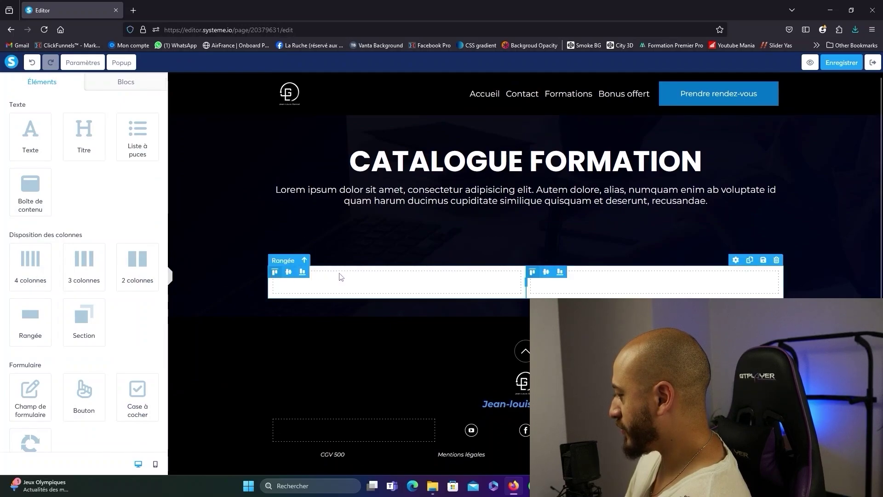
Set the white two-column row's right and left margins to 150.
click(339, 276)
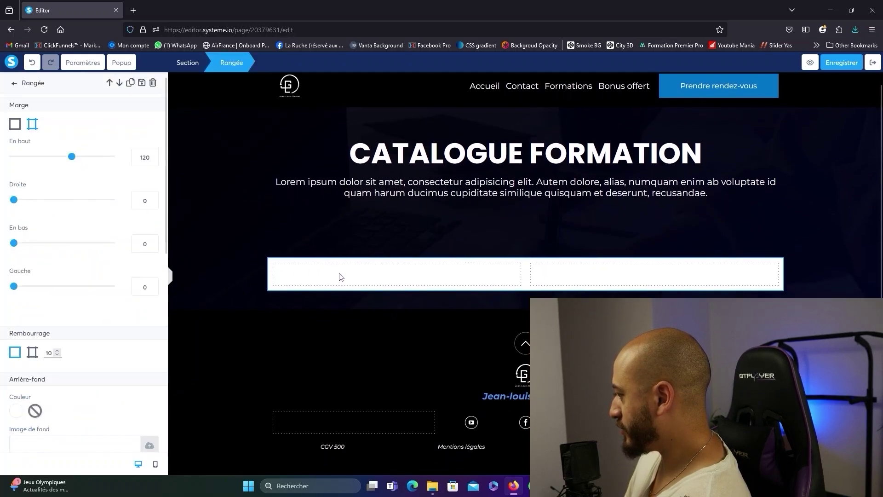
scroll(69, 226, down, 3)
scroll(69, 227, down, 3)
scroll(82, 234, up, 10)
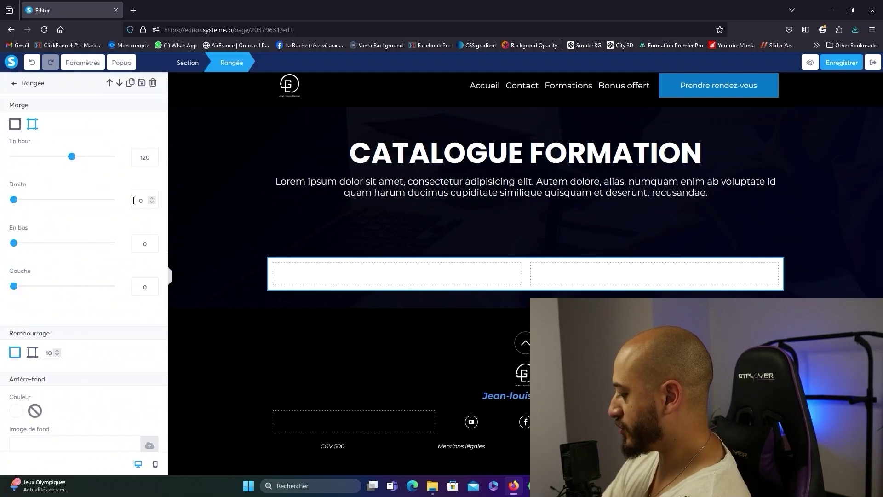
double_click(140, 201)
text(150)
double_click(142, 287)
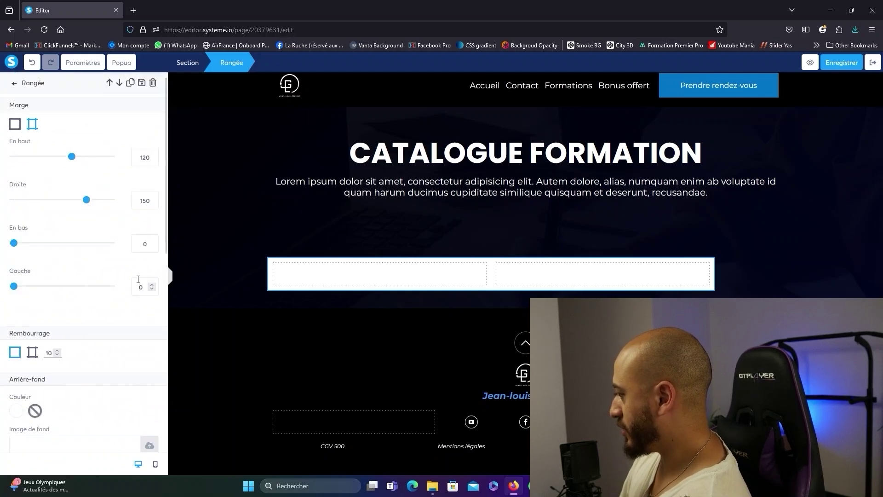
text(150)
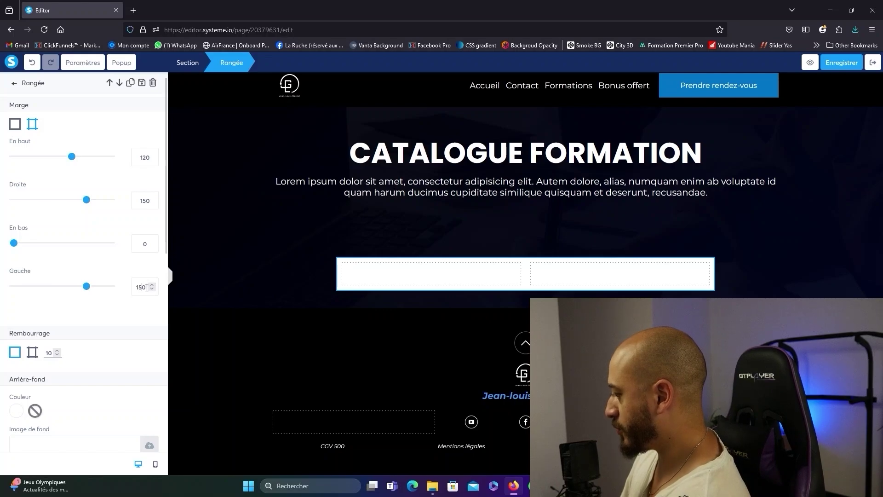
Set the white row's left and right margins to 100 and its top margin to 80, and save the page.
double_click(142, 287)
text(100)
double_click(142, 201)
text(100)
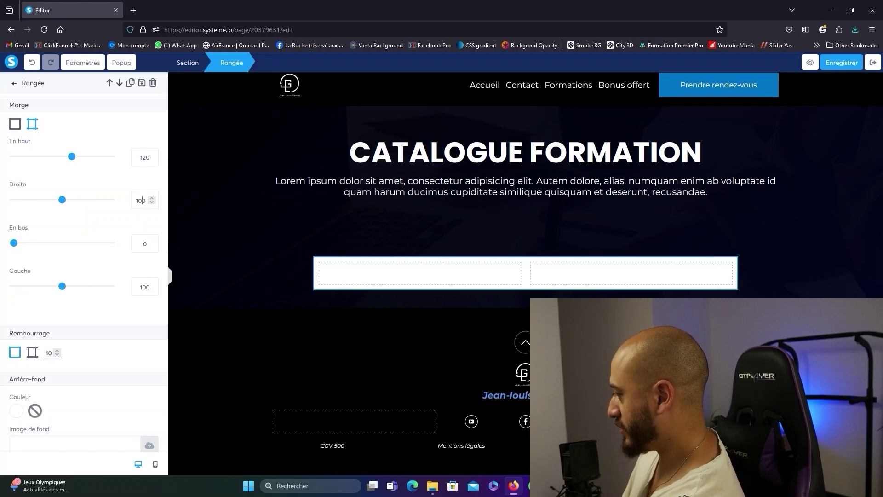
drag(74, 158, 56, 159)
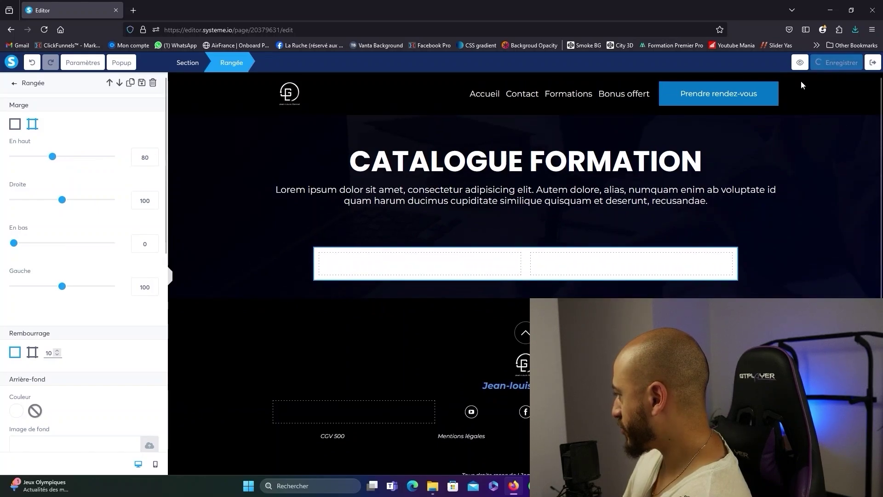
Narrow the white row's first column to about a third of the row's width, widening the second column.
click(562, 270)
scroll(547, 258, down, 1)
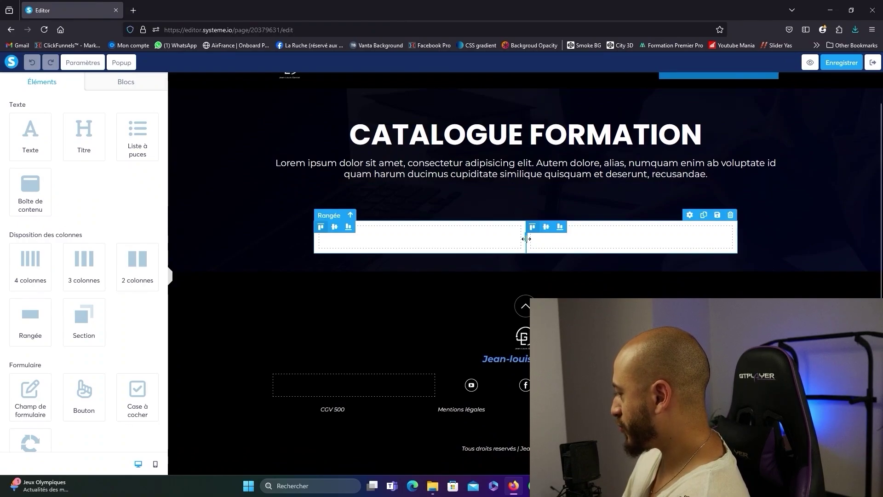
drag(508, 243, 462, 247)
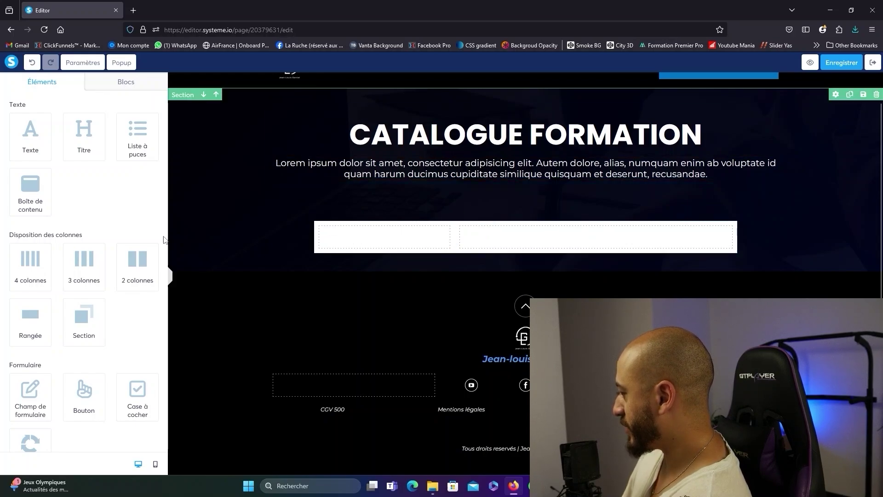
Add an image element to the white row's narrow first column and load the MASTERCLASS DESIGN monitor picture into it.
scroll(46, 258, down, 7)
drag(32, 271, 389, 238)
click(384, 258)
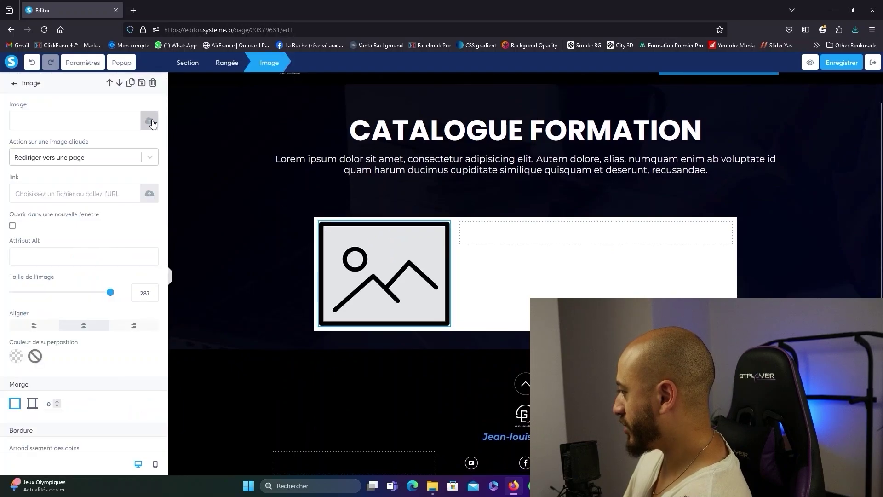
click(150, 120)
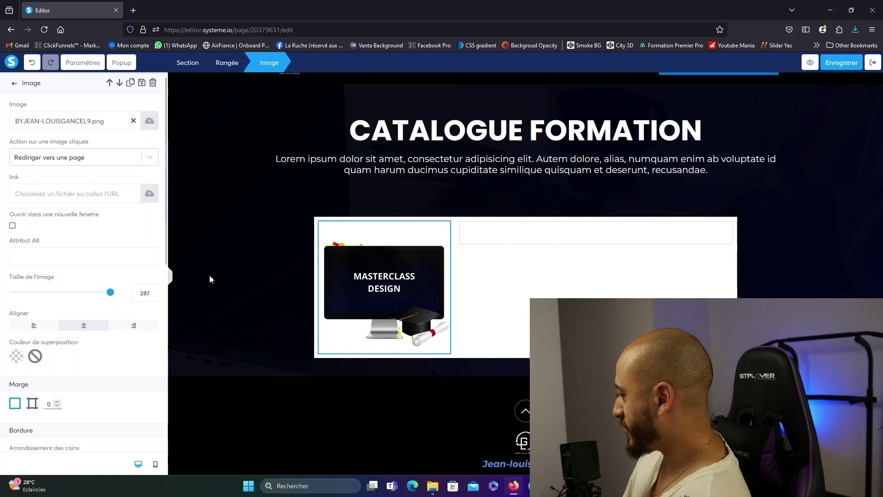
Set the MASTERCLASS DESIGN image's top margin to -50 and its left margin to -100.
scroll(87, 309, down, 4)
click(32, 238)
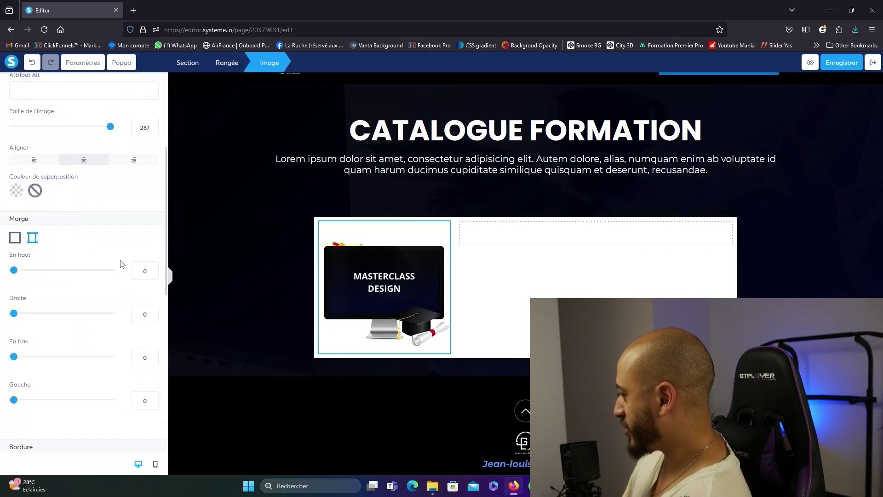
click(151, 273)
click(152, 274)
click(152, 273)
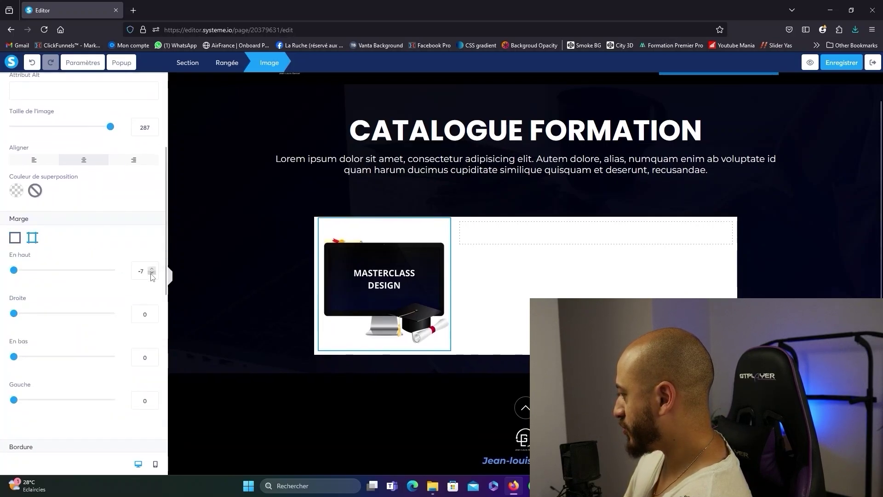
click(152, 274)
click(152, 274)
click(152, 274)
click(152, 274)
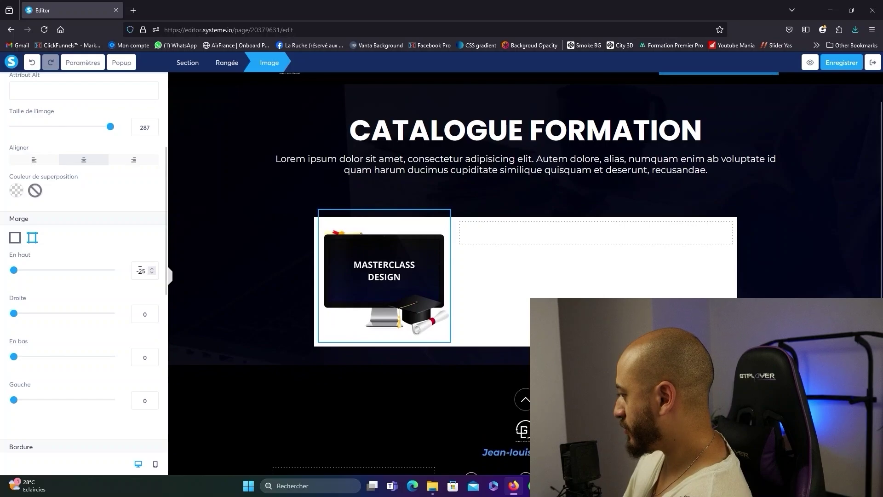
text(-50)
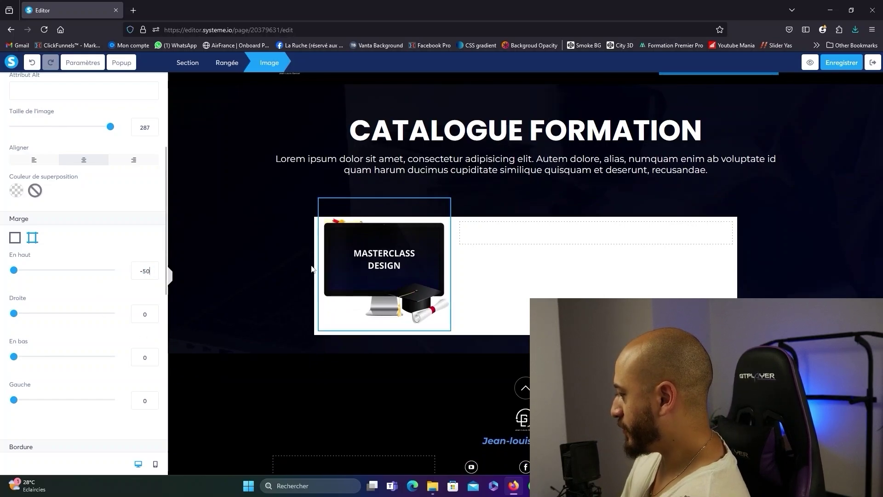
double_click(140, 400)
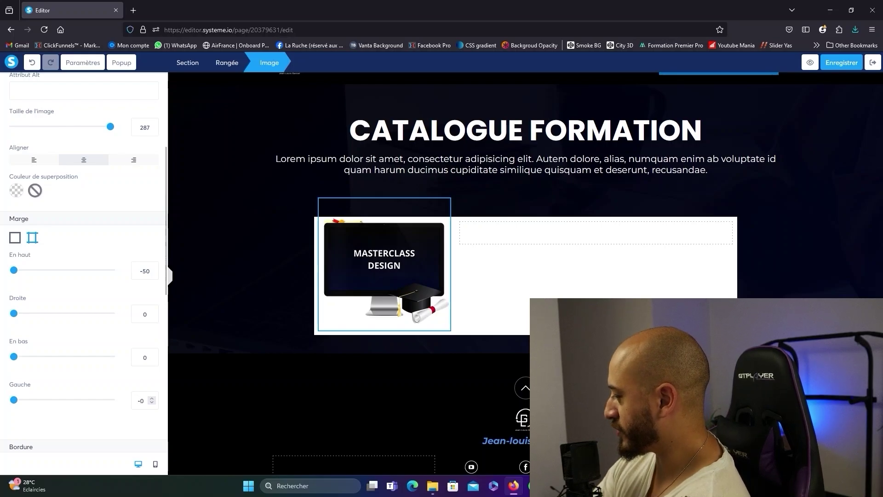
text(-100)
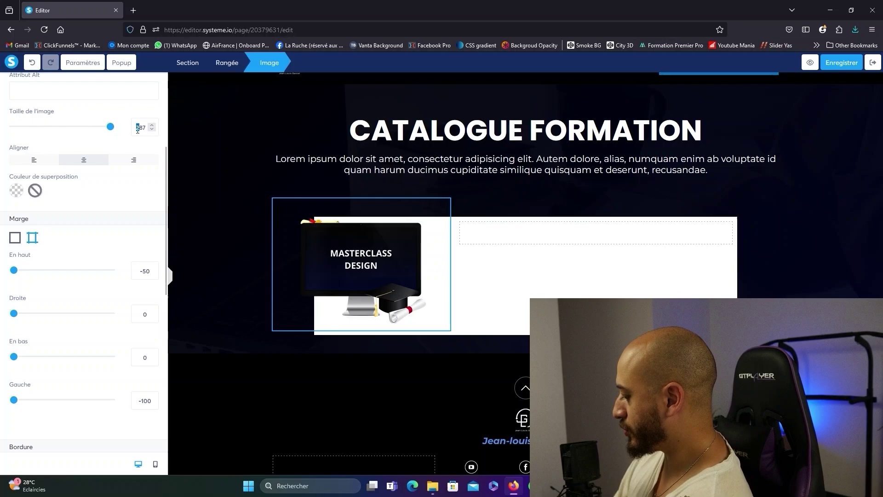
Set the image size to 387 and reduce its top margin beyond -58 so the monitor rises above the white row.
key(Return)
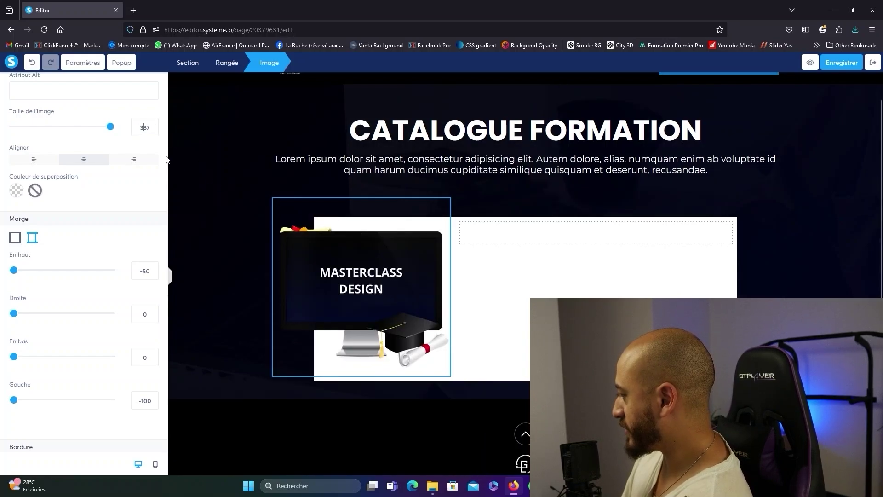
click(152, 274)
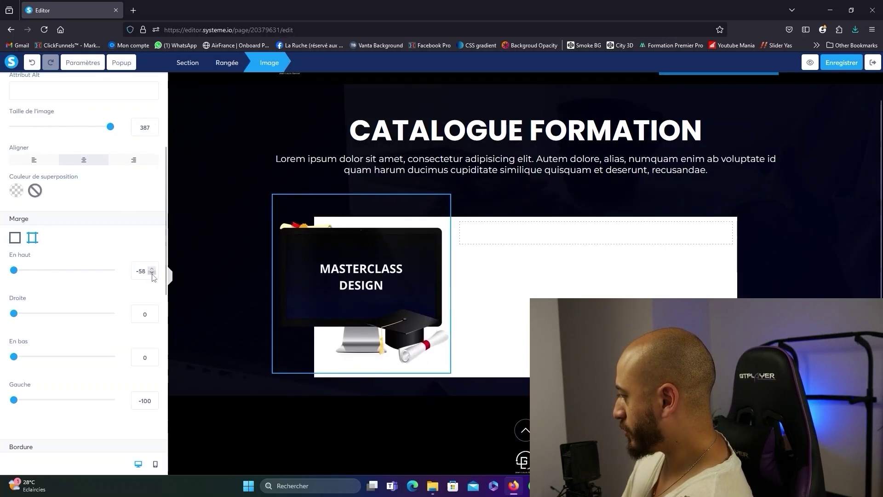
drag(151, 273, 151, 273)
click(582, 256)
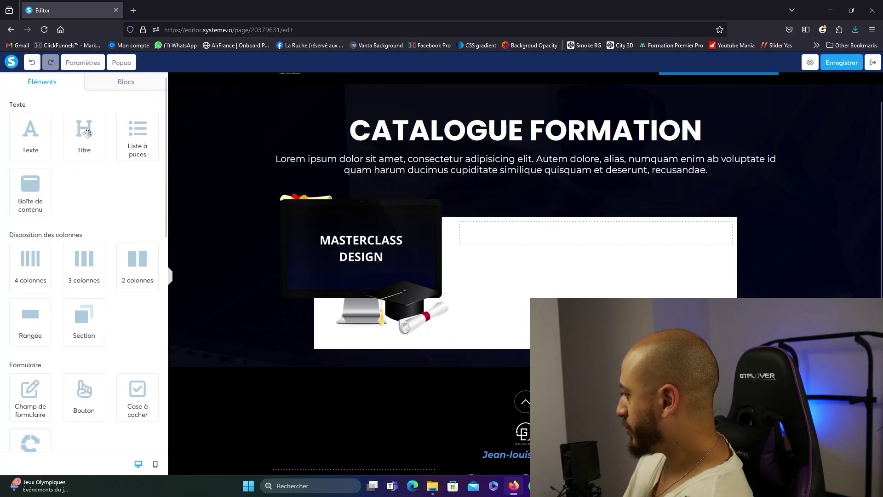
Add a left-aligned title reading "FORMATION NUMERO 1" to the white row's wide second column.
drag(83, 137, 541, 236)
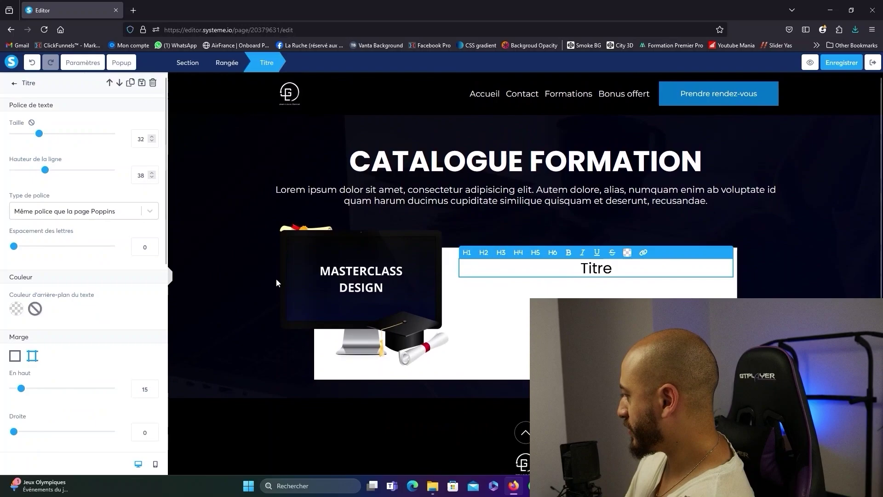
scroll(83, 276, down, 4)
click(34, 447)
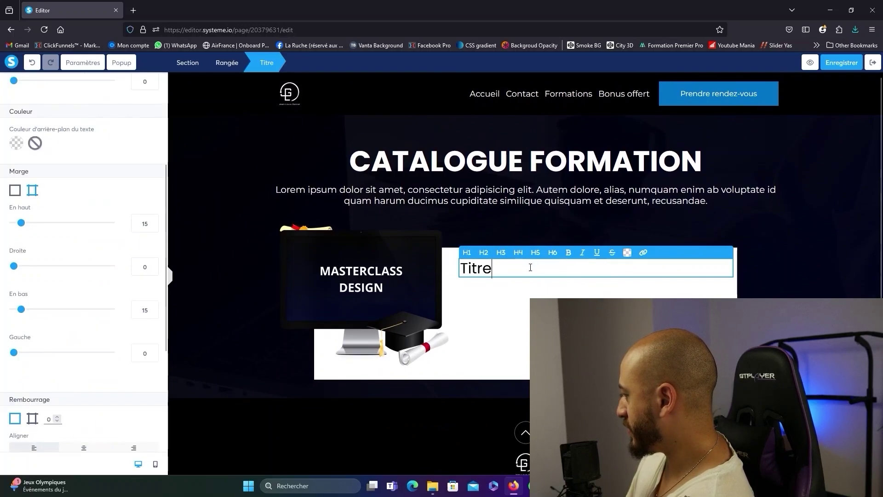
key(ctrl+a)
text(FORMATION NUMERO 1)
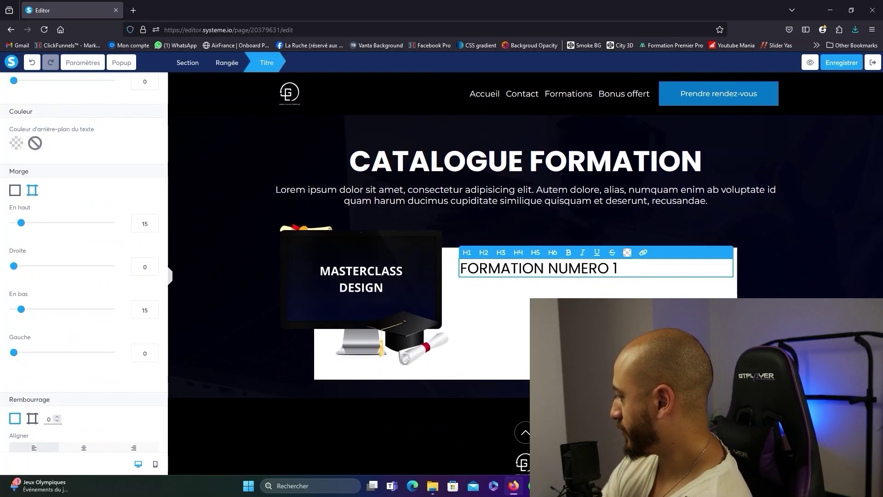
Make the entire "FORMATION NUMERO 1" title bold.
key(shift+Left)
key(shift+Left)
key(shift+Left)
key(shift+Left)
key(shift+Left)
key(shift+Left)
key(shift+Left)
key(shift+Left)
key(shift+Left)
key(shift+Left)
key(shift+Left)
key(shift+Left)
key(shift+Left)
key(shift+Left)
key(shift+Left)
key(shift+Left)
key(shift+Left)
key(shift+Left)
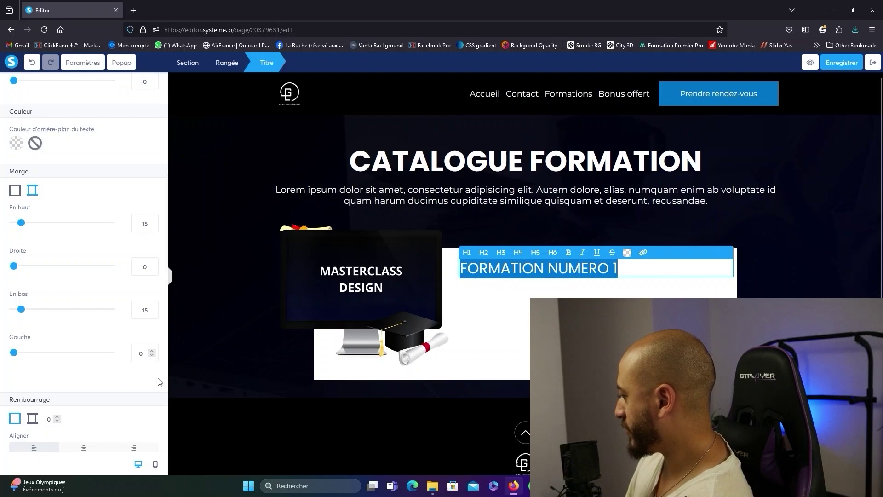
click(569, 252)
Place a Lorem ipsum text under the "FORMATION NUMERO 1" title, left-aligned with a font size of 18.
click(517, 282)
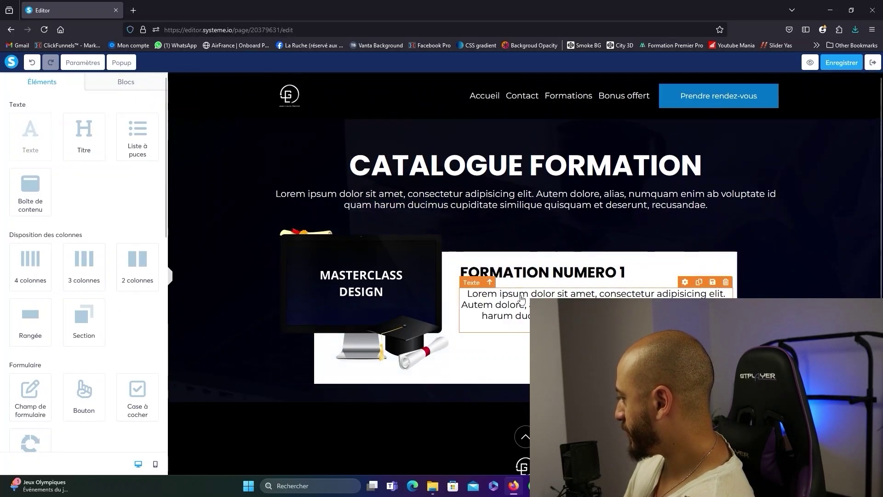
click(522, 299)
click(34, 348)
scroll(56, 276, up, 3)
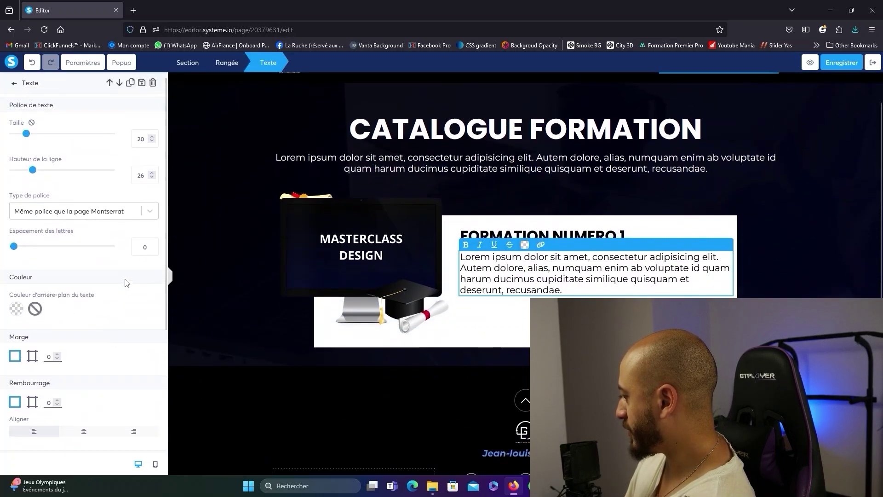
click(152, 142)
click(152, 141)
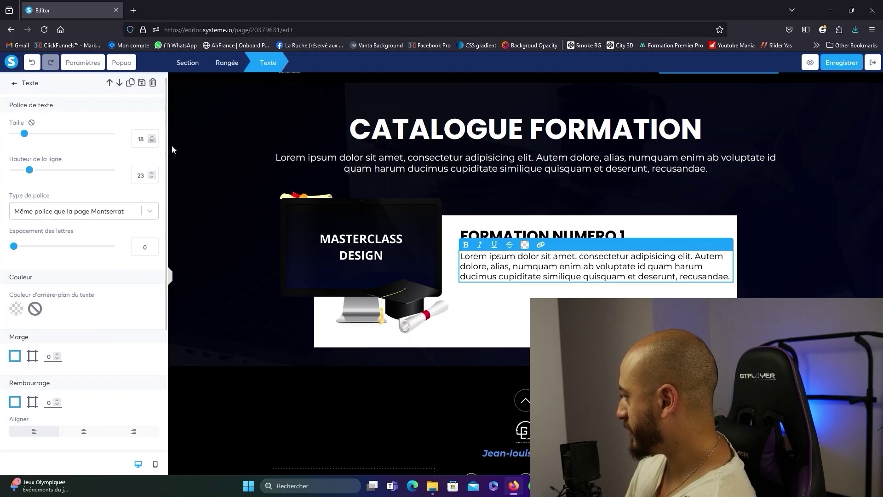
Set the font size of the intro text under the CATALOGUE FORMATION heading to 18.
click(432, 171)
click(152, 142)
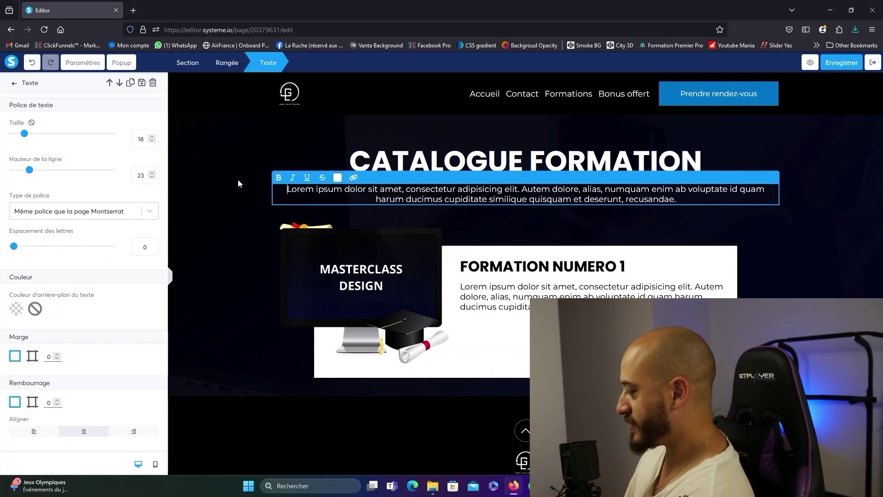
click(247, 195)
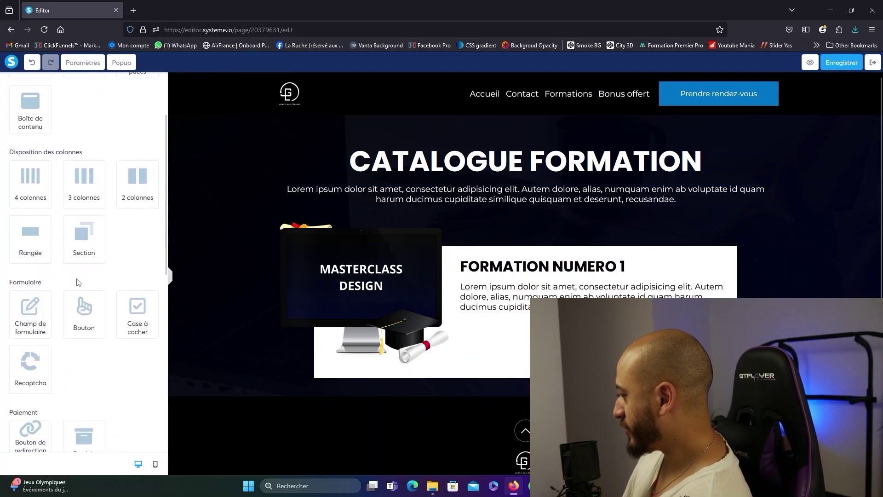
Add a button below the training description in the second column and align it left.
scroll(84, 275, down, 3)
drag(84, 230, 506, 317)
scroll(97, 283, down, 5)
scroll(97, 283, up, 3)
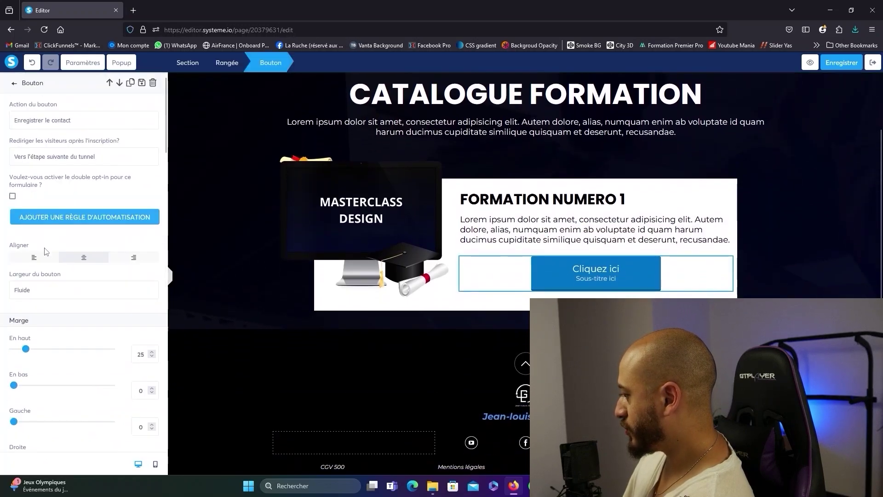
click(38, 264)
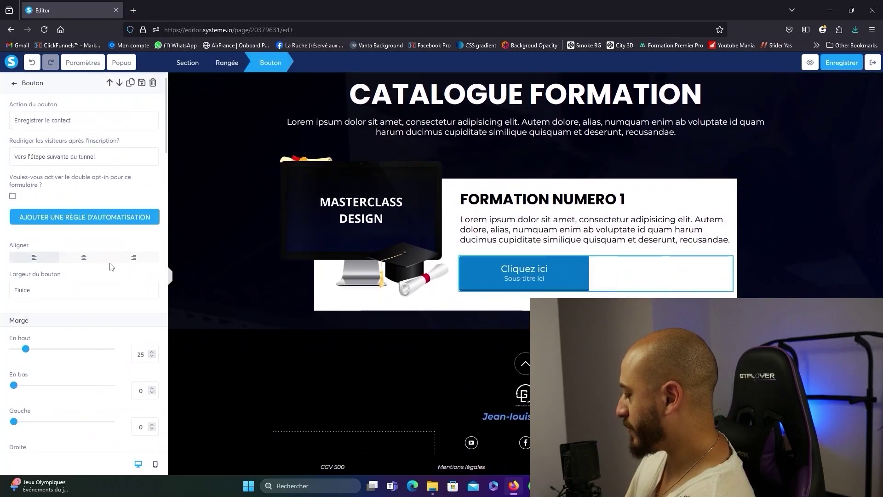
Change the training button's text to "Accéder à la formation".
scroll(111, 258, down, 5)
scroll(108, 239, down, 8)
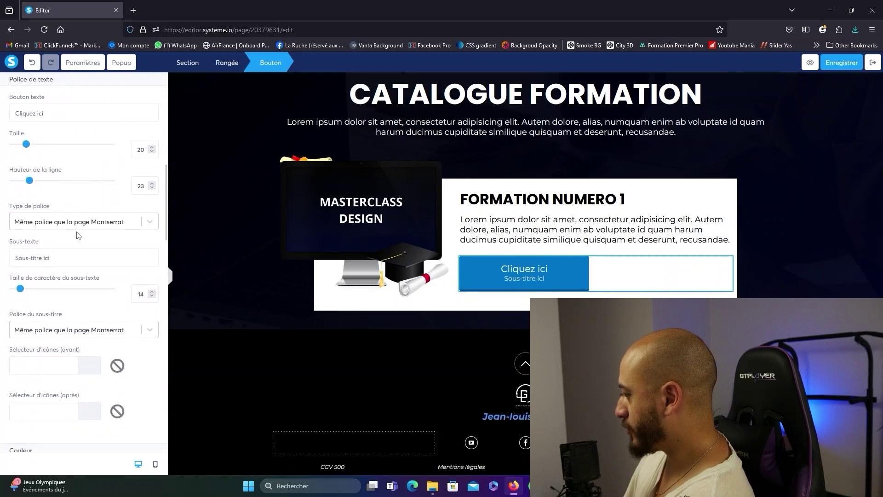
scroll(68, 258, down, 8)
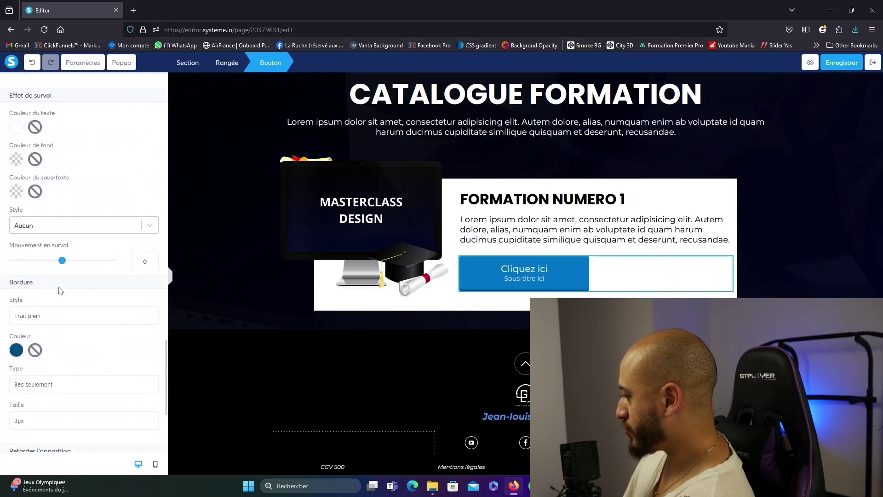
scroll(69, 313, up, 10)
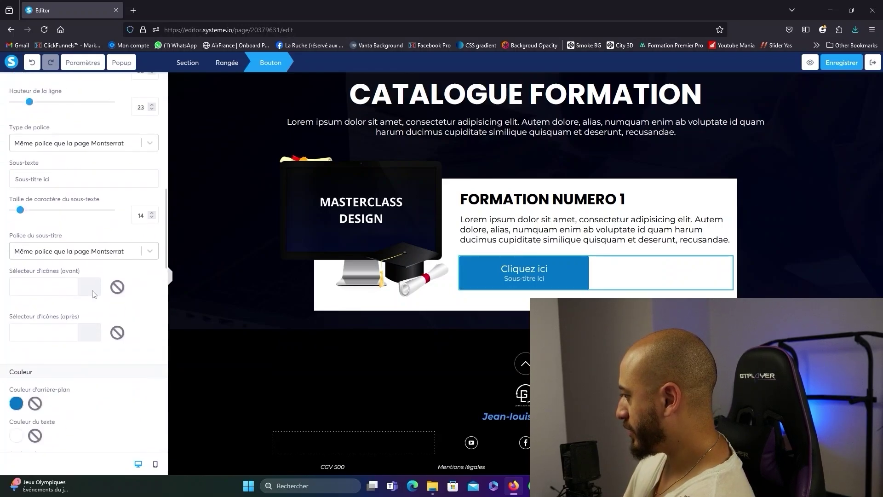
triple_click(28, 196)
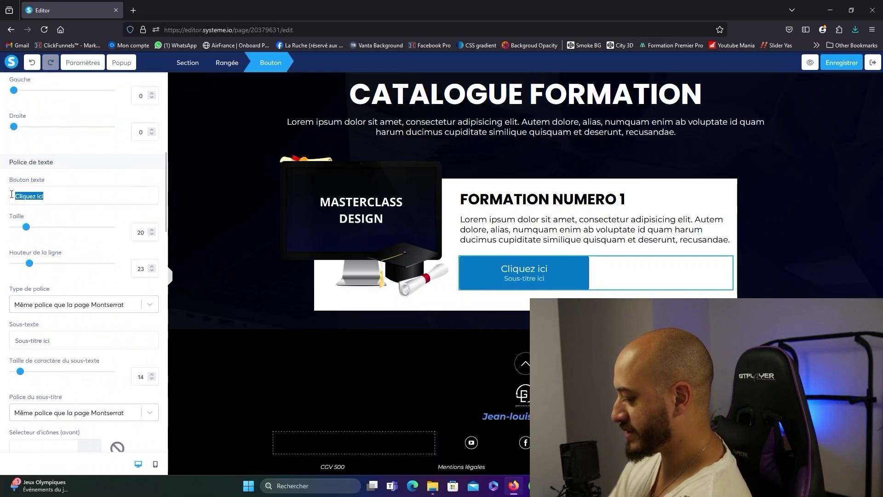
text(Accéder à la formation)
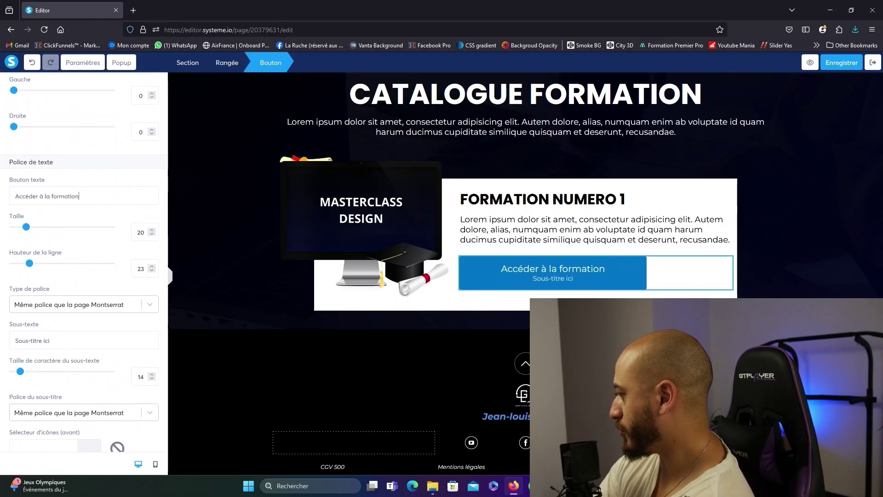
Set the button's text to "En savoir plus" and put the arrow-alt-circle-right icon before it.
drag(93, 199, 15, 199)
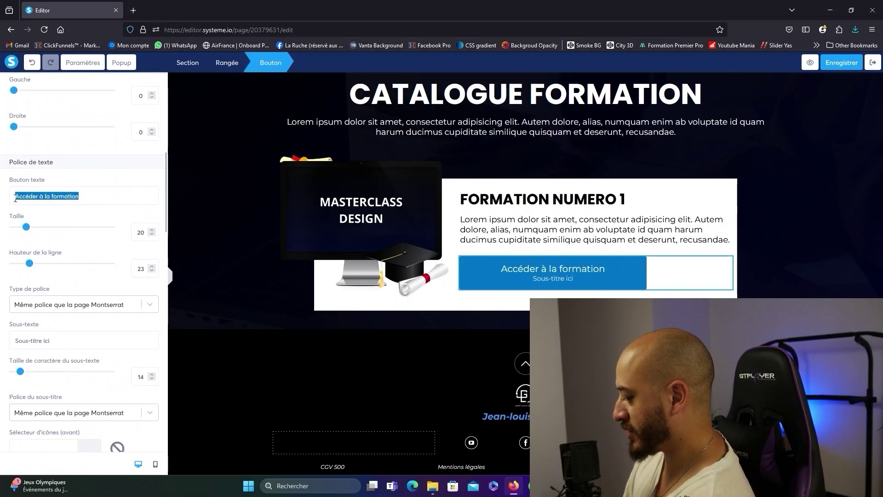
text(En savoir plus)
scroll(58, 202, down, 10)
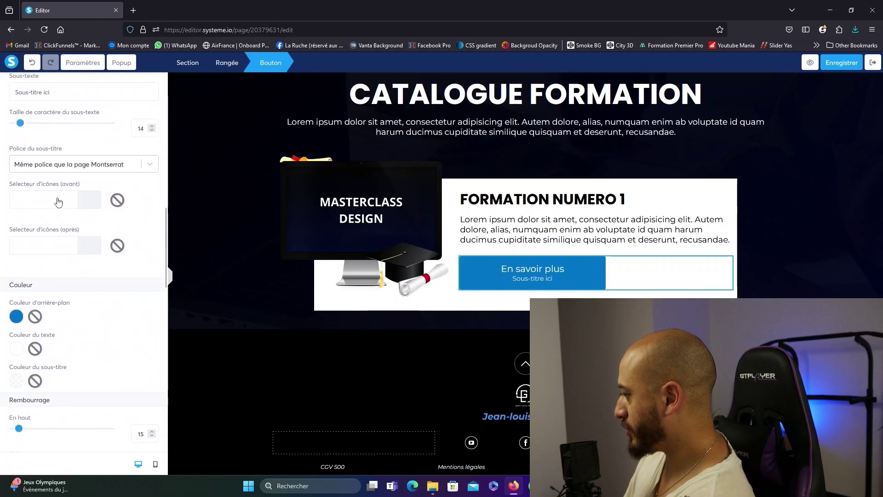
click(57, 202)
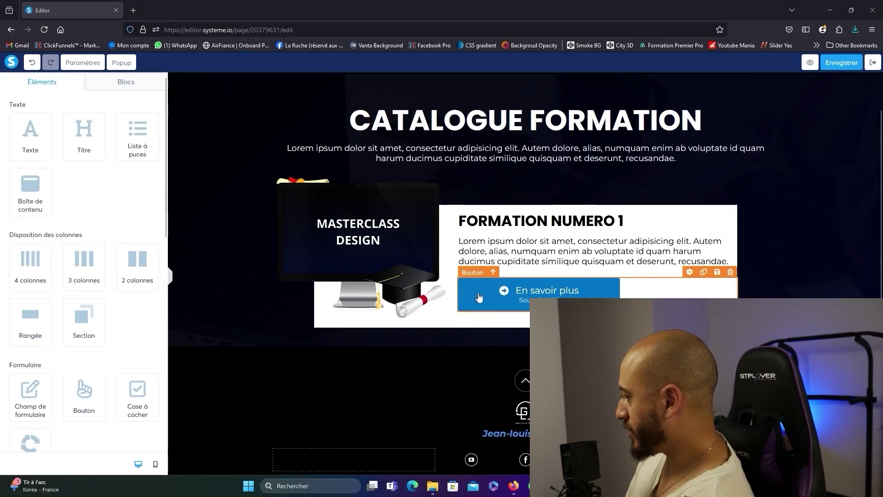
Set the rounding of the "En savoir plus" button's upper-left and upper-right corners to 0.
scroll(76, 274, down, 12)
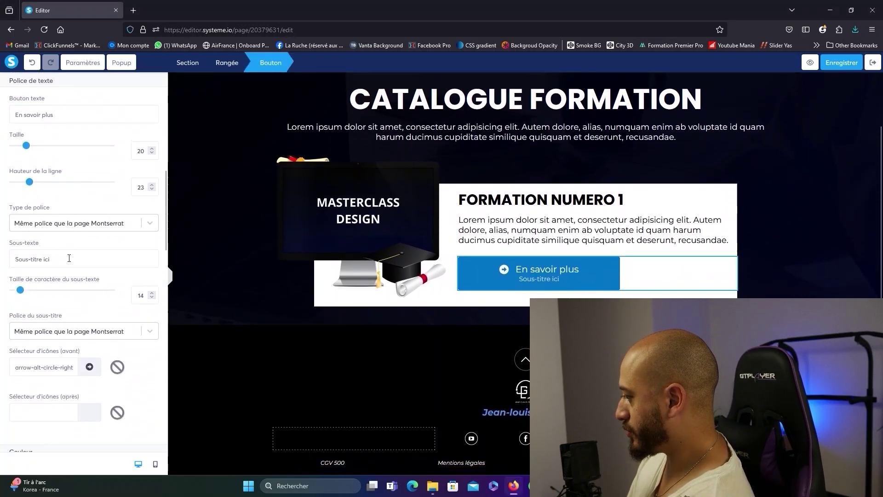
scroll(39, 239, down, 4)
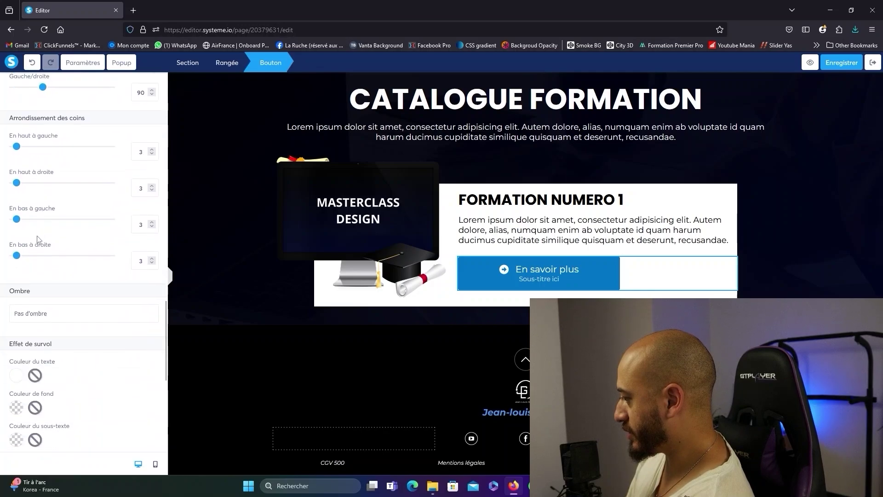
drag(17, 147, 11, 146)
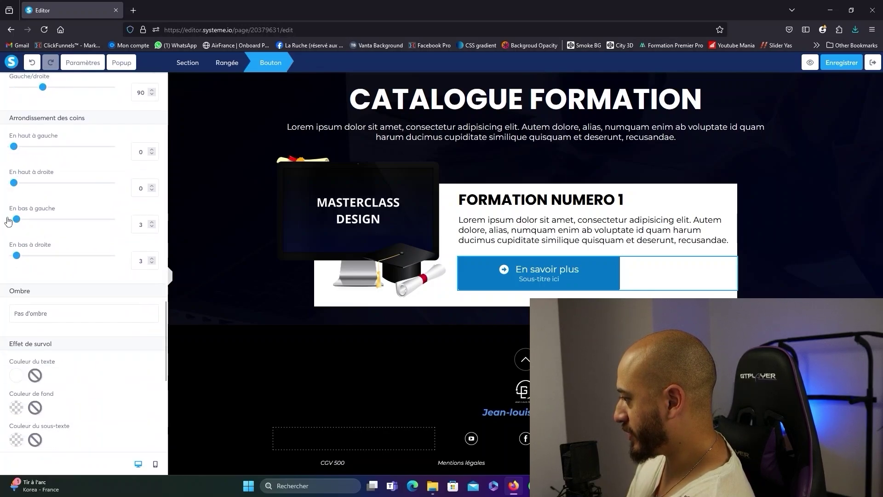
Remove the subtitle text from the "En savoir plus" button.
scroll(62, 232, up, 10)
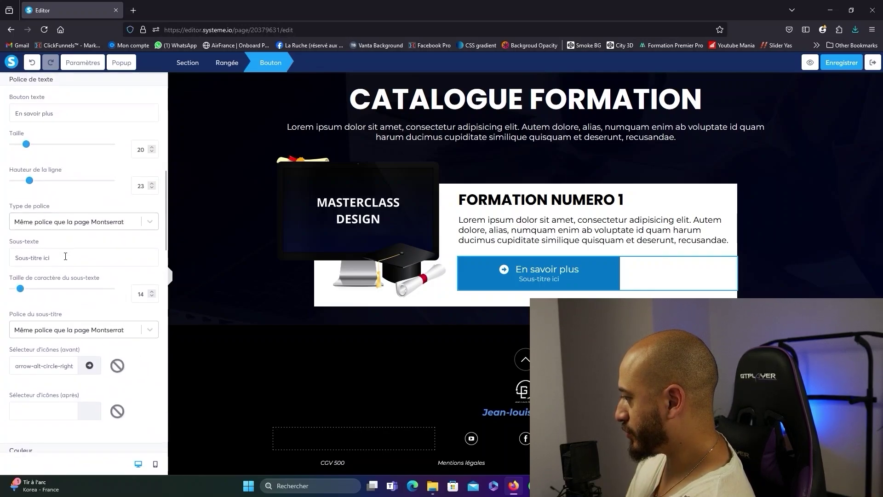
triple_click(65, 256)
key(BackSpace)
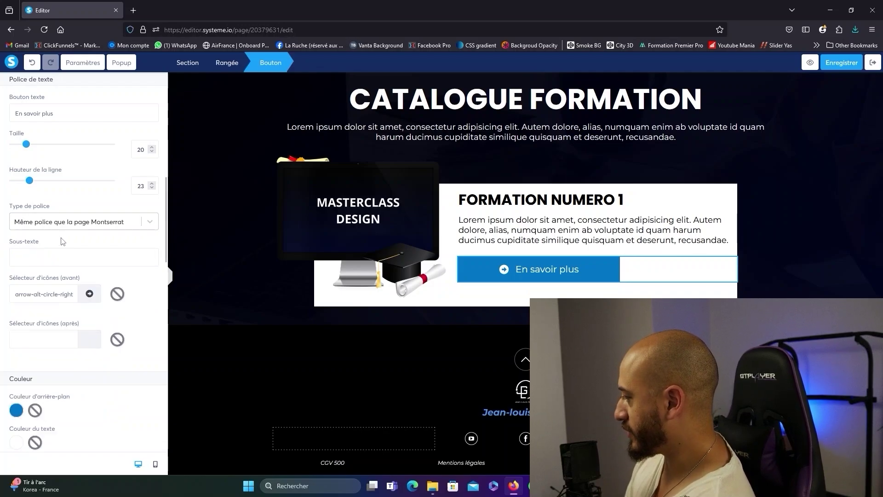
Set the "En savoir plus" button's top and bottom padding to 25.
scroll(92, 244, down, 5)
double_click(139, 247)
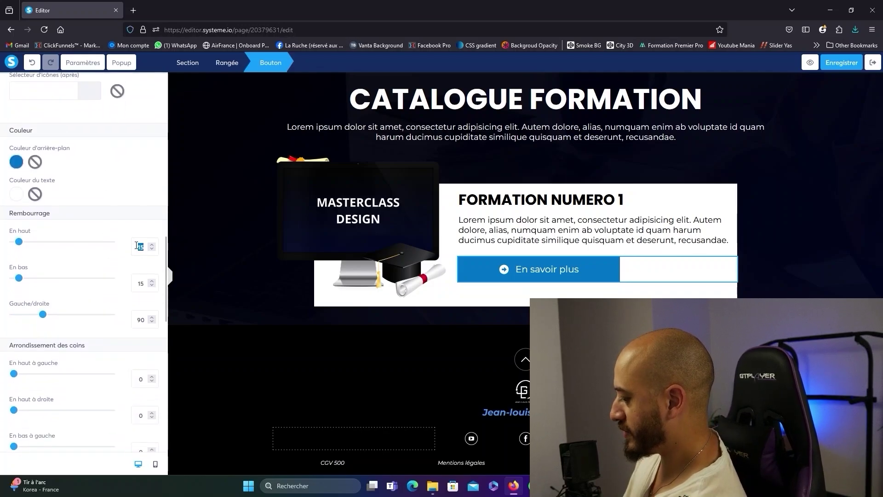
text(2525)
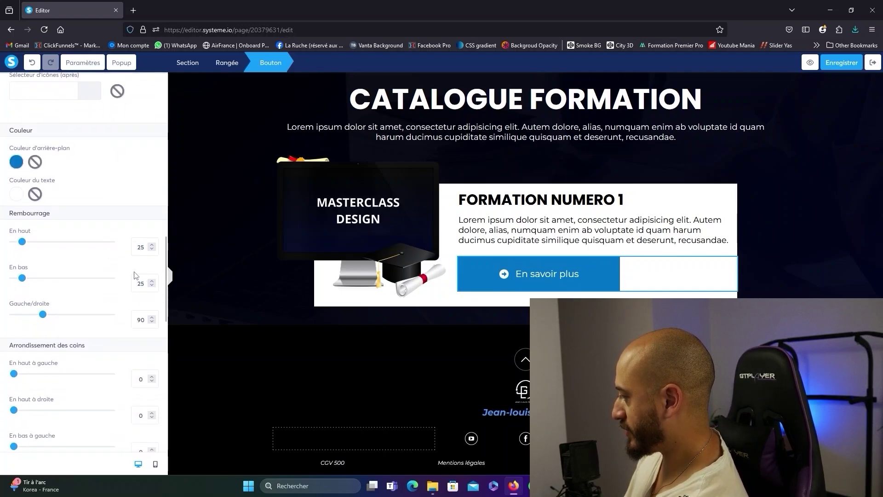
Set the "En savoir plus" button's font to Google font Poppins in Bold 700 style.
scroll(141, 247, up, 5)
click(79, 221)
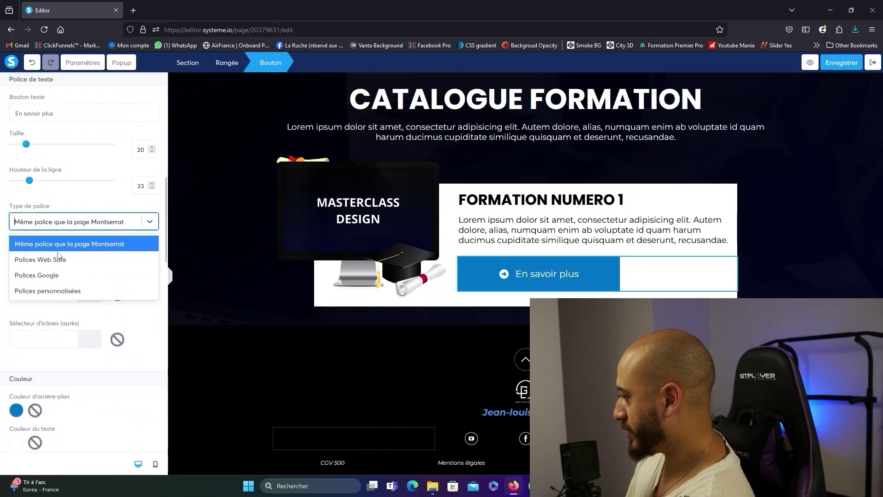
click(64, 273)
click(68, 282)
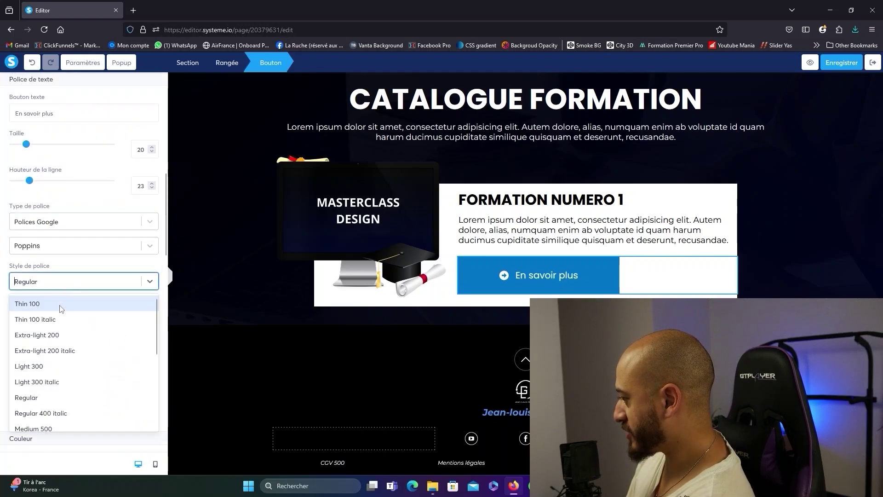
scroll(69, 350, down, 3)
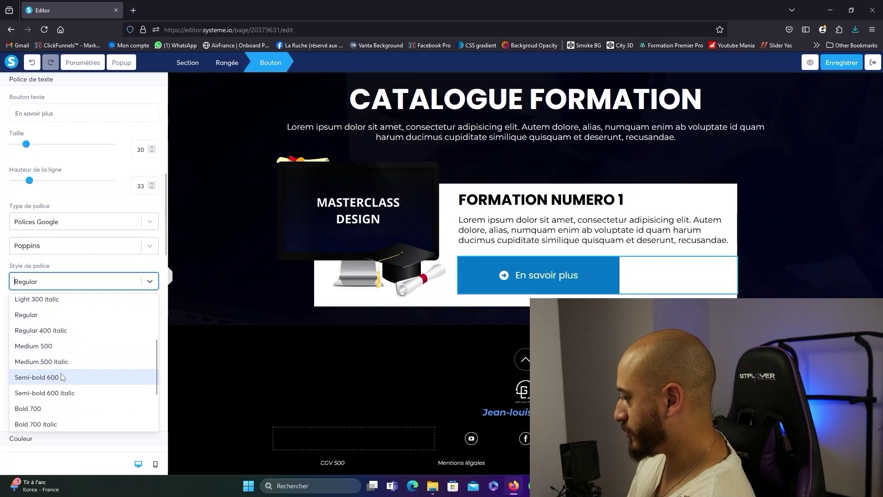
click(49, 409)
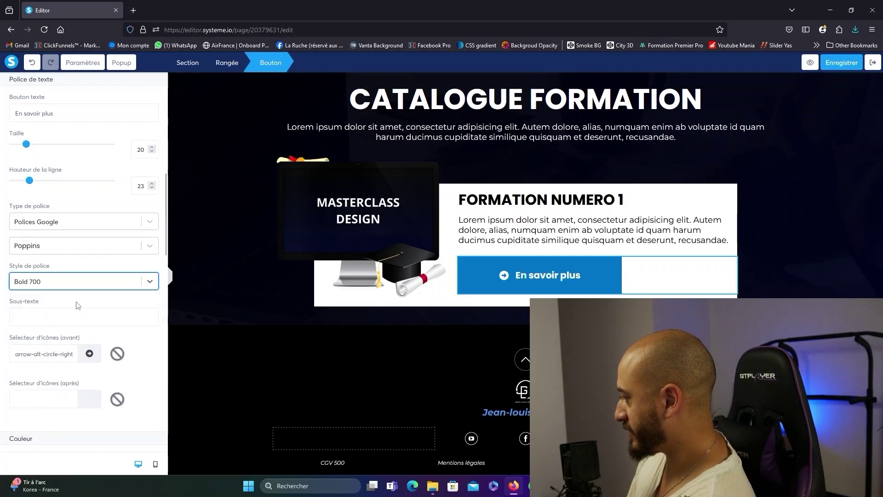
click(226, 271)
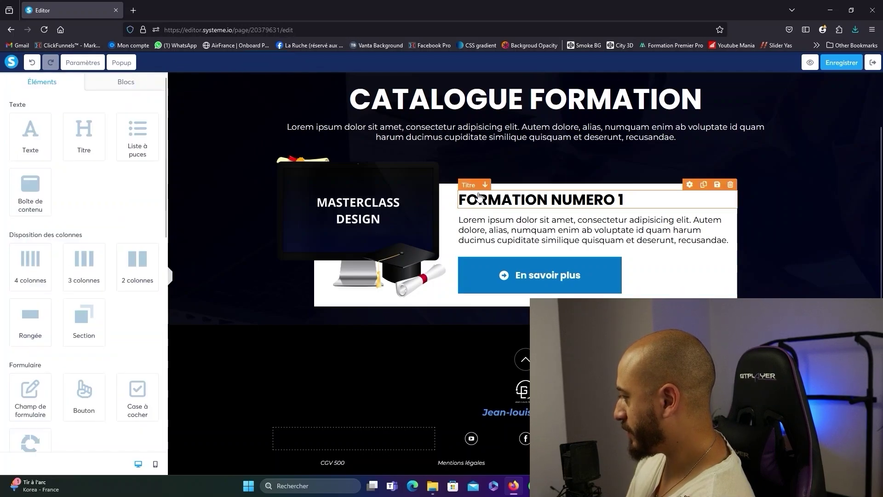
Set the padding of the white FORMATION NUMERO 1 row to 20 on all sides.
click(450, 198)
scroll(46, 187, down, 3)
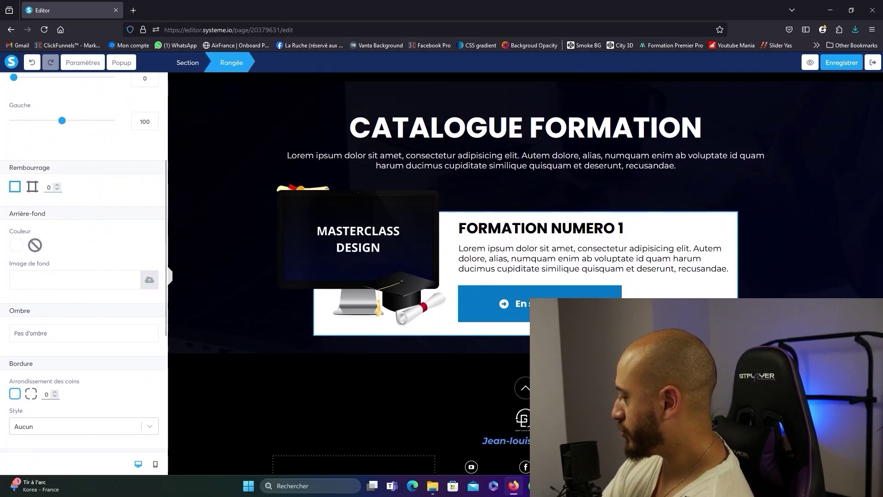
text(20)
click(240, 211)
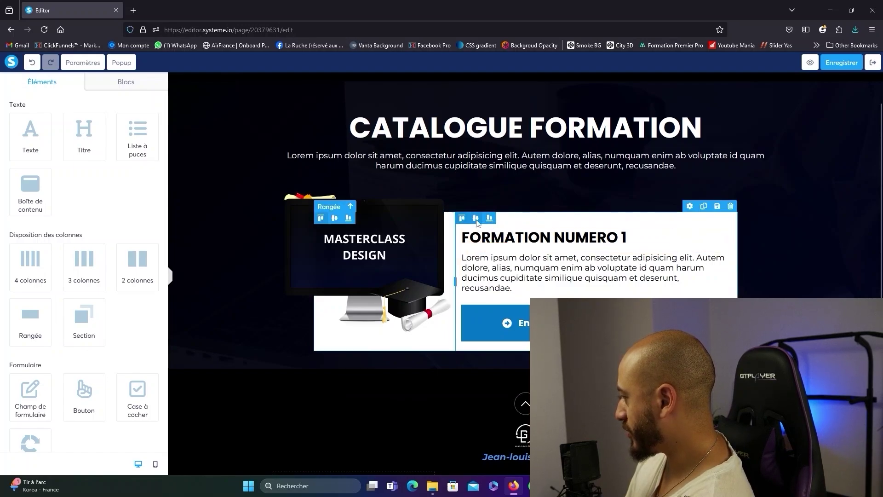
Duplicate the FORMATION NUMERO 1 row twice so the catalogue section holds three training rows.
click(745, 279)
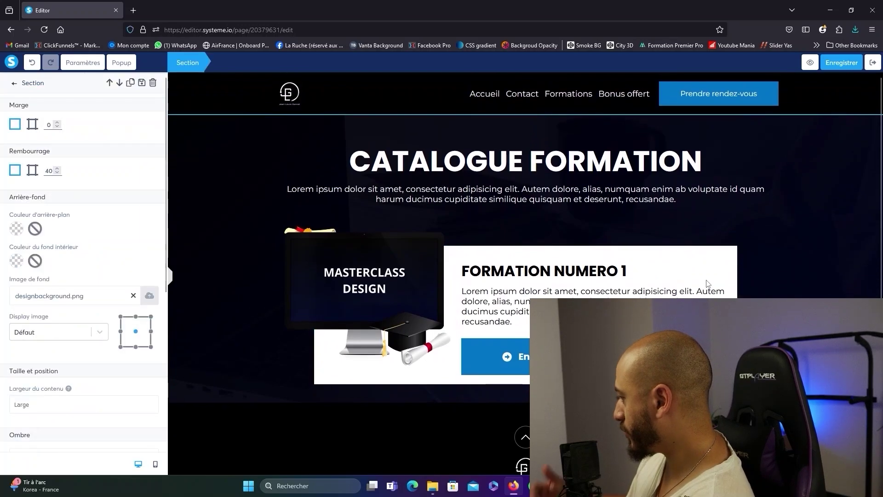
click(704, 239)
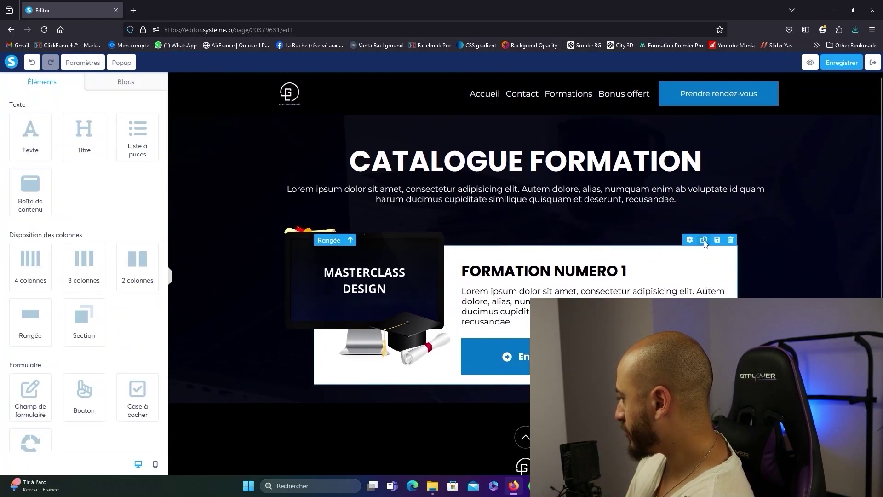
scroll(704, 242, down, 4)
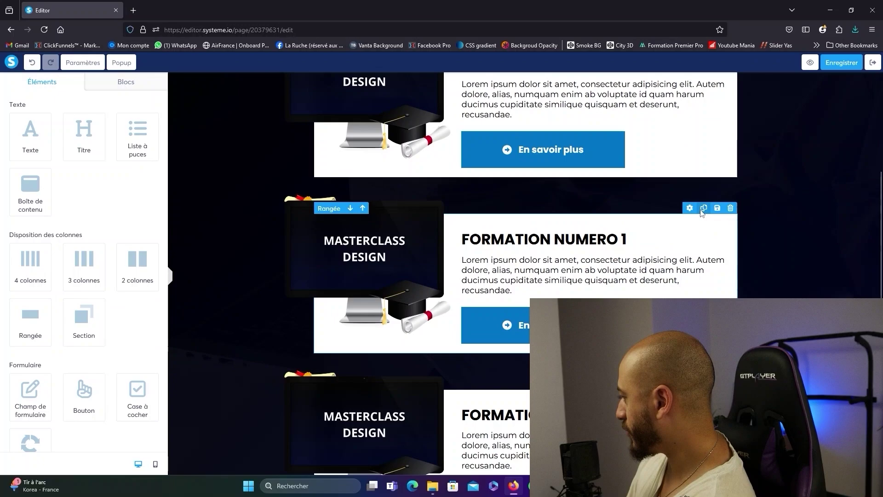
Change the title of the second training row to "FORMATION NUMERO 2".
scroll(597, 258, up, 4)
scroll(630, 207, down, 1)
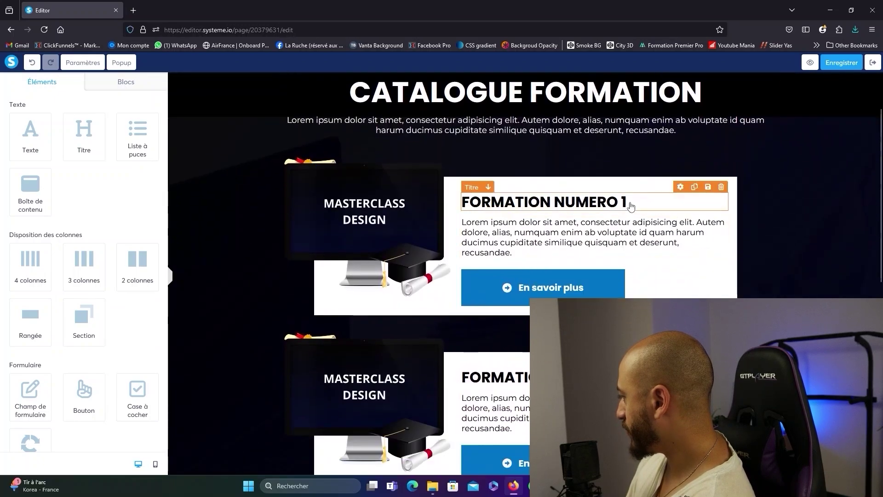
click(634, 205)
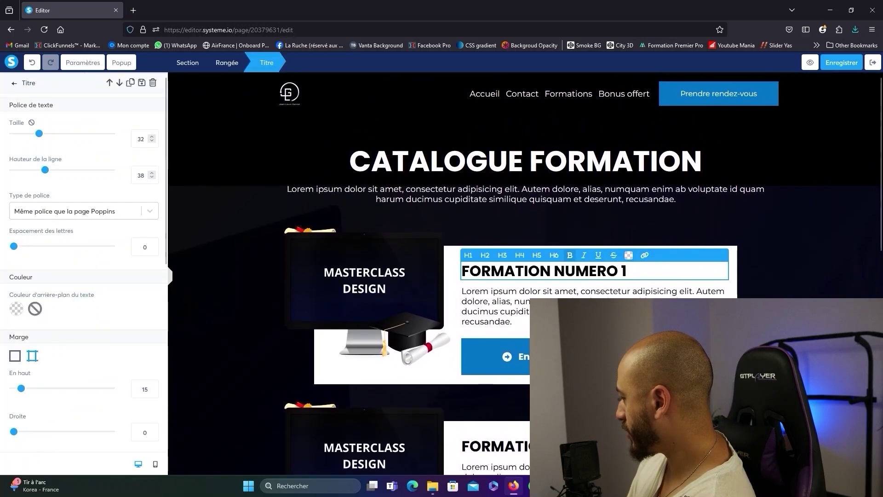
scroll(638, 286, down, 3)
click(637, 286)
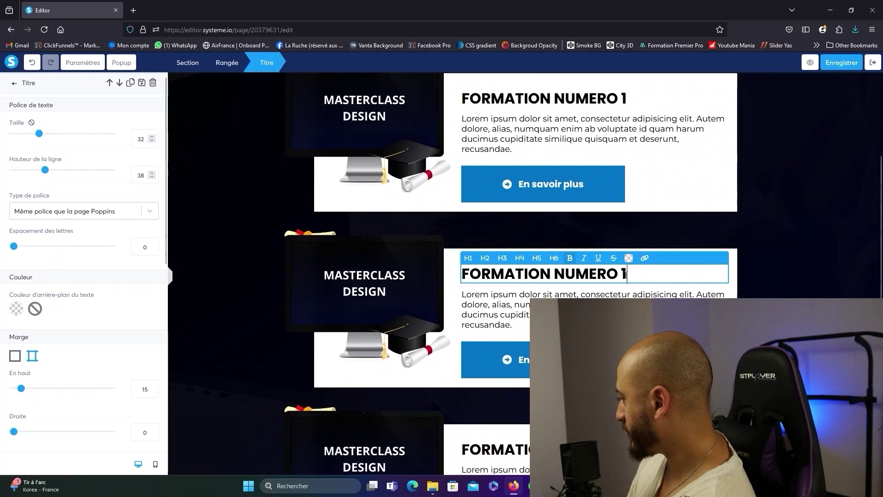
key(BackSpace)
text(2)
Change the title of the third training row to "FORMATION NUMERO 3".
scroll(639, 283, down, 3)
click(640, 281)
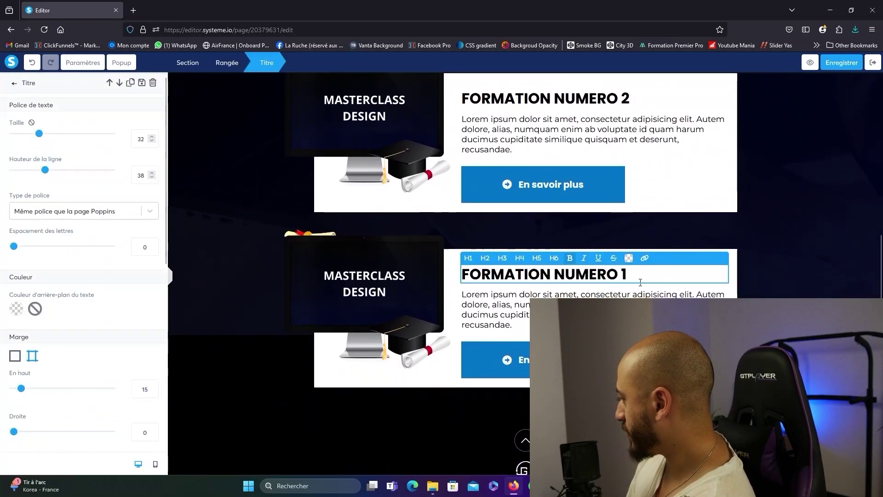
key(BackSpace)
text(3)
click(216, 221)
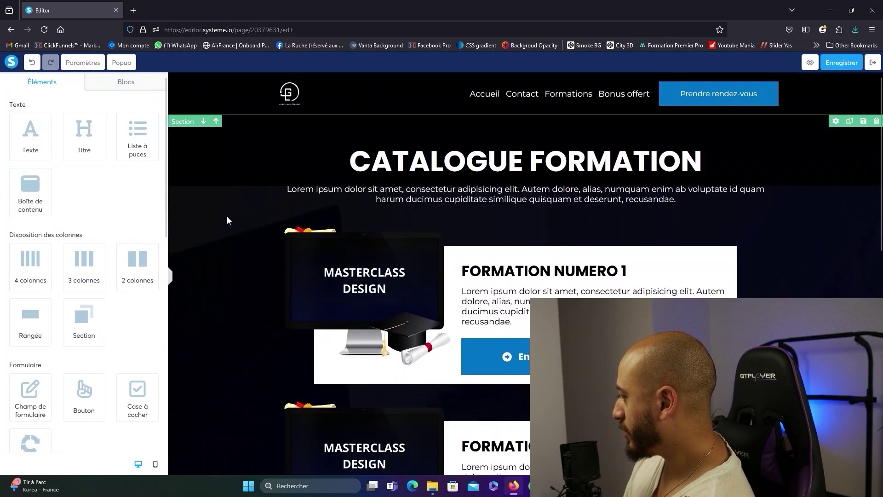
Set the catalogue section's background image display to fill 100% of the width.
click(229, 234)
scroll(92, 230, down, 3)
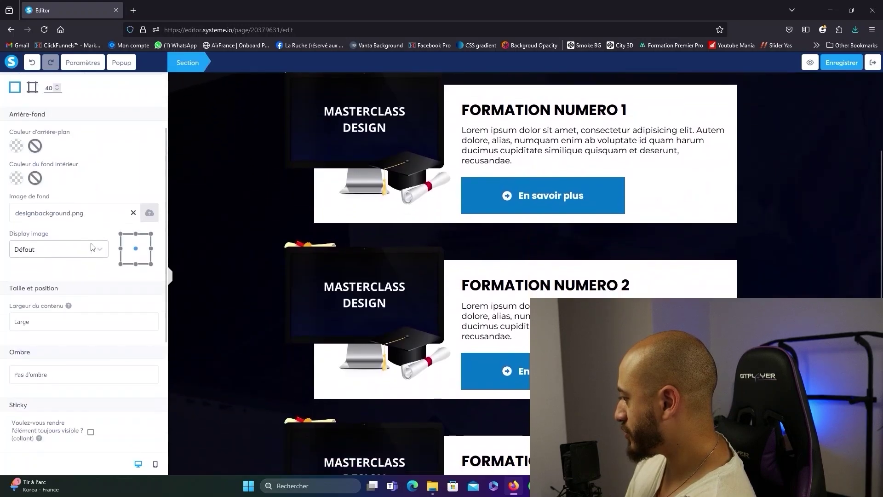
click(93, 249)
click(81, 338)
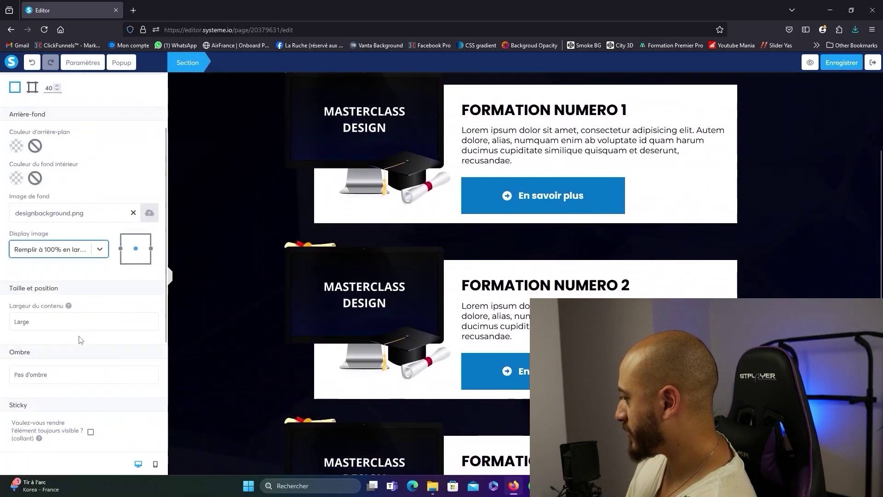
click(221, 234)
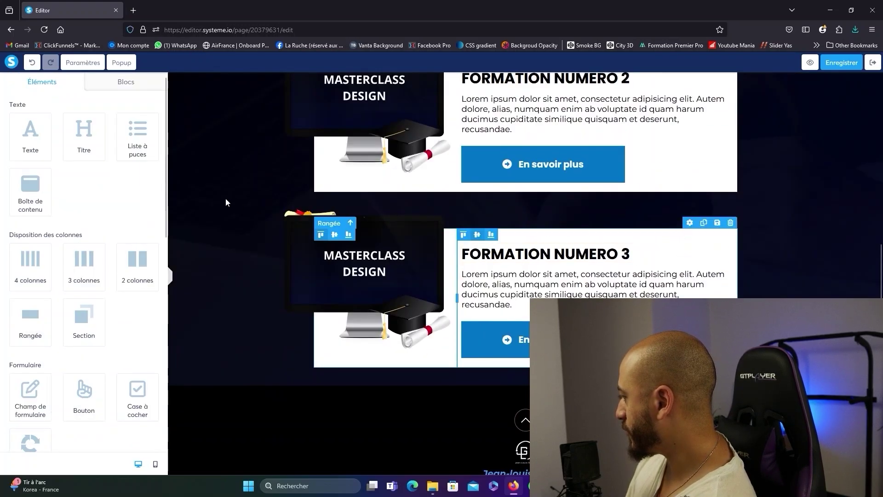
Set the top margin of the FORMATION NUMERO 2 and 3 rows to 135 and save the page.
click(226, 202)
drag(55, 156, 79, 156)
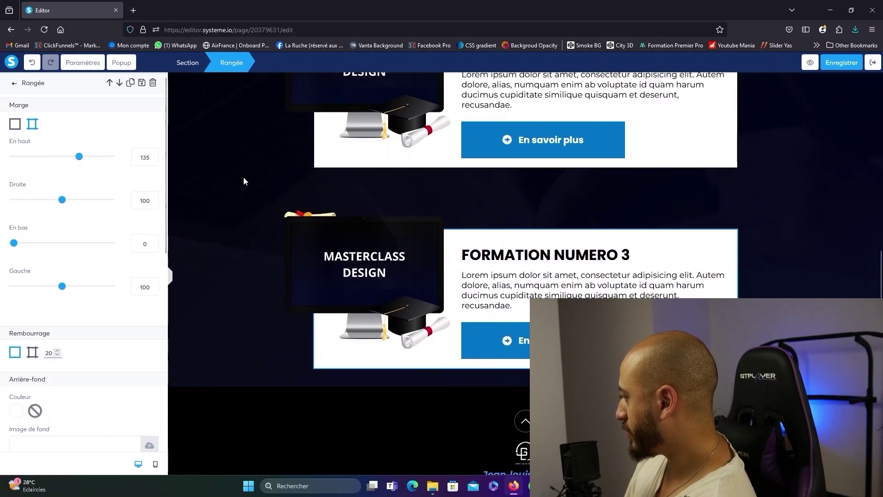
click(244, 181)
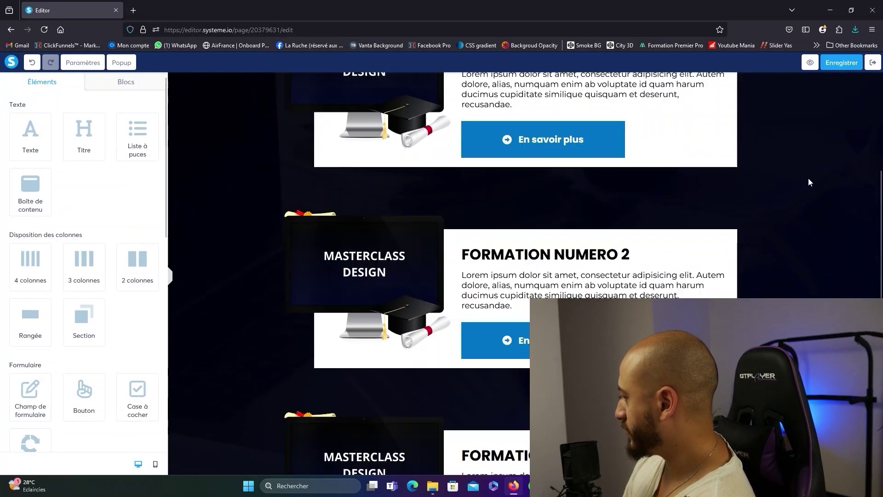
click(841, 62)
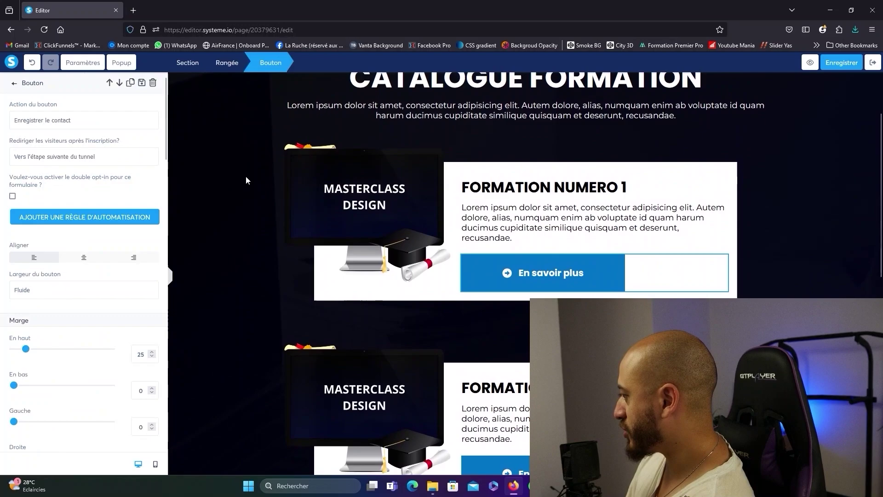
Set the action of the FORMATION NUMERO 1 row's "En savoir plus" button to "Rediriger vers une page".
click(89, 122)
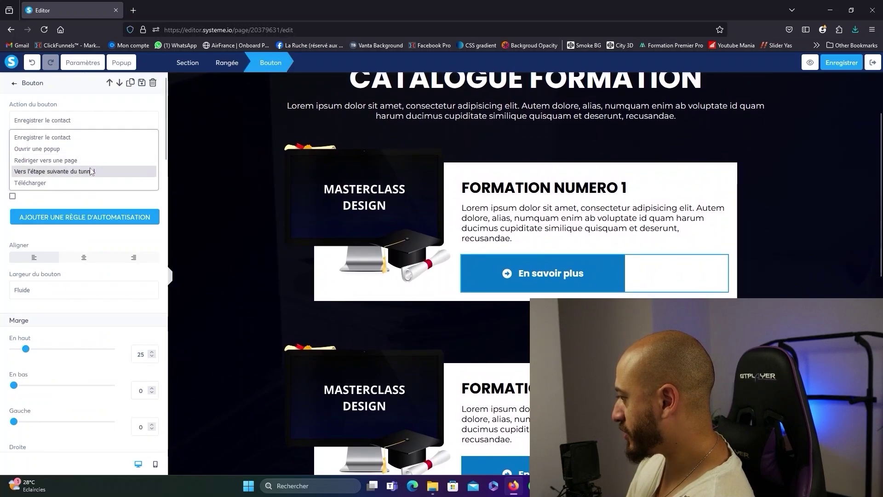
click(69, 160)
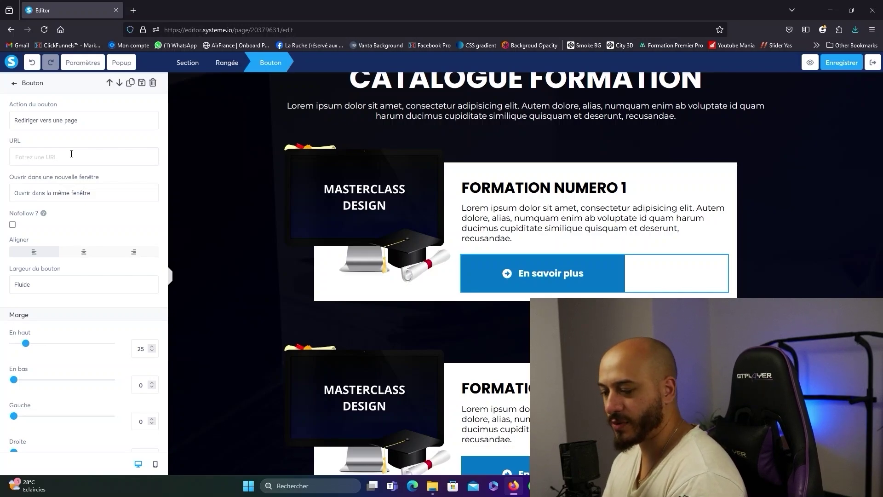
click(14, 83)
Save the Catalogue formation page and review its three training rows and footer in the preview.
scroll(506, 230, down, 8)
click(810, 62)
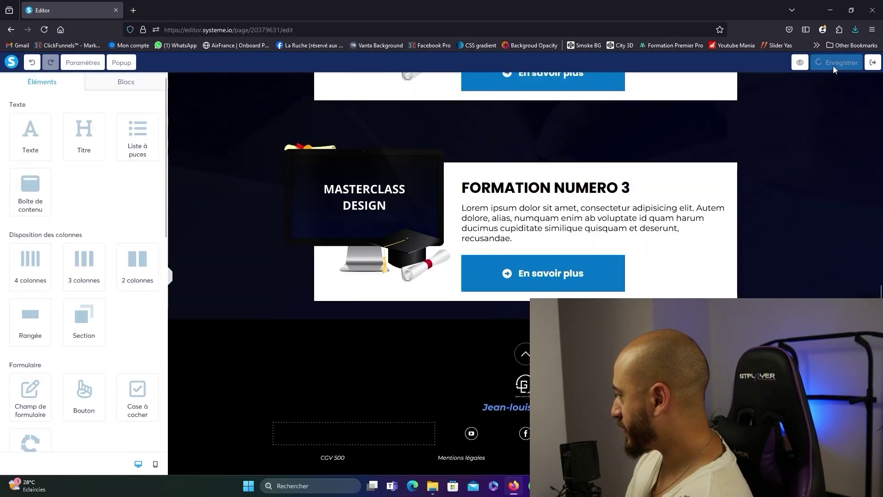
scroll(211, 170, down, 10)
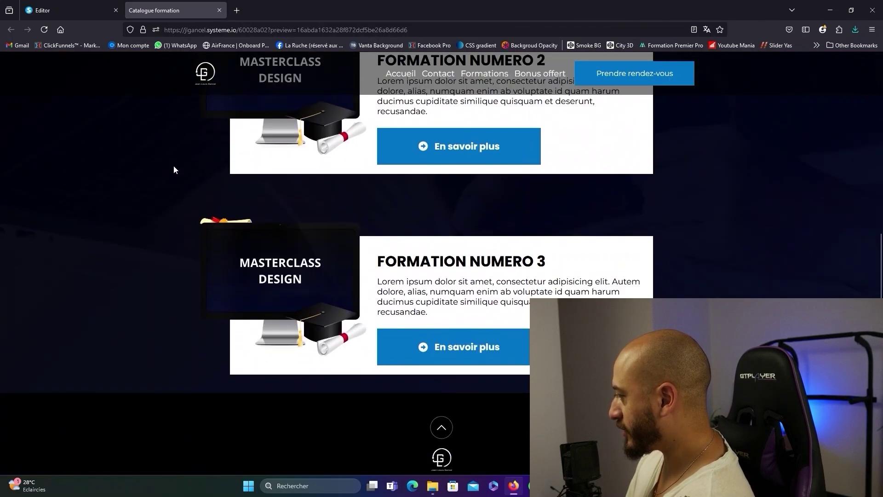
scroll(165, 163, up, 8)
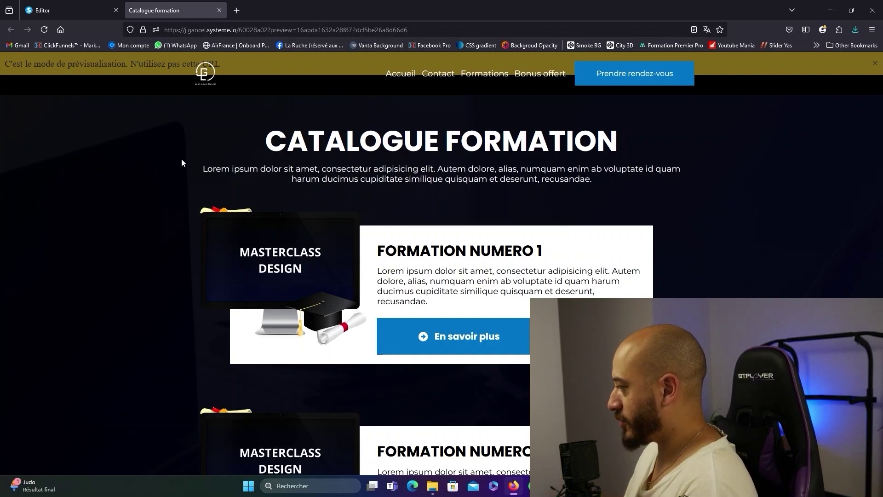
scroll(181, 158, down, 6)
scroll(149, 172, down, 4)
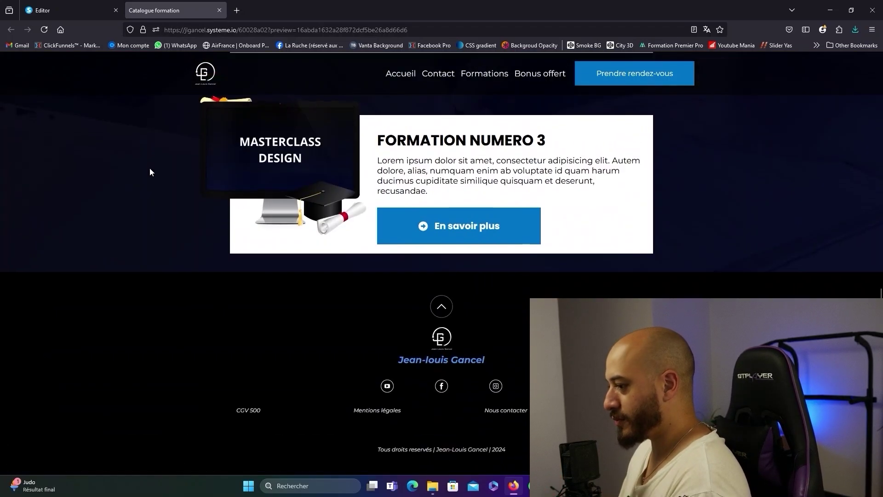
scroll(155, 174, up, 10)
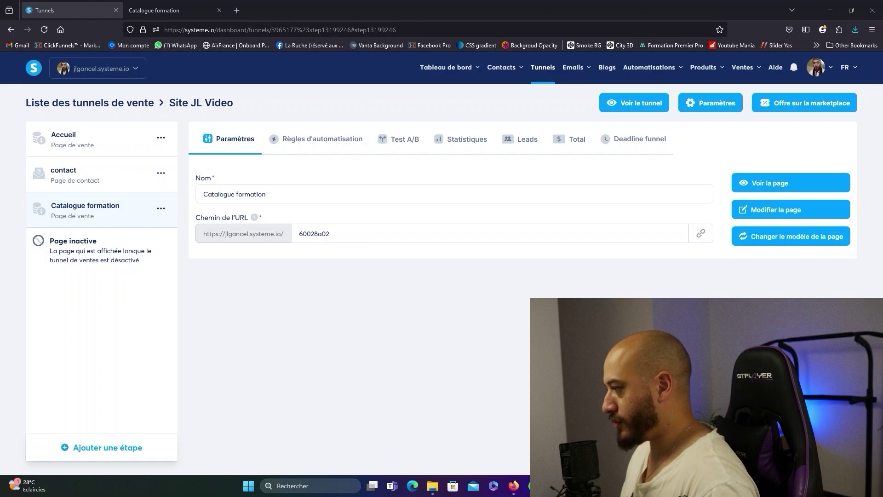
Add a funnel step named "Bonus Offert" of type "Page de capture" to Site JL Video.
click(118, 451)
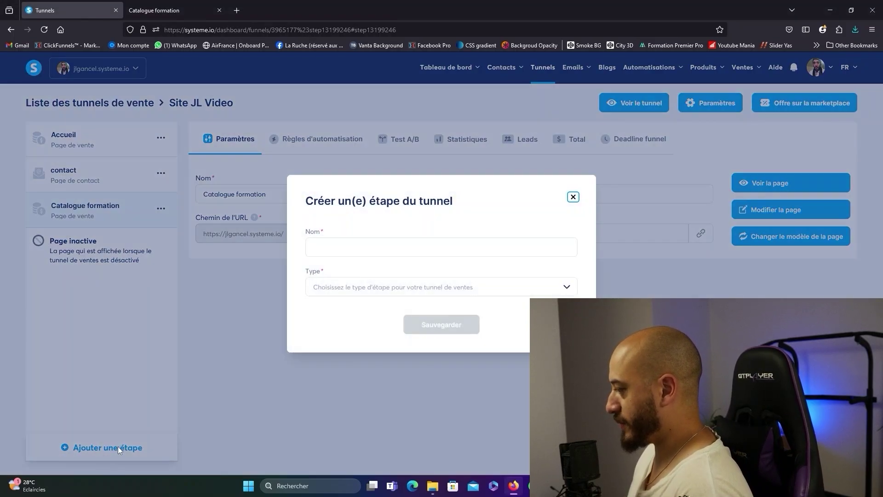
click(346, 244)
text(Bonus Offert)
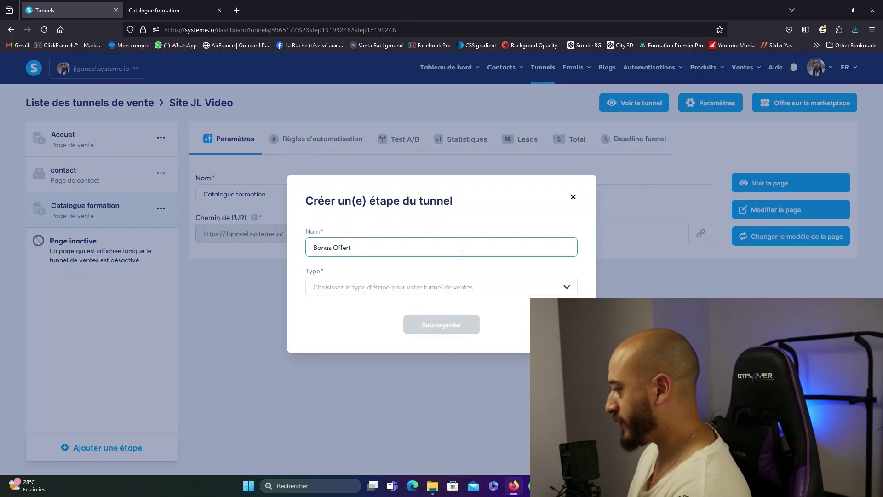
click(466, 286)
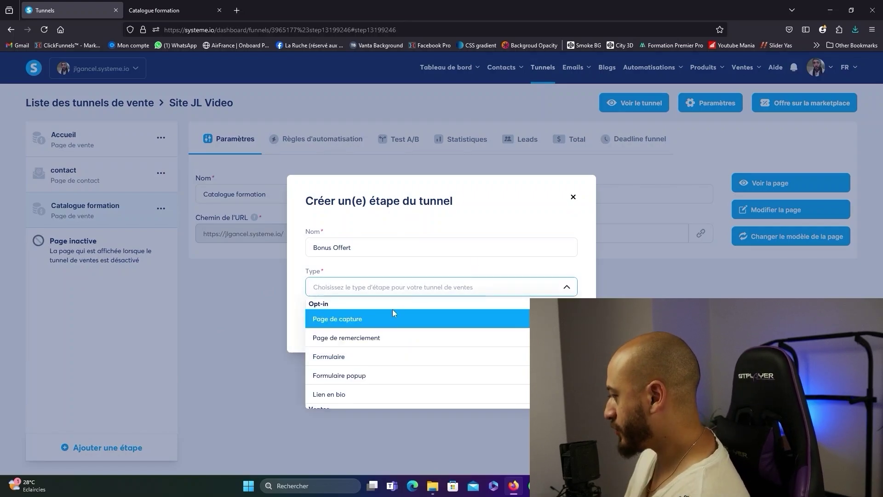
click(371, 325)
click(450, 326)
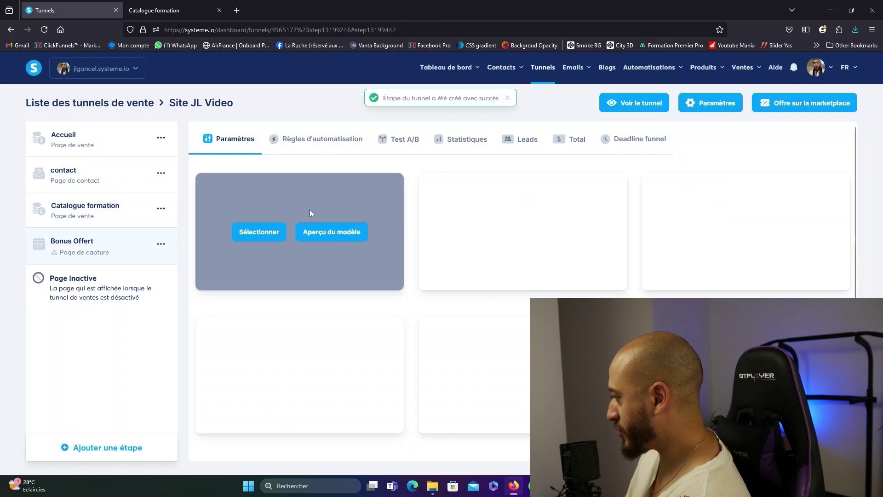
Choose the blank template for the Bonus Offert capture page and open it in the editor.
scroll(310, 210, down, 3)
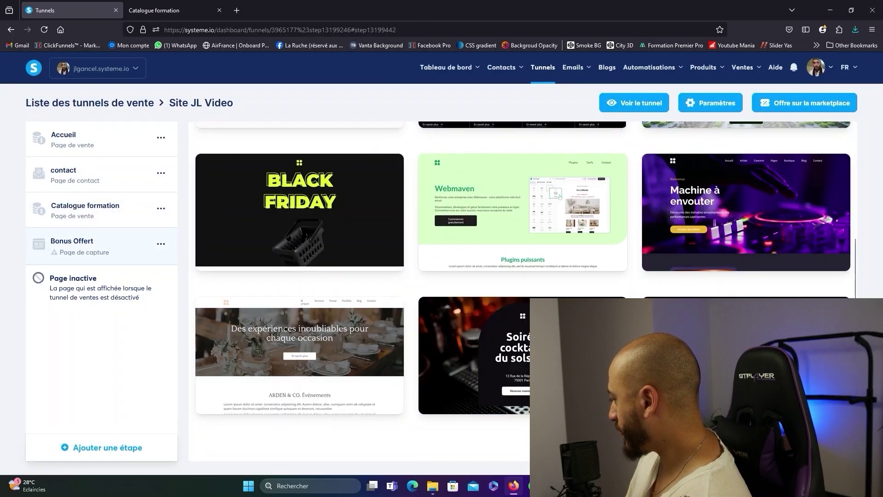
scroll(358, 234, down, 6)
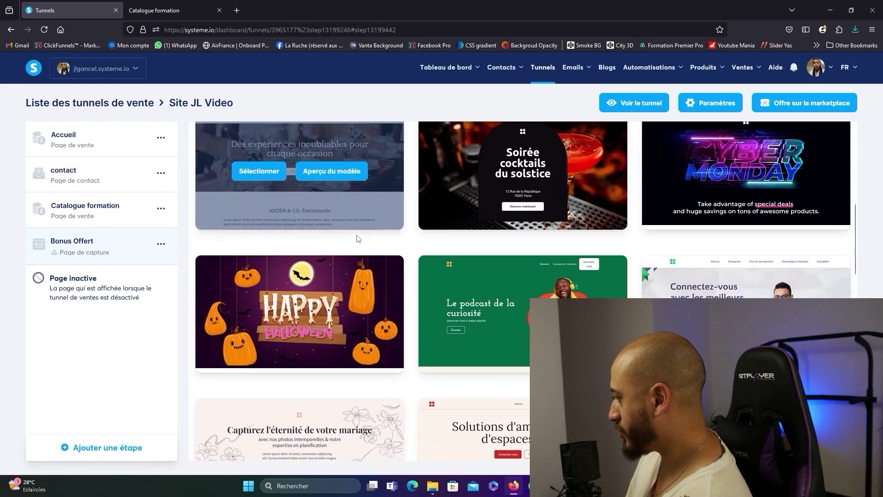
scroll(359, 239, down, 15)
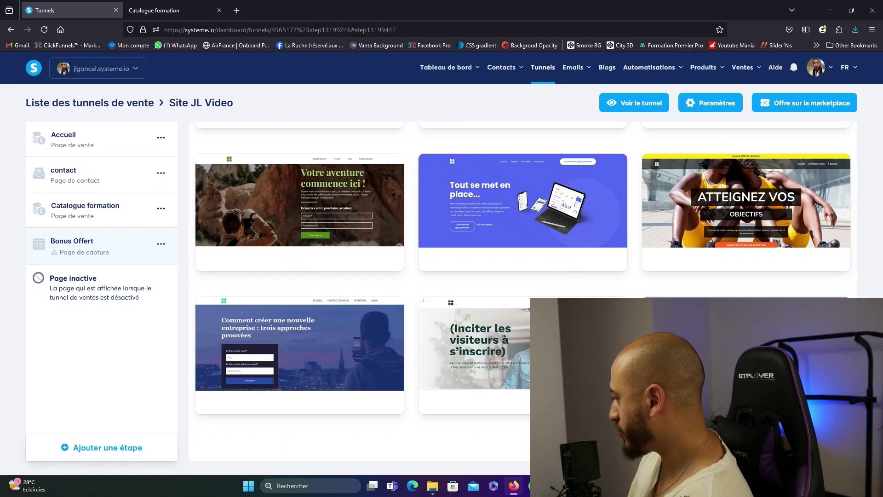
scroll(484, 345, down, 5)
click(483, 341)
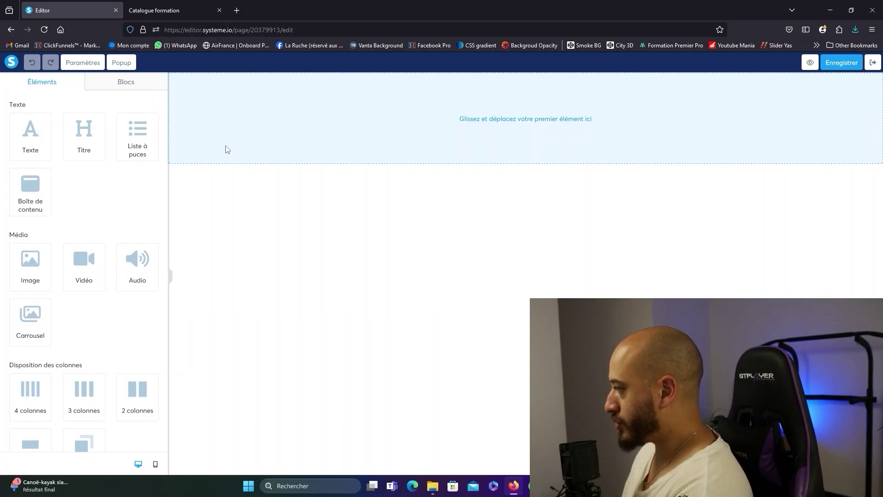
Add an empty section to the blank page and open its settings.
scroll(120, 363, down, 3)
drag(83, 367, 265, 83)
click(265, 83)
Set designbackground.png as the section's background image, displayed with "Remplir à 100% en largeur et longueur".
scroll(95, 154, down, 3)
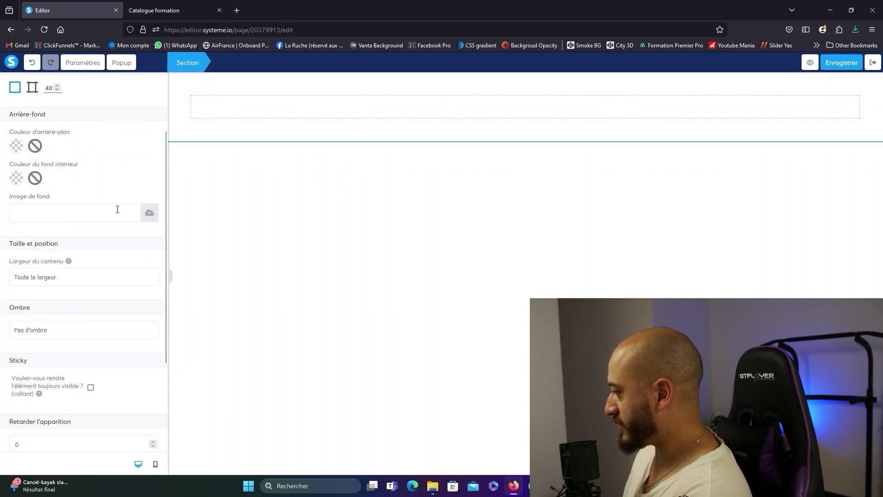
click(154, 212)
click(485, 168)
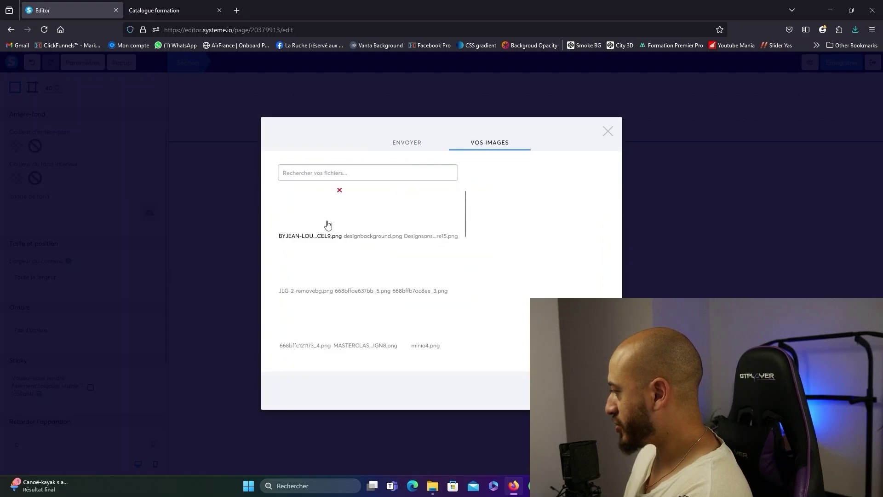
click(387, 217)
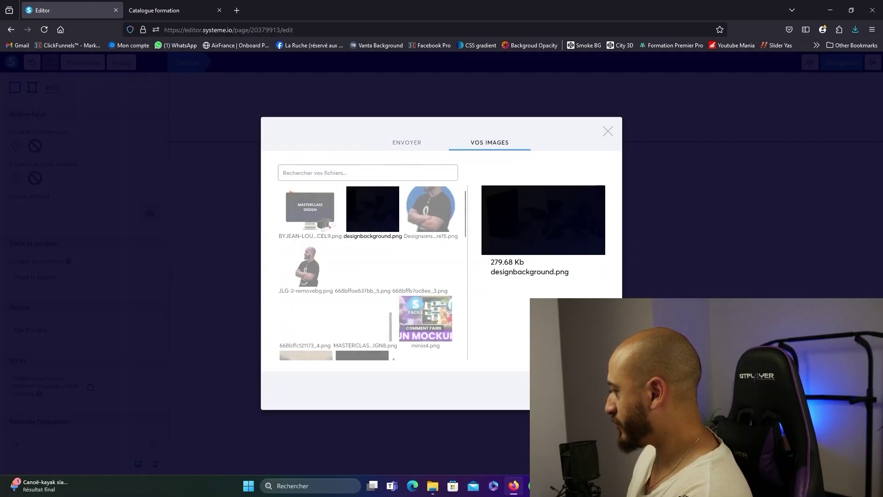
click(582, 390)
click(99, 250)
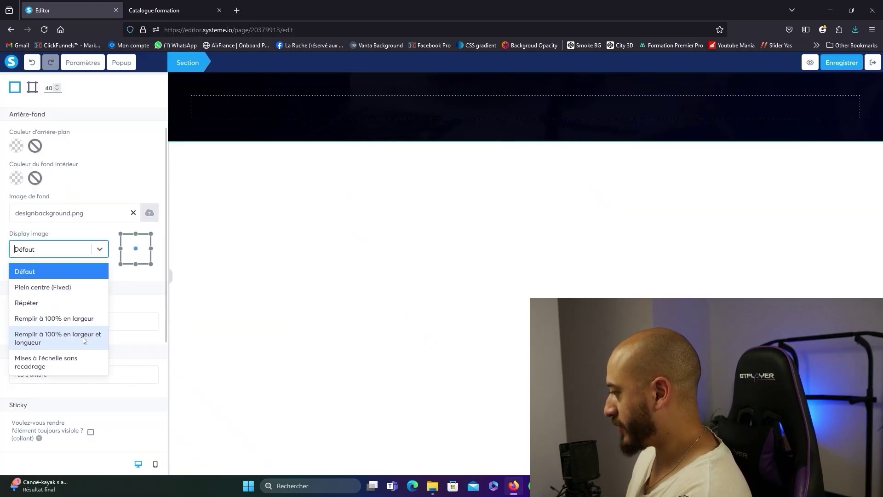
click(84, 338)
click(358, 239)
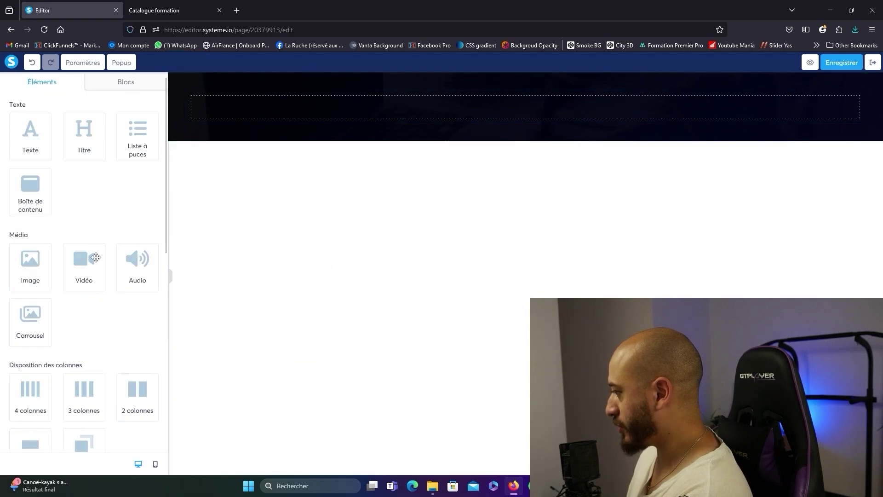
Insert the saved FOOTER VIDEO EXEMPLE block below the dark background section.
scroll(94, 280, down, 8)
scroll(98, 272, up, 7)
scroll(119, 146, up, 2)
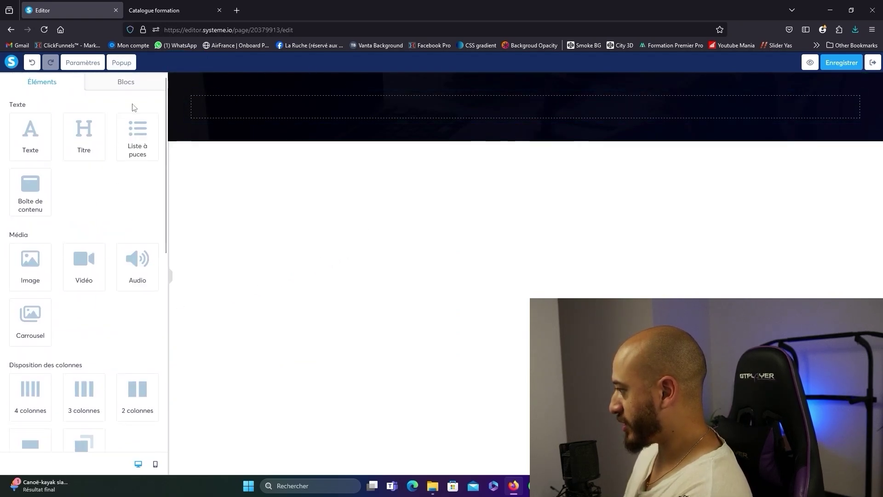
click(134, 82)
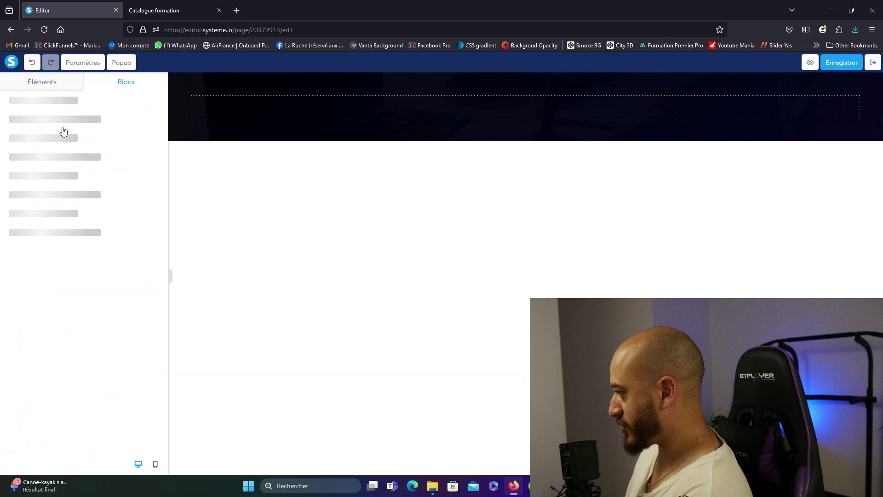
click(58, 100)
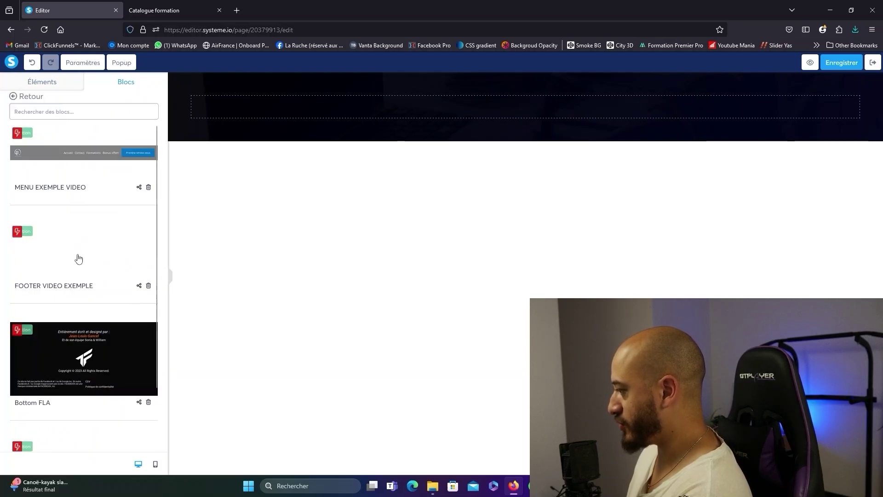
drag(85, 253, 282, 140)
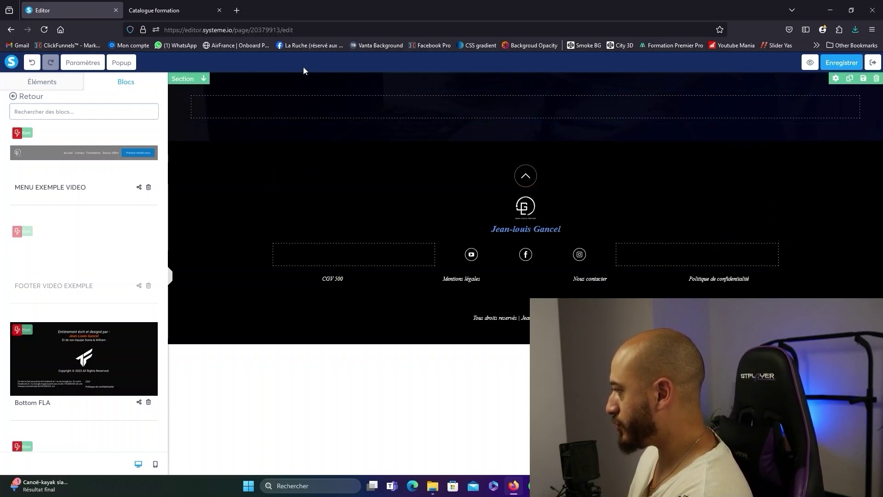
Change the upper section's content width from full width to a narrower, centred layout.
click(185, 114)
scroll(79, 176, down, 4)
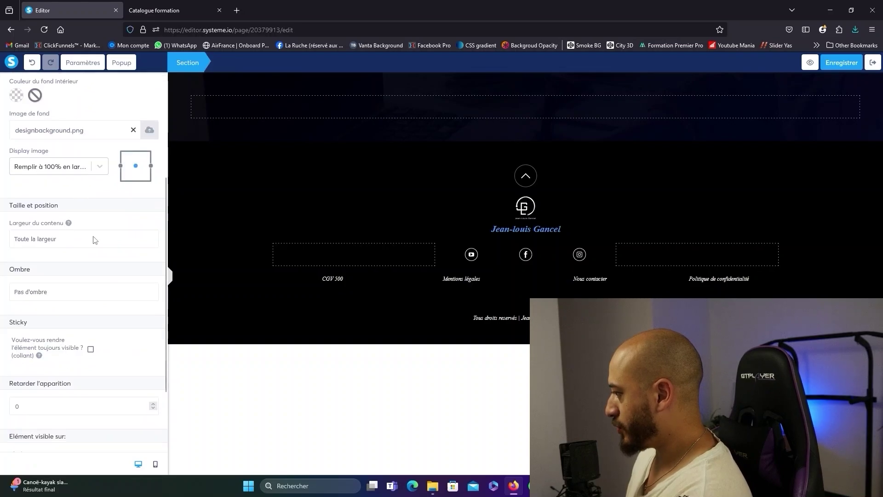
click(69, 239)
click(69, 267)
click(439, 113)
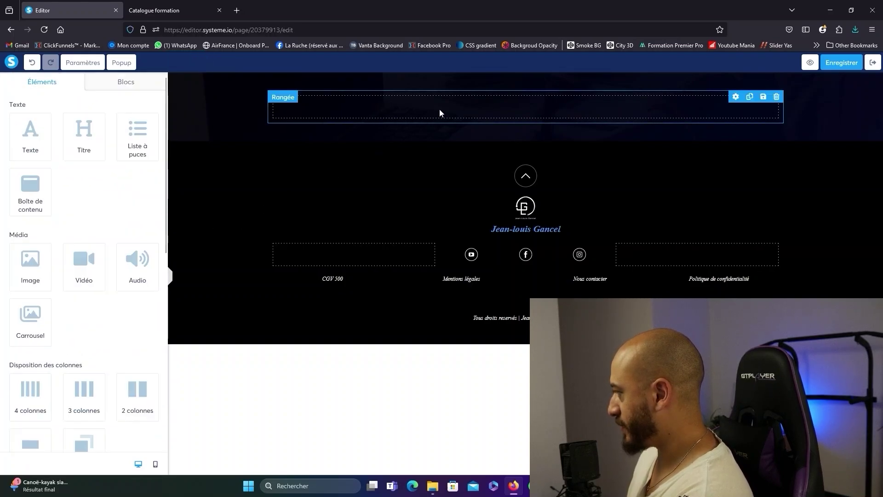
Add a title to the upper section's row reading "VOTRE PROMESSE AVEC CURIOSIE" and colour it white.
drag(84, 137, 569, 111)
click(495, 108)
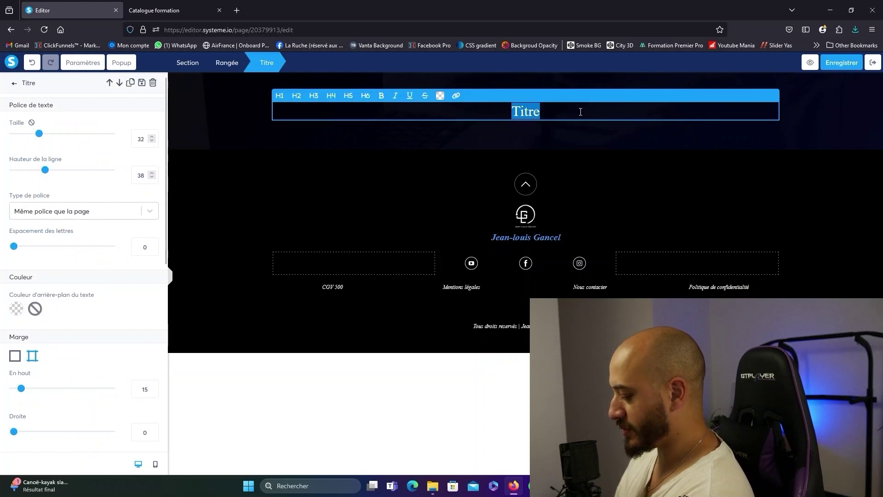
key(BackSpace)
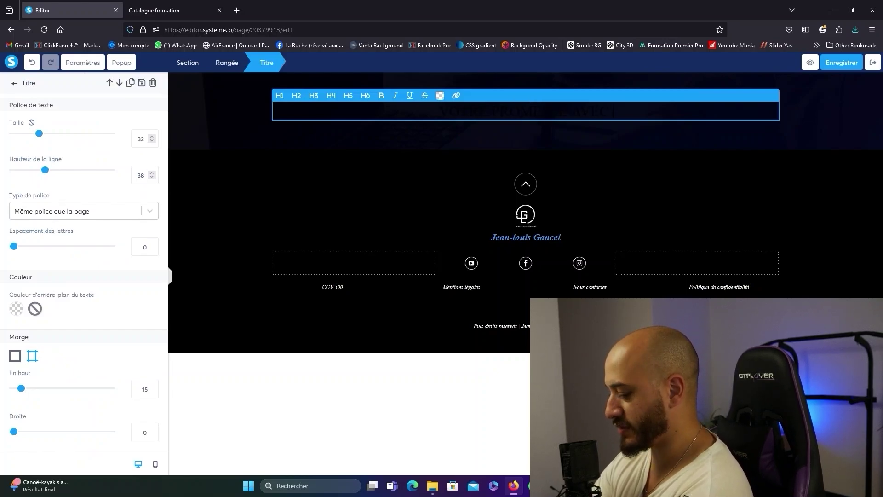
key(ctrl+a)
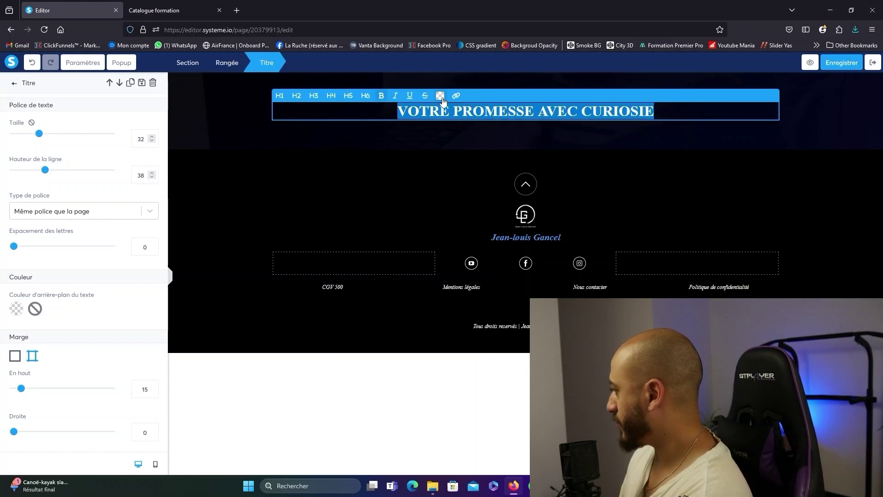
click(499, 144)
Set the page's default text font to the Google font Montserrat.
click(83, 62)
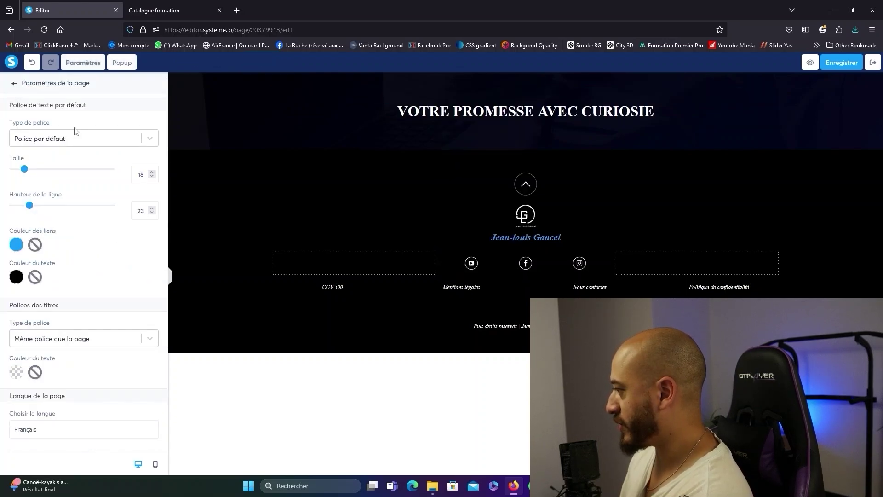
click(76, 138)
click(68, 192)
click(68, 163)
click(67, 210)
Set the page's heading font to Poppins.
scroll(79, 249, down, 2)
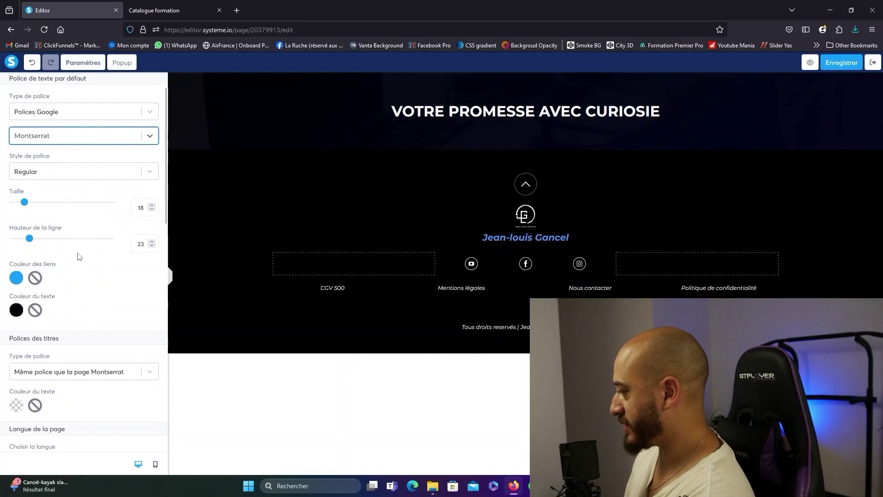
click(80, 316)
click(81, 368)
Correct the title to "VOTRE PROMESSE AVEC CURIOSITE" and increase its font size beyond 37.
click(455, 113)
click(454, 147)
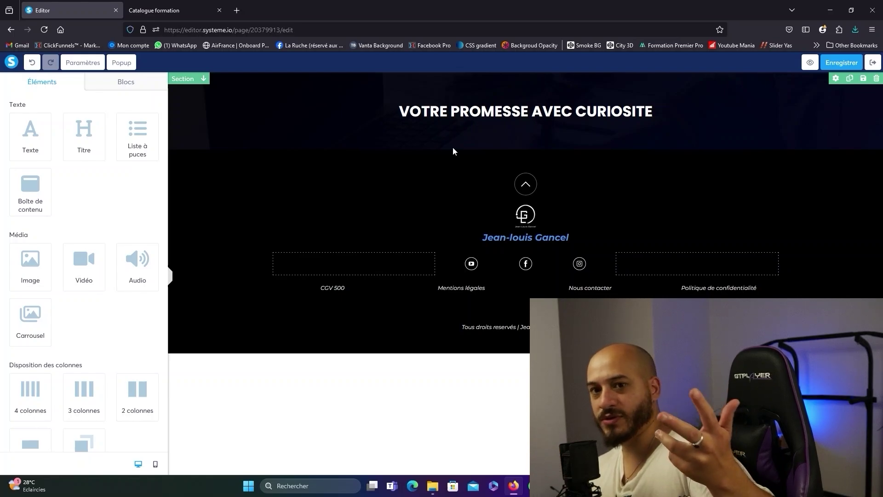
click(453, 148)
click(151, 137)
click(152, 136)
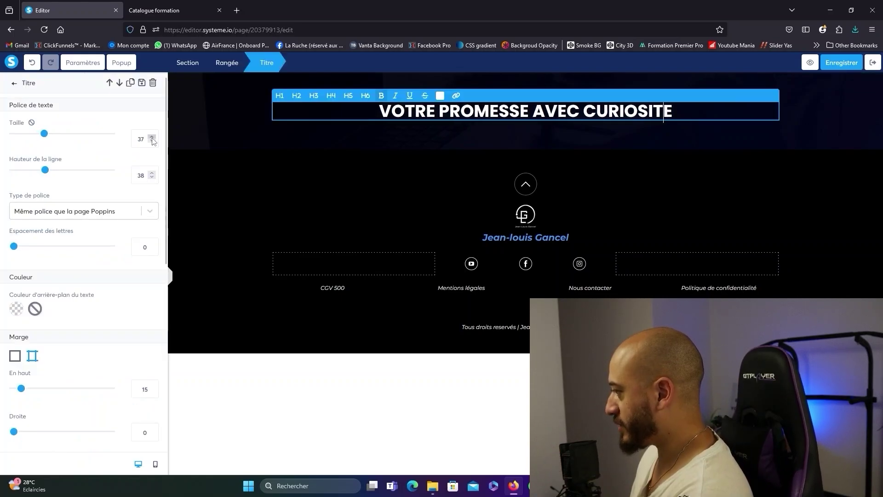
click(152, 137)
click(151, 138)
key(Escape)
Add a text element above the title and colour its placeholder text white.
drag(31, 133, 457, 102)
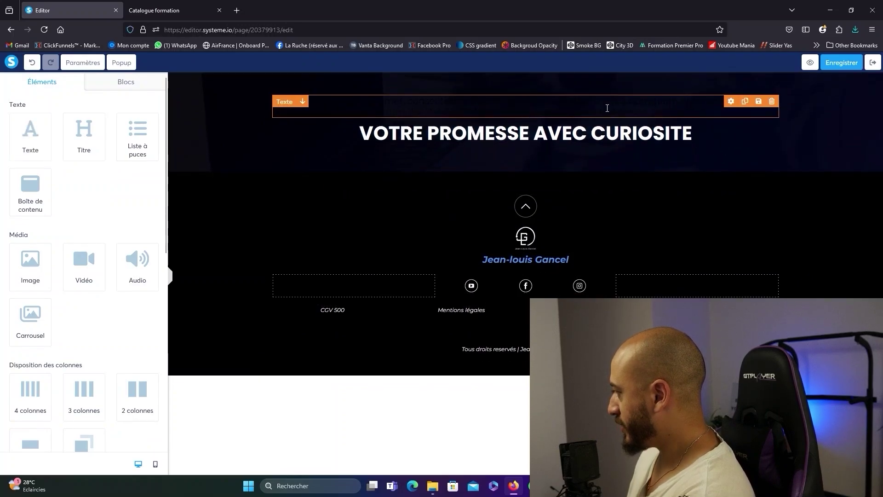
click(721, 113)
drag(720, 114, 276, 101)
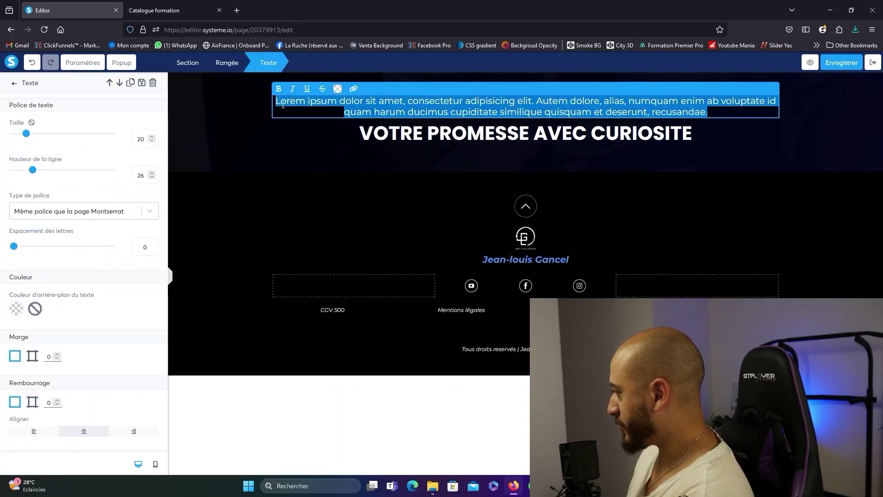
click(337, 89)
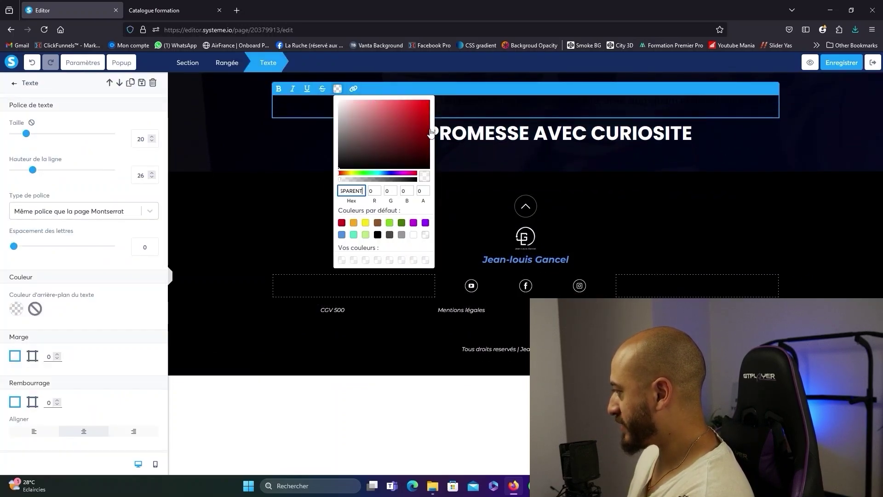
click(415, 235)
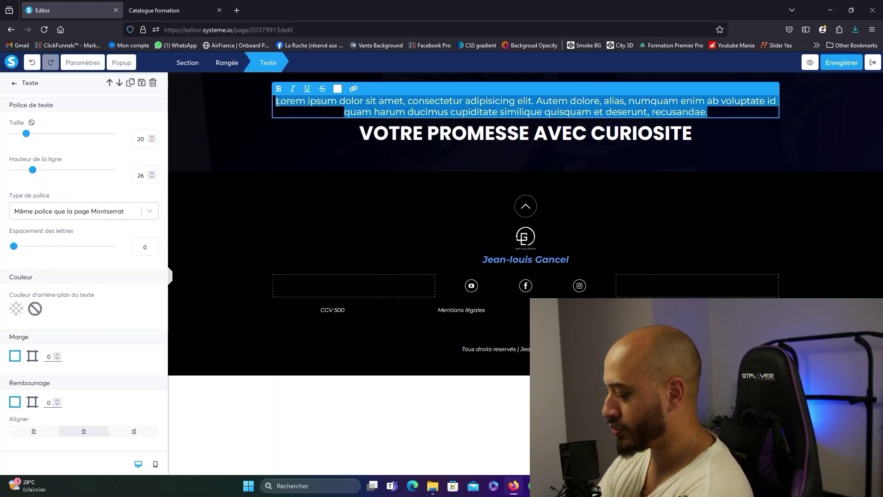
text(Coach)
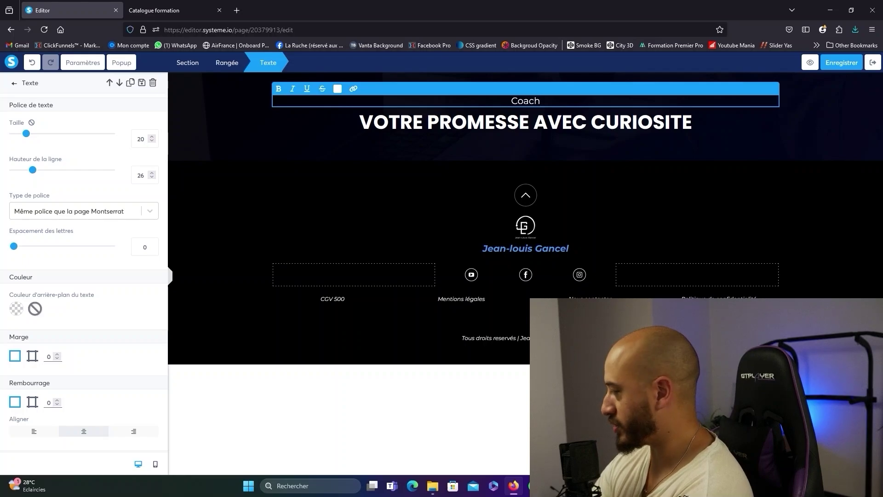
text(, consultants,)
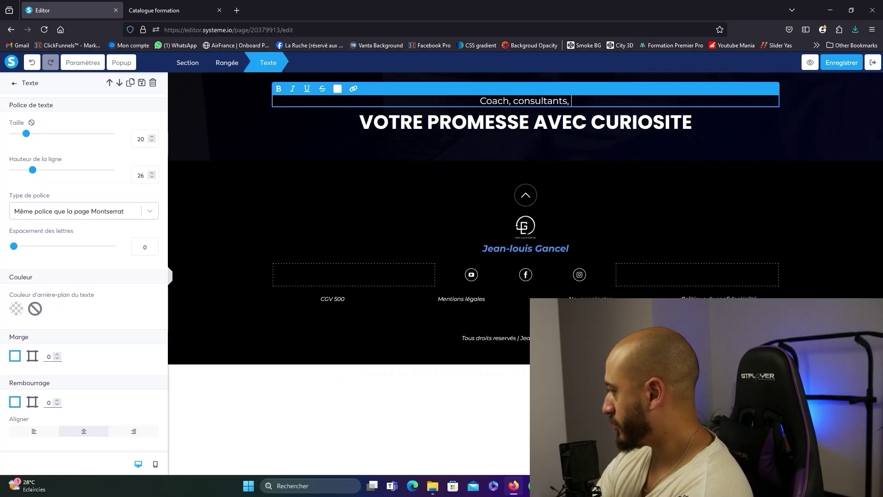
drag(572, 101, 477, 104)
Write "Maman occupée, cadres, salariés" as the text above the title.
text(Mam)
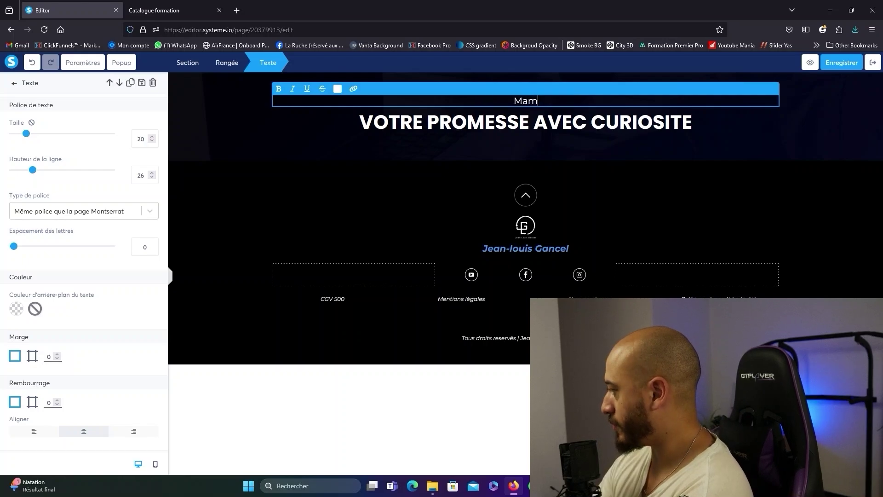
text(an occupée, ca)
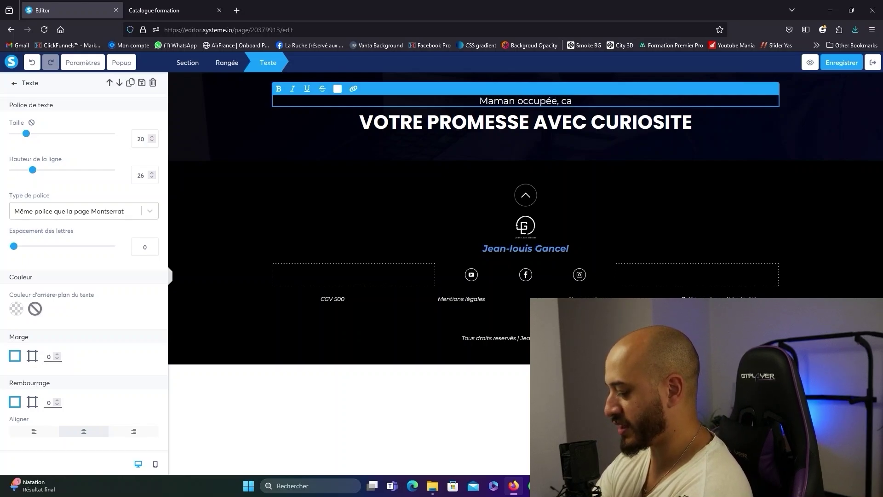
text(dres, salariés)
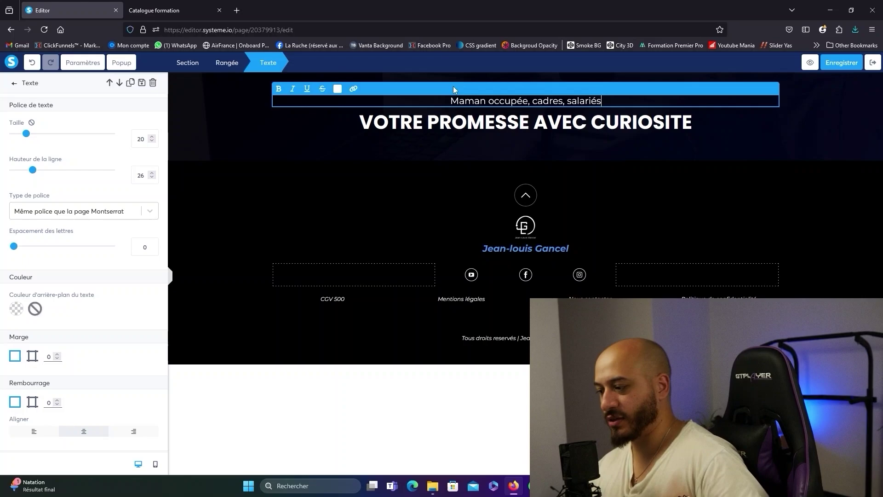
key(Escape)
Add a second text element below the title and colour its placeholder text white.
scroll(134, 288, down, 2)
scroll(134, 288, up, 2)
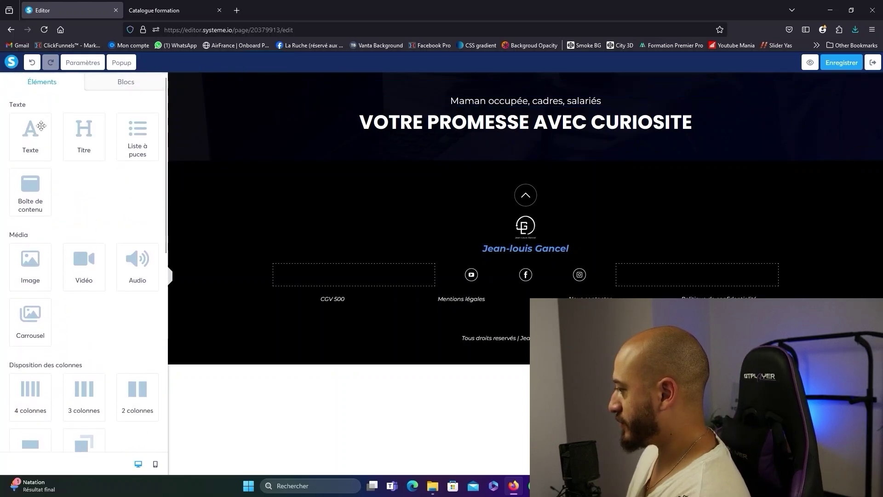
drag(30, 134, 473, 129)
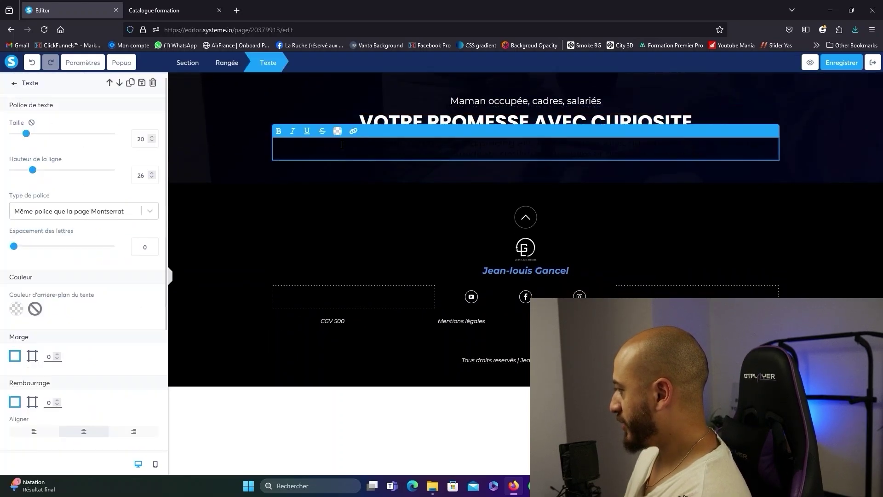
drag(276, 147, 742, 156)
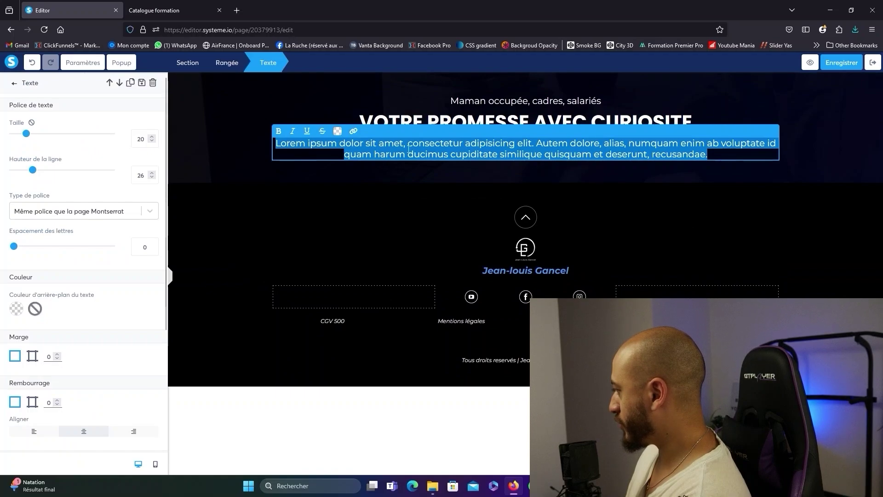
click(337, 131)
click(729, 154)
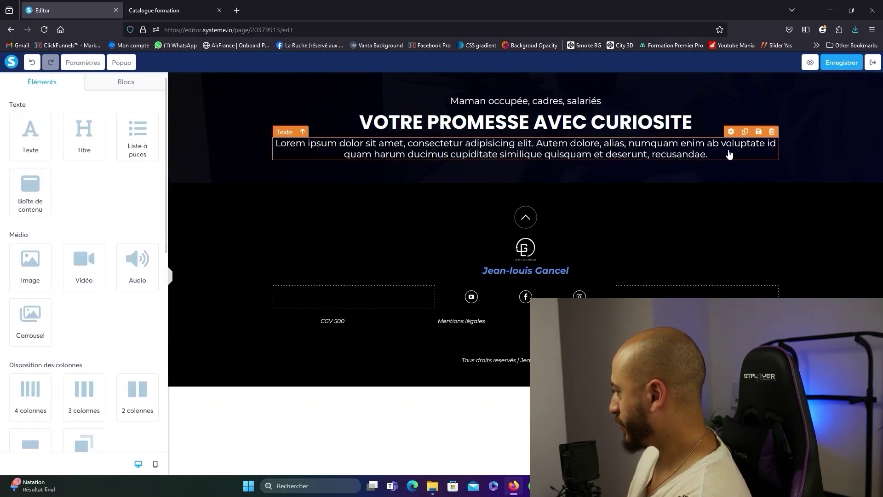
Duplicate the placeholder text below the title and set the copy's font size to 18.
click(745, 132)
click(708, 176)
drag(708, 177, 274, 164)
click(152, 141)
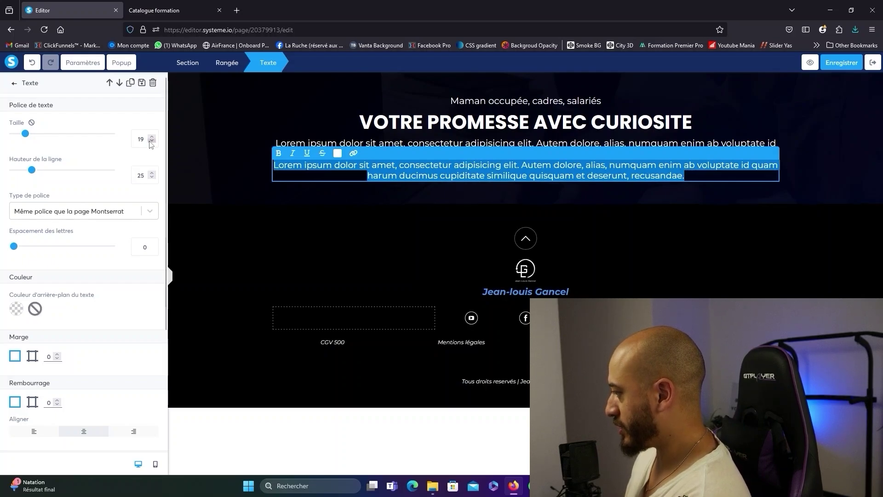
click(152, 141)
Replace the copy's placeholder with "Sans Frein numero 1 | Sans Frein numero 2 | Sans frein numero 3".
text(Sans)
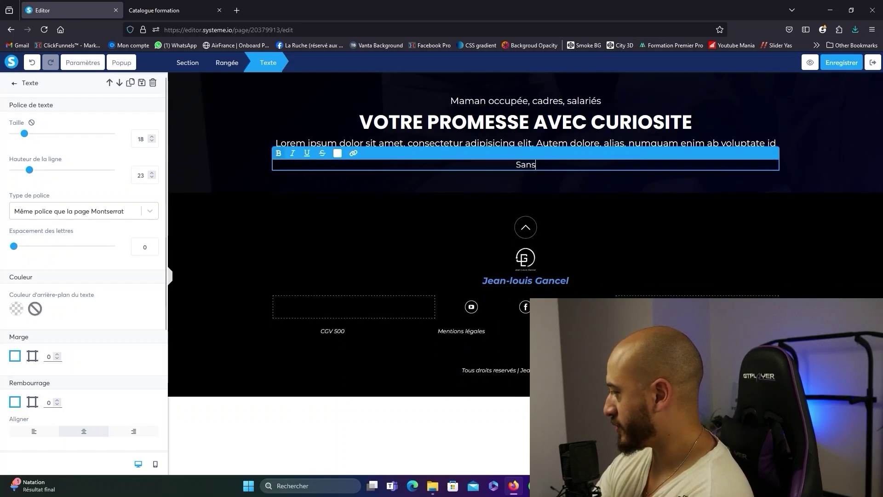
text( Frein numero 1 | Sans Frein numero 2 | Sans frein numero 3)
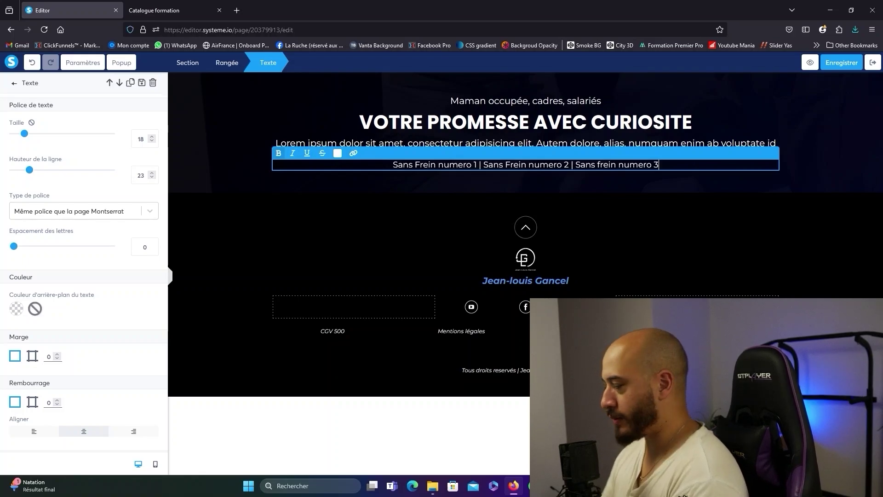
click(344, 187)
Increase the top margin of the "Sans Frein" line with individual side margins.
click(404, 166)
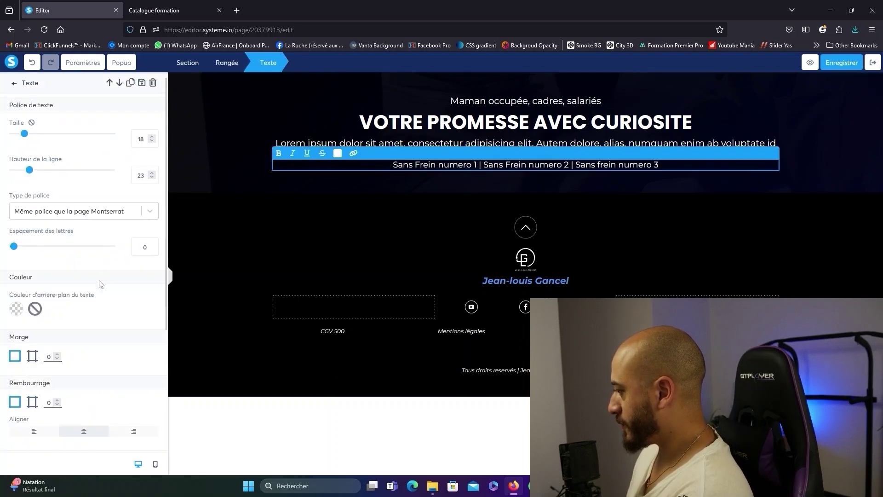
click(32, 356)
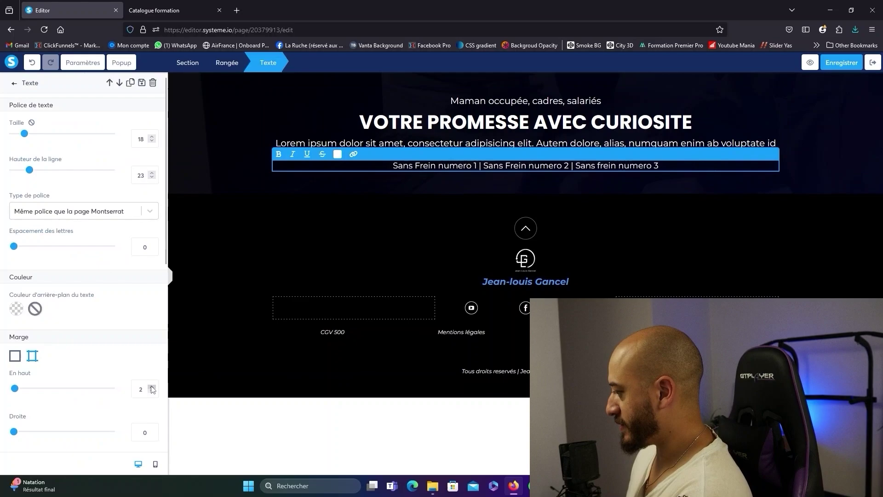
key(Escape)
Add a two-column row below the "Sans Frein" line and increase the row's top margin.
drag(140, 394, 392, 182)
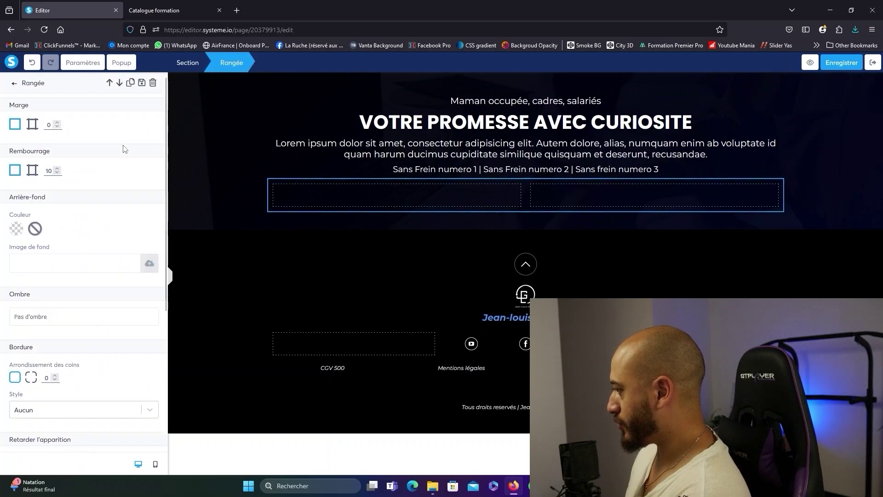
click(32, 124)
drag(14, 157, 232, 154)
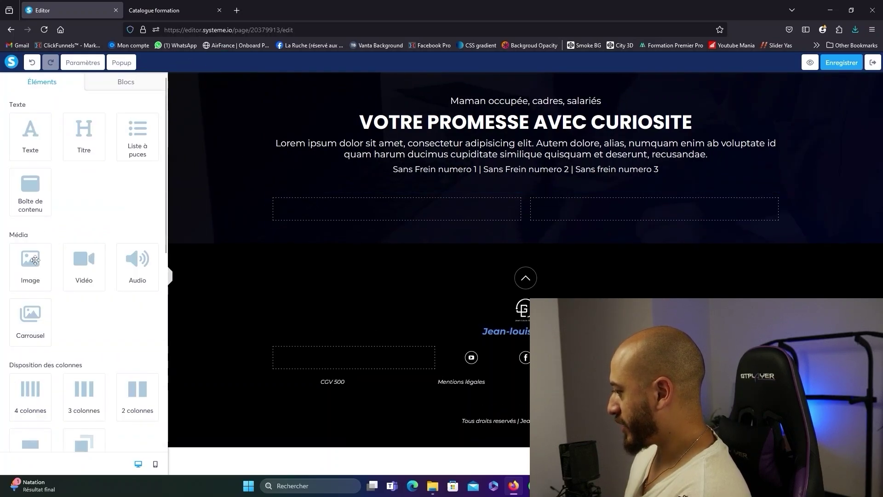
Insert the "Masterclass Design" mockup image in the row's first column and reduce its size to about 386.
drag(34, 260, 343, 211)
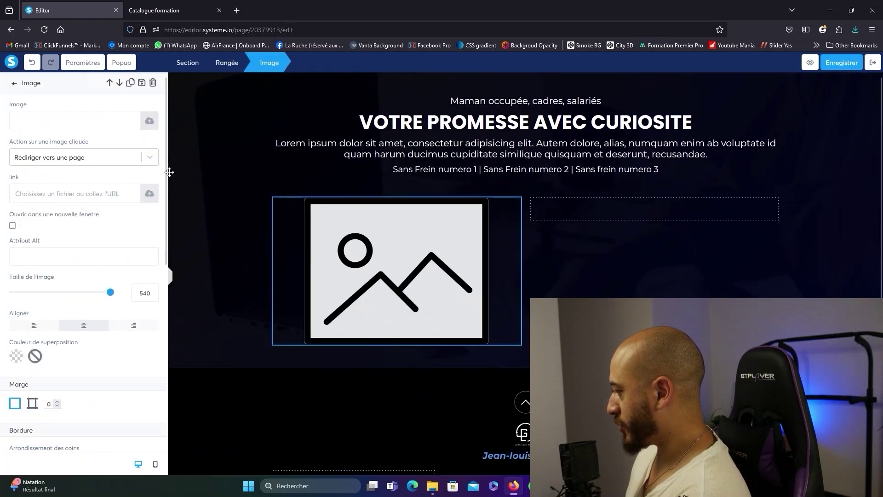
drag(110, 292, 82, 295)
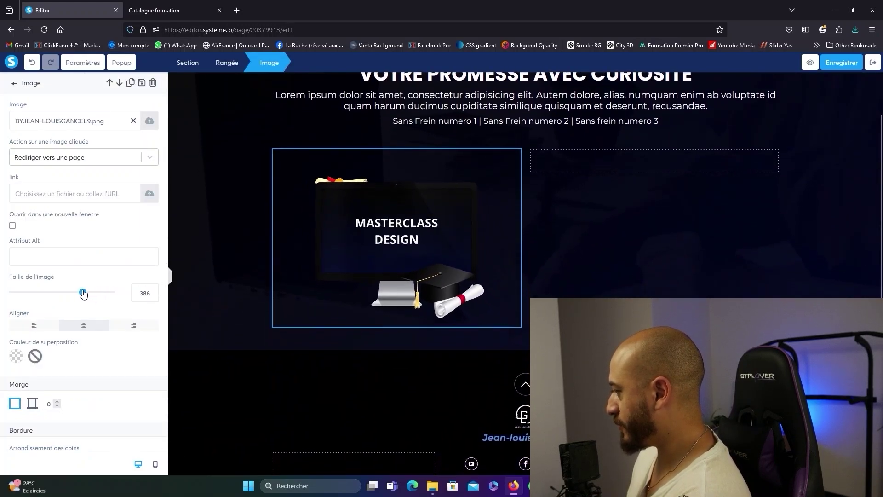
click(152, 296)
click(15, 84)
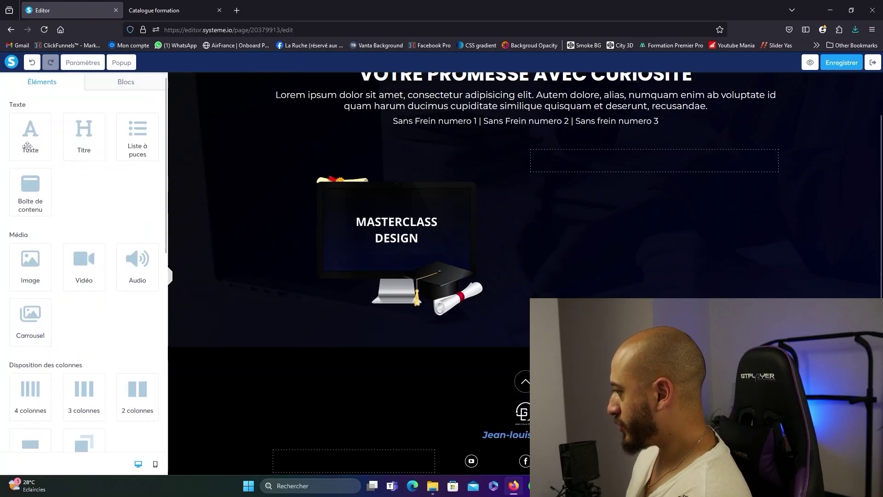
Add a text element under the mockup image and colour its placeholder text white.
drag(30, 134, 369, 306)
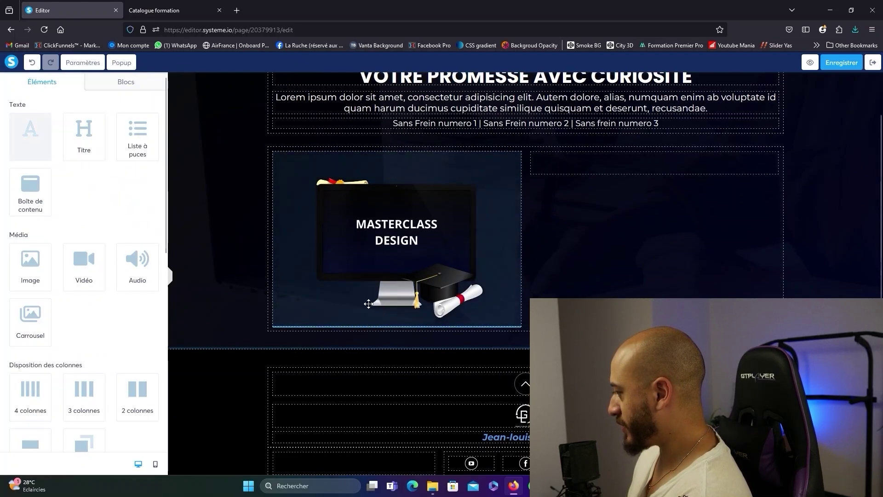
click(386, 341)
drag(479, 290, 281, 260)
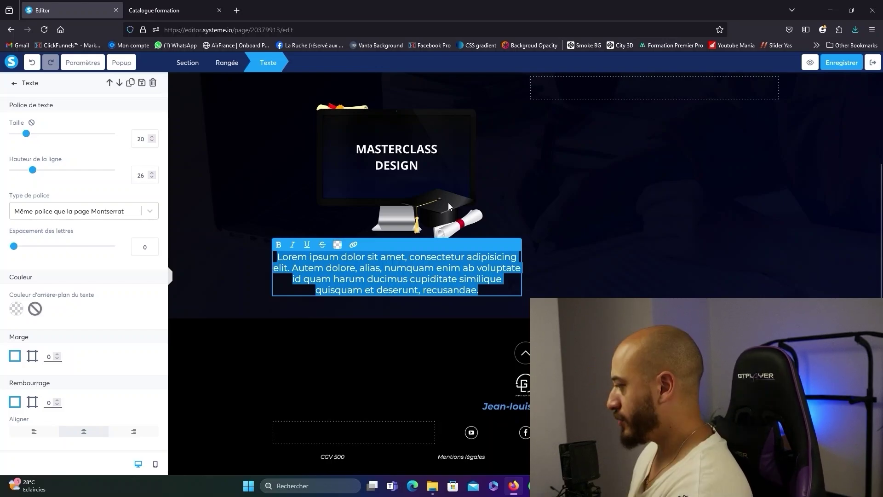
click(337, 244)
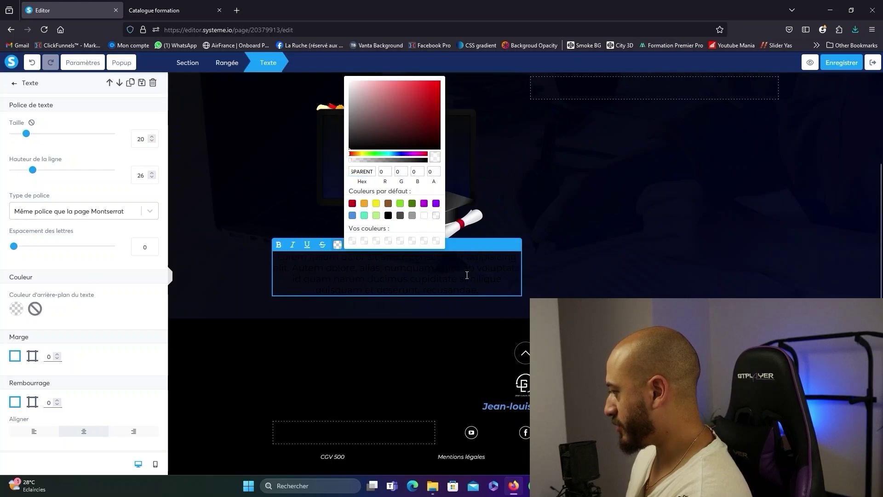
click(423, 216)
Write "Vous allez obtenir une masterclass vidéo" as the caption under the image.
click(280, 259)
text(Vous)
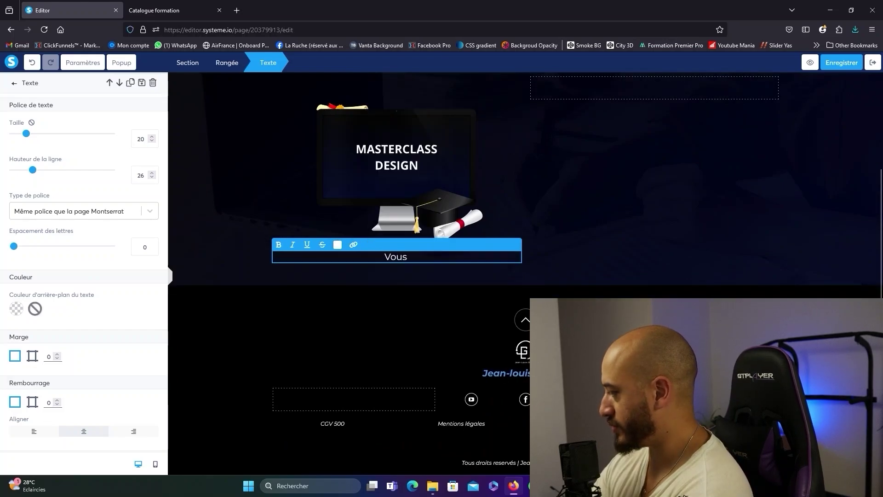
text( allez obtenir une masterclass vidéo)
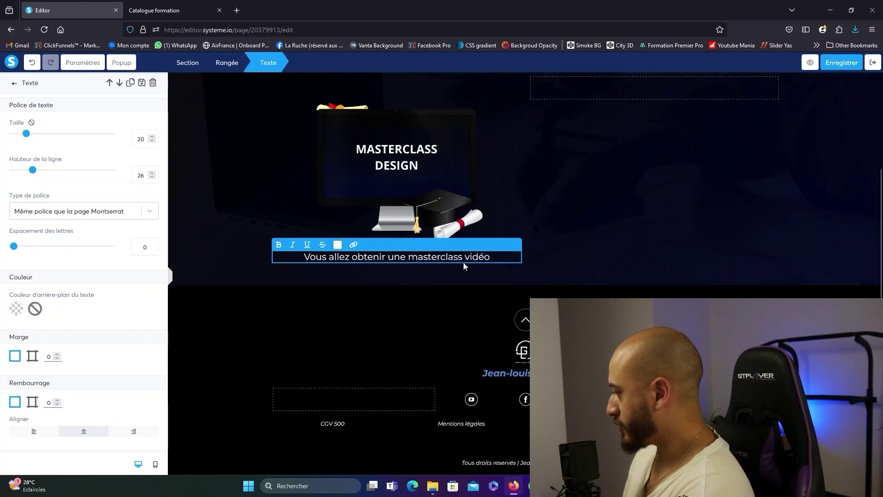
Italicise the caption under the image and reduce its font size by six units.
drag(490, 258, 307, 258)
click(292, 245)
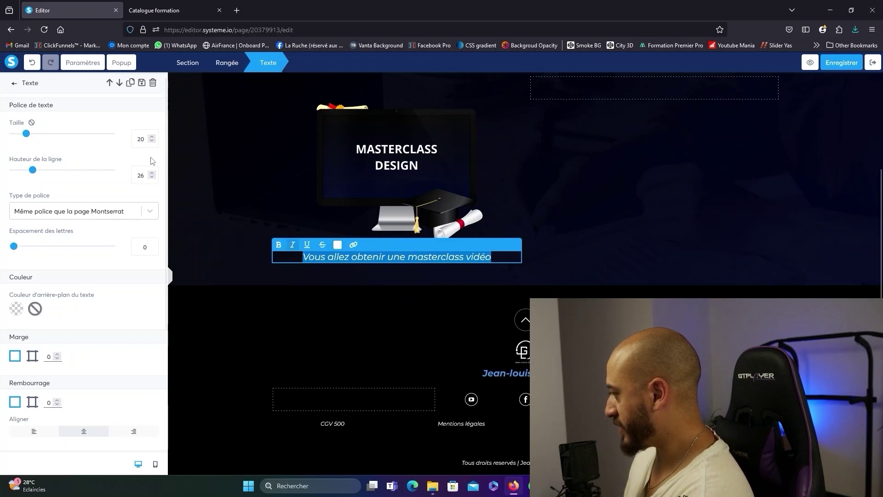
click(153, 141)
click(153, 141)
click(152, 141)
click(152, 141)
click(152, 142)
click(152, 141)
click(324, 149)
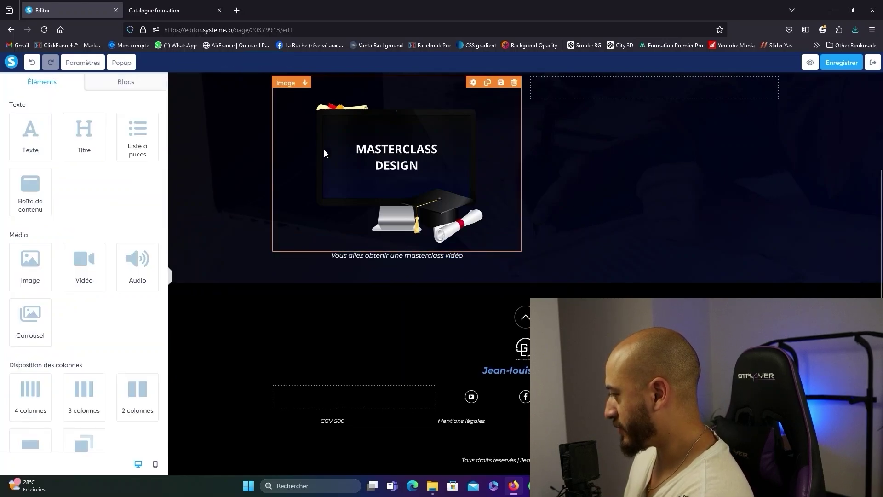
Add a form field of data type Email to the row's empty second column and duplicate it below.
scroll(324, 149, up, 3)
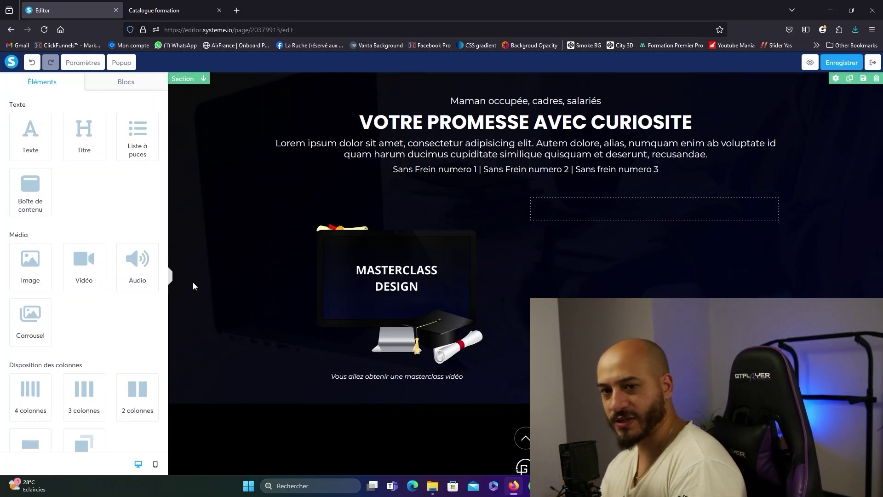
scroll(109, 274, down, 5)
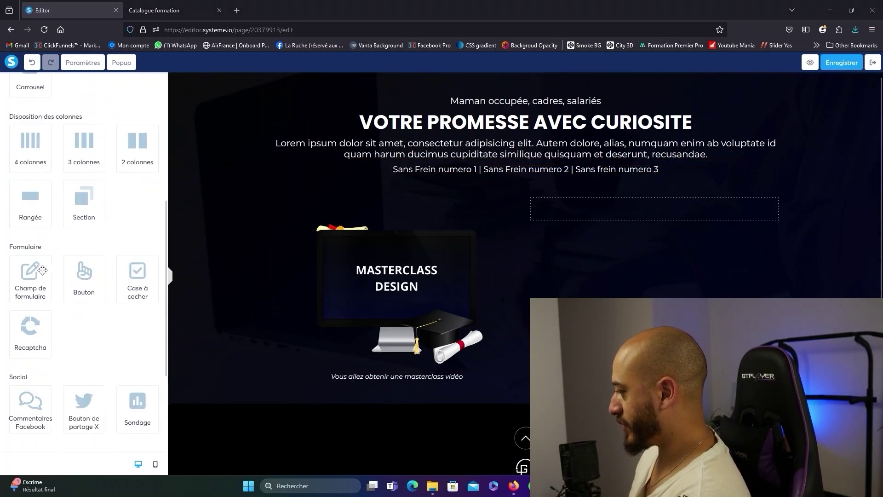
drag(42, 270, 572, 210)
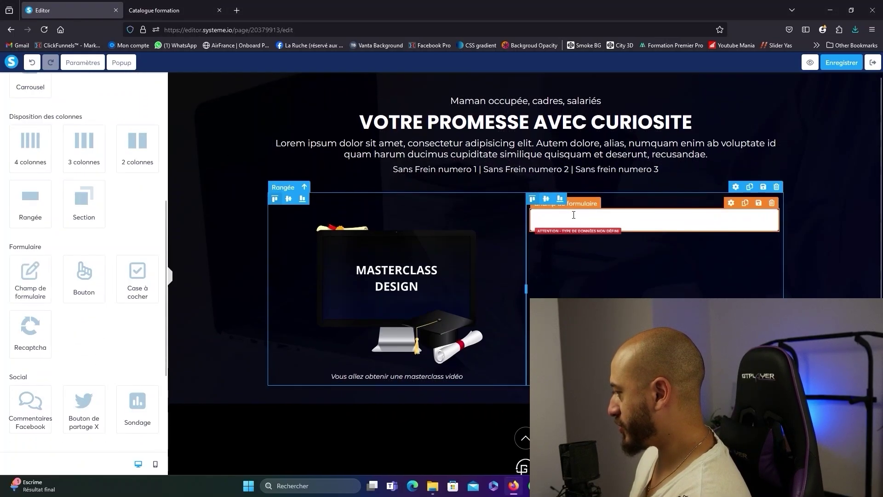
click(573, 215)
click(66, 121)
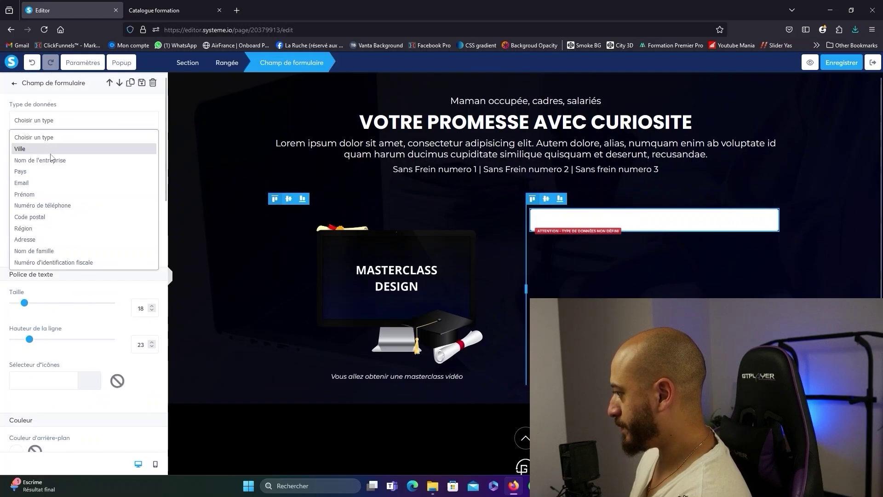
click(28, 183)
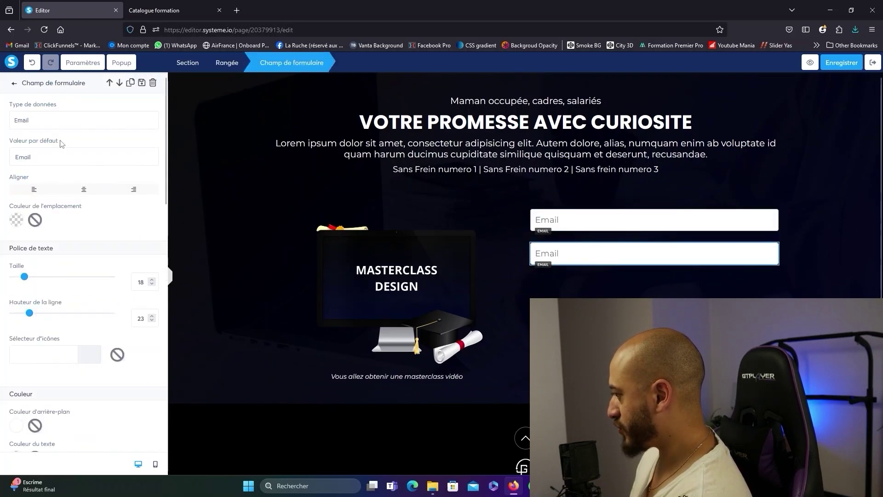
Make the duplicated form field a Prénom field with a top margin of 10 and corner radii of 0.
scroll(84, 261, down, 5)
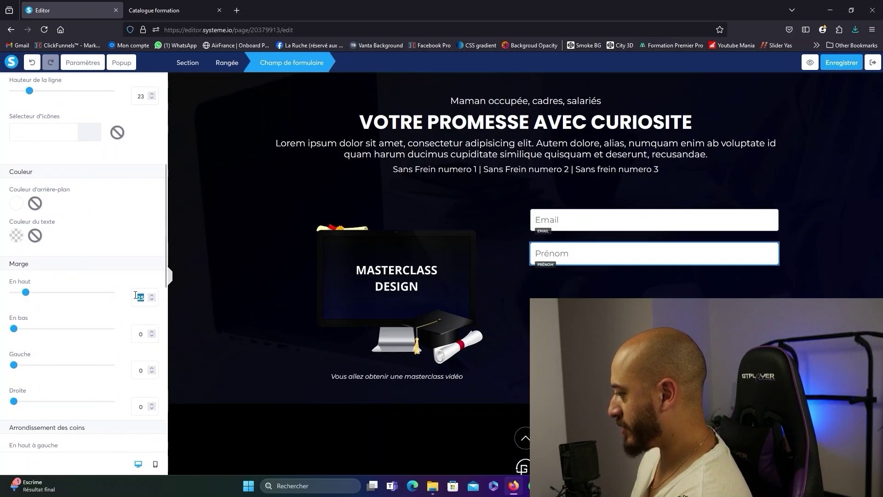
text(10)
scroll(71, 256, down, 2)
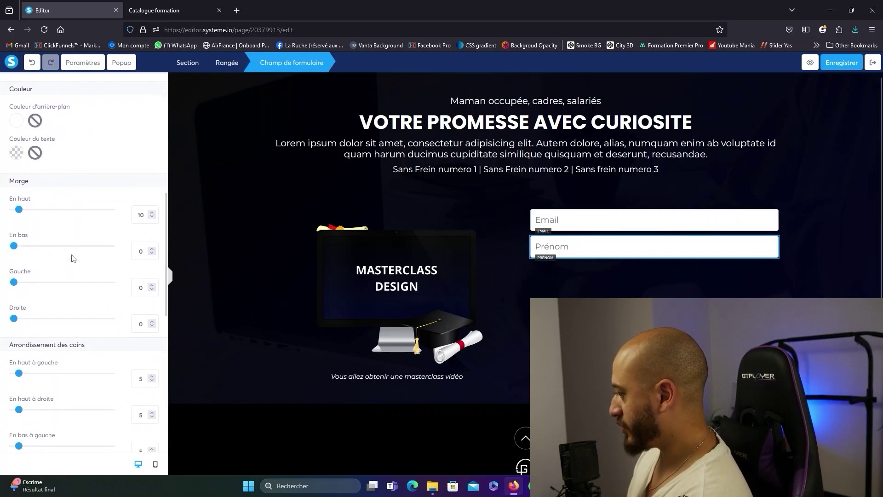
scroll(54, 237, down, 3)
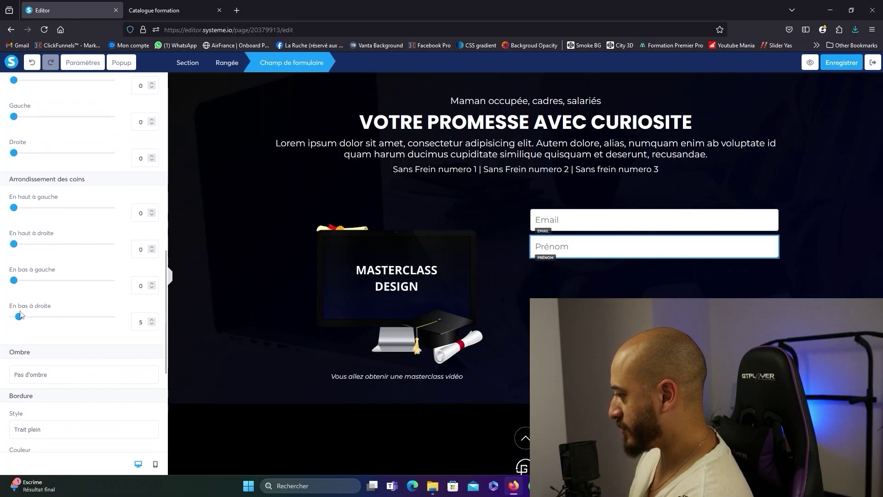
key(Escape)
Add a button below the Prénom field and set its top margin to 10.
scroll(79, 211, down, 4)
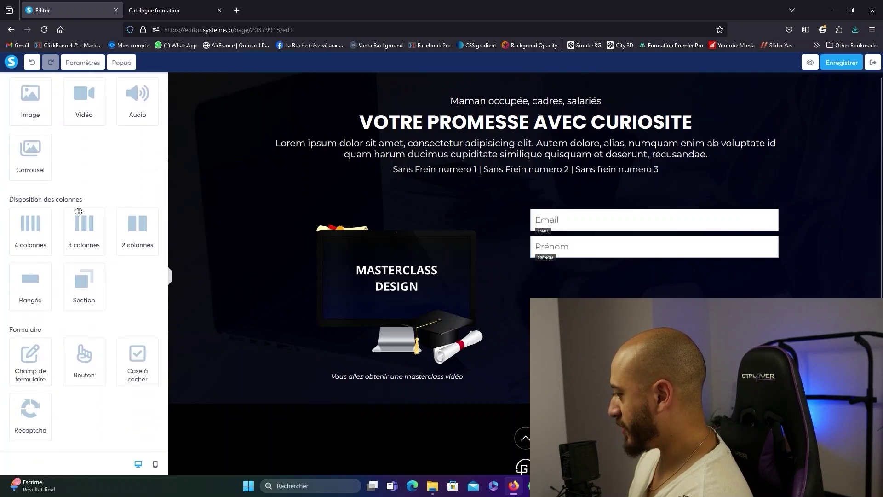
drag(84, 369, 590, 252)
drag(599, 261, 598, 265)
drag(149, 272, 158, 270)
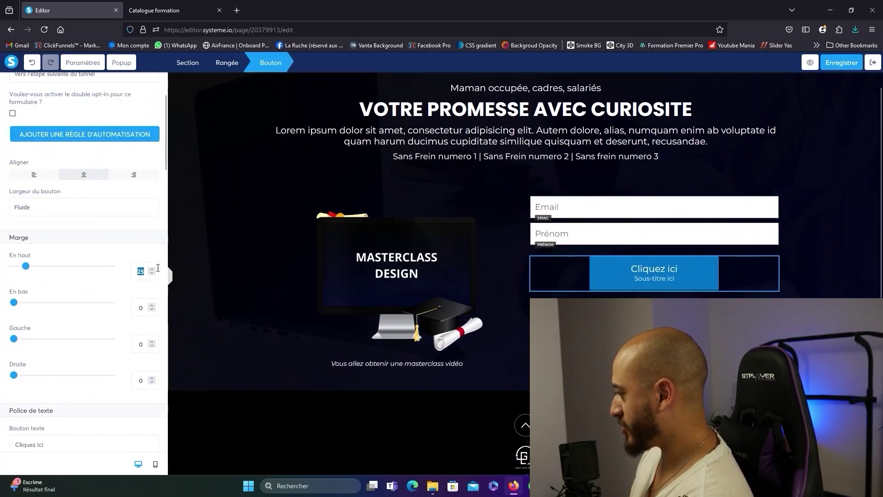
text(10)
Set the button's width to "Remplir en largeur" and its border style to "Aucun".
click(70, 213)
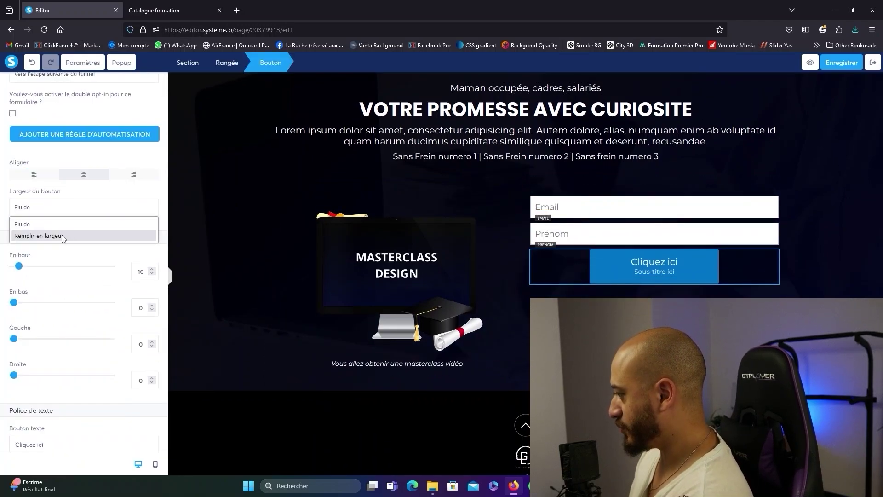
click(62, 234)
scroll(16, 339, down, 10)
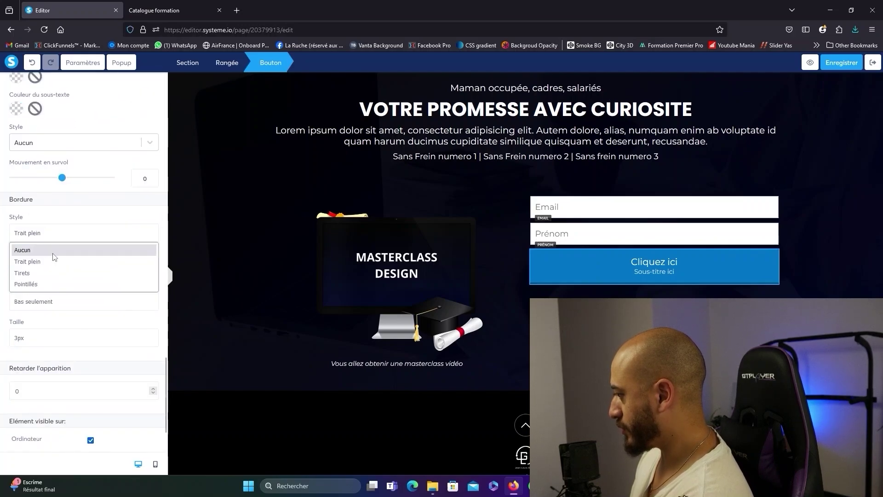
click(53, 253)
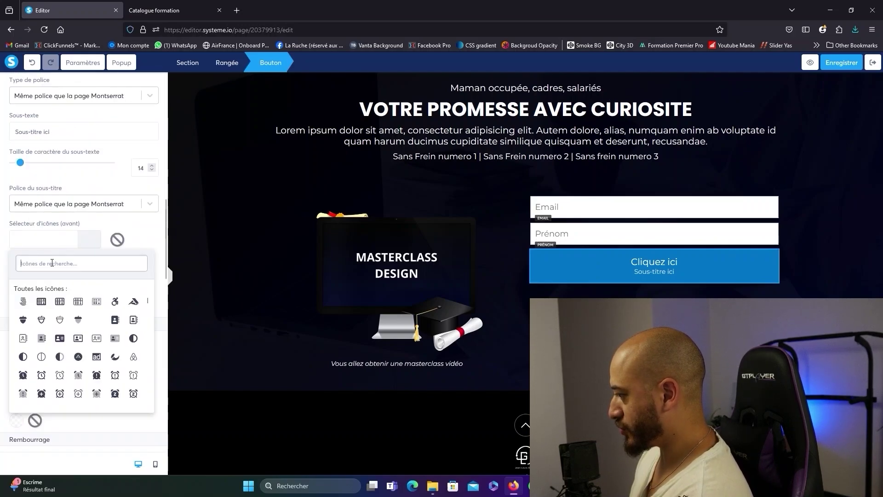
Add the arrow-alt-circle-right icon before the button text and arrow-alt-circle-left after it.
text(arrow)
click(41, 319)
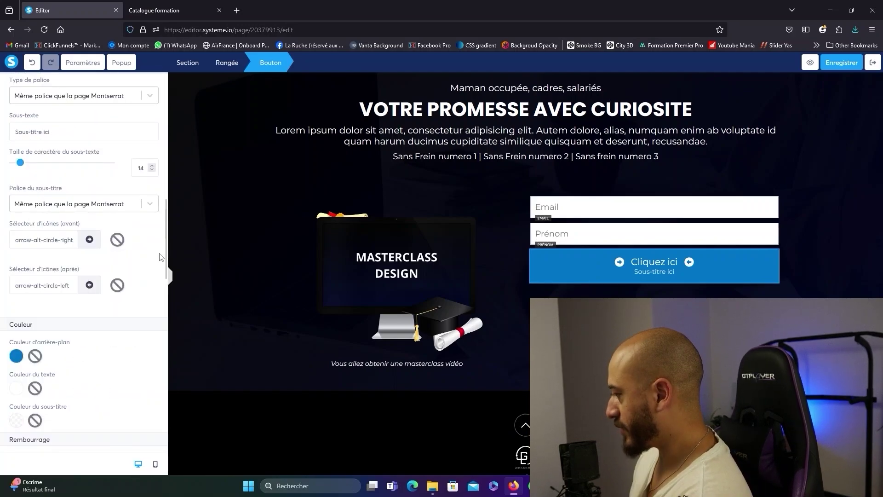
Label the button "Telecharger votre vidéo" with the subtext "Recevez votre vidéo offerte !".
scroll(89, 247, up, 5)
drag(78, 236, 5, 232)
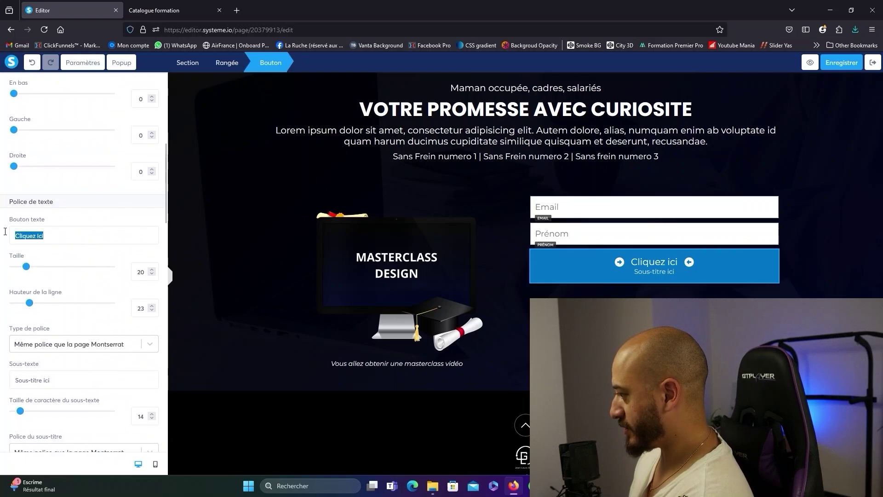
text(Telecharger votre vid)
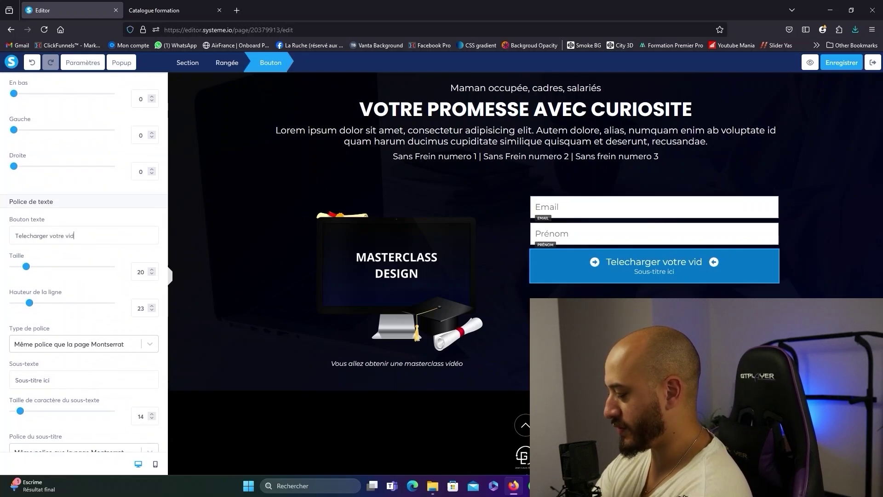
text(éo)
scroll(87, 240, down, 3)
drag(85, 215, 8, 206)
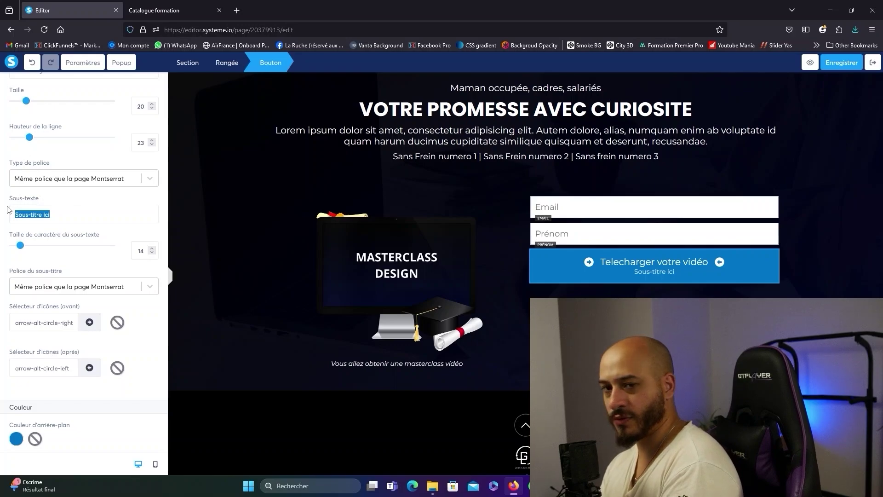
text(Recevez votre vidéo offerte !)
click(184, 223)
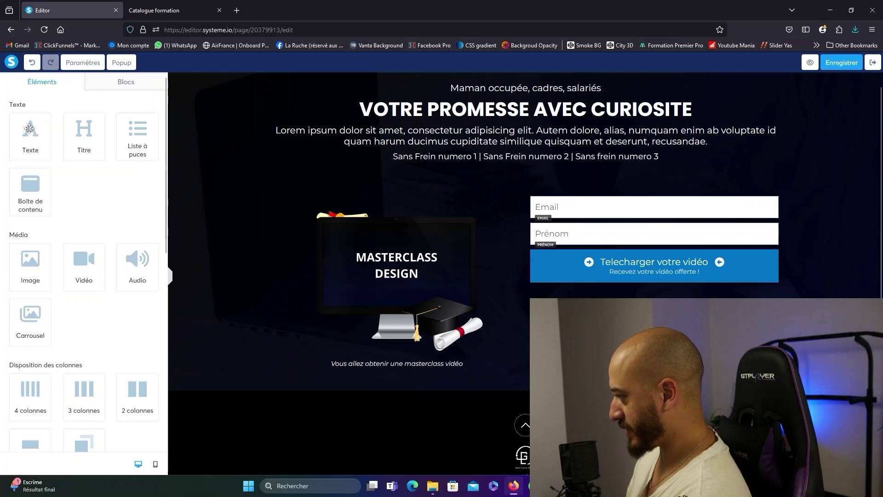
Add a white, underlined, left-aligned text above the Email field reading "Ce que vous allez obtenir dans cette vidéo :".
drag(41, 136, 570, 192)
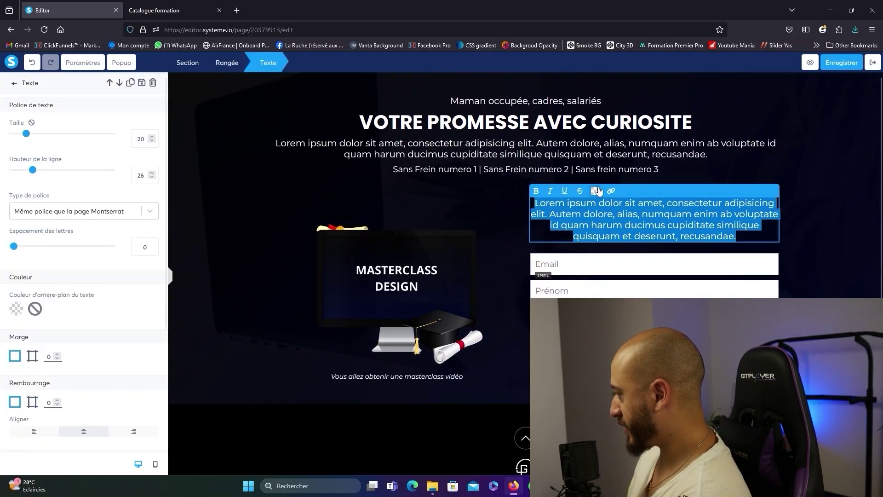
text(Ce que vous allez obt)
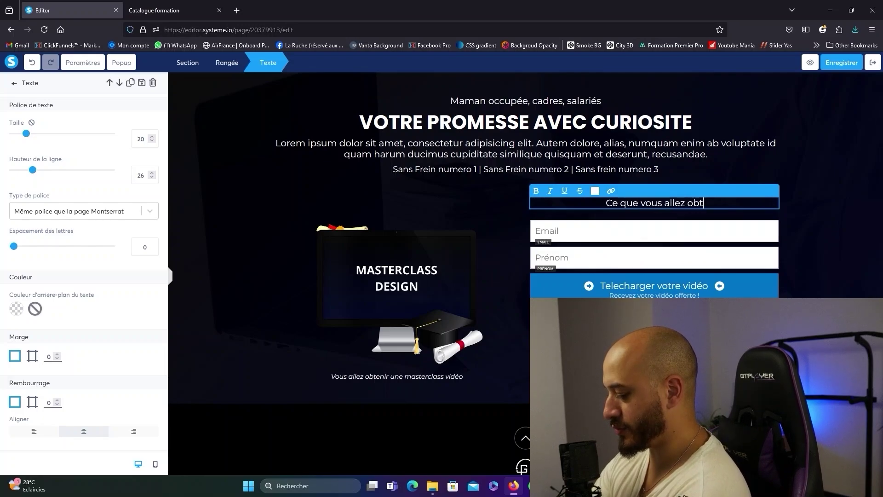
text(enir dans cette vidéo :)
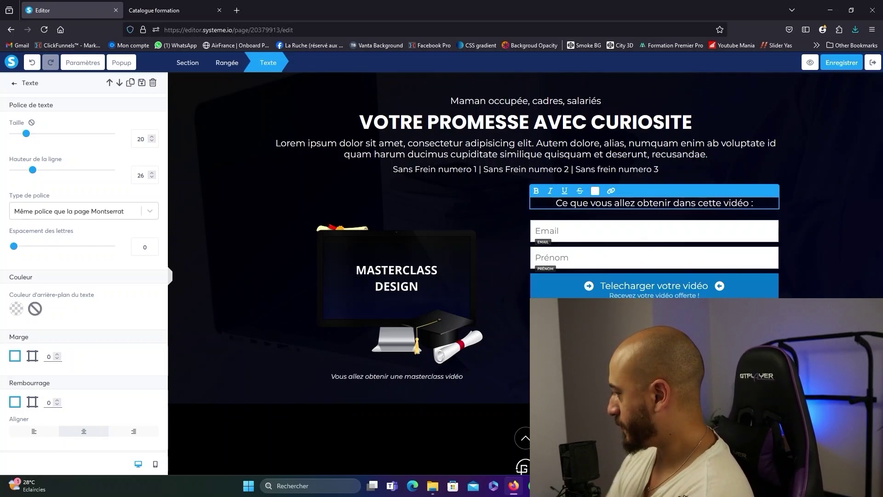
key(Escape)
Insert a bulleted list between the "Ce que vous allez obtenir dans cette vidéo :" text and the Email field.
scroll(95, 247, down, 2)
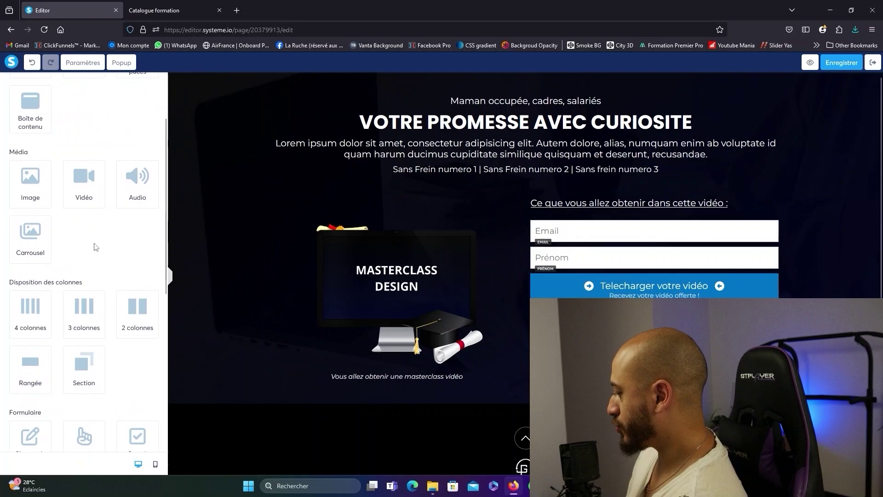
scroll(95, 217, up, 2)
scroll(98, 216, down, 1)
scroll(99, 216, up, 1)
drag(138, 138, 653, 221)
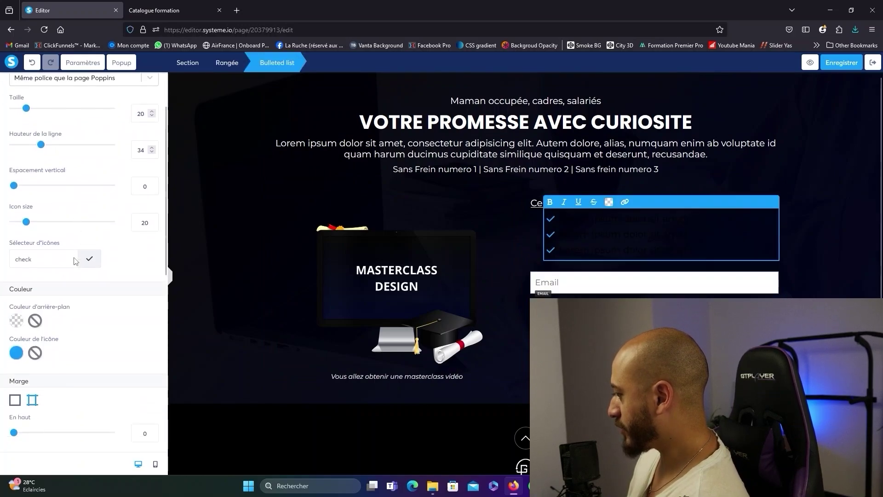
Remove the bulleted list's left margin, add a small top margin and colour its text white.
scroll(68, 270, down, 5)
drag(28, 292, 3, 293)
drag(13, 164, 22, 162)
click(695, 262)
click(250, 308)
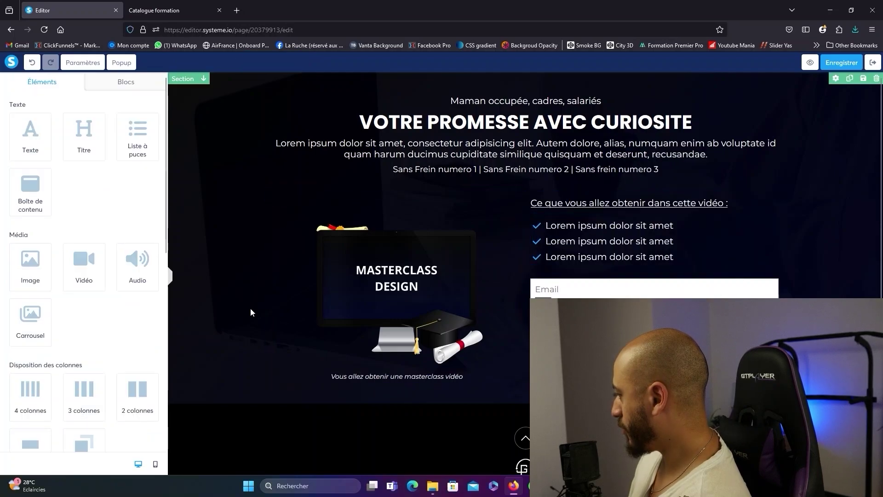
scroll(609, 285, down, 2)
scroll(597, 221, up, 2)
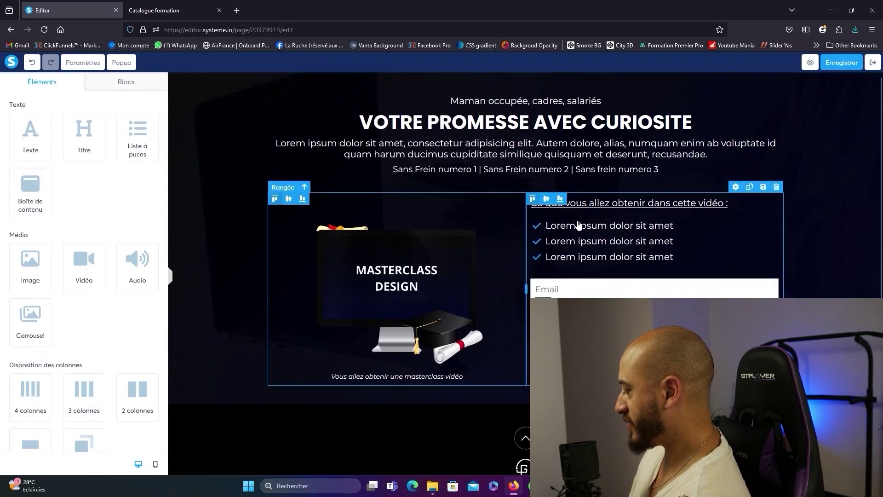
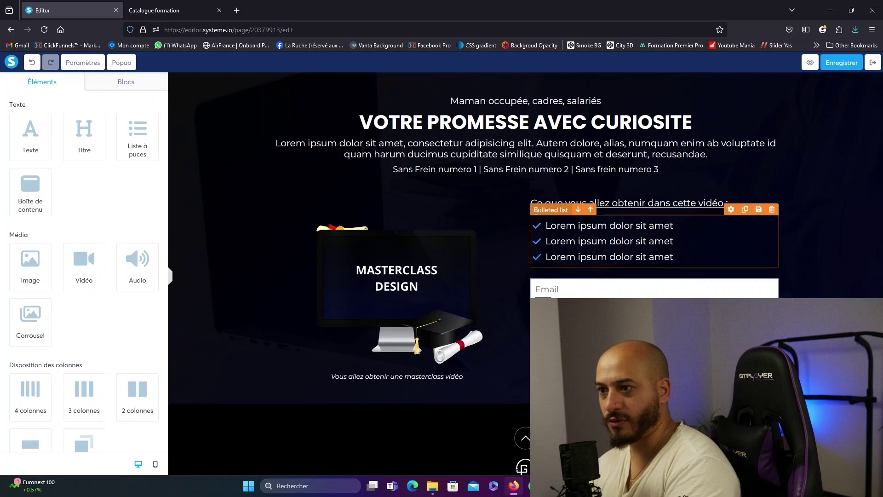
Add a text below the download button reading "Remplissez le formulaire ci-dessus pour avoir accès à votre bonus offert".
scroll(536, 211, down, 2)
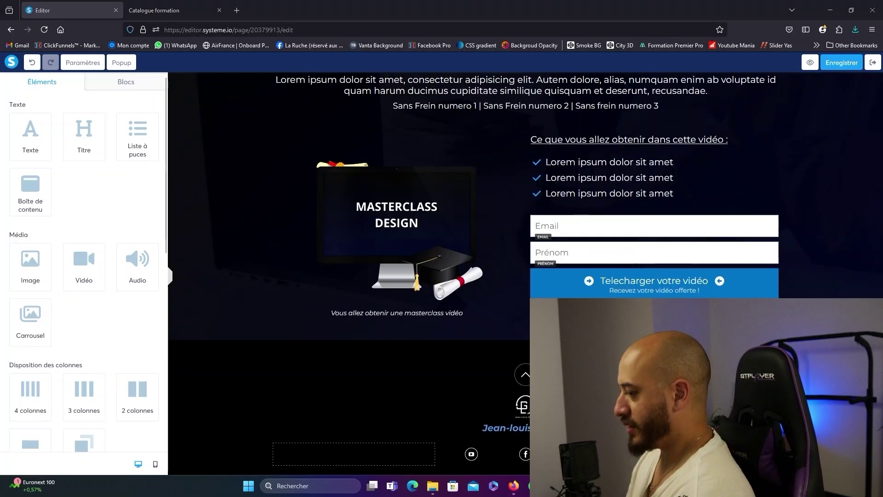
drag(30, 134, 603, 297)
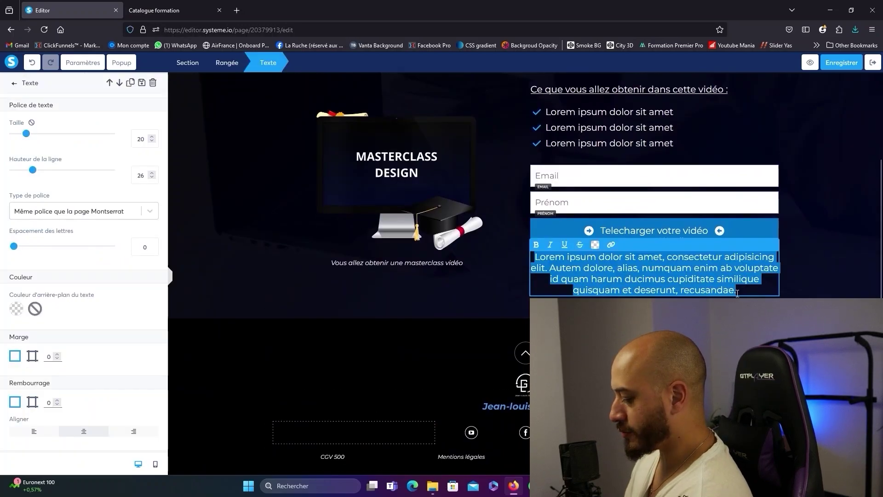
key(BackSpace)
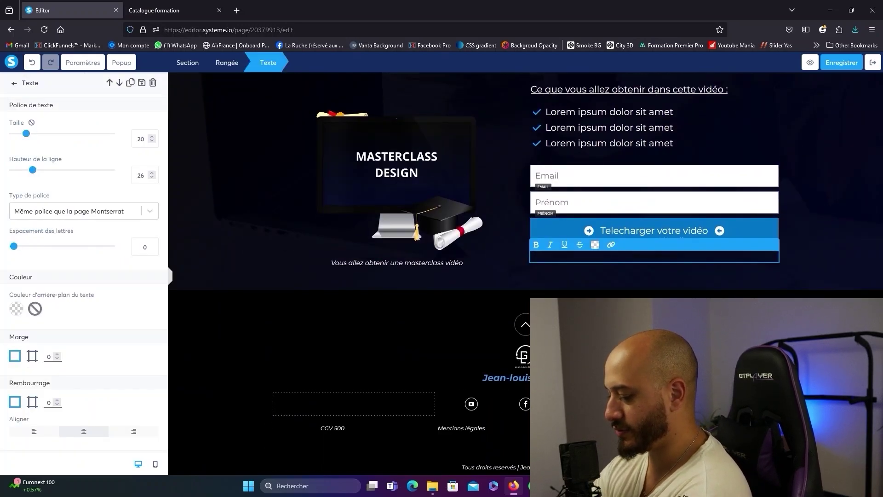
key(ctrl+v)
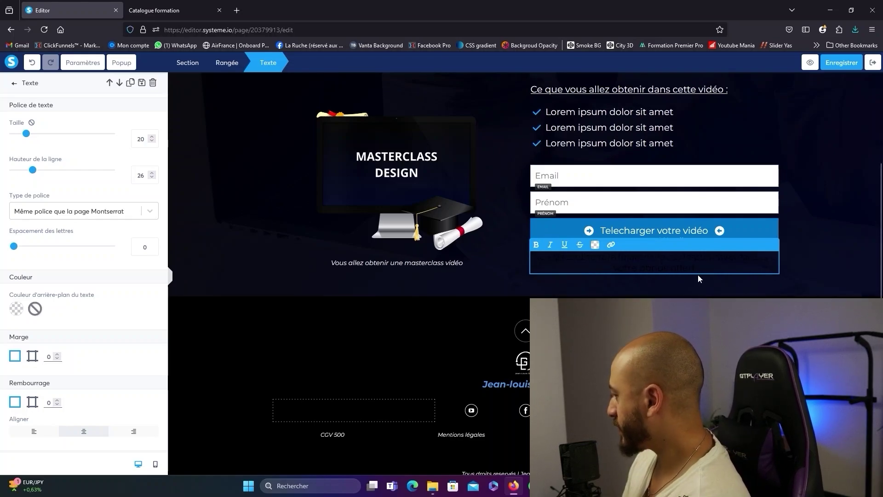
Colour the text below the download button white and set its font size to 15.
drag(697, 269, 532, 257)
click(595, 245)
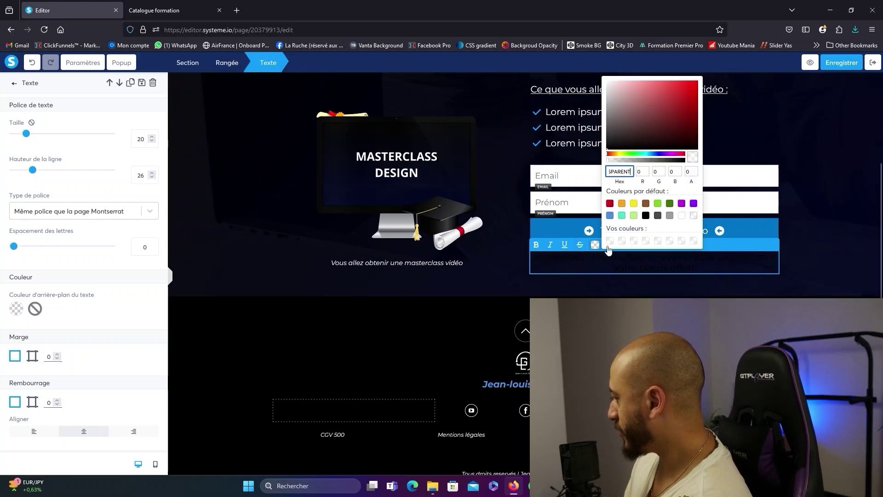
click(673, 241)
click(151, 141)
click(151, 141)
click(151, 141)
click(152, 141)
click(152, 140)
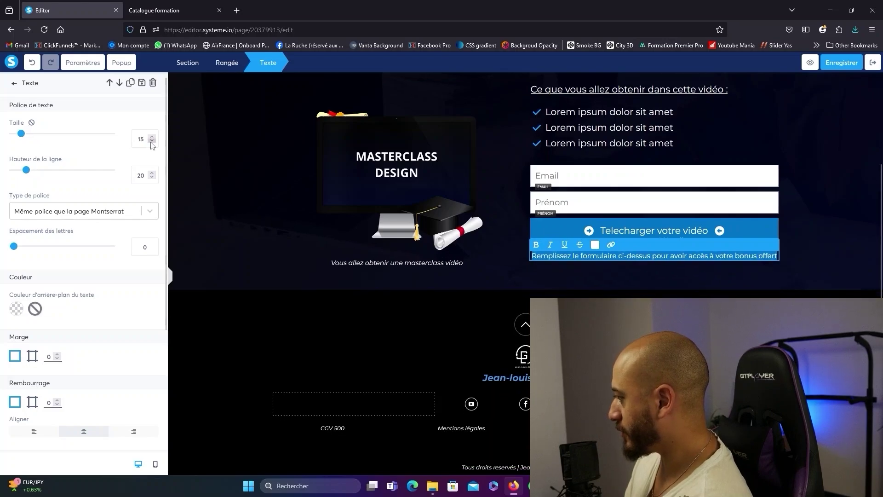
Set the caption beneath the download button to size 14 and make it italic.
click(152, 141)
key(ctrl+i)
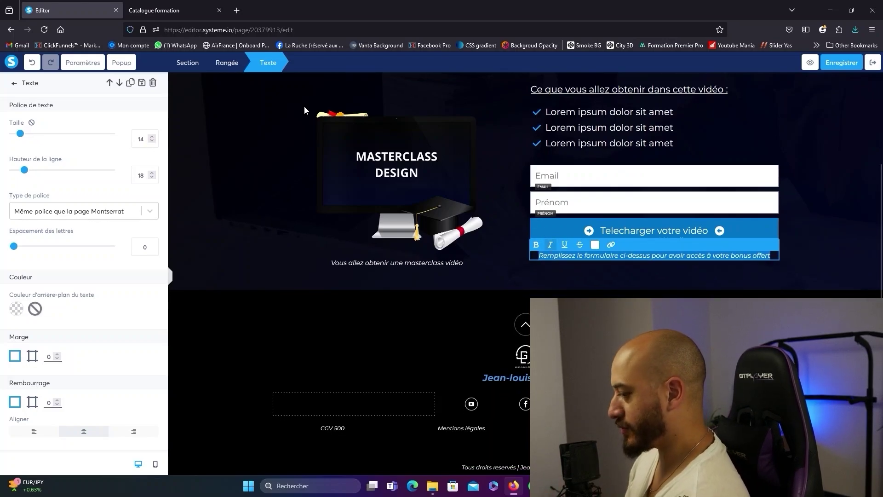
click(14, 83)
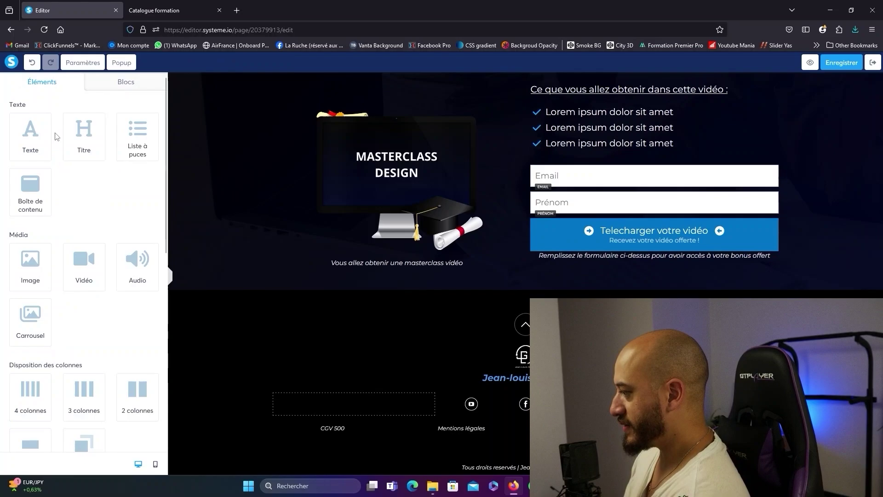
Add a checkbox below the Prénom field with the label "Oui, je consens à recevoir des emails" in white (FFFFFF).
scroll(65, 138, down, 5)
scroll(67, 140, down, 1)
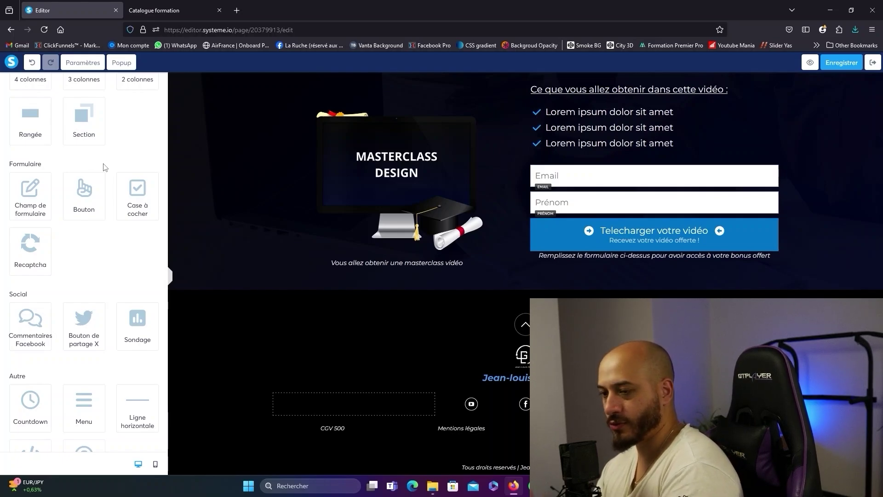
drag(138, 191, 560, 225)
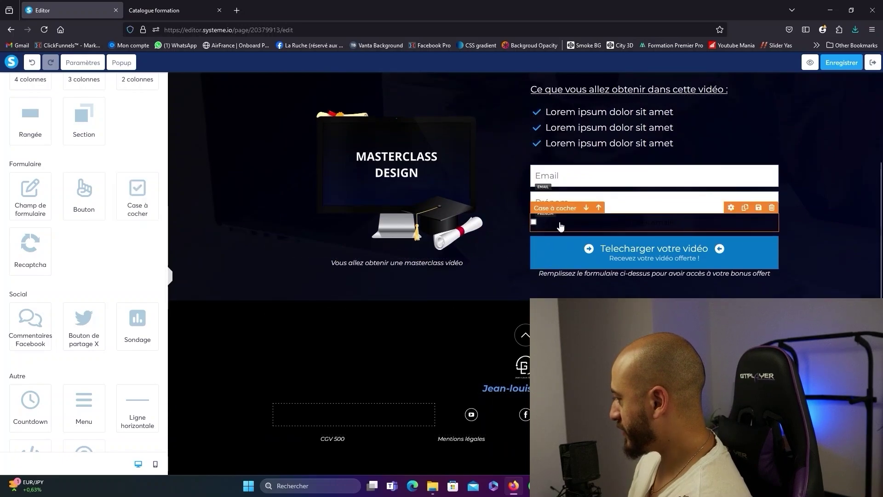
click(560, 225)
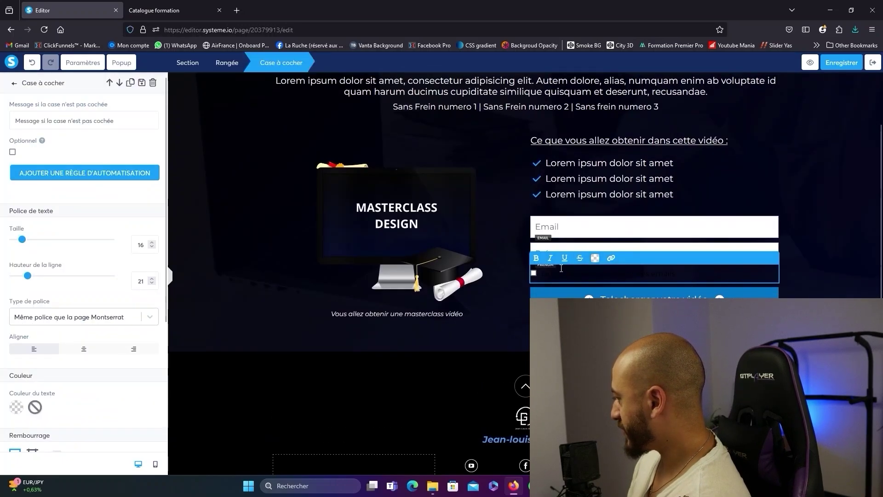
click(595, 257)
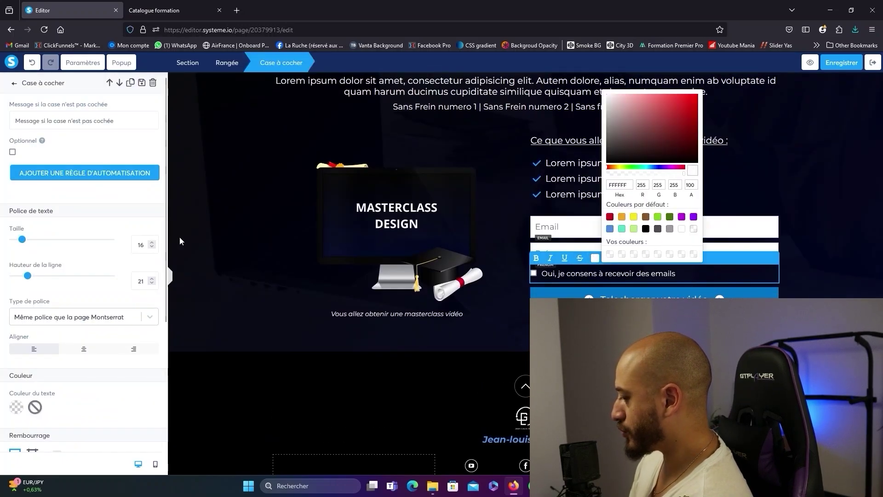
Set the consent checkbox's padding to 0 and its upper margin to 15.
scroll(119, 240, down, 1)
scroll(117, 241, down, 4)
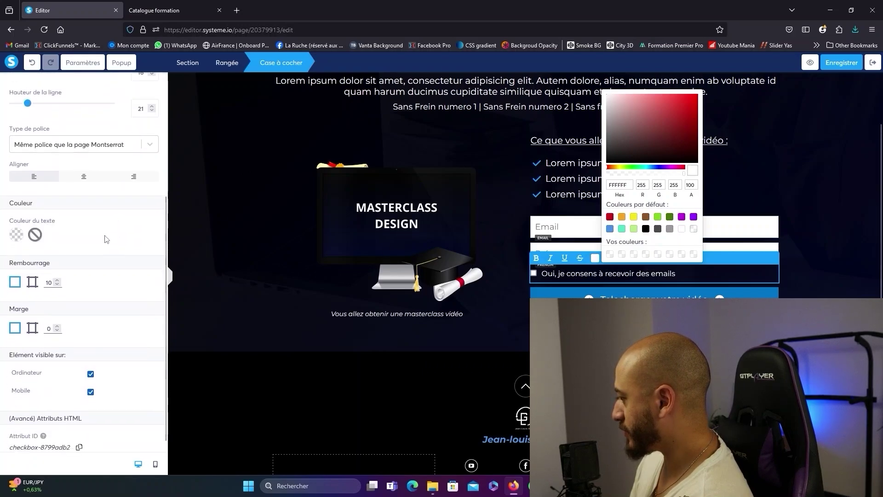
click(49, 275)
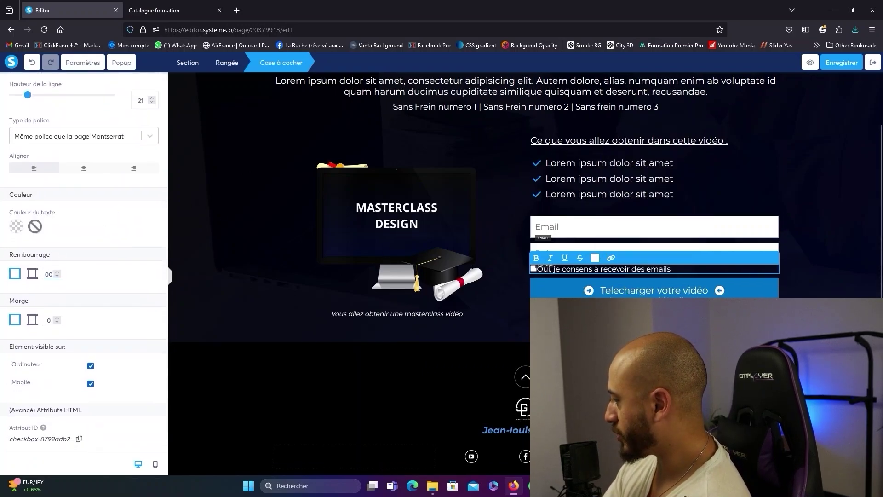
click(32, 273)
scroll(42, 290, down, 3)
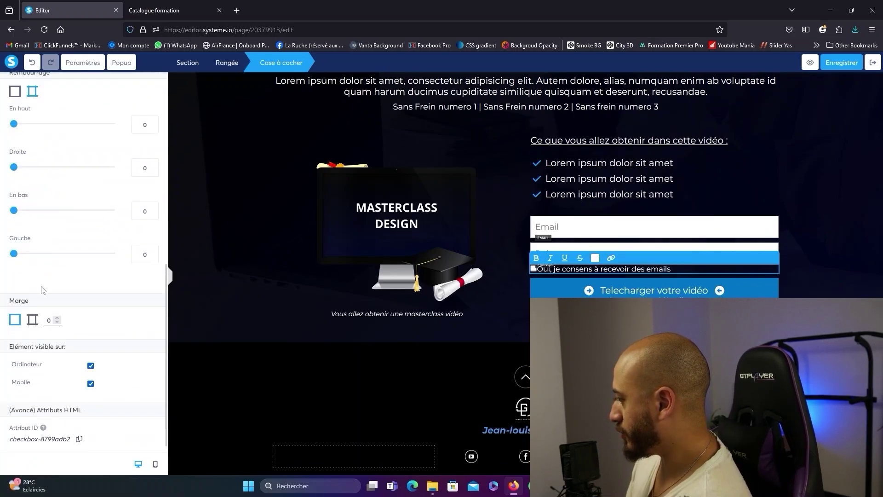
click(32, 320)
Italicize the consent checkbox's label and close its settings.
drag(671, 276, 539, 278)
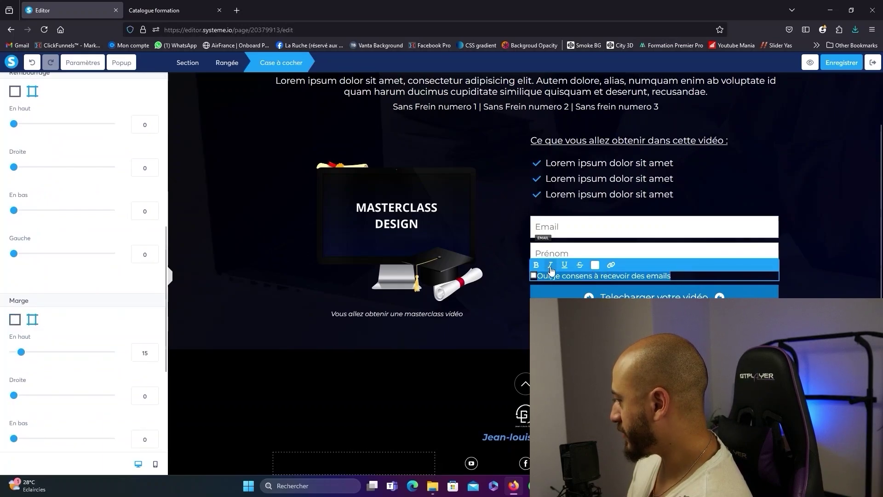
click(550, 265)
click(363, 121)
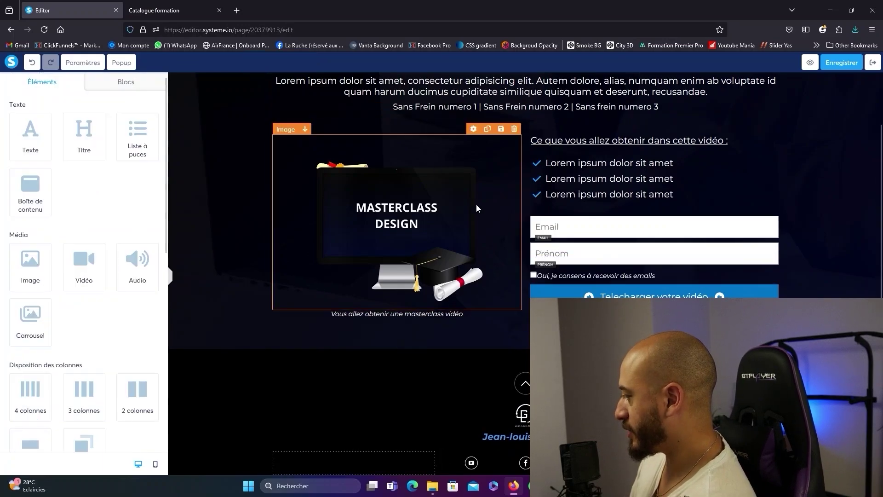
Preview the Bonus Offert page, then save it and return to the funnel's step list.
click(304, 176)
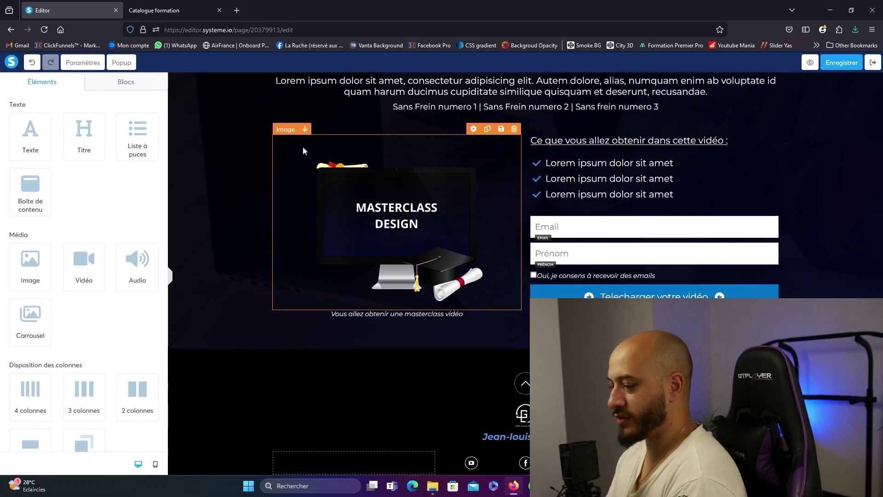
key(ctrl+Tab)
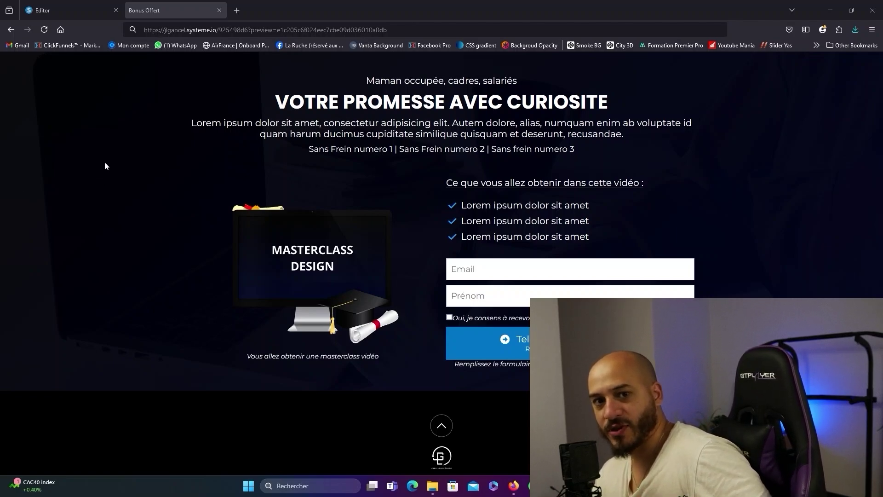
click(90, 9)
click(841, 62)
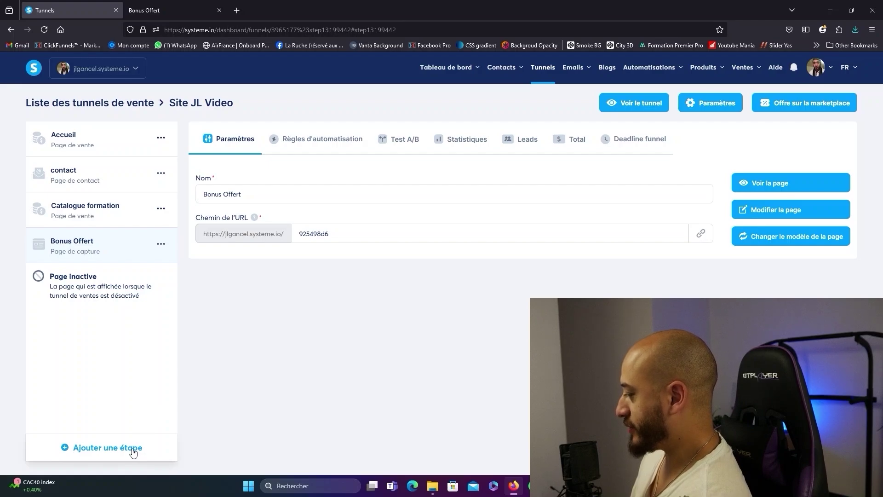
Create a funnel step named "Page video masterclass" of type "Page de remerciement".
click(132, 450)
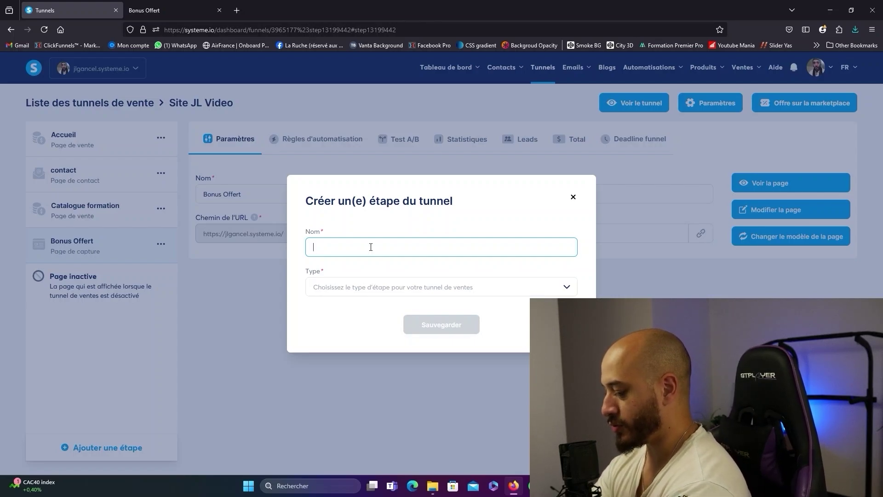
text(Page video ma)
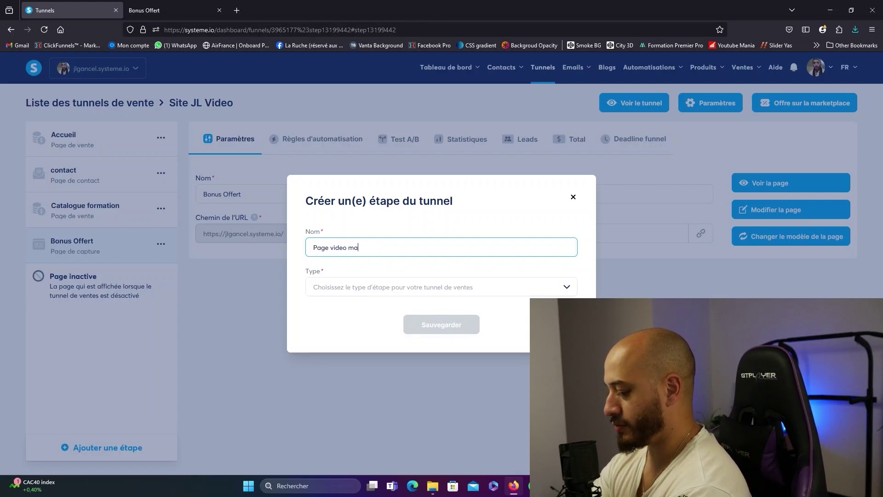
text(sterclass)
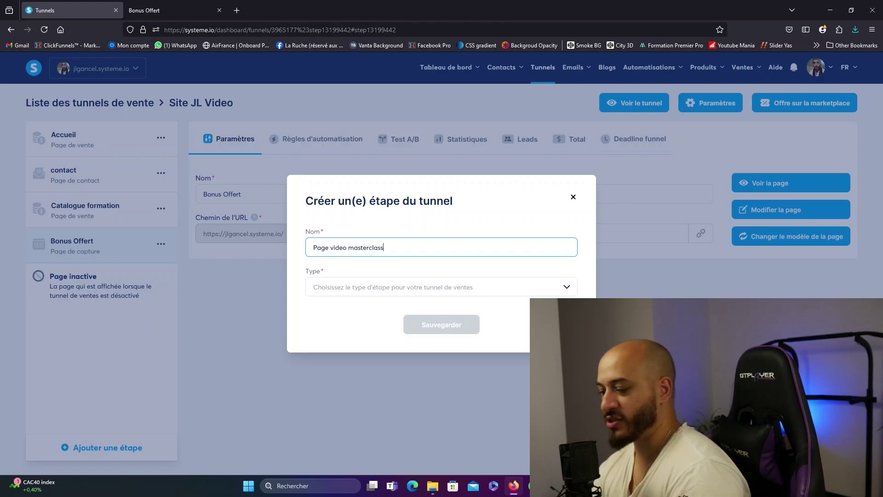
click(459, 289)
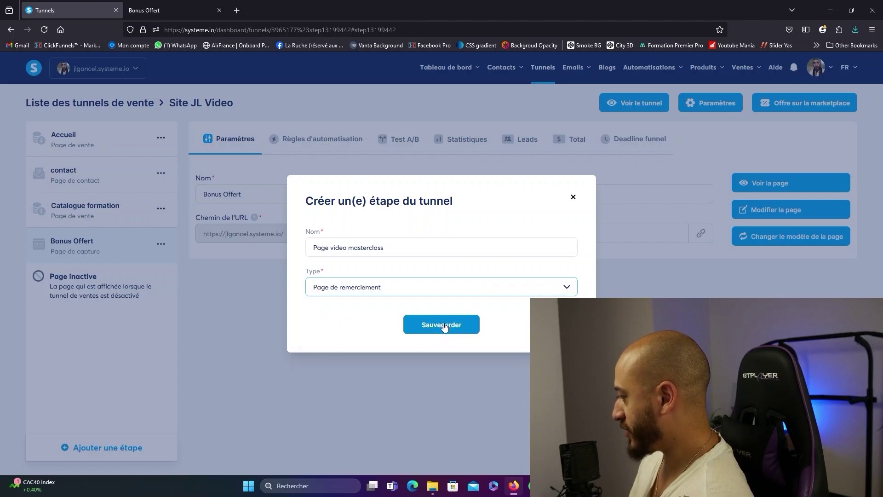
click(437, 326)
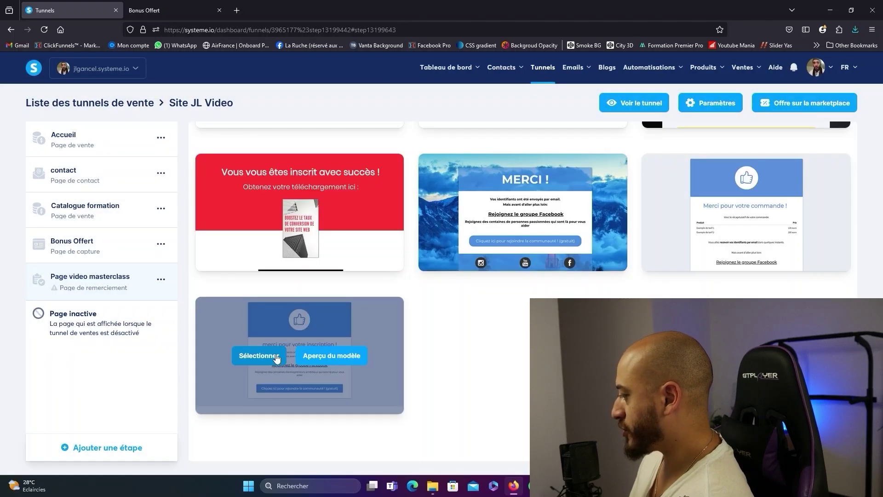
Select the blue "merci pour votre inscription" template and delete its section to leave the page empty.
click(276, 357)
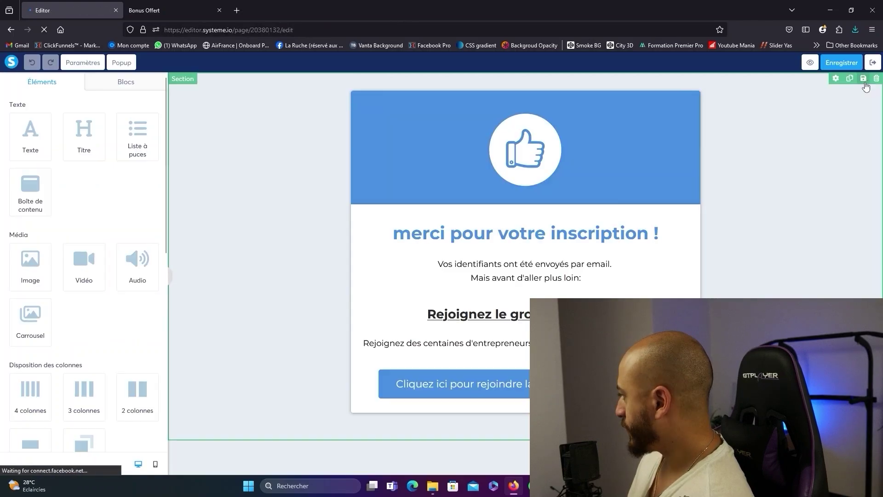
click(877, 79)
click(486, 278)
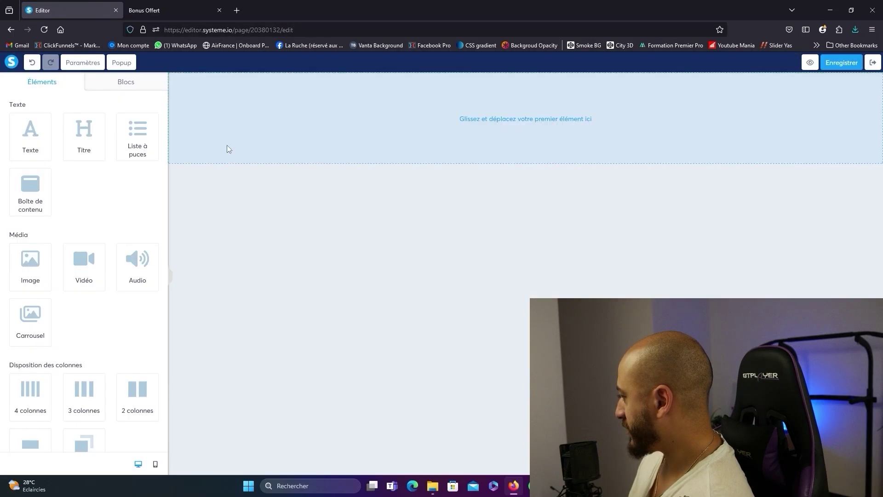
Set the page's heading font to the Google font Poppins.
click(83, 63)
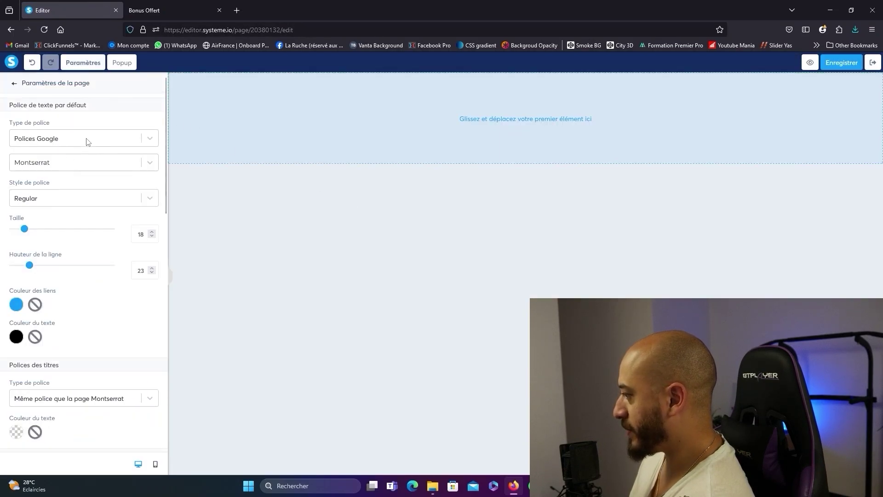
scroll(75, 195, down, 4)
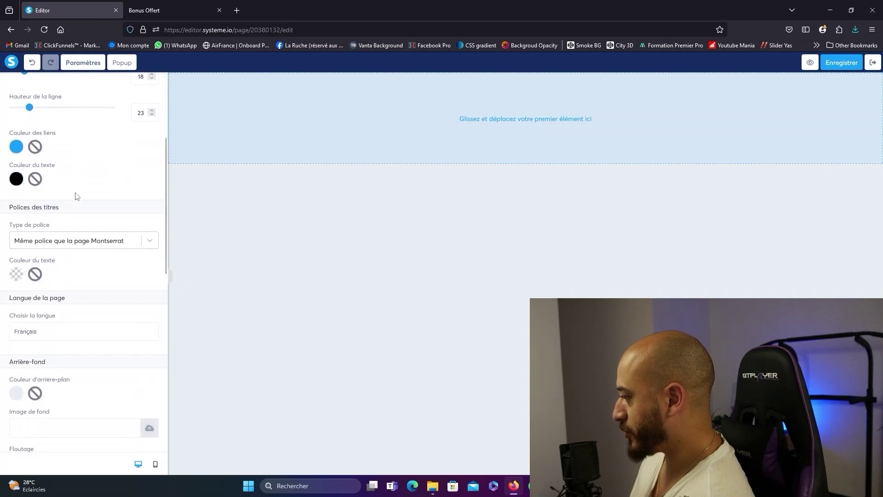
click(94, 232)
click(77, 285)
click(82, 266)
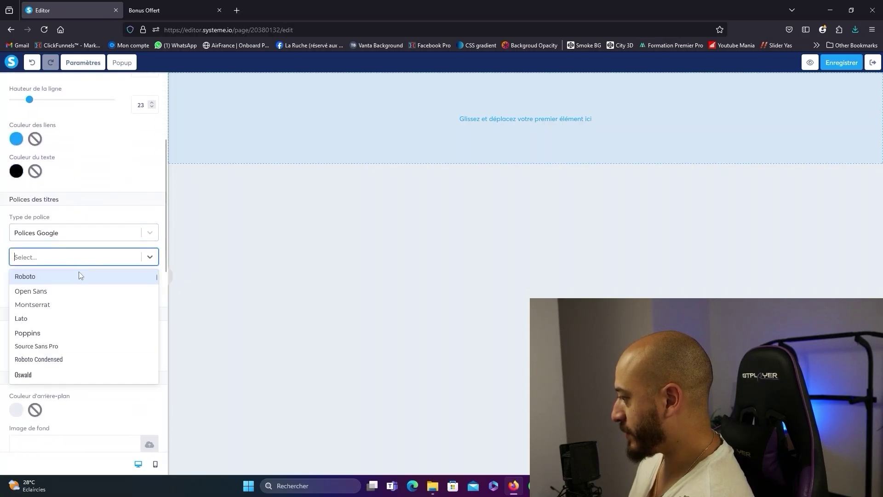
click(79, 333)
Set the page's background colour to black.
scroll(16, 147, down, 6)
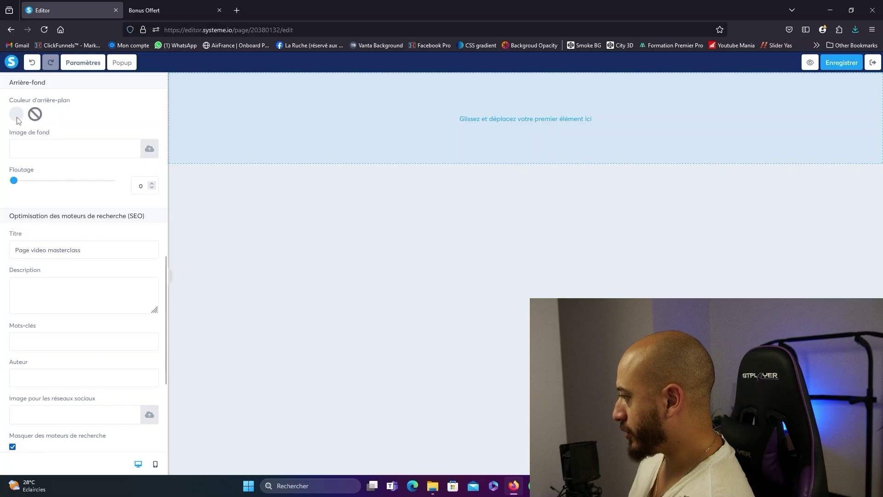
click(17, 116)
click(88, 212)
Add a section to the empty page and use designbackground.png from the uploaded images as its background.
drag(84, 286, 302, 119)
click(253, 87)
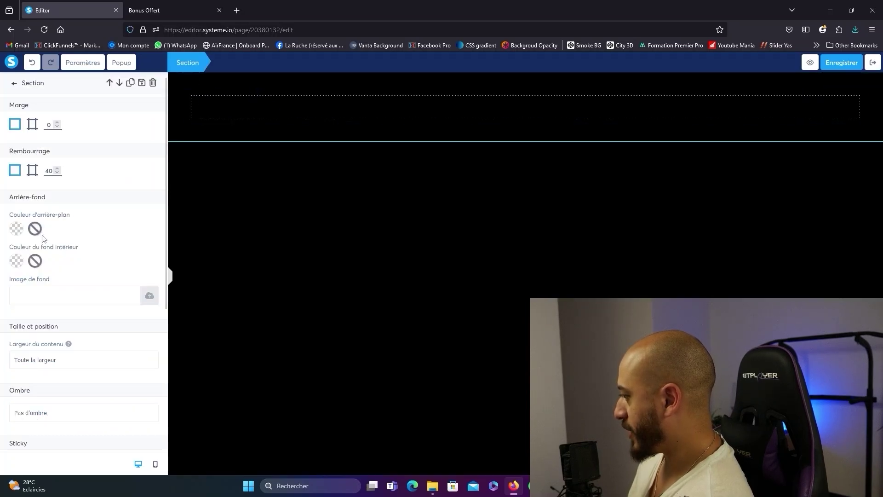
click(149, 297)
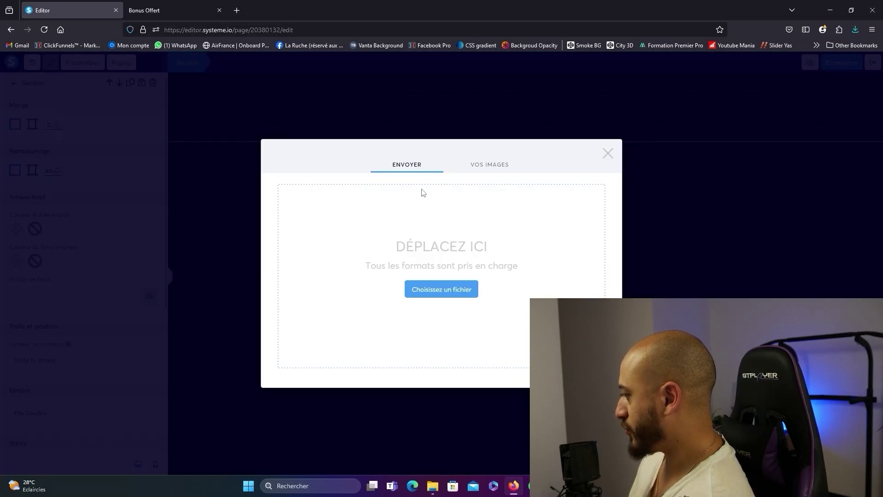
click(485, 169)
click(413, 245)
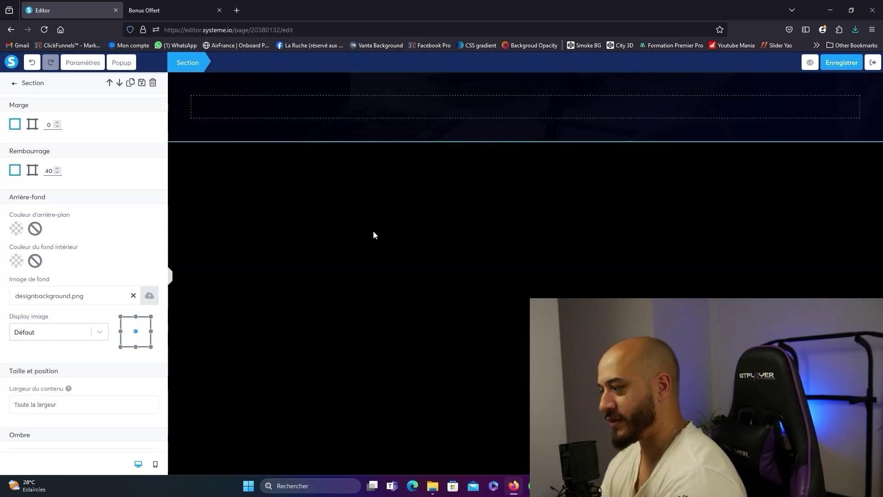
Set the section's background image to "Remplir à 100% en largeur et longueur" and its content width to Large.
scroll(97, 226, down, 2)
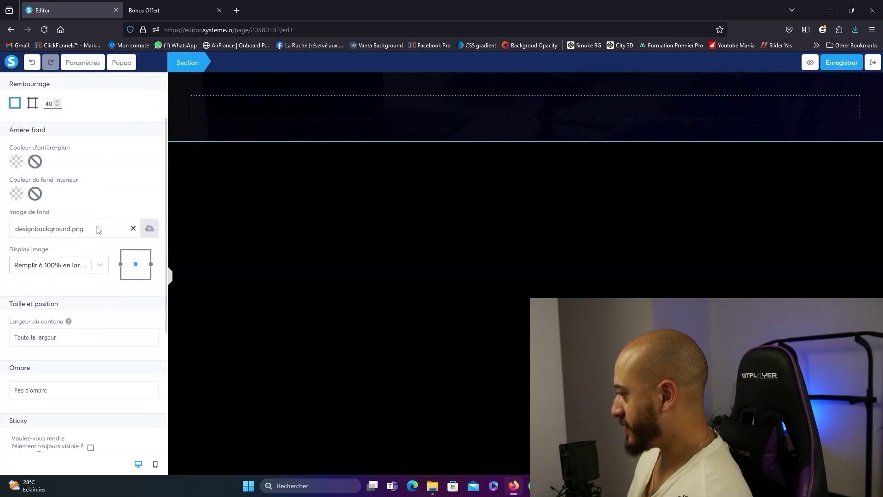
scroll(97, 229, down, 1)
click(69, 249)
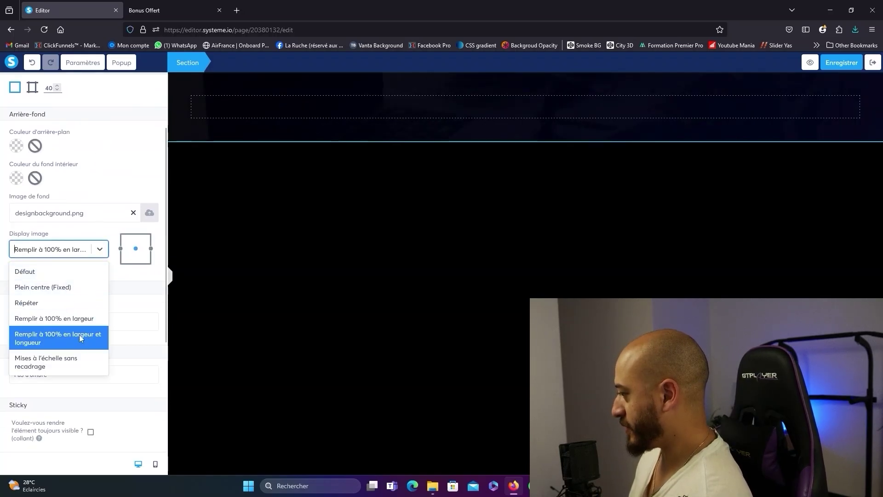
click(89, 341)
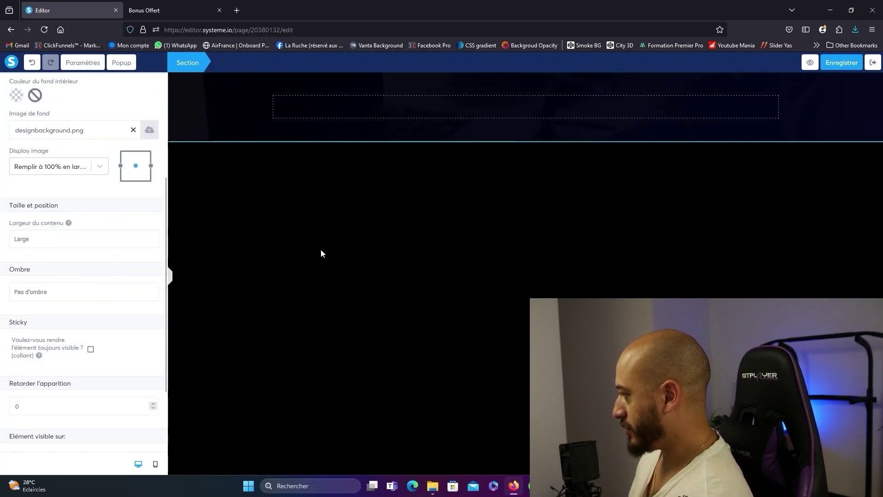
click(321, 249)
Add a title to the section reading "Félicitations et merci pour votre confiance !" in bold white.
drag(84, 137, 478, 104)
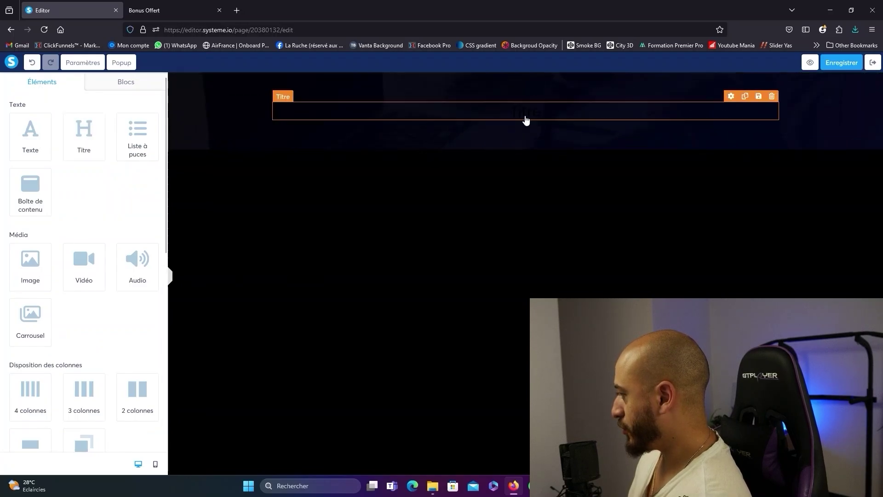
click(560, 111)
drag(560, 110, 494, 111)
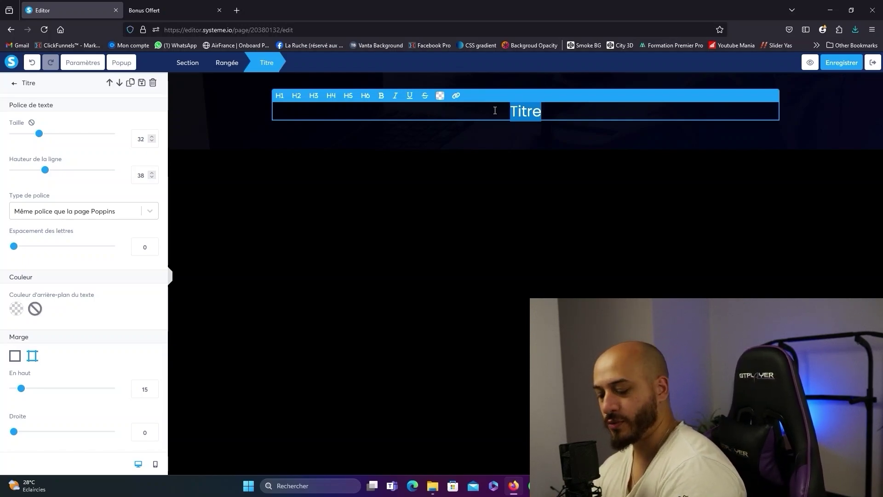
key(BackSpace)
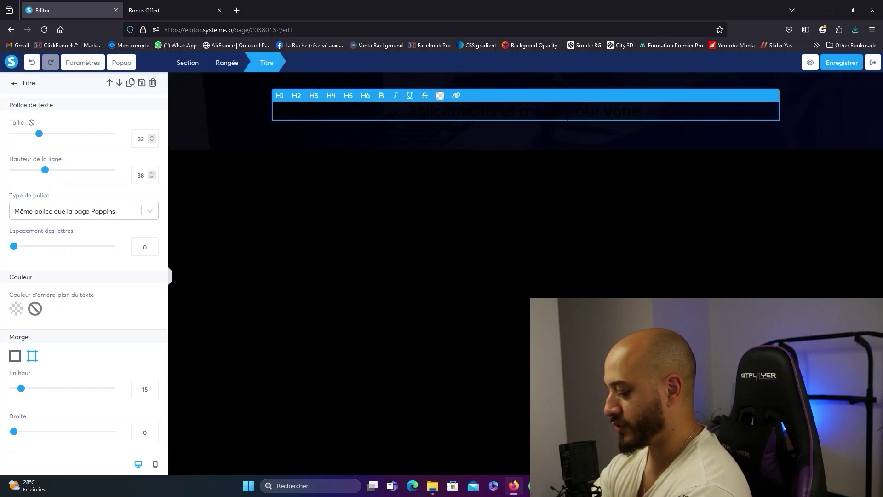
Replace the placeholder text under the title with a white message starting "Merci d'avoir telechargé ton bonus offert." and ending "En attendant regarde la vidéo ci dessous :".
click(394, 137)
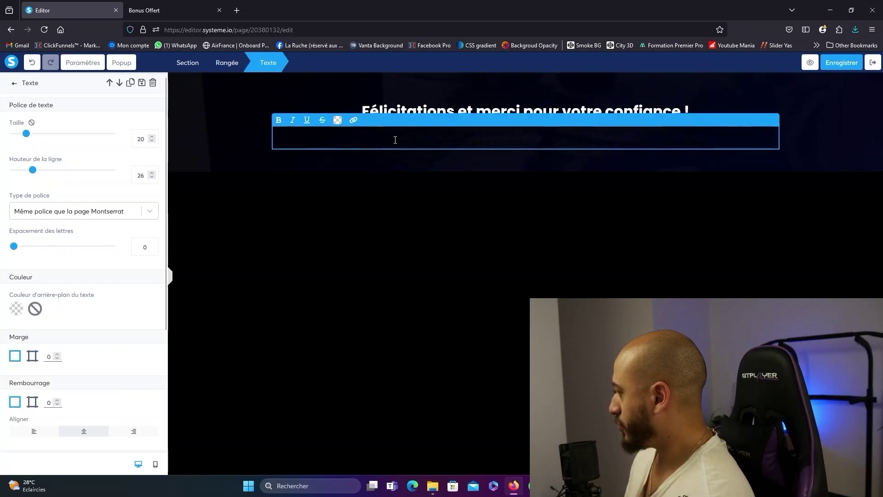
drag(297, 136, 277, 137)
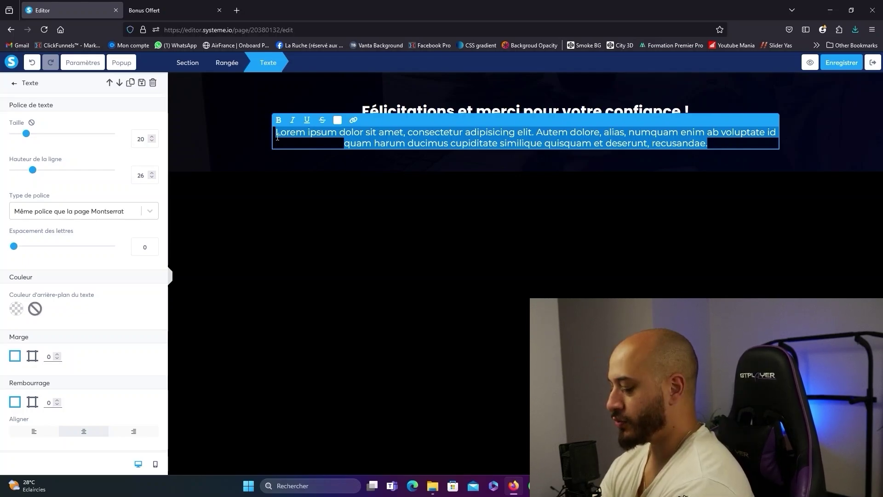
text(Merci d'avoir tele)
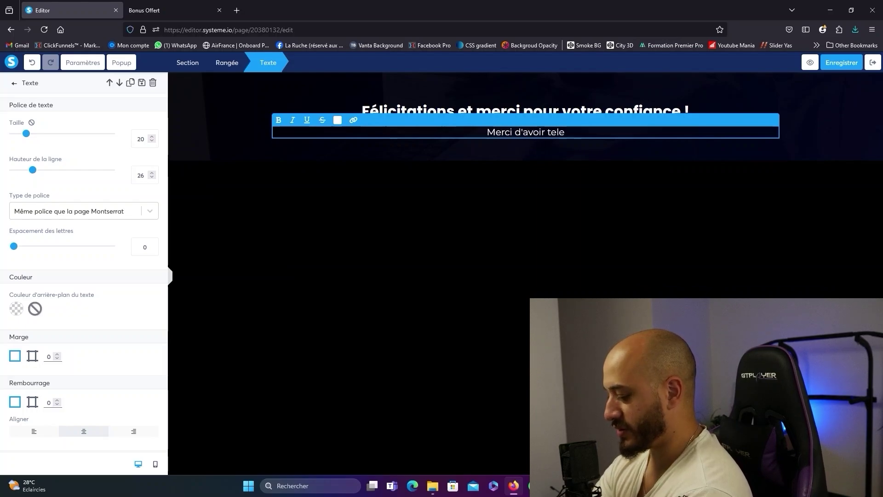
text(chargé ton bonus o)
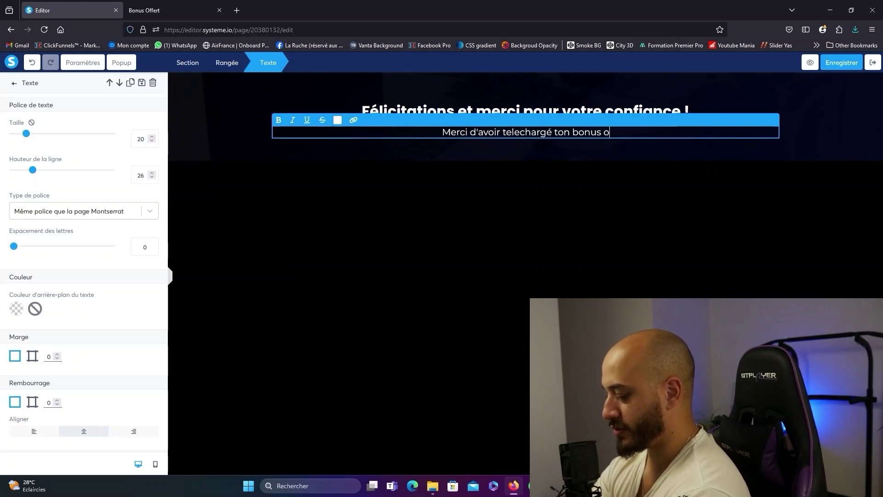
text(ffert. Un email te sera envoyé, véri)
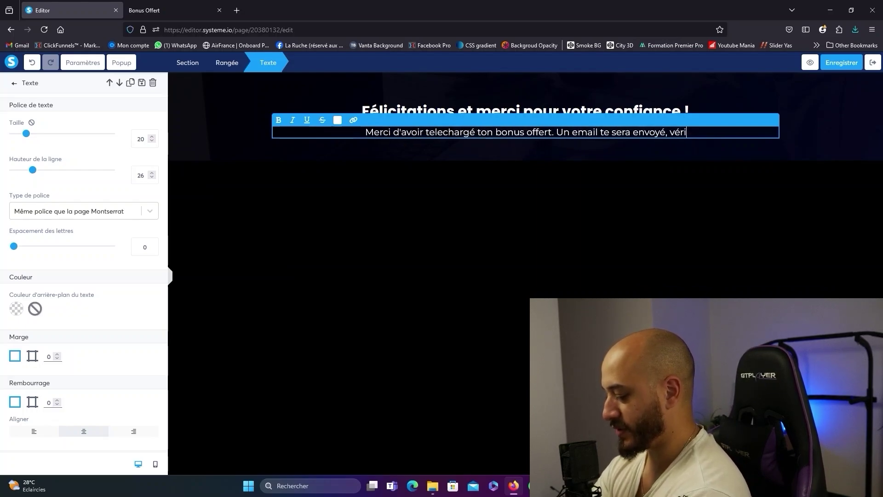
text(fie bien tes spams et ta )
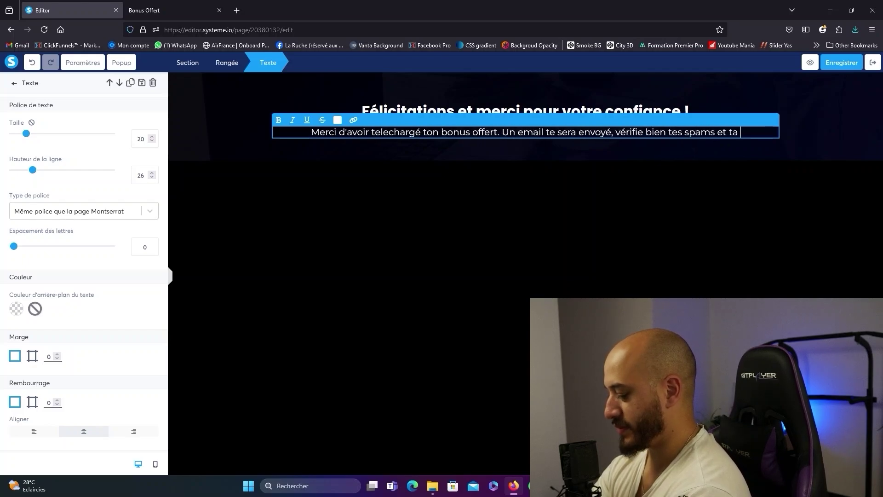
text(corbeille. En attendant regar)
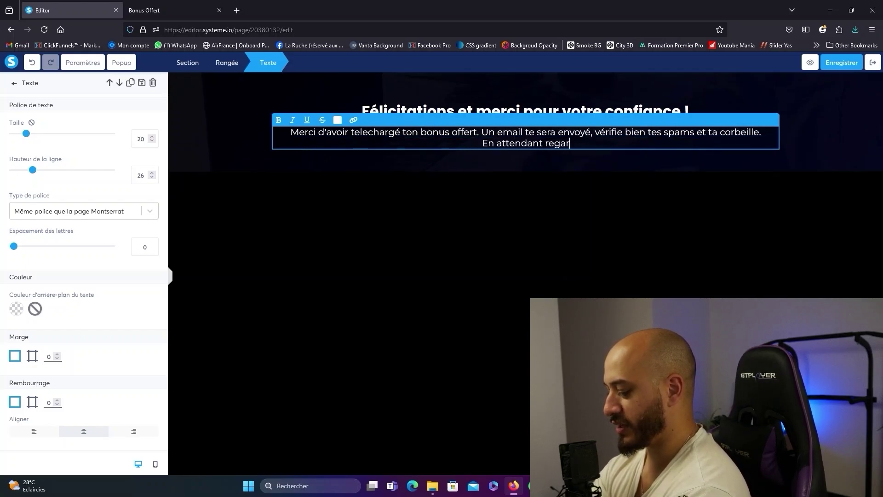
text(de la vidéo ci dessous :)
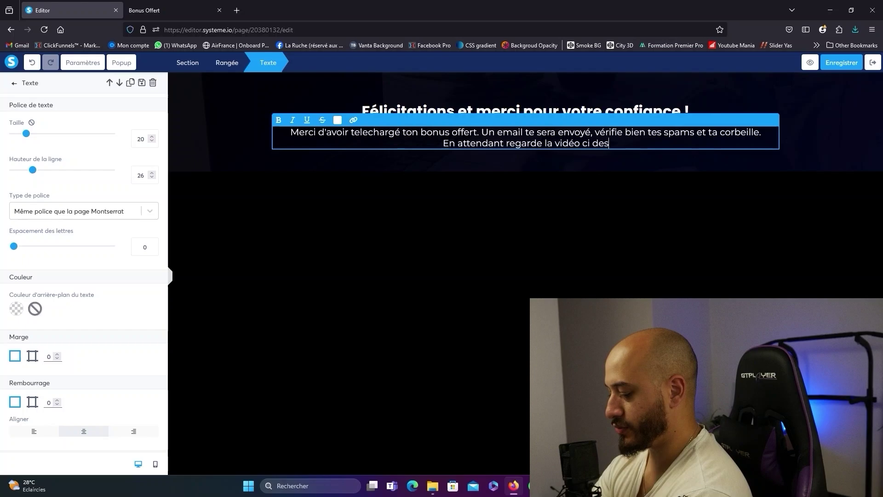
key(Escape)
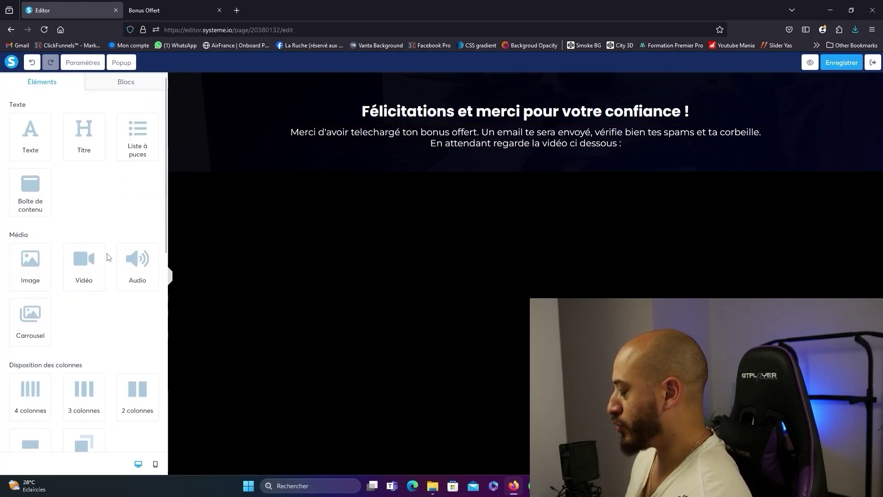
scroll(57, 287, down, 3)
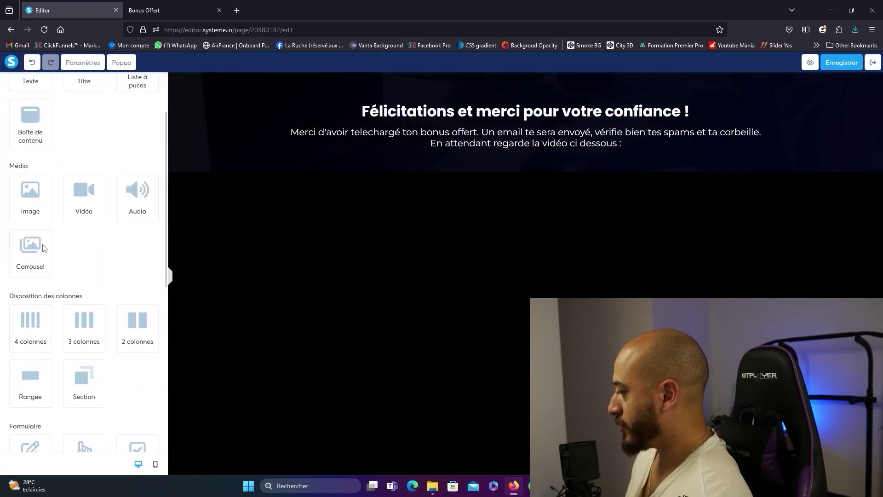
drag(30, 288, 371, 154)
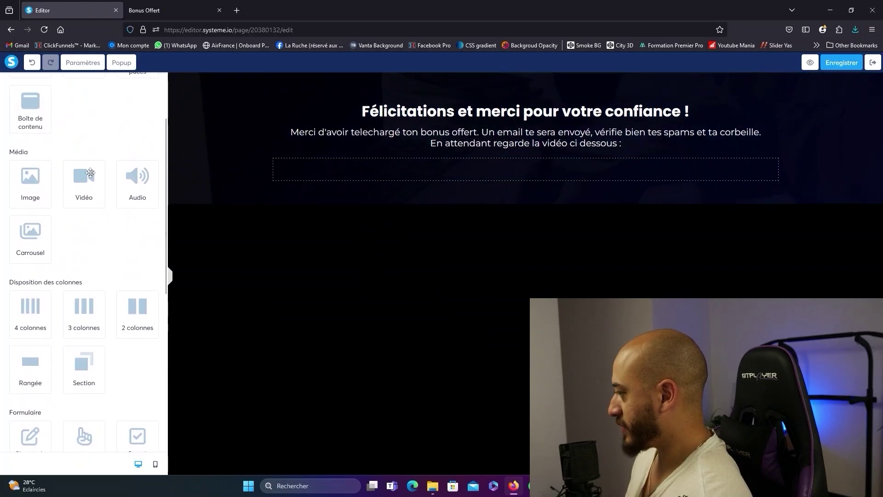
click(432, 165)
click(84, 120)
click(112, 172)
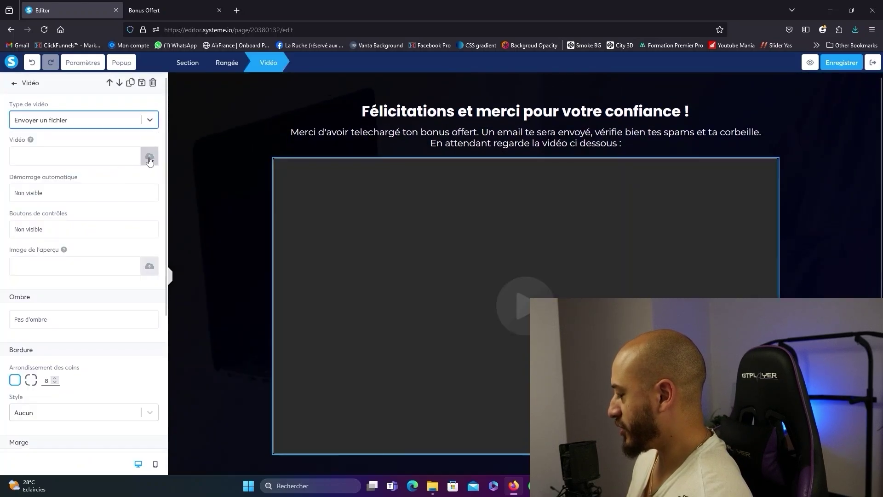
Set the video's "Boutons de contrôles" to Visible and its "Démarrage automatique" to Non visible.
click(89, 197)
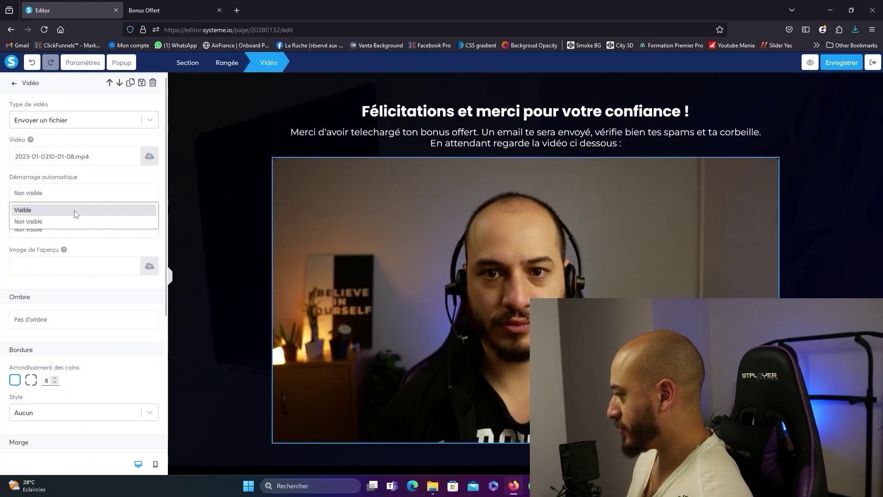
click(76, 210)
click(87, 232)
click(85, 246)
click(85, 200)
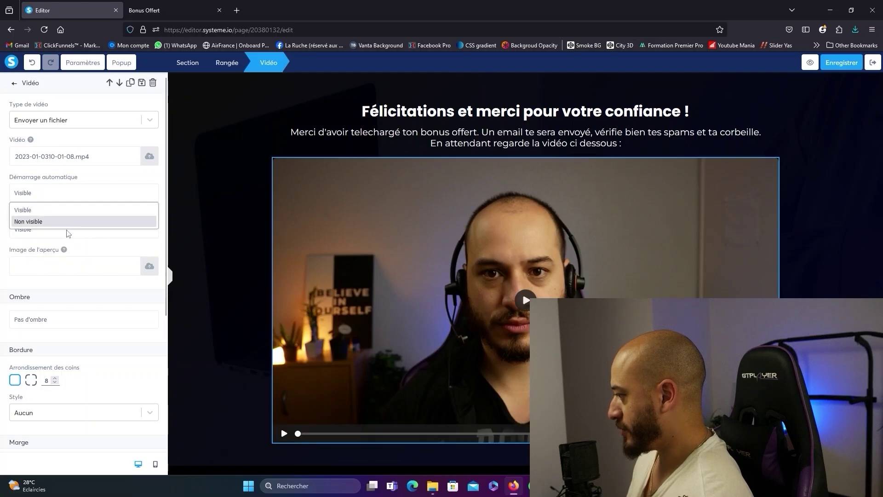
key(Escape)
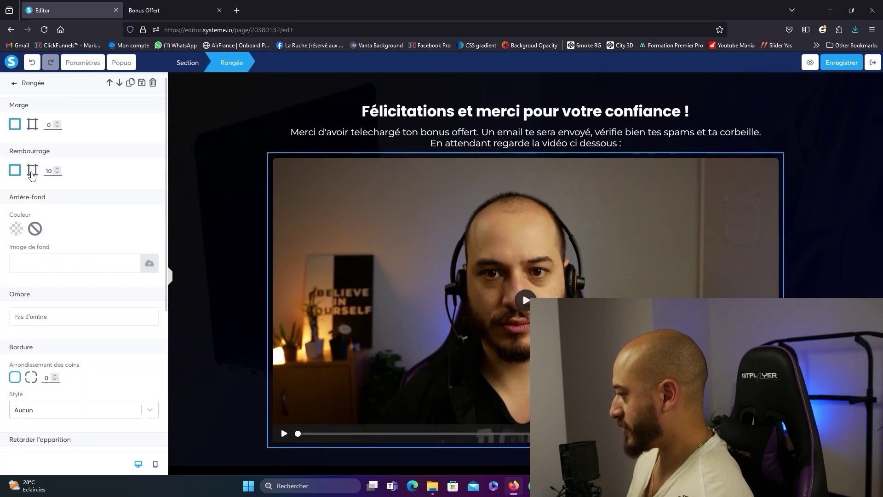
Narrow the video by setting its row's right padding to 196 and giving the left side a matching padding.
click(32, 175)
drag(19, 246, 130, 253)
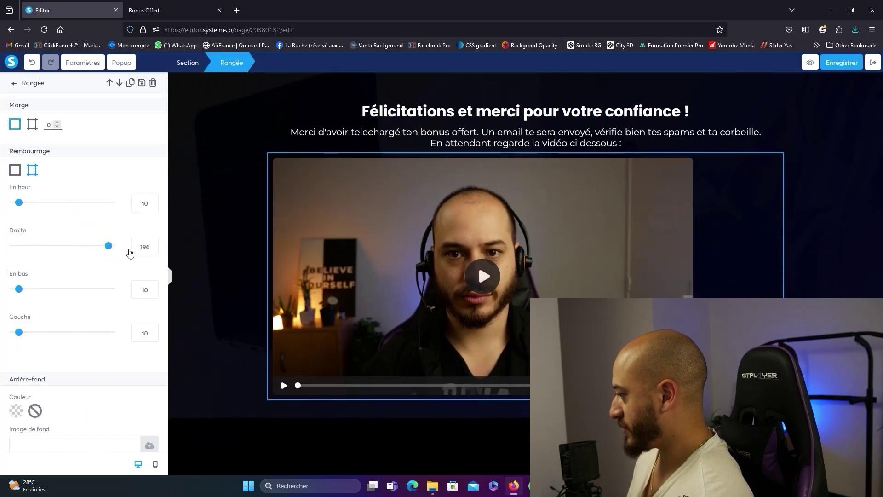
drag(19, 332, 104, 333)
click(381, 230)
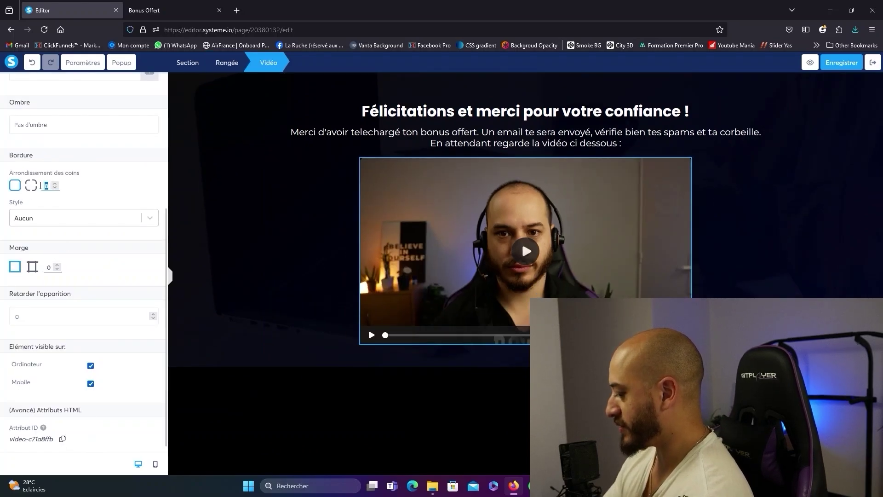
Enlarge the font size of the "Félicitations et merci pour votre confiance !" title.
click(525, 111)
click(152, 136)
click(152, 137)
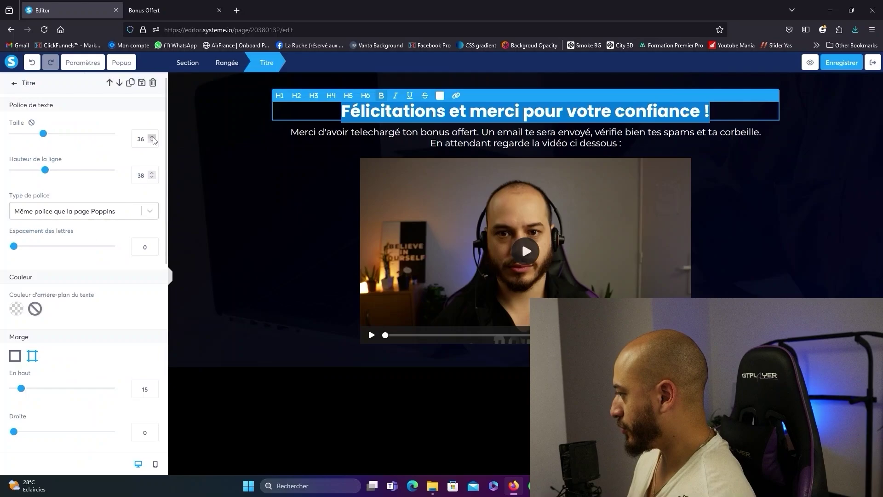
key(Escape)
Insert the saved block FOOTER VIDEO EXEMPLE below the video section.
scroll(97, 256, down, 2)
scroll(98, 255, up, 1)
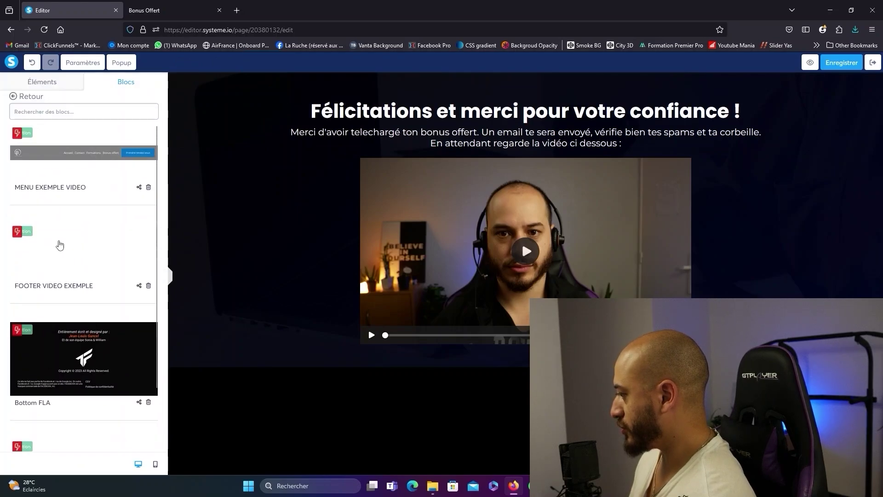
drag(59, 244, 324, 372)
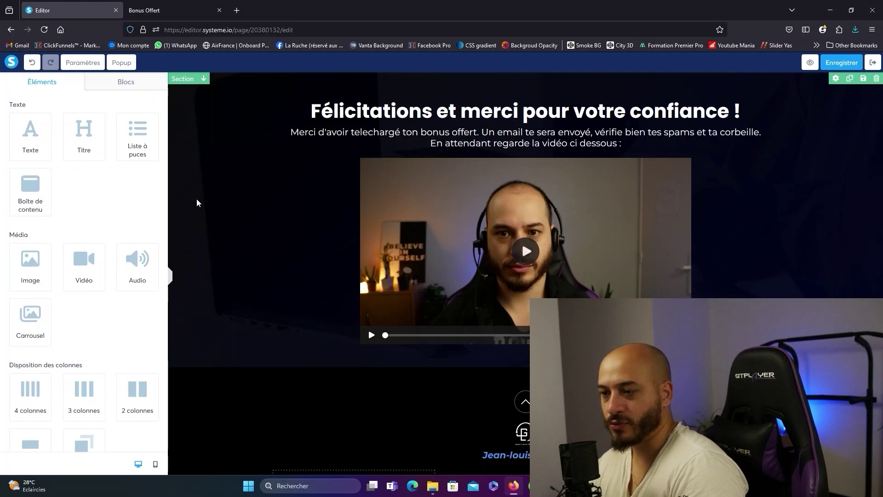
Add a three-column row under the title "Ton plan d'action pour la suite :".
scroll(197, 203, down, 3)
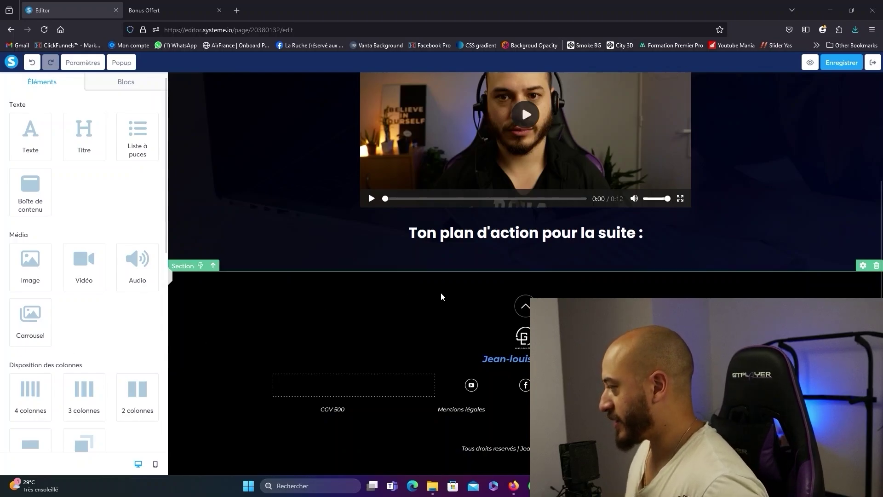
scroll(466, 258, up, 3)
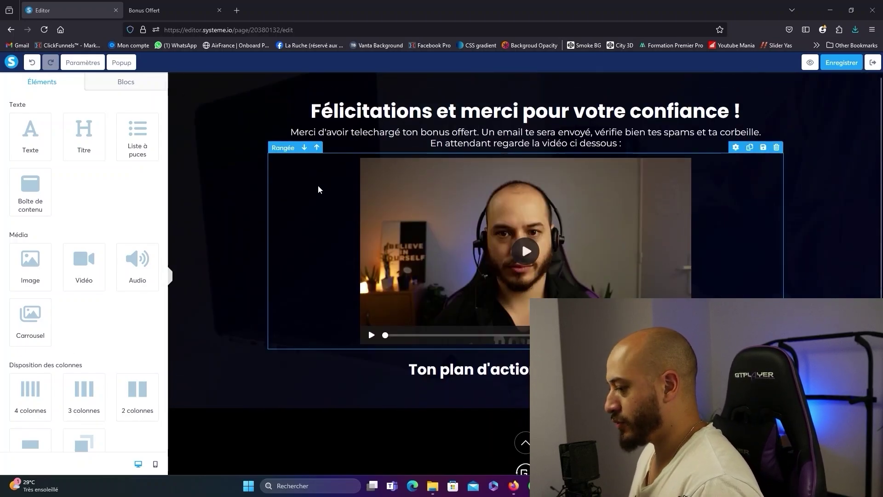
scroll(355, 226, down, 3)
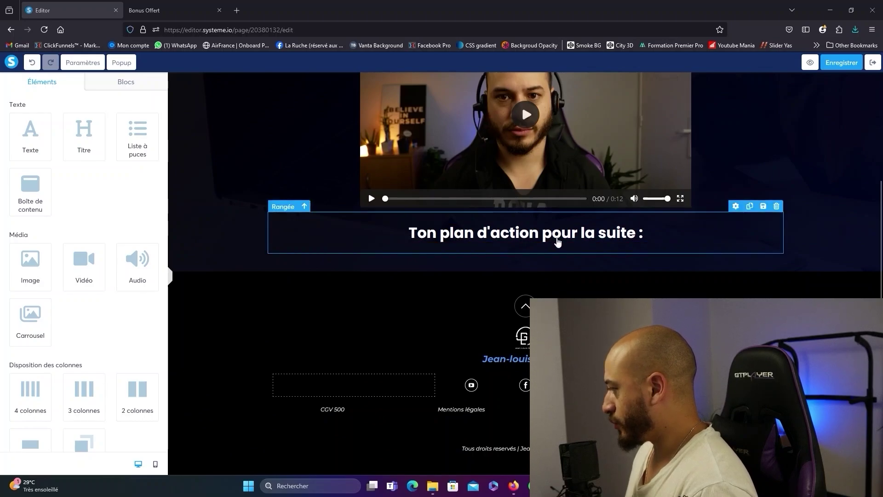
scroll(88, 322, down, 2)
drag(88, 309, 391, 244)
scroll(83, 184, up, 2)
Add a title reading "Etape 1 :" in bold white to the first column.
drag(84, 136, 327, 276)
click(379, 276)
text(Etape 1 :)
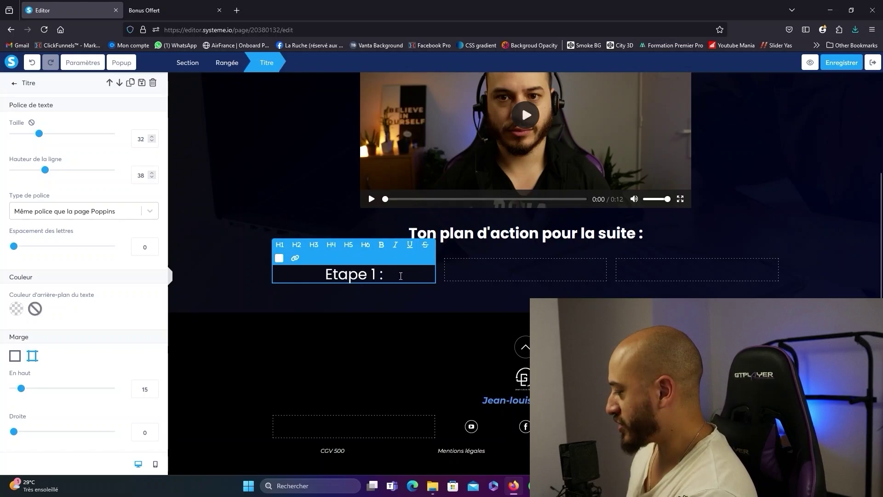
drag(384, 275, 321, 275)
click(381, 245)
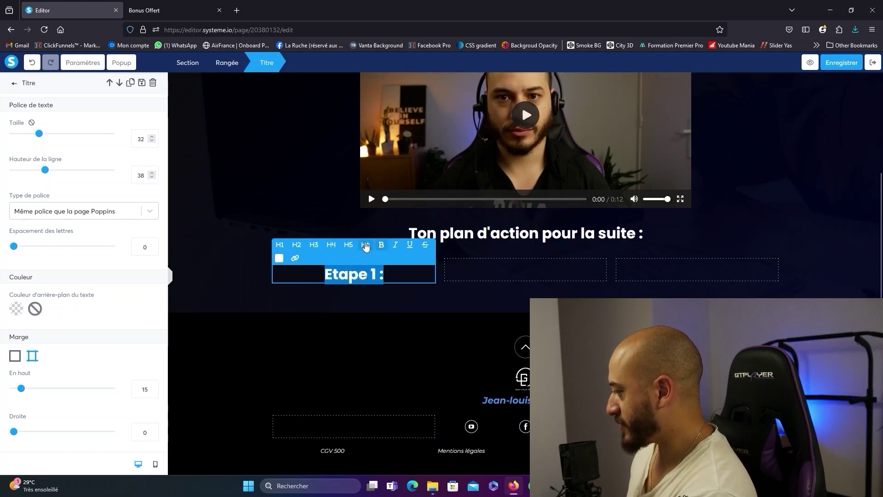
Add a text element under the "Etape 1 :" title and give the title a second line reading "Verifie tes emails".
click(277, 207)
drag(22, 130, 398, 280)
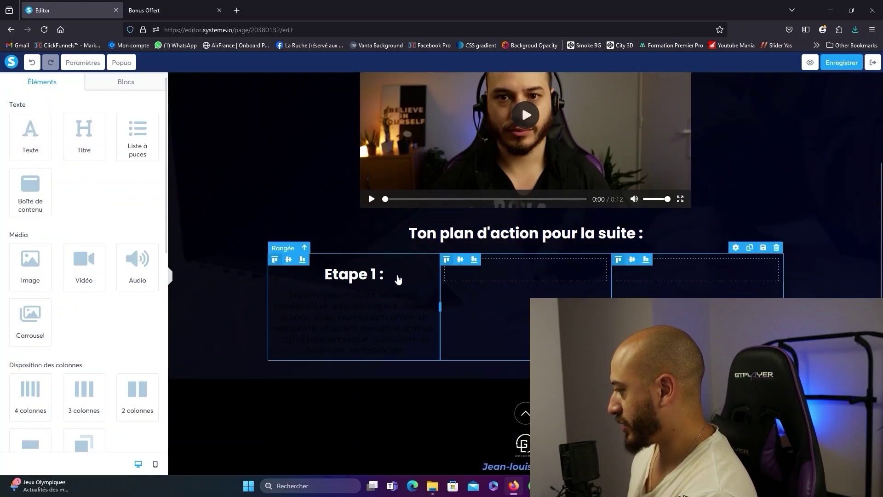
click(396, 274)
key(Return)
text(Verifie tes emails)
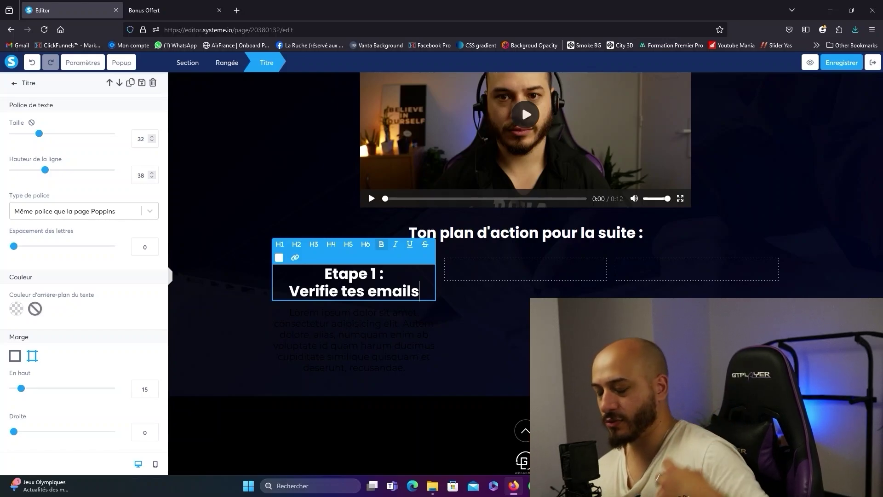
Make the placeholder text under the Etape 1 title white and align it left.
click(389, 347)
click(389, 348)
scroll(401, 355, down, 2)
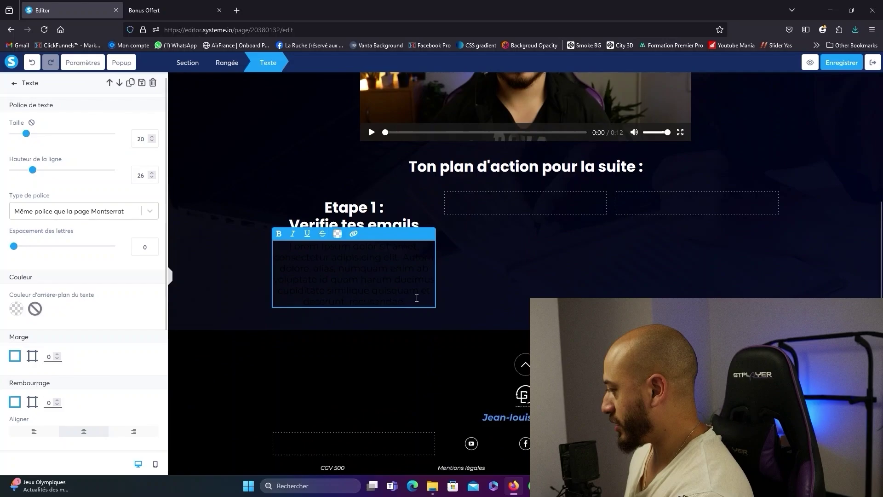
drag(405, 300, 328, 238)
click(337, 234)
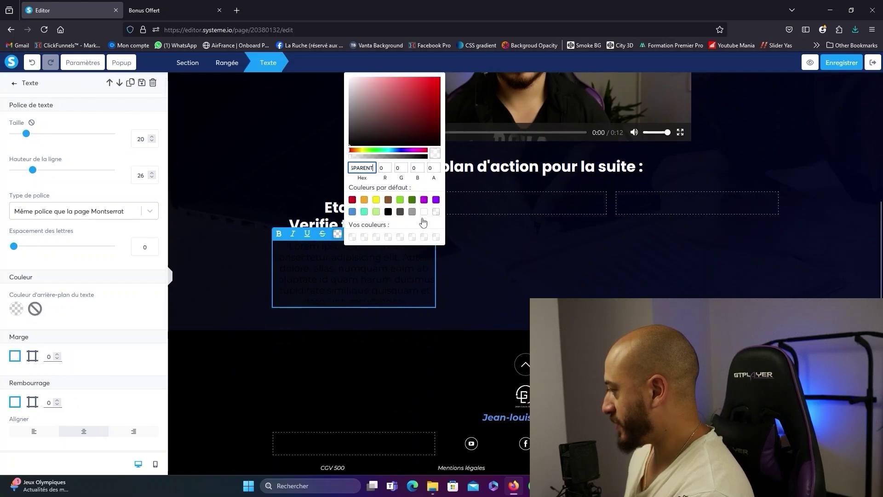
click(420, 221)
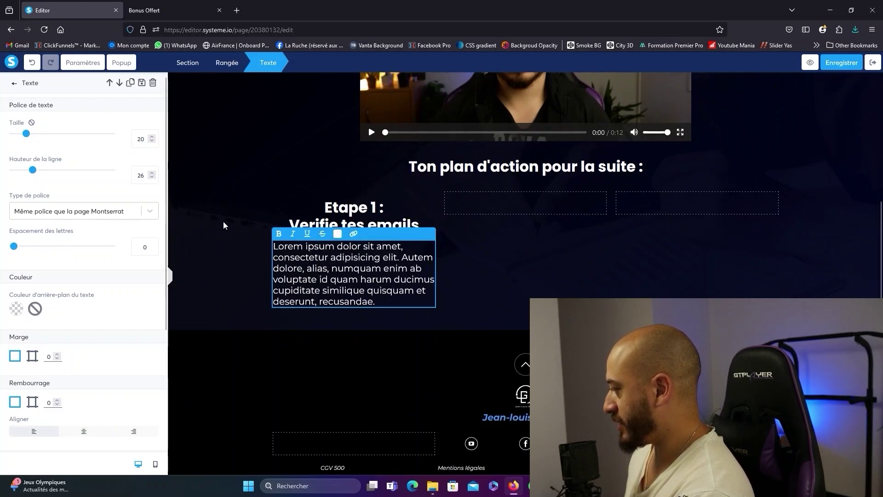
Duplicate the Etape 1 title into the second column and change its first line to "Etape 2 :".
click(322, 216)
click(402, 193)
drag(381, 258, 542, 209)
click(547, 271)
text(2 :)
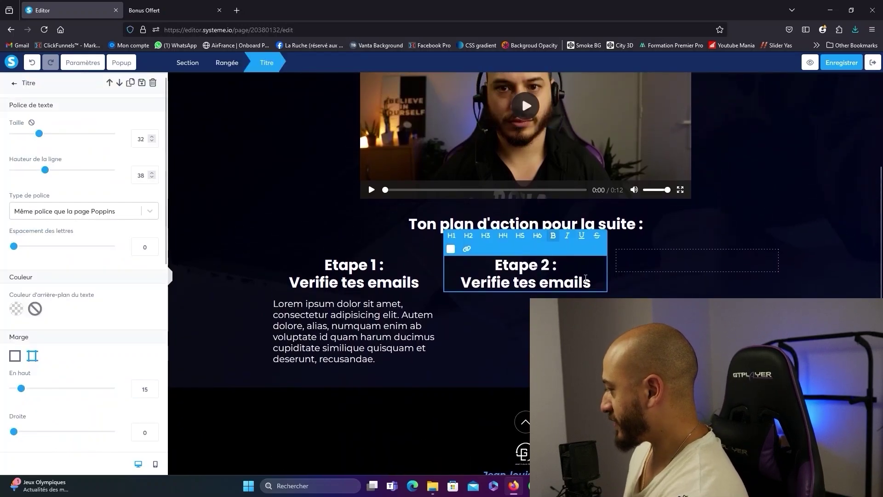
Change the second line of the Etape 2 title to "Ajoute moi aux contacts".
drag(592, 282, 460, 282)
text(Inscrit moi à tes contacts)
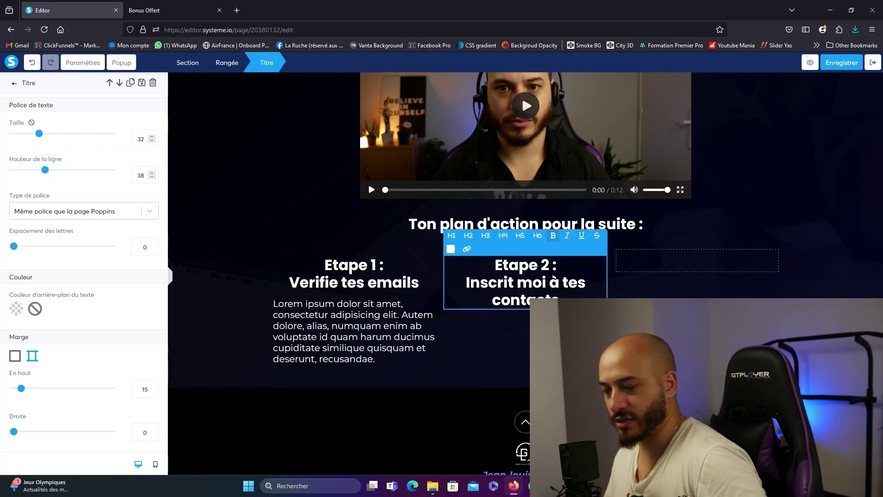
drag(560, 300, 461, 288)
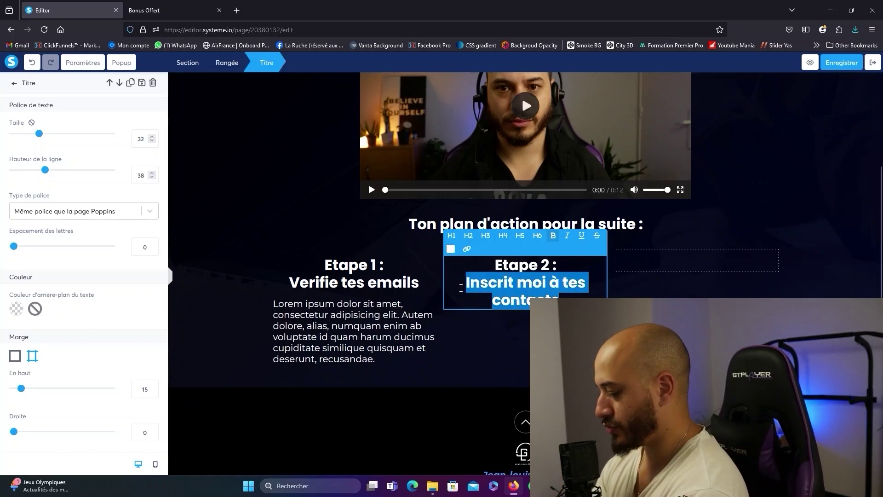
text(Ajoute moi )
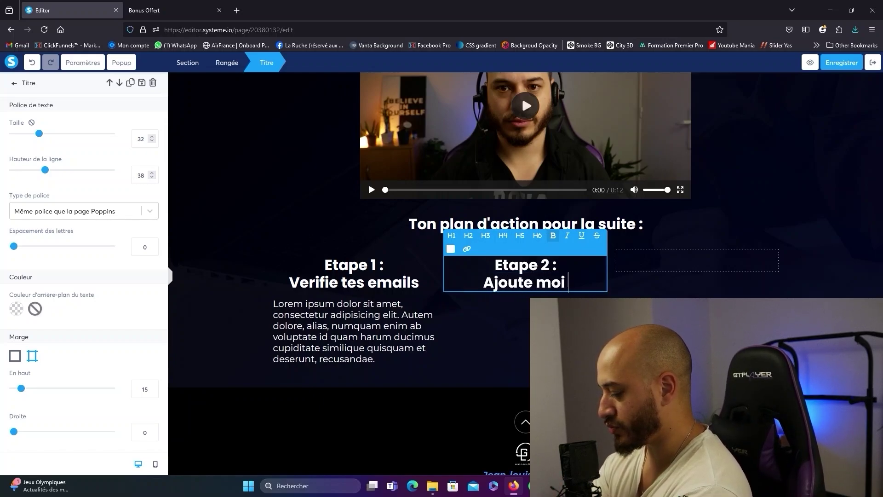
text(aux contacts)
Reduce the font size of the Etape 2 title to 27.
click(152, 141)
click(152, 141)
click(152, 141)
click(151, 141)
click(152, 141)
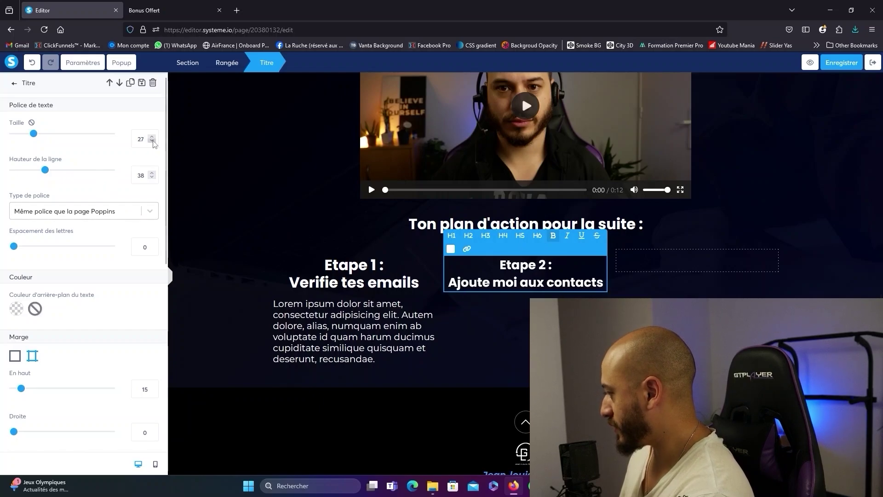
Set the font size of both the Etape 1 and Etape 2 titles to 28.
click(151, 136)
click(346, 271)
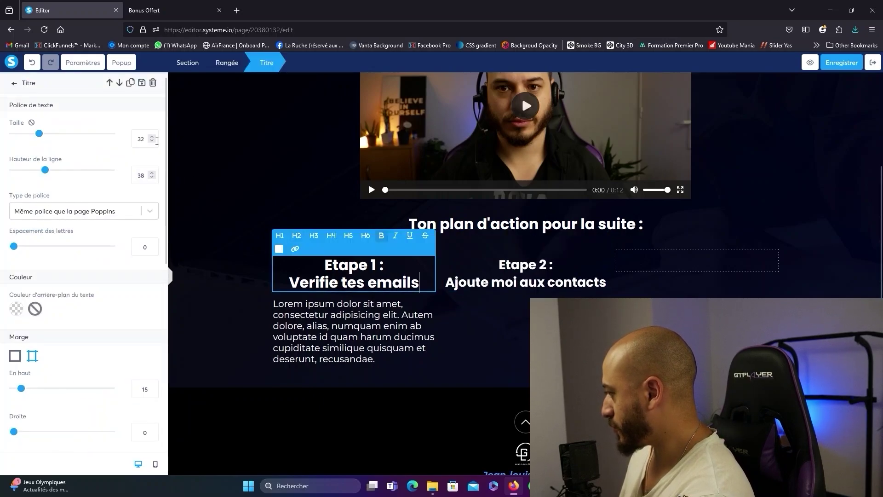
click(151, 142)
click(152, 142)
click(152, 142)
click(152, 141)
click(221, 322)
Duplicate the Etape 1 placeholder text into the second column and set the font size of both texts to 18.
click(401, 293)
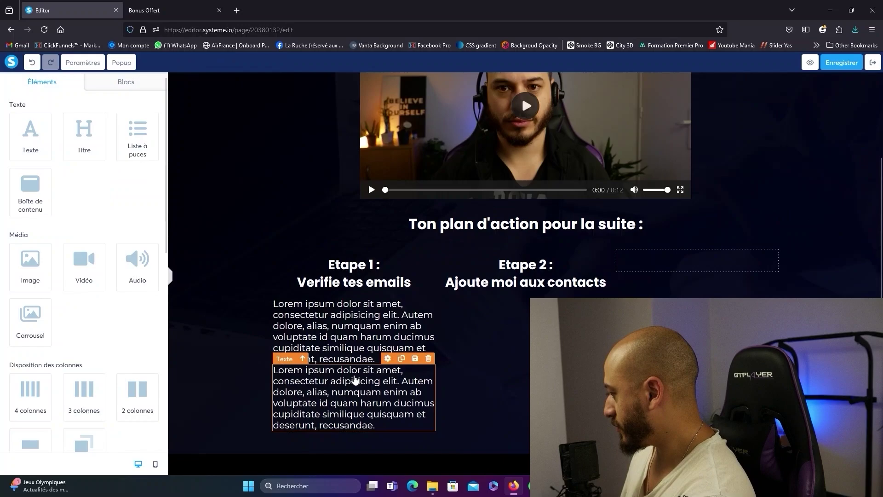
drag(354, 379, 526, 303)
click(329, 268)
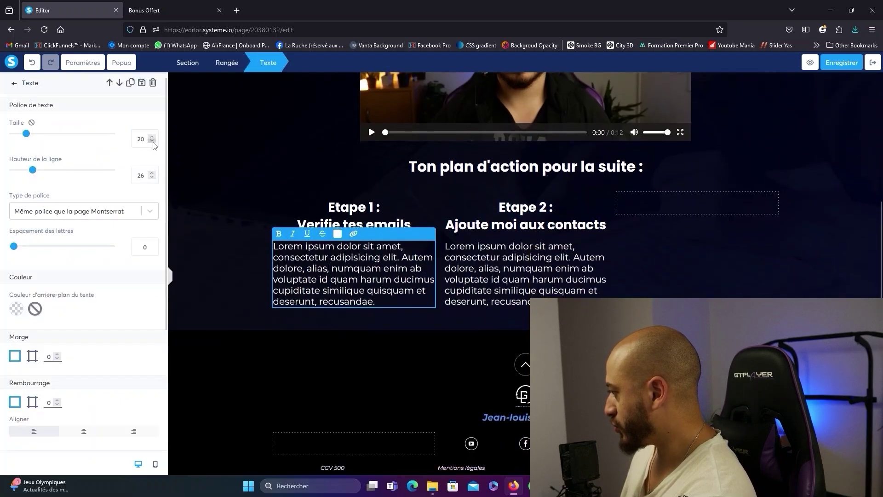
click(151, 141)
click(152, 142)
click(470, 273)
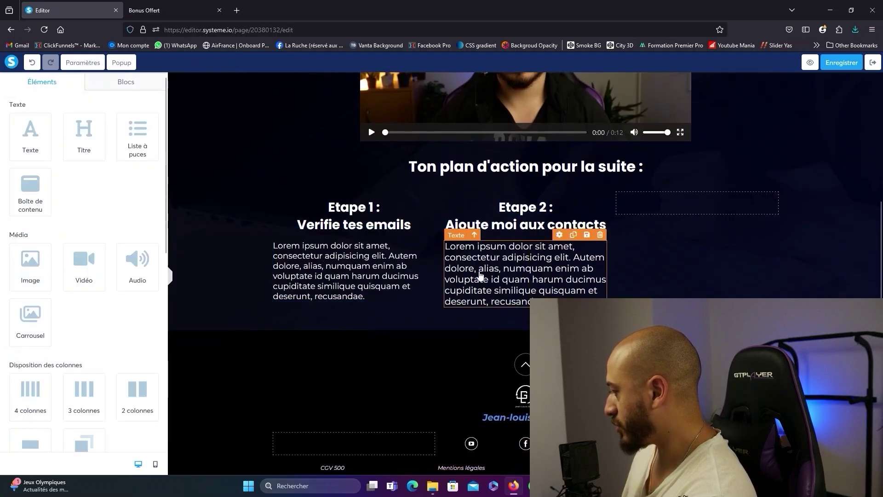
click(478, 276)
click(152, 141)
click(152, 142)
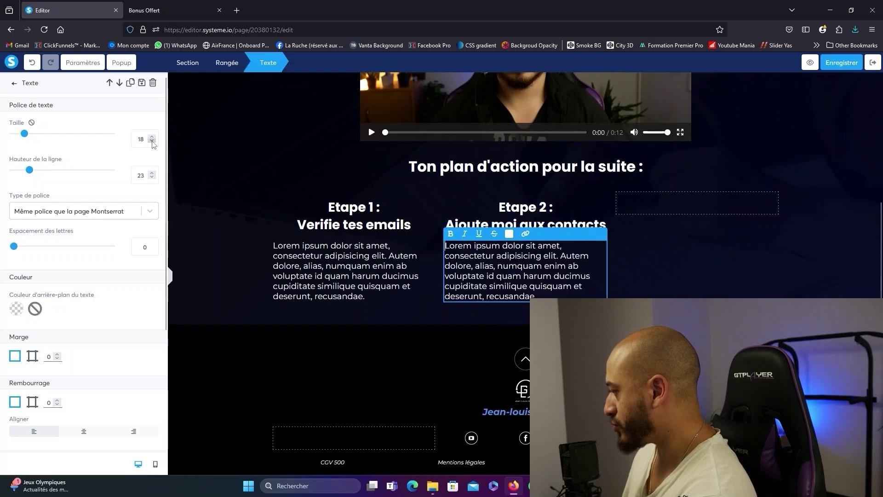
click(257, 161)
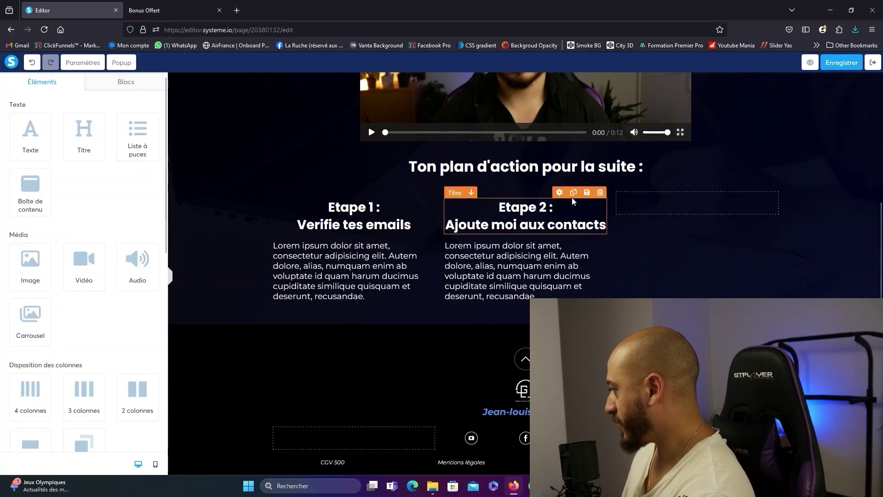
Duplicate the Etape 2 title into the third column and change its first line to "Etape 3 :".
click(573, 193)
drag(552, 260, 656, 212)
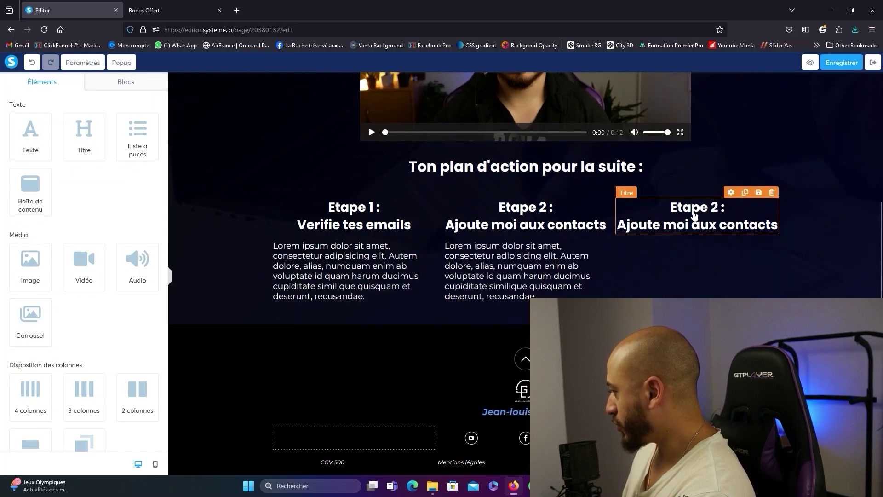
click(707, 215)
double_click(714, 265)
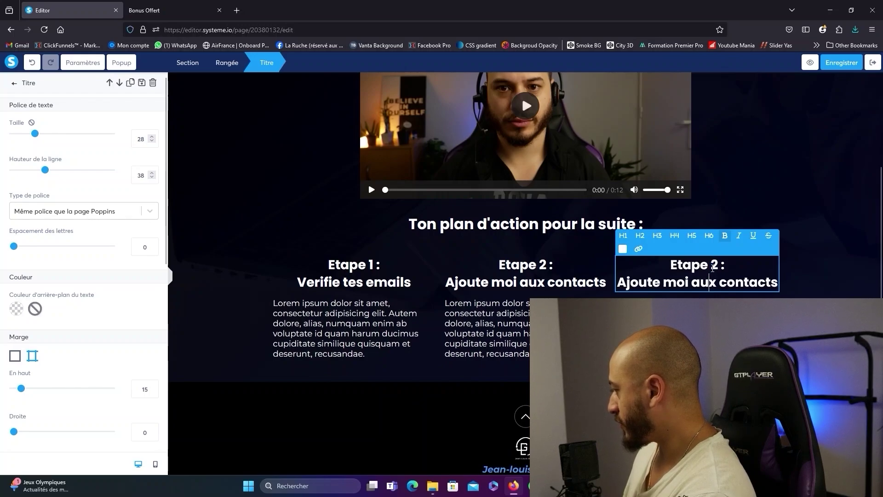
text(3)
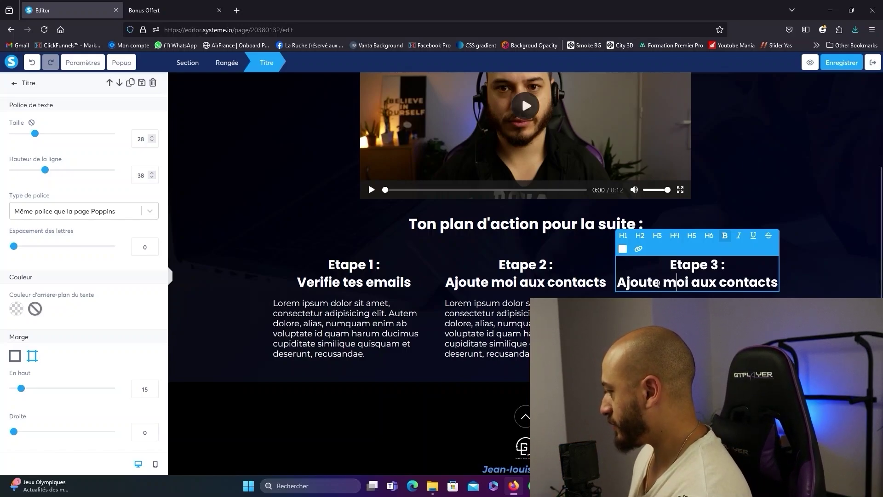
Change the second line of the Etape 3 title to "Rejoins telegram !".
triple_click(657, 284)
text(Rejoins telegr)
scroll(703, 286, up, 3)
click(703, 286)
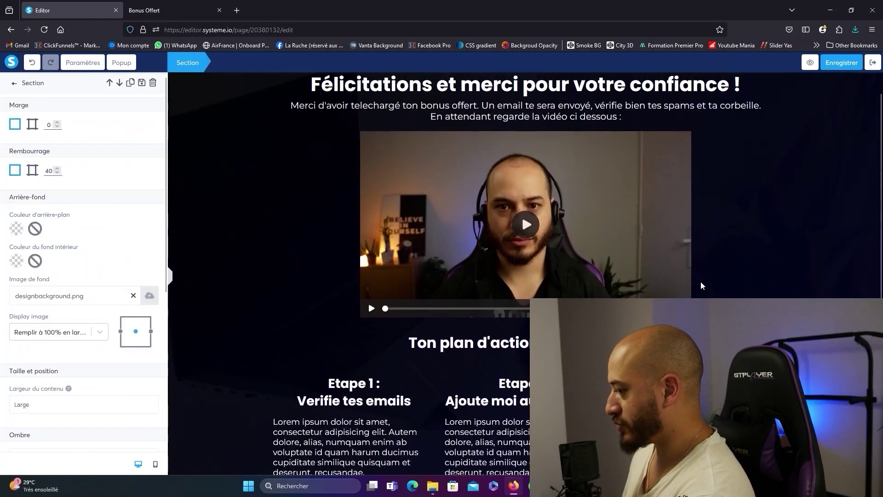
key(Escape)
scroll(702, 285, down, 5)
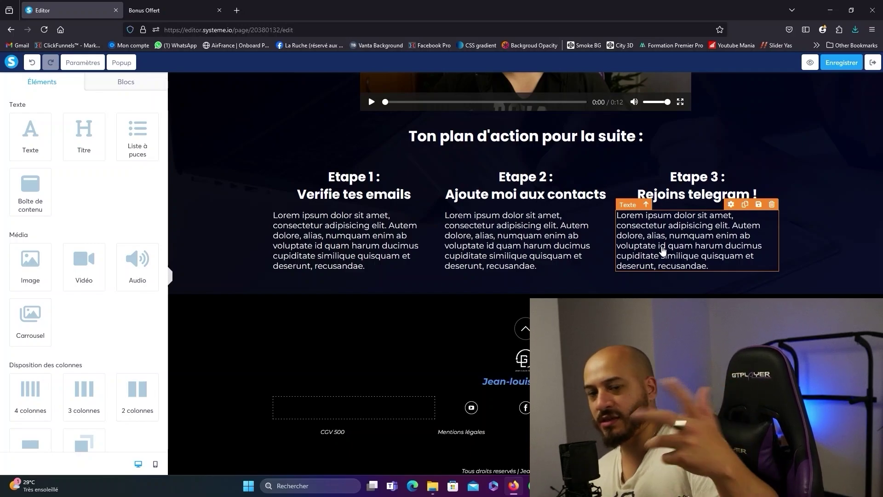
scroll(662, 251, up, 1)
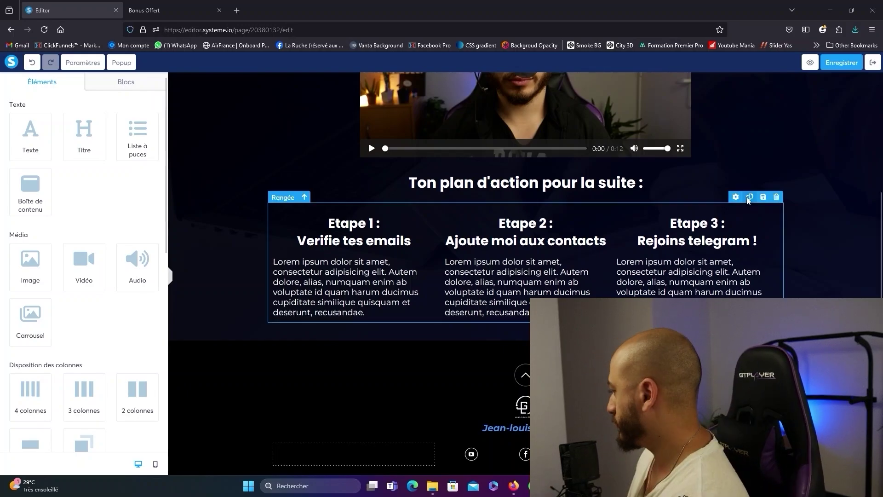
Replace the default content of the HTML code element below Etape 3 with a style rule for #row-58fa8054 [size="4"].
click(736, 197)
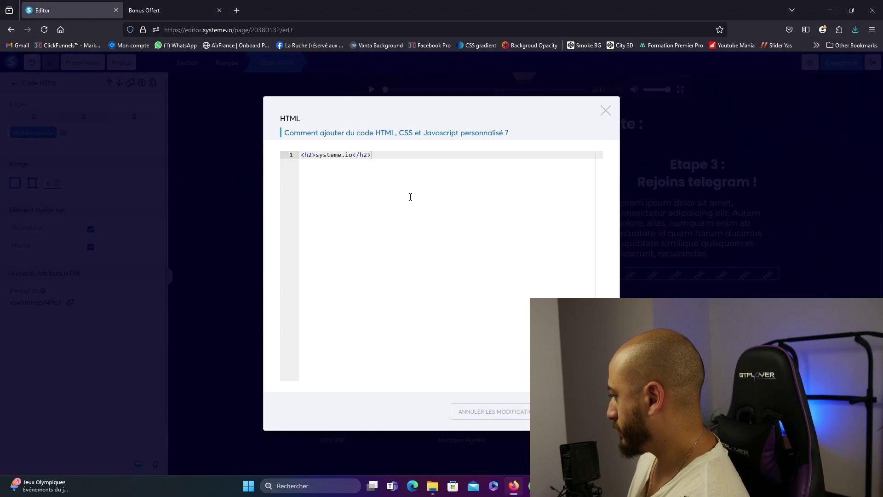
key(Return)
text(#row-58fa8054{)
key(Return)
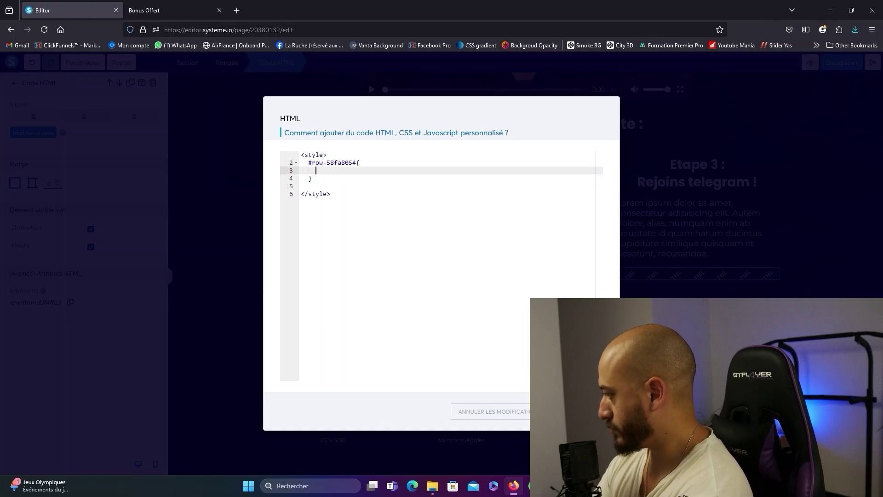
key(Up)
key(End)
key(Left)
text([size="4"])
key(Down)
Give the column style rule a #0c0c0c background, 20px padding, a 1px solid black border and an 8px border radius.
text(background: #0c0c0c;)
key(Return)
text(padding: 20px;)
key(Return)
text(border: 1px solid black;)
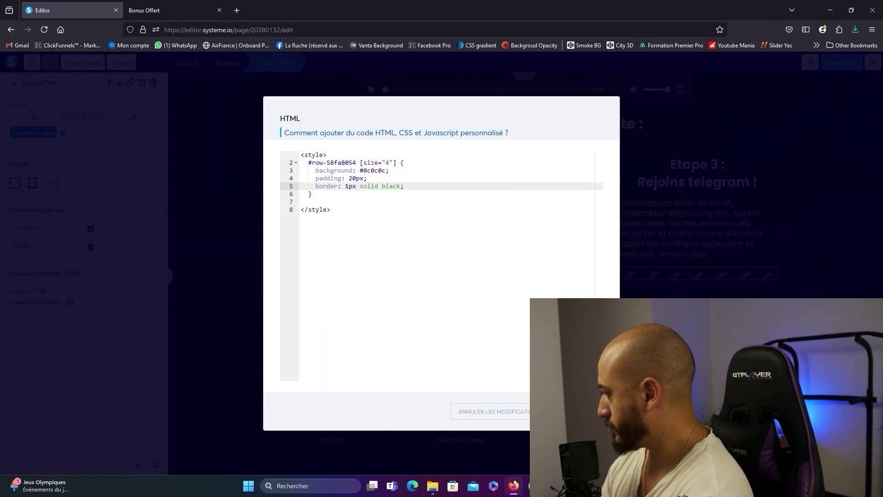
key(Return)
text(border-radius: 8px)
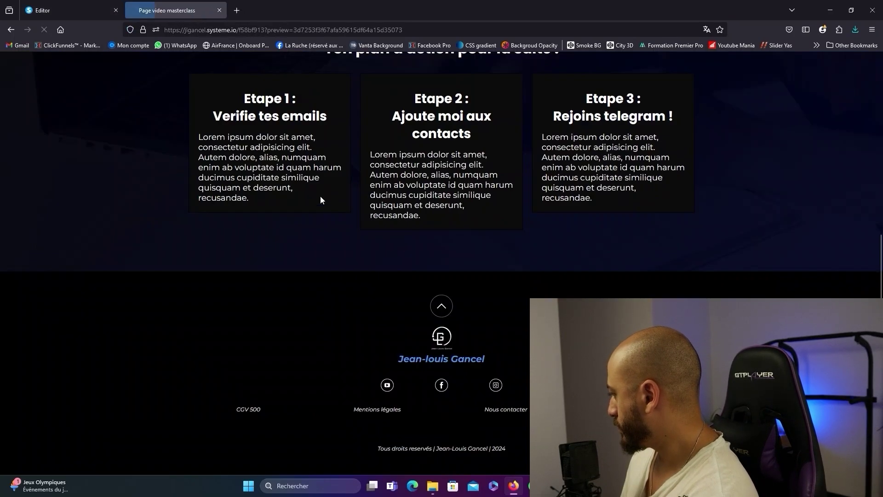
Review the thank-you page preview from the congratulation title down to the three action plan cards and the footer.
key(ctrl+shift+c)
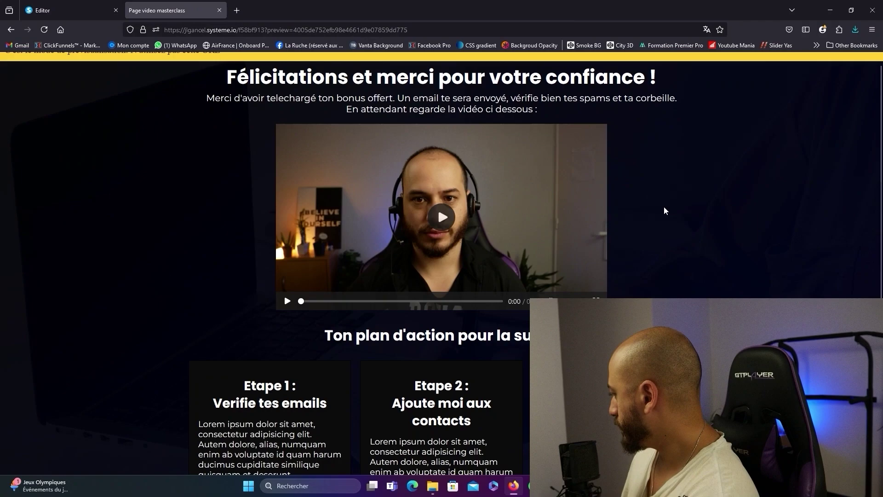
scroll(363, 182, down, 5)
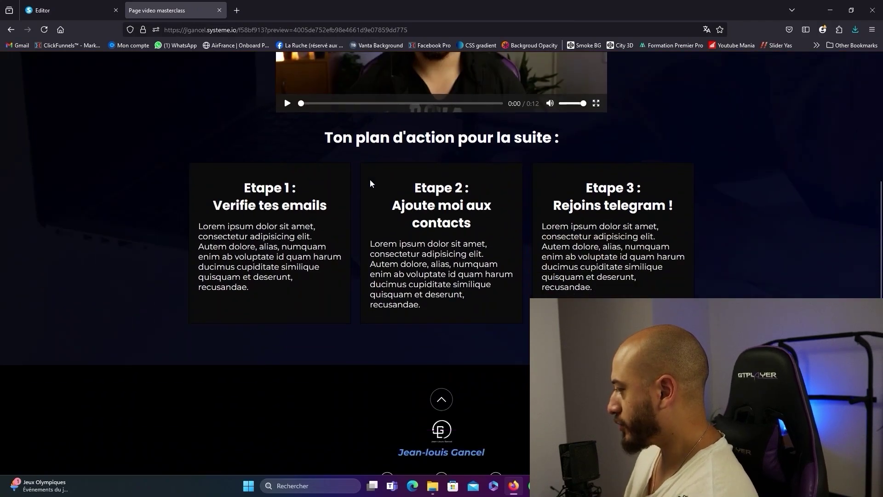
scroll(371, 183, down, 1)
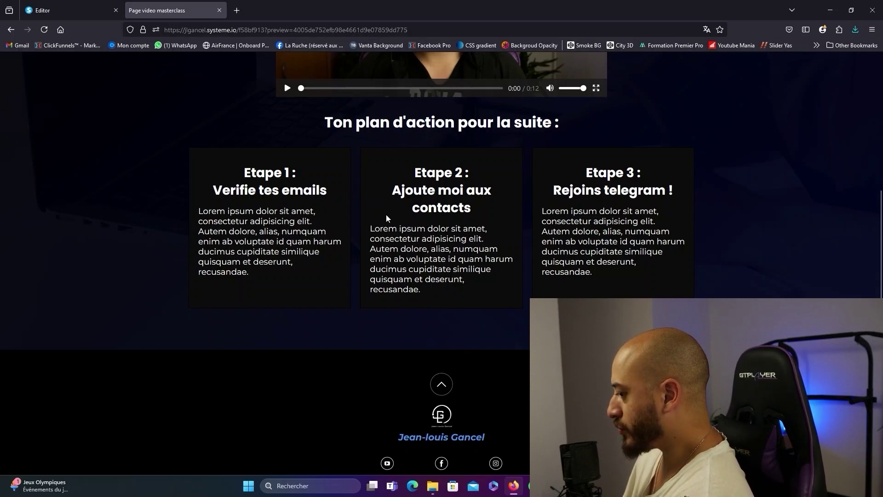
scroll(389, 246, up, 5)
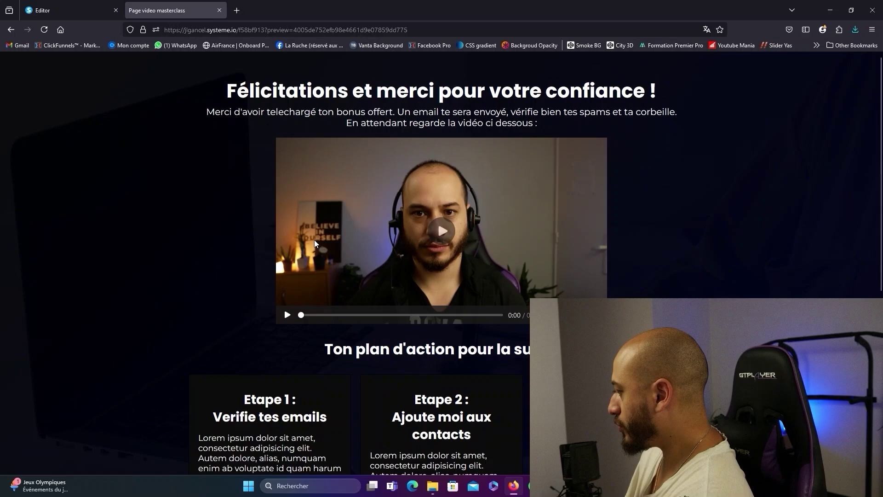
scroll(277, 253, down, 7)
scroll(278, 252, up, 7)
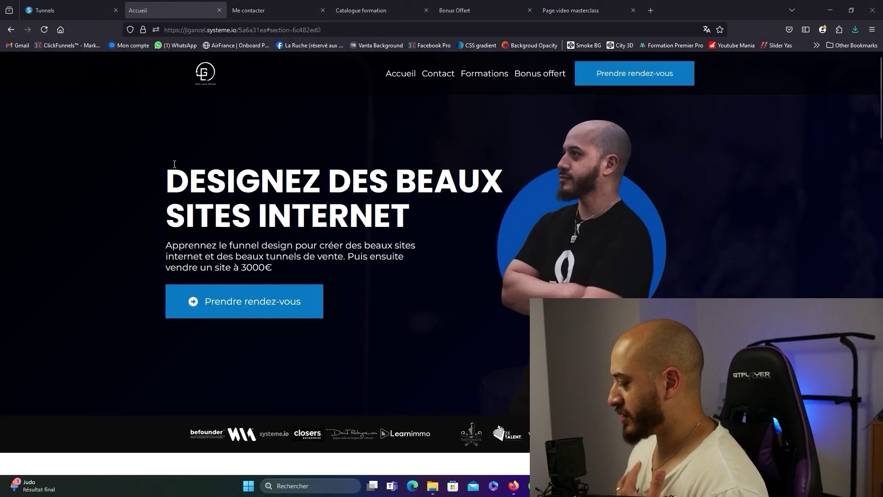
Look through the finished Accueil, Me contacter, Catalogue formation, Bonus Offert and Page video masterclass pages.
click(251, 11)
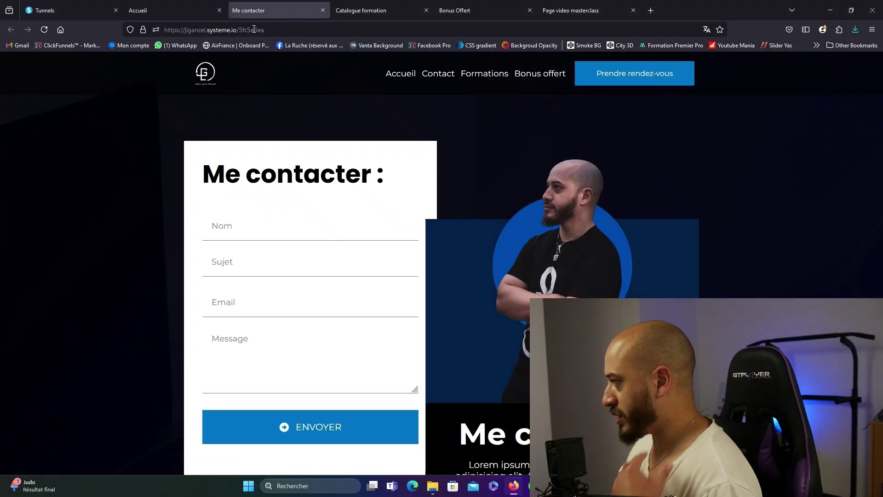
click(361, 5)
click(476, 3)
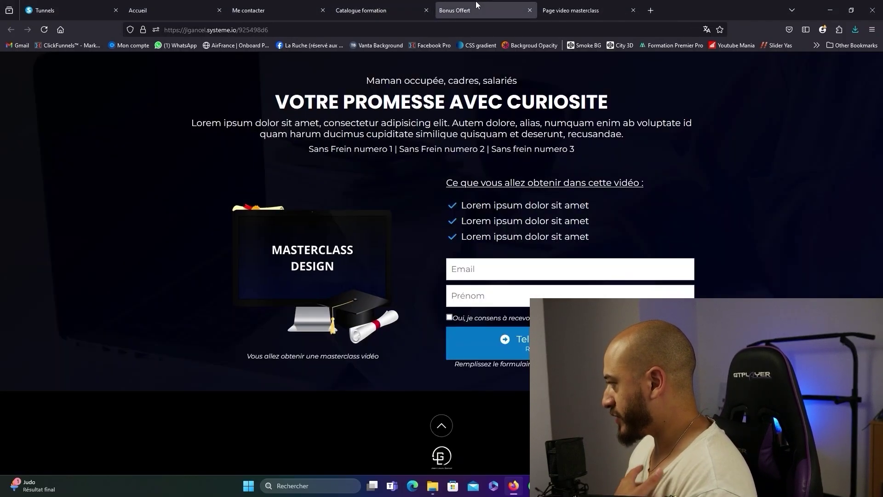
click(566, 4)
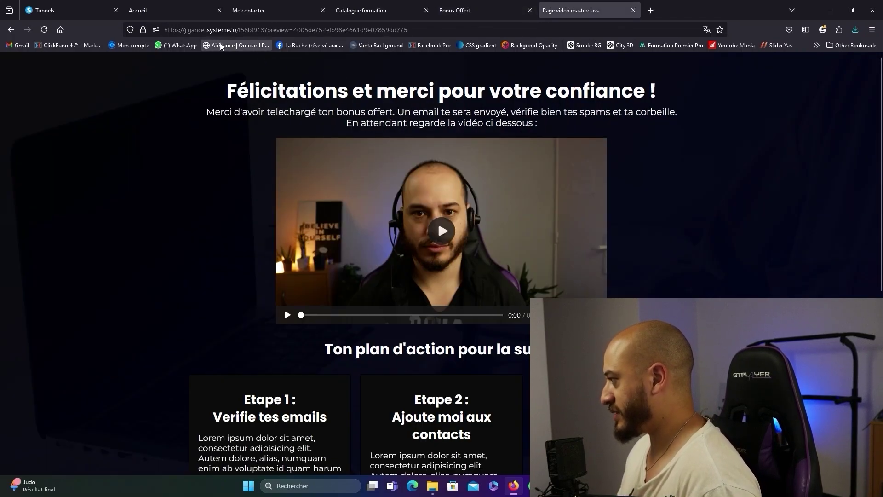
click(169, 3)
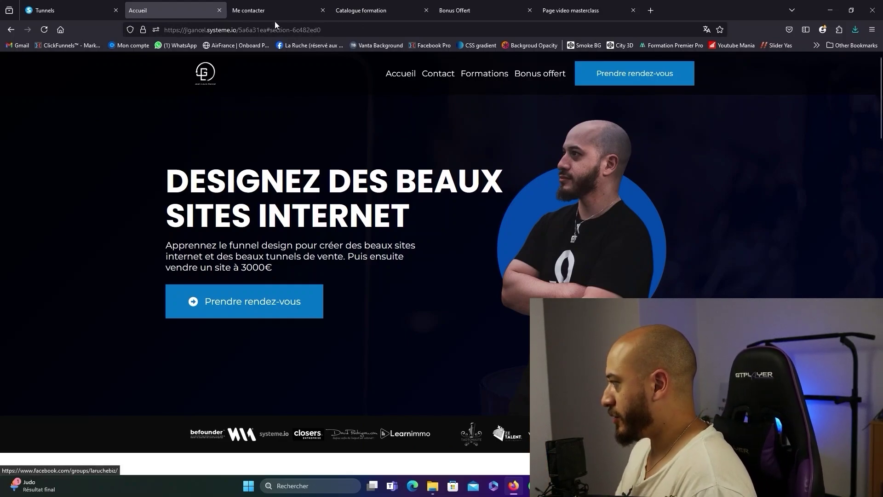
click(257, 10)
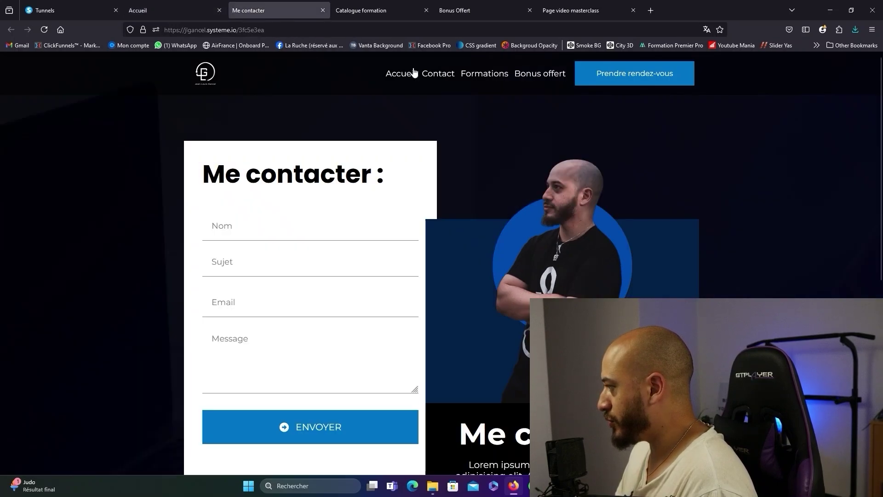
click(402, 12)
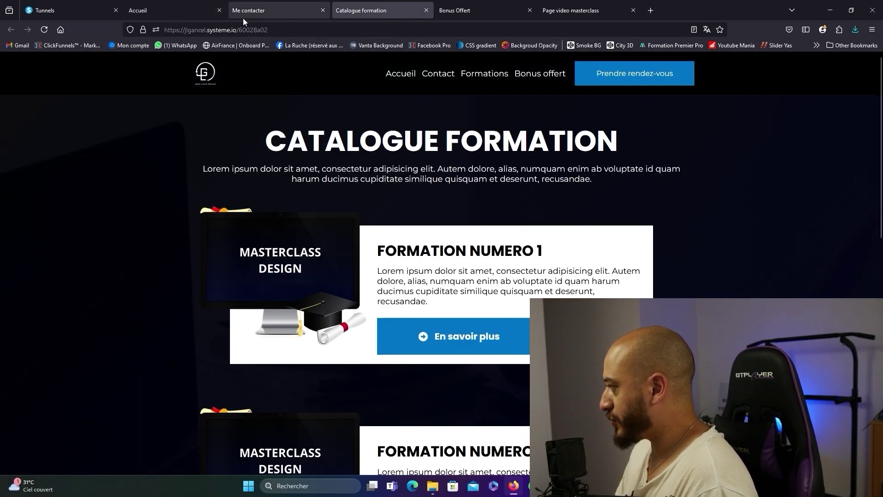
click(184, 6)
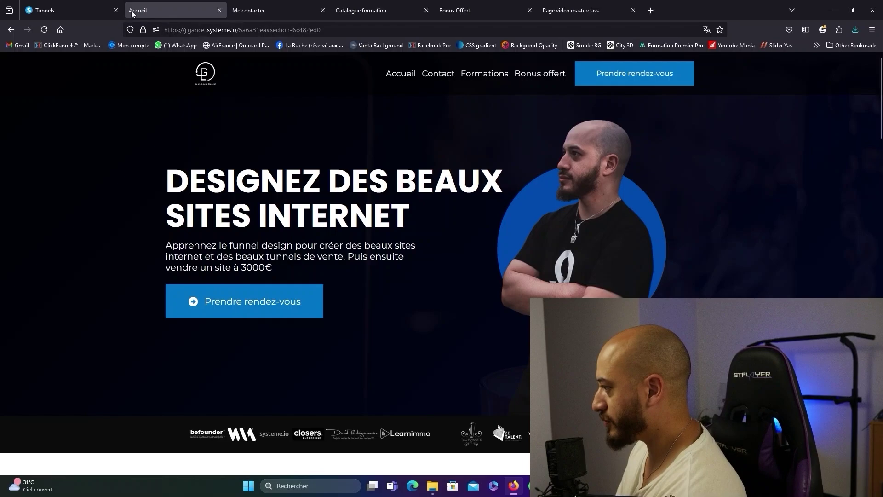
Open the Accueil page of the Site JL Video funnel in the editor and show its header menu's settings.
click(69, 10)
click(119, 147)
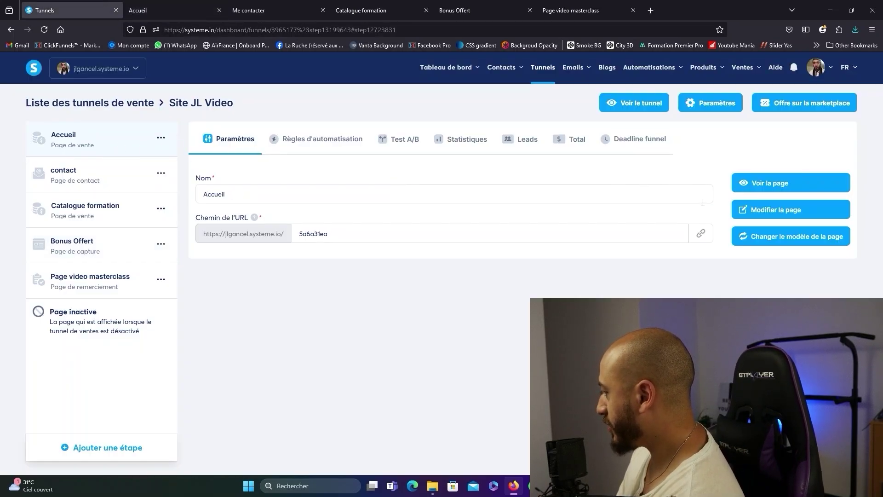
click(758, 211)
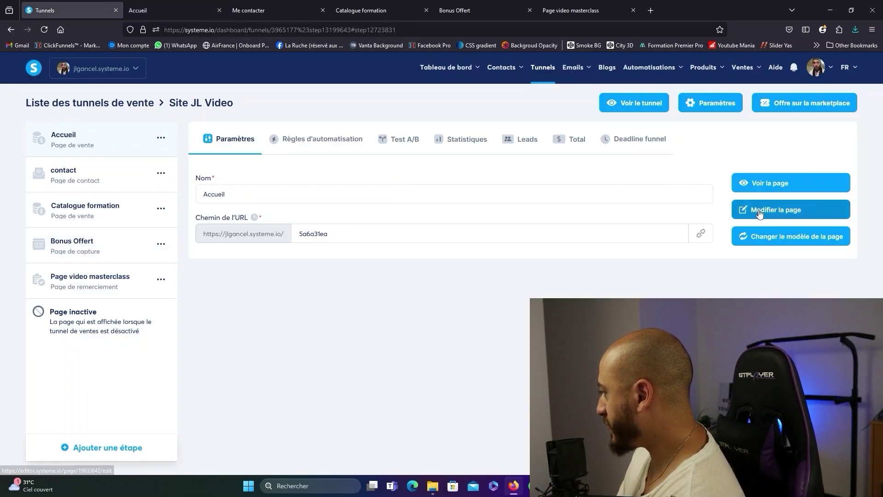
click(161, 3)
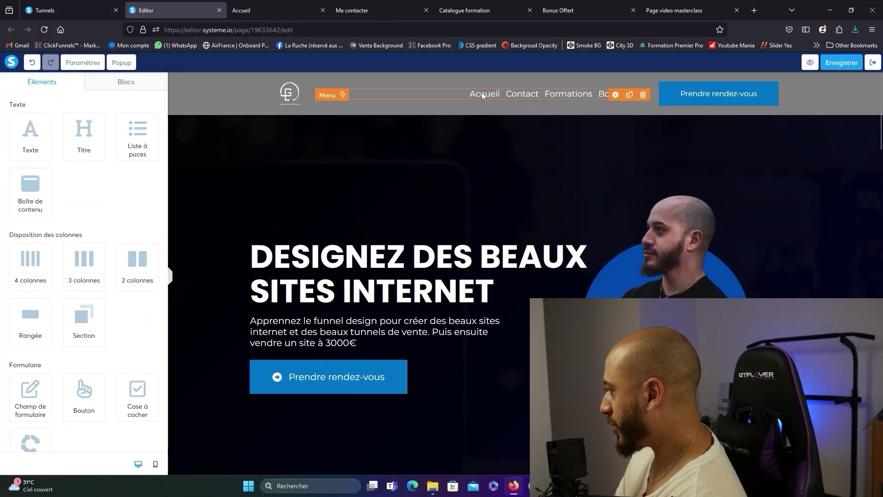
click(495, 95)
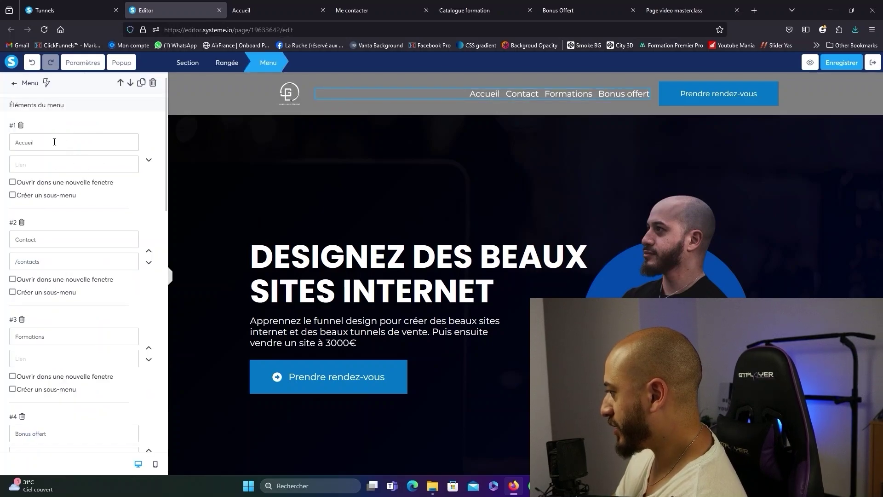
Copy the Accueil page's URL from the funnel settings and paste it as the link of the Accueil menu item.
click(59, 4)
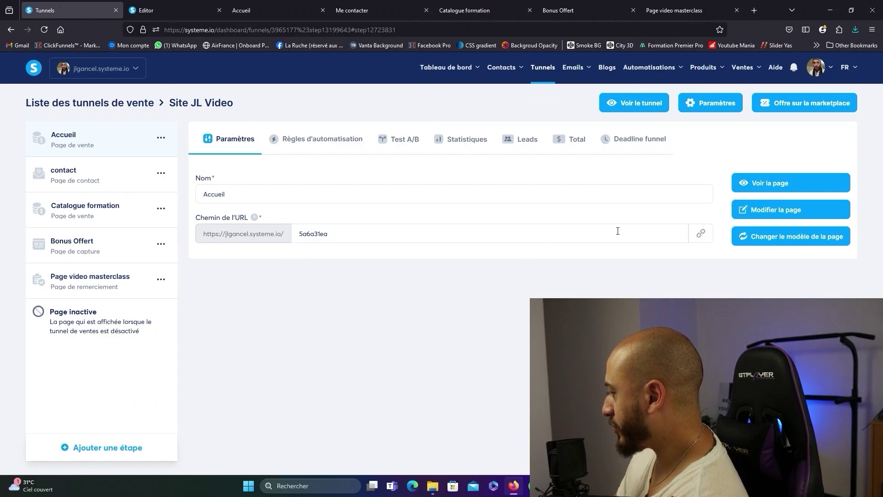
click(702, 239)
click(174, 10)
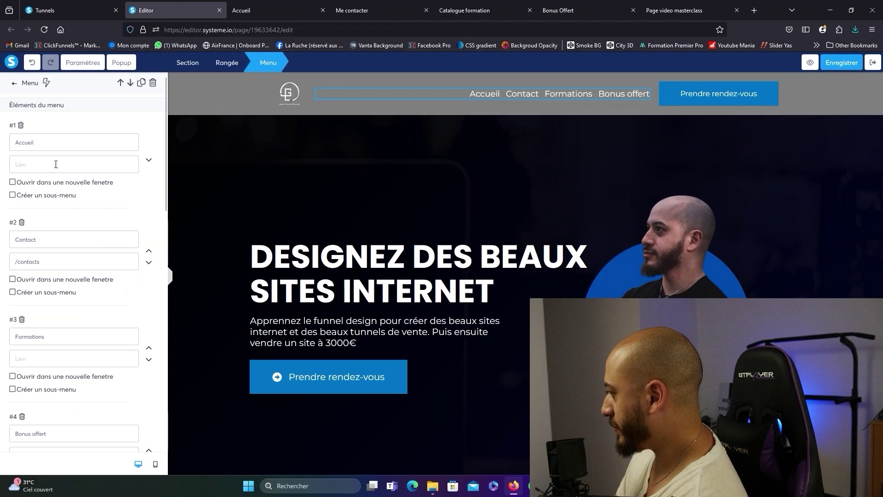
click(64, 165)
key(ctrl+v)
Copy the contact page's URL from the funnel settings and paste it over the Contact menu item's link.
click(69, 7)
click(101, 173)
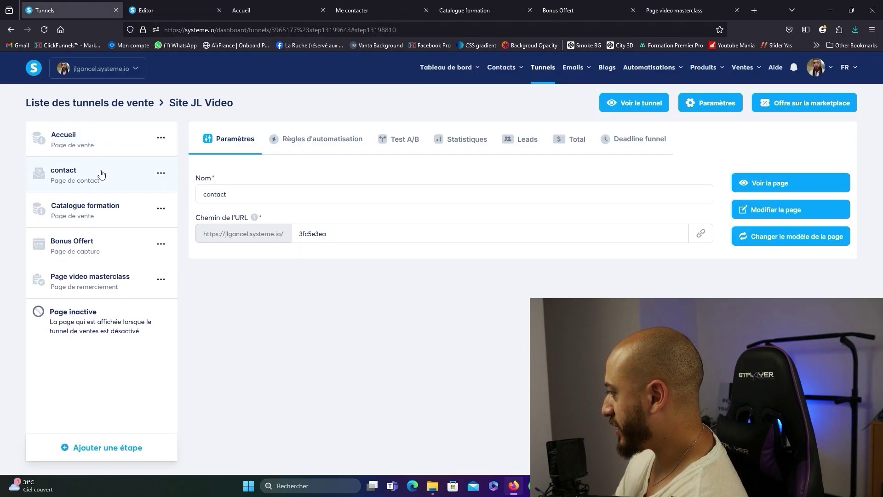
click(701, 233)
click(175, 10)
triple_click(74, 261)
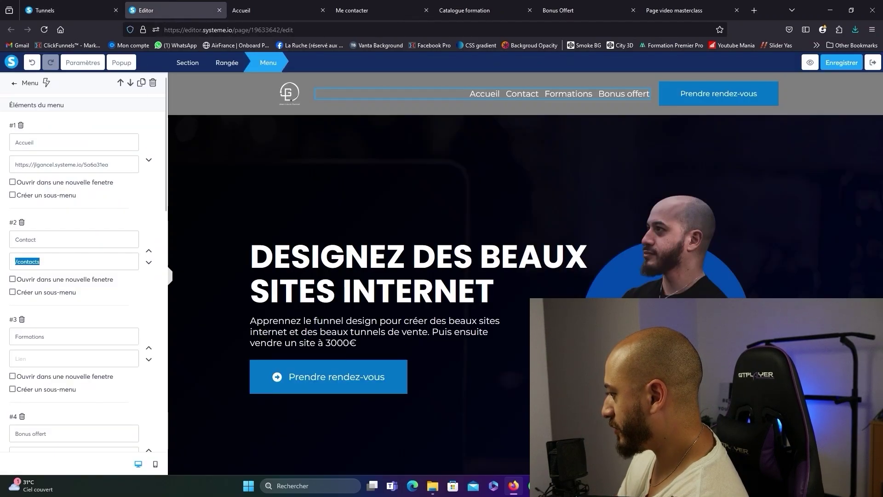
key(ctrl+v)
Link the Formations menu item to the Catalogue formation page's URL and the Bonus offert item to the Bonus Offert page's URL.
click(67, 7)
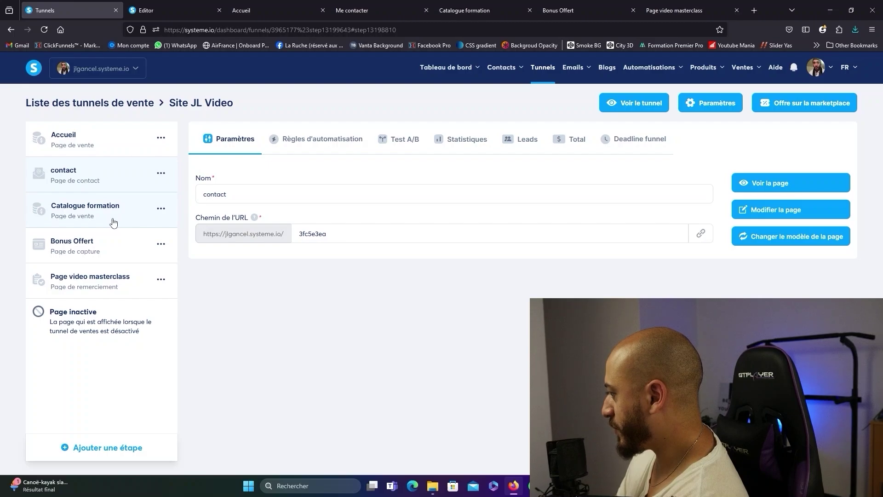
click(113, 223)
click(128, 244)
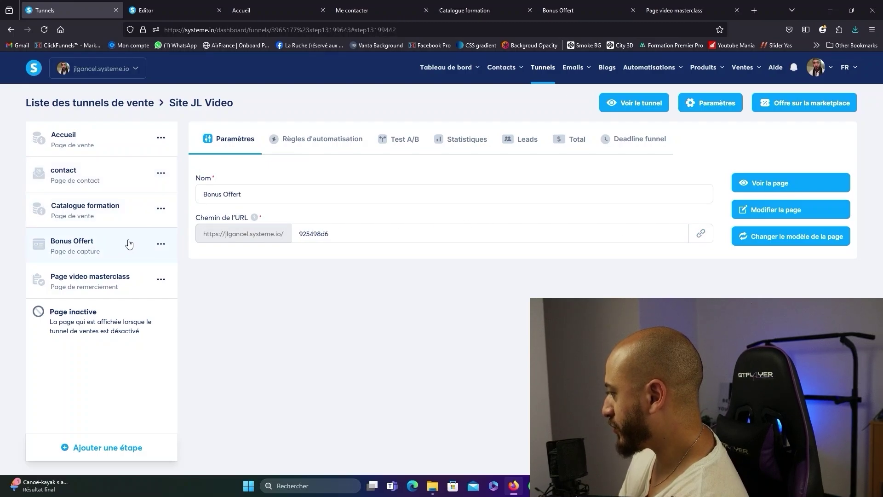
key(ctrl+Tab)
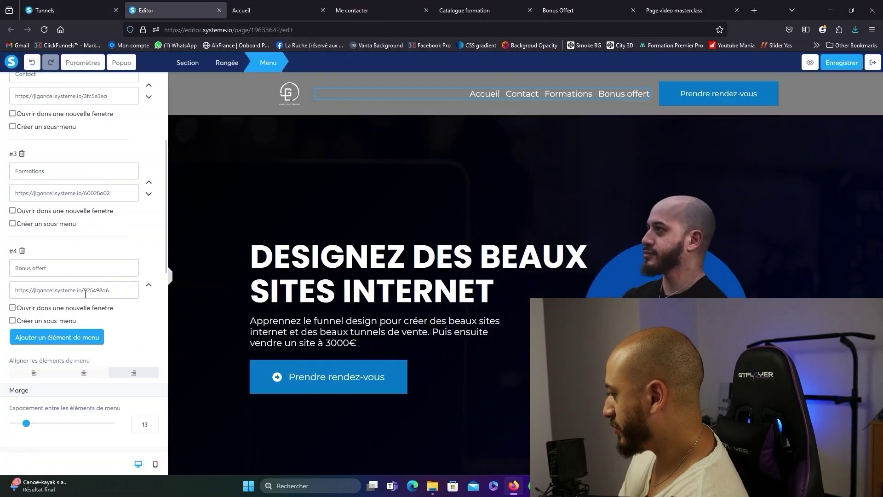
click(225, 196)
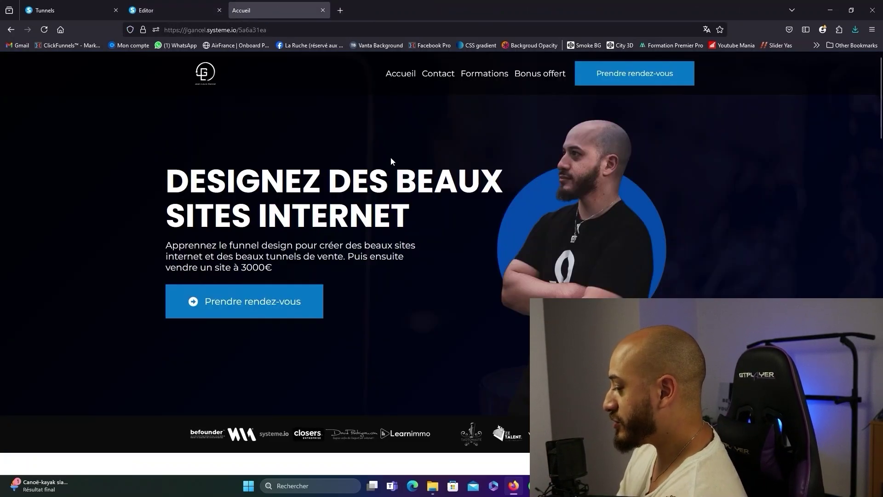
Test the Contact, Accueil and Formations links of the header menu on the live Accueil page.
click(439, 80)
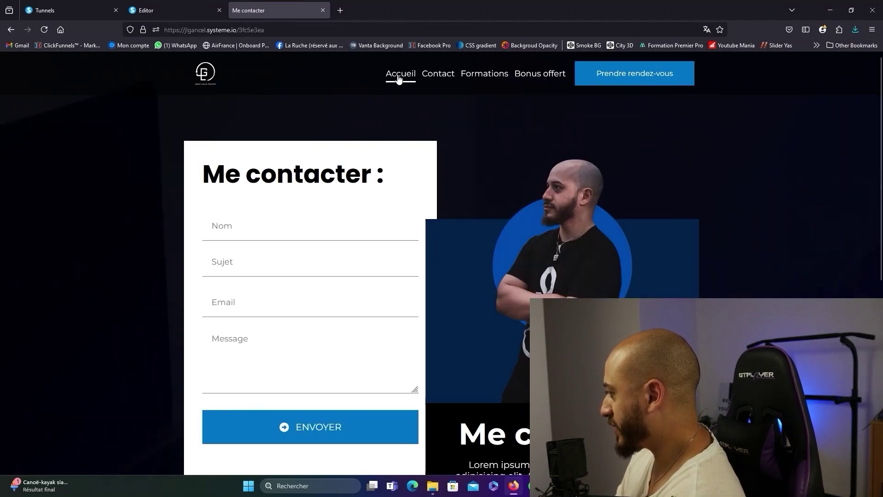
click(398, 79)
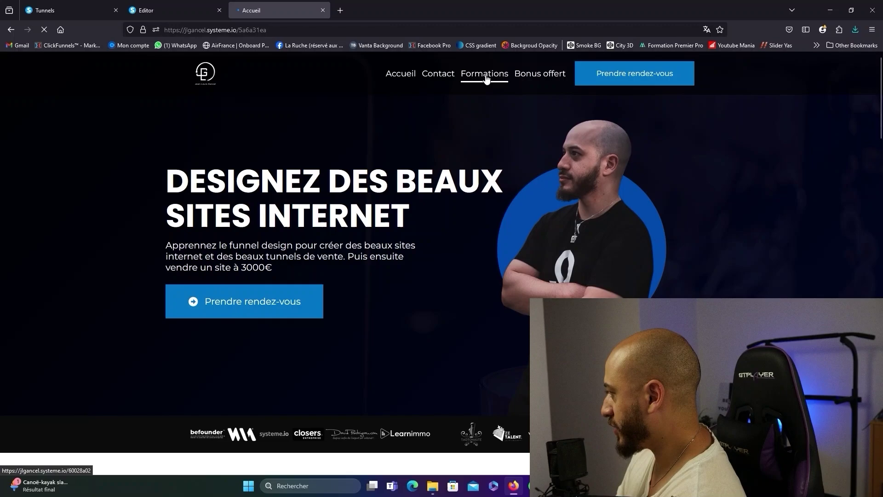
click(486, 79)
click(437, 80)
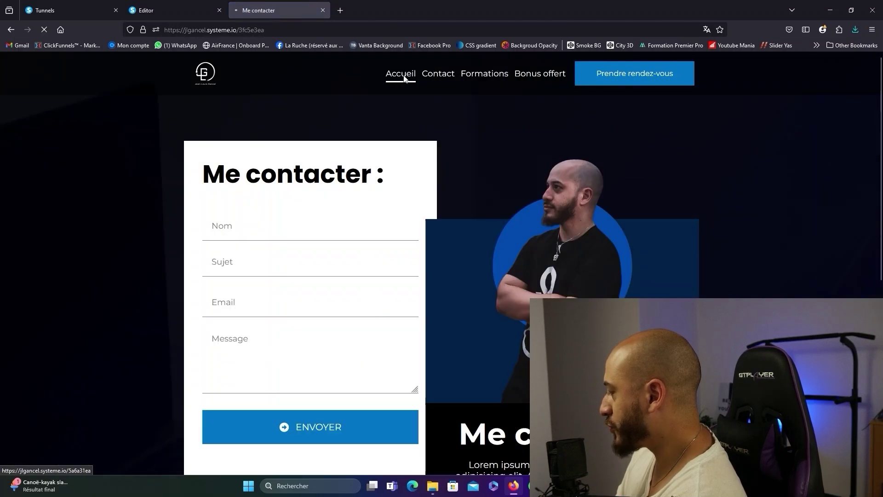
click(404, 79)
click(464, 79)
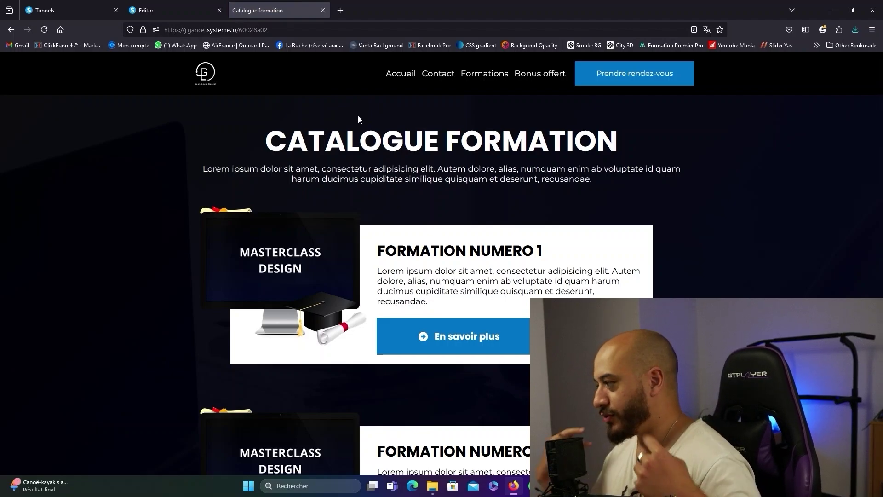
Paste the Accueil page's URL as the redirect link of the header logo in the editor.
key(ctrl+shift+Tab)
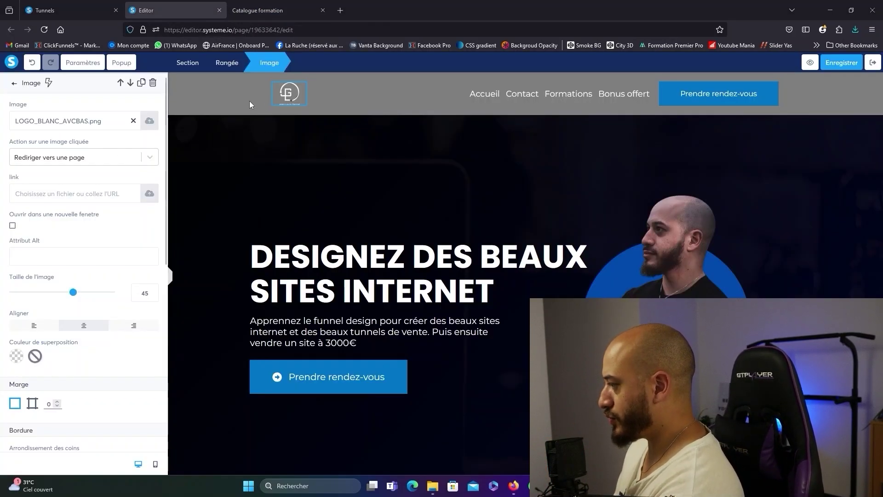
click(59, 198)
key(ctrl+v)
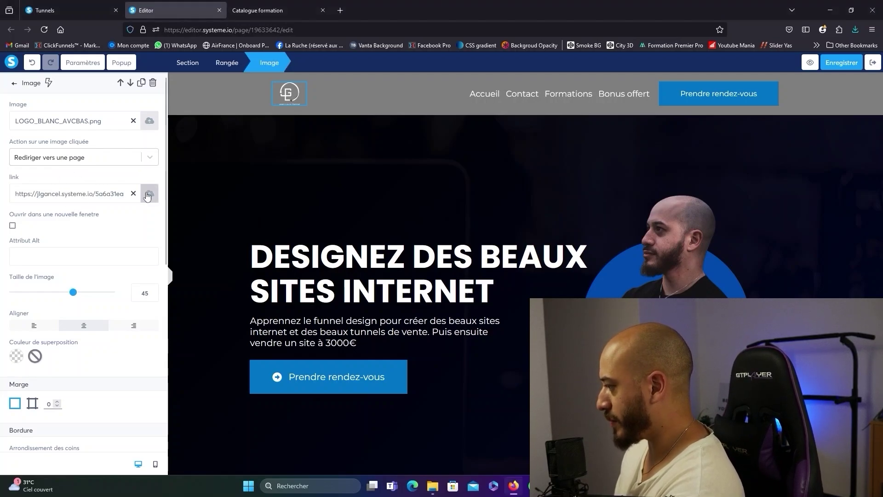
click(628, 123)
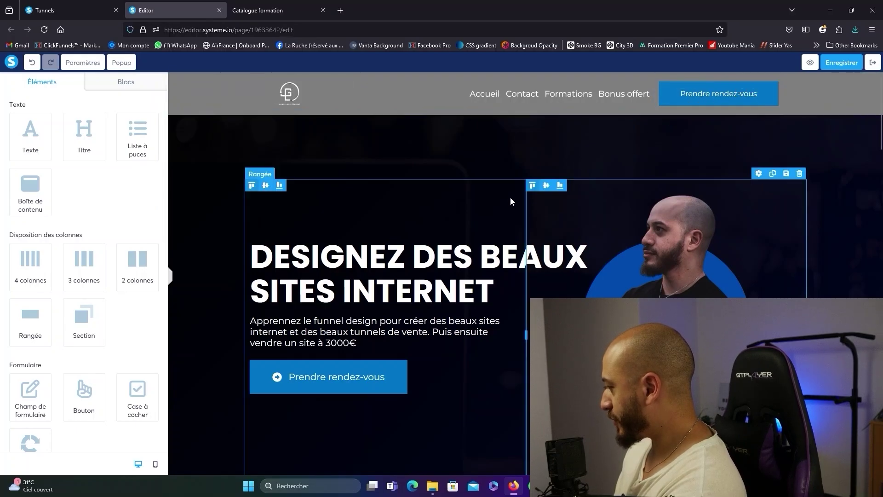
Examine the Accueil page in the editor from the header to the HTML booking section beneath the Masterclass Design block.
scroll(509, 198, down, 20)
scroll(401, 228, up, 6)
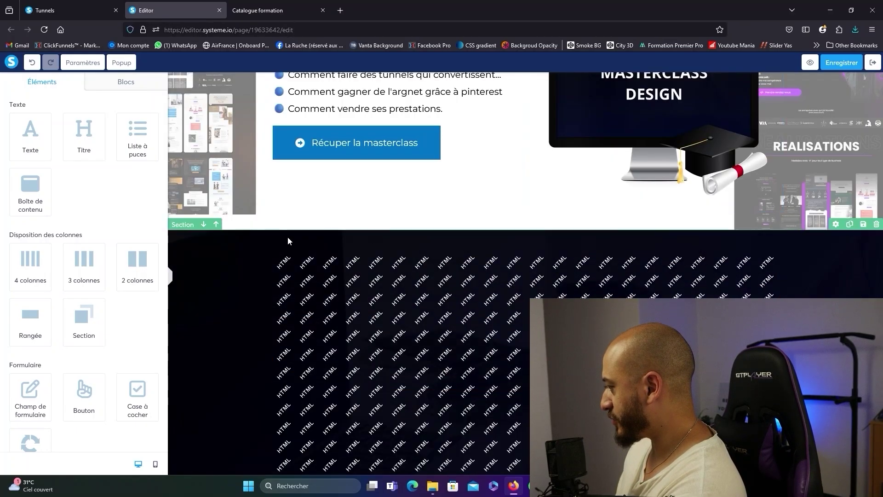
scroll(379, 249, up, 10)
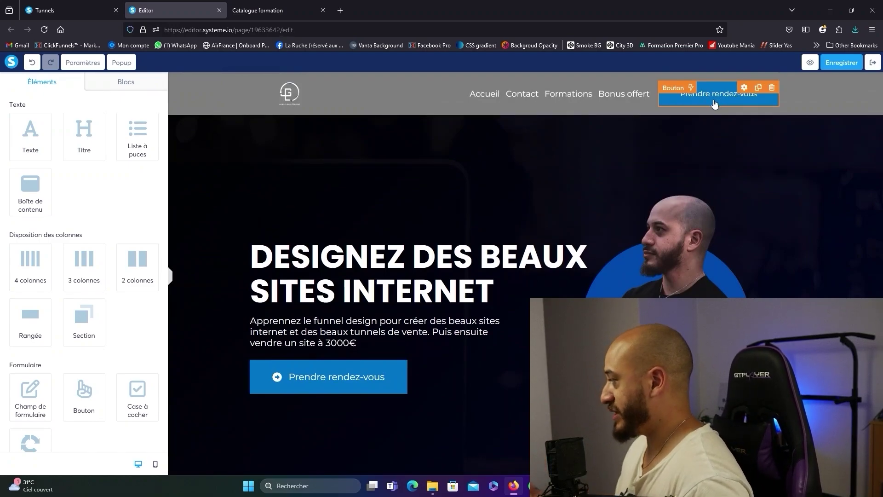
scroll(675, 201, down, 15)
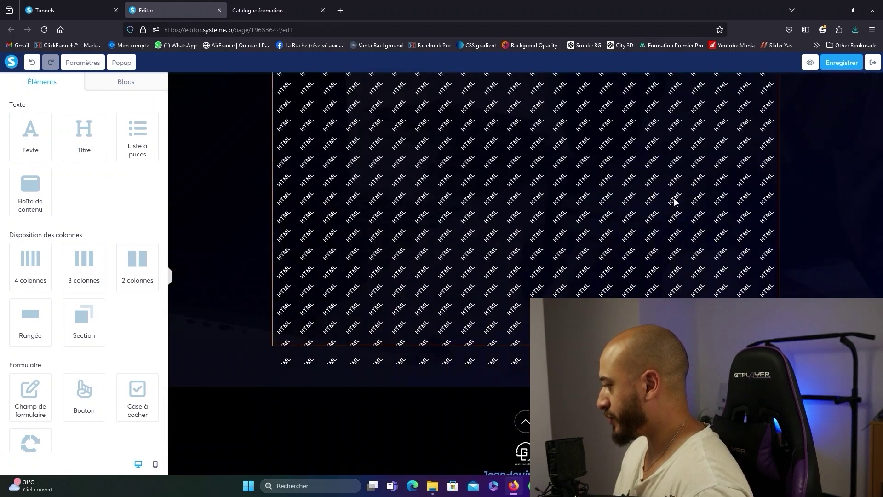
scroll(445, 247, up, 10)
scroll(452, 237, up, 3)
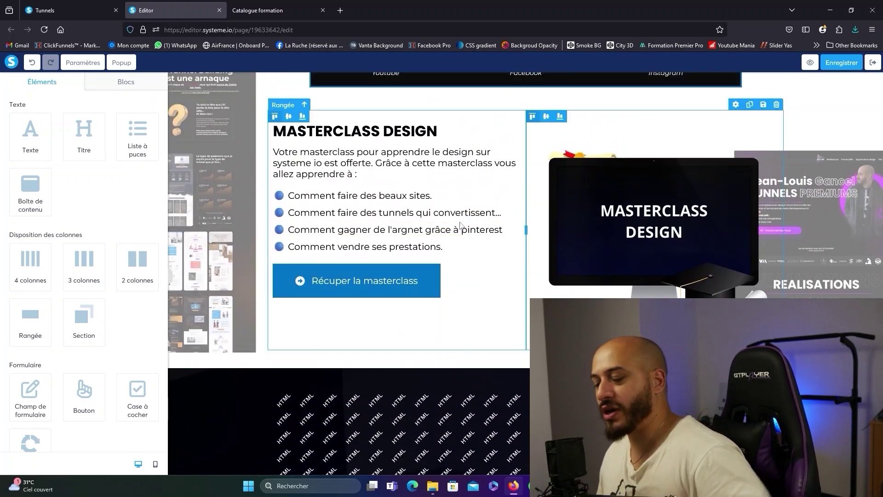
scroll(460, 225, up, 12)
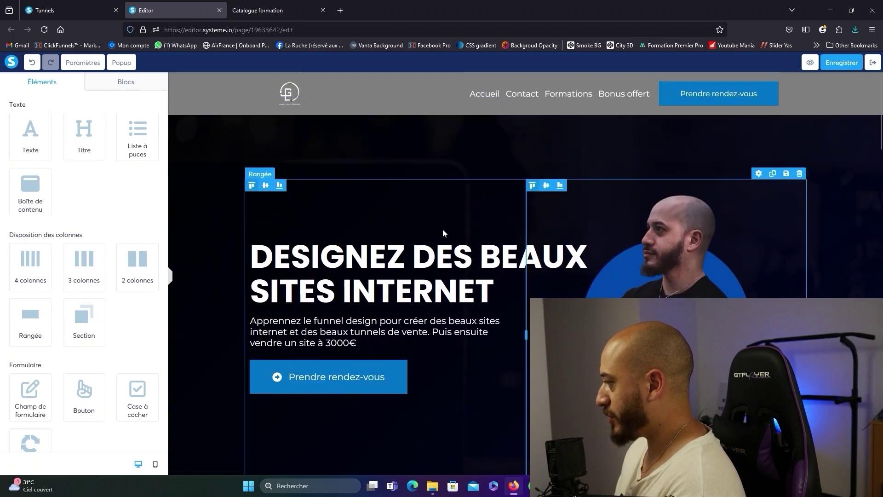
Copy the Accueil page's URL from the funnel settings and paste it as the URL of the header's Prendre rendez-vous button.
click(60, 10)
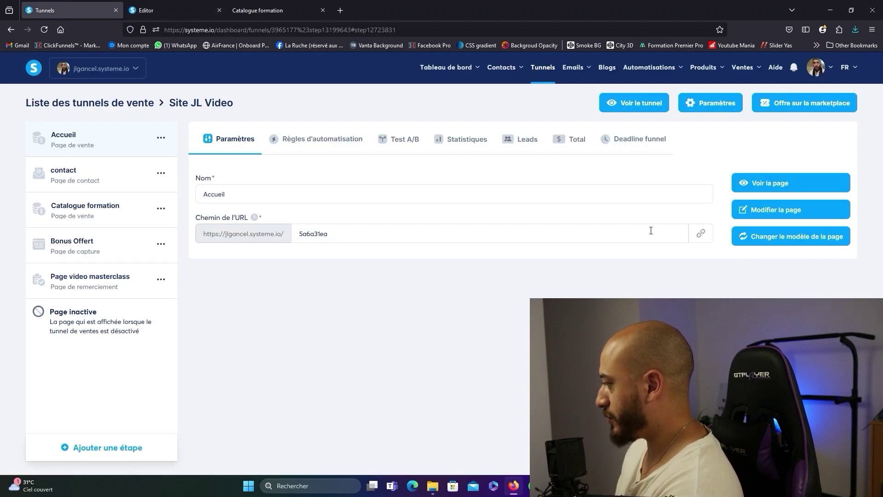
click(701, 233)
key(ctrl+Tab)
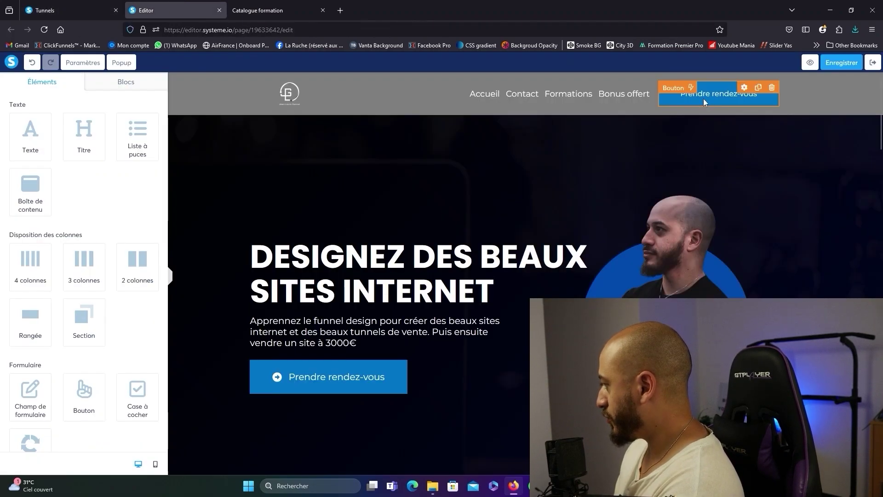
click(704, 102)
click(75, 156)
key(ctrl+v)
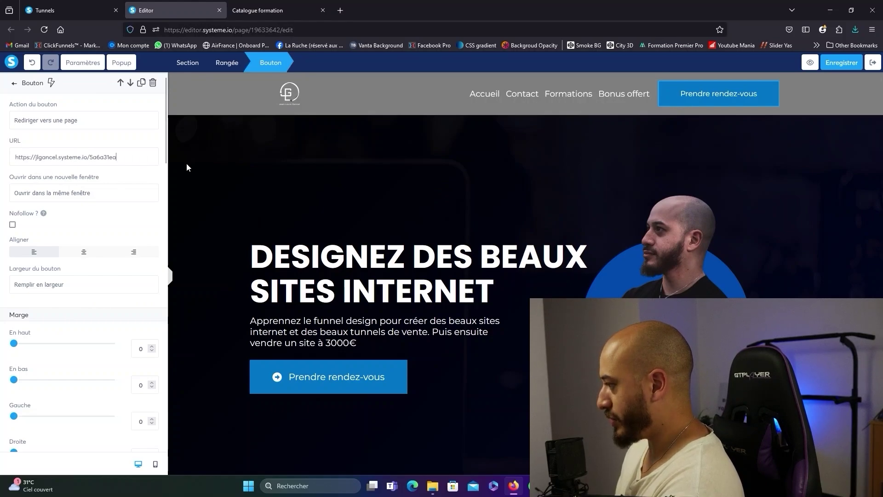
Append the HTML booking section's anchor #section-4a052183 to the header button's URL and save the page.
click(265, 176)
scroll(264, 176, down, 15)
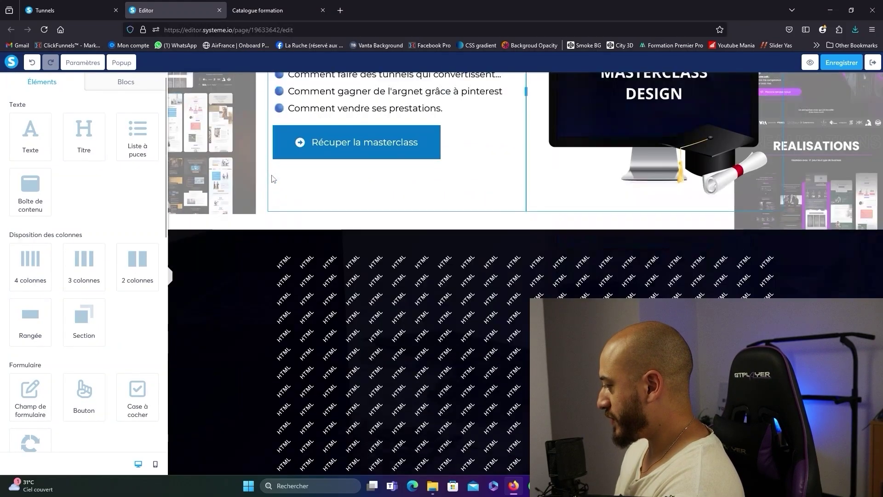
click(208, 253)
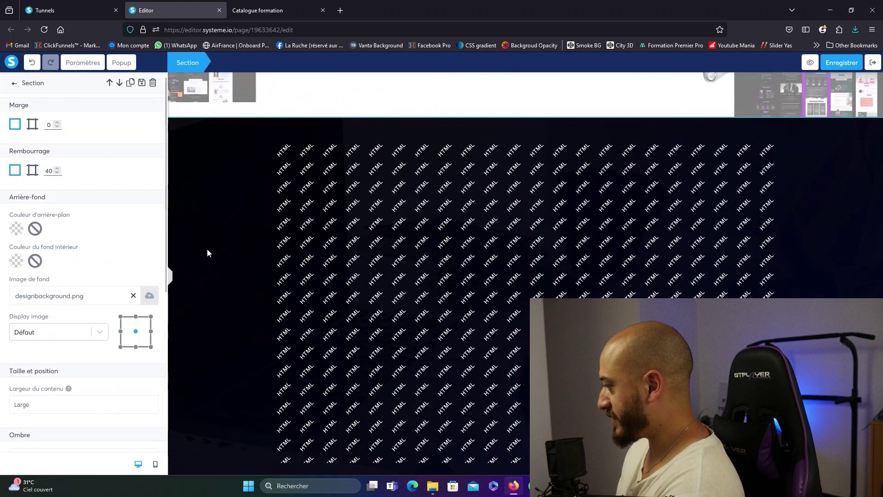
scroll(83, 321, down, 5)
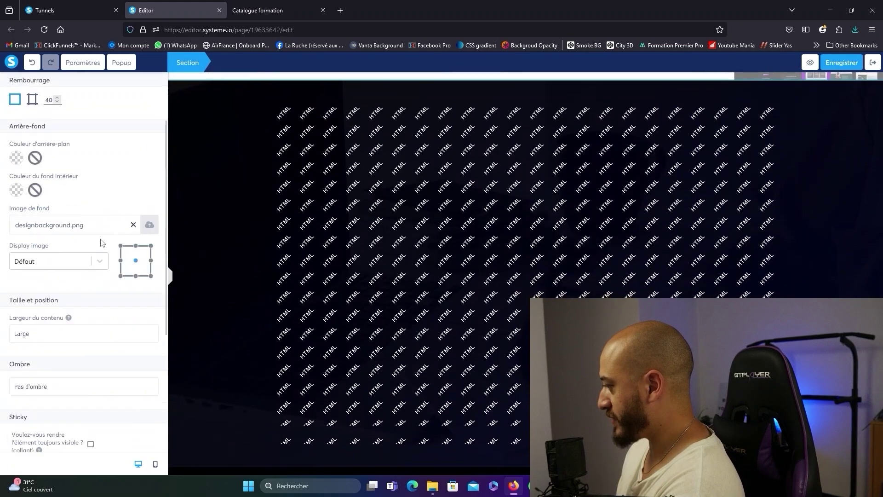
click(228, 283)
scroll(258, 278, up, 15)
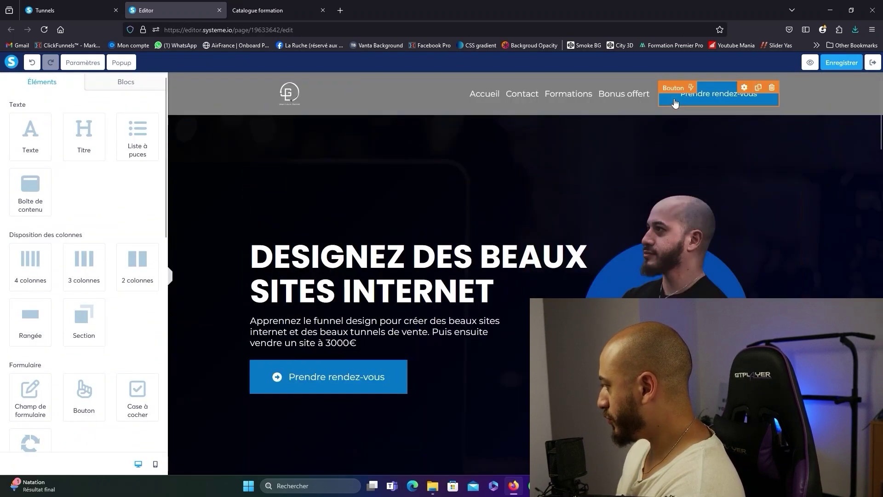
click(675, 102)
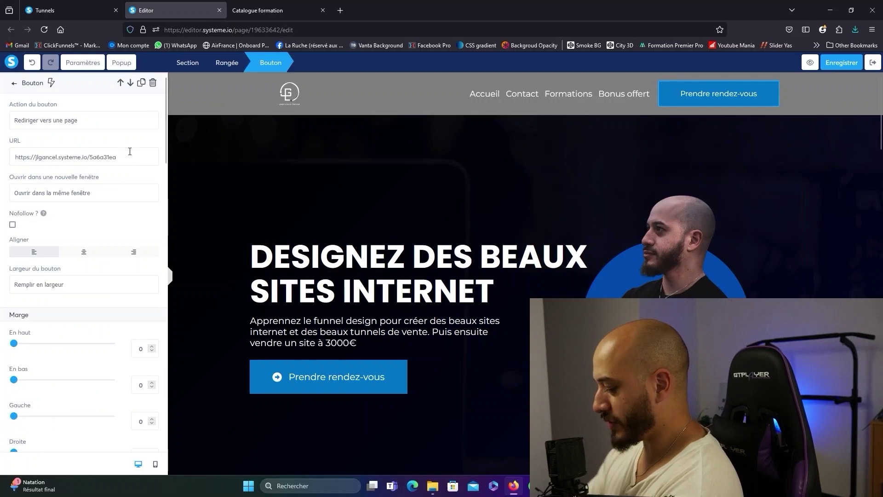
key(ctrl+v)
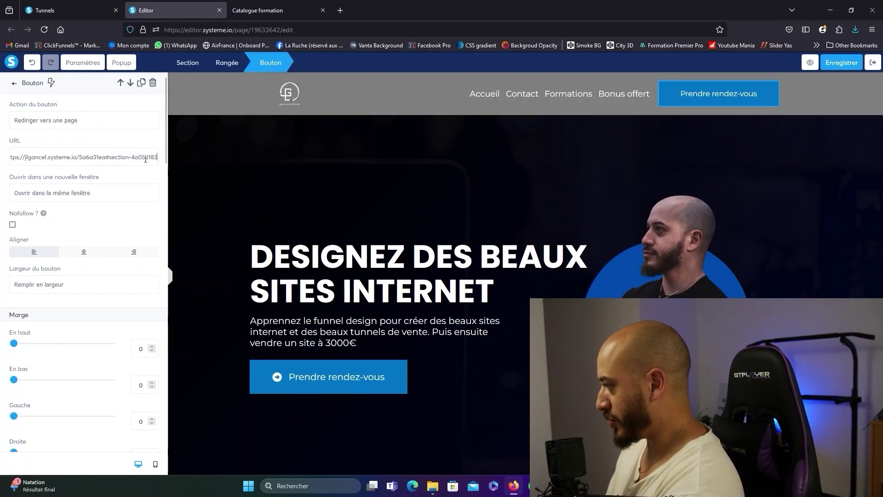
click(830, 62)
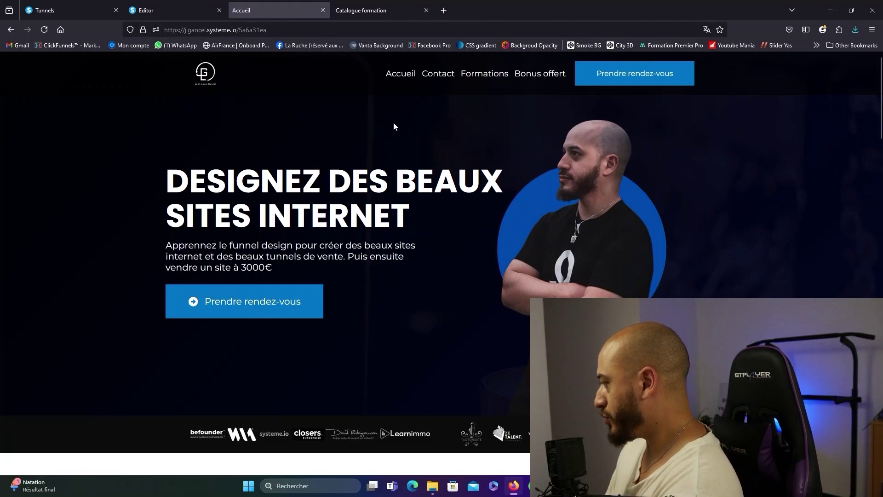
Test the header's Prendre rendez-vous button on the live Accueil page and on the Me contacter page.
click(605, 81)
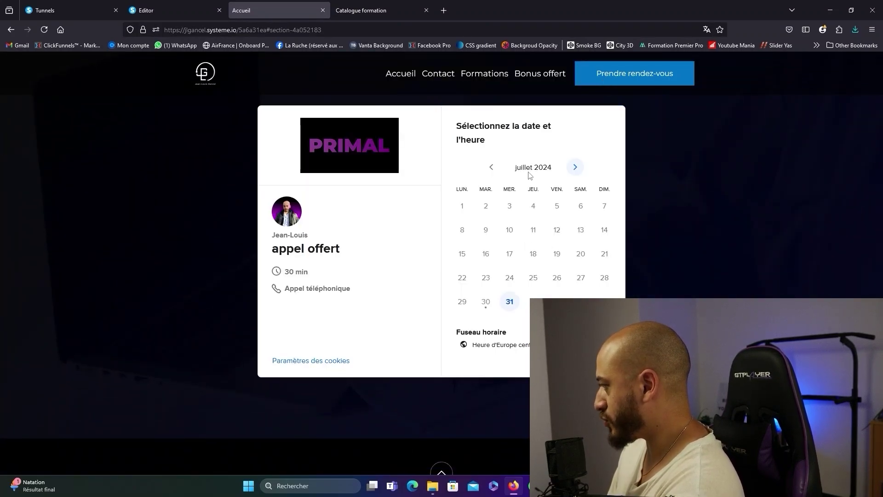
scroll(674, 225, up, 15)
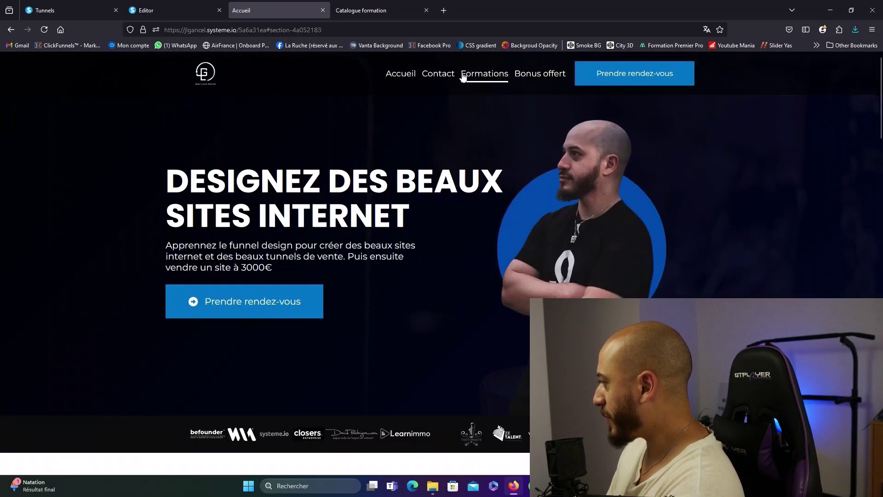
click(441, 81)
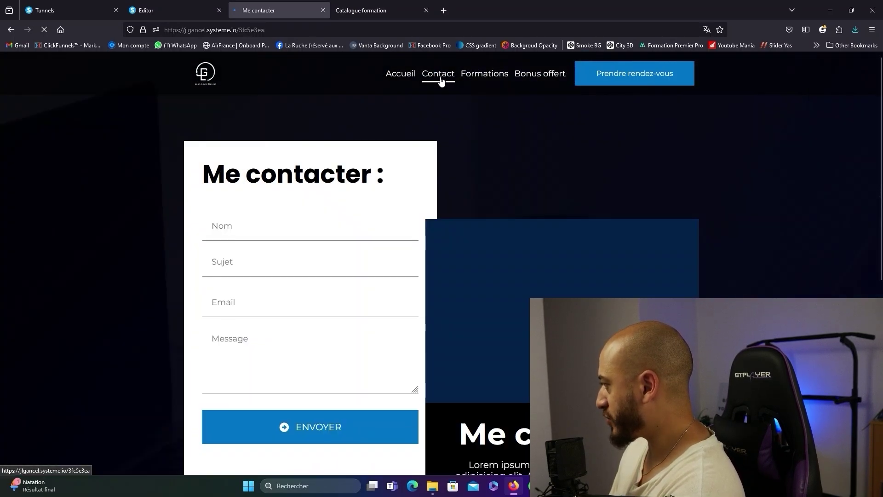
click(611, 80)
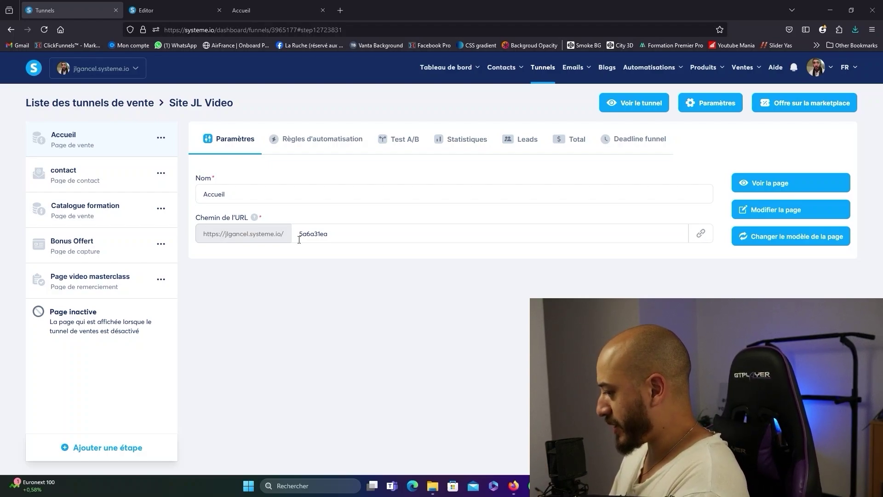
mouse_move(817, 69)
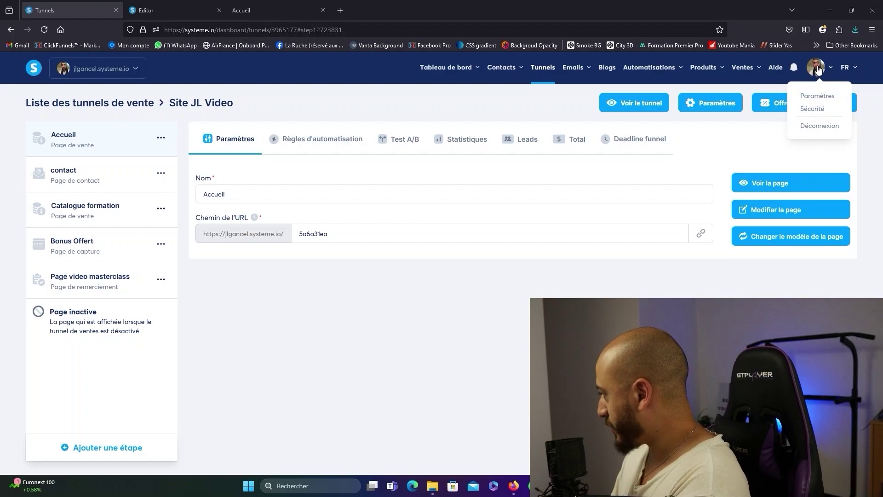
click(815, 95)
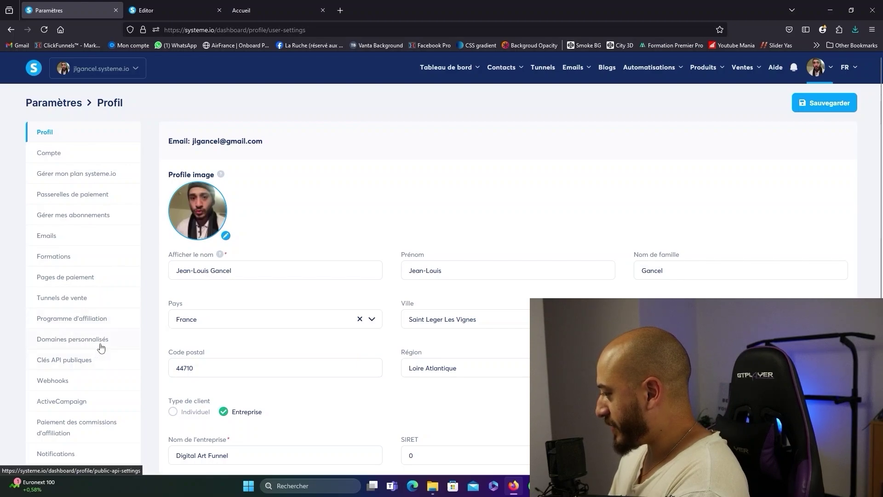
scroll(101, 348, down, 2)
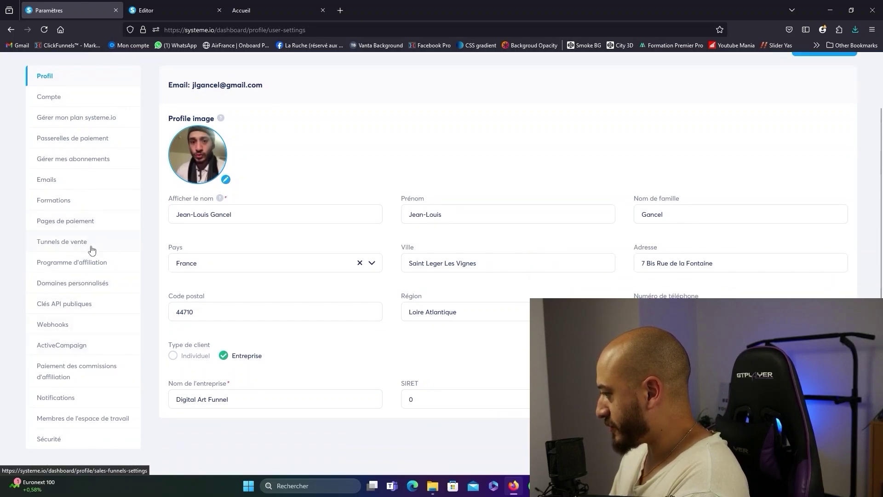
click(95, 289)
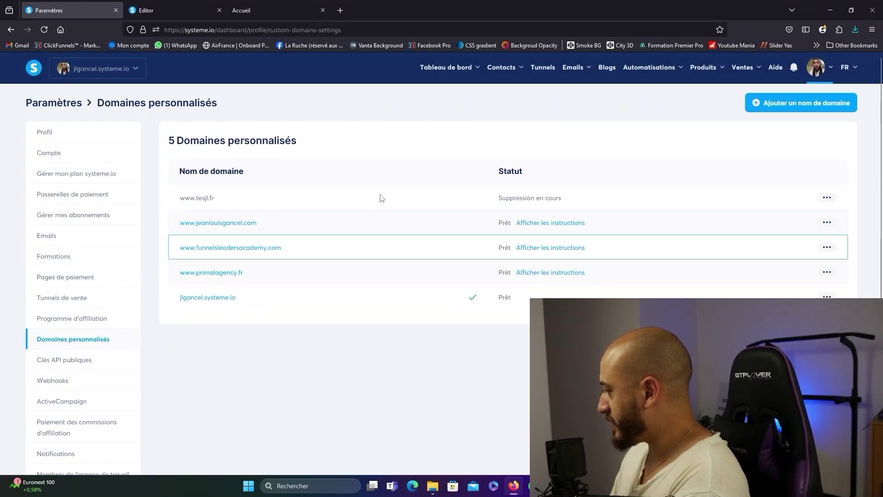
click(775, 108)
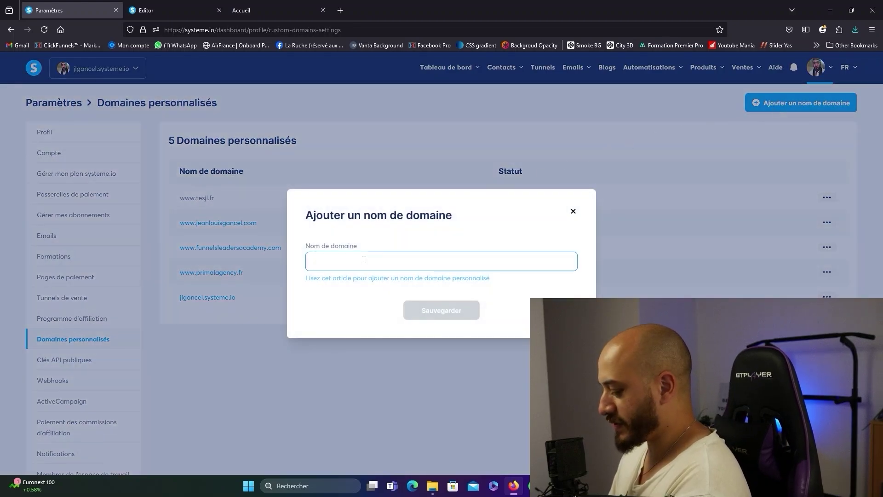
text(www)
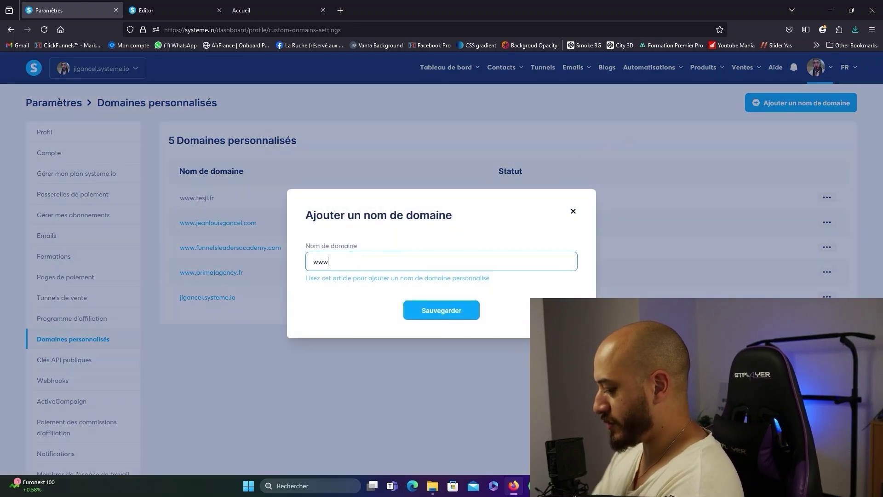
text(.monnomdedomaine.fr)
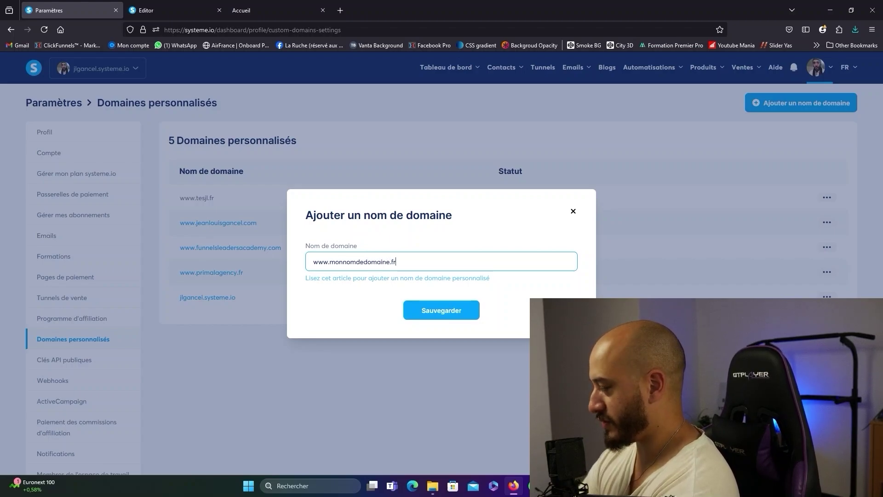
click(437, 309)
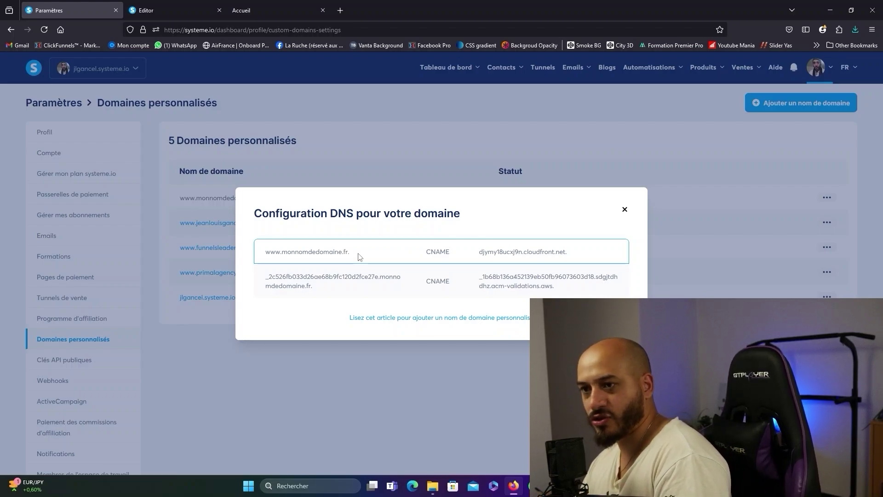
key(Escape)
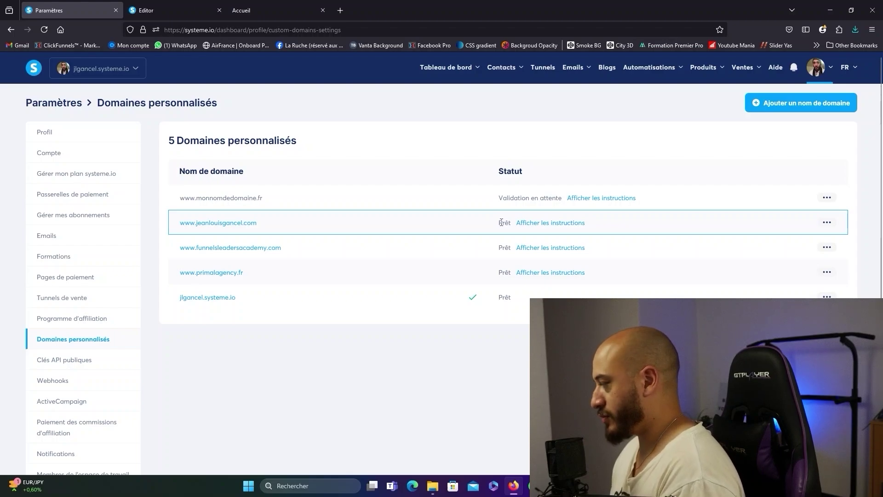
click(826, 295)
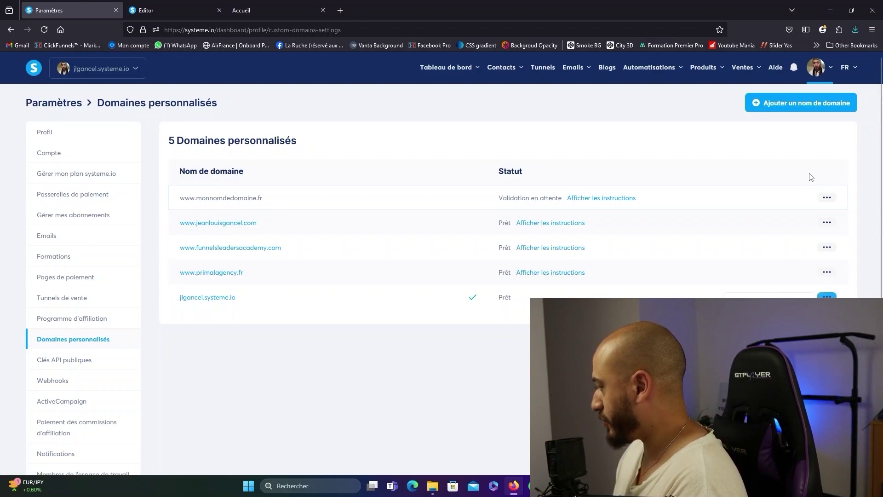
click(826, 198)
click(826, 222)
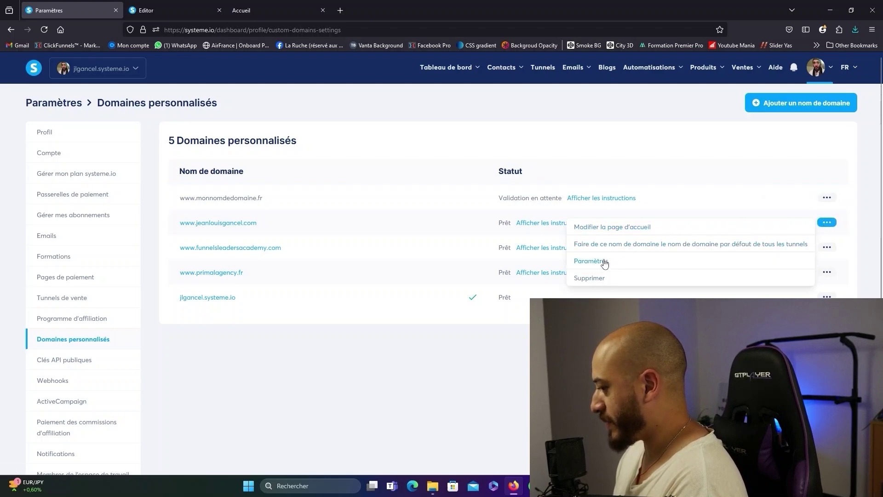
click(603, 261)
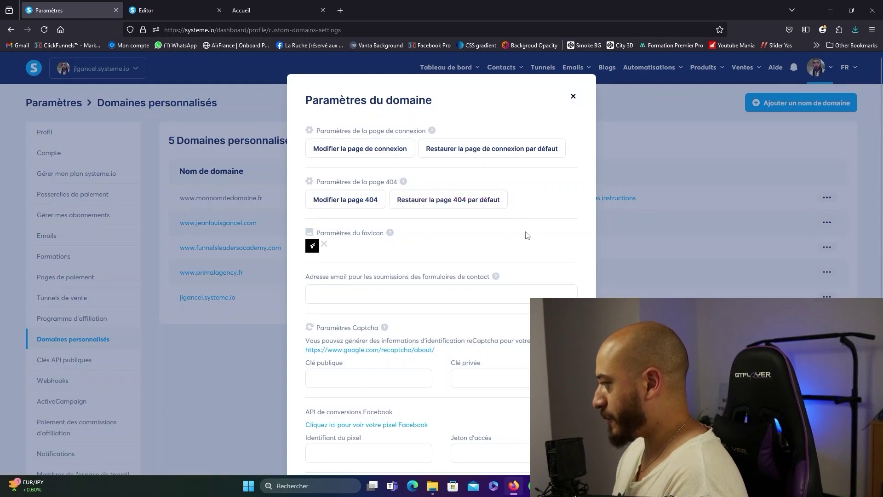
scroll(309, 165, down, 3)
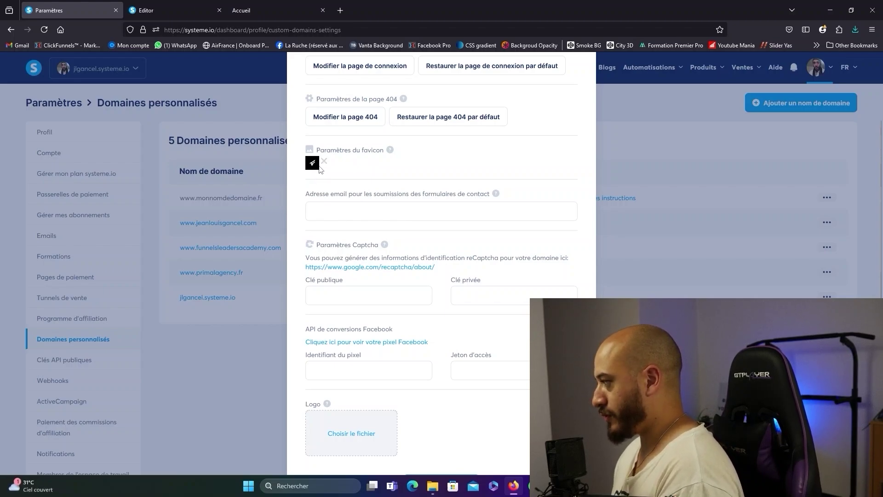
scroll(338, 187, up, 3)
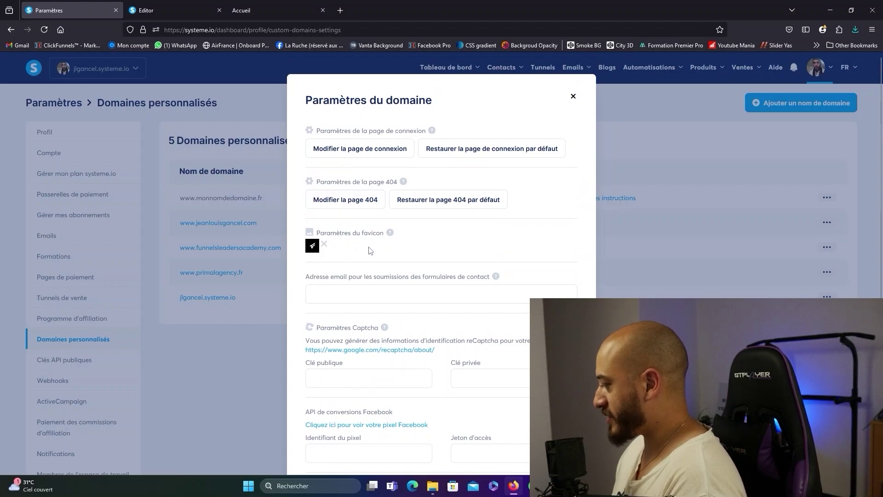
scroll(371, 250, down, 3)
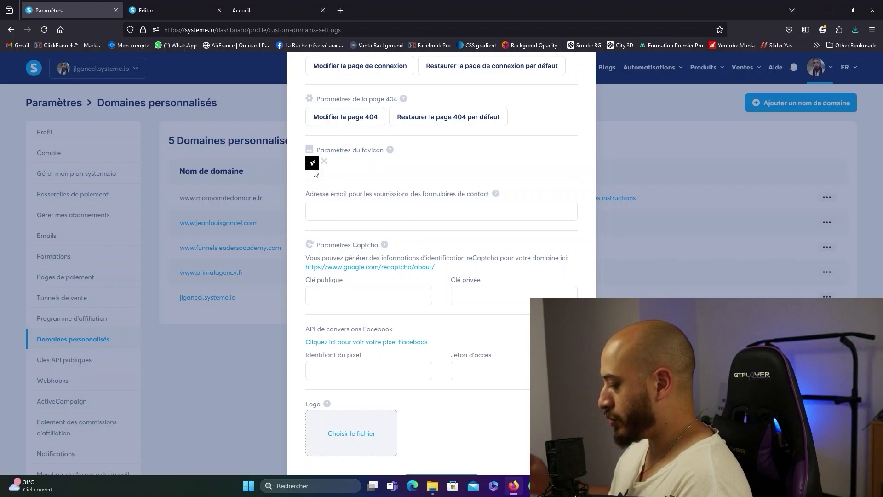
scroll(404, 226, up, 3)
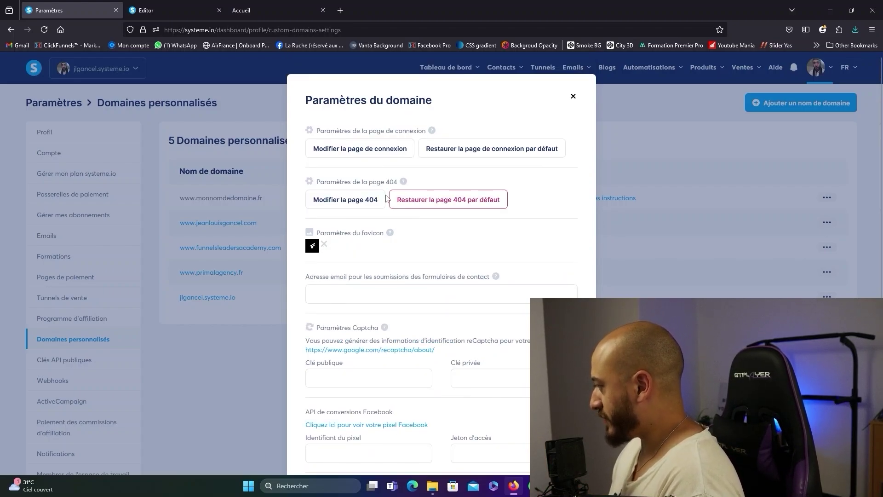
click(359, 205)
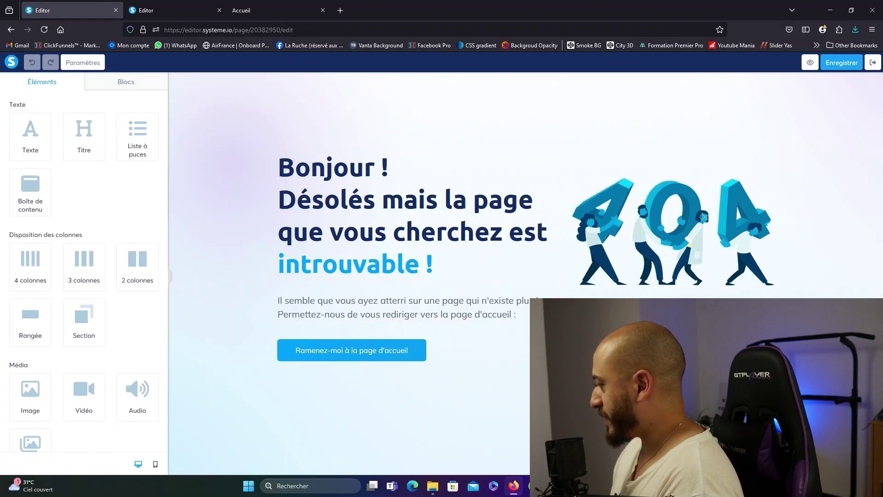
View the live 404 page in a separate tab by visiting the nonexistent path sdfgsdfgsdfg on the account's systeme.io domain, and close that tab.
click(340, 10)
click(342, 31)
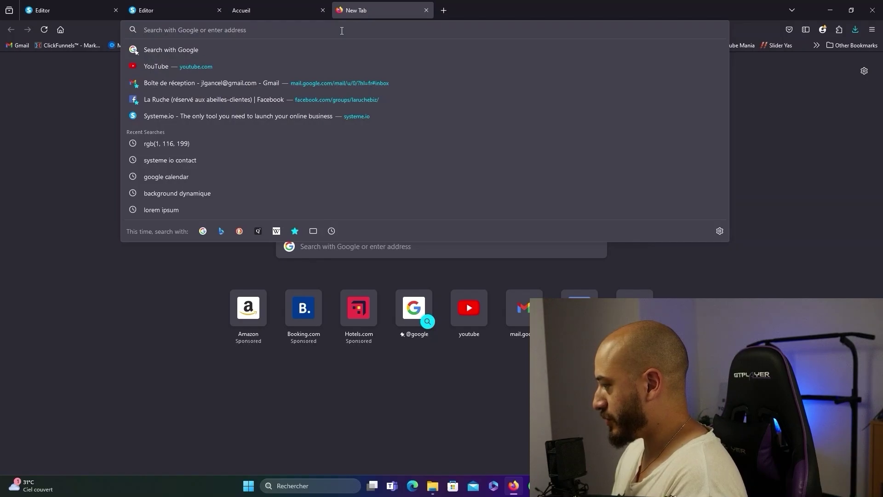
text(jlgancel.systeme.io/)
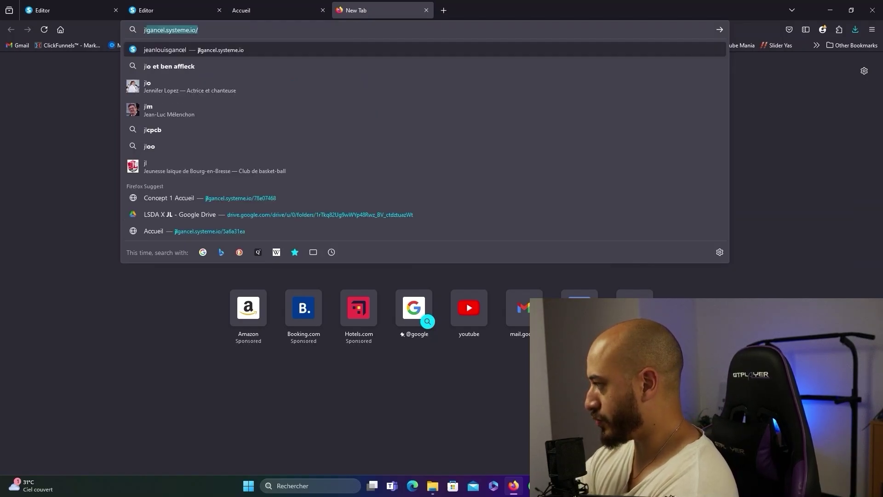
key(Right)
text(sdfgsdfgsdfg)
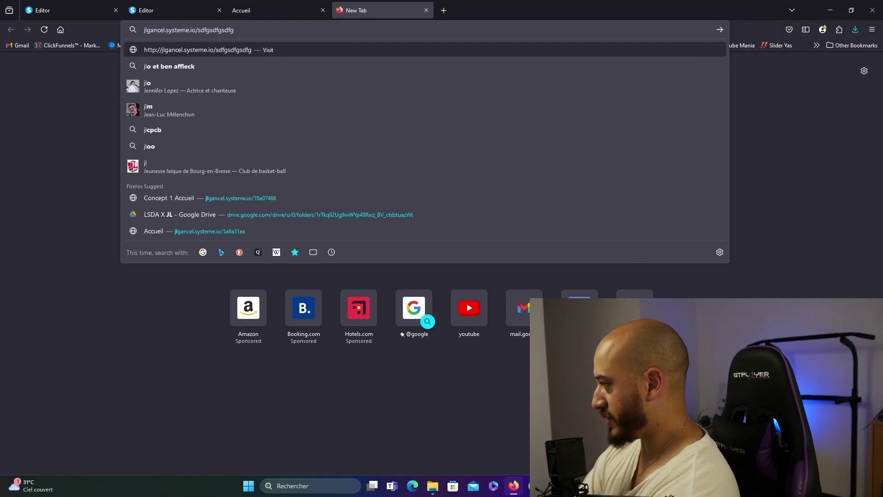
key(Return)
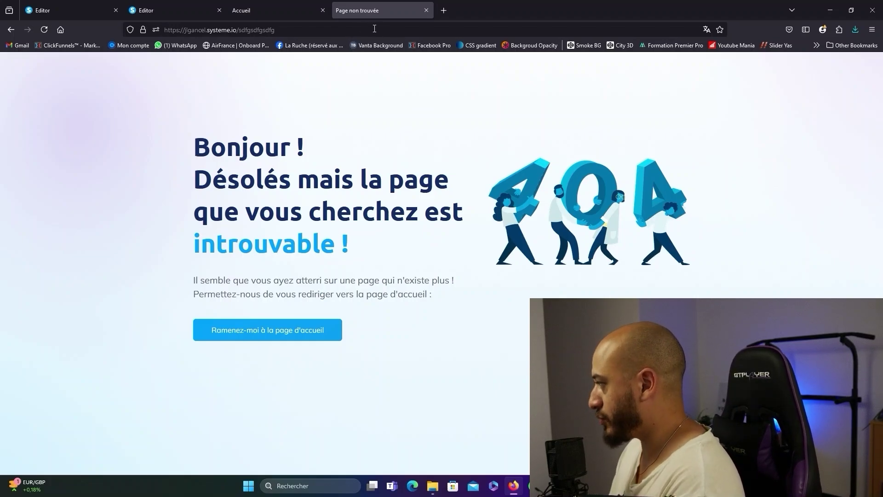
middle_click(363, 5)
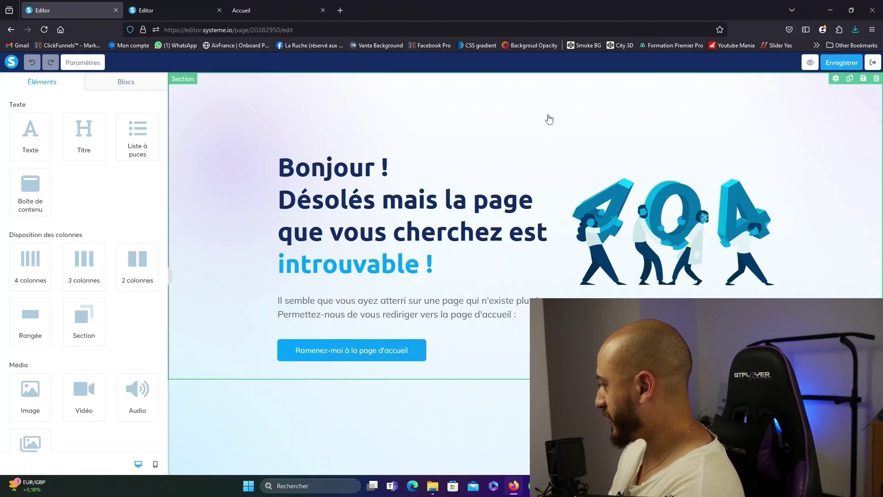
Delete the 404 page's default section and set the page's default text font to Montserrat.
click(876, 79)
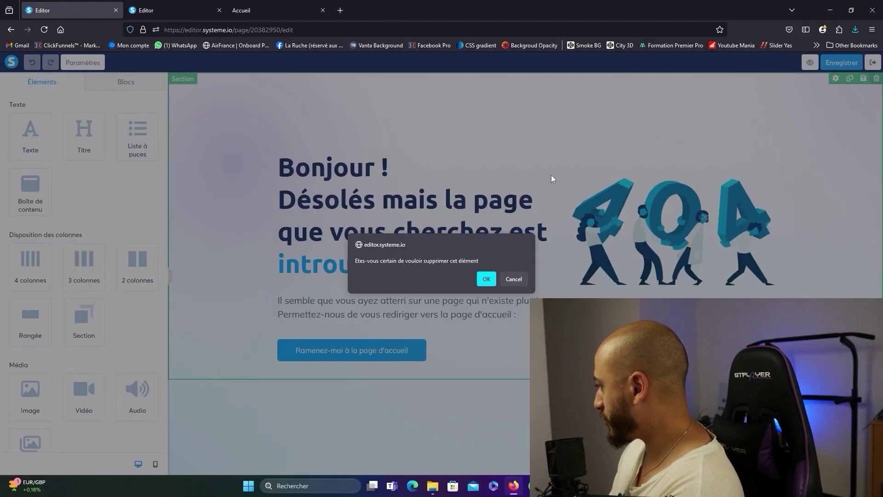
click(486, 279)
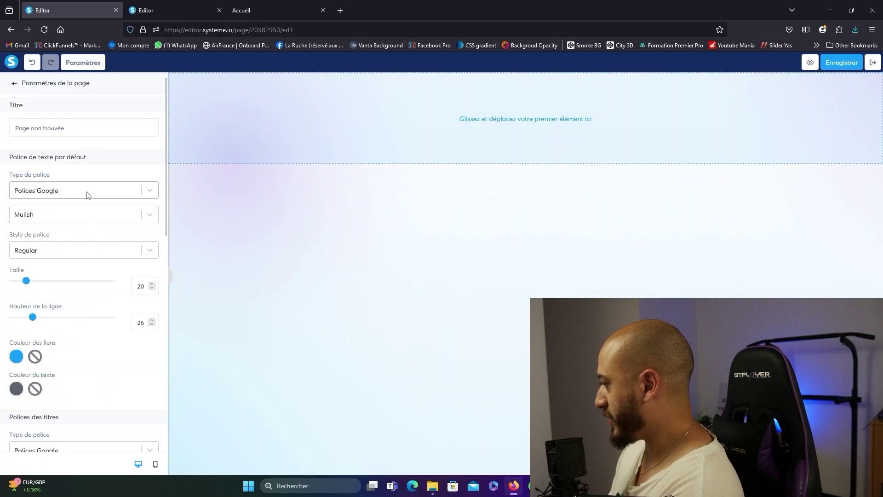
click(86, 192)
click(94, 214)
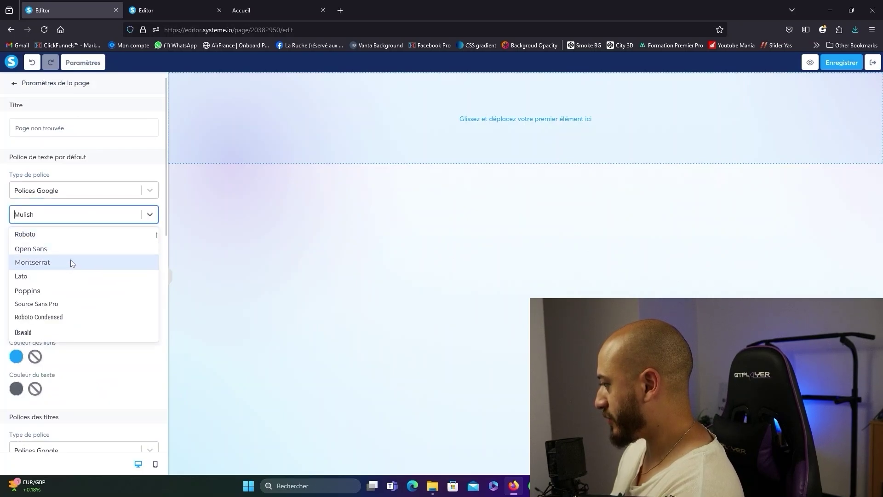
click(71, 262)
Set the page's title font to Poppins in white and remove the BG.png background image.
scroll(105, 281, down, 3)
click(106, 284)
click(69, 336)
click(68, 308)
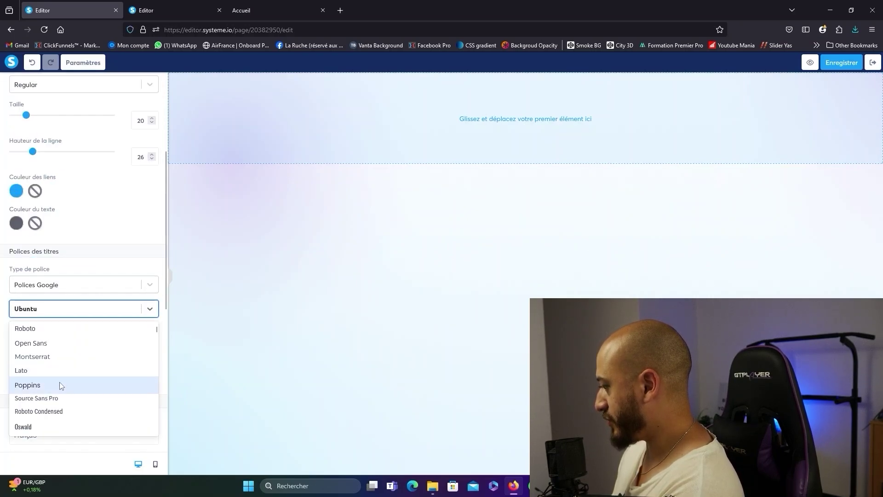
click(60, 385)
scroll(60, 259, down, 3)
click(17, 212)
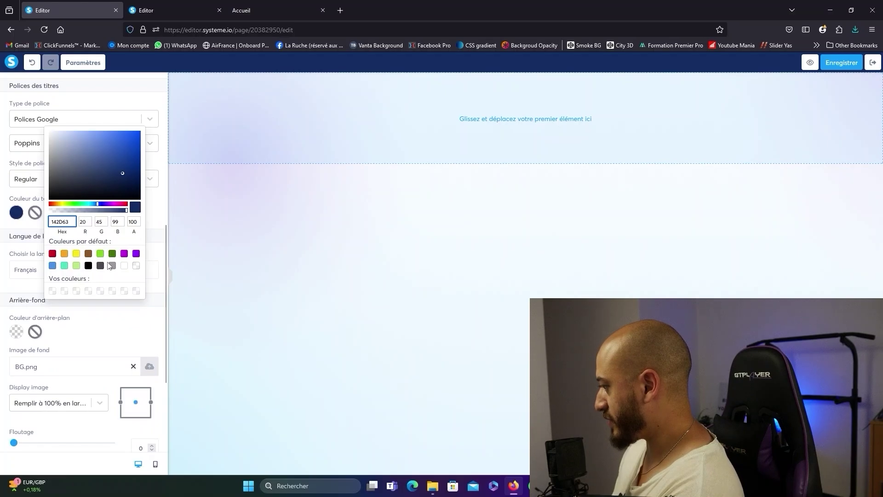
click(123, 266)
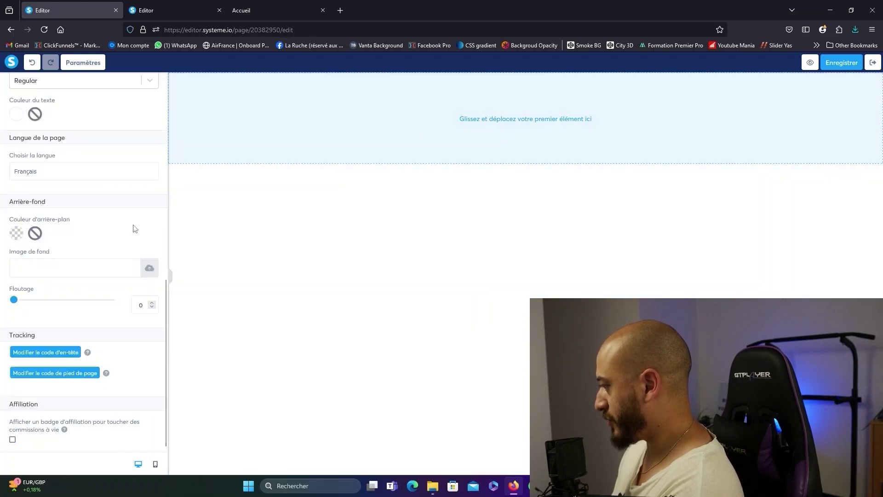
Add an empty section to the page and give it the background image designbackground.png, filling 100% of the width.
scroll(55, 166, up, 10)
click(16, 83)
drag(77, 315, 281, 125)
click(262, 84)
scroll(93, 173, down, 3)
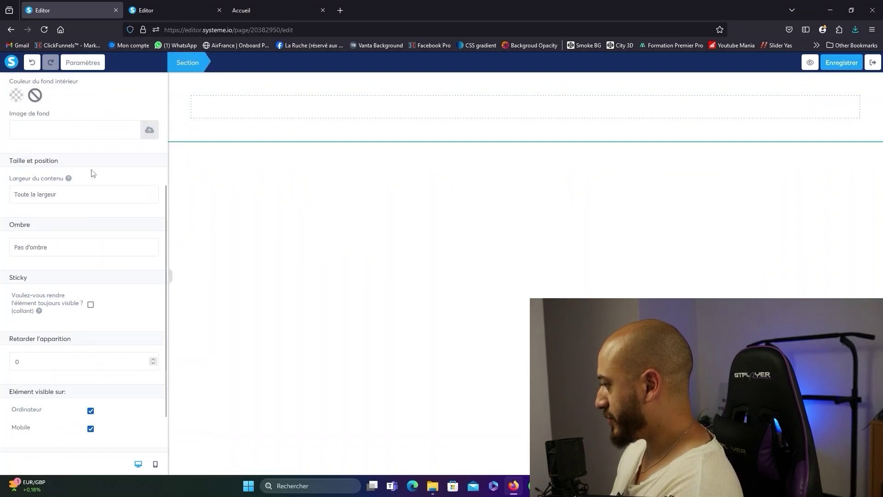
click(149, 130)
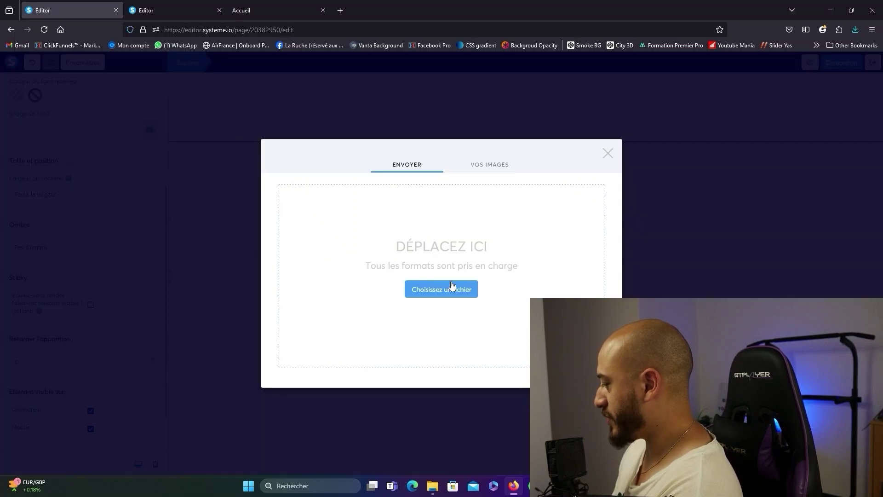
click(473, 174)
click(313, 207)
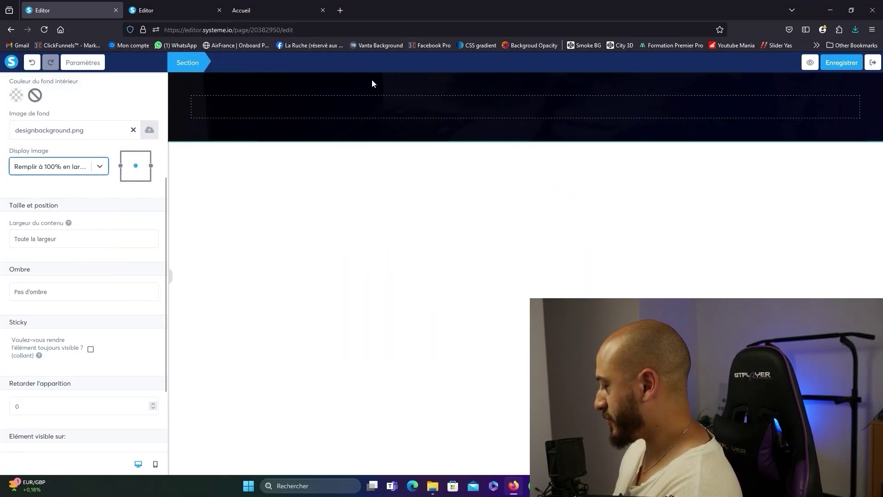
Increase the top and bottom padding of the section with the designbackground.png background individually.
scroll(56, 176, up, 3)
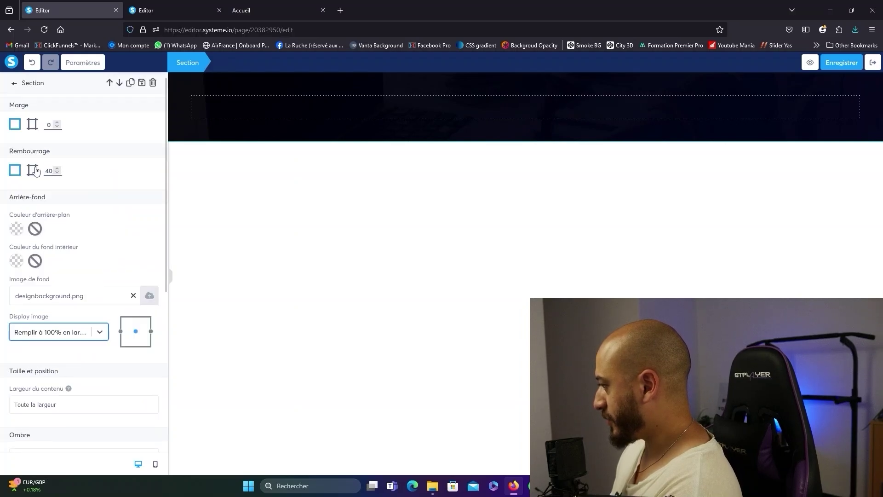
click(36, 171)
drag(34, 203, 115, 210)
drag(33, 289, 136, 296)
key(Escape)
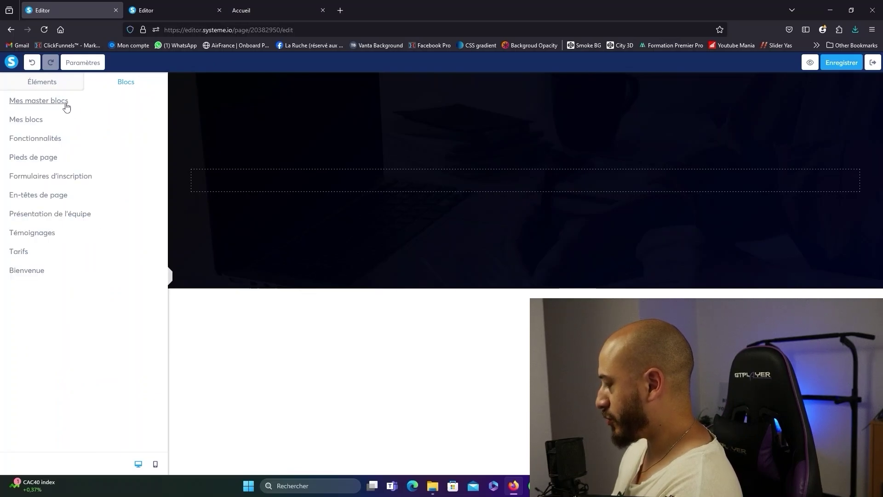
Add the saved footer master block below the section and set the upper section's content width to Large.
click(67, 107)
drag(83, 359, 306, 293)
click(248, 151)
scroll(83, 229, down, 4)
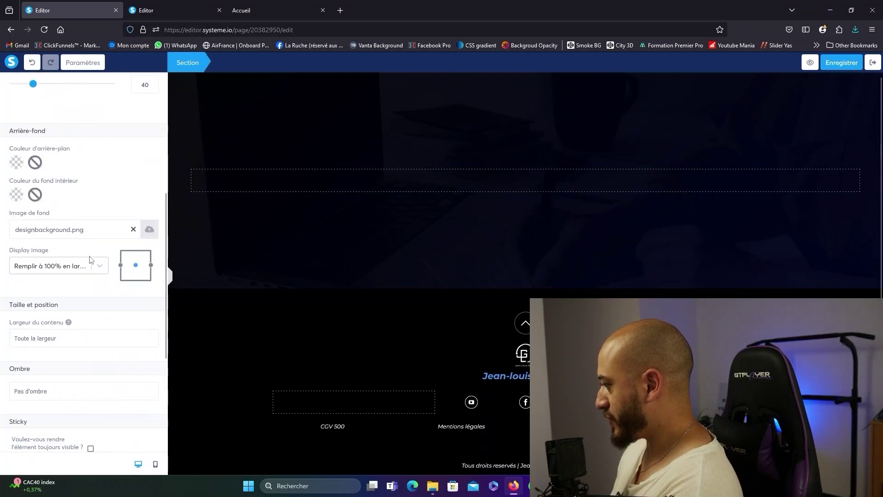
scroll(94, 299, down, 2)
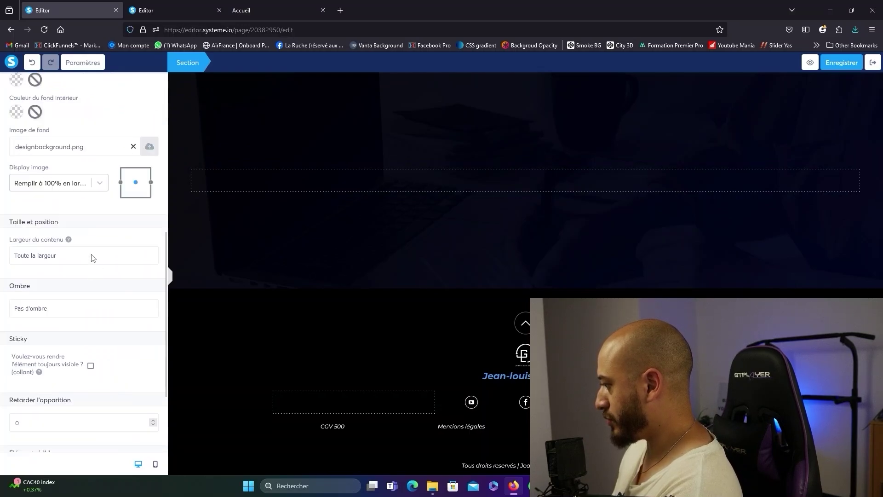
click(92, 256)
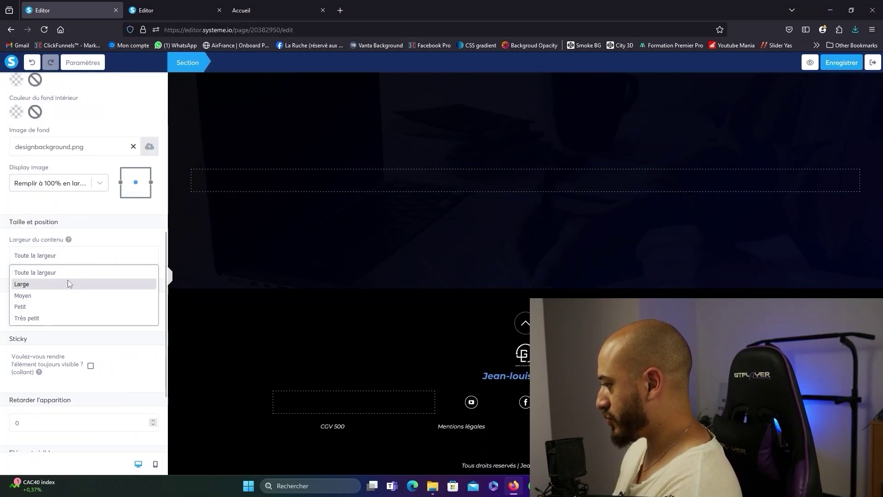
click(67, 283)
key(Escape)
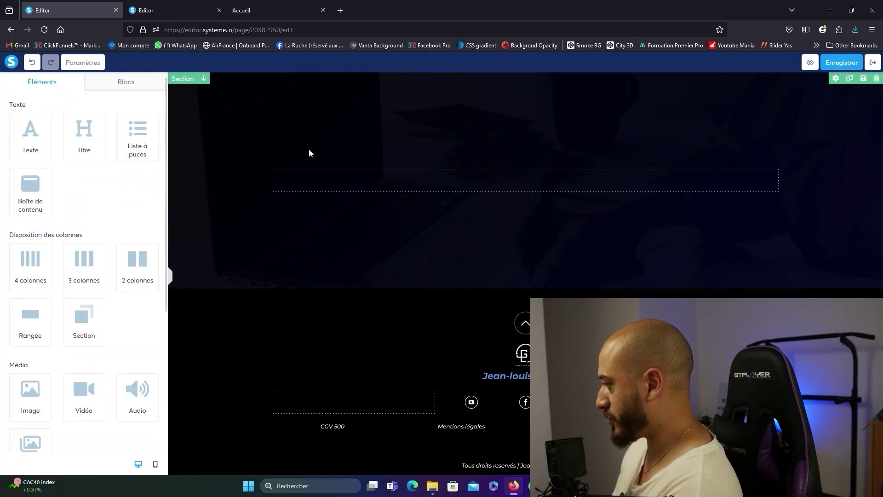
Add a title to the section reading "Il semblerai que vous n'ayez pas trouvé ce que vous recherchiez !".
drag(82, 134, 582, 186)
click(489, 184)
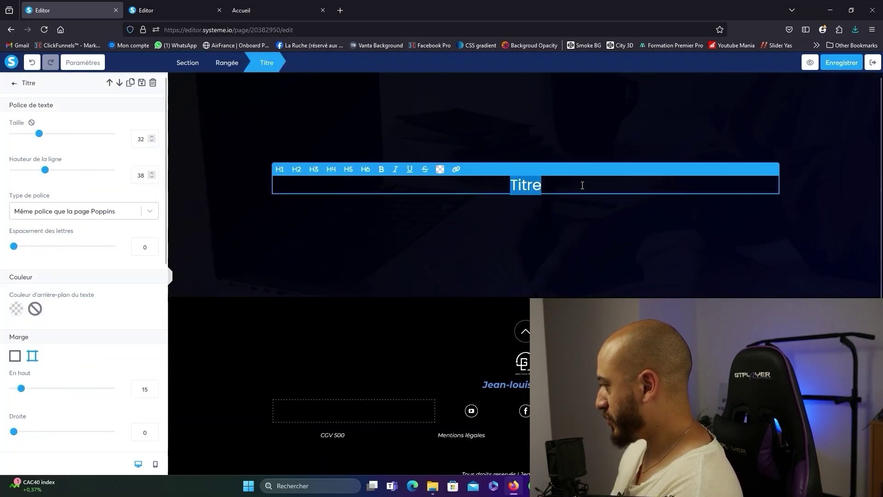
text(Il semblerai que vous )
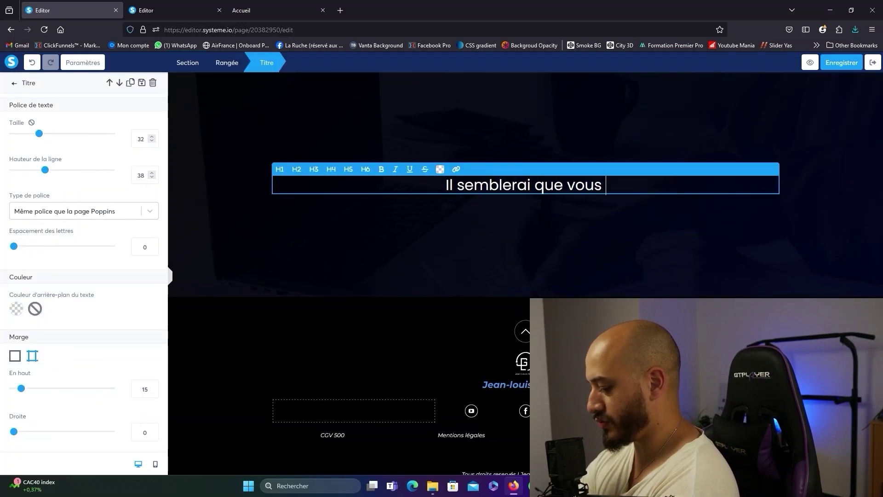
text(n'ayez pas trouvé c)
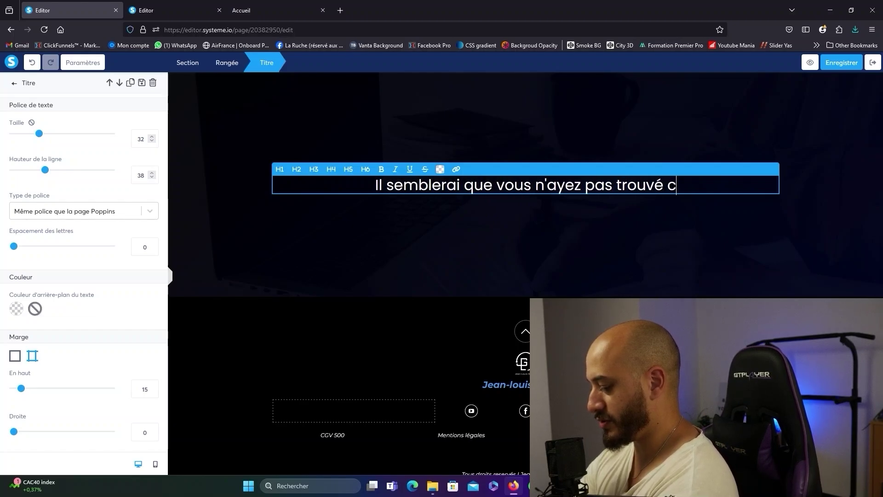
text(e que vous recherchiez !)
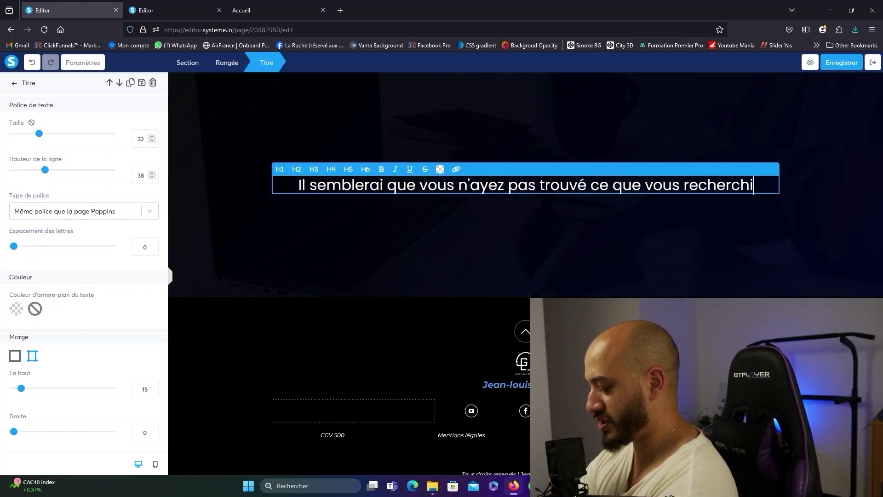
Duplicate the title below itself and reword the copy in bold as "PAS DE PANIQUE, VOICI UNE MASTERCLASS OFFERTE !".
key(Return)
drag(770, 216, 283, 219)
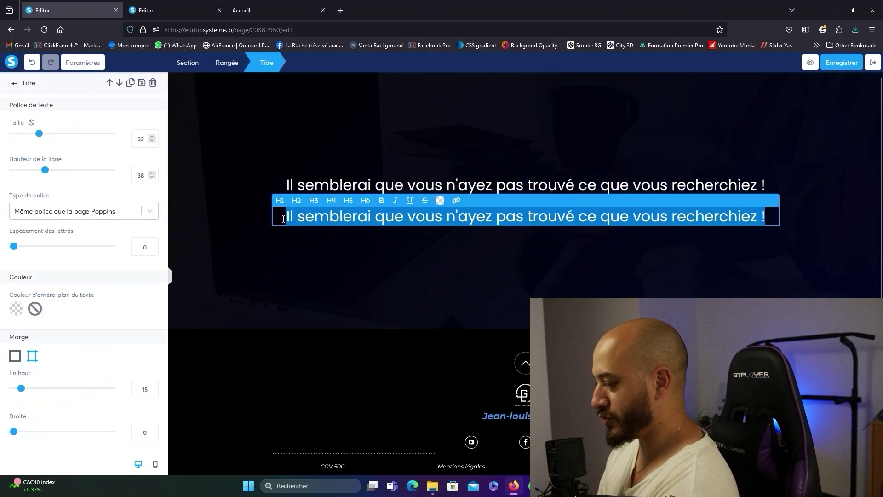
text(PAS DE PANIQUE, VOICI UNE MASTERCLASS OFFERTE !)
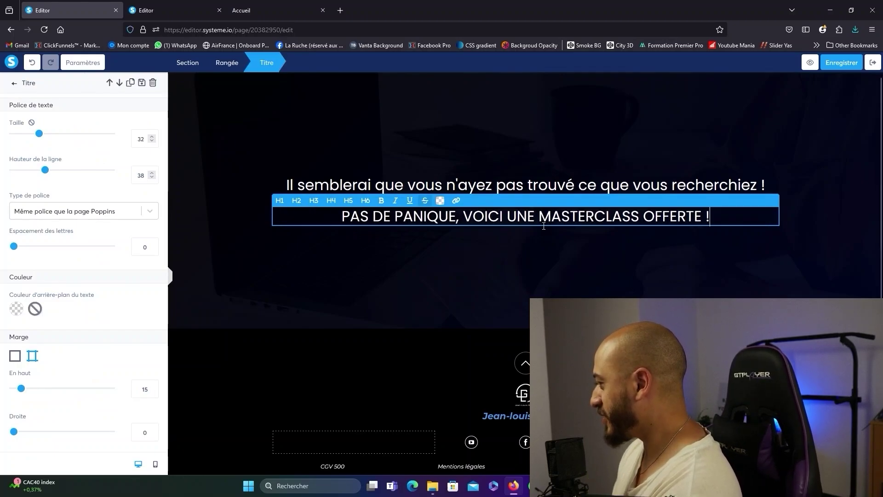
drag(728, 214, 338, 216)
click(381, 200)
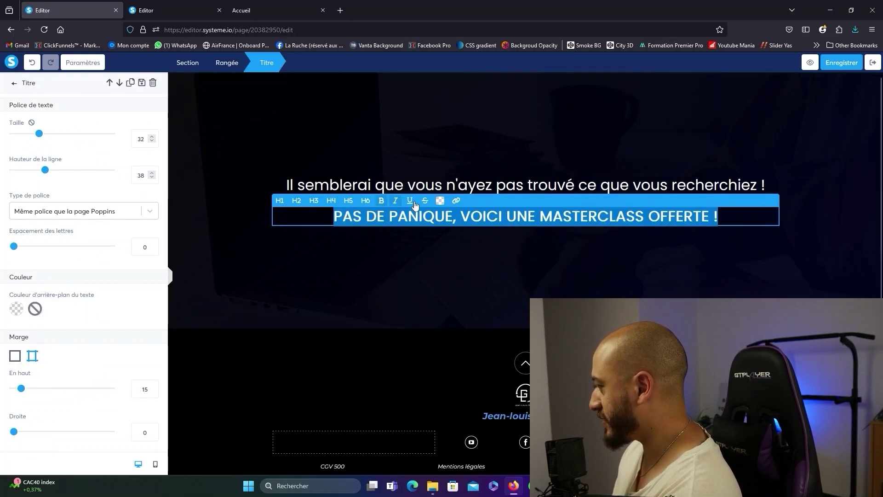
click(440, 200)
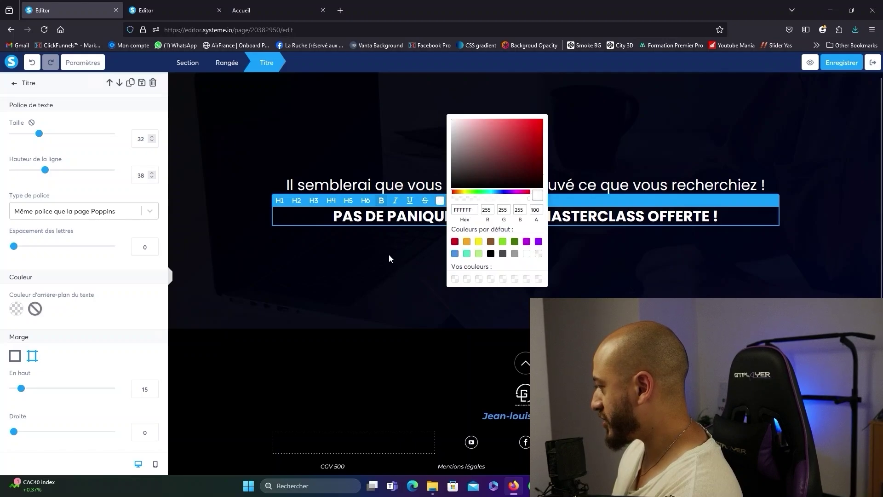
click(389, 254)
Add a button element below the bold title and save the 404 page.
scroll(84, 219, down, 3)
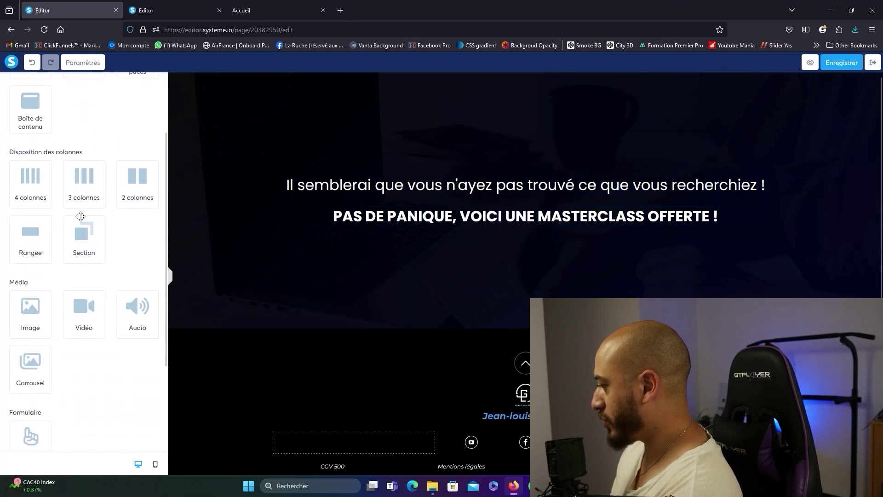
drag(31, 361, 368, 278)
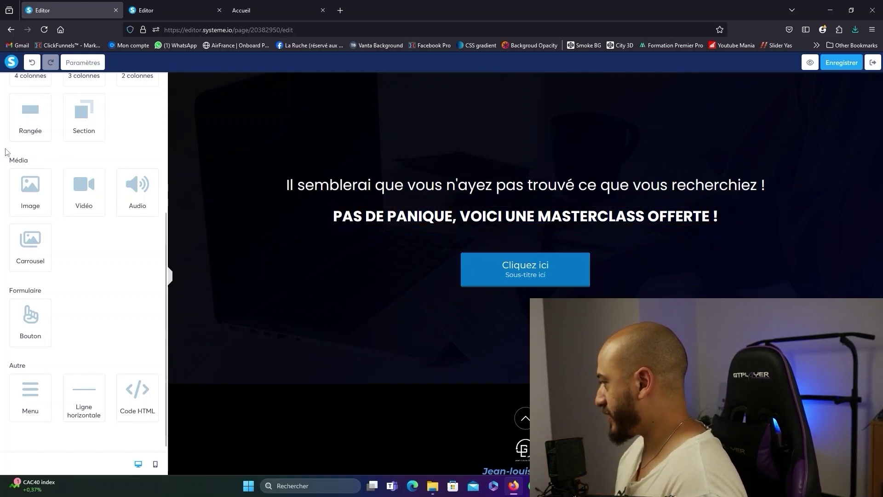
click(843, 63)
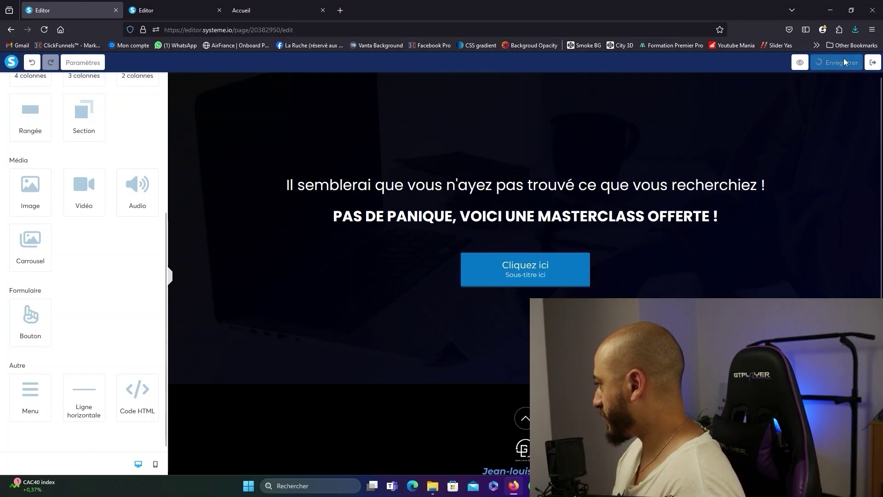
Open a non-existent address of the site ending in /sfgsdfgsdfgd in a new tab and review the published 404 page.
click(276, 10)
click(340, 10)
click(332, 30)
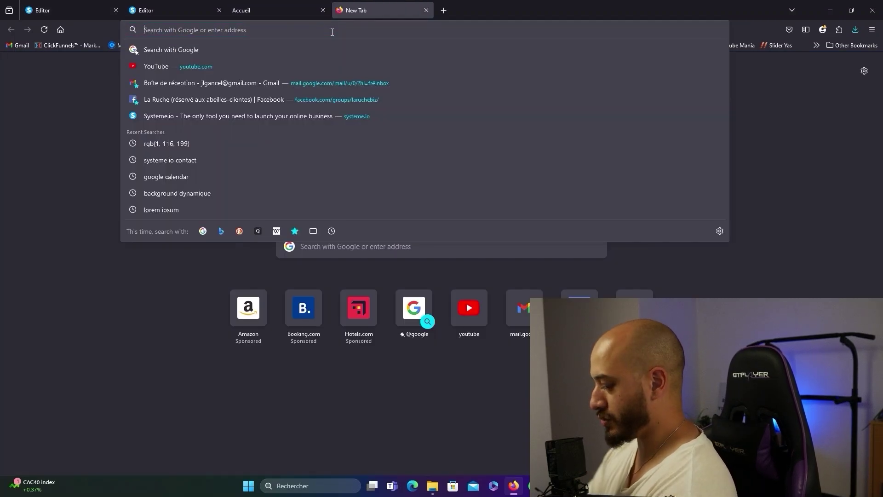
text(jlgancel.systeme.io/)
key(Right)
text(s)
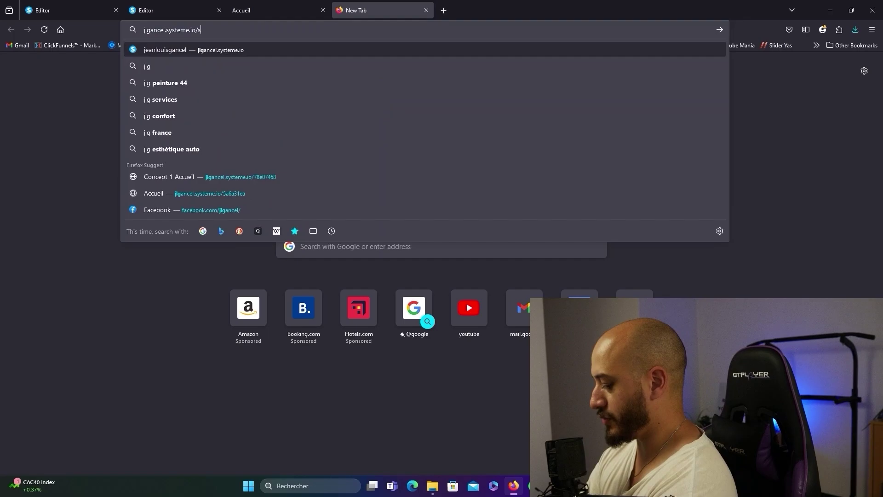
text(fgsdfgsdfgd)
key(Return)
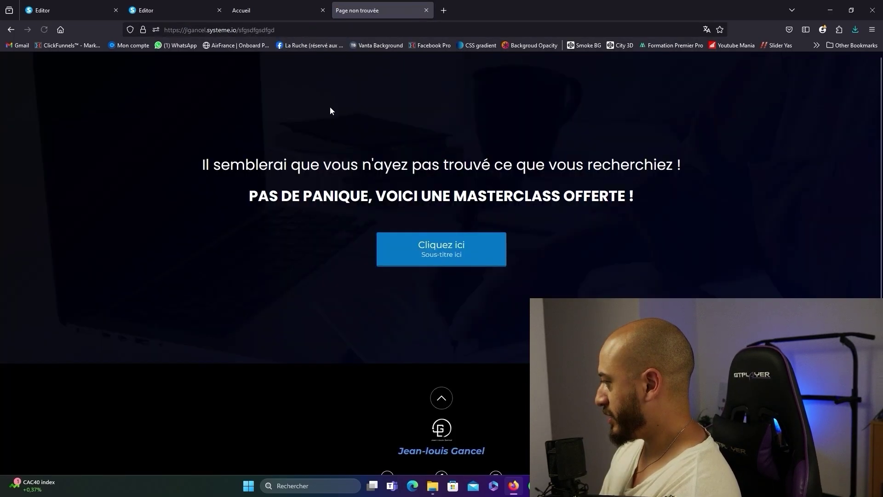
scroll(382, 127, down, 2)
scroll(383, 120, up, 2)
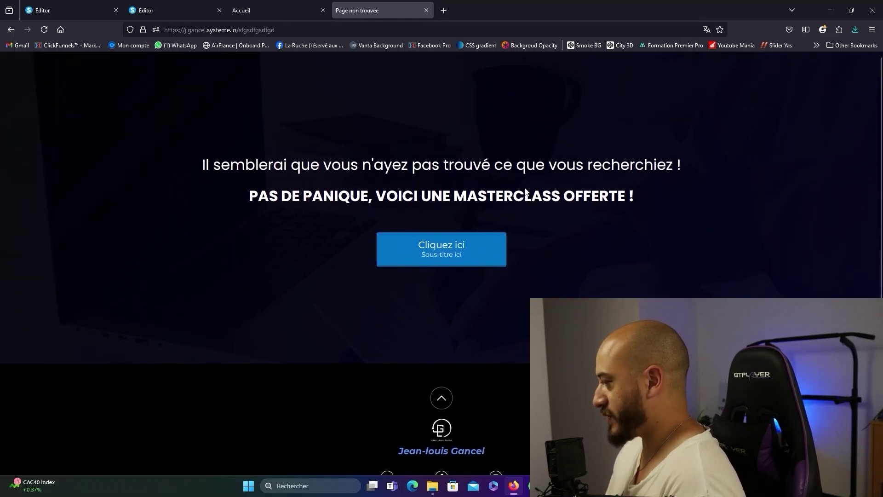
scroll(414, 193, down, 2)
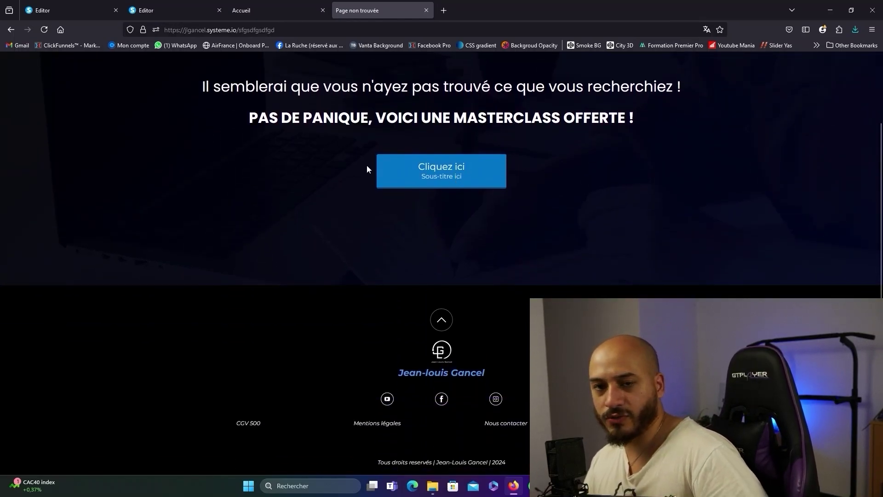
scroll(414, 233, up, 2)
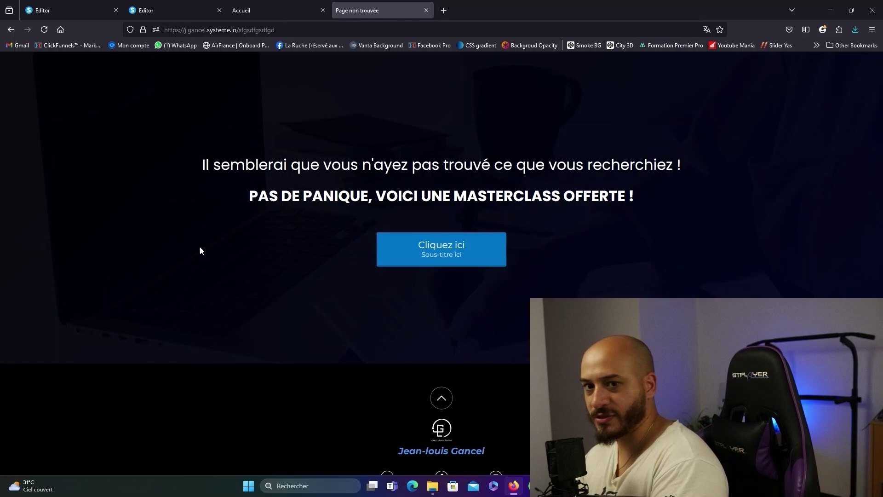
key(alt+Tab)
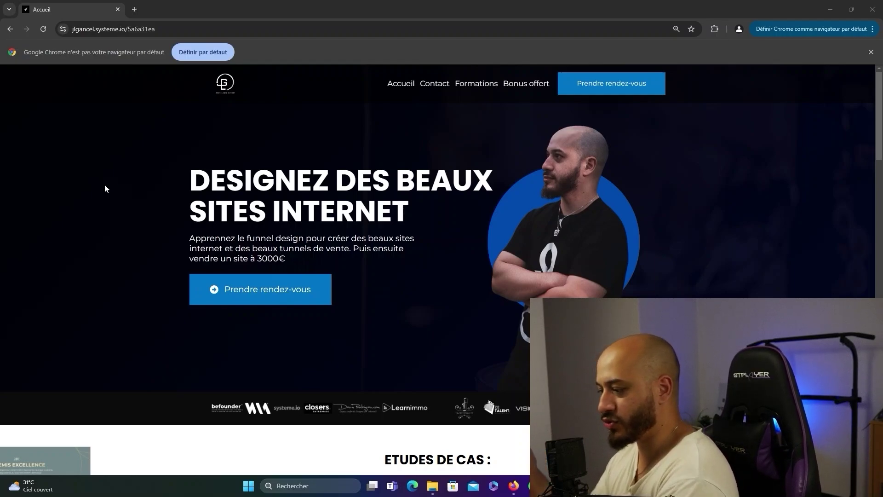
key(alt+Tab)
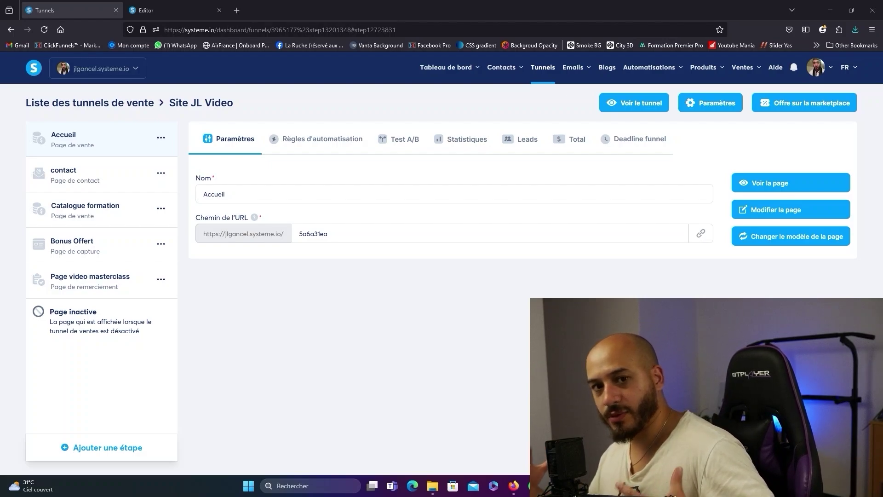
Create a Page d'information funnel step named "Mentions légales" with the Politique de confidentialité template and open the page for editing.
click(132, 452)
click(326, 248)
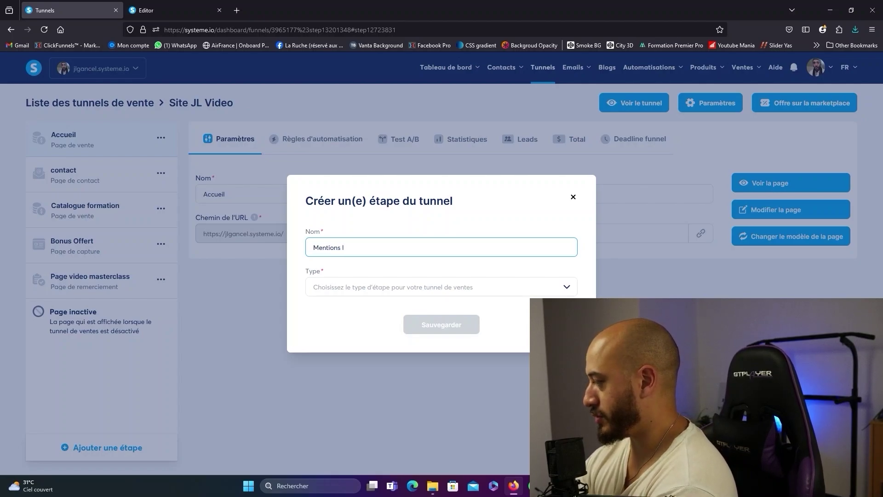
text(Mentions légales)
click(349, 287)
scroll(350, 340, down, 3)
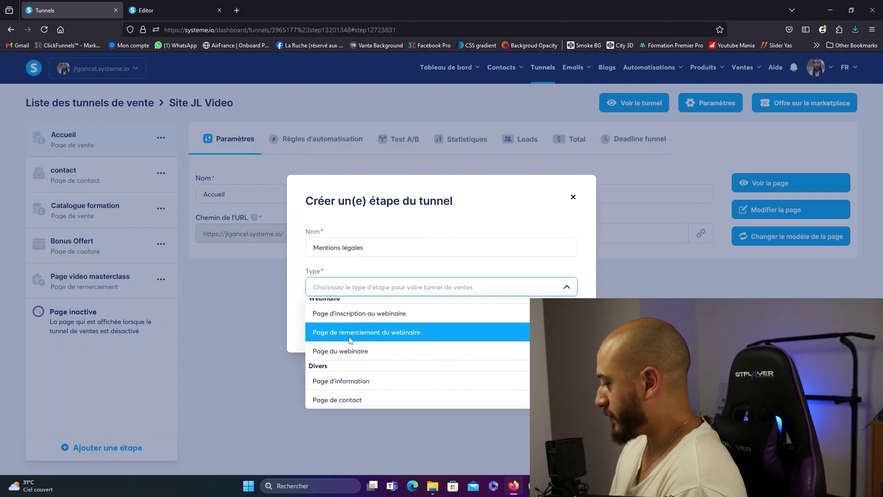
click(386, 381)
click(442, 325)
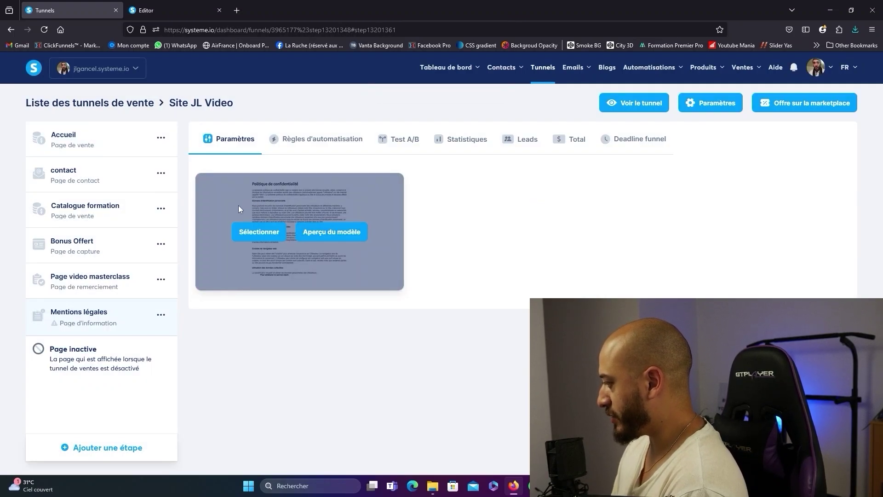
click(269, 238)
click(794, 208)
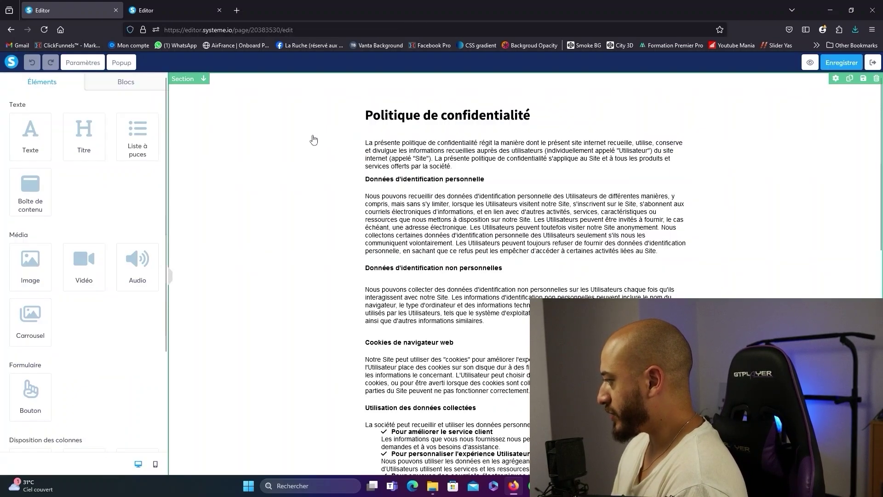
Delete the template's default footer section and open the saved blocks.
scroll(246, 168, down, 15)
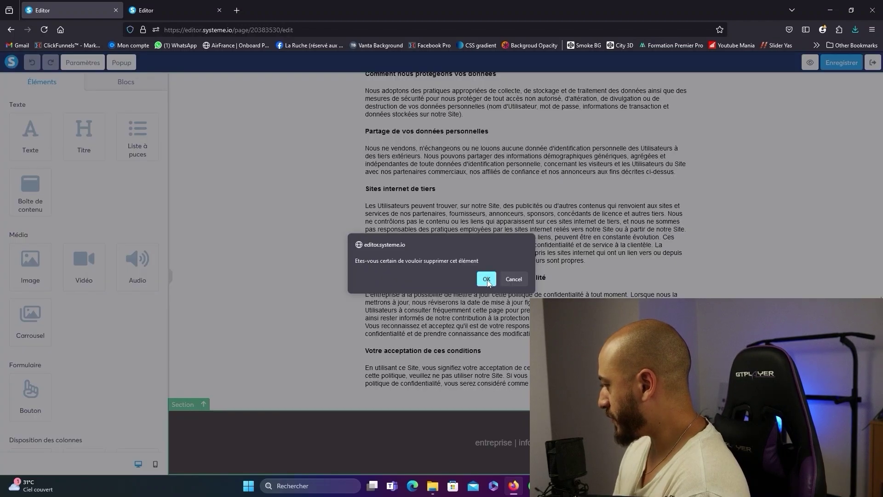
click(484, 278)
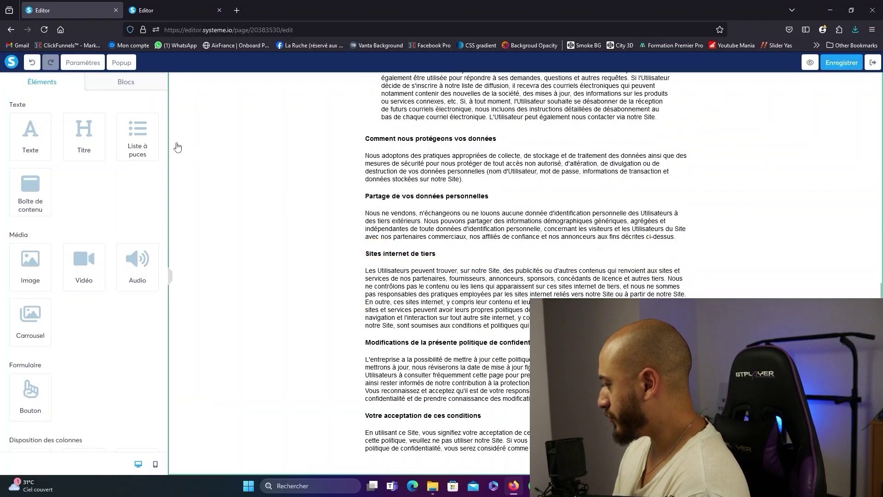
click(137, 86)
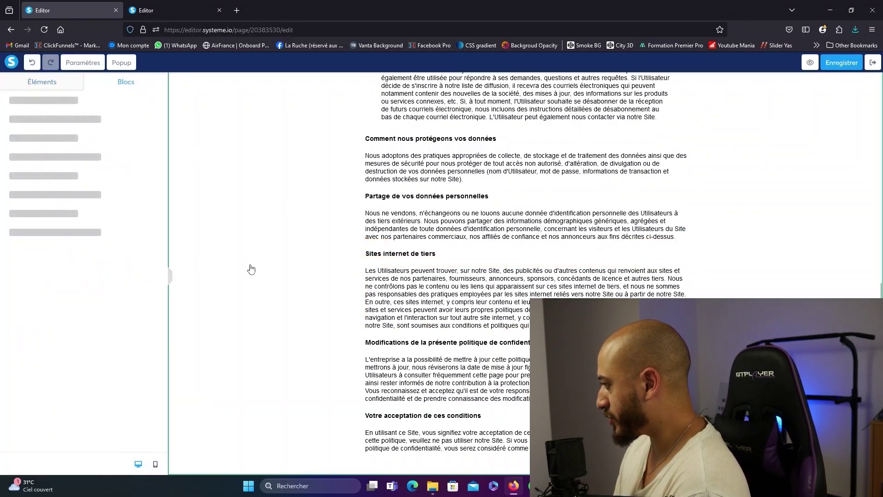
click(26, 120)
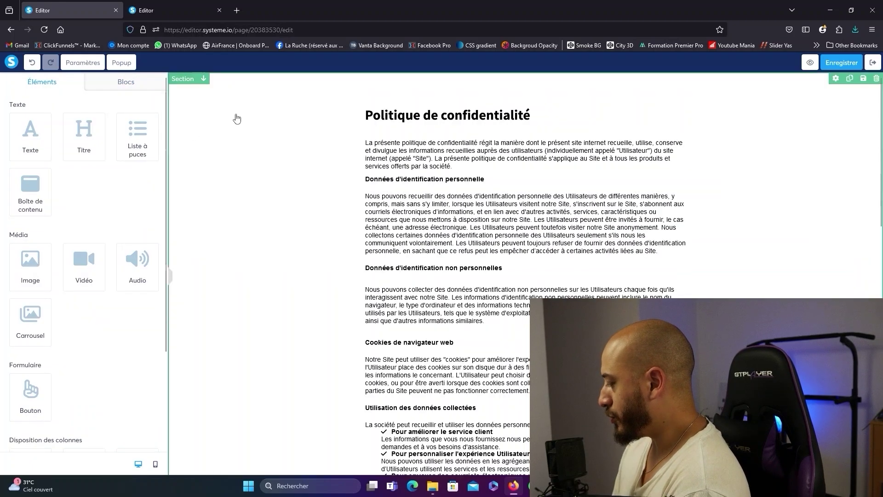
Set a dark background image from the existing image library on the Politique de confidentialité text section.
scroll(98, 241, down, 3)
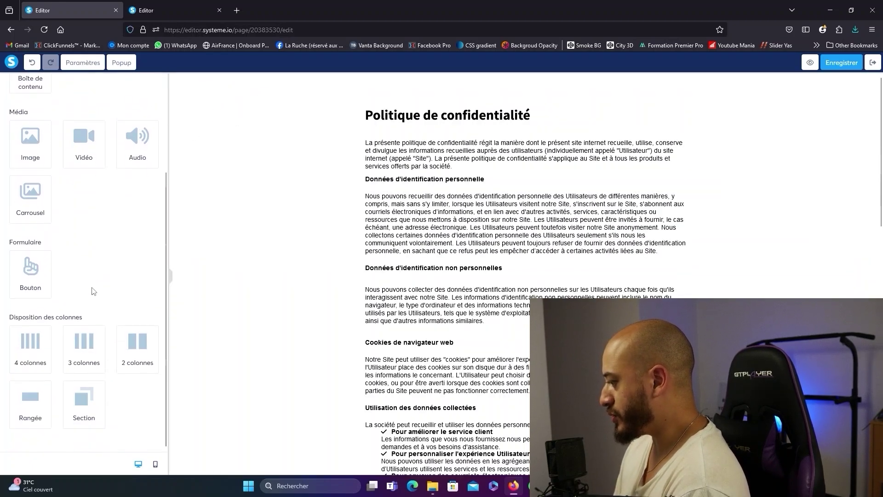
scroll(94, 276, up, 3)
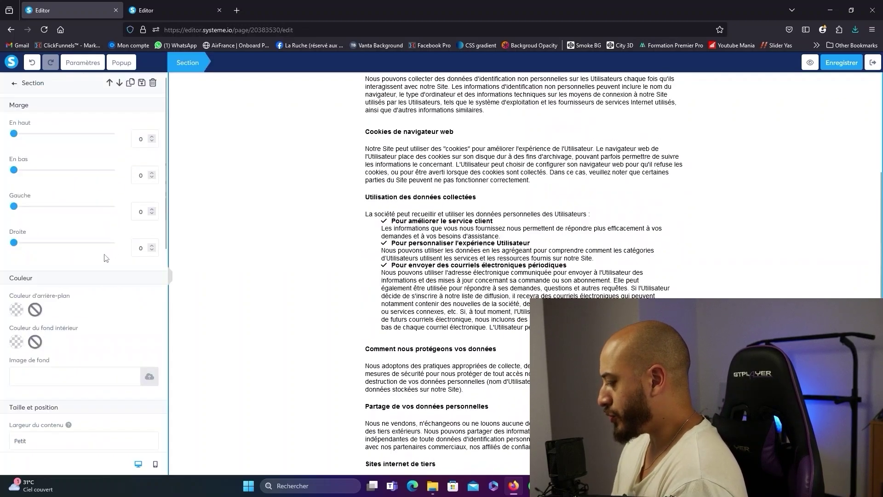
scroll(124, 249, down, 4)
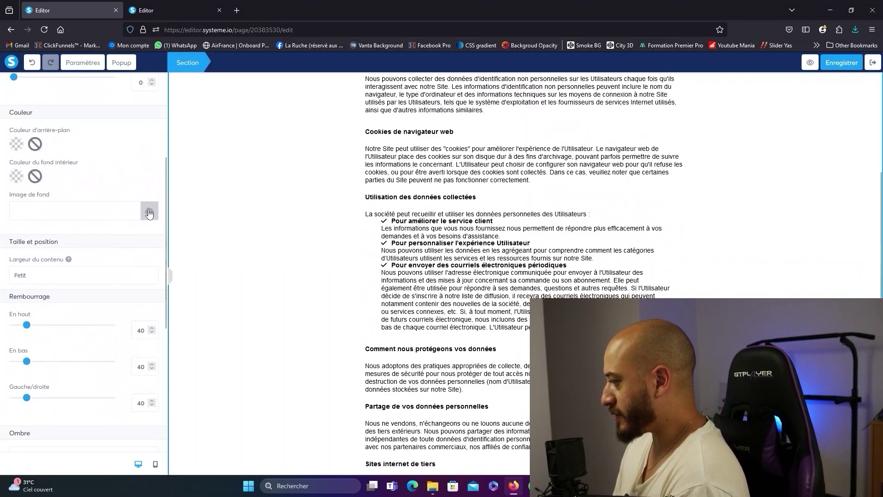
click(149, 211)
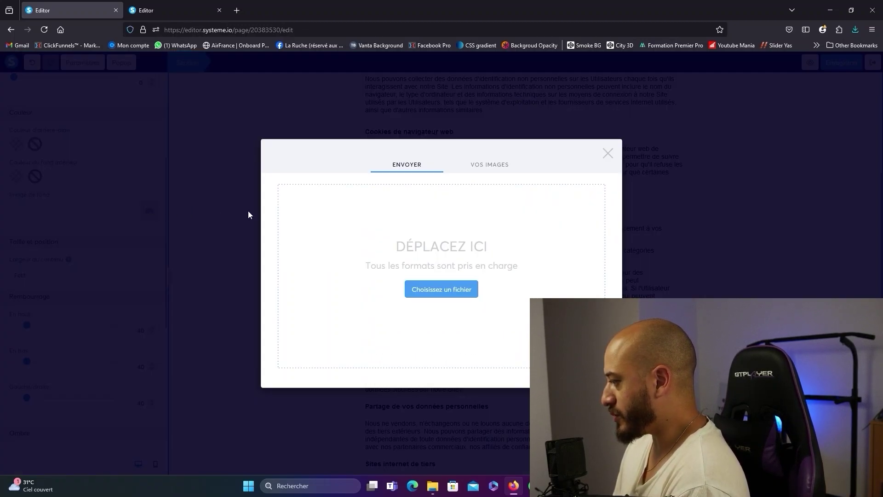
click(489, 166)
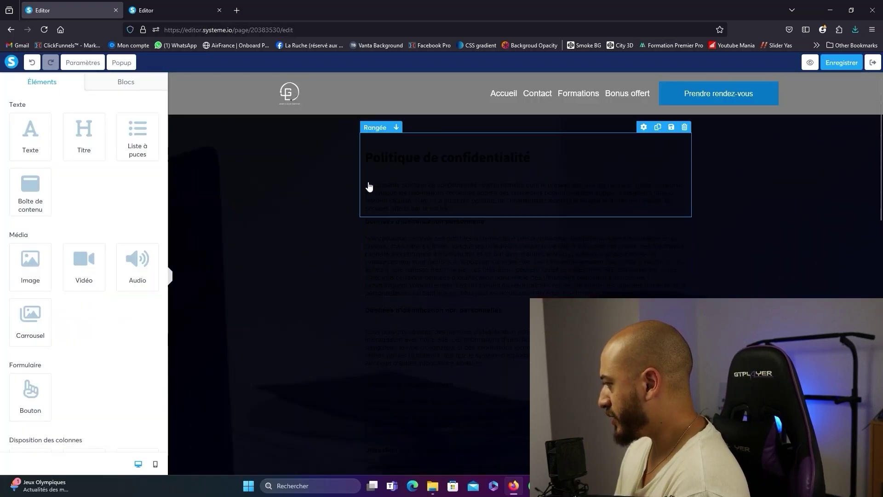
Set the page's default text font to the Google font Montserrat and its title font to Poppins.
click(84, 64)
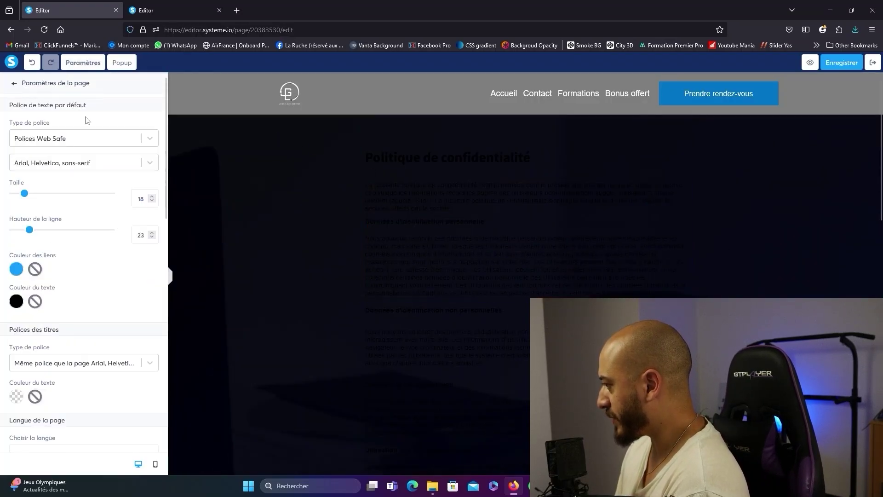
click(92, 141)
click(73, 192)
click(72, 210)
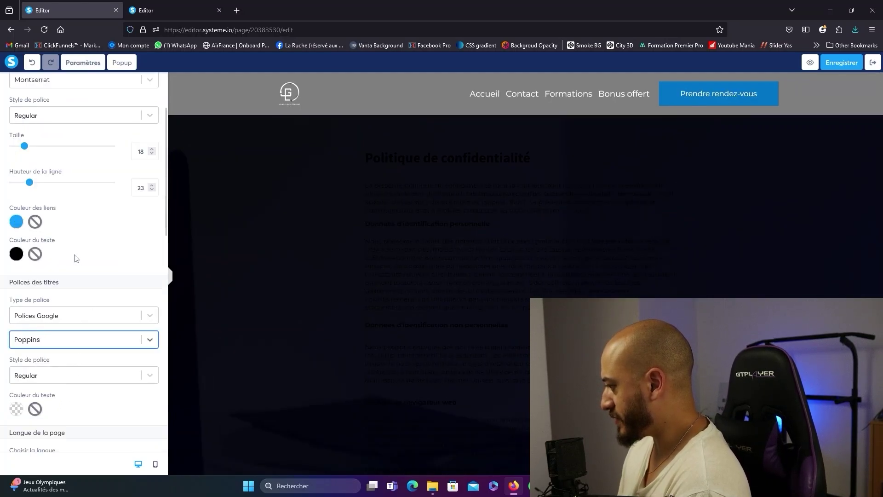
Set the page's title and body text colours to white so they suit the dark background.
scroll(76, 259, down, 3)
click(16, 243)
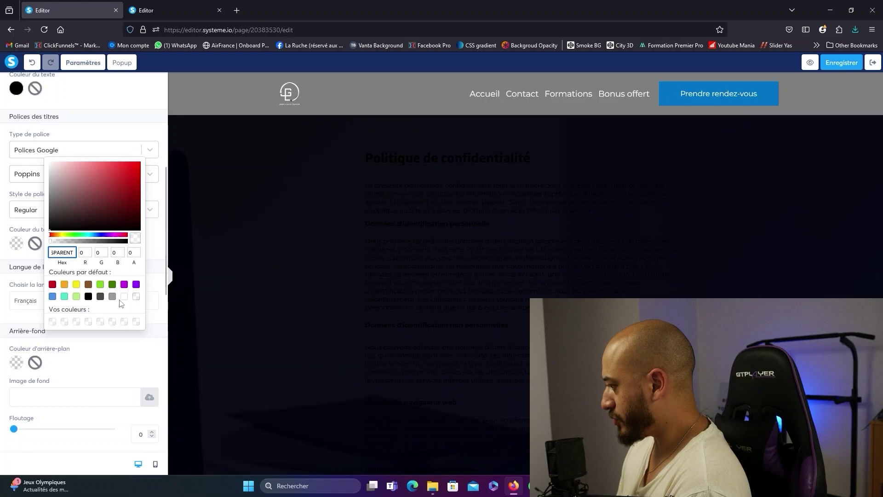
click(124, 297)
click(258, 210)
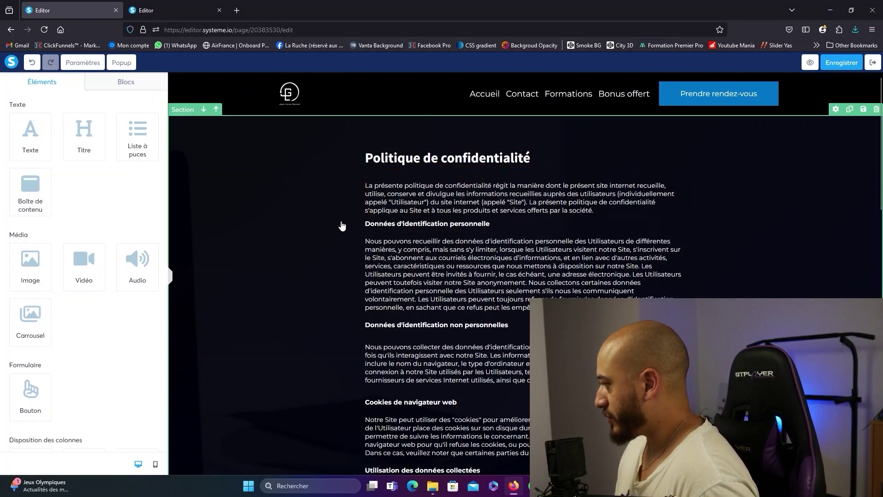
Save the page and leave the editor, copy the Mentions légales page's URL and reopen the page for editing.
click(843, 66)
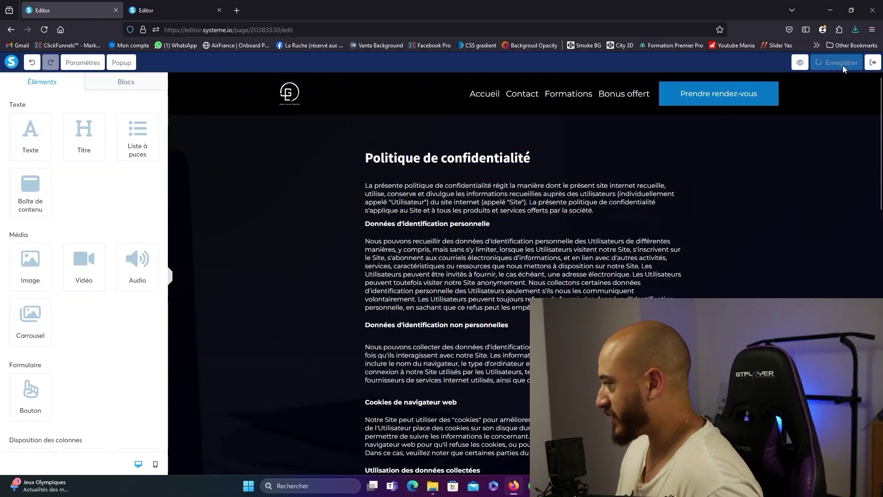
click(873, 62)
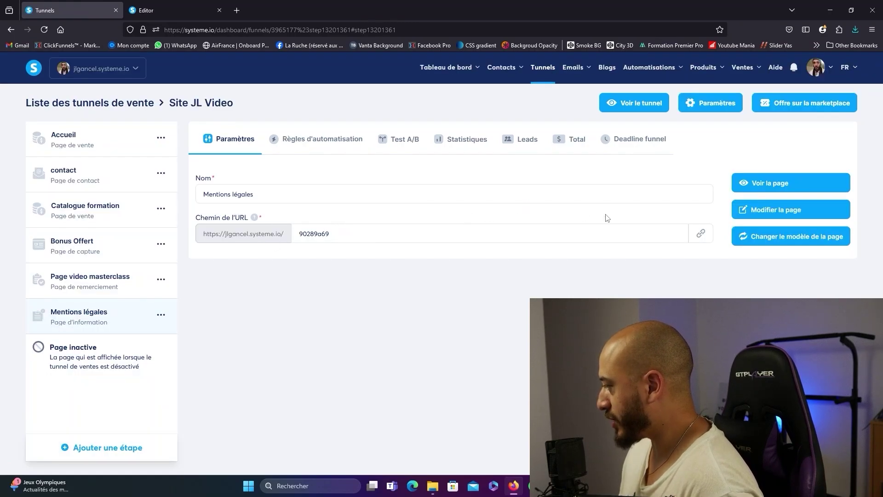
click(700, 234)
click(741, 210)
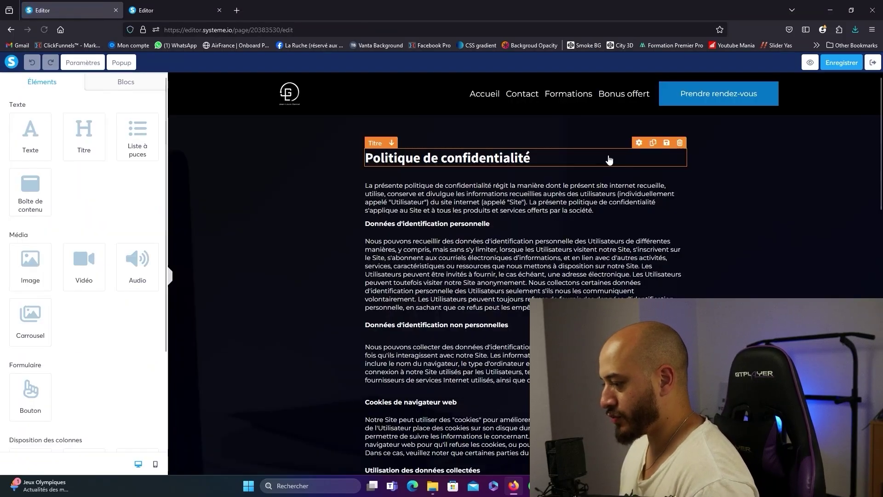
Link the footer's "Mentions légales" text to the copied page URL.
scroll(342, 272, down, 8)
scroll(343, 273, down, 10)
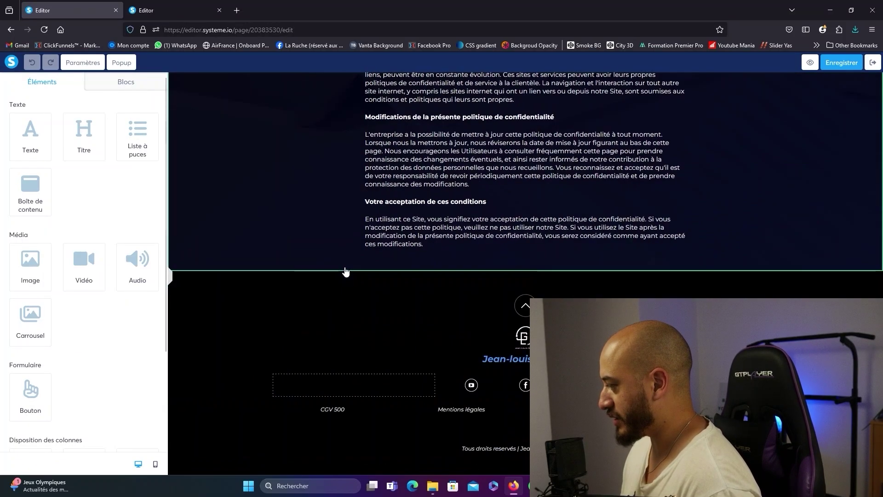
click(479, 408)
drag(494, 409, 440, 409)
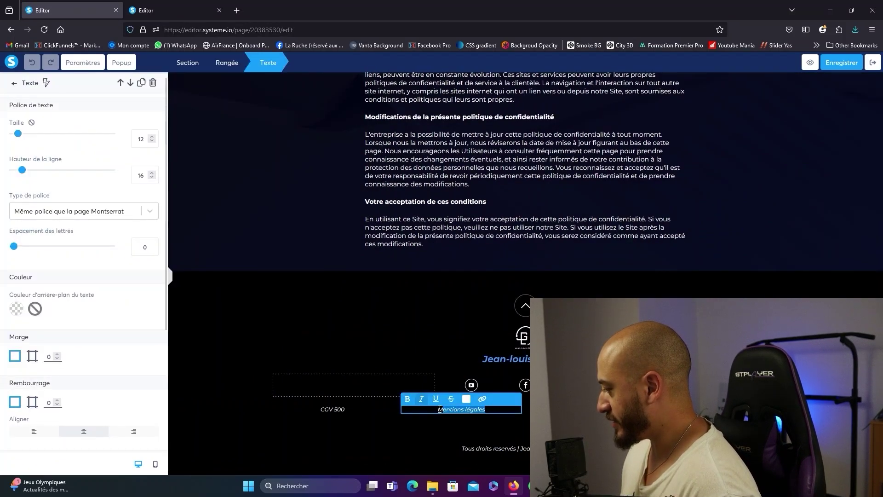
click(483, 399)
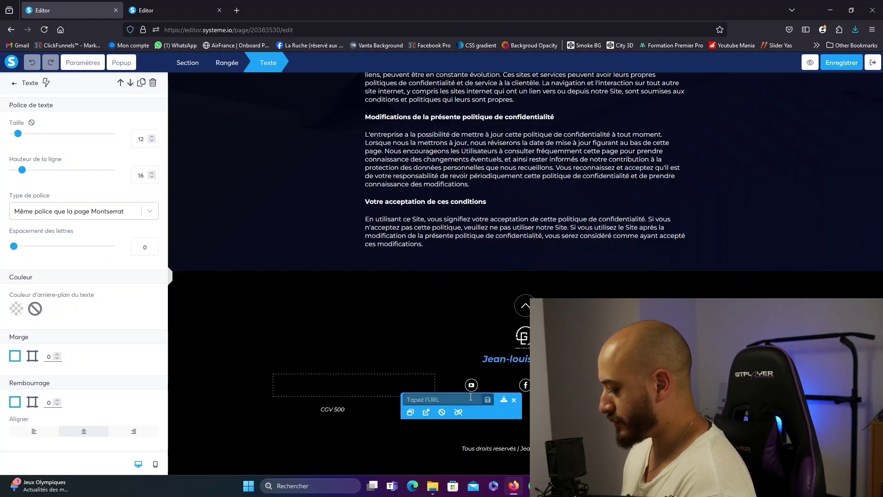
key(ctrl+v)
click(488, 399)
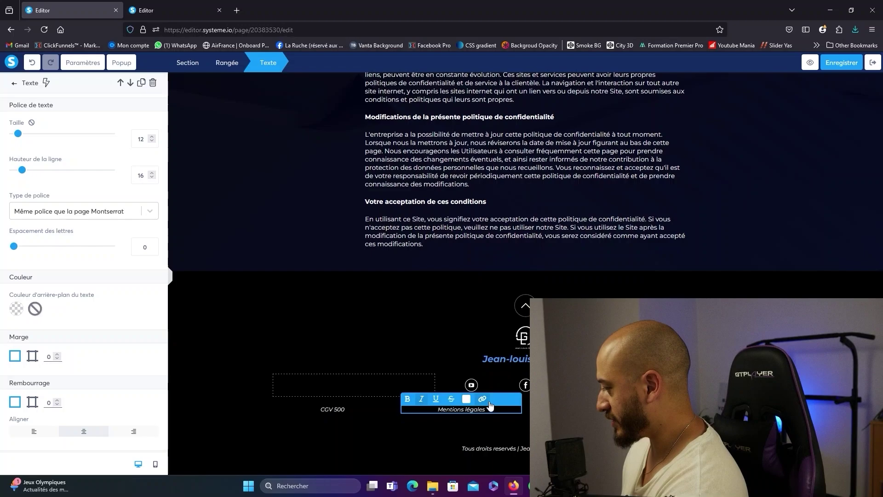
Shorten the footer's "CGV 500" text to "CGV".
click(358, 410)
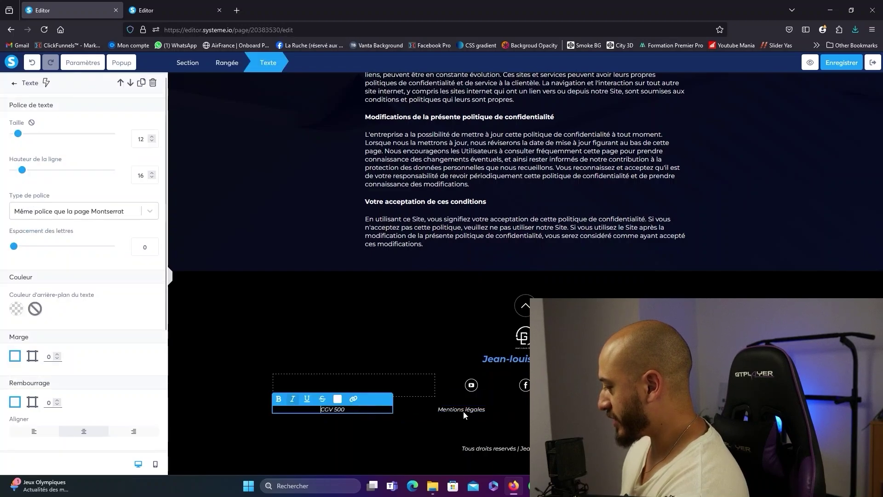
click(367, 409)
key(BackSpace)
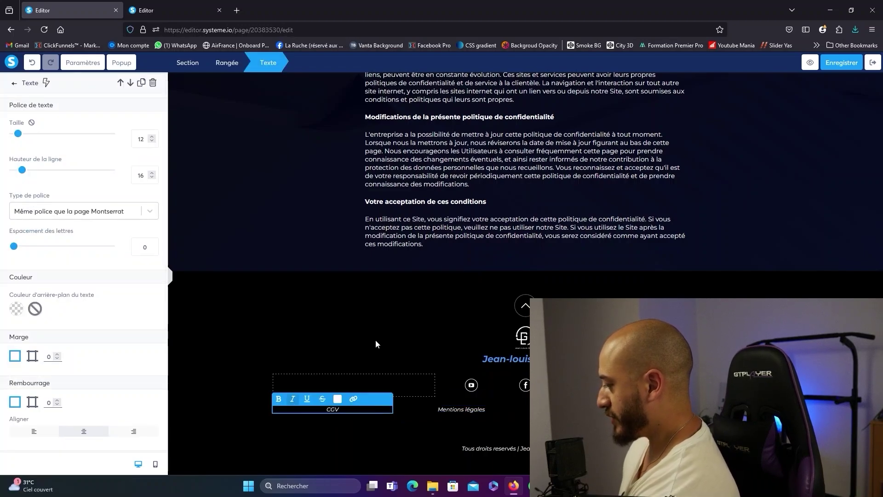
click(375, 327)
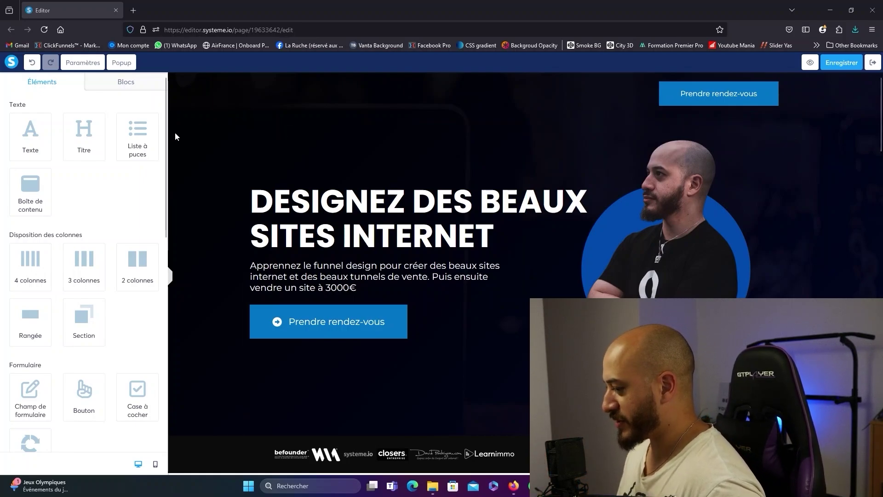
Switch the home page to the mobile view and examine the header section's mobile settings.
click(155, 466)
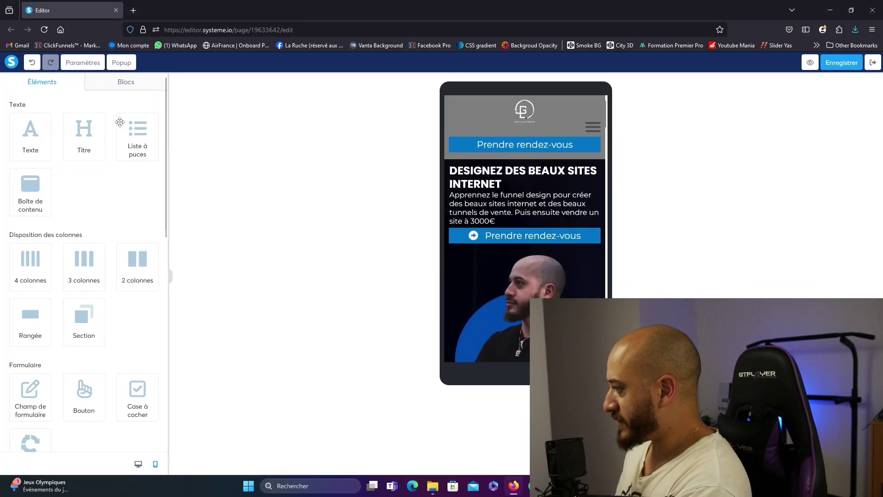
click(446, 128)
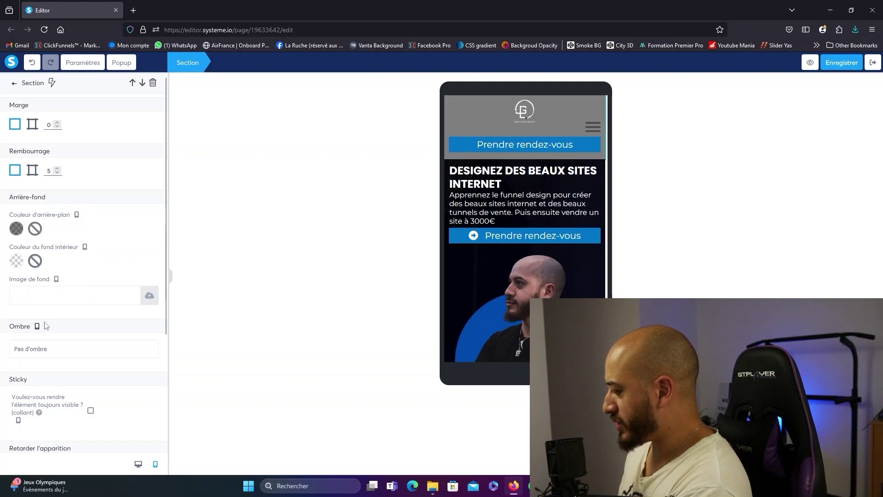
scroll(90, 382, down, 2)
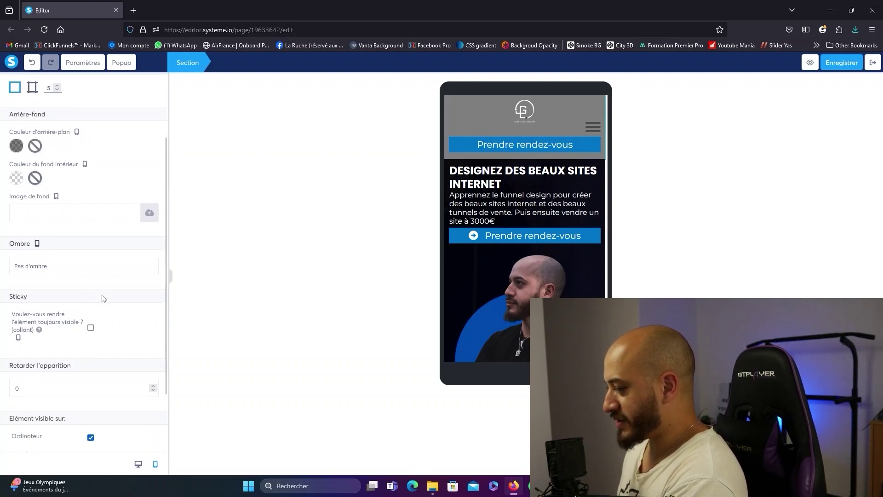
scroll(103, 298, up, 2)
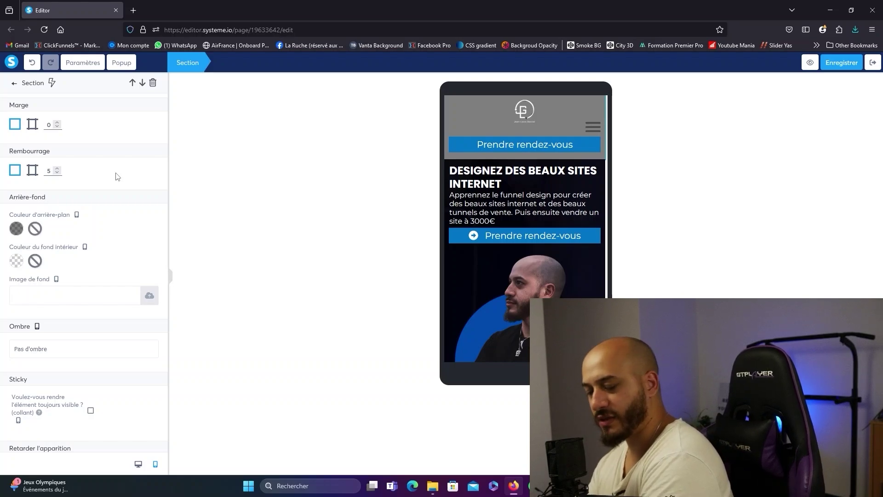
Set the hero title's mobile font size to 32 and compare it with the desktop version.
click(512, 176)
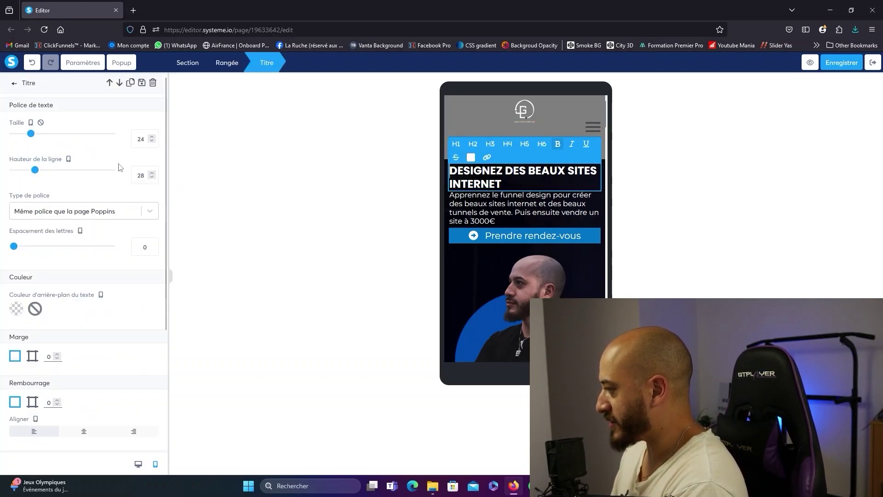
mouse_move(43, 137)
mouse_down()
mouse_move(53, 137)
mouse_move(39, 138)
mouse_up()
click(139, 465)
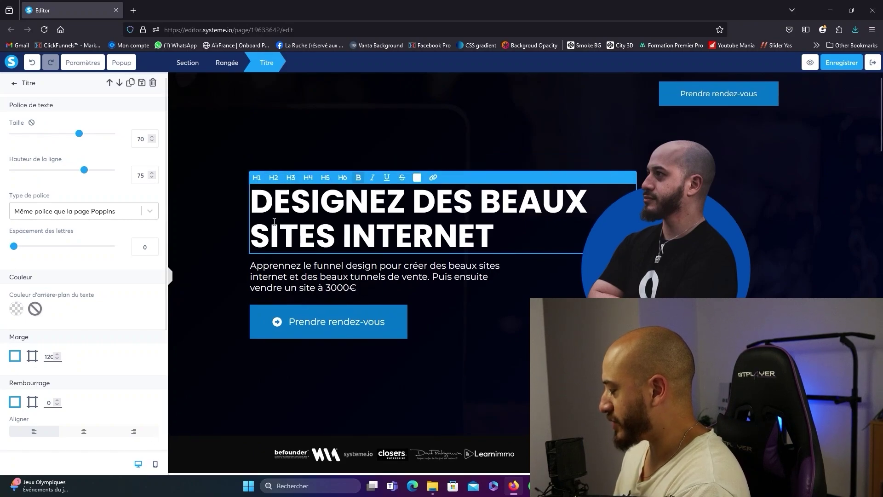
click(155, 464)
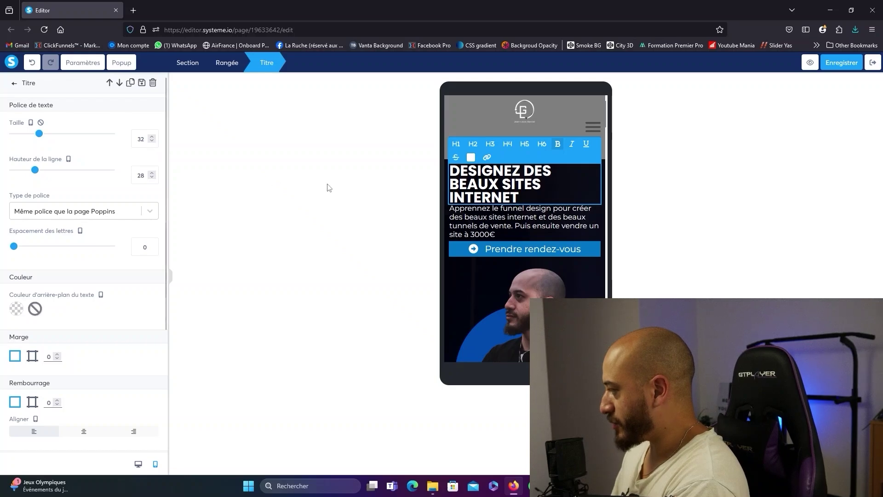
click(385, 194)
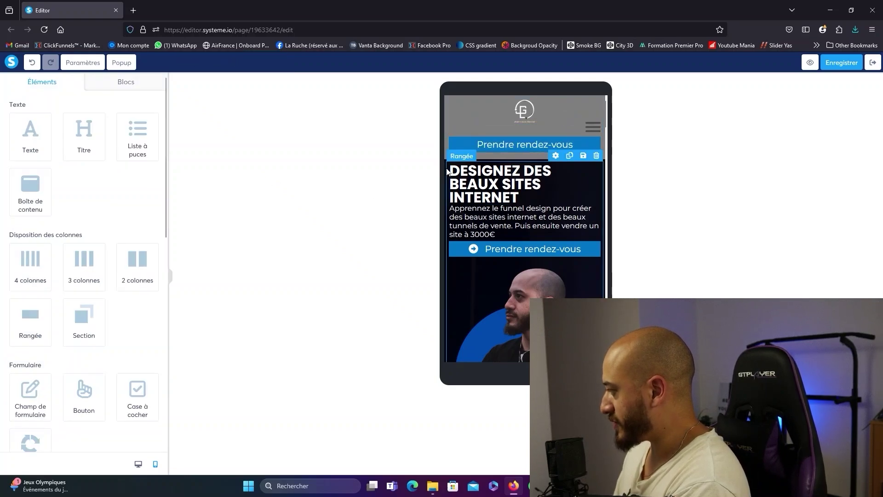
Set the hero section's mobile padding to 20 on all sides.
click(446, 171)
scroll(446, 167, down, 3)
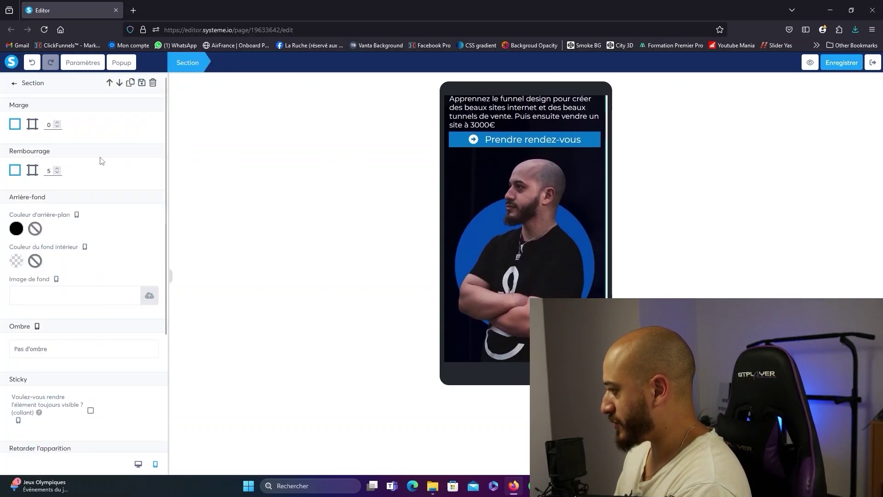
double_click(51, 169)
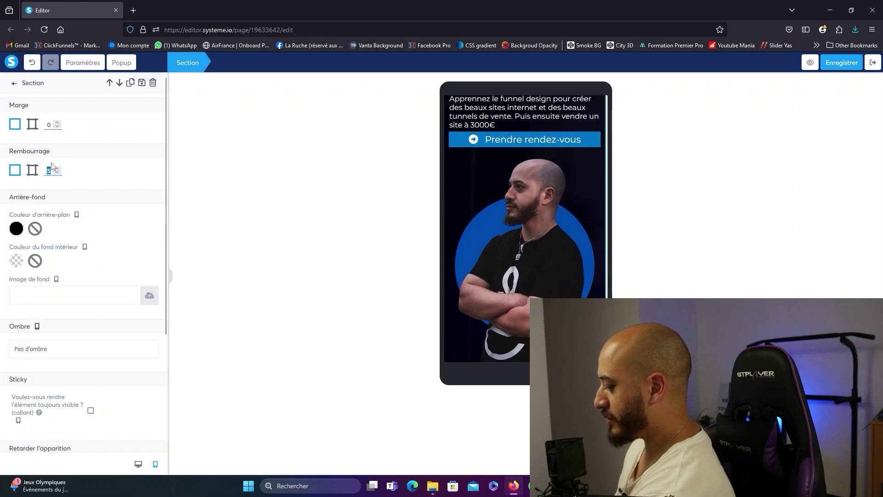
text(20)
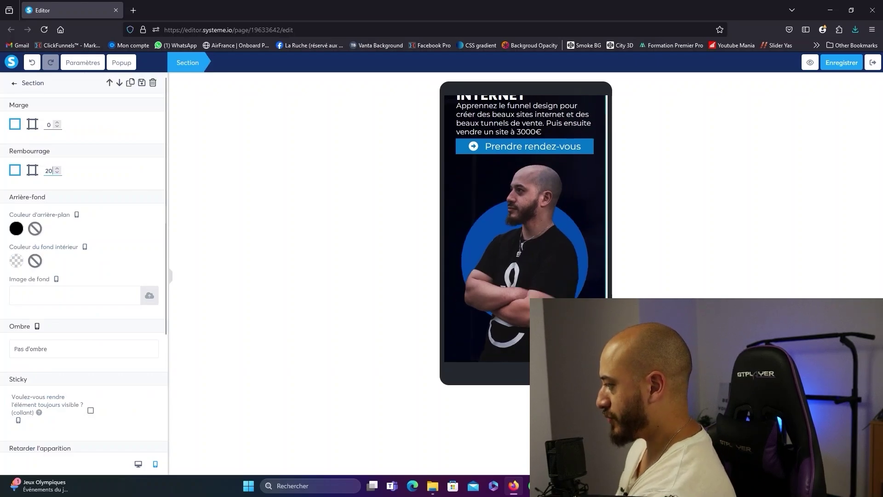
click(458, 203)
Set the bottom padding of the hero row containing the portrait to 0 in the mobile view.
scroll(479, 217, down, 4)
scroll(485, 162, up, 2)
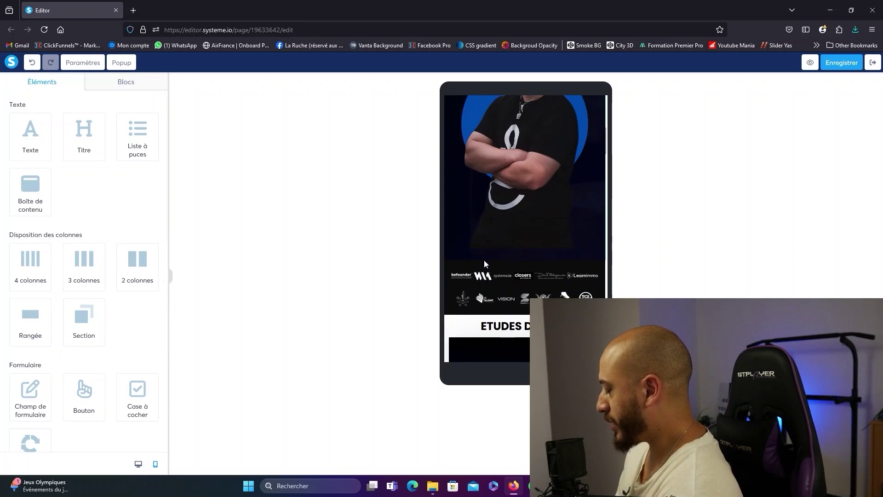
click(481, 250)
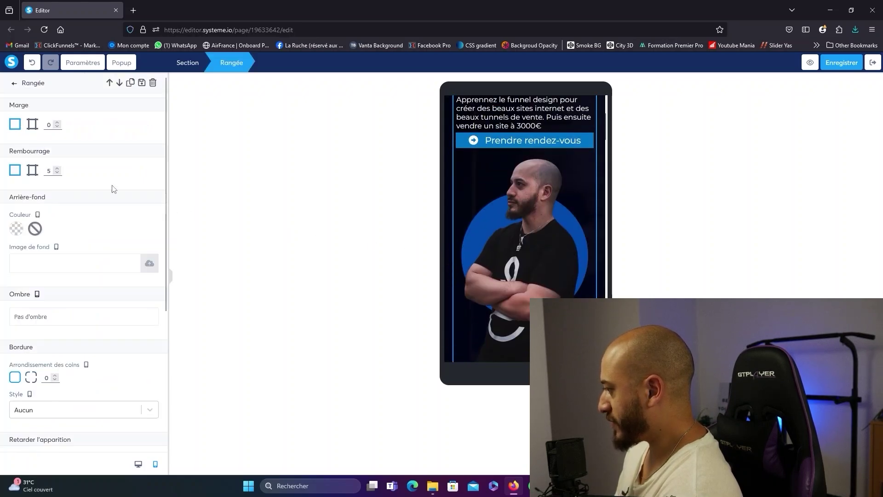
drag(15, 292, 13, 292)
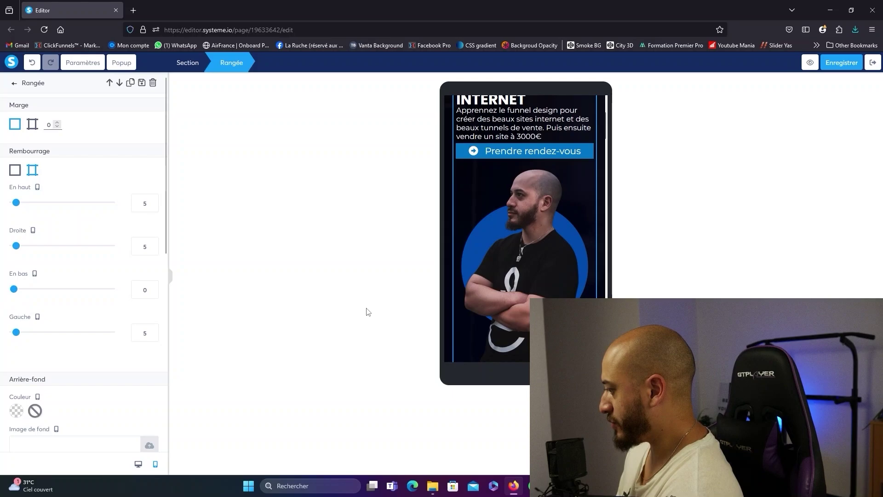
click(366, 310)
Set the bottom padding of the hero section to 0 in the mobile view.
click(451, 256)
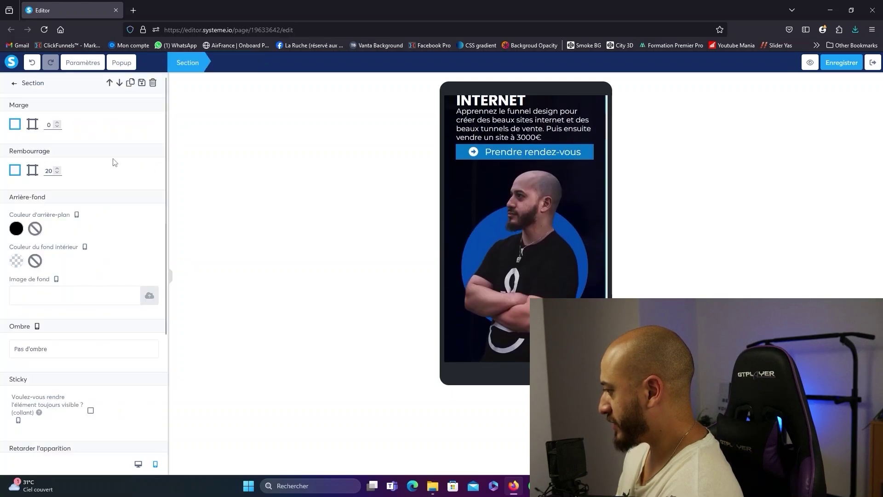
click(33, 170)
drag(26, 286, 9, 289)
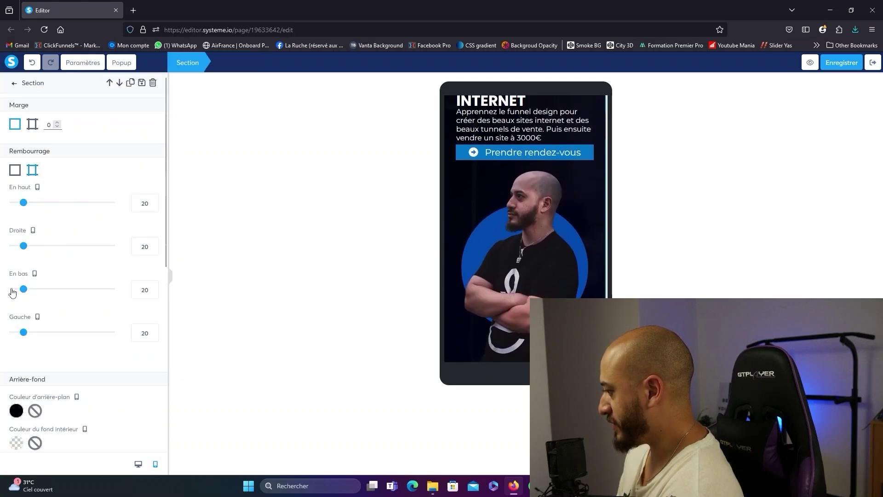
click(363, 291)
Set the top margin of the hero paragraph under the title to 10 in the mobile view.
scroll(478, 245, up, 10)
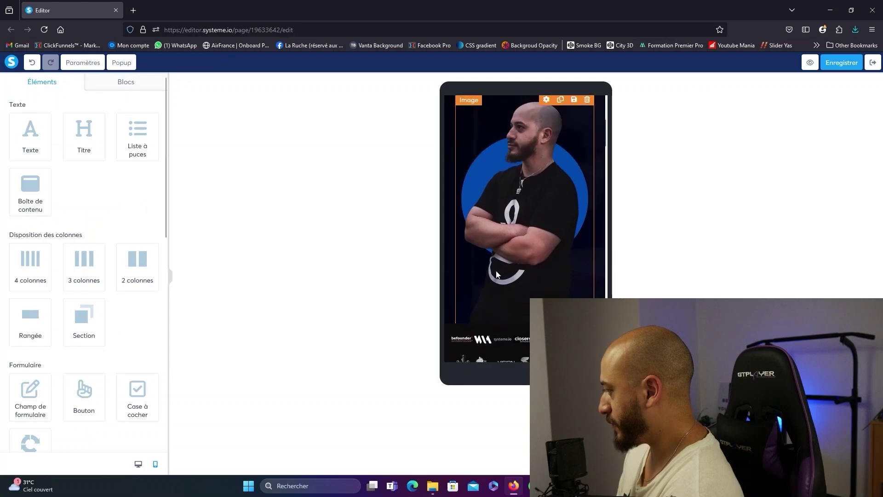
click(515, 220)
click(32, 355)
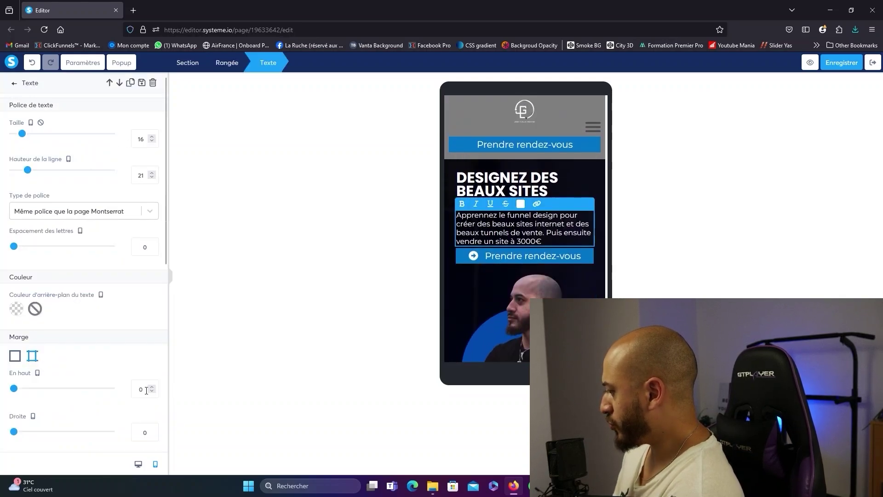
click(152, 387)
click(151, 387)
click(152, 387)
click(152, 387)
click(152, 387)
click(152, 387)
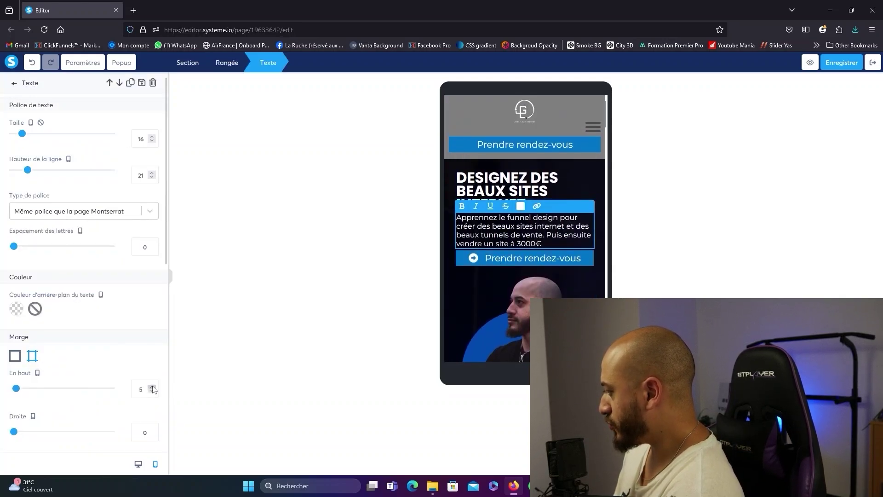
click(152, 387)
click(152, 387)
click(151, 387)
click(151, 387)
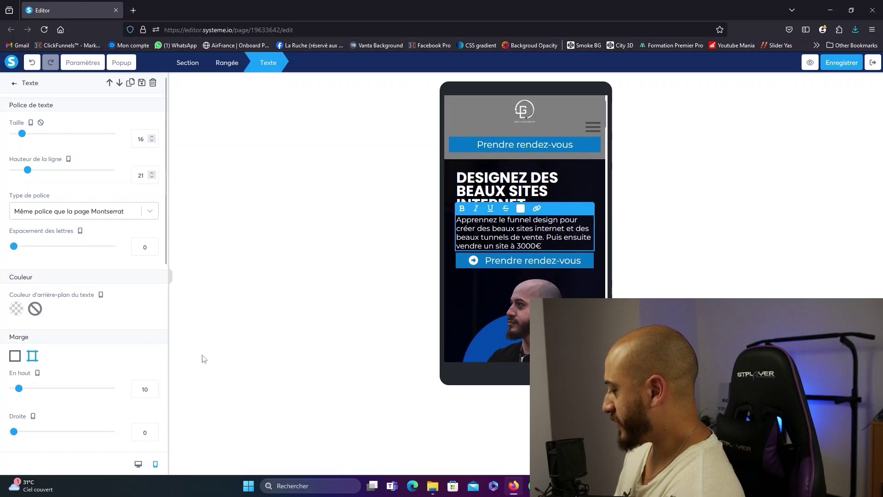
click(348, 266)
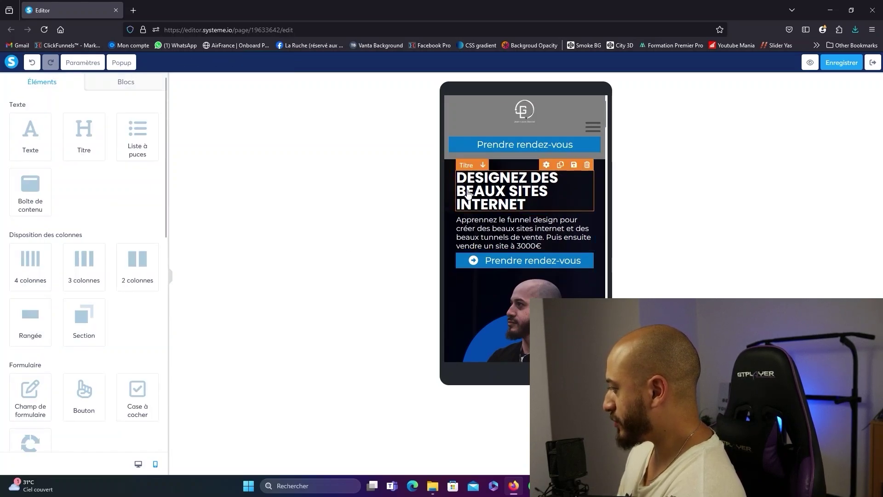
Slightly increase the hero title's line height in the mobile view.
click(483, 197)
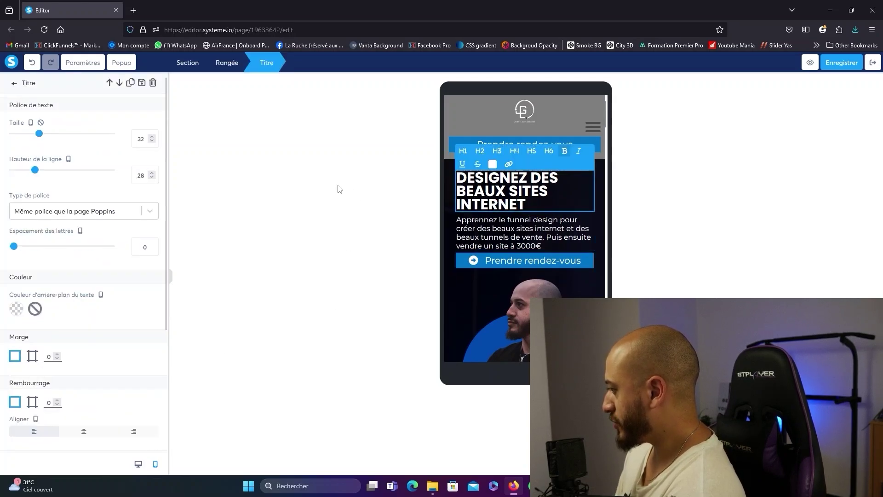
click(152, 173)
click(152, 173)
click(310, 214)
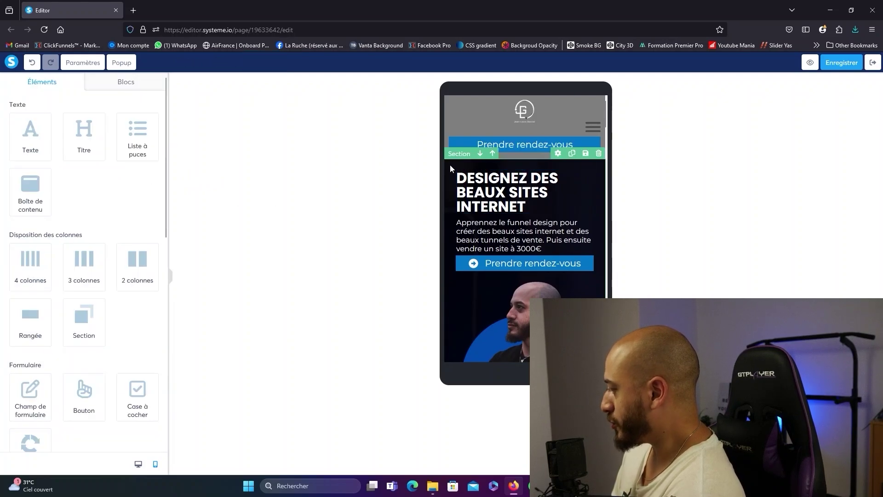
Review the remaining mobile sections, from the testimonials down to the footer, and return to the hero.
scroll(447, 233, down, 1)
scroll(449, 232, down, 10)
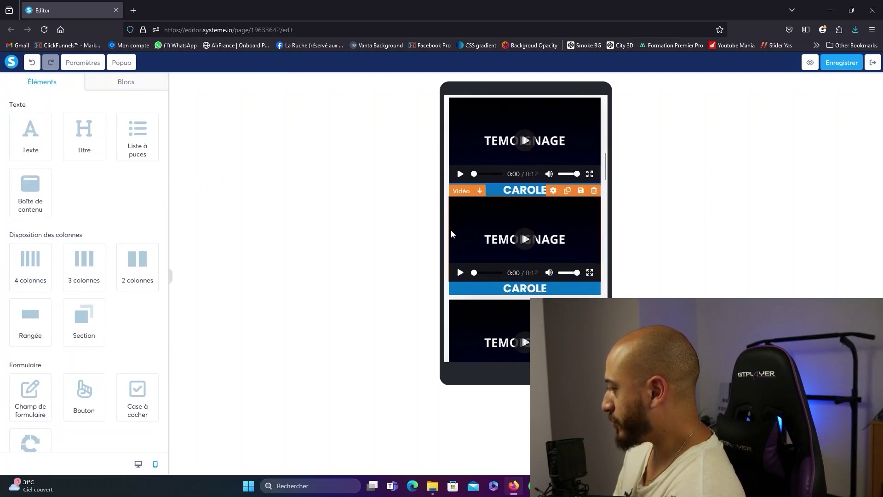
scroll(452, 233, up, 6)
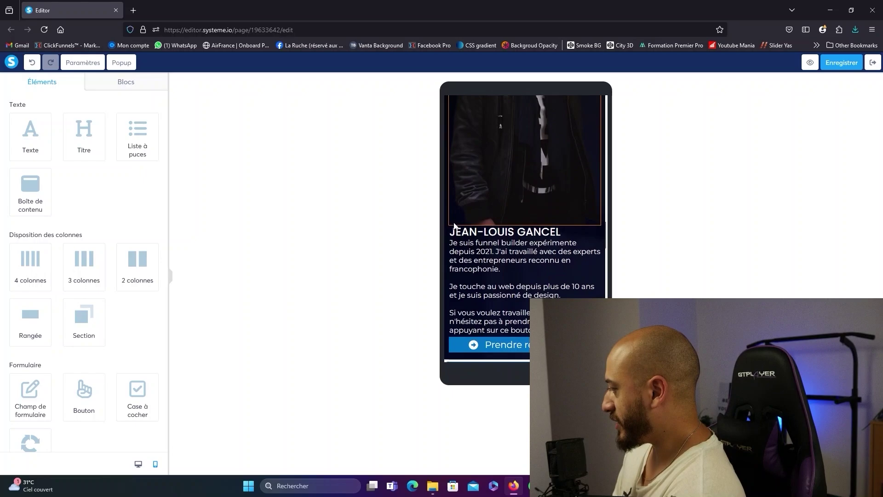
scroll(454, 226, down, 8)
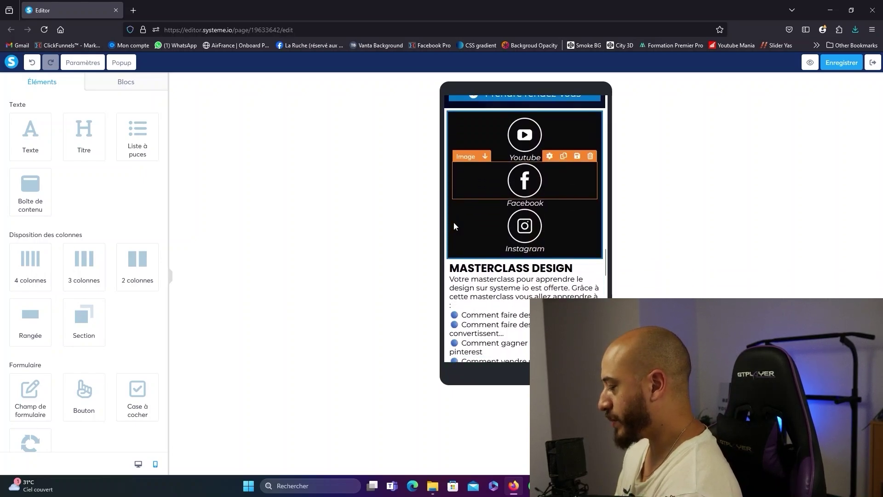
scroll(454, 226, down, 8)
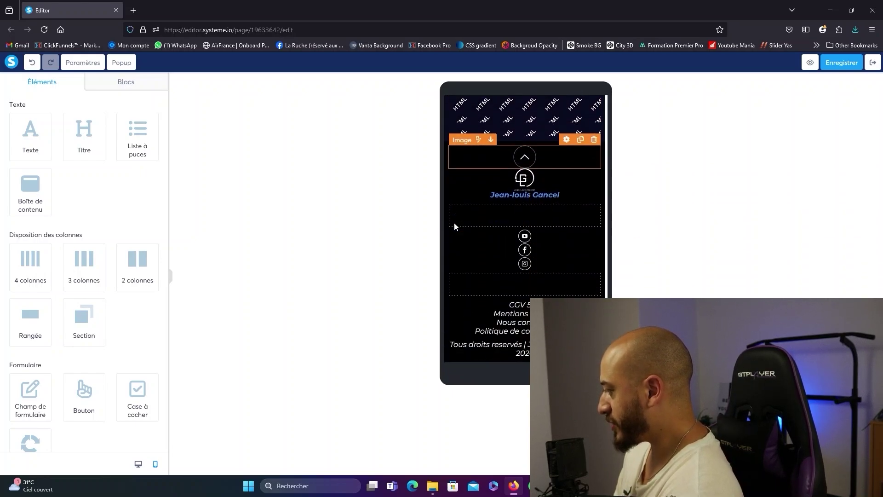
scroll(454, 222, up, 5)
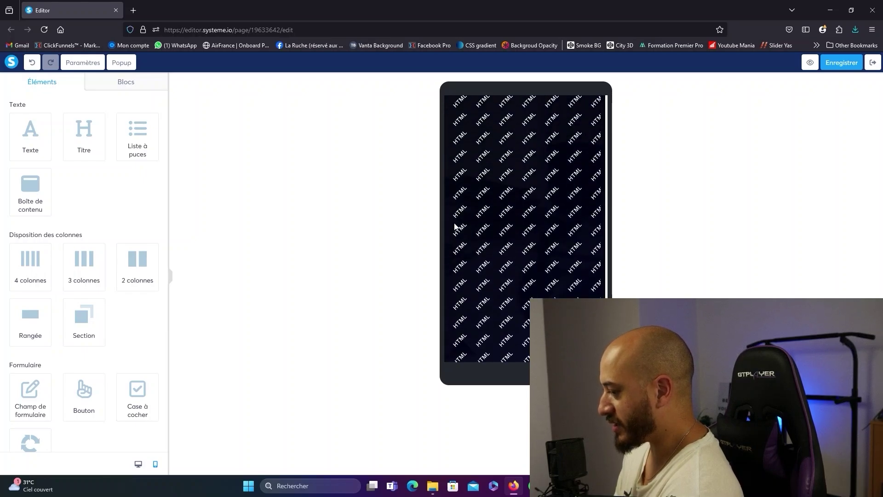
scroll(454, 222, up, 10)
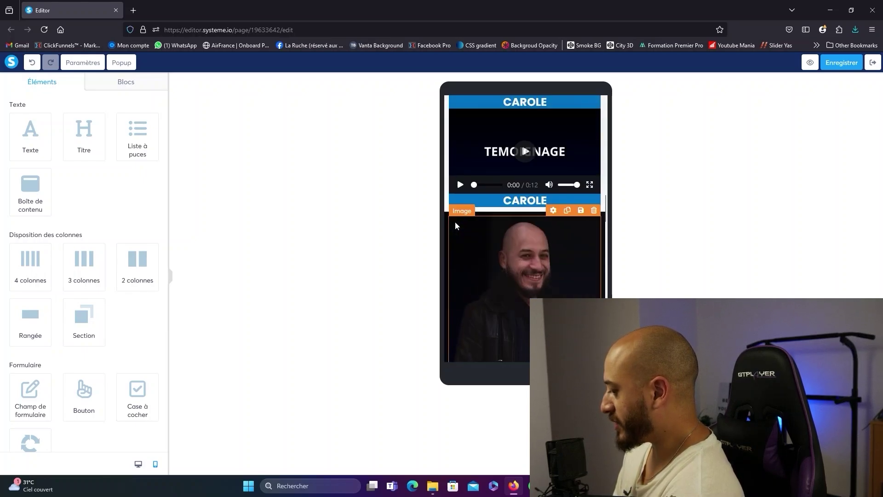
scroll(456, 226, up, 10)
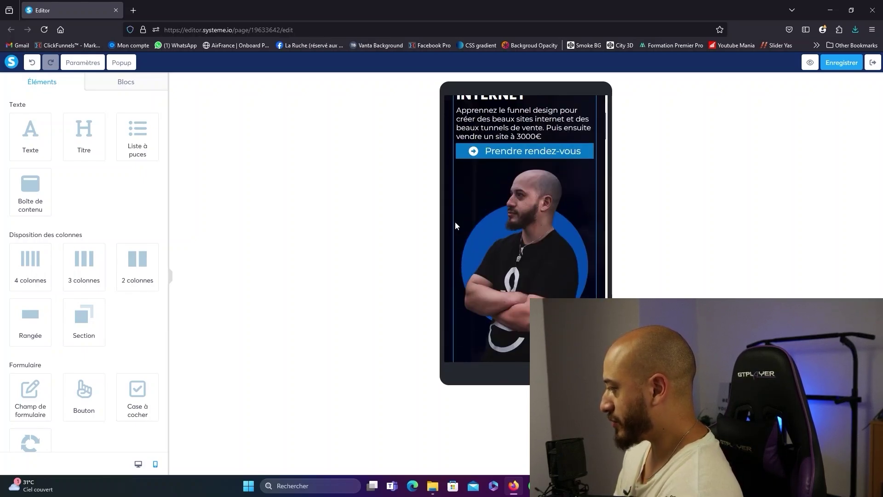
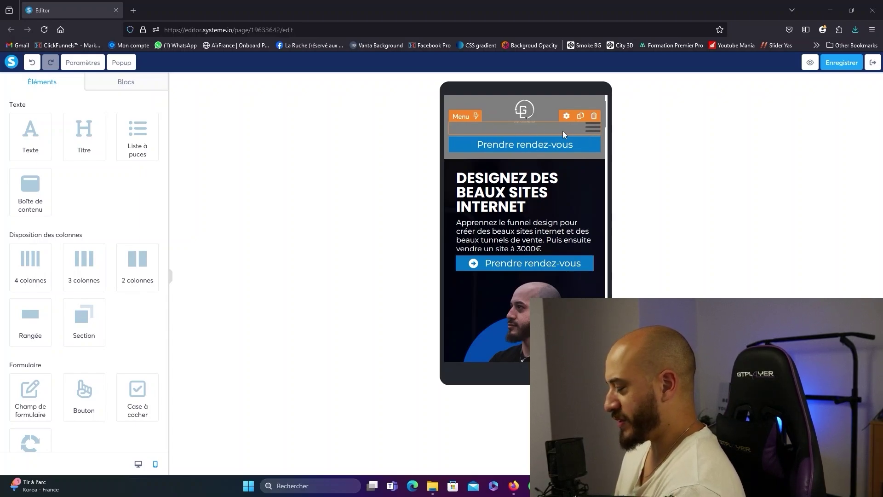
Try the "Menu déroulant" type for the header's hamburger menu, preview it open, and restore "Menu latéral".
click(594, 132)
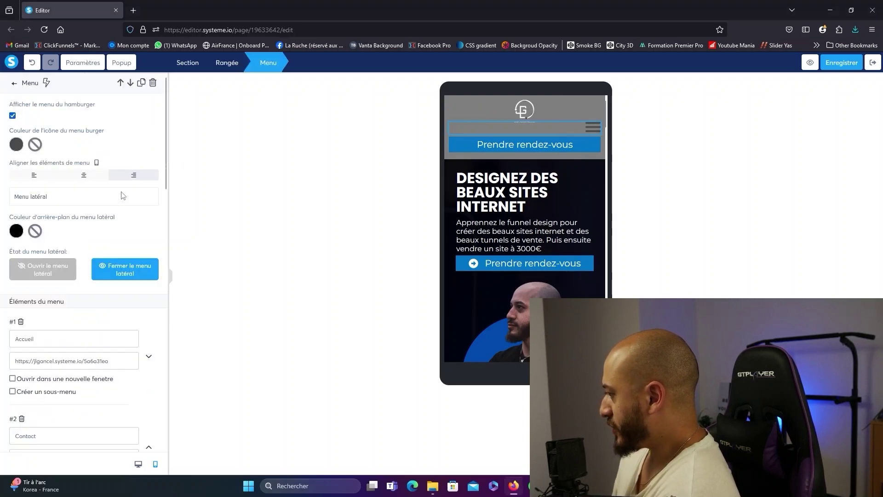
click(122, 197)
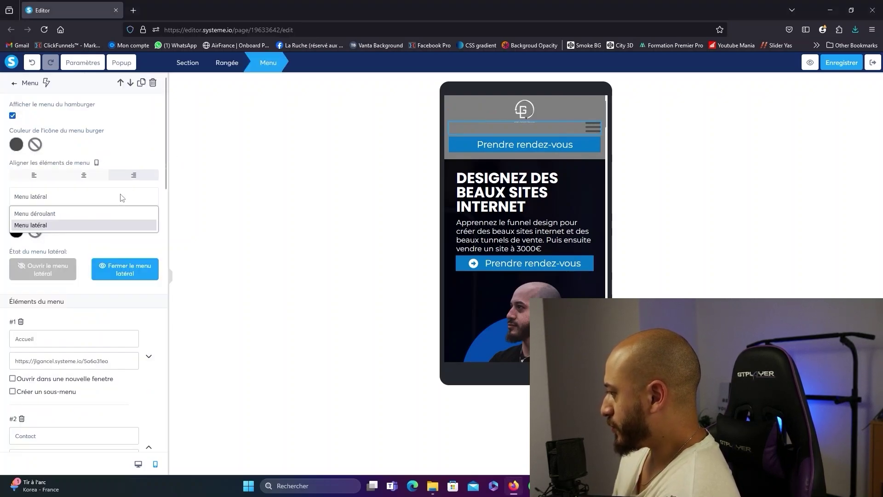
click(101, 215)
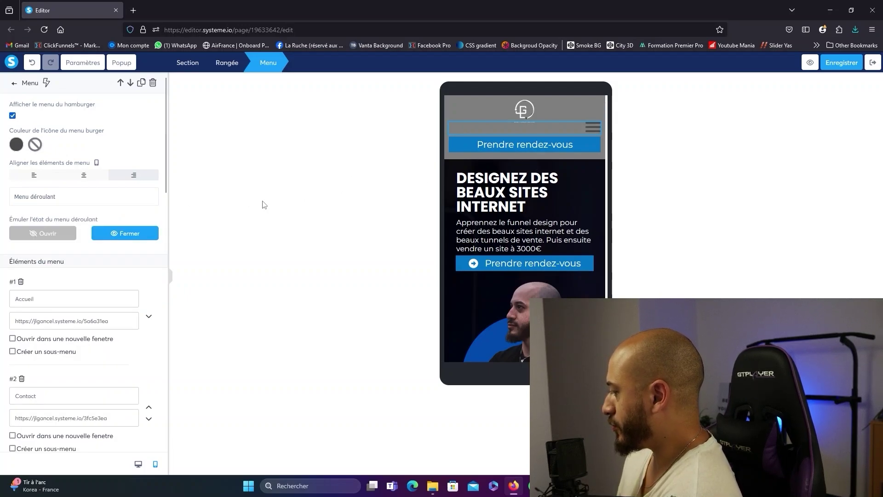
click(70, 236)
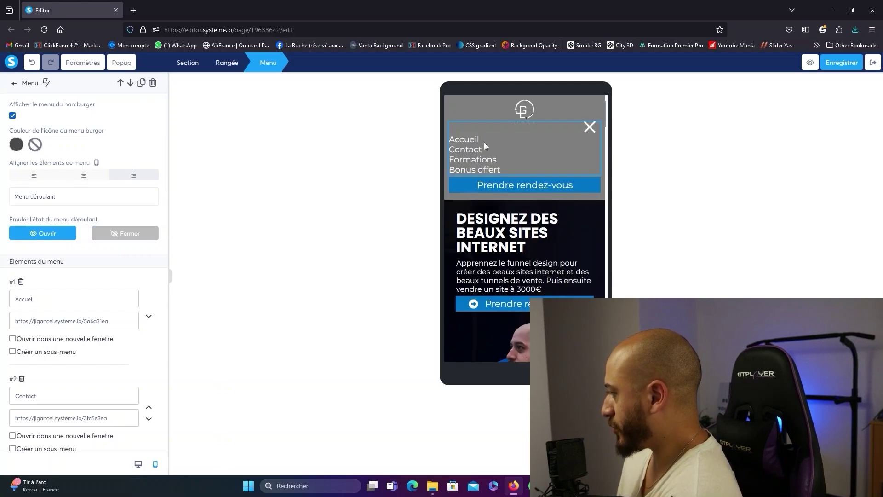
click(140, 236)
click(108, 196)
click(106, 223)
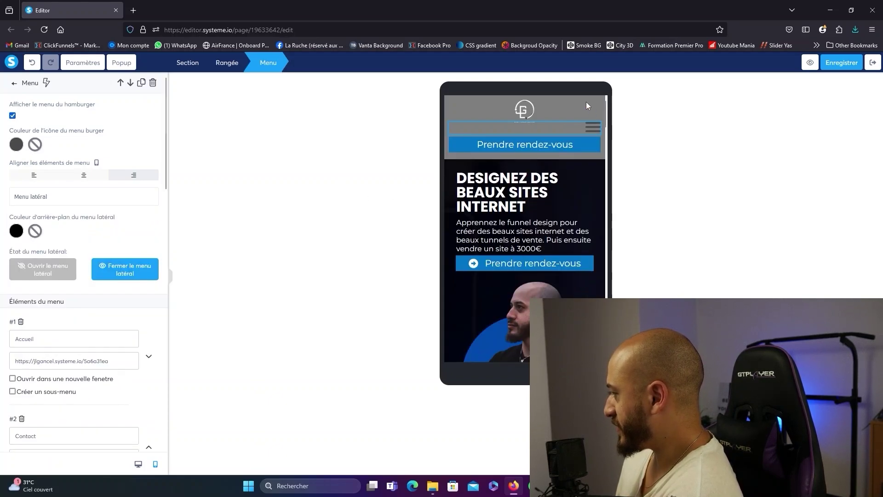
Preview the opened side menu, set the hamburger icon colour to white (FFFFFF), and close the menu preview.
click(62, 272)
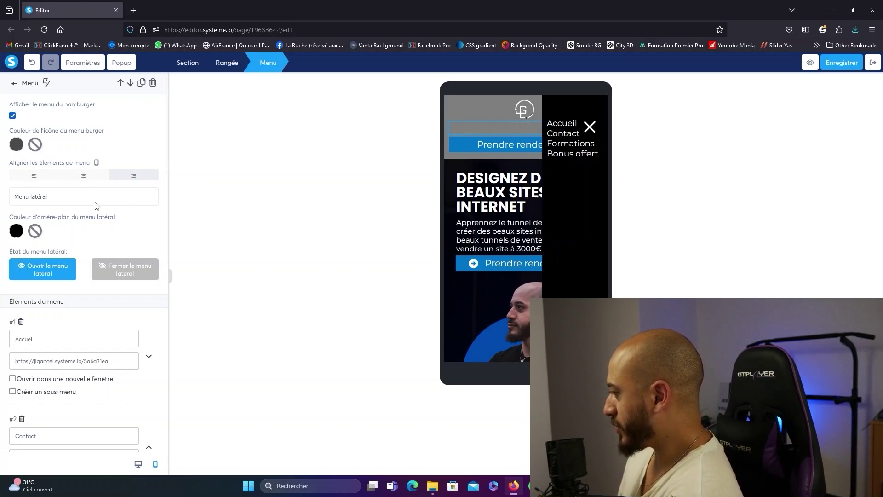
click(17, 145)
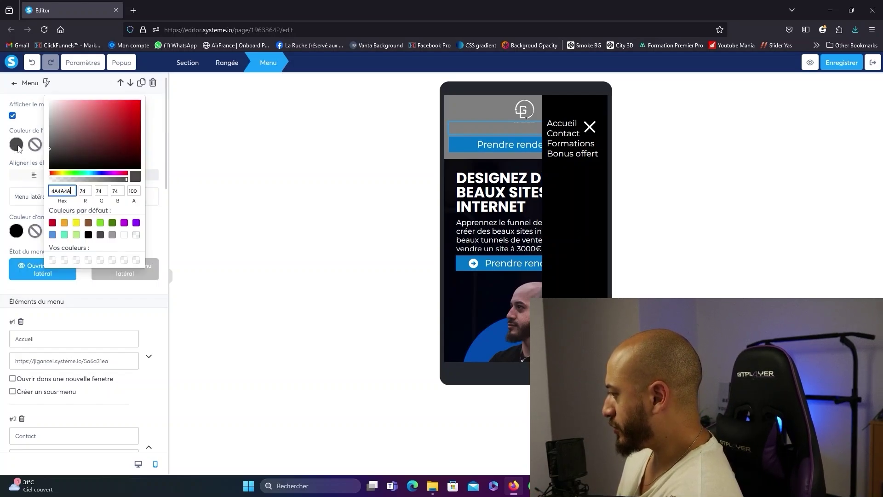
click(125, 235)
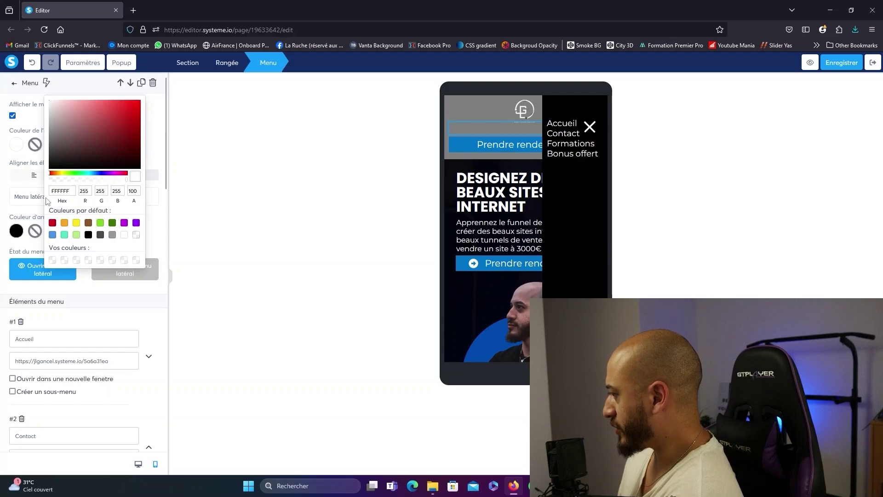
click(119, 276)
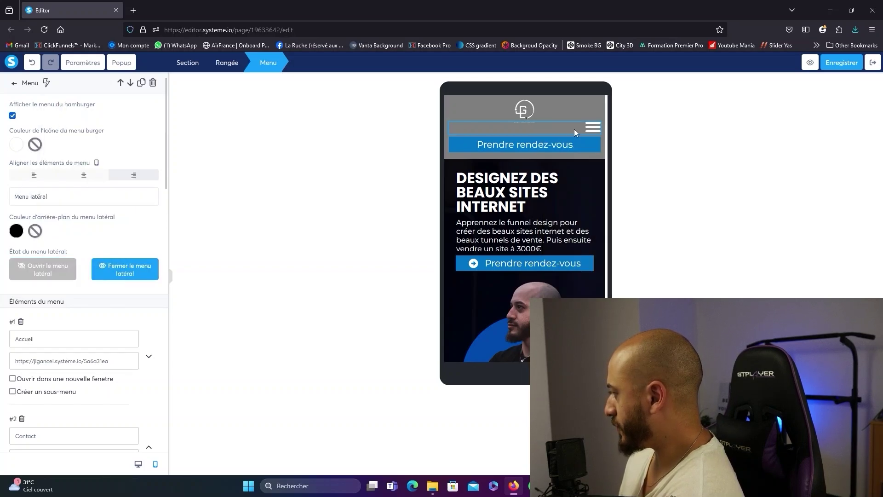
click(375, 143)
Set the header's "Prendre rendez-vous" button to 15 top and bottom padding on mobile and slightly reduce its text size.
click(525, 144)
scroll(88, 220, down, 4)
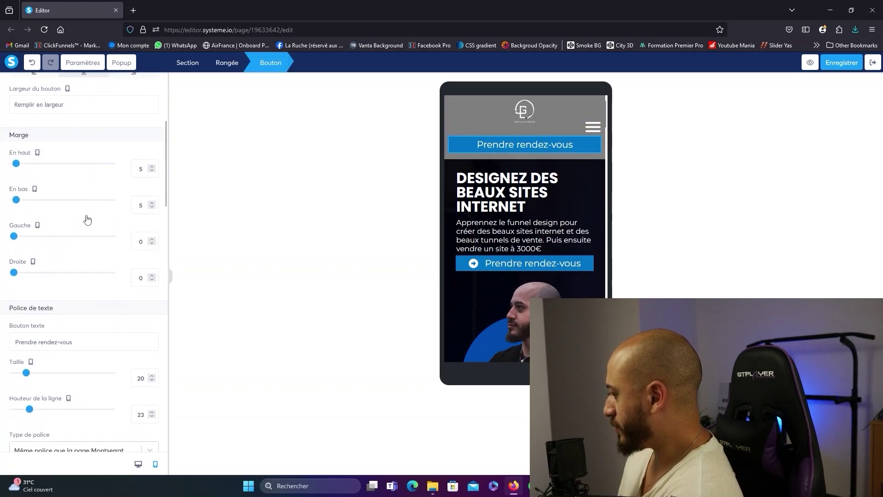
scroll(87, 220, down, 3)
scroll(87, 220, up, 3)
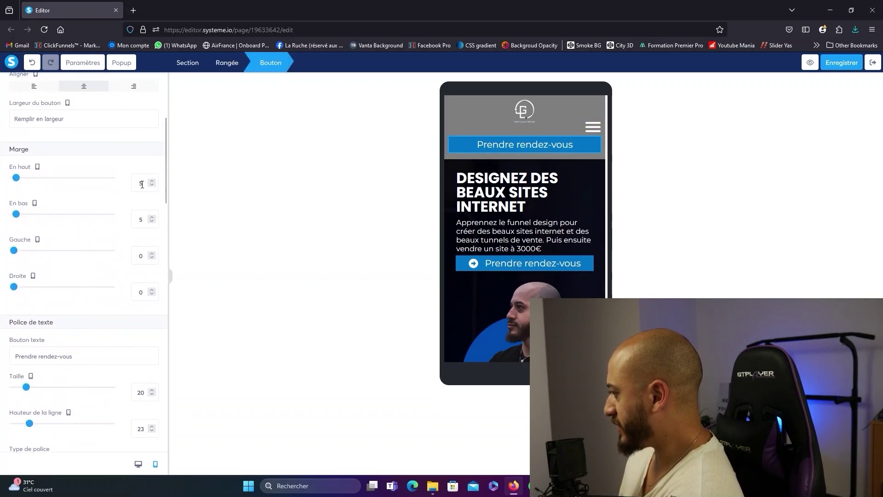
scroll(132, 177, down, 10)
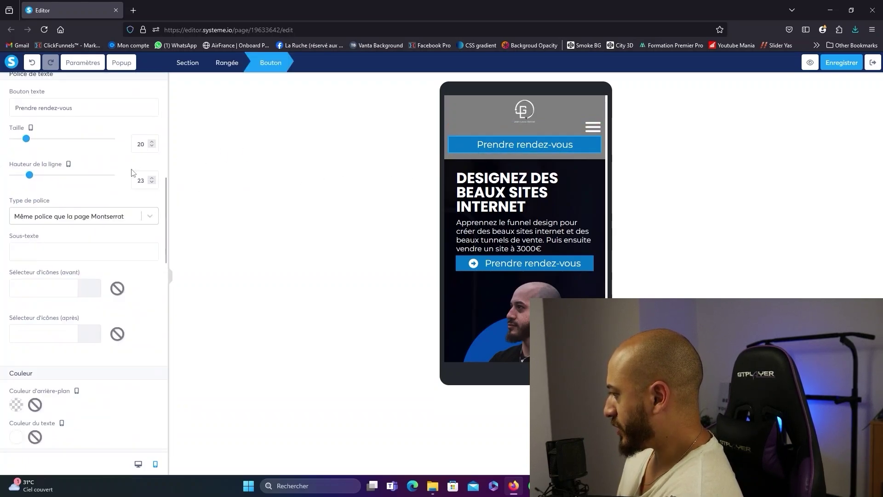
double_click(140, 241)
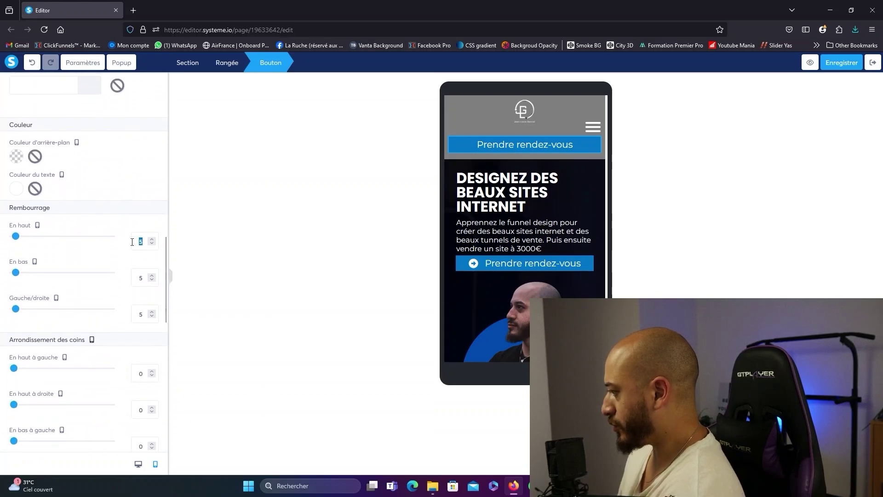
text(20)
double_click(139, 277)
text(20)
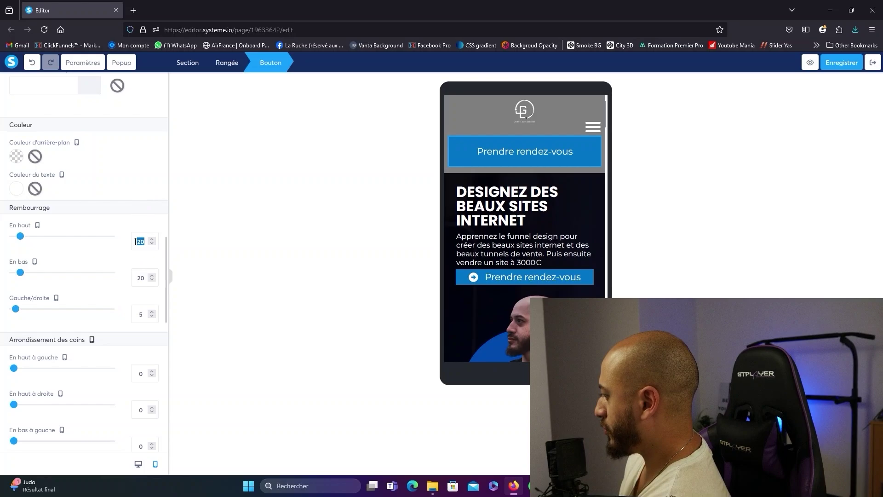
text(15)
key(Tab)
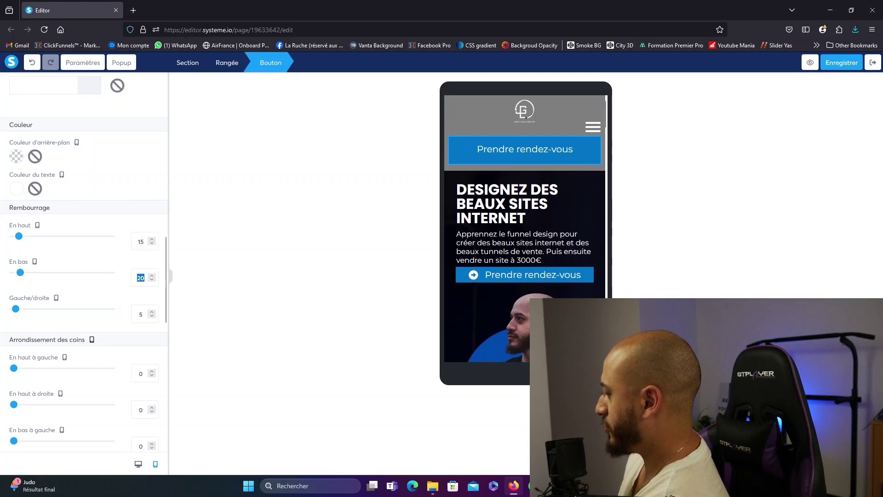
scroll(154, 143, up, 5)
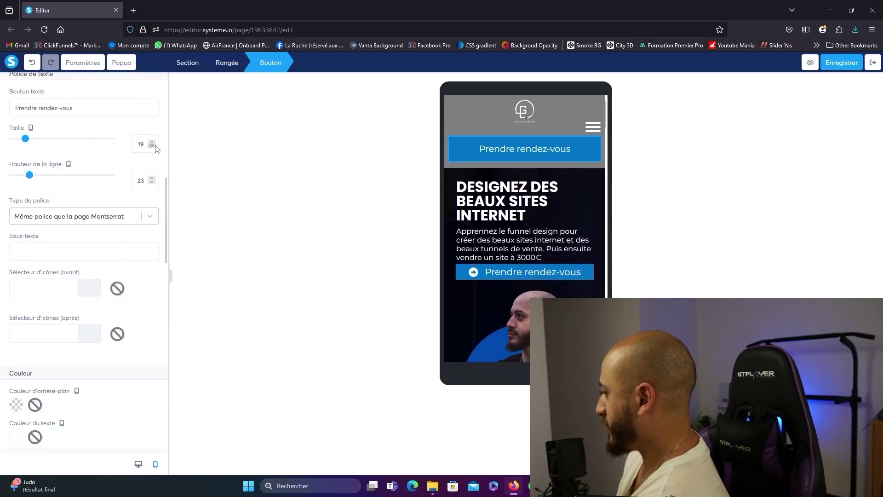
click(151, 146)
Set the top margin of the hero's "Prendre rendez-vous" button to 10 in the mobile view.
click(524, 233)
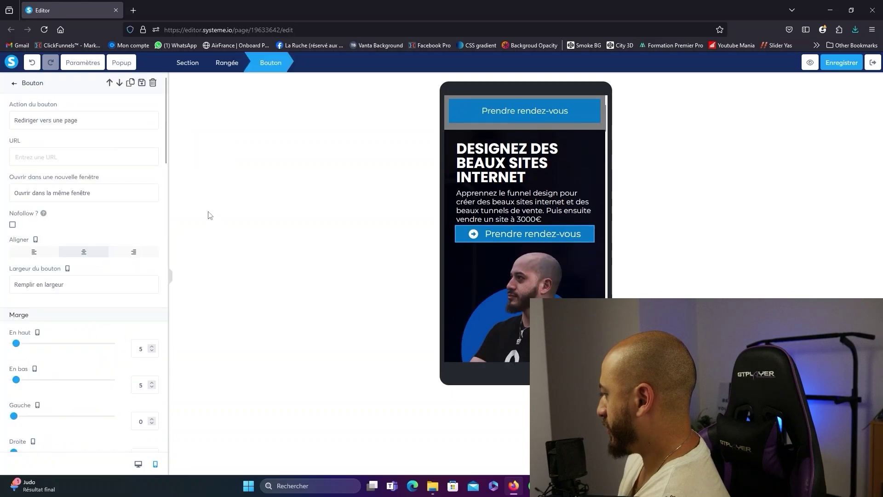
scroll(140, 185, down, 4)
scroll(139, 185, down, 9)
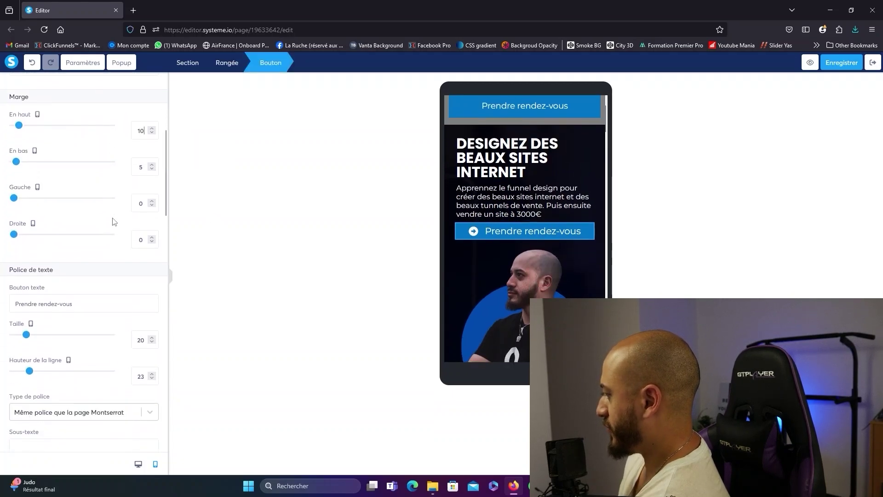
Increase the padding of the "ETUDES DE CAS" section on mobile and set the padding of its video rows to 0.
double_click(139, 158)
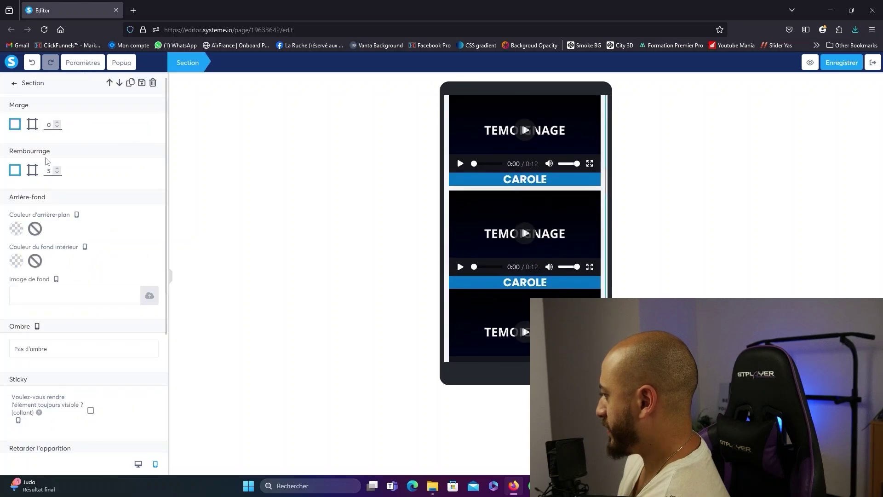
text(30)
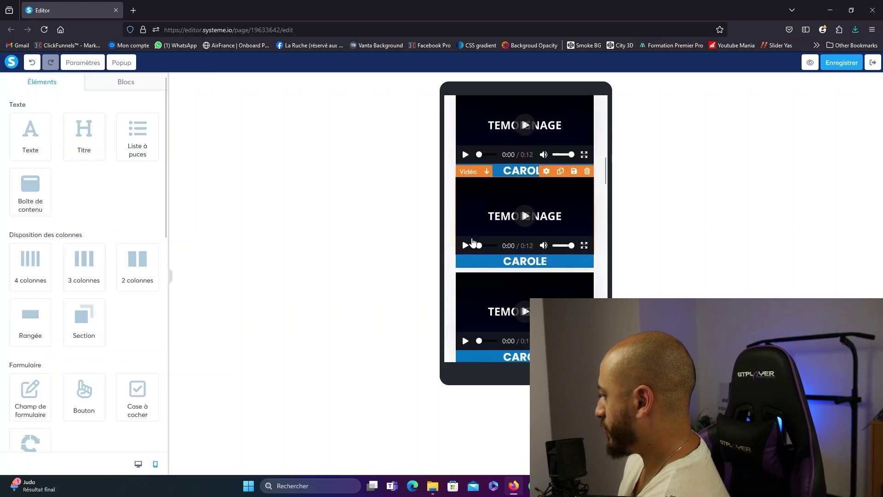
click(467, 251)
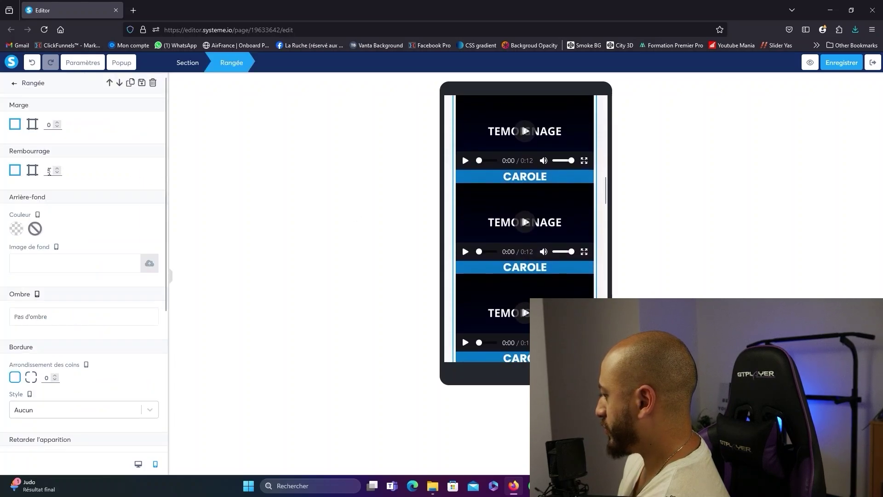
text(0)
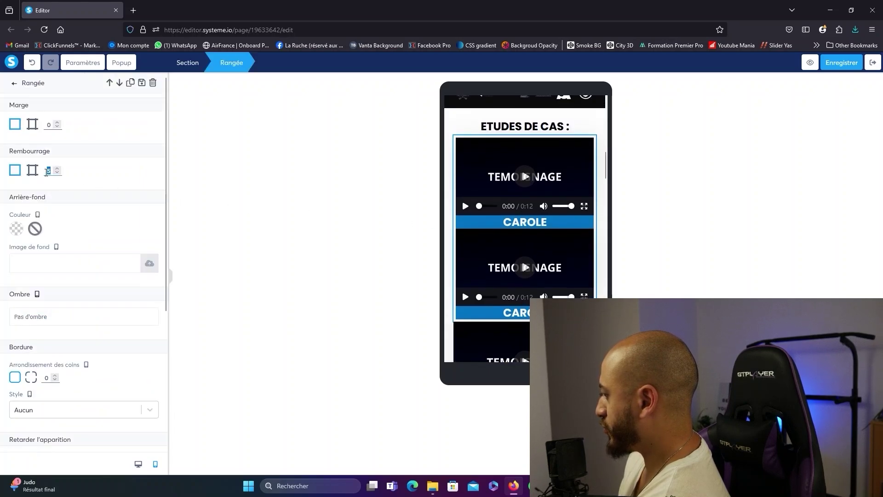
click(352, 207)
scroll(489, 212, down, 3)
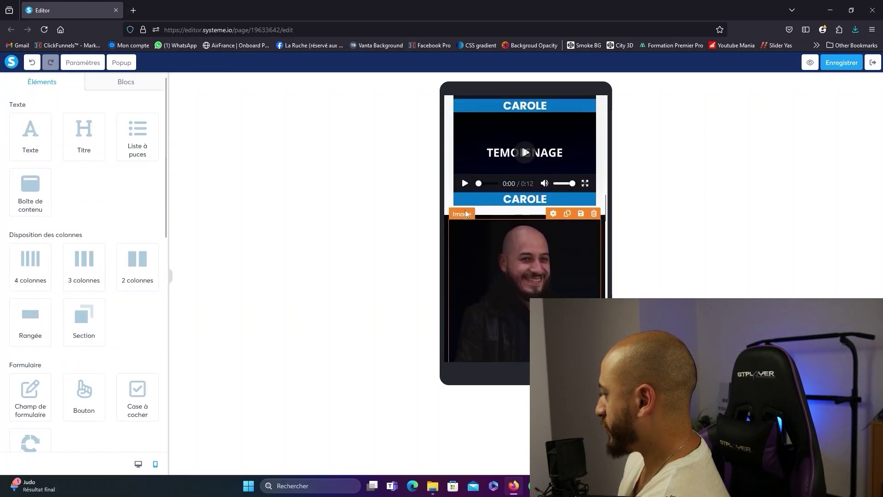
scroll(466, 213, up, 5)
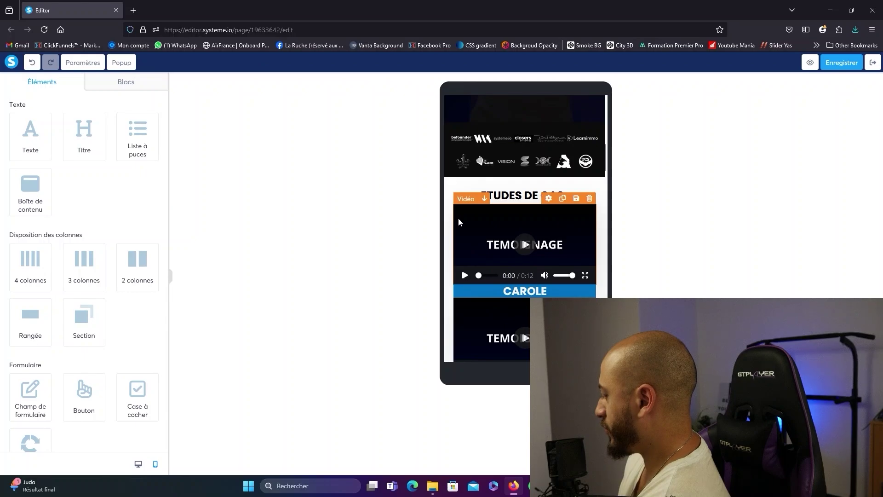
Add a top margin to the first two testimonial videos in the "ETUDES DE CAS" section.
click(471, 225)
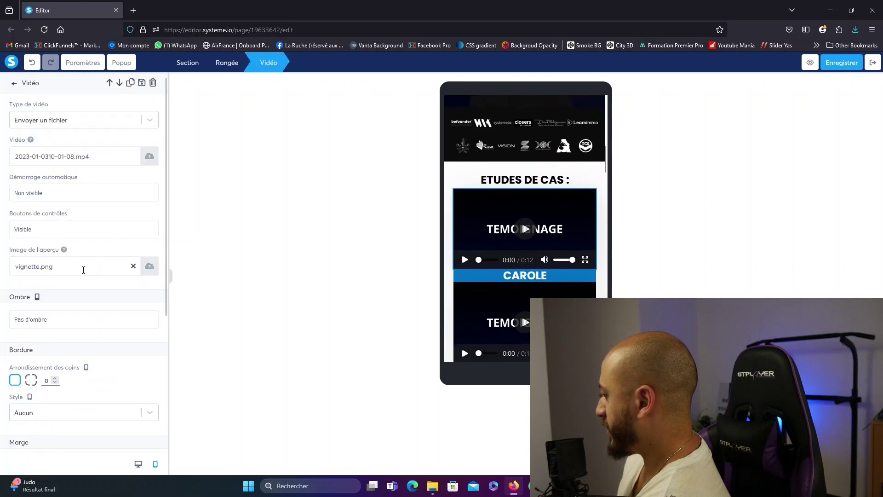
scroll(83, 270, down, 4)
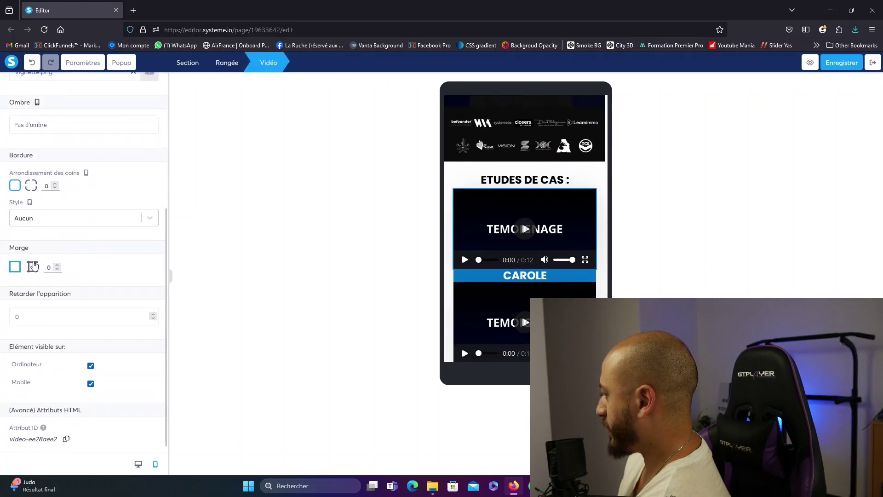
click(32, 267)
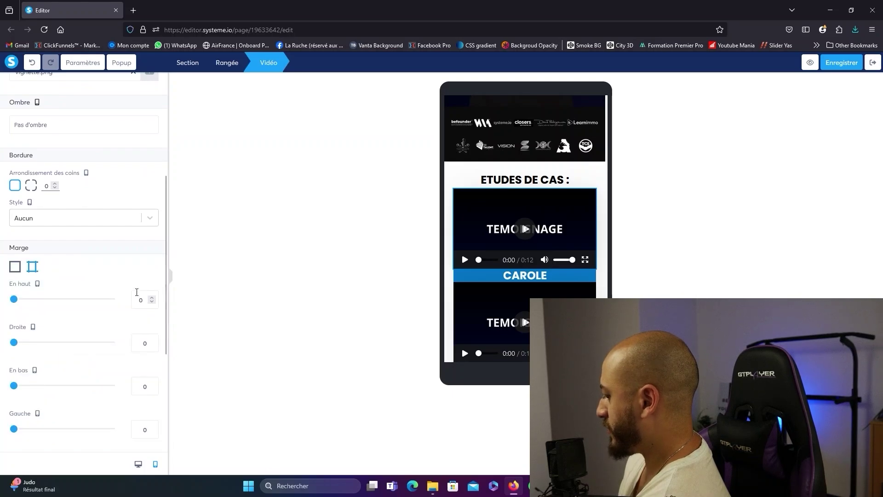
click(302, 272)
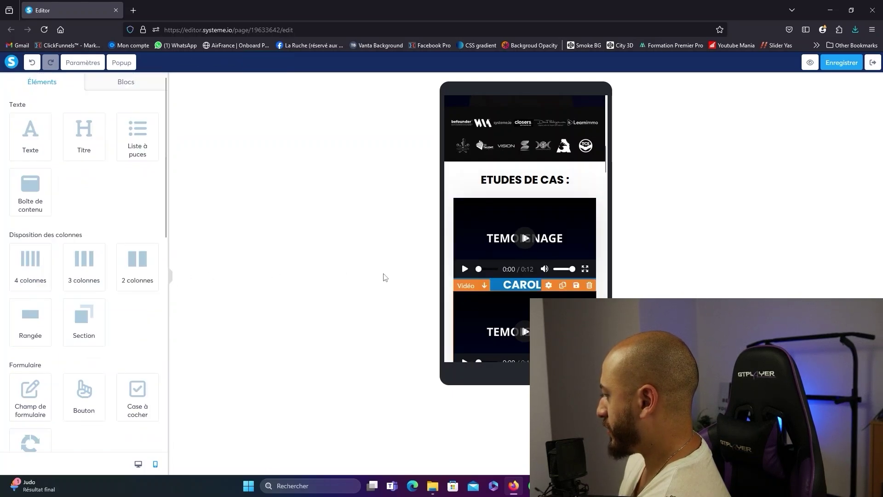
click(492, 322)
scroll(140, 403, down, 2)
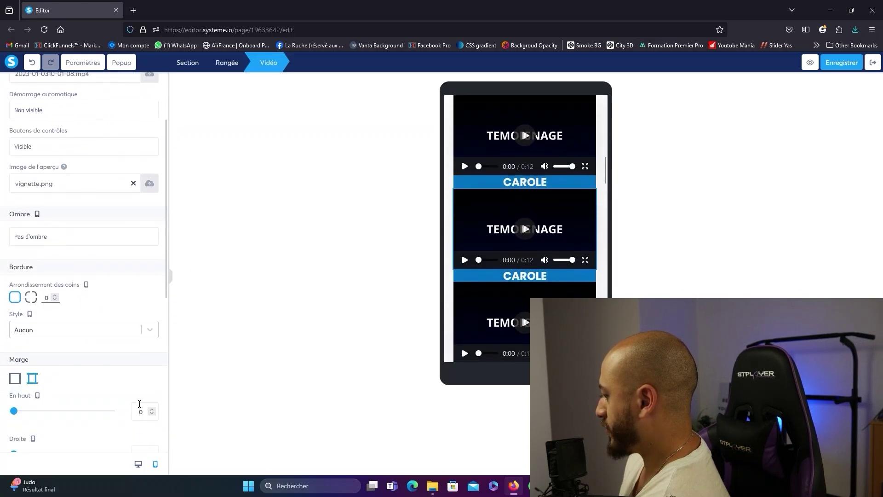
click(309, 264)
Set the top margin of the remaining testimonial videos to 20, using separate margins per side.
click(475, 253)
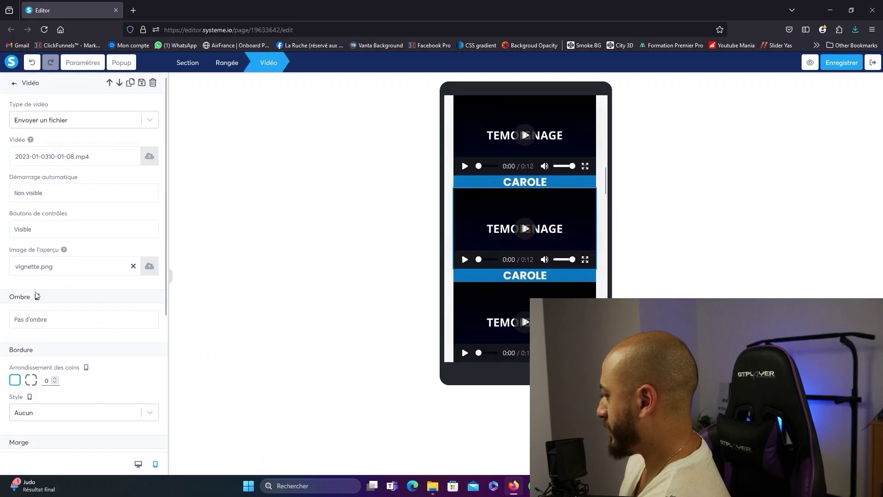
scroll(37, 295, down, 4)
click(32, 296)
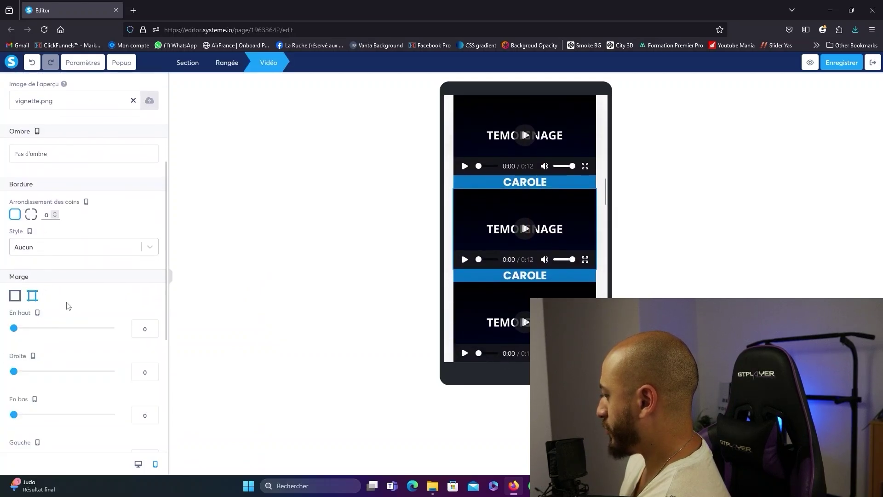
click(132, 329)
text(20)
click(244, 309)
scroll(489, 280, down, 2)
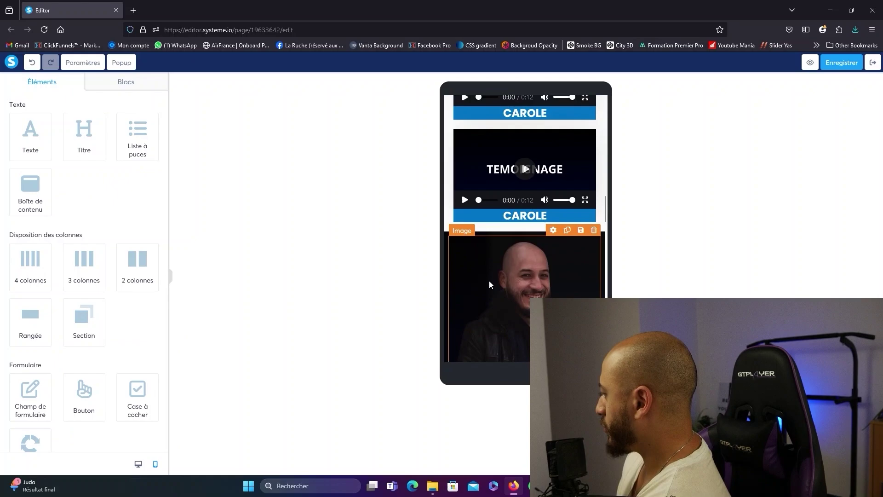
Set the padding of the black biography section below the testimonials to 20 on mobile.
click(446, 248)
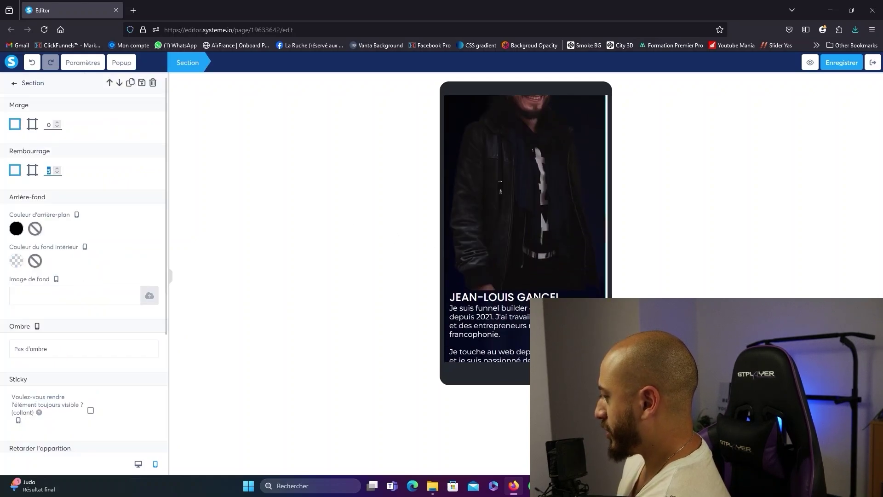
click(353, 251)
scroll(548, 241, up, 3)
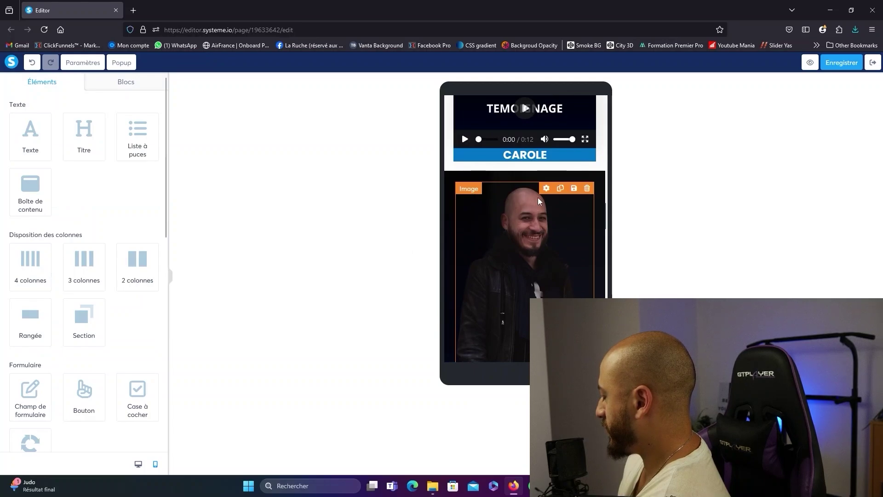
Reverse the column order on mobile for the biography row so its text comes before the portrait photo.
scroll(516, 221, down, 5)
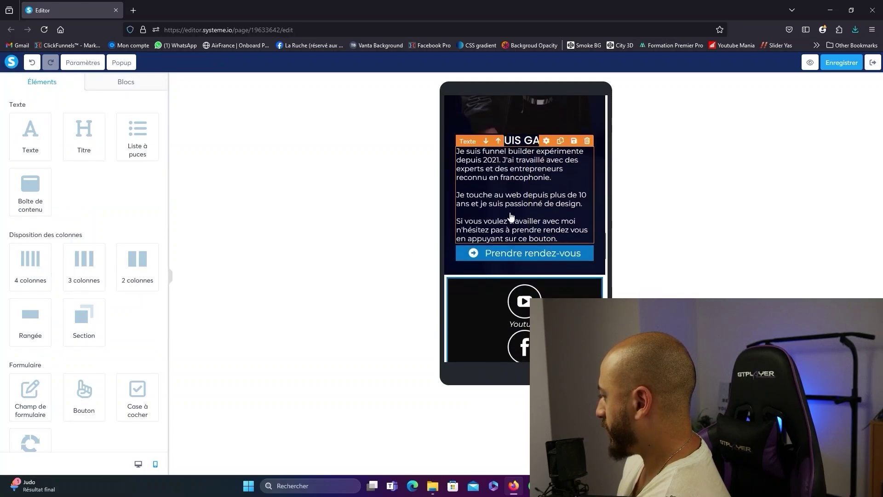
scroll(511, 216, up, 3)
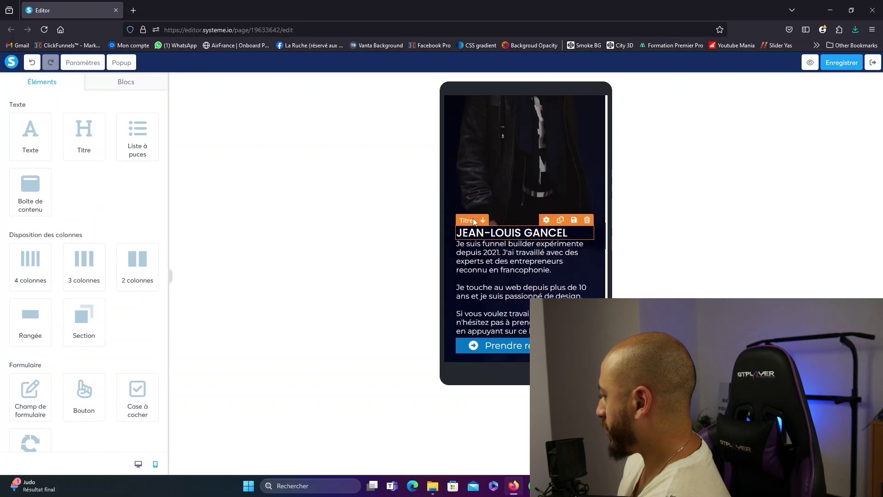
scroll(474, 222, up, 6)
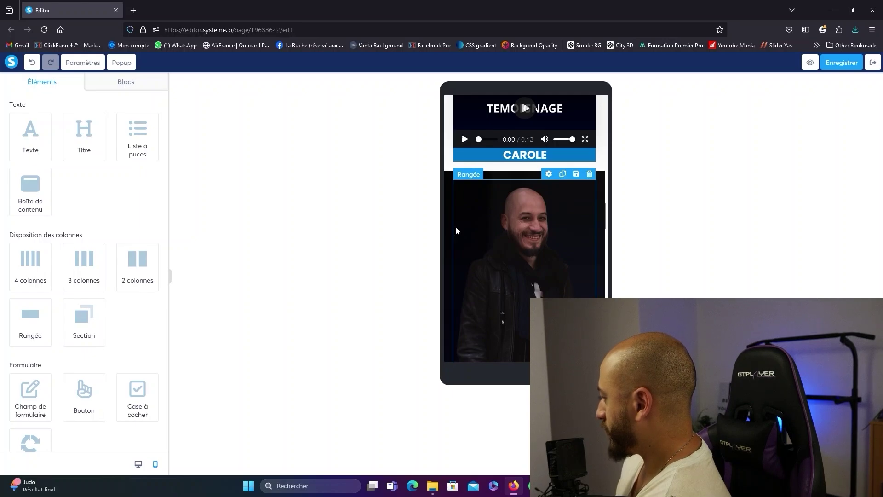
click(455, 228)
scroll(456, 227, down, 4)
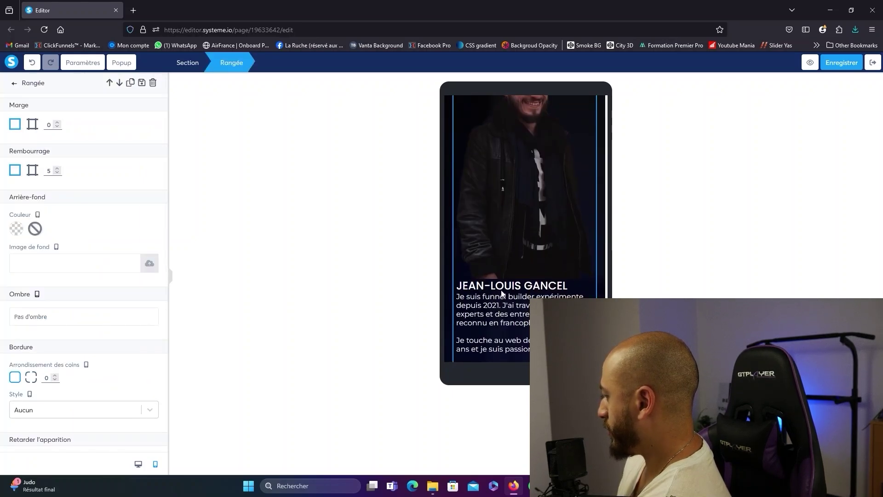
scroll(62, 251, down, 2)
scroll(63, 252, down, 2)
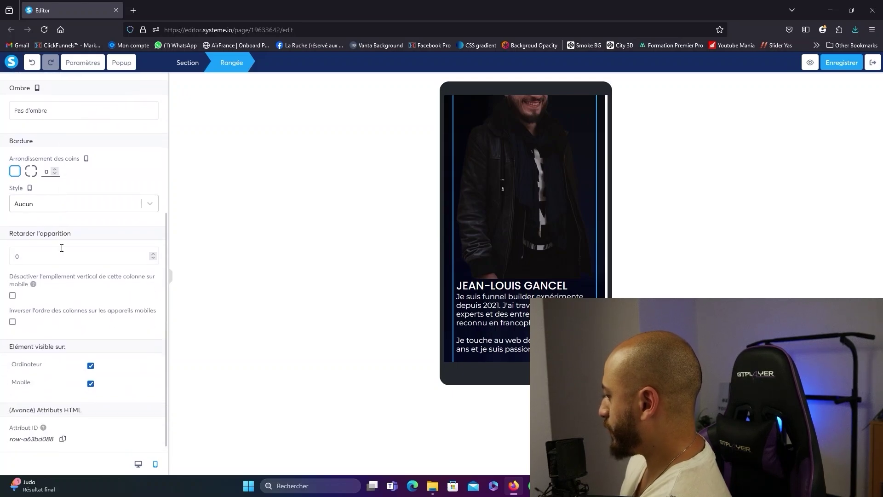
click(13, 322)
scroll(533, 253, down, 3)
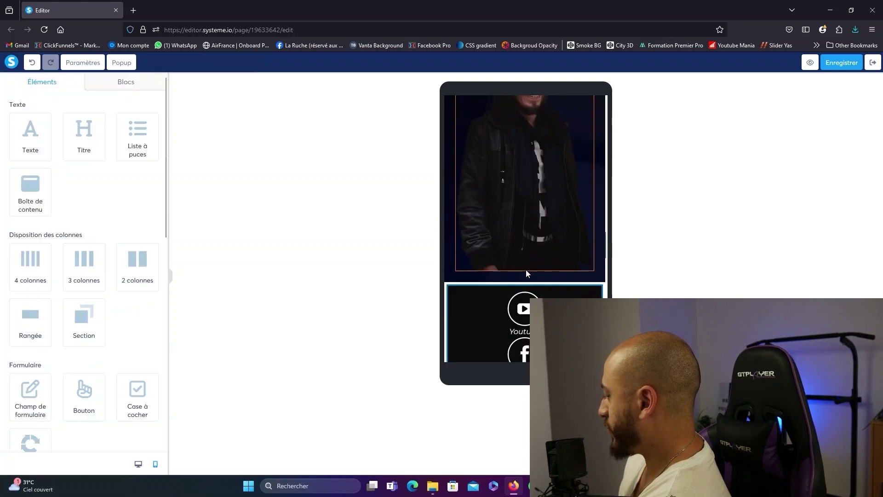
scroll(526, 269, up, 5)
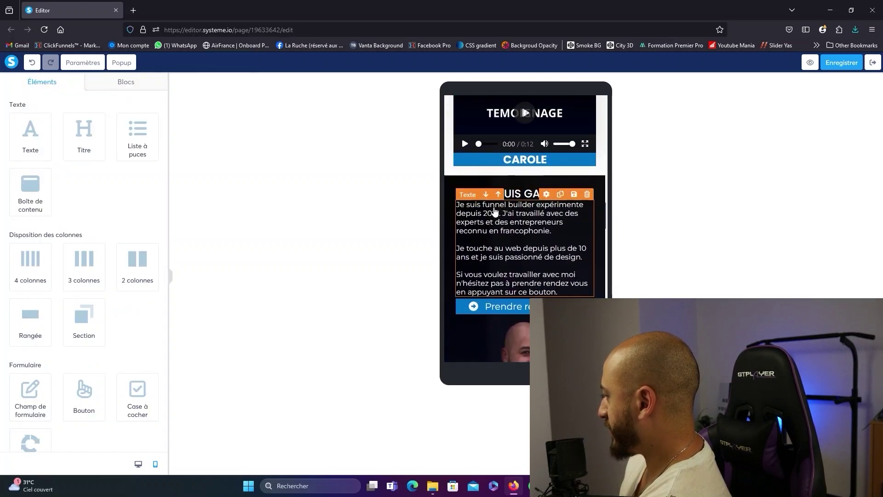
Add top spacing to the biography text and its "Prendre rendez-vous" button, and make the button taller with slightly smaller text.
click(488, 228)
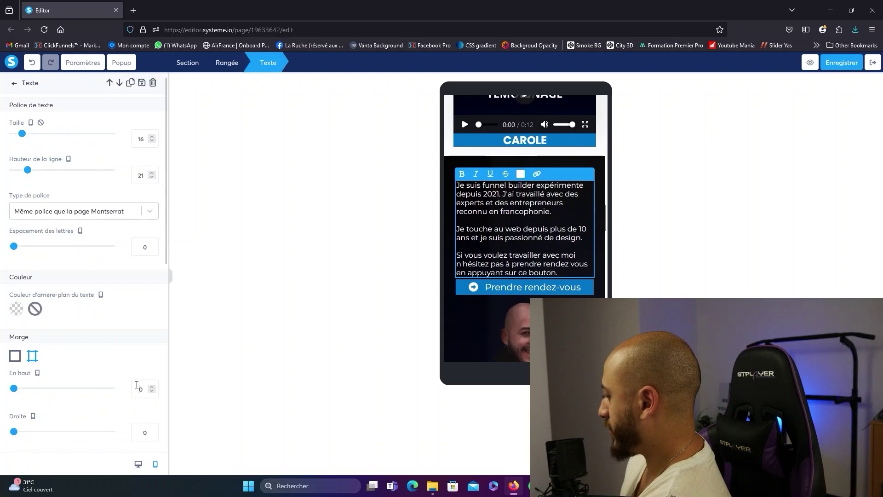
click(525, 287)
scroll(526, 229, down, 2)
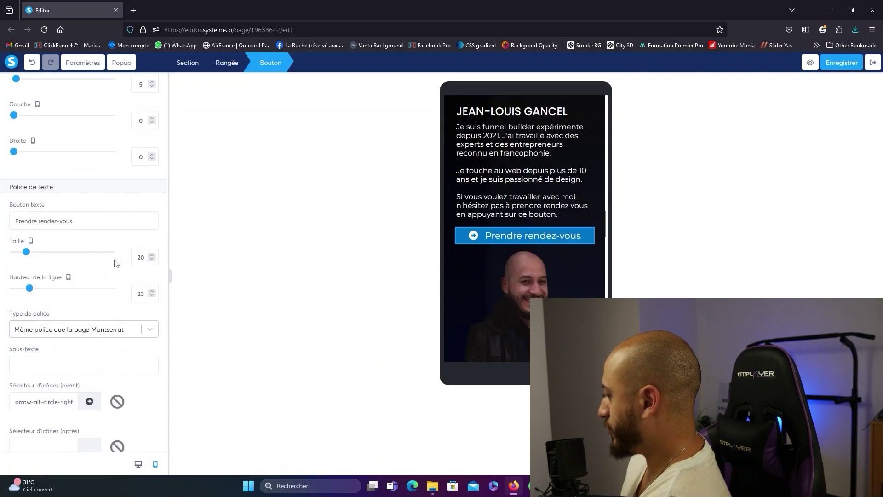
scroll(460, 275, down, 4)
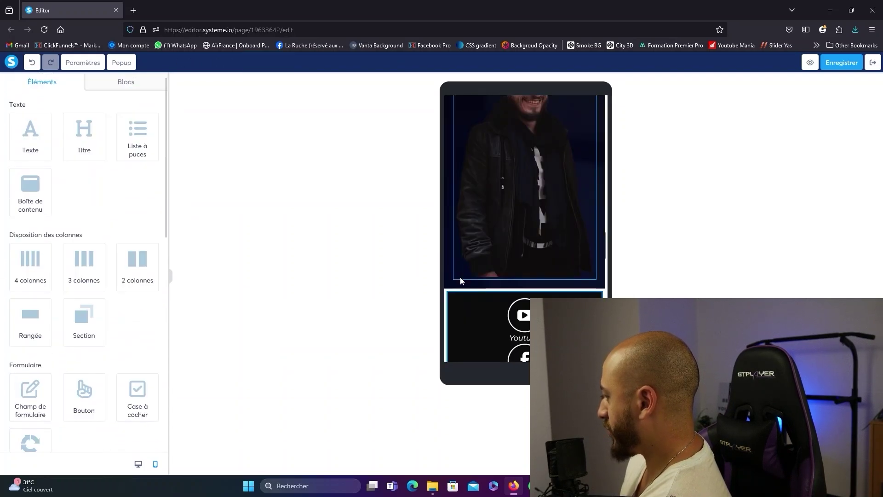
Switch the biography row's padding to individual sides and remove its bottom padding.
click(460, 277)
scroll(460, 277, up, 3)
click(32, 170)
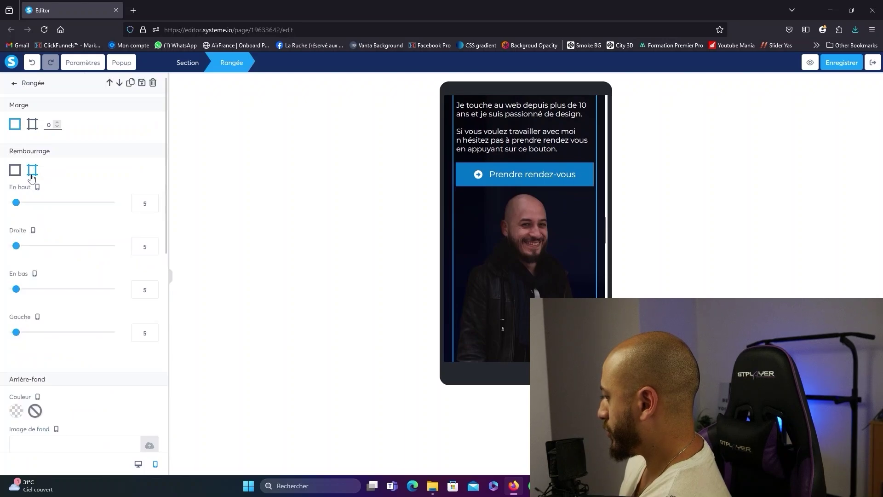
click(370, 284)
scroll(460, 230, down, 5)
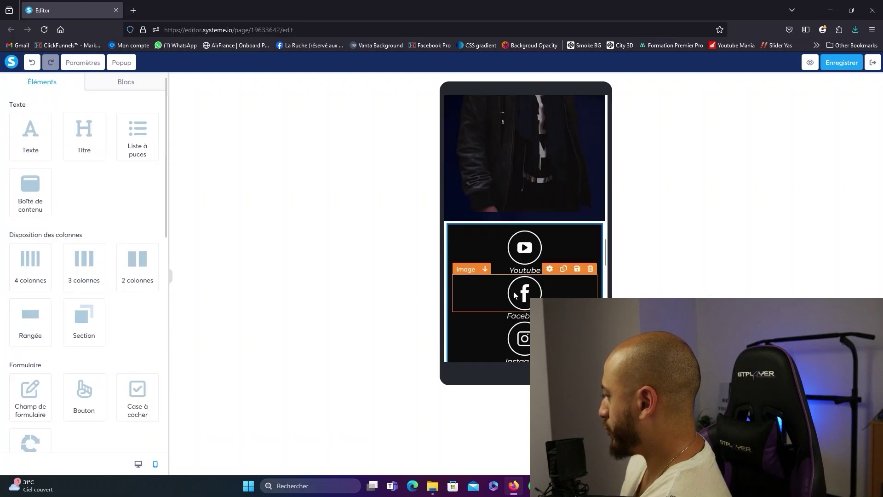
Switch the biography section's padding to individual sides and set the bottom padding to 0.
click(253, 189)
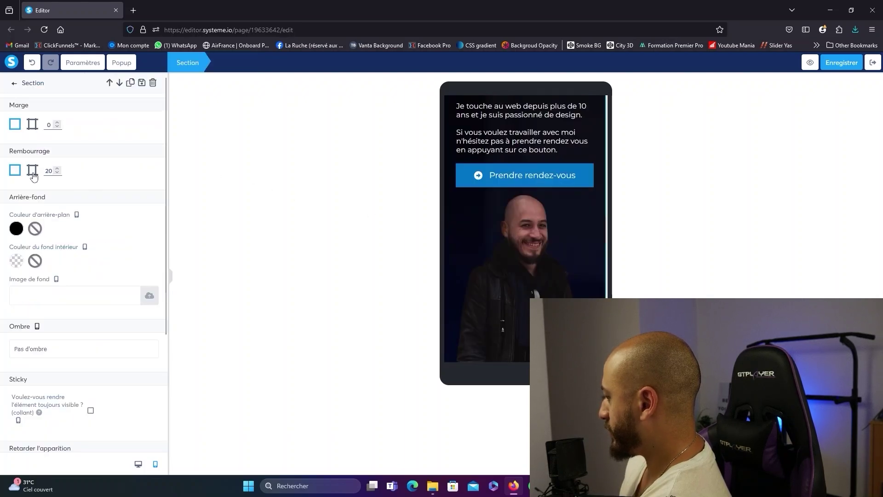
click(32, 170)
drag(23, 289, 7, 290)
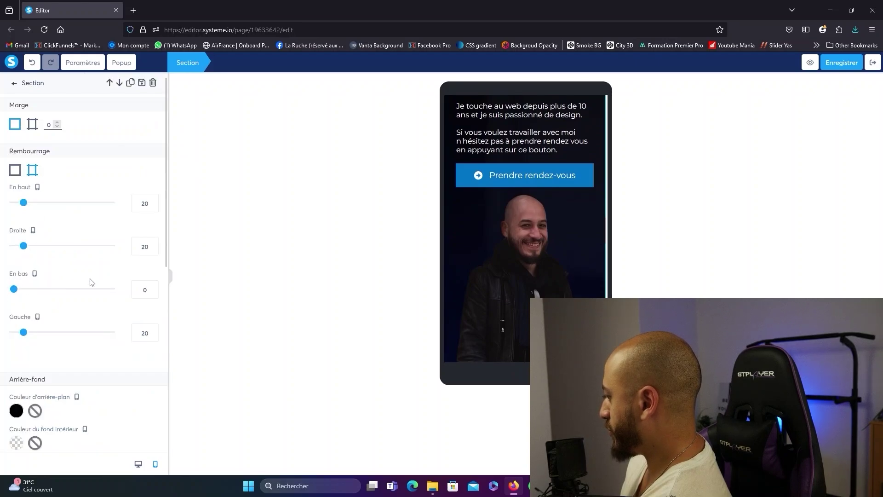
click(406, 274)
Disable vertical column stacking on mobile for the row holding the Youtube, Facebook and Instagram icons.
scroll(464, 245, down, 2)
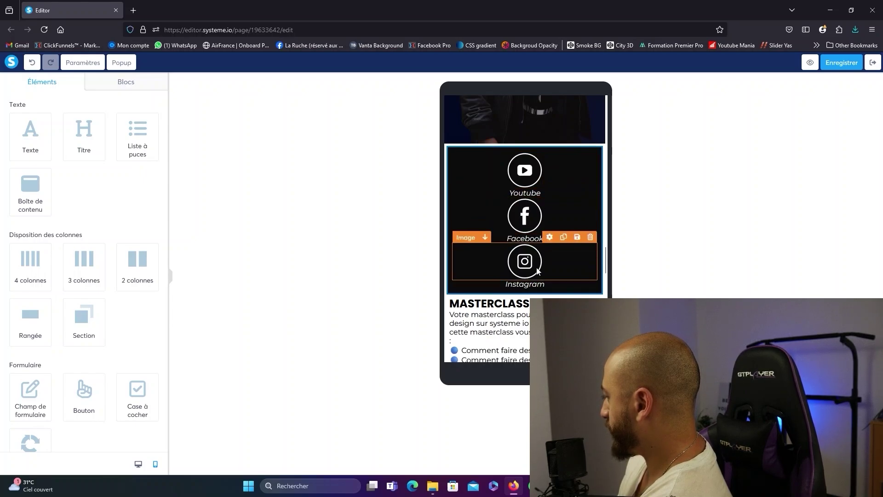
click(453, 159)
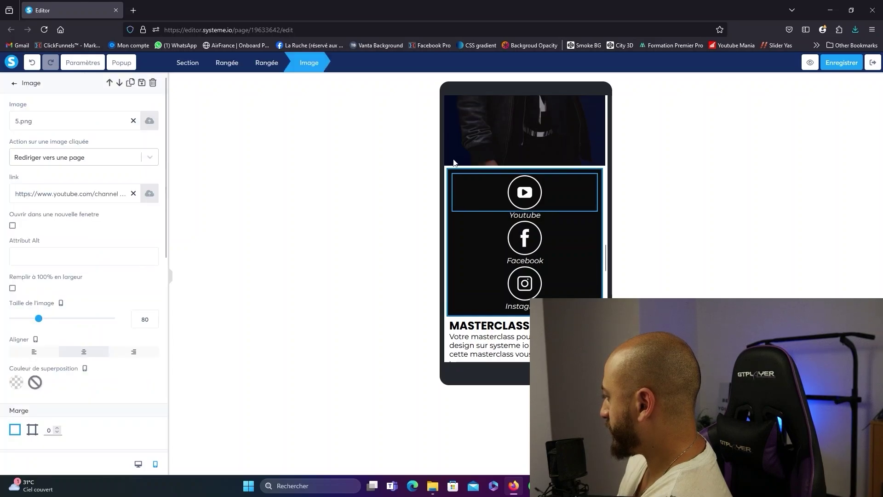
click(268, 68)
scroll(69, 203, down, 3)
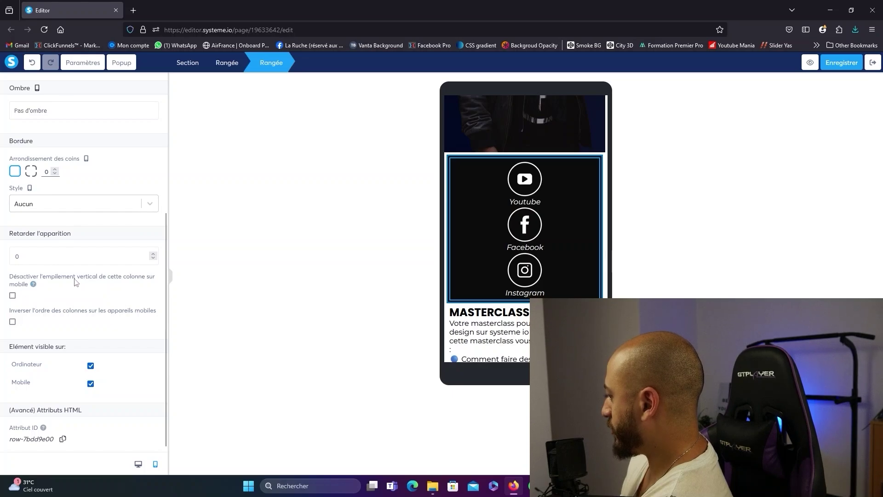
click(13, 296)
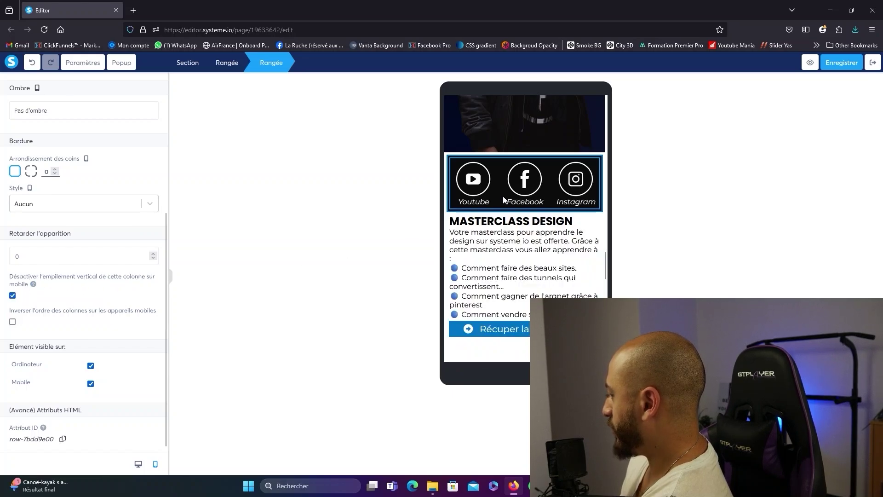
click(445, 171)
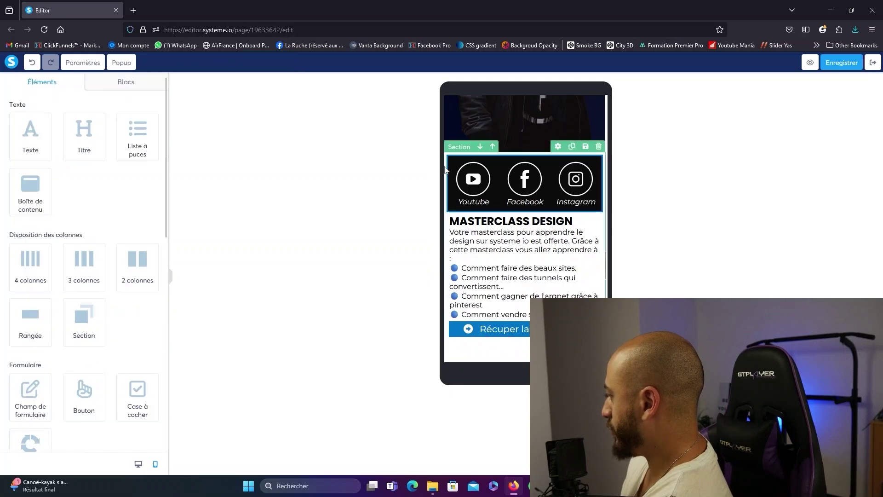
Increase the padding of the section holding the social icons row and the masterclass content.
click(453, 148)
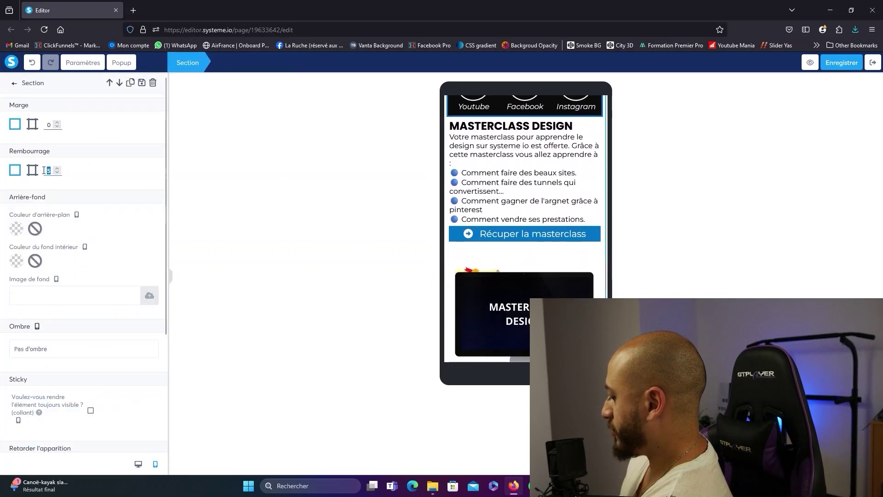
click(279, 209)
scroll(525, 207, up, 3)
Reduce the size of the Youtube, Facebook and Instagram icons and the text size of their labels.
click(478, 229)
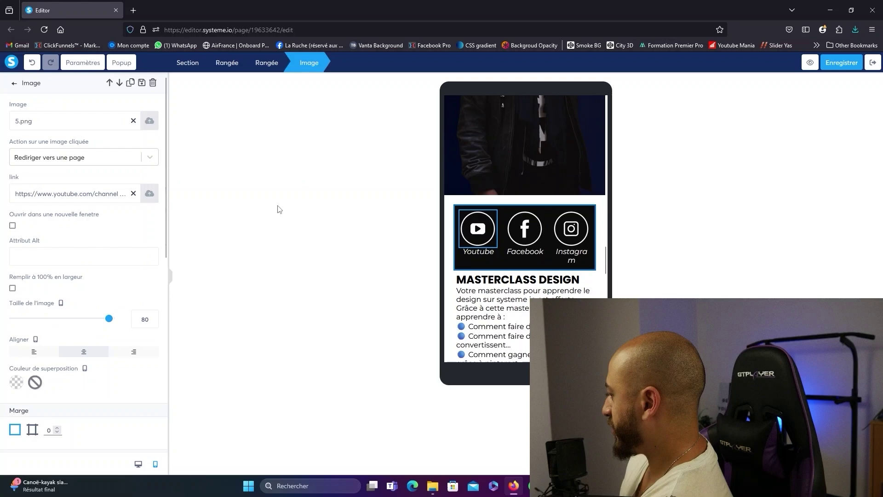
scroll(115, 230, down, 2)
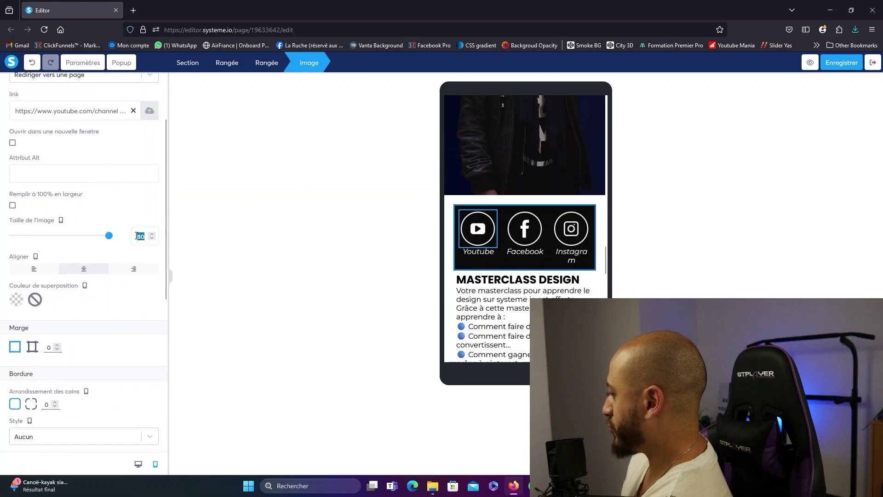
key(Tab)
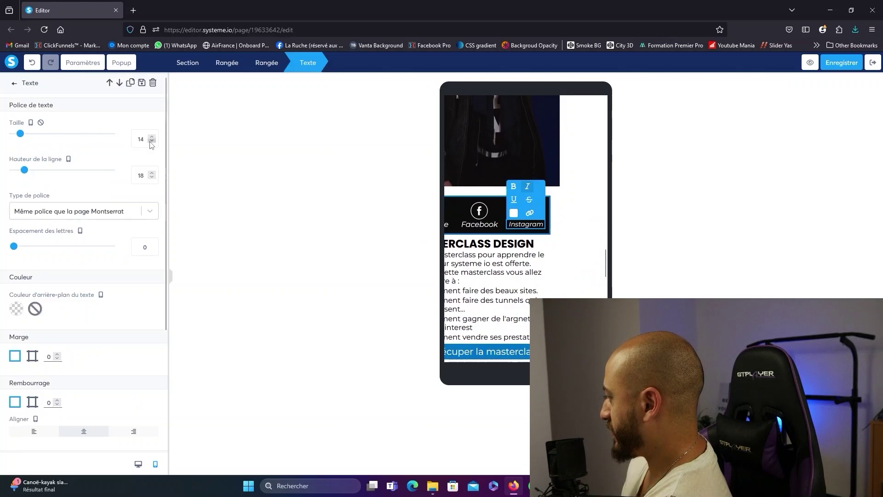
click(414, 207)
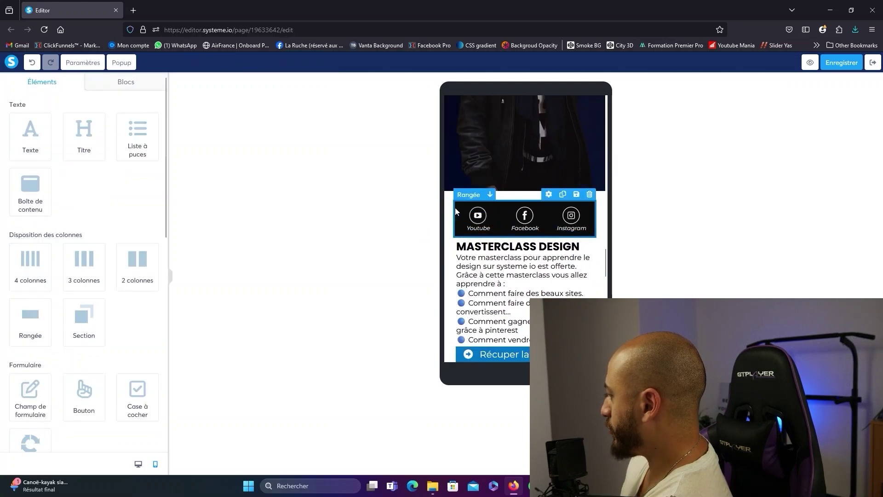
Switch the social icons row's margin to individual sides and give it a negative top margin to overlap the photo above.
click(456, 214)
click(32, 124)
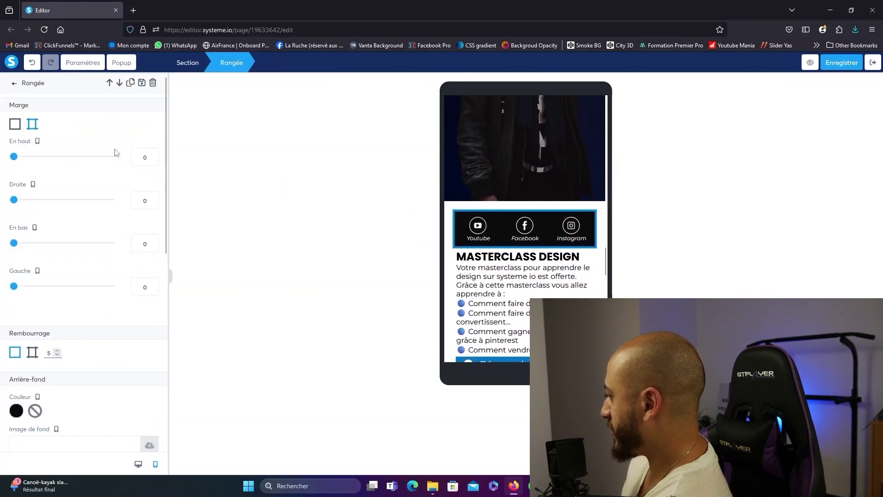
text(10)
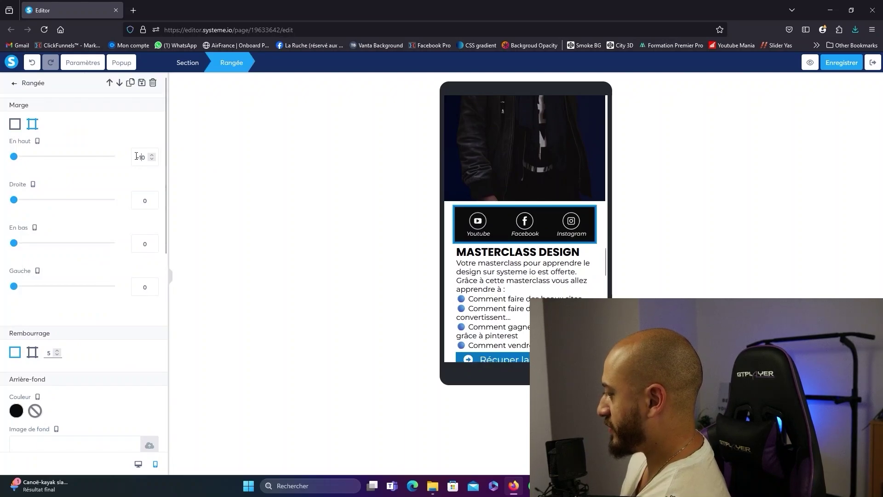
click(396, 195)
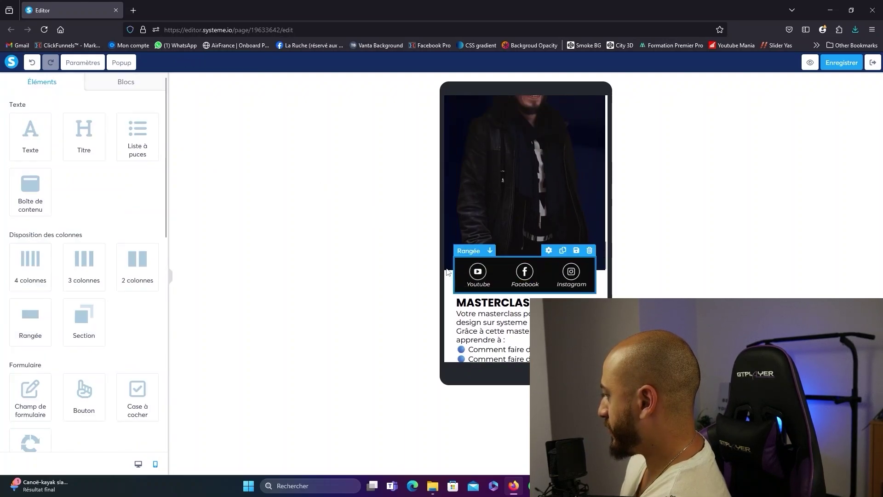
Add spacing between the masterclass description, its bullet points and the button below.
scroll(468, 230, down, 3)
click(459, 202)
scroll(59, 260, down, 3)
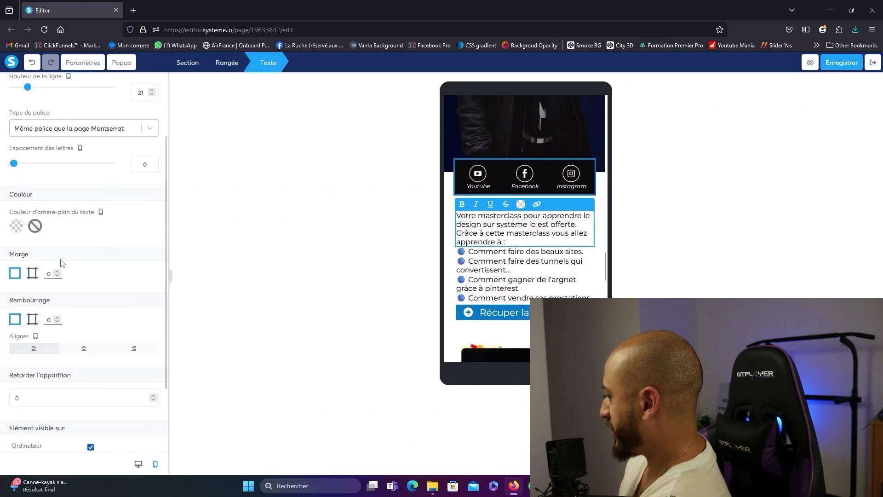
Try to disable vertical column stacking on mobile for the outer footer row around the social icons.
scroll(459, 236, down, 8)
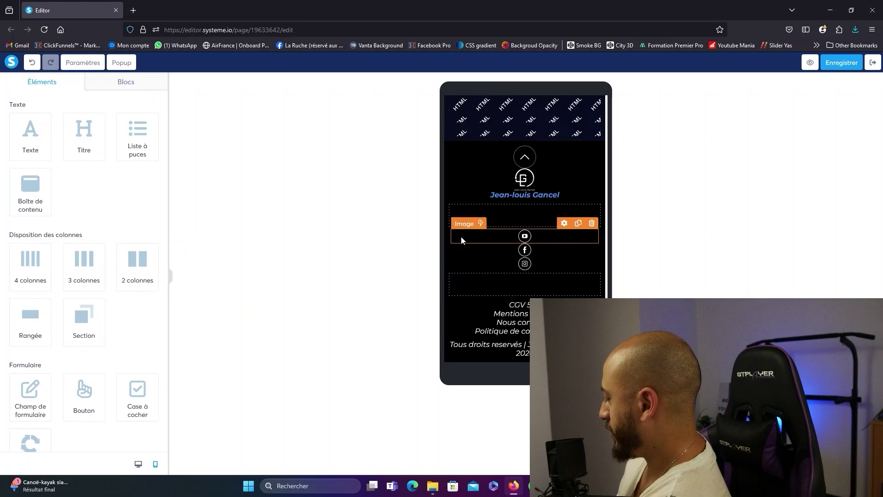
click(451, 212)
scroll(59, 248, down, 8)
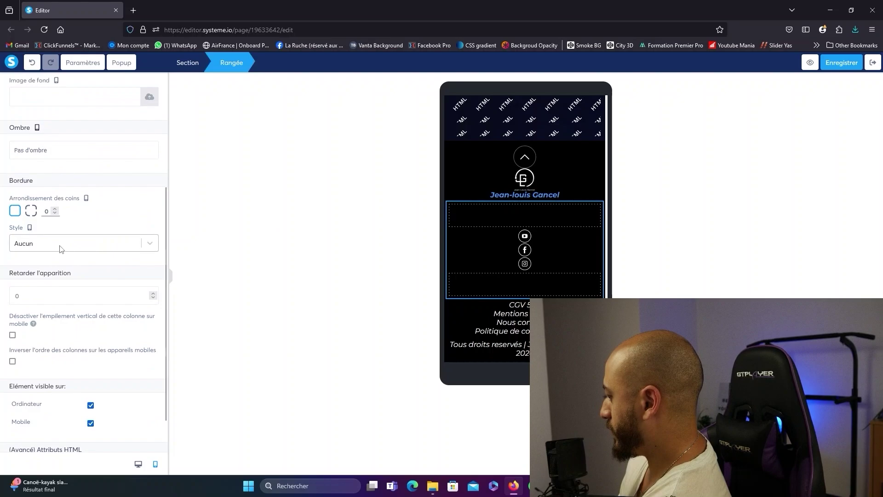
click(12, 296)
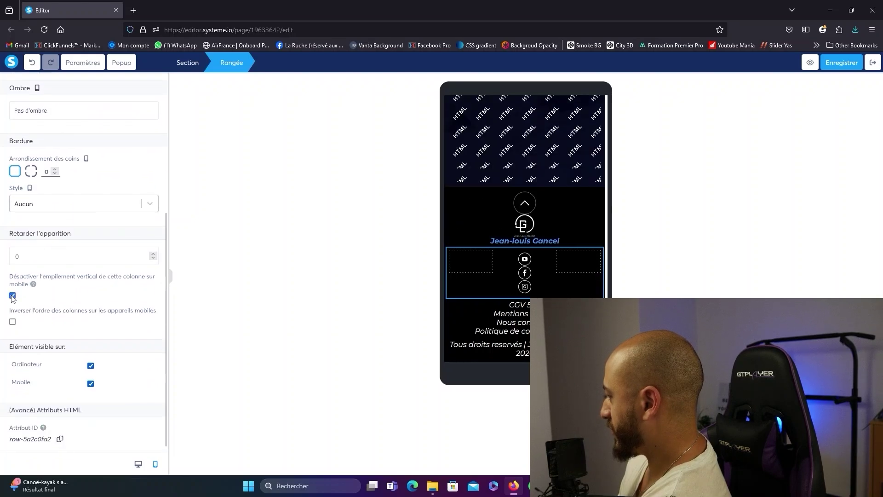
Disable vertical column stacking on mobile for the inner footer row so the three social icons sit side by side.
click(504, 264)
click(364, 271)
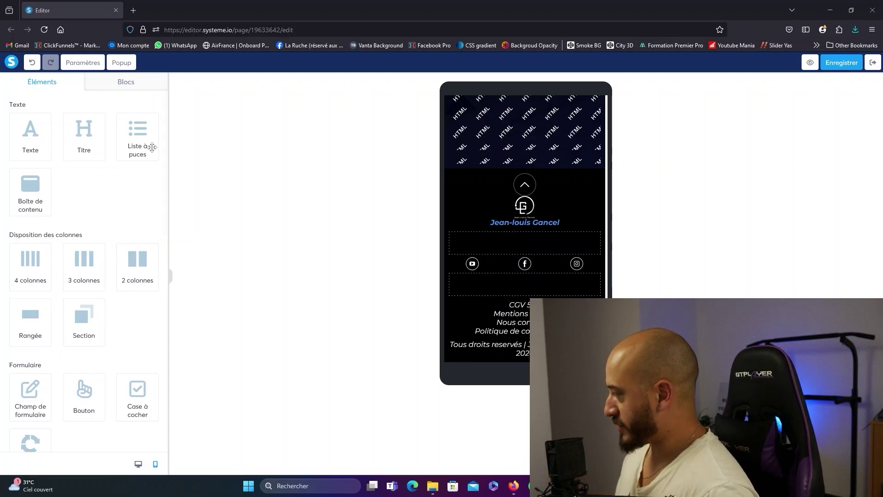
Save the home page and open its preview in the browser.
click(825, 63)
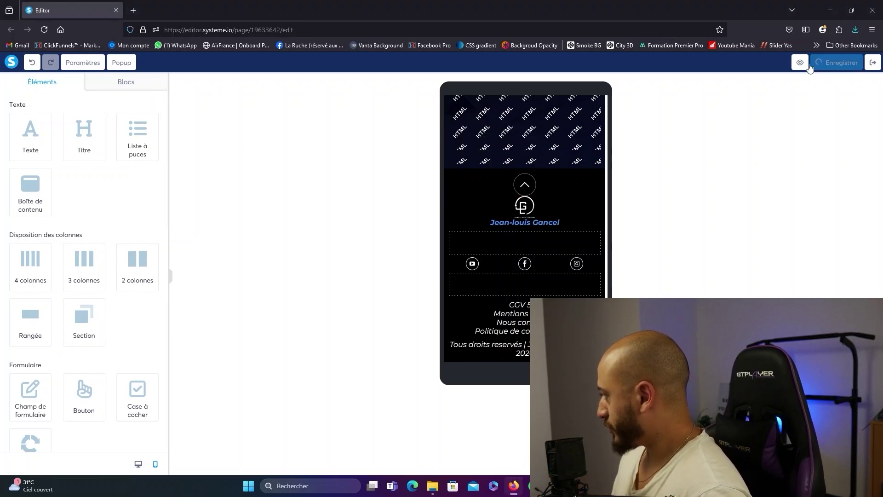
click(802, 67)
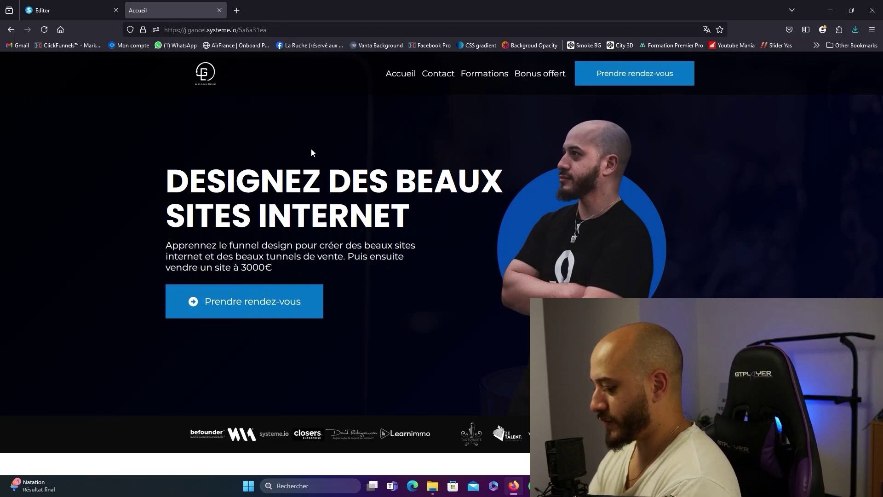
Turn on responsive design mode in the developer tools and emulate the iPhone 12/13 Pro Max iOS 14.6.
key(F12)
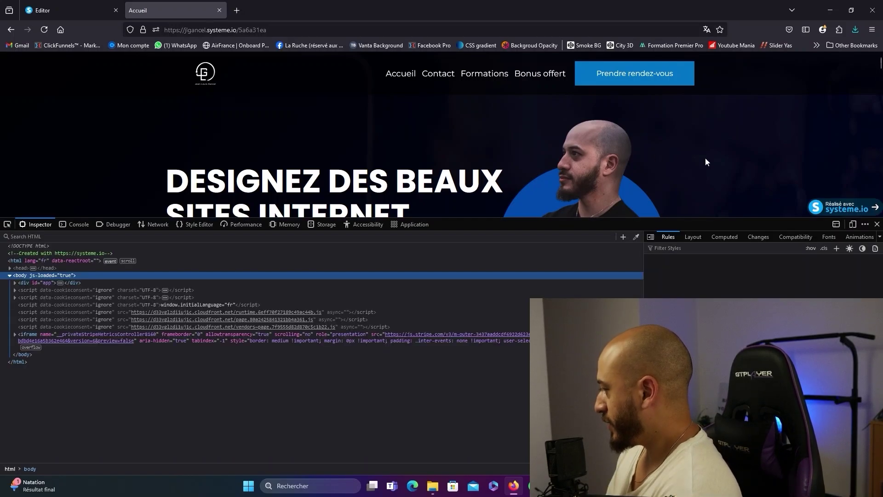
click(854, 225)
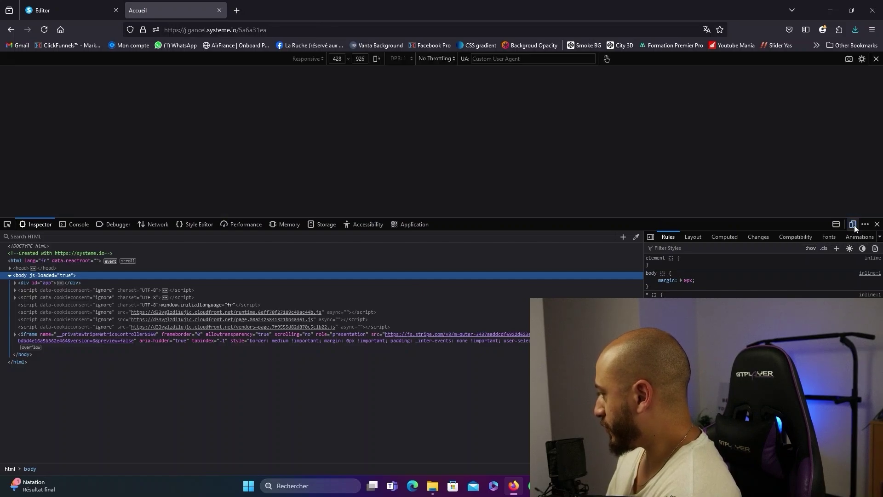
click(322, 59)
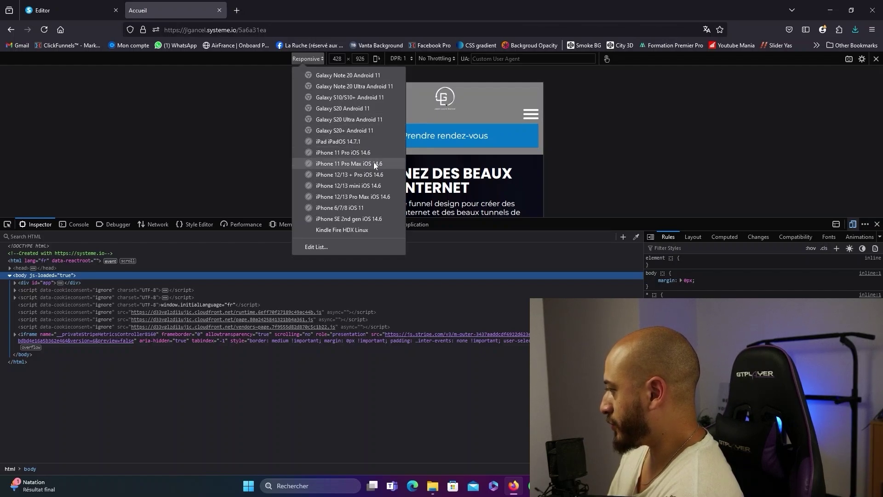
click(368, 198)
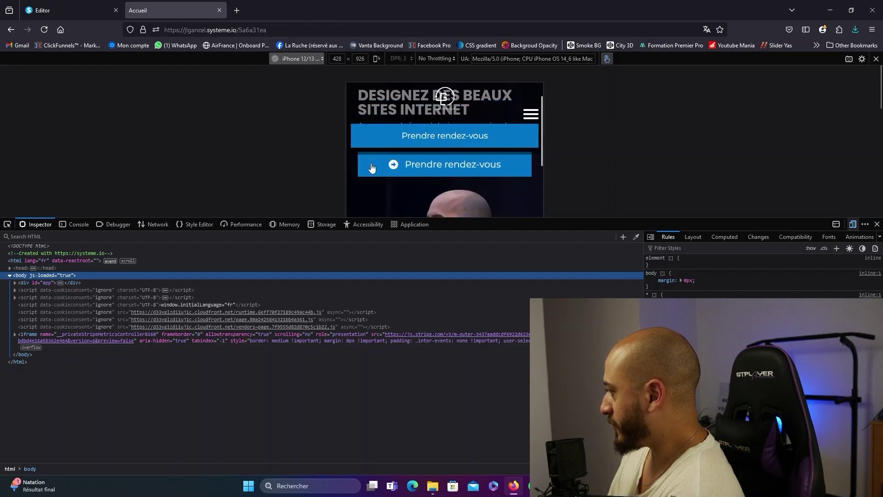
Switch the emulated device to iPhone 11 Pro Max iOS 14.6 and close the inspector to enlarge the mobile preview.
click(300, 59)
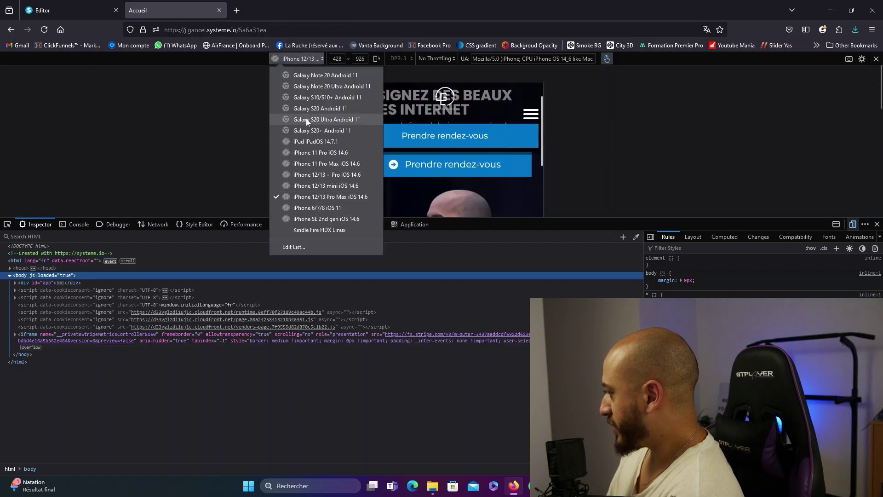
click(327, 165)
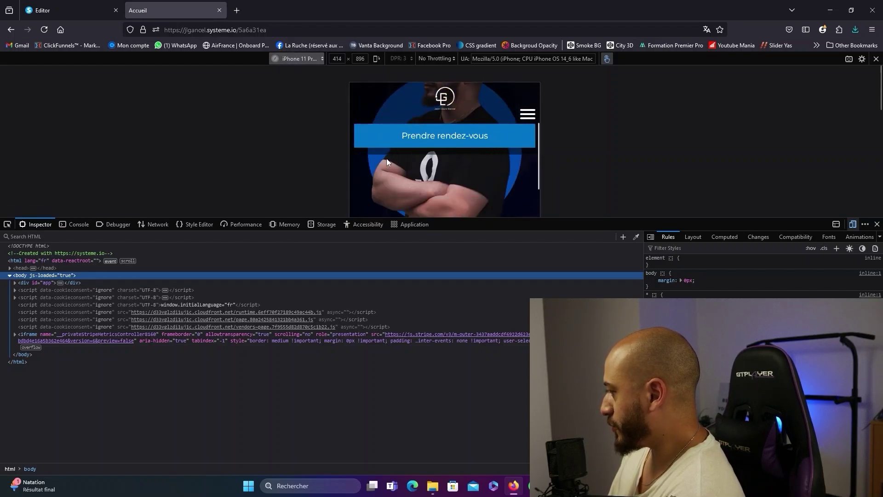
scroll(369, 179, up, 2)
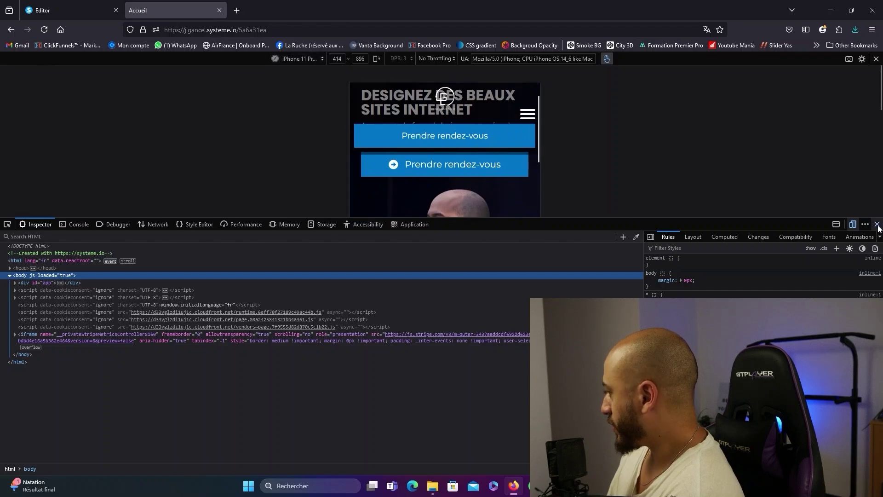
key(F12)
Examine the mobile preview through the testimonials, biography and masterclass sections, and return to the header and hero.
scroll(475, 206, down, 6)
scroll(476, 216, down, 10)
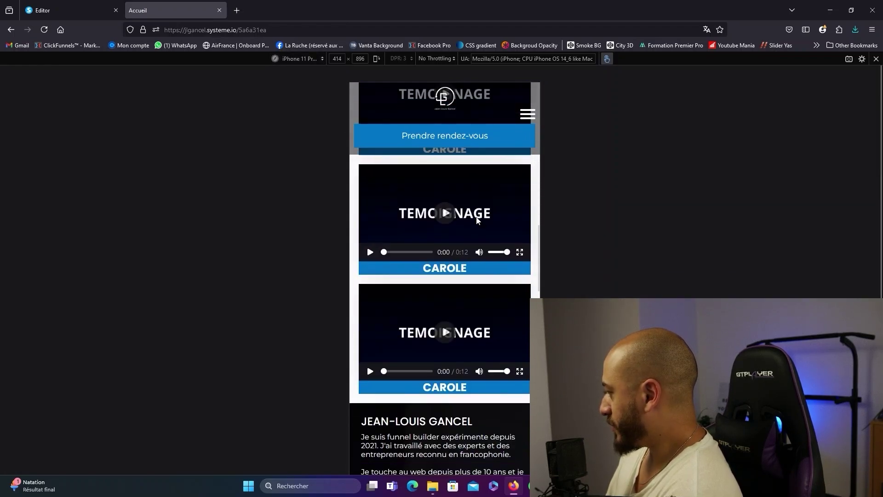
scroll(479, 225, down, 10)
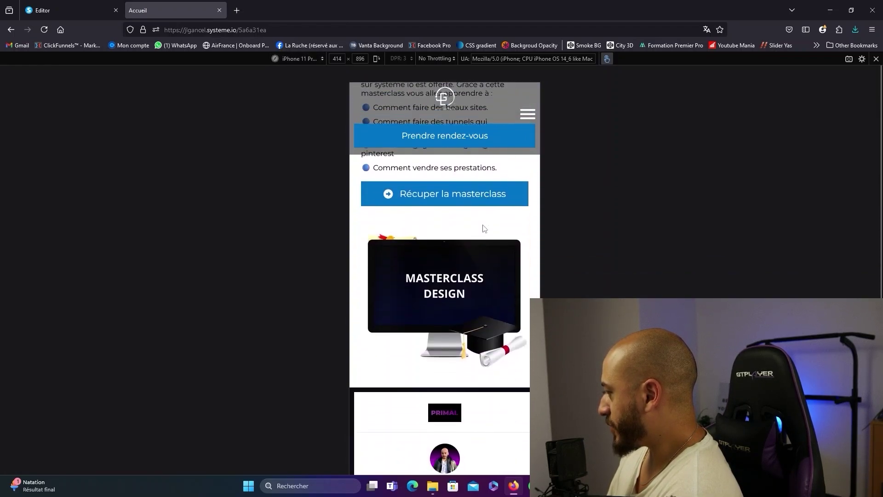
scroll(493, 246, up, 1)
scroll(496, 240, up, 20)
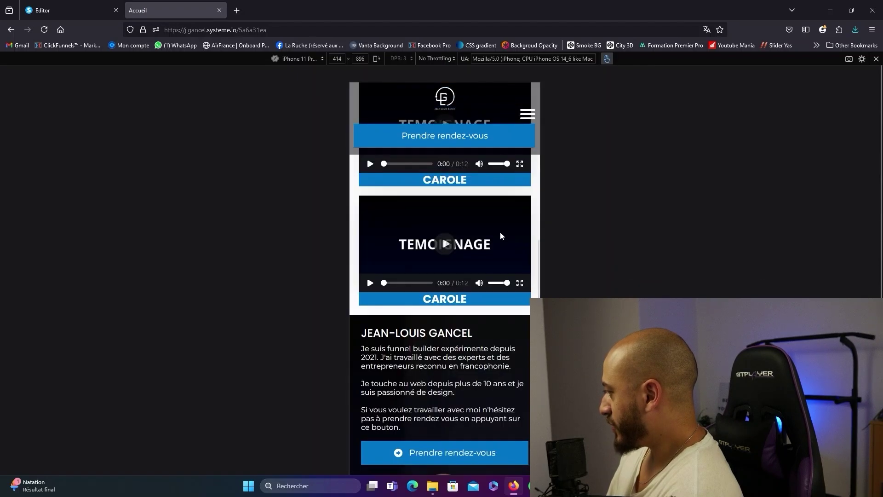
scroll(501, 231, up, 2)
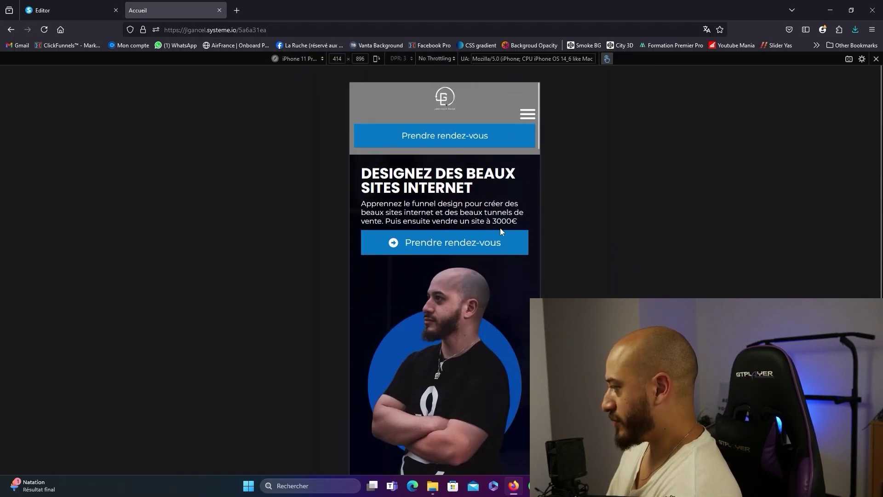